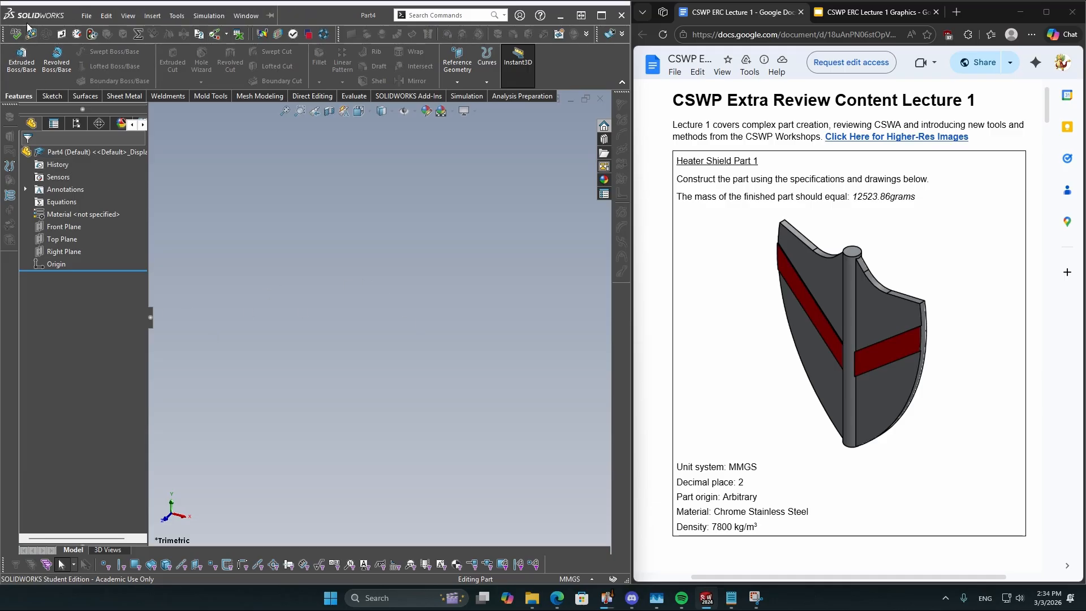
Apply the Widescreen workspace layout
left_click(86, 15)
left_click(152, 18)
mouse_move(128, 16)
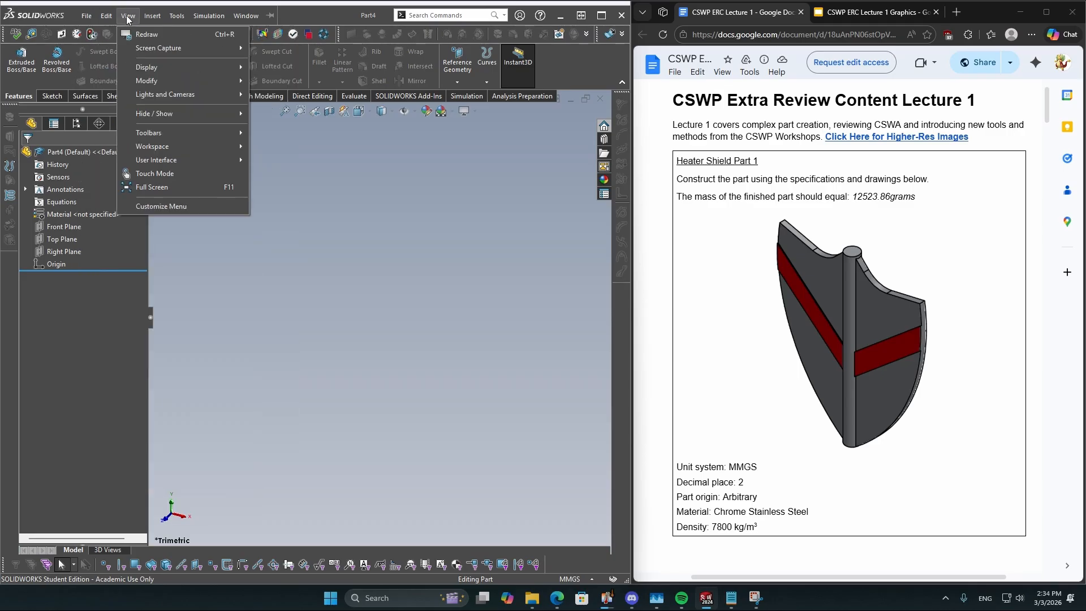
mouse_move(148, 146)
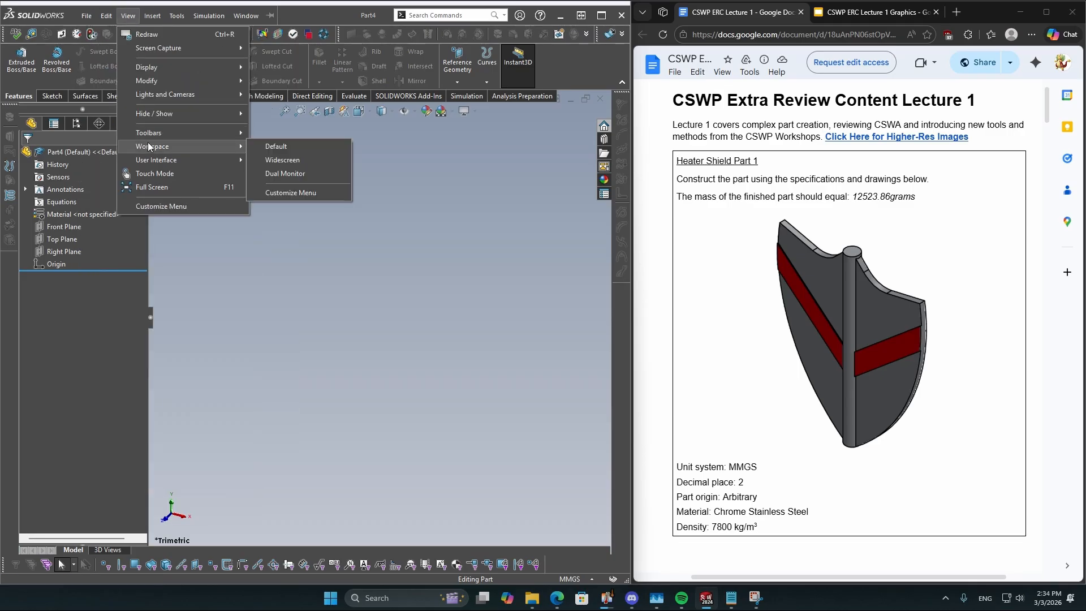
left_click(305, 161)
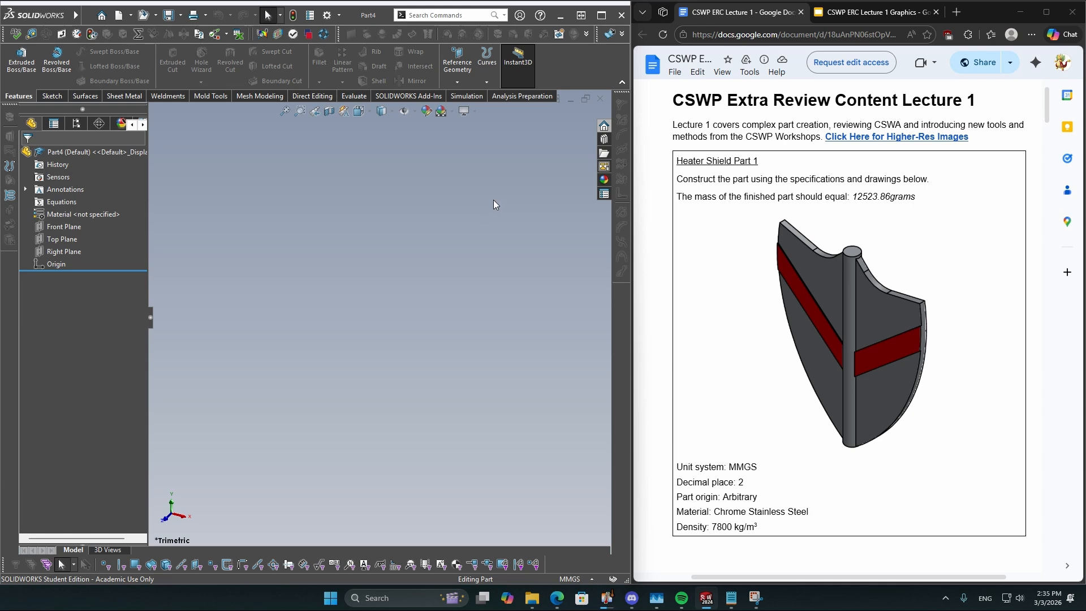
Toggle the Direct Editing tab of the CommandManager off and back on
right_click(559, 66)
mouse_move(586, 107)
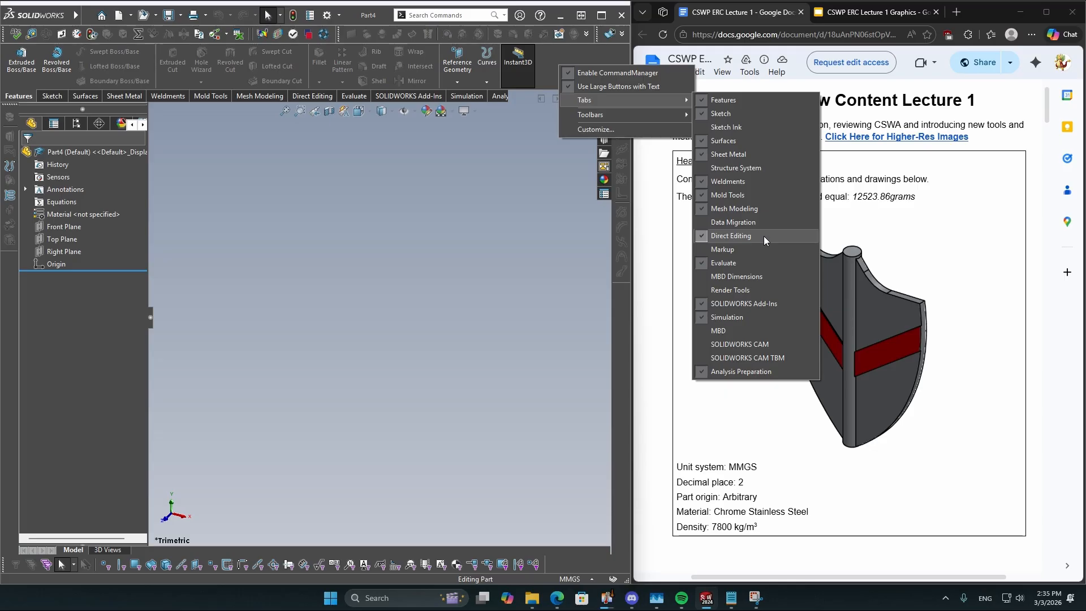
left_click(764, 237)
left_click(763, 236)
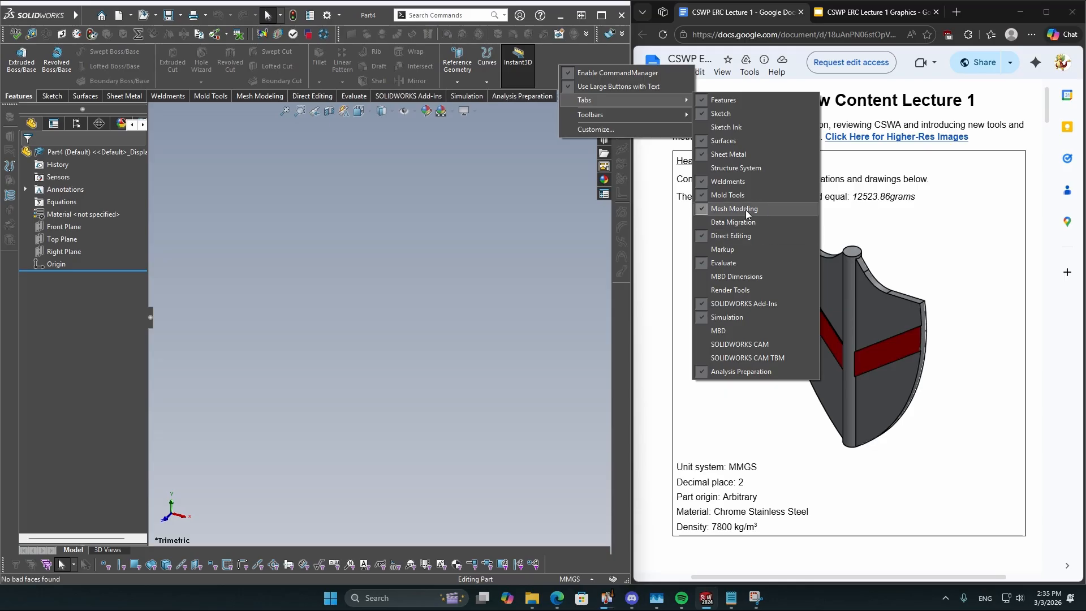
left_click(768, 237)
left_click(768, 238)
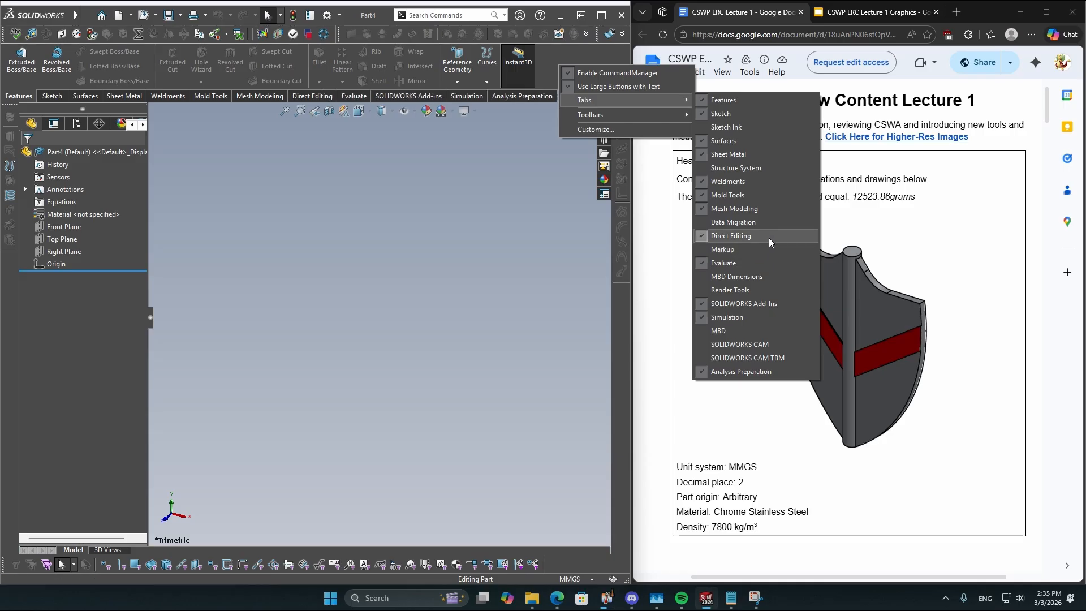
left_click(422, 312)
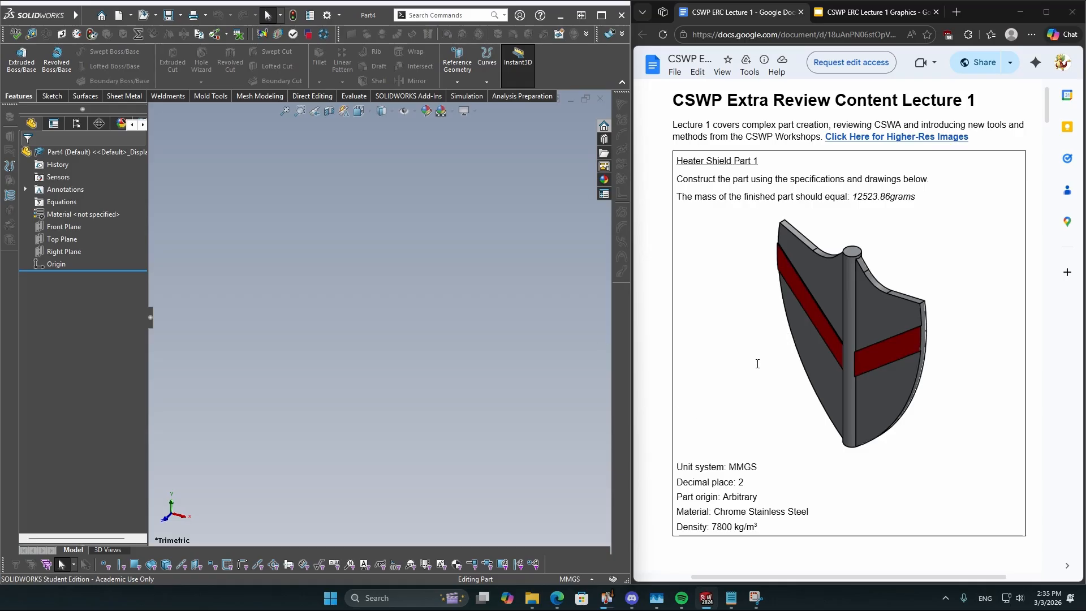
Check the required unit system in the part specification and set the document units to MMGS (millimeter, gram, second)
scroll(757, 364, "down", 1)
scroll(792, 397, "down", 1)
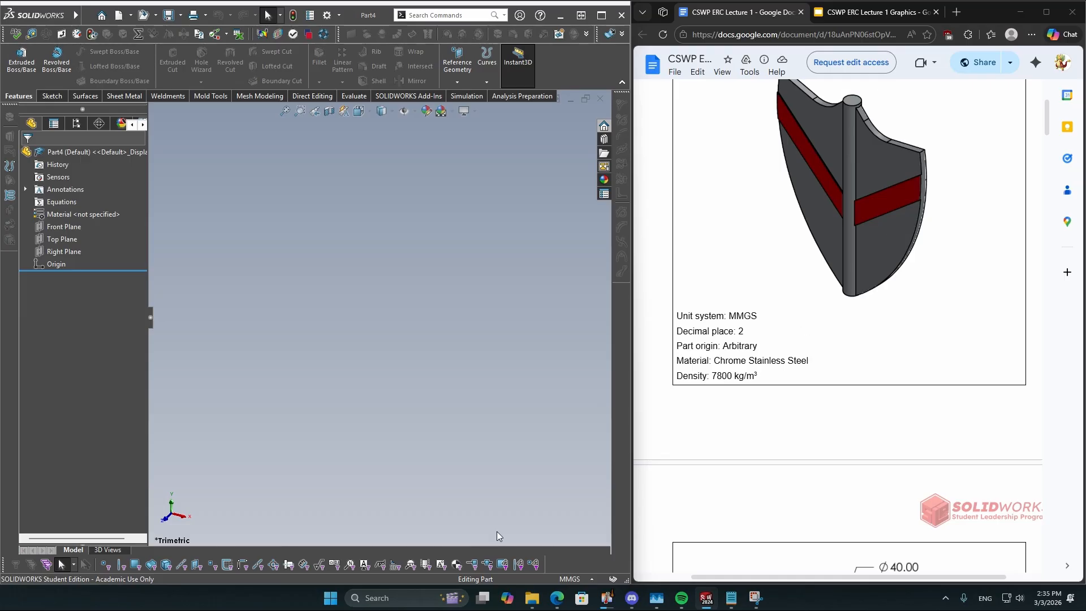
scroll(775, 317, "up", 1)
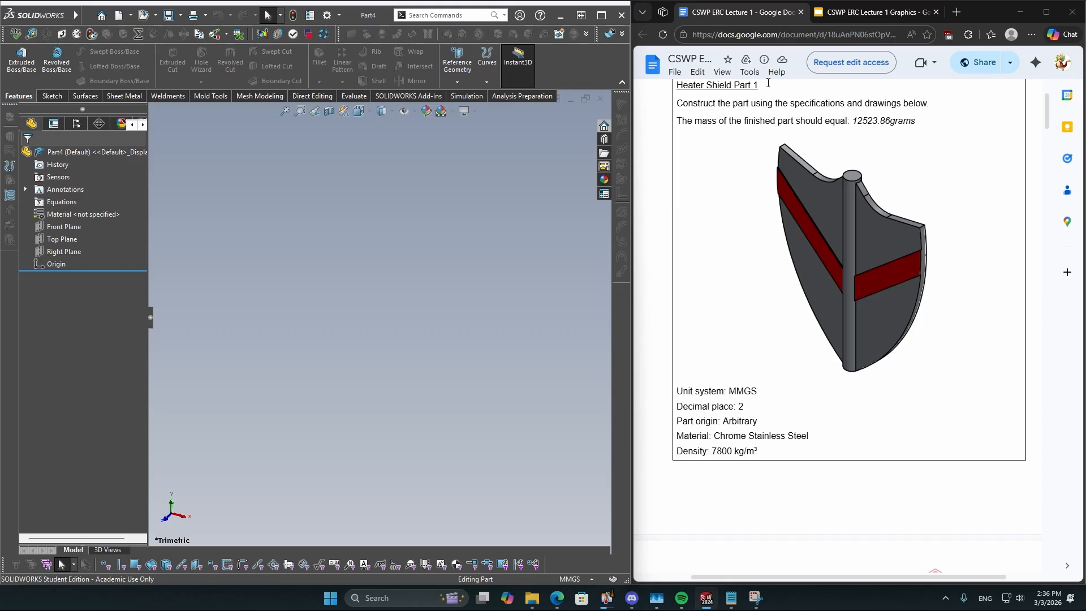
double_click(752, 390)
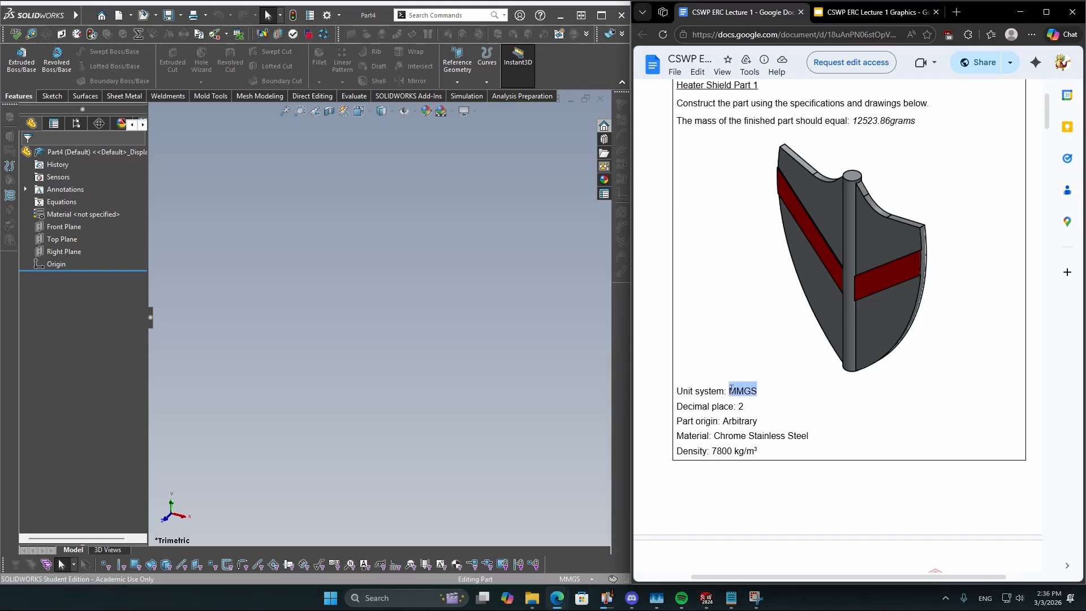
left_click(588, 579)
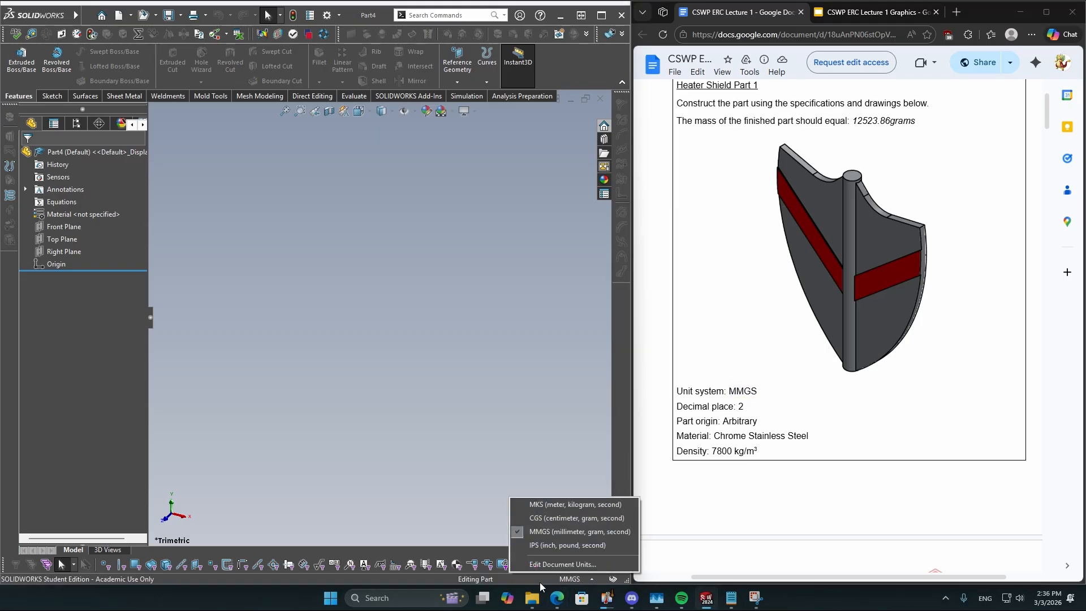
left_click(542, 532)
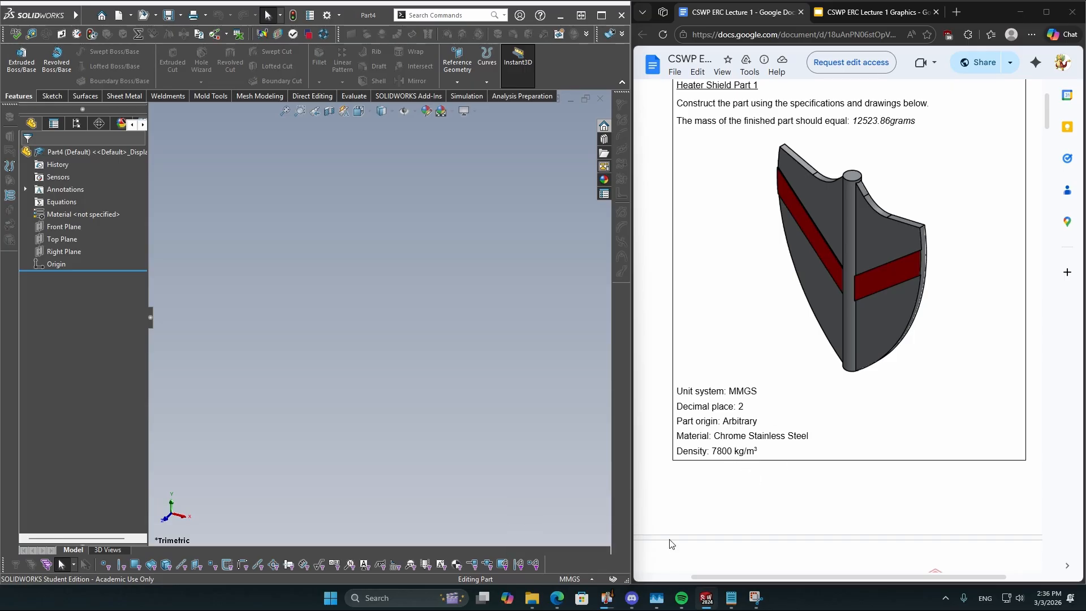
Find Chrome Stainless Steel in the material library and apply it to the part
right_click(81, 214)
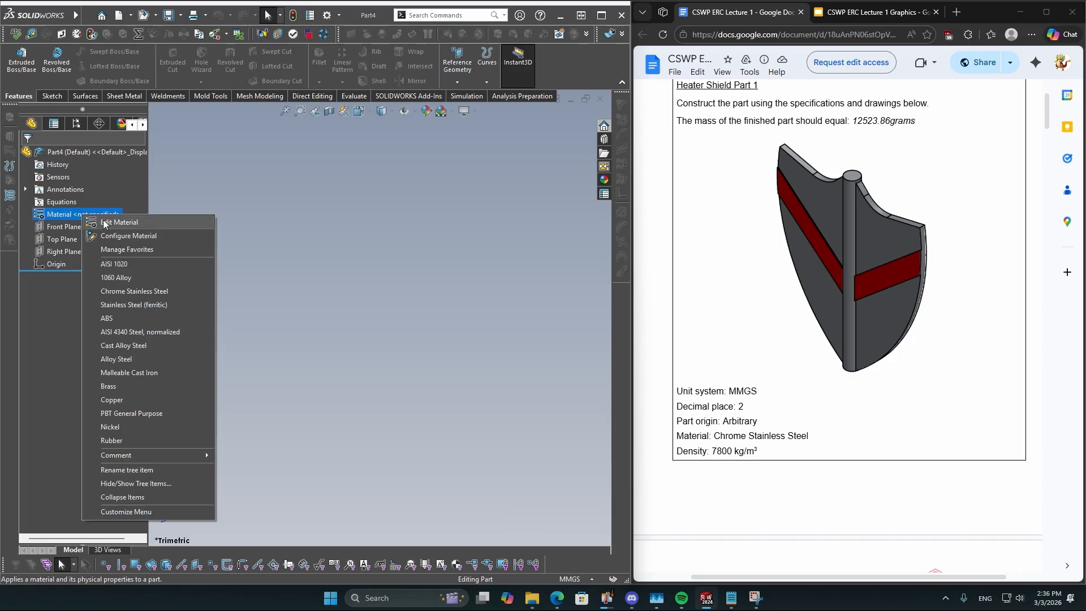
left_click(380, 259)
left_click(93, 213)
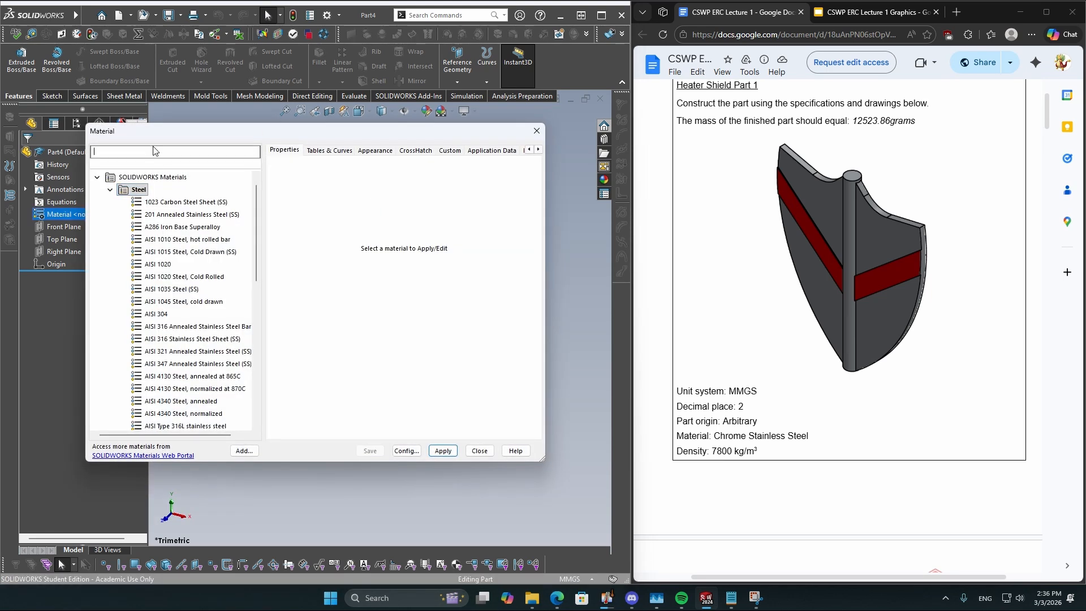
type("chrome")
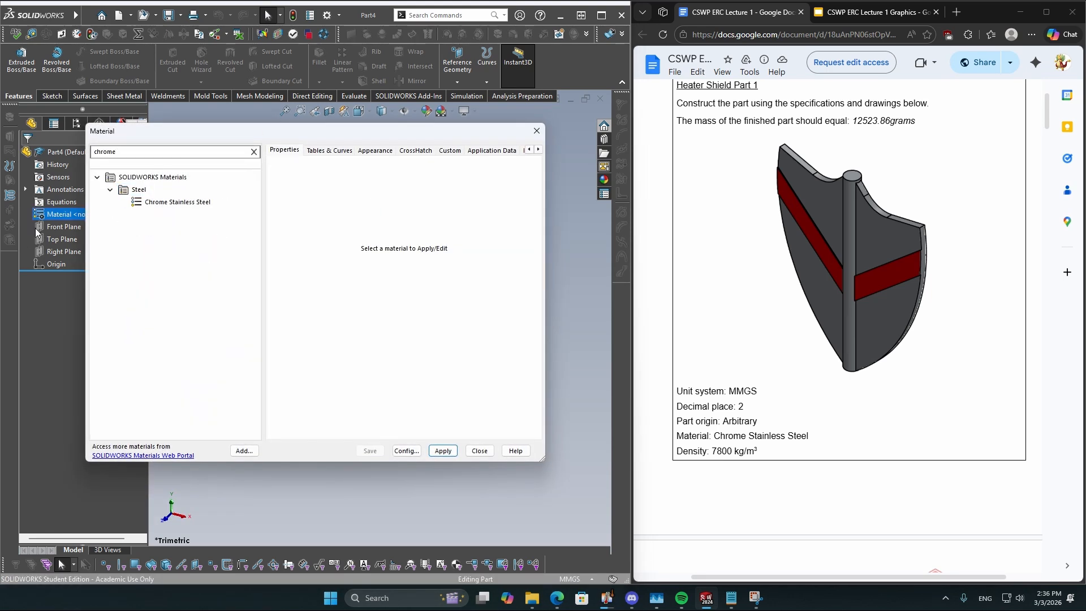
left_click(182, 203)
left_click(443, 451)
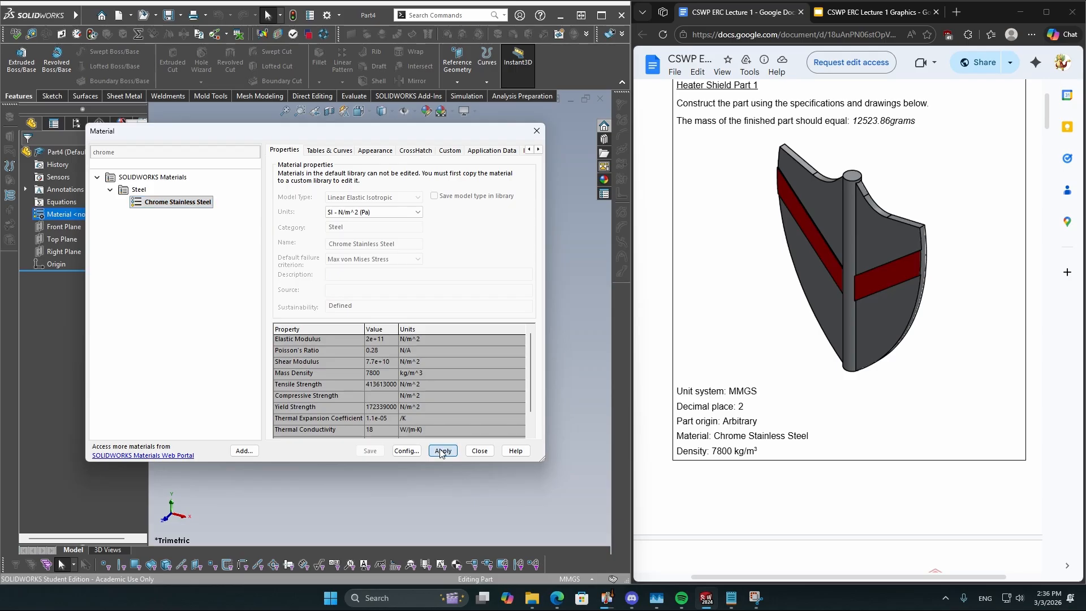
left_click(478, 451)
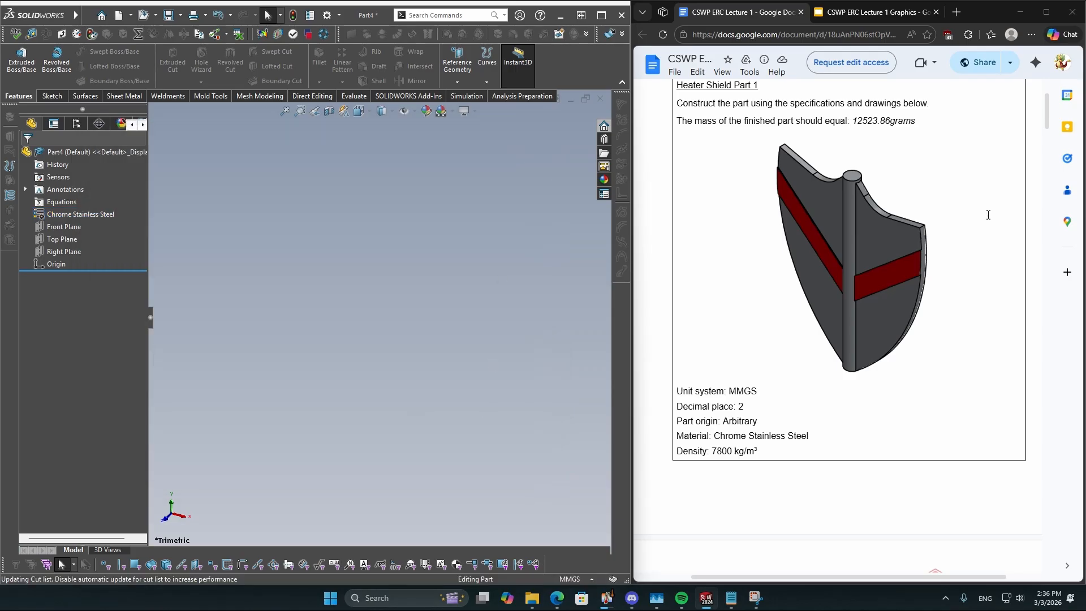
Examine the heater shield's specifications and dimensioned drawings in the review document
scroll(831, 309, "down", 1)
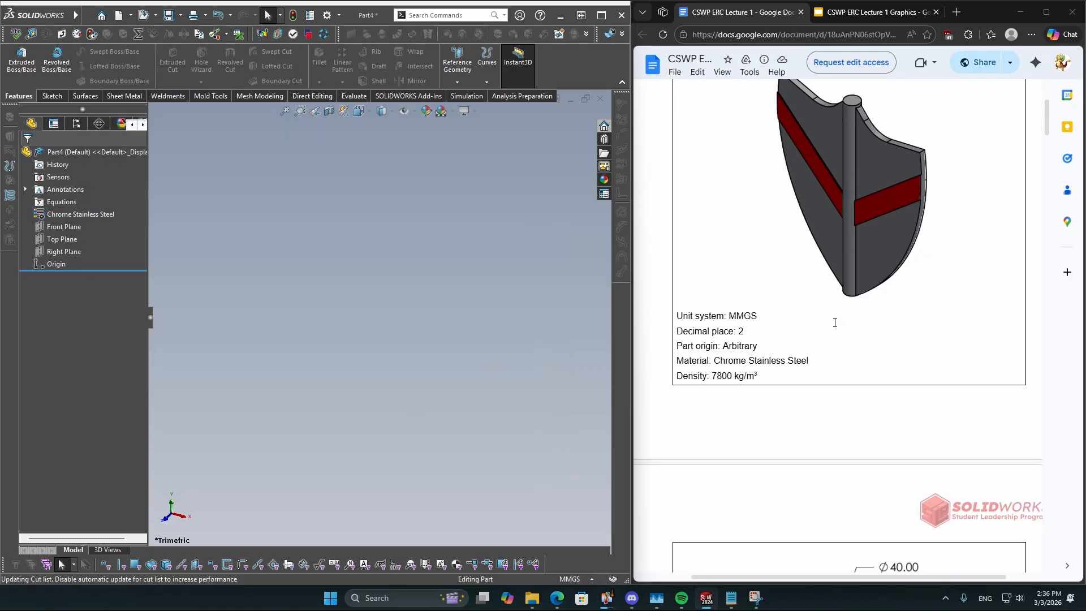
scroll(836, 323, "up", 1)
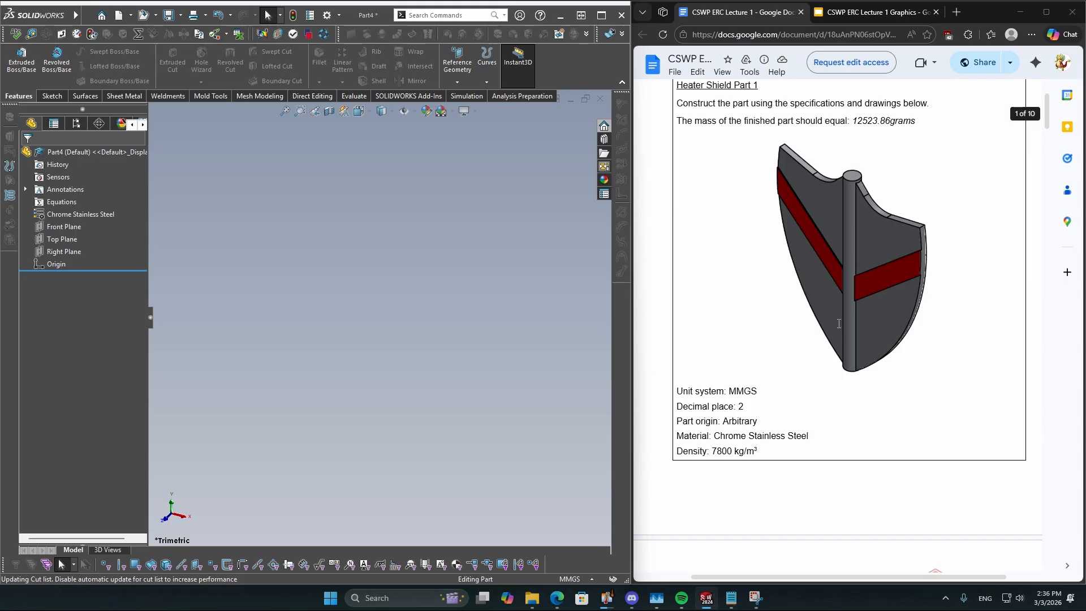
scroll(820, 436, "down", 2)
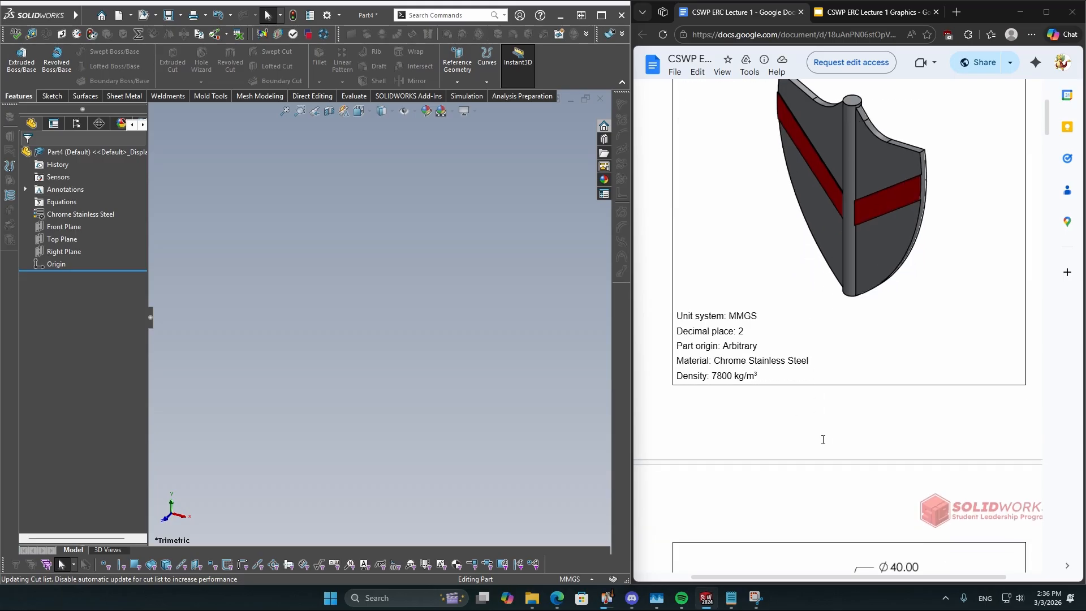
scroll(822, 430, "up", 2)
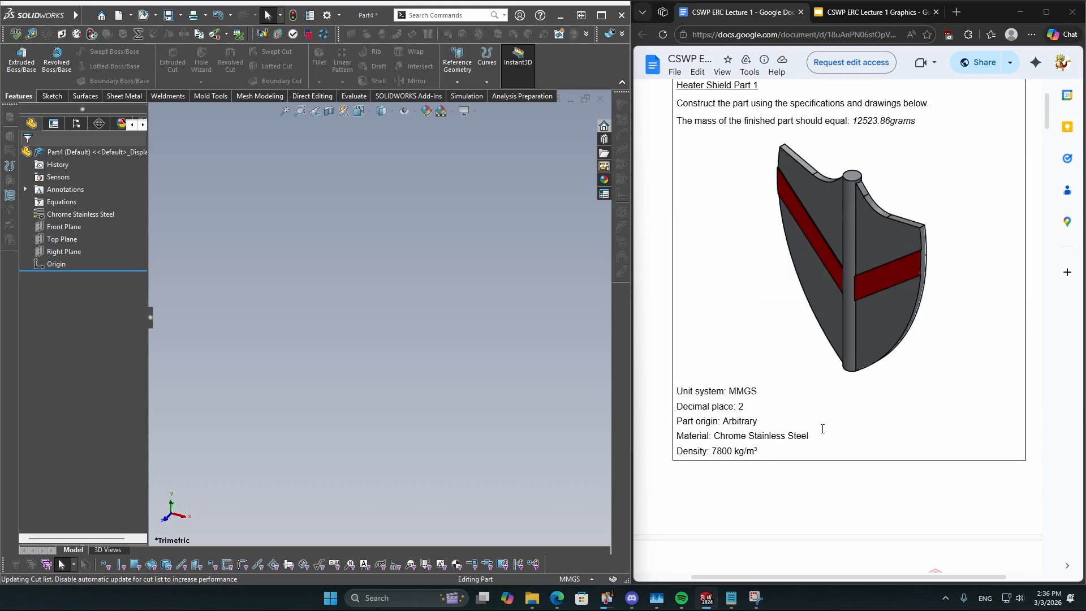
scroll(823, 429, "down", 2)
scroll(827, 413, "down", 2)
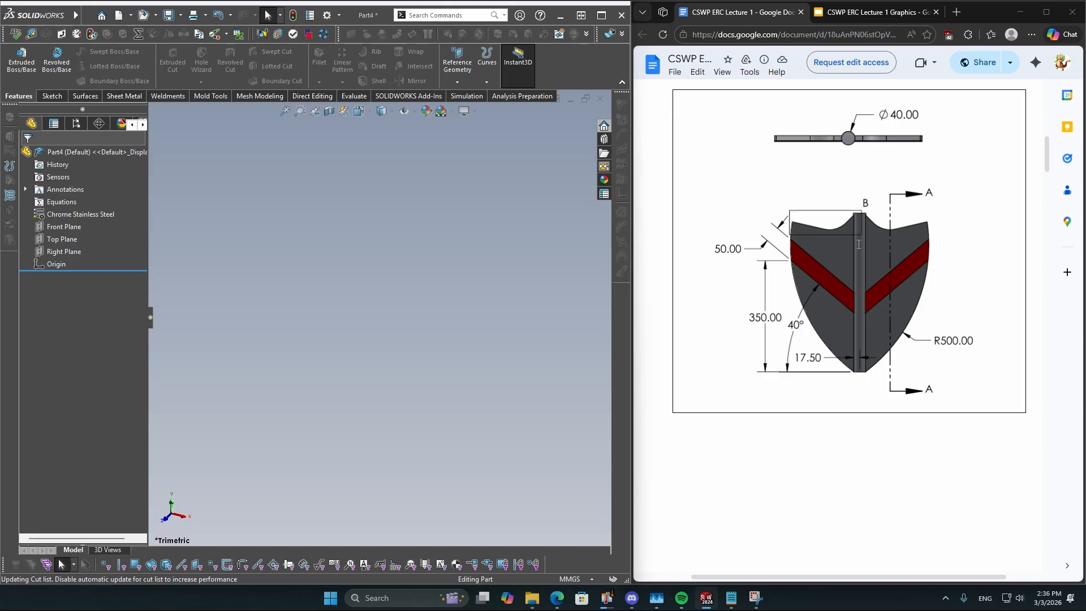
scroll(860, 316, "down", 2)
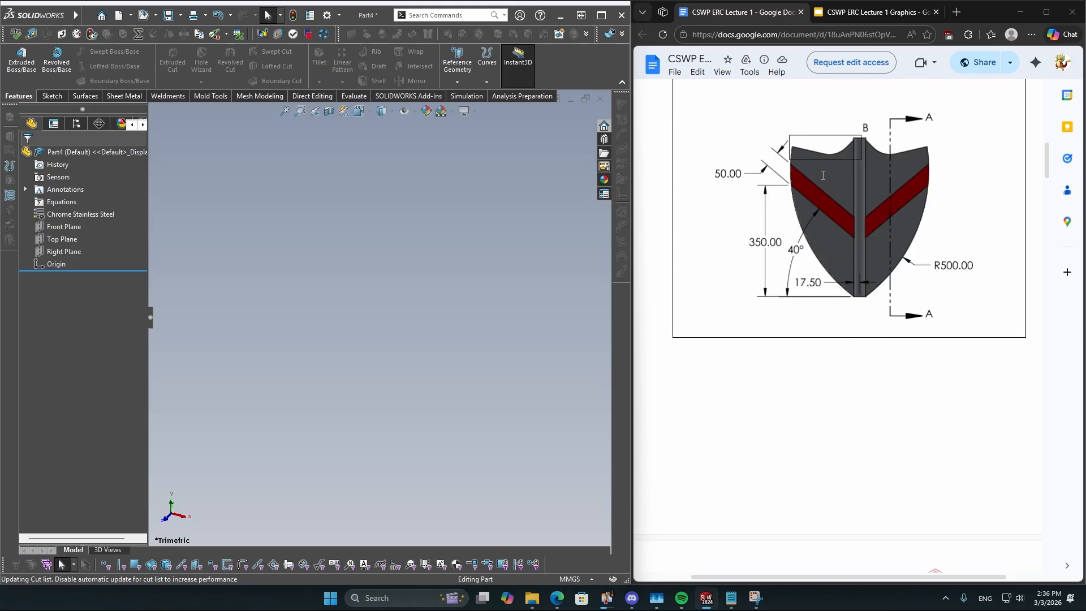
scroll(845, 340, "down", 4)
scroll(842, 341, "up", 8)
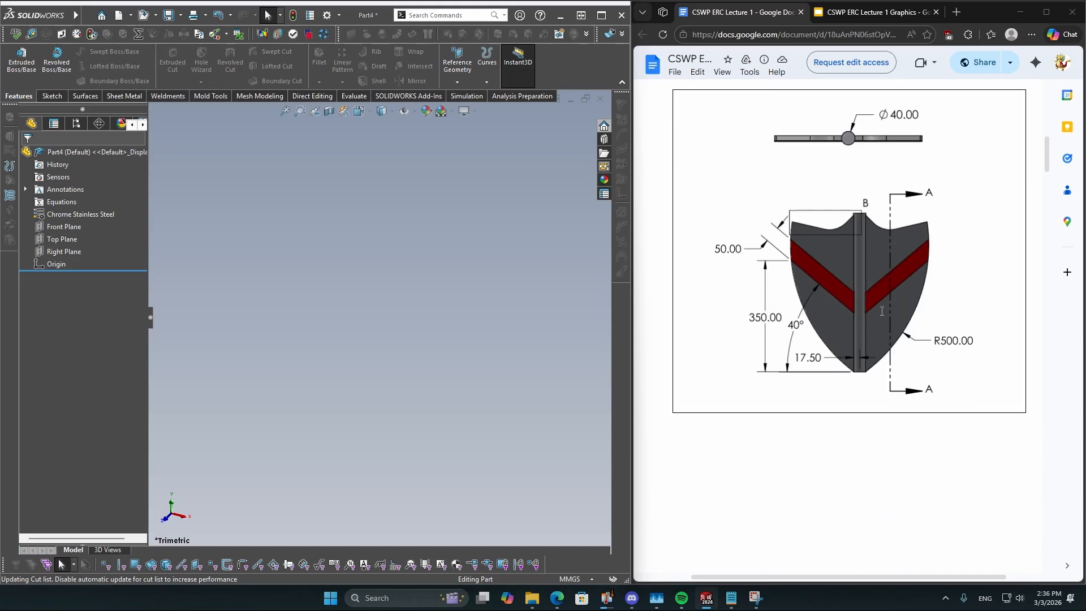
scroll(854, 351, "down", 20)
scroll(860, 360, "down", 12)
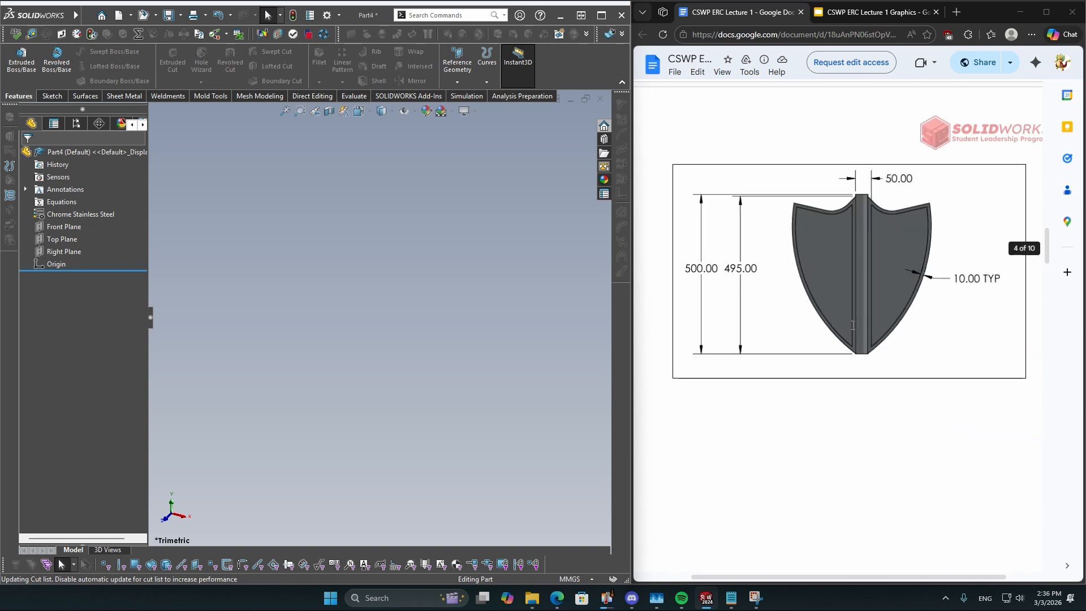
scroll(877, 291, "up", 14)
scroll(876, 292, "up", 9)
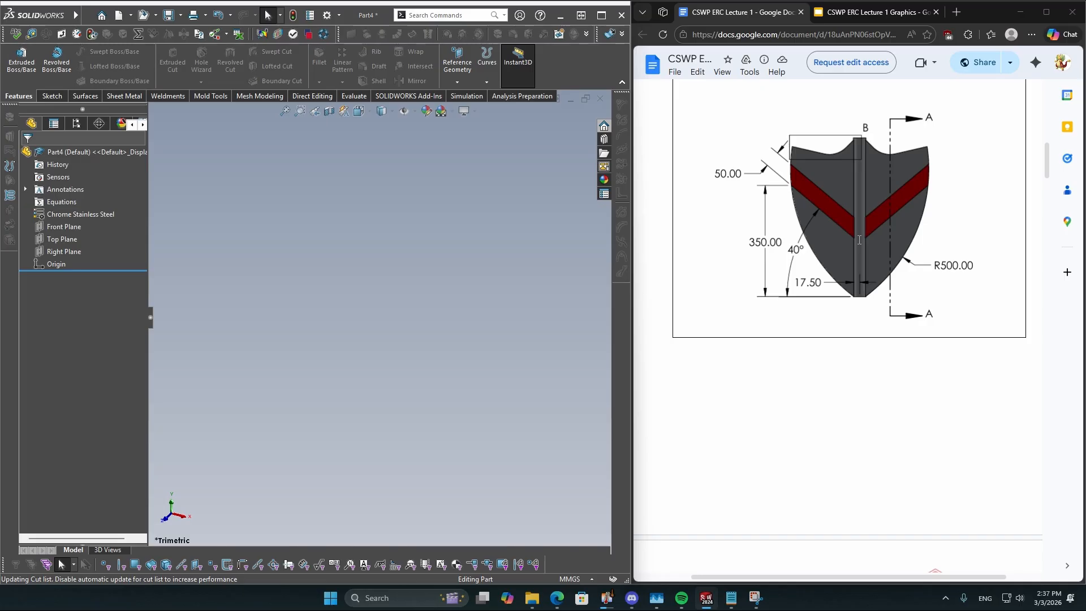
scroll(859, 239, "up", 3)
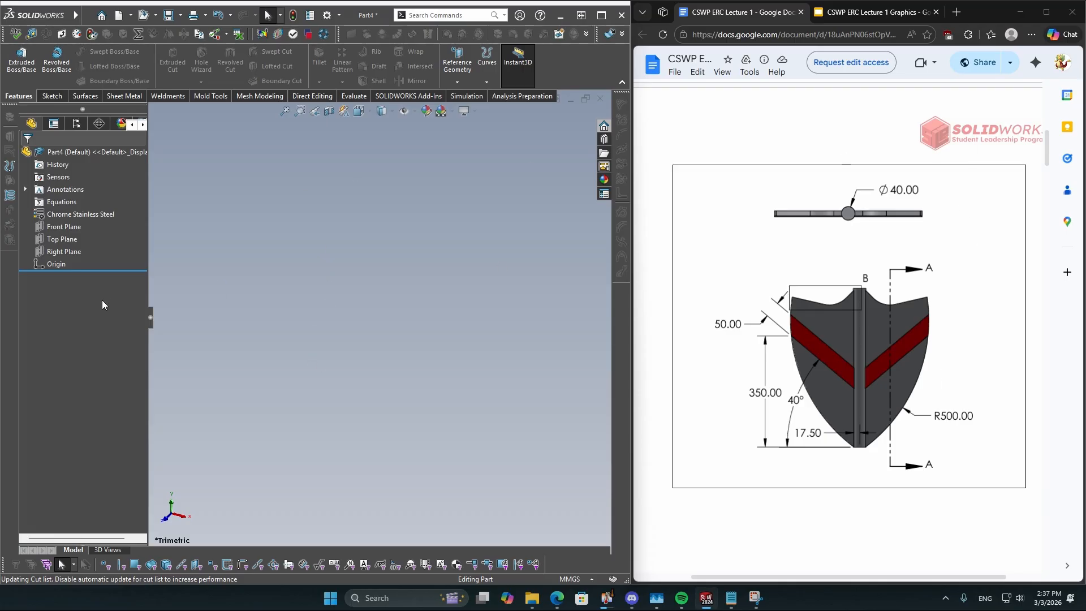
Start a sketch on the Top Plane and draw a circle of about 45 mm radius centred on the origin
left_click(55, 243)
left_click(71, 228)
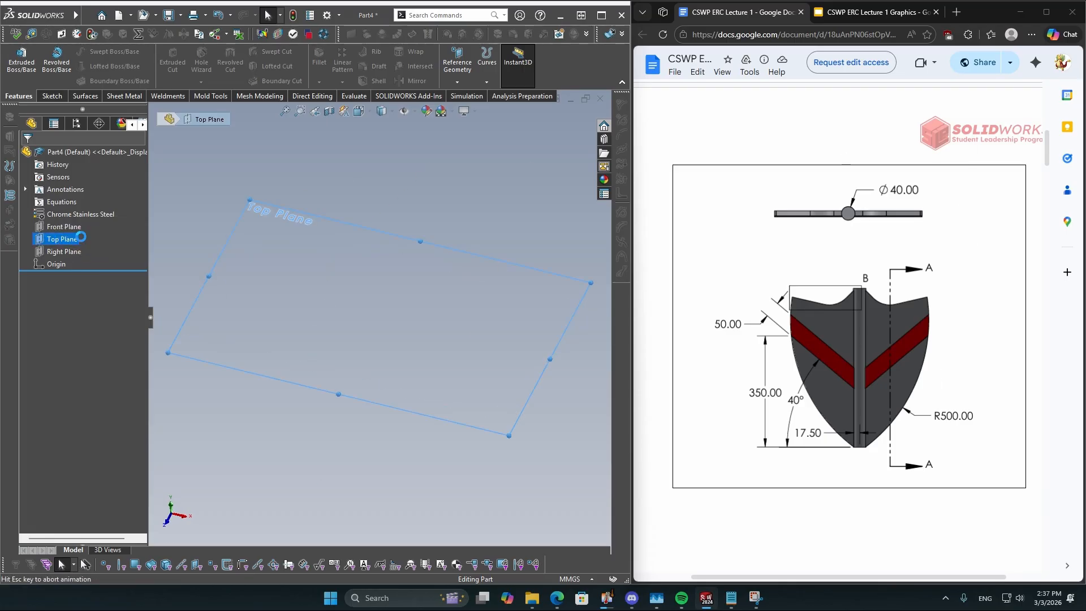
left_click(85, 15)
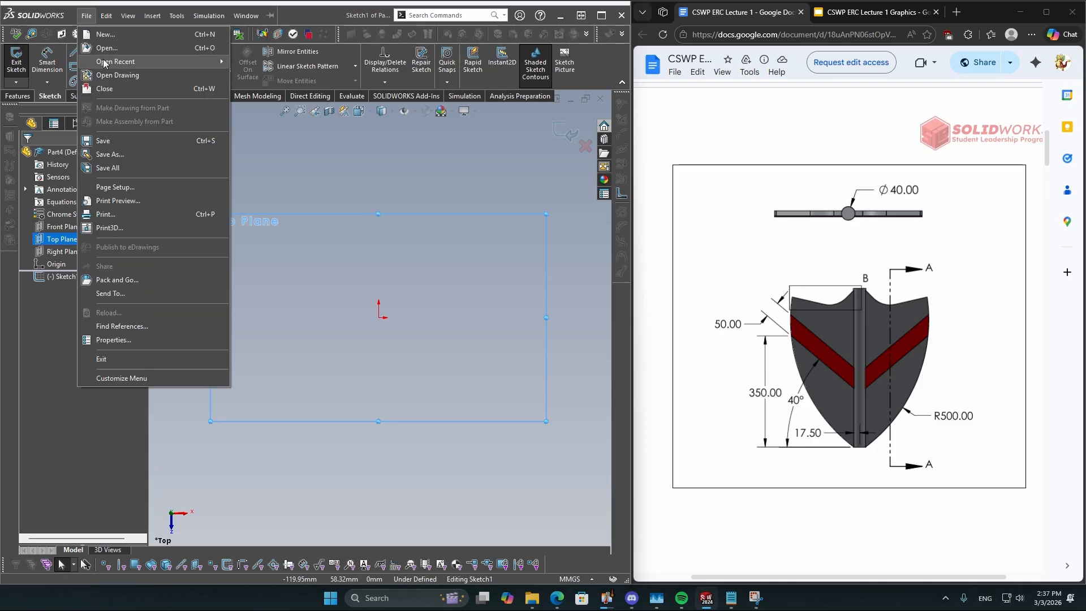
left_click(318, 163)
left_click(105, 51)
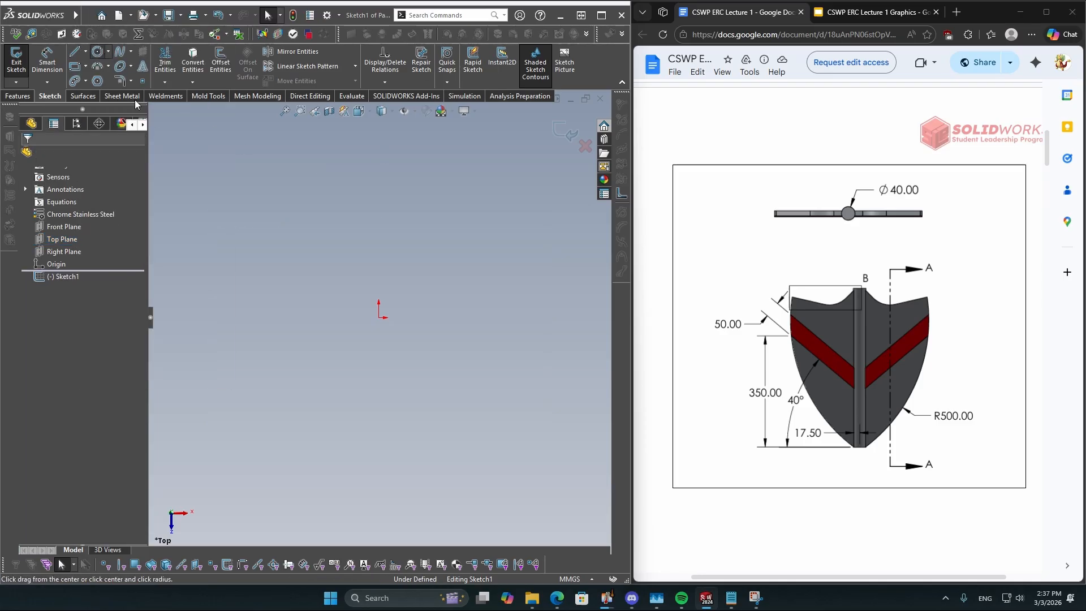
left_click(379, 317)
left_click(412, 396)
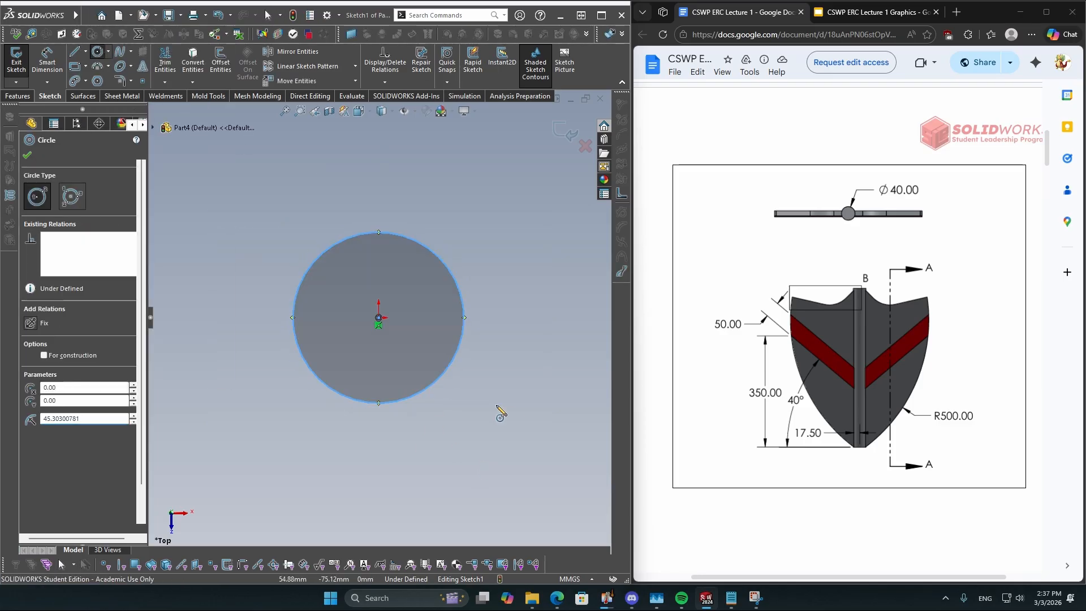
Dimension the circle's diameter at 40 mm
right_click_drag(498, 407, 516, 289)
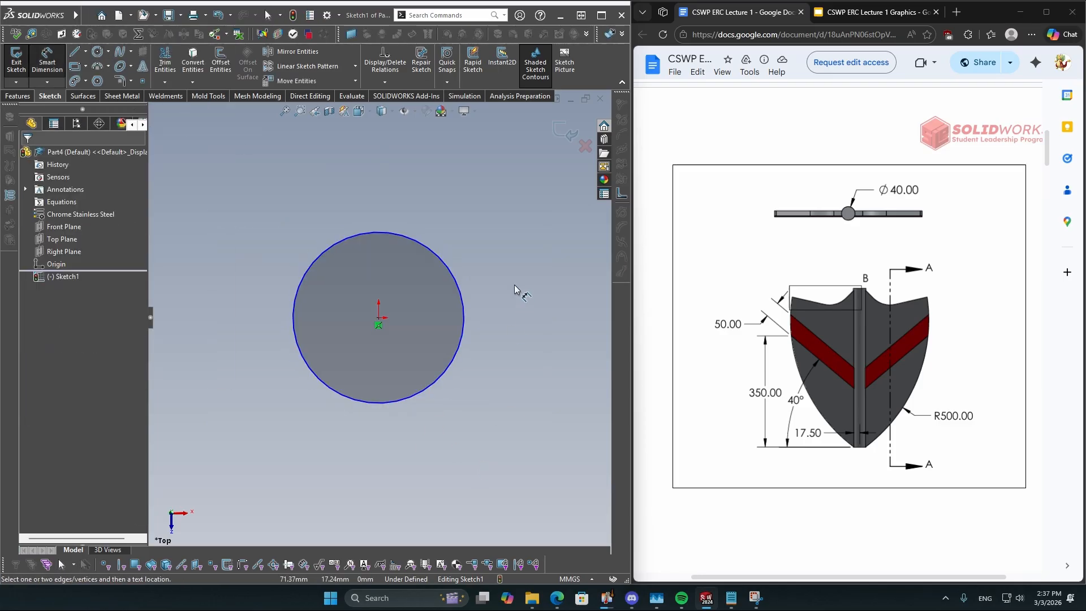
left_click(449, 272)
left_click(518, 205)
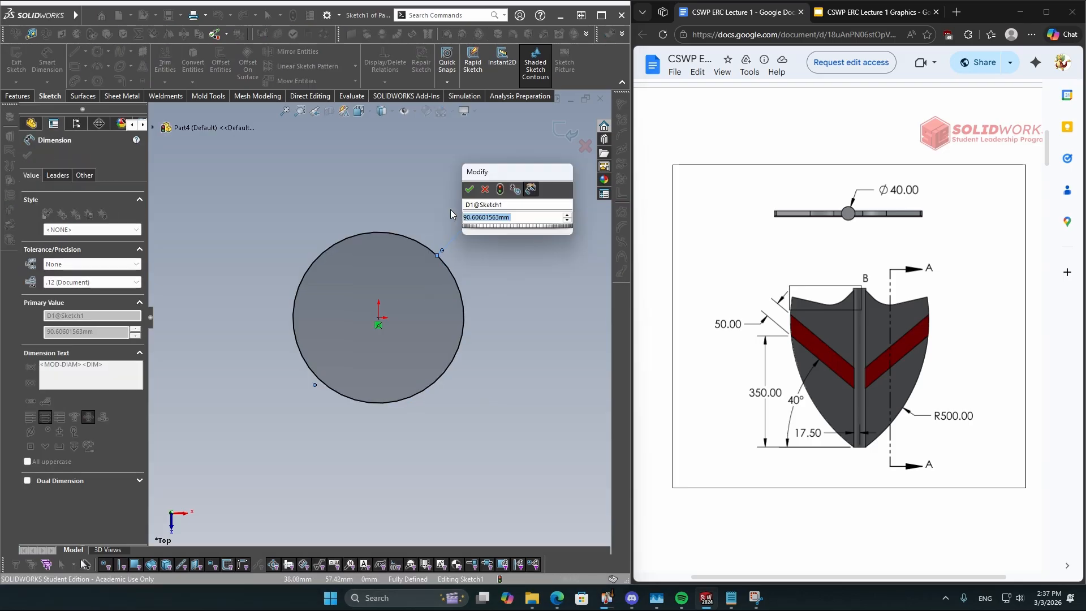
type("40")
key("Return")
key("Escape")
key("Escape")
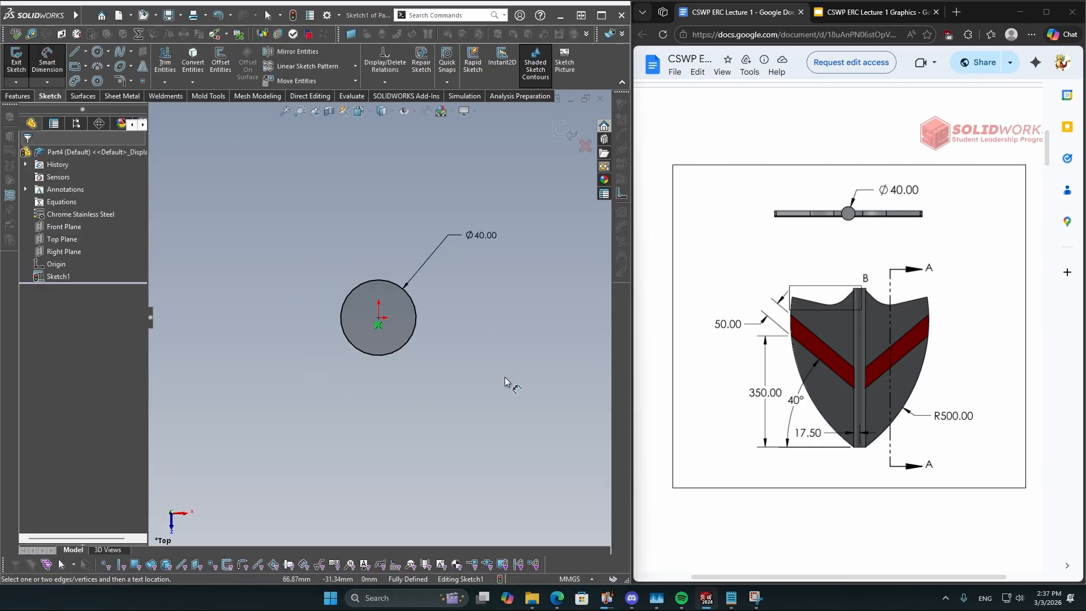
Extrude the 40 mm circle 500 mm to form the shield's central rod
scroll(759, 322, "down", 15)
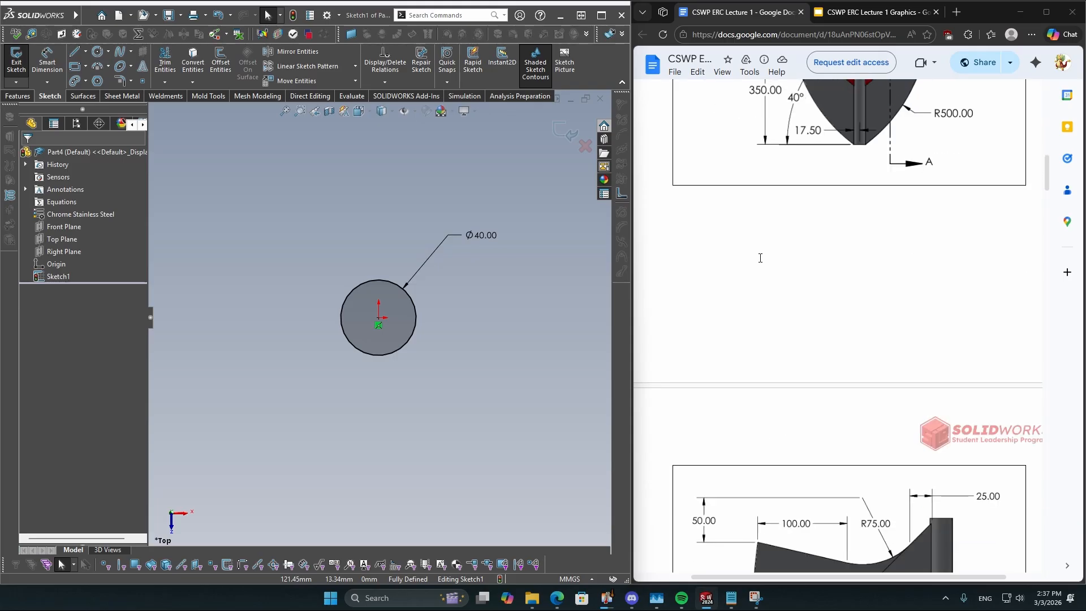
scroll(796, 299, "up", 15)
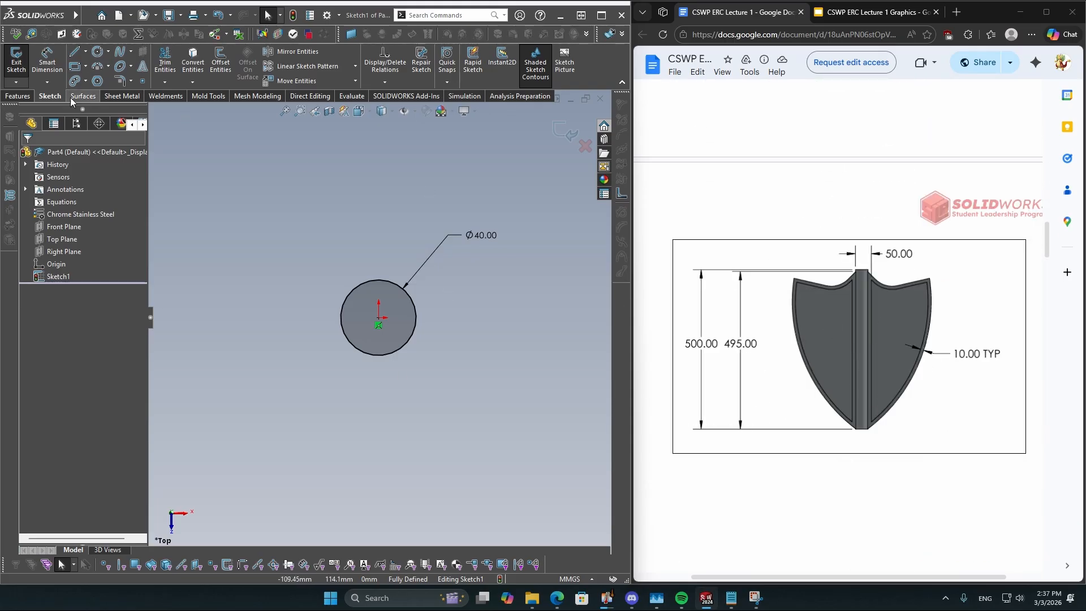
left_click(19, 96)
left_click(21, 60)
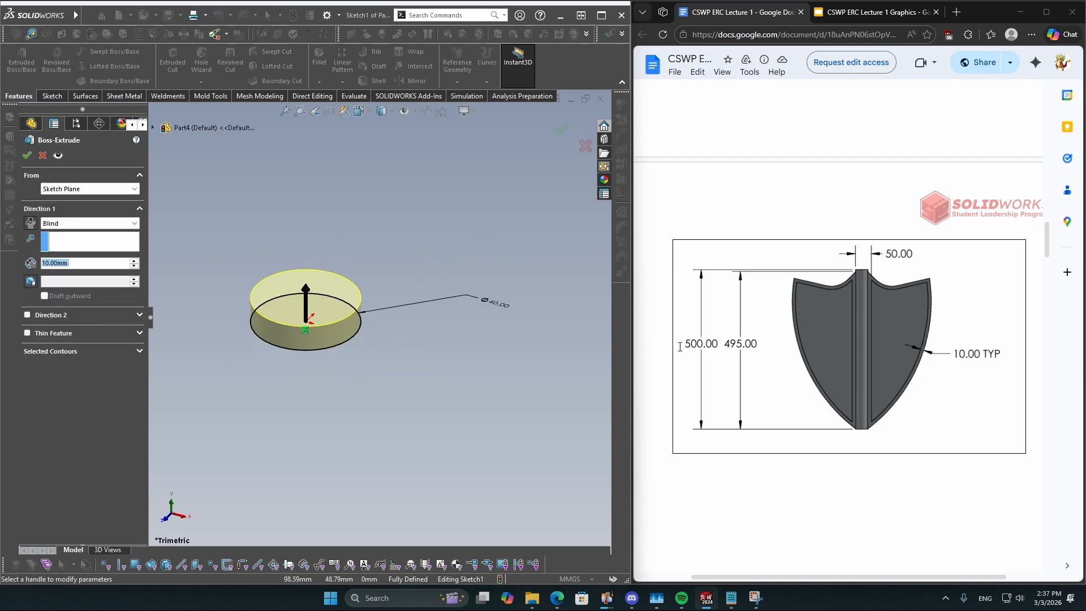
type("500")
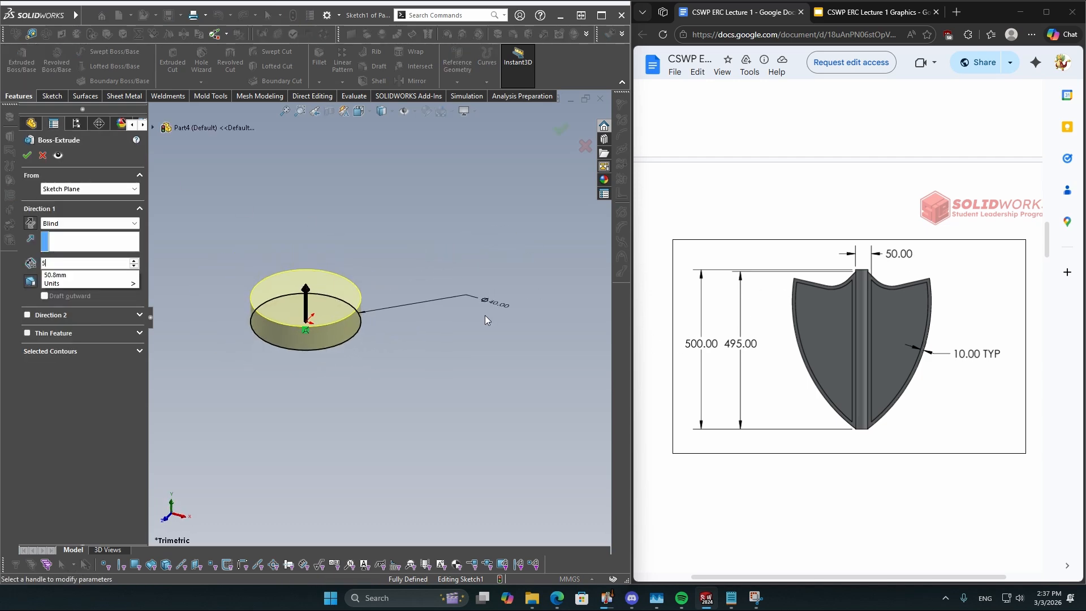
key("Return")
left_click(482, 299)
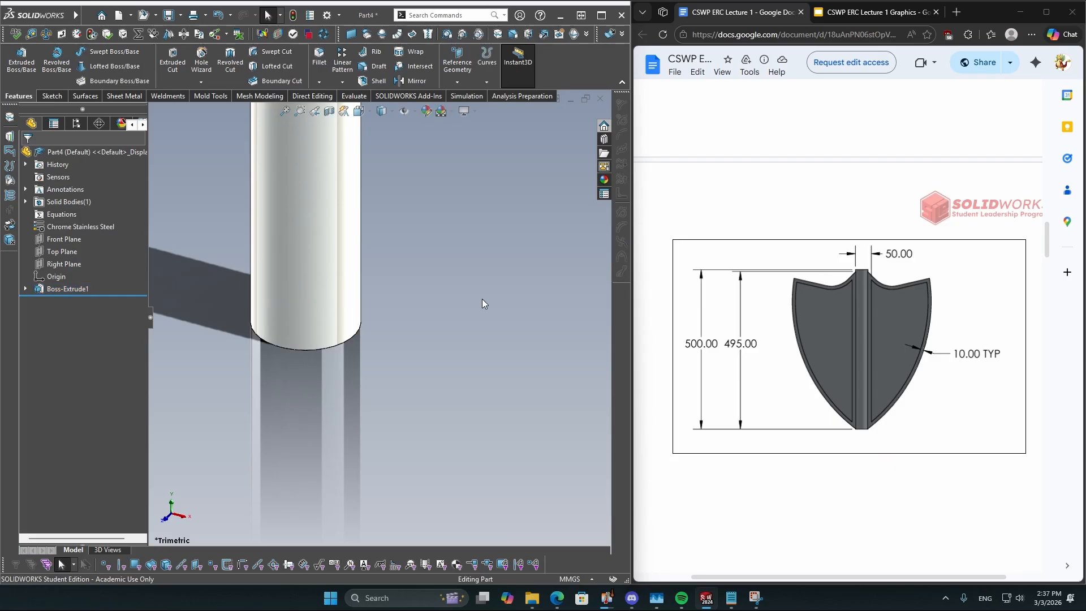
Show the rod in isometric view and turn off the shadows in the model display
key("ctrl+7")
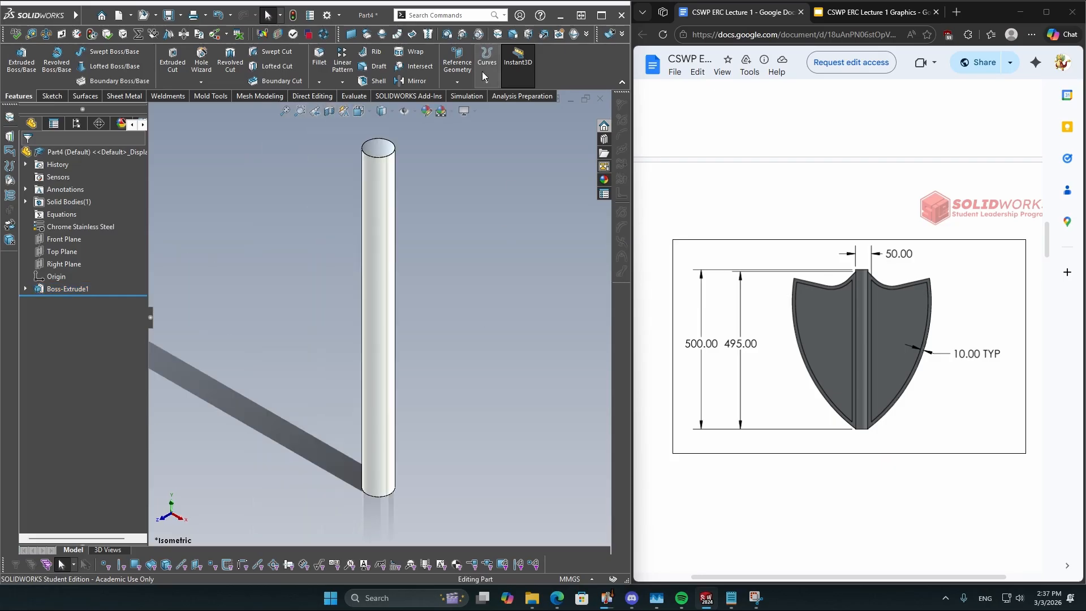
left_click(464, 112)
left_click(472, 127)
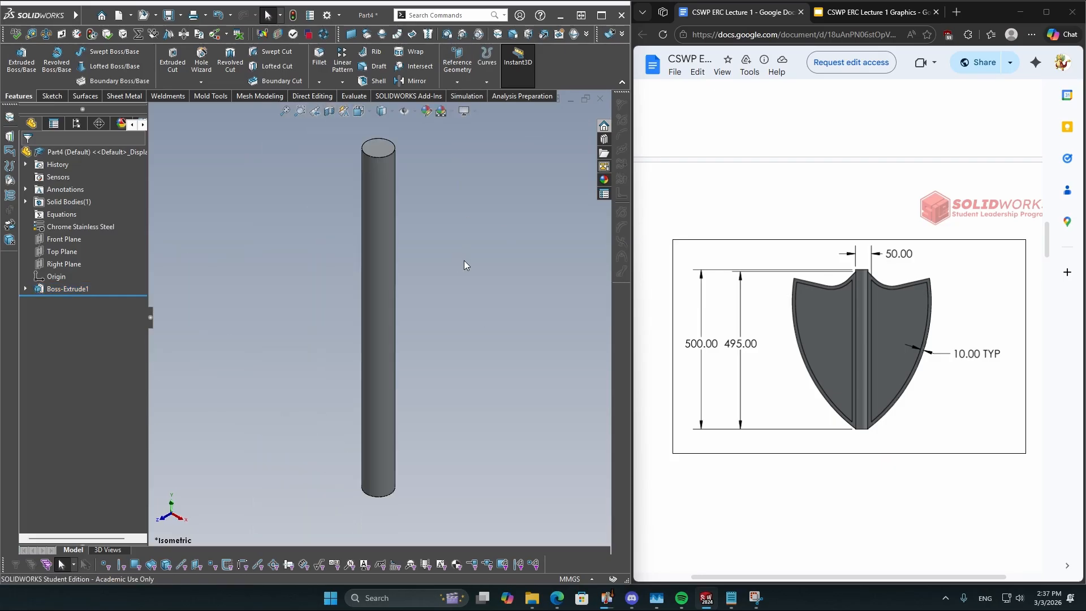
Review the shield outline and Detail B drawings, and start a sketch on the Front Plane, viewed face-on
scroll(828, 356, "up", 10)
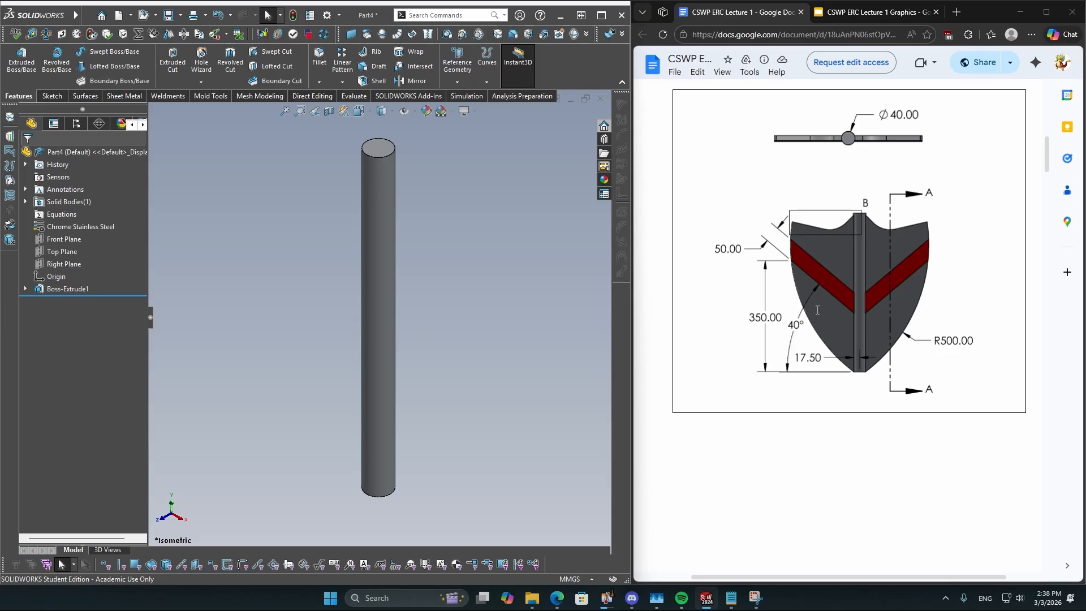
scroll(872, 229, "down", 5)
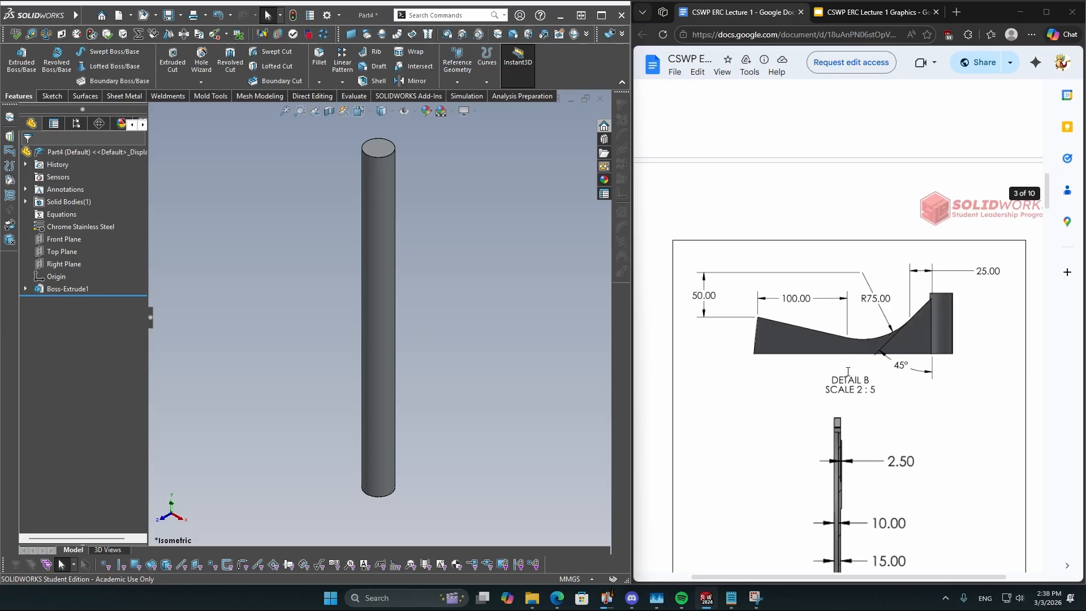
scroll(846, 372, "up", 4)
scroll(846, 371, "down", 5)
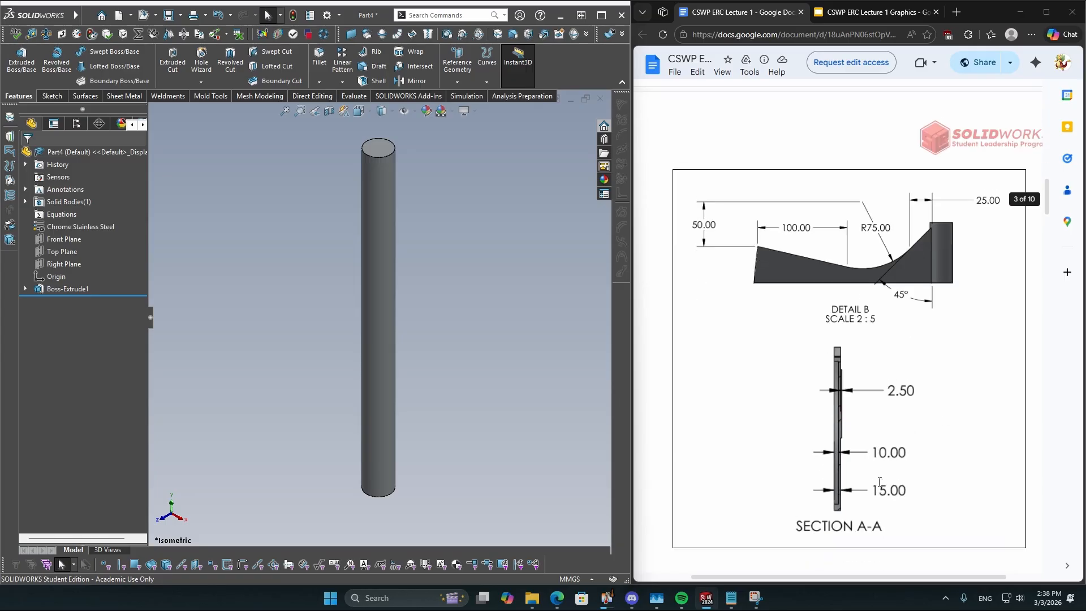
scroll(878, 452, "up", 4)
left_click(64, 240)
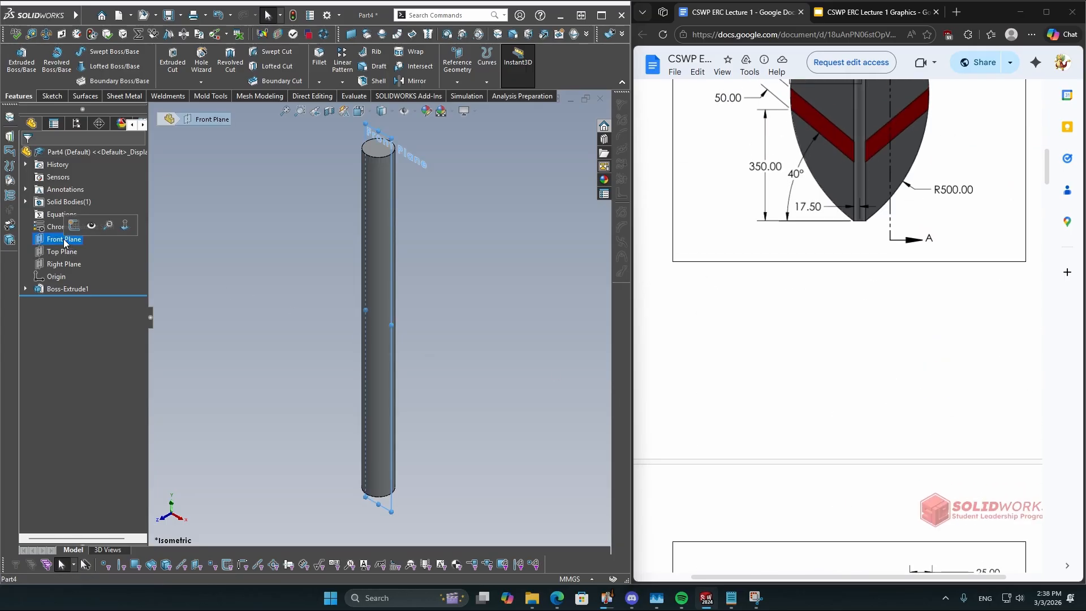
key("ctrl+8")
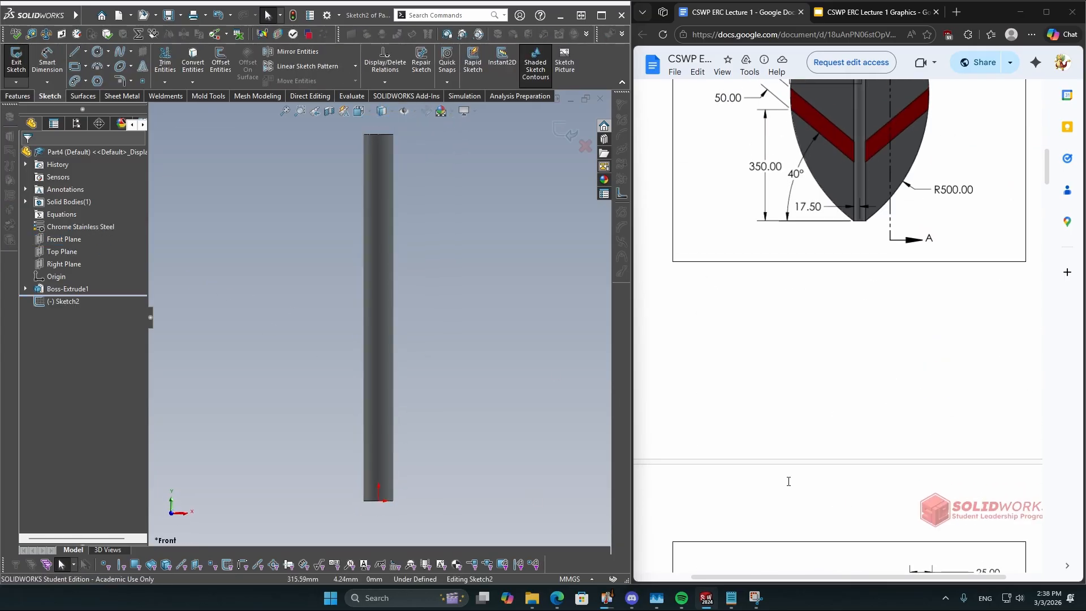
scroll(851, 486, "down", 3)
scroll(851, 486, "up", 1)
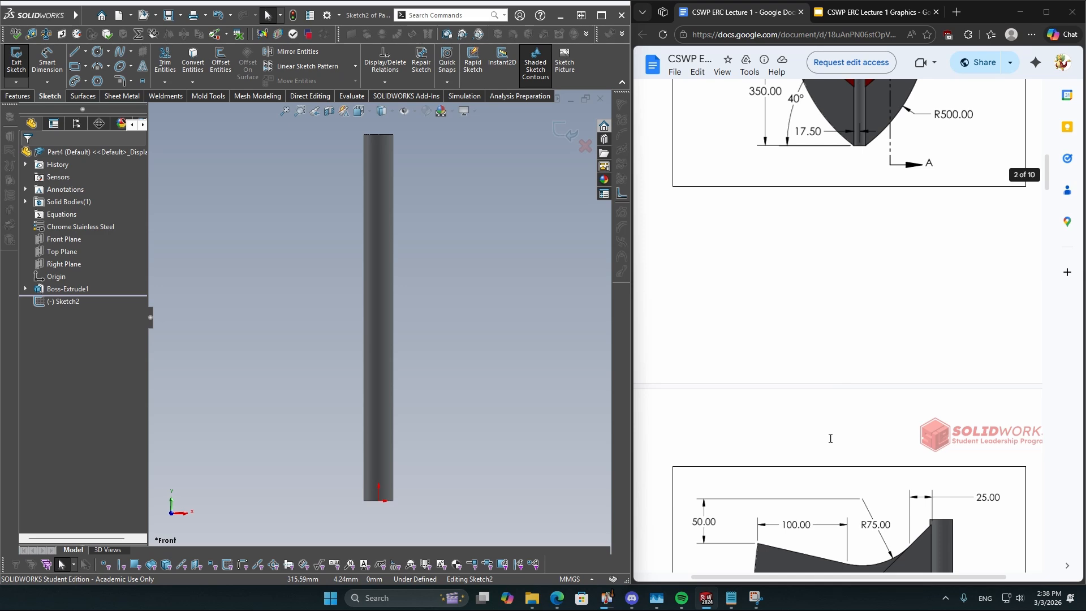
Draw a vertical line about 481 mm long upward from the rod's bottom edge, just left of its axis
left_click(75, 52)
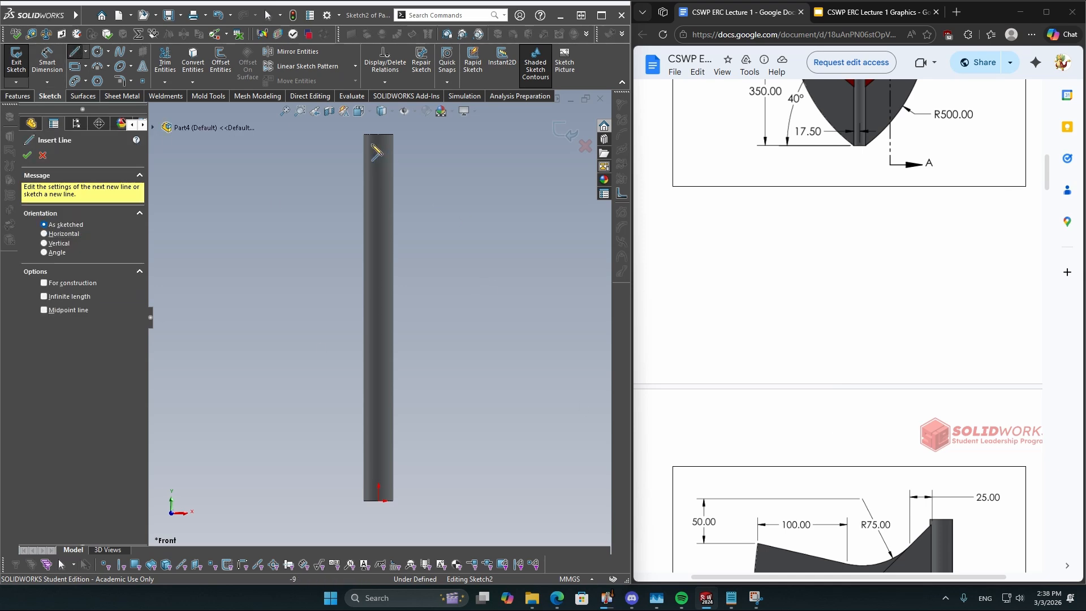
left_click(371, 500)
left_click(370, 149)
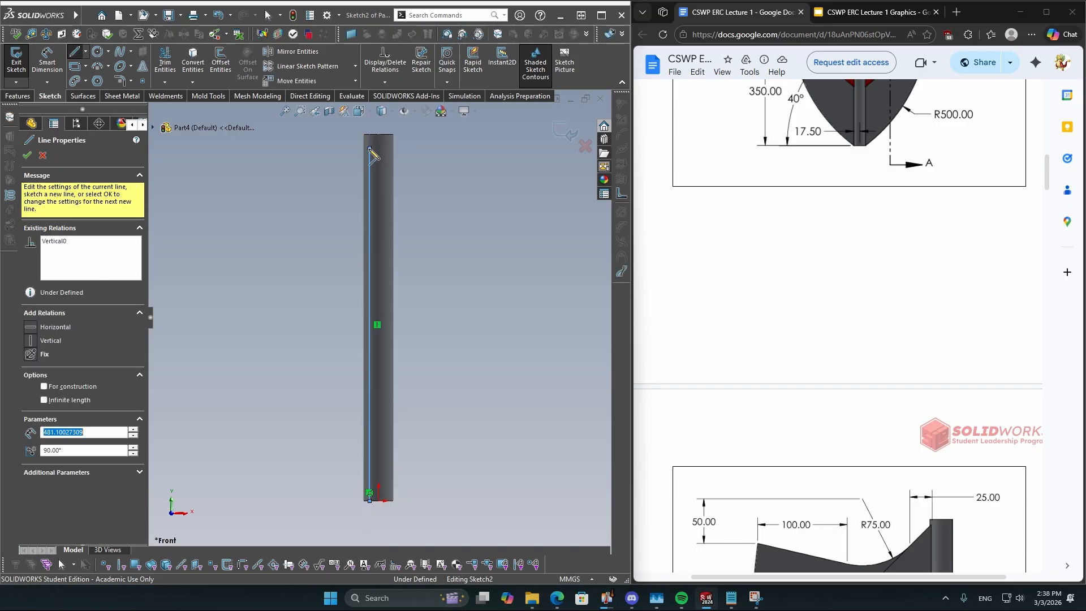
key("Escape")
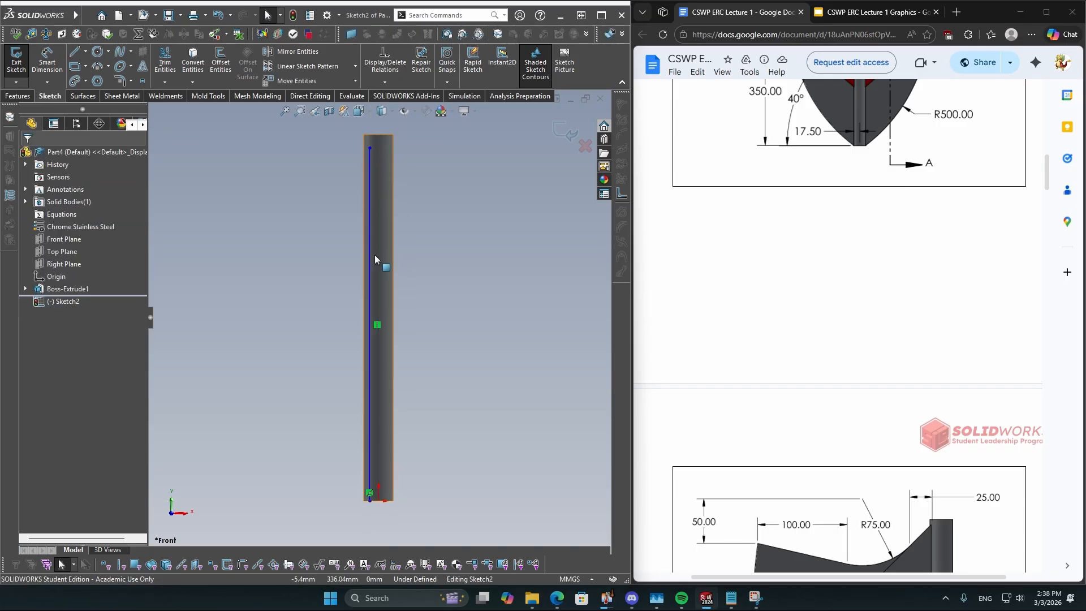
Draw a three-point arc of about 617 mm radius from the vertical line's lower end to the shield's upper-left corner, bulging outward
scroll(866, 373, "down", 5)
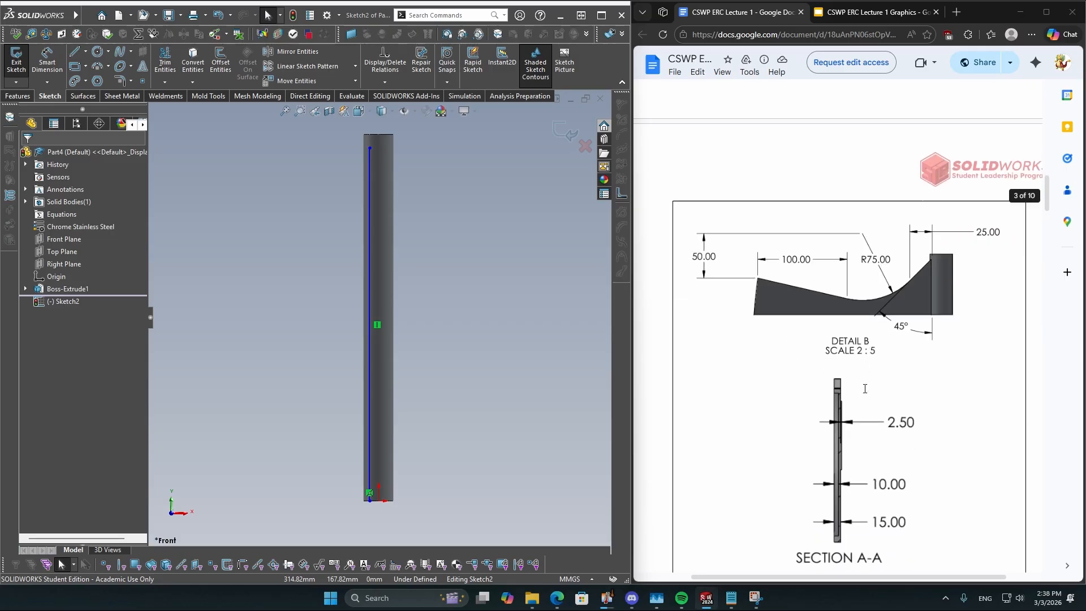
scroll(865, 389, "down", 1)
left_click(97, 66)
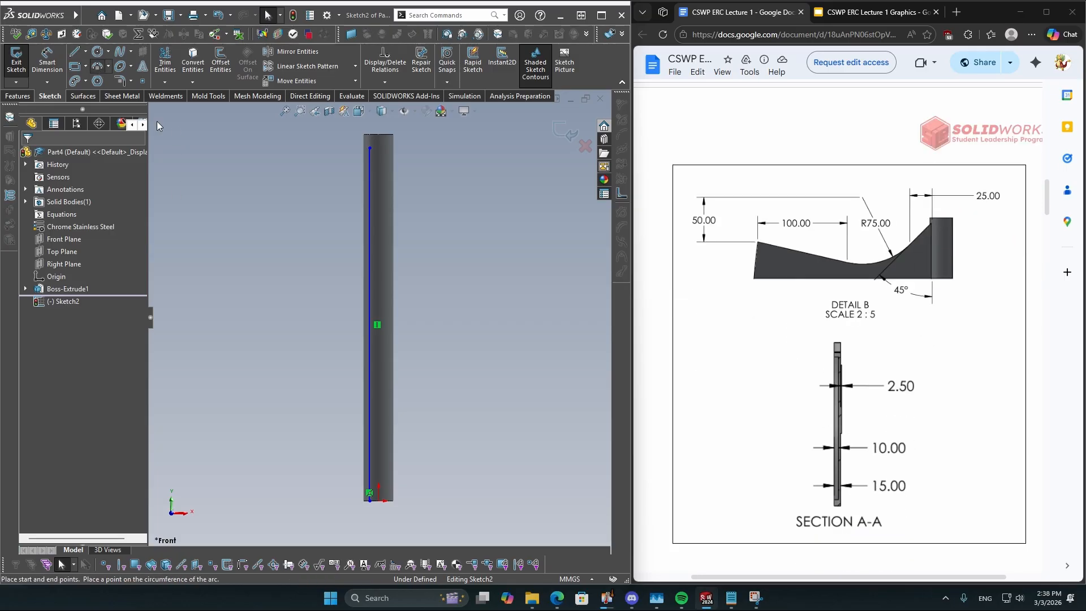
scroll(935, 405, "up", 8)
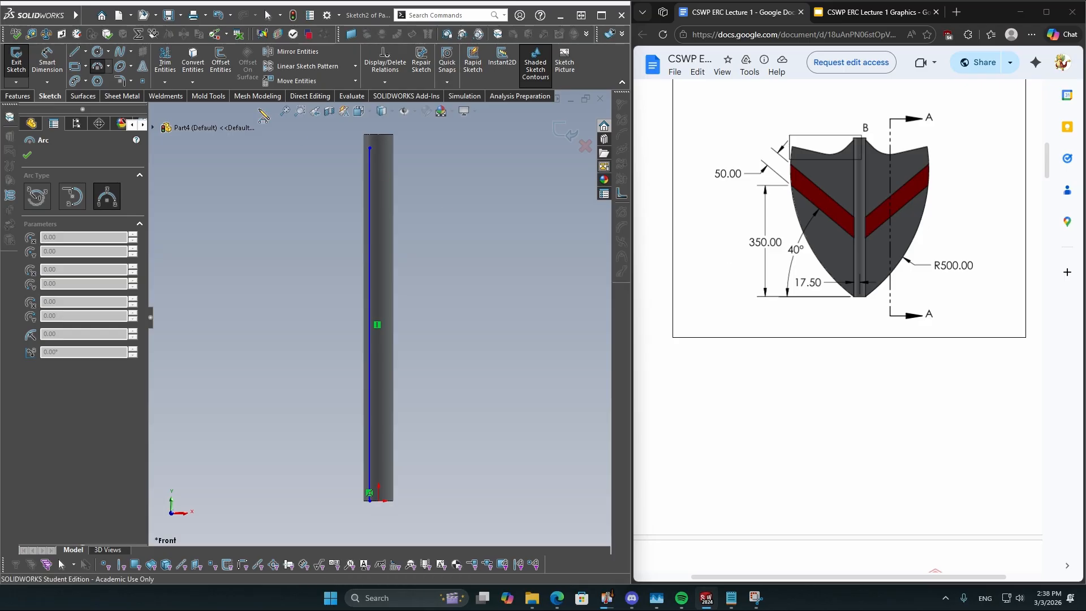
left_click(370, 499)
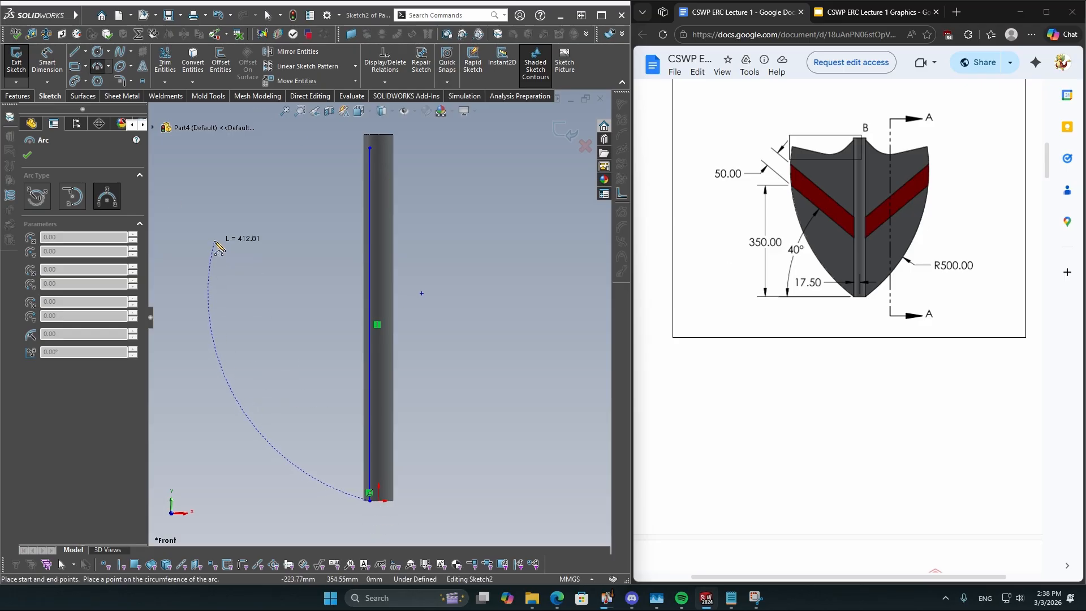
left_click(197, 199)
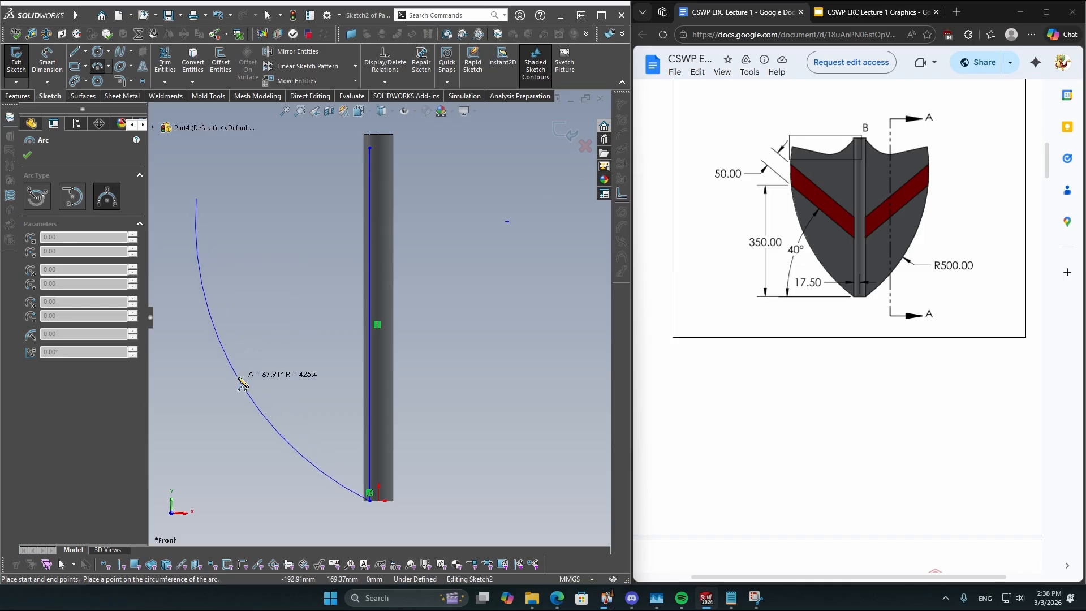
left_click(253, 367)
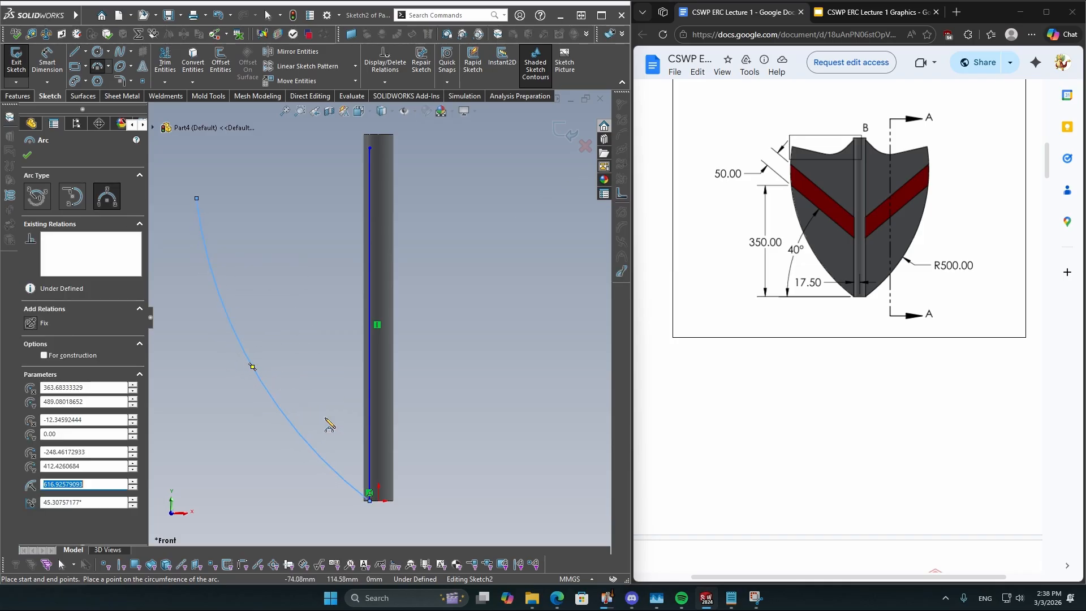
key("Escape")
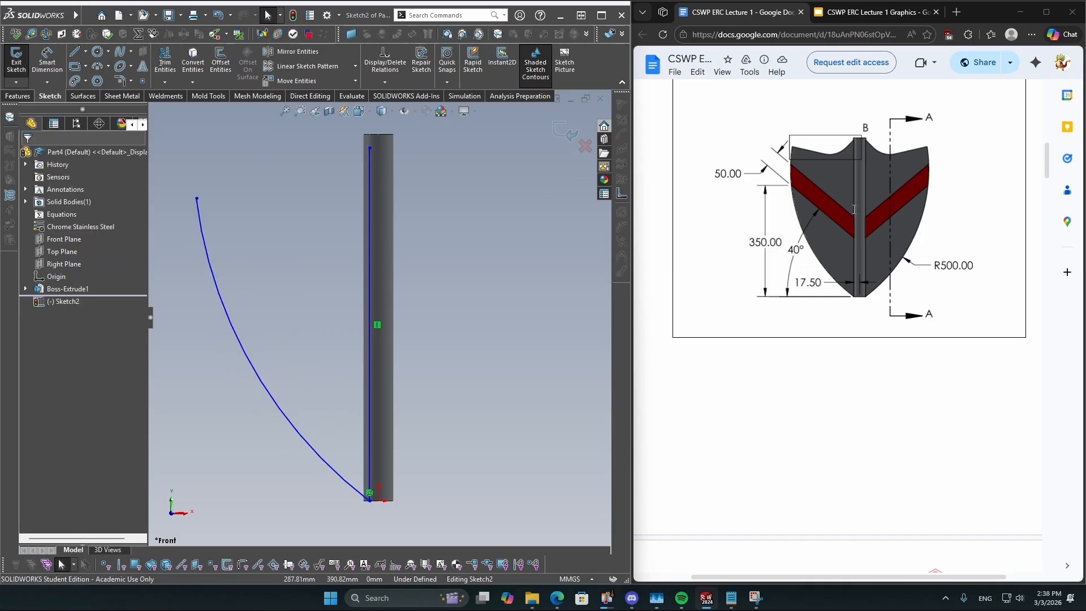
Draw a line from the arc's upper end sloping gently down toward the rod for the shield's top edge
scroll(832, 166, "down", 6)
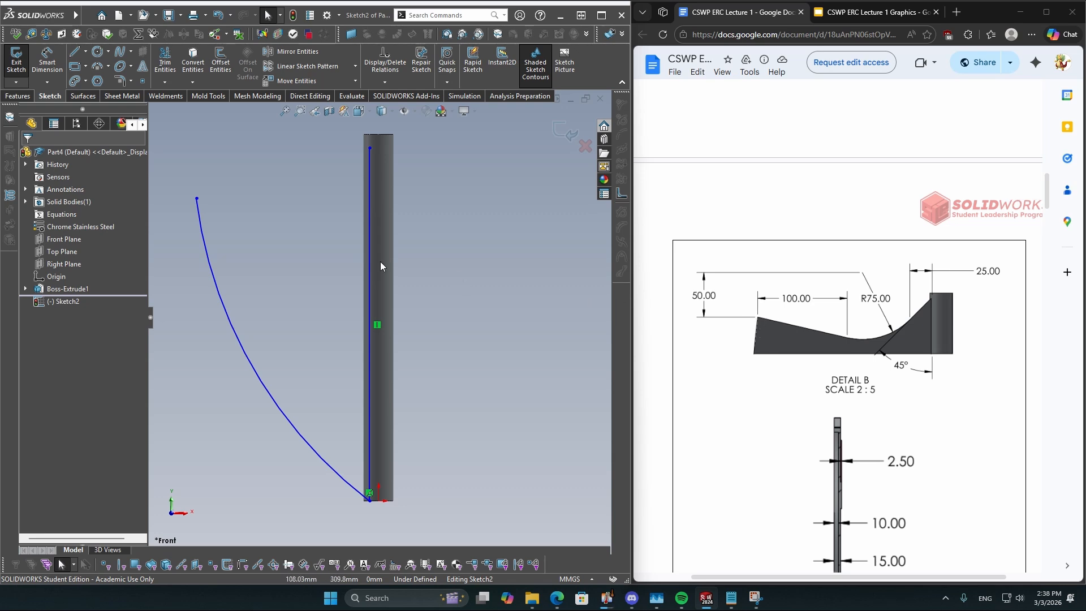
key("l")
left_click(196, 199)
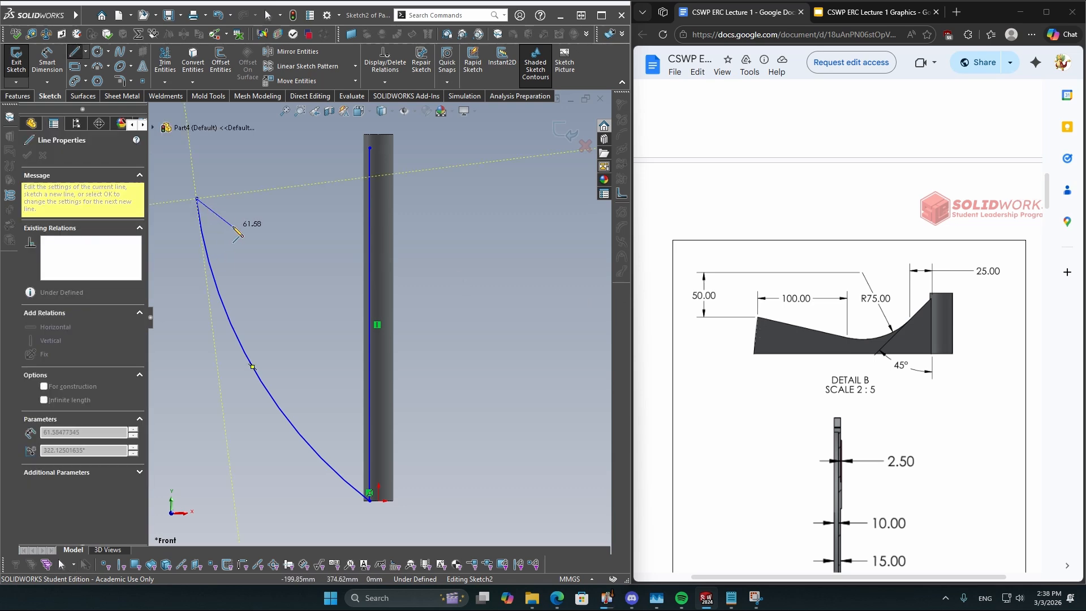
left_click(276, 221)
key("Escape")
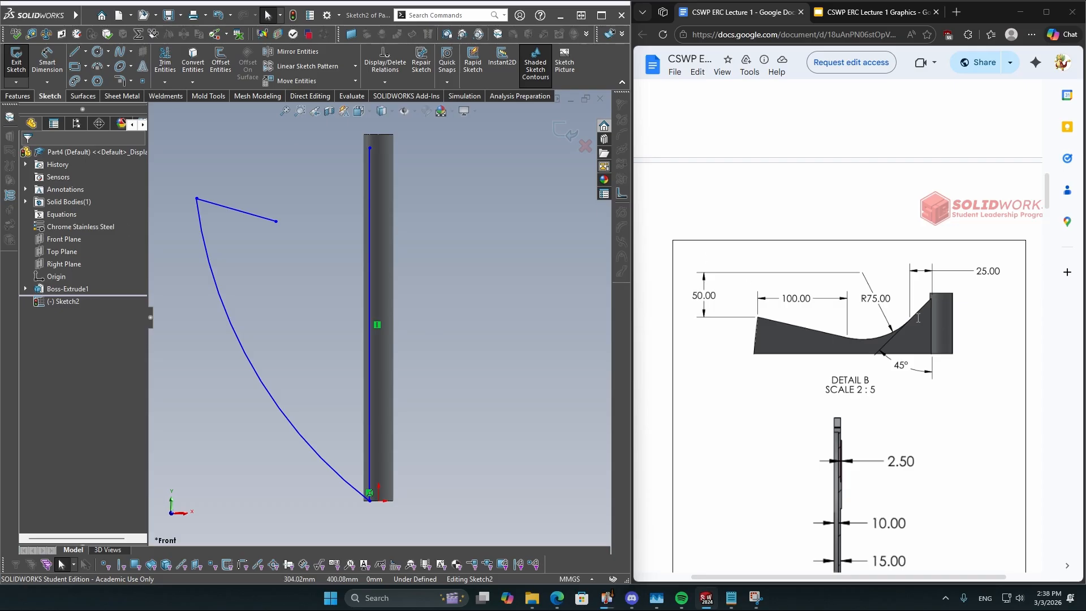
Add a tangent arc from the sloping line's inner end, curving upward toward the rod
left_click(108, 66)
left_click(122, 89)
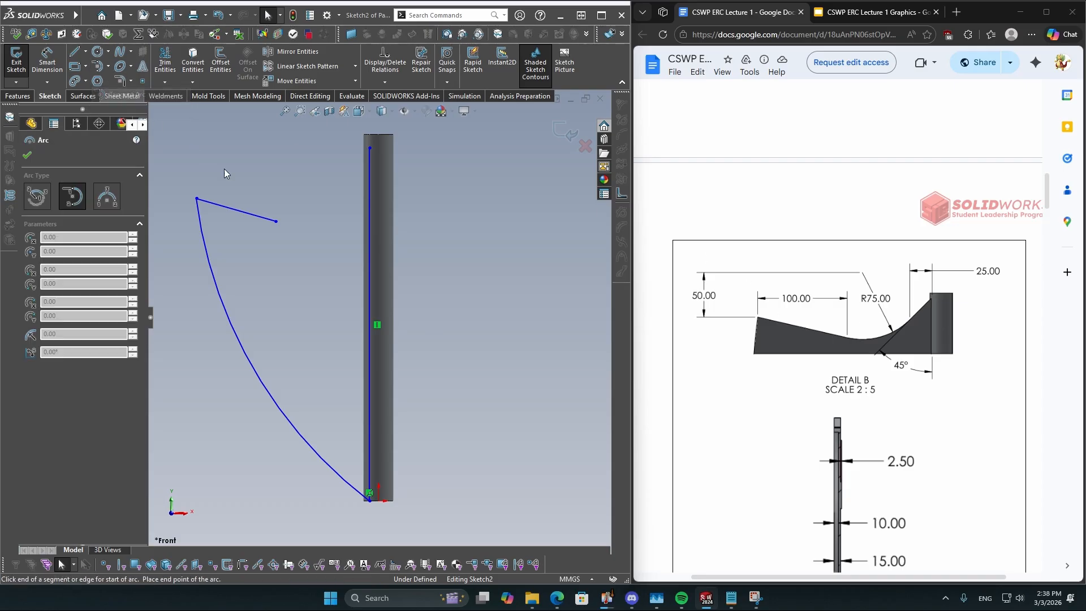
left_click(276, 221)
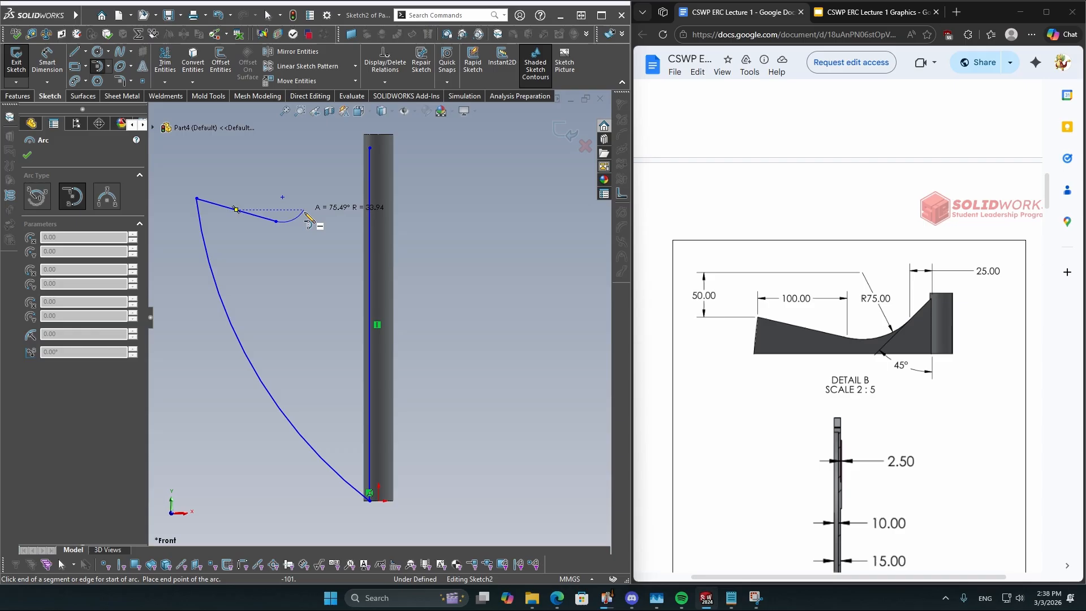
left_click(335, 216)
key("Escape")
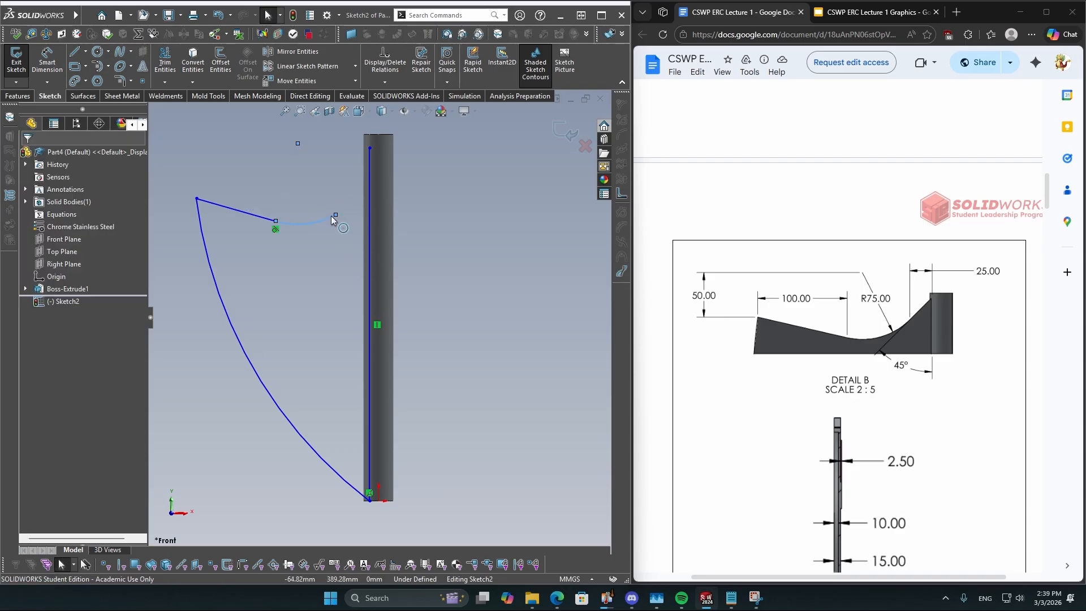
Draw a line from near the tangent arc's free end up to the top of the vertical line
key("l")
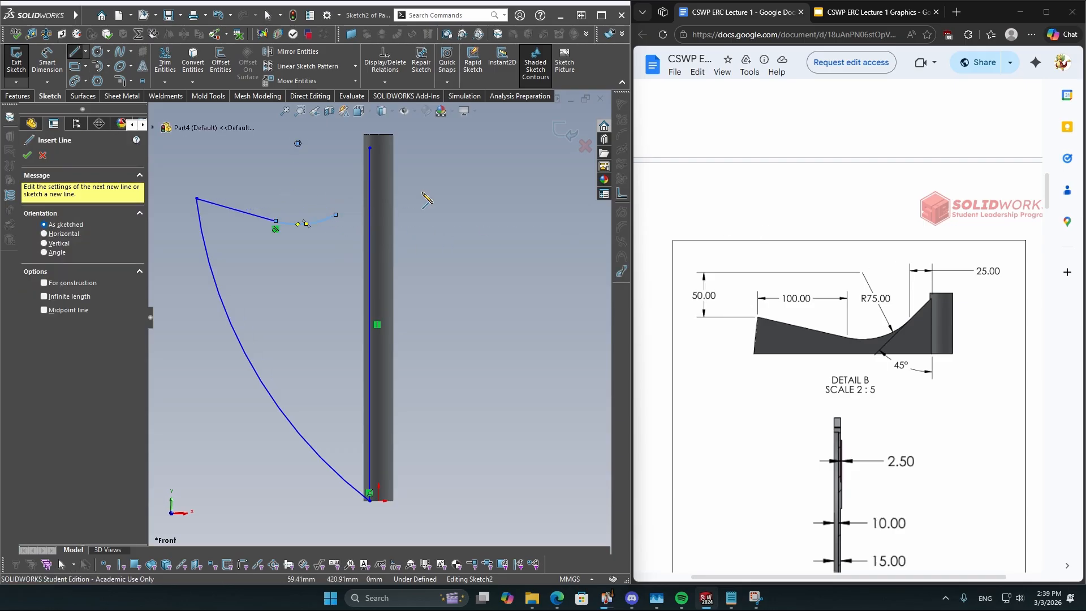
left_click(336, 215)
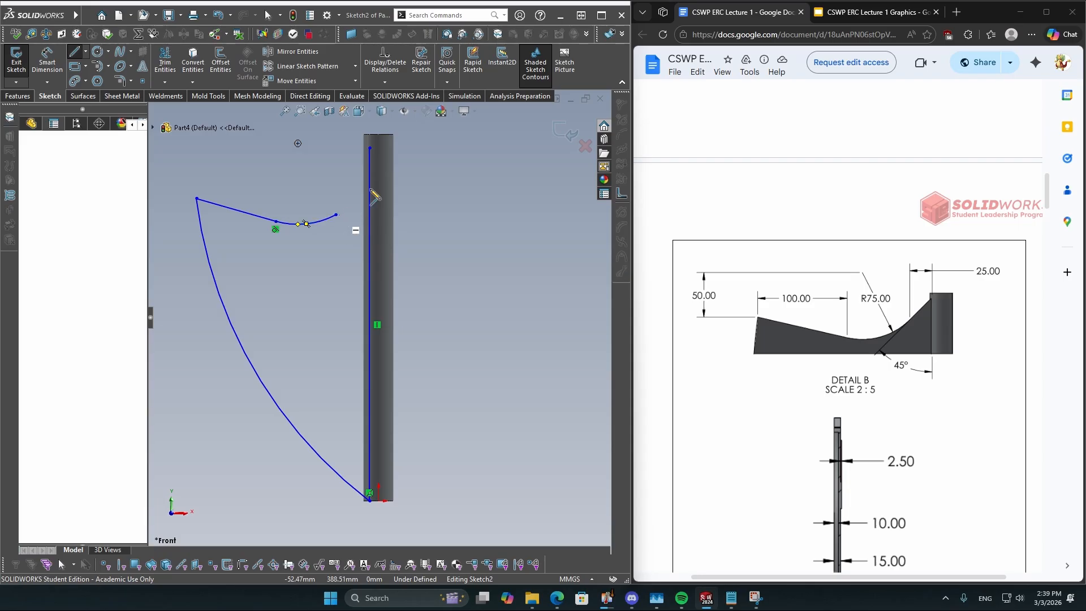
left_click(370, 148)
key("Escape")
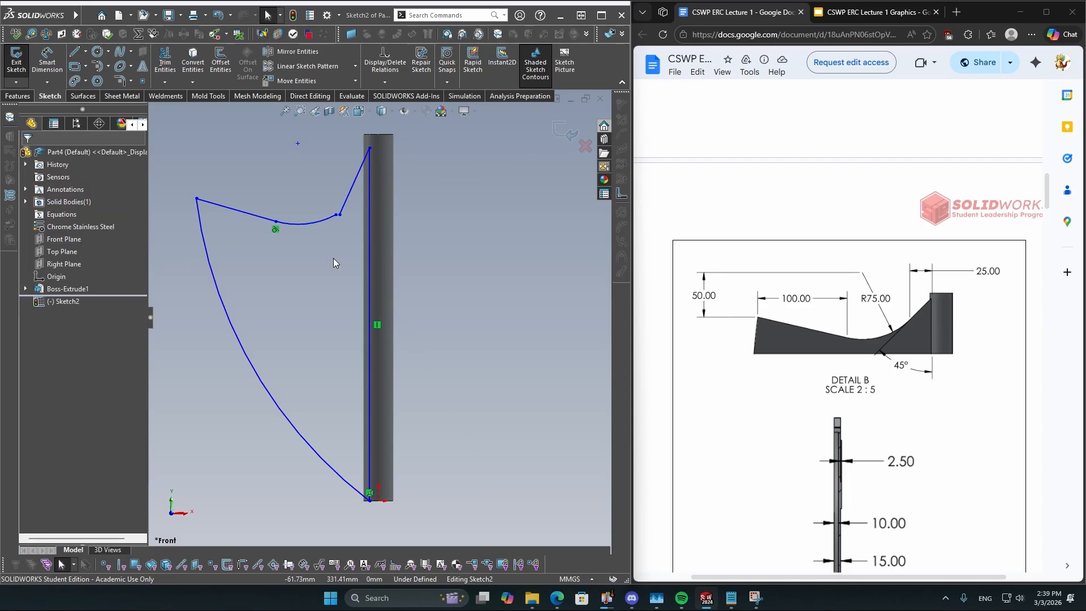
Join the steep line's lower endpoint to the tangent arc's end to close the half-shield profile
left_click(339, 215)
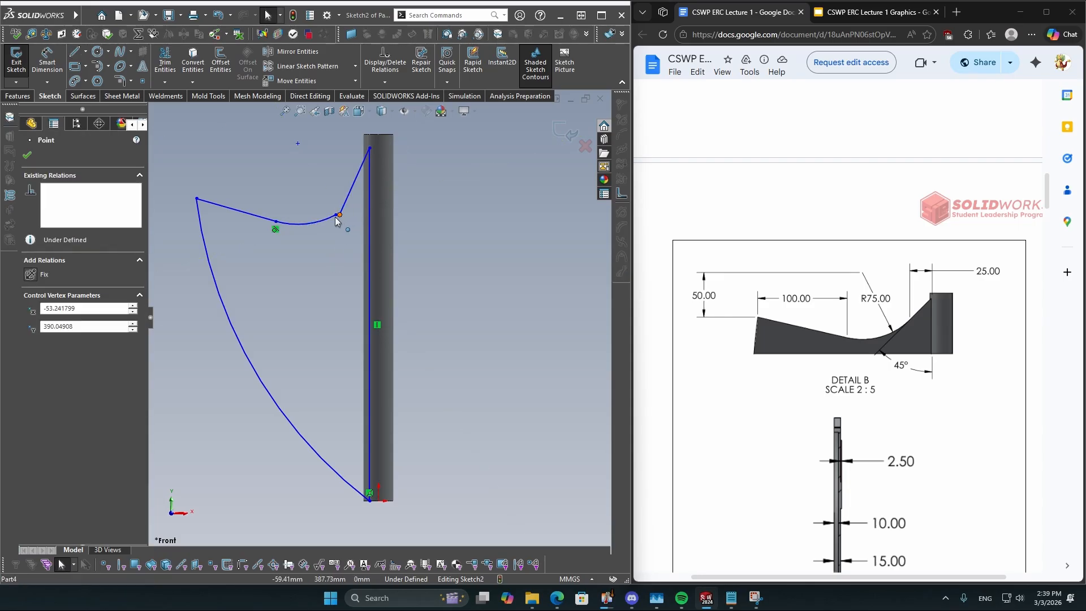
left_click_drag(333, 216, 336, 215)
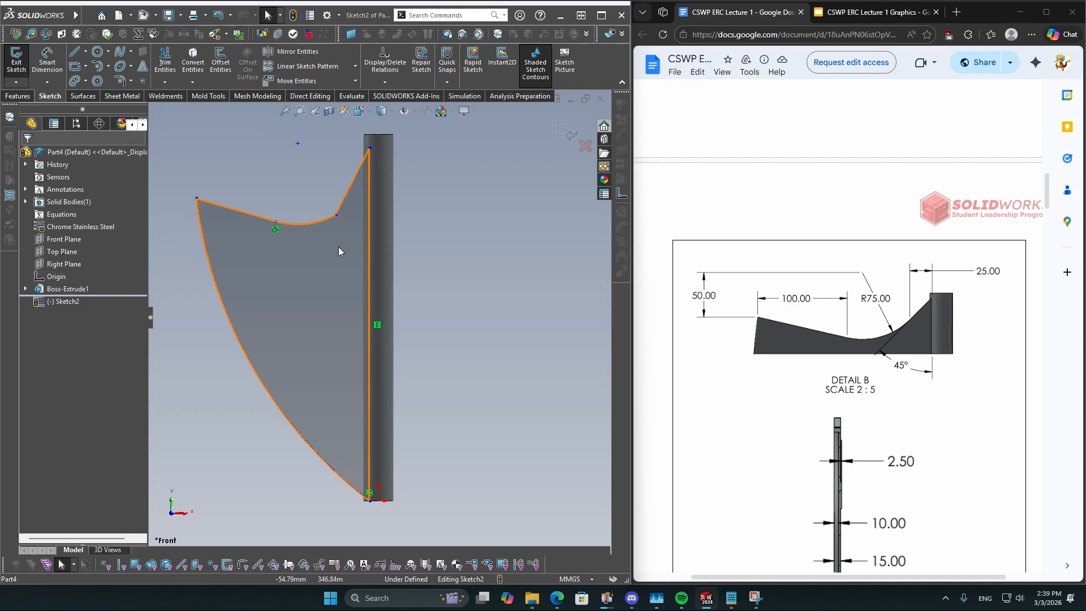
left_click(338, 246)
left_click(279, 181)
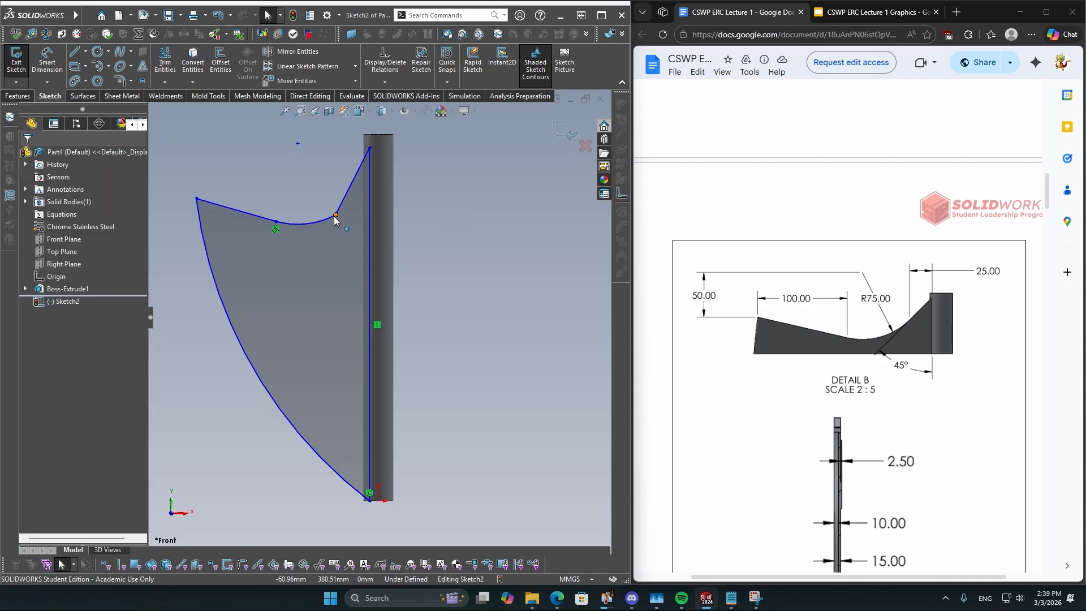
Shift the joint between the small arc and the steep line slightly away from the rod, and make the two tangent
left_click_drag(334, 216, 325, 210)
left_click(292, 189)
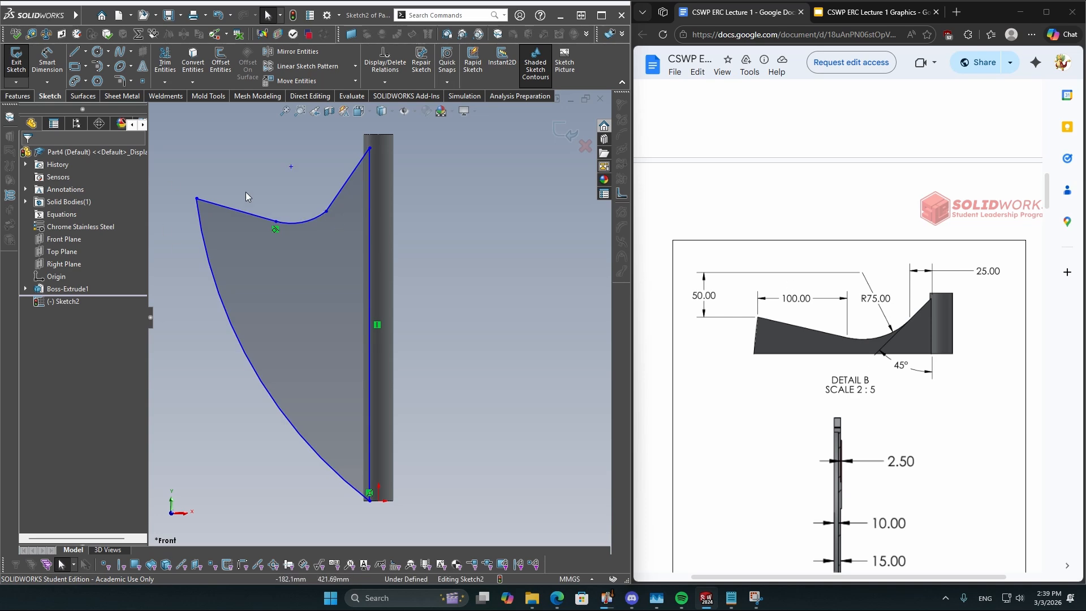
left_click(326, 212)
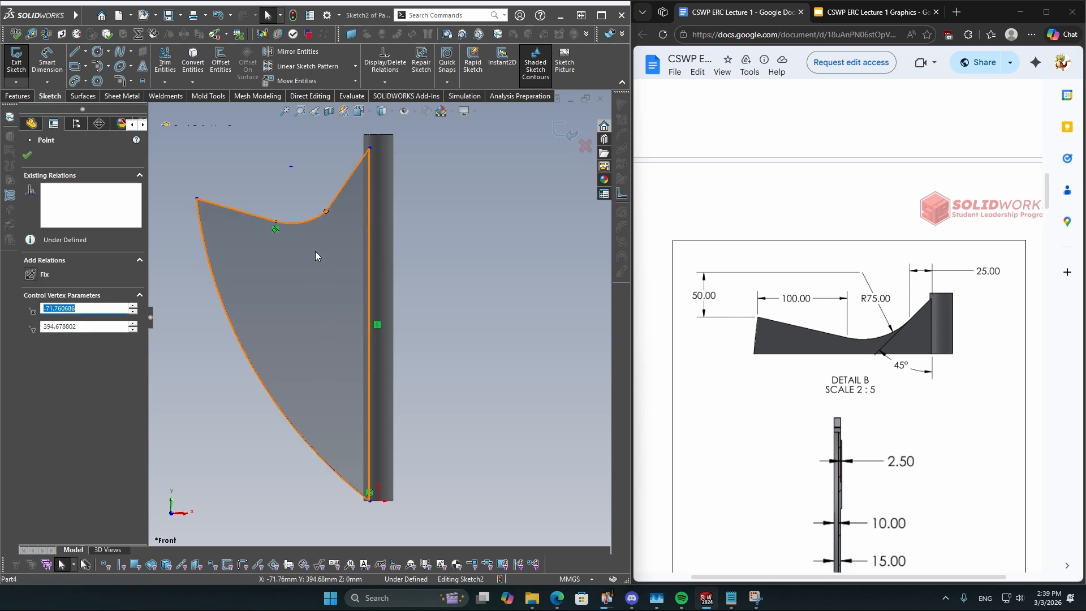
left_click(316, 222)
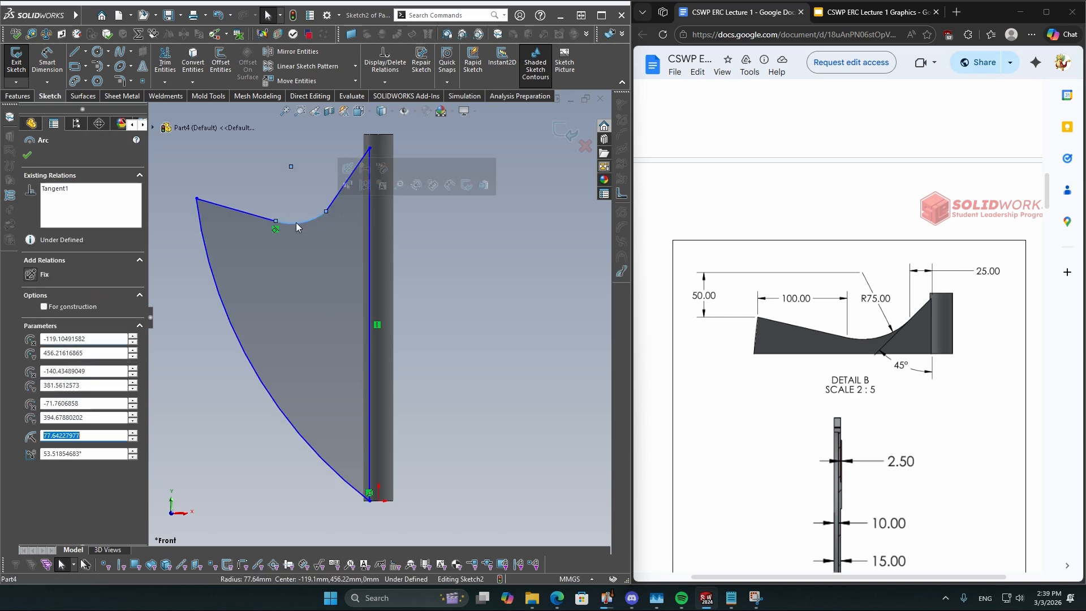
left_click(336, 197, "ctrl")
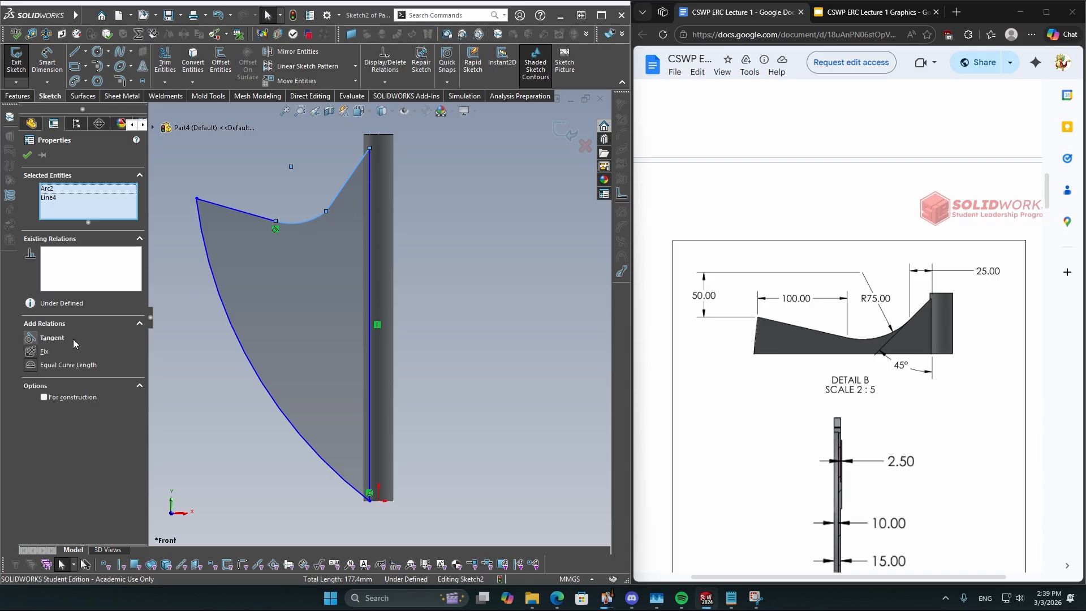
left_click(52, 337)
left_click(207, 349)
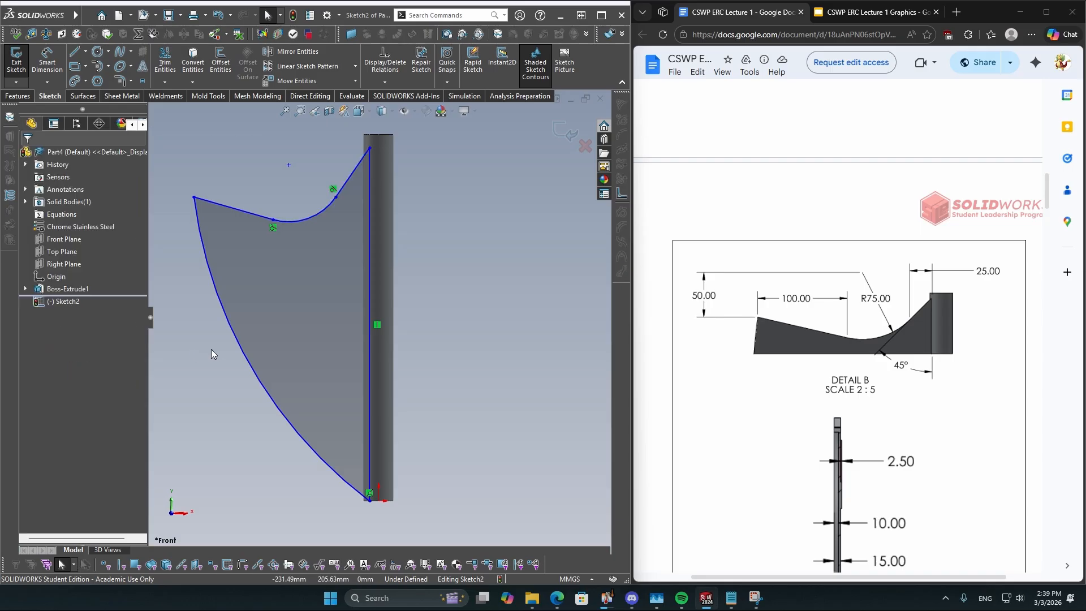
Reshape the half-shield by moving its outer top corner upward and outward and nudging the joint between the small arc and steep line
mouse_move(194, 199)
left_mouse_down()
mouse_move(185, 162)
mouse_move(186, 179)
left_mouse_up()
left_click(176, 276)
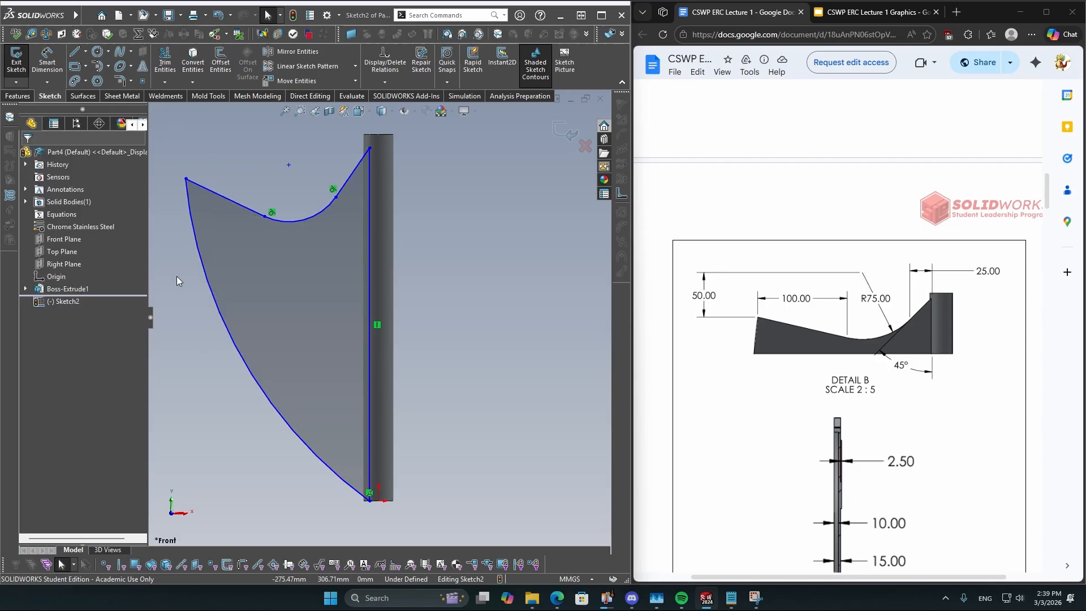
left_click(301, 219)
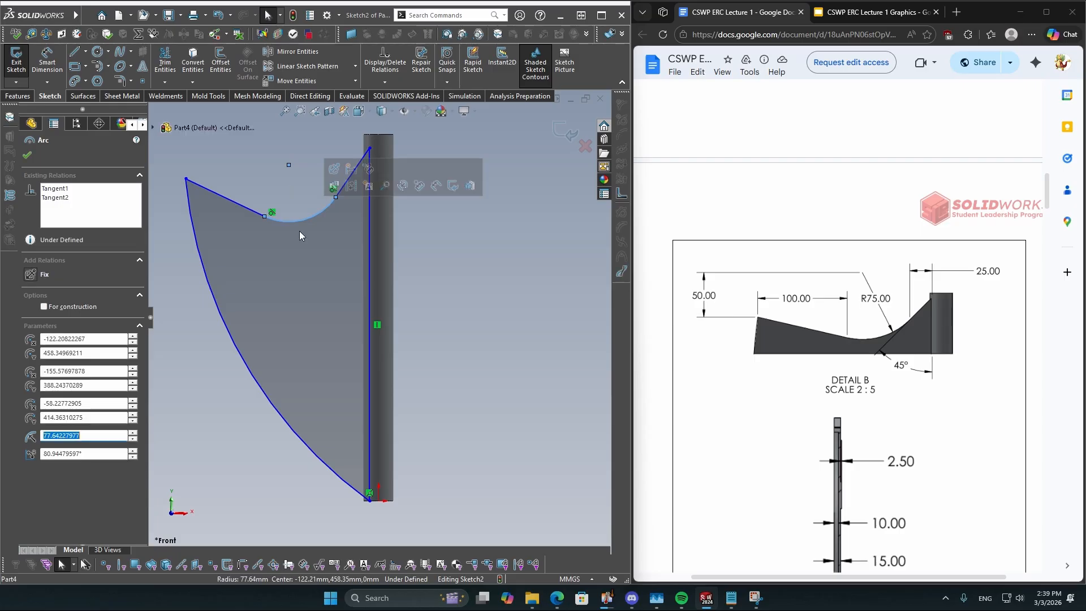
left_click(464, 259)
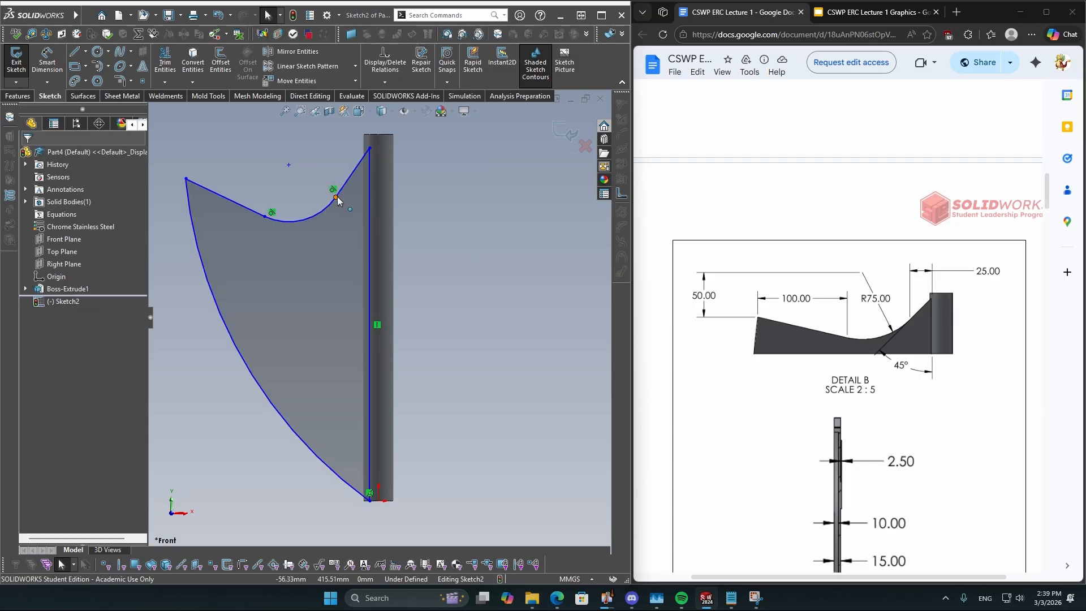
mouse_move(336, 197)
left_mouse_down()
mouse_move(326, 178)
mouse_move(334, 198)
left_mouse_up()
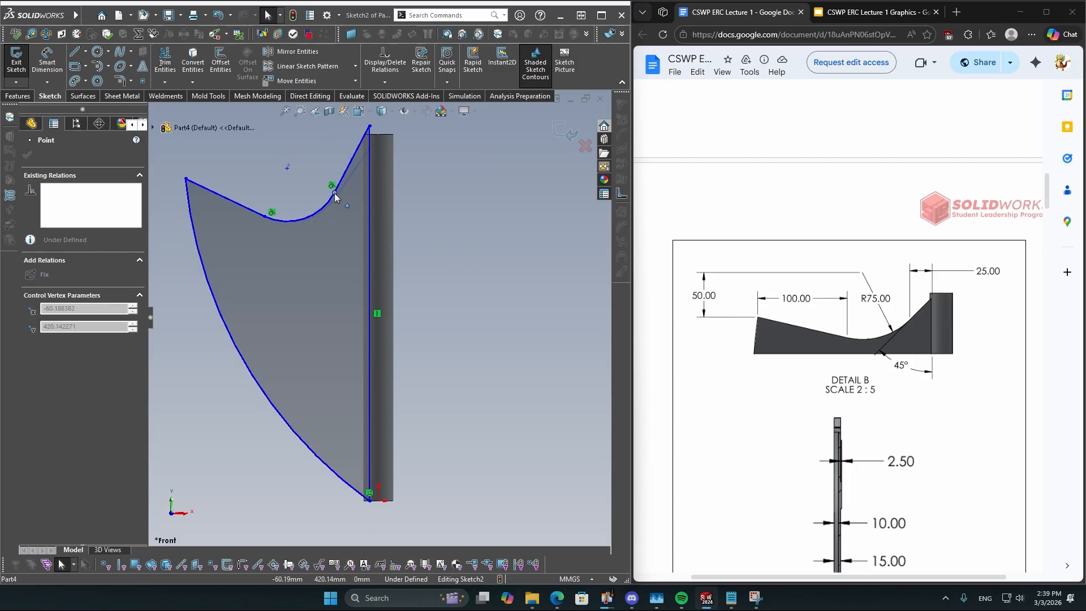
left_click(436, 288)
Dimension the profile's vertical line along the rod to 495 mm, as given in the front view drawing
scroll(793, 435, "down", 9)
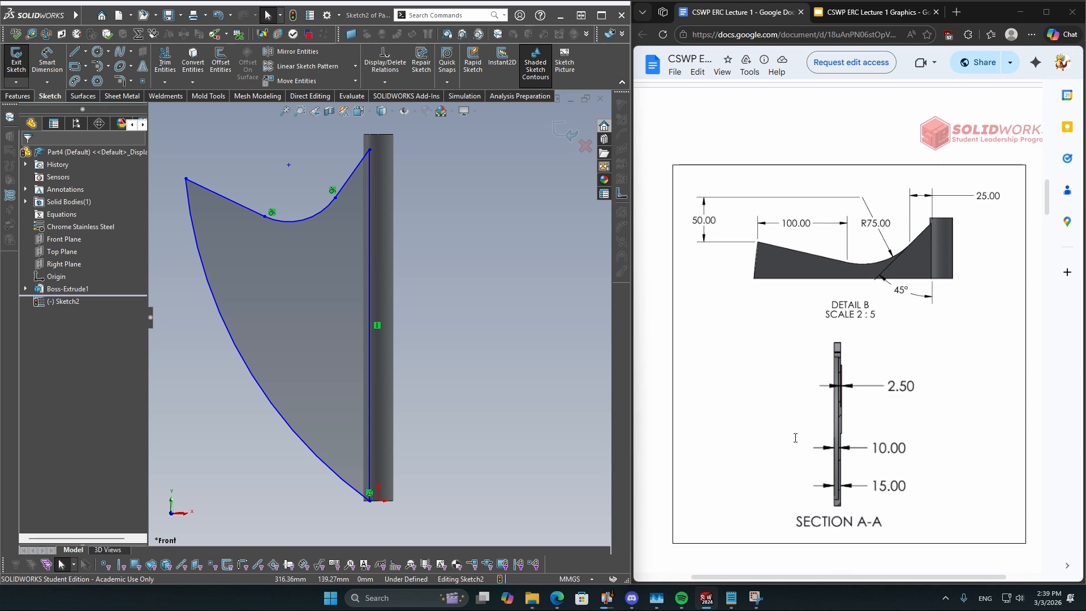
scroll(791, 436, "up", 8)
scroll(809, 498, "down", 7)
scroll(811, 505, "down", 1)
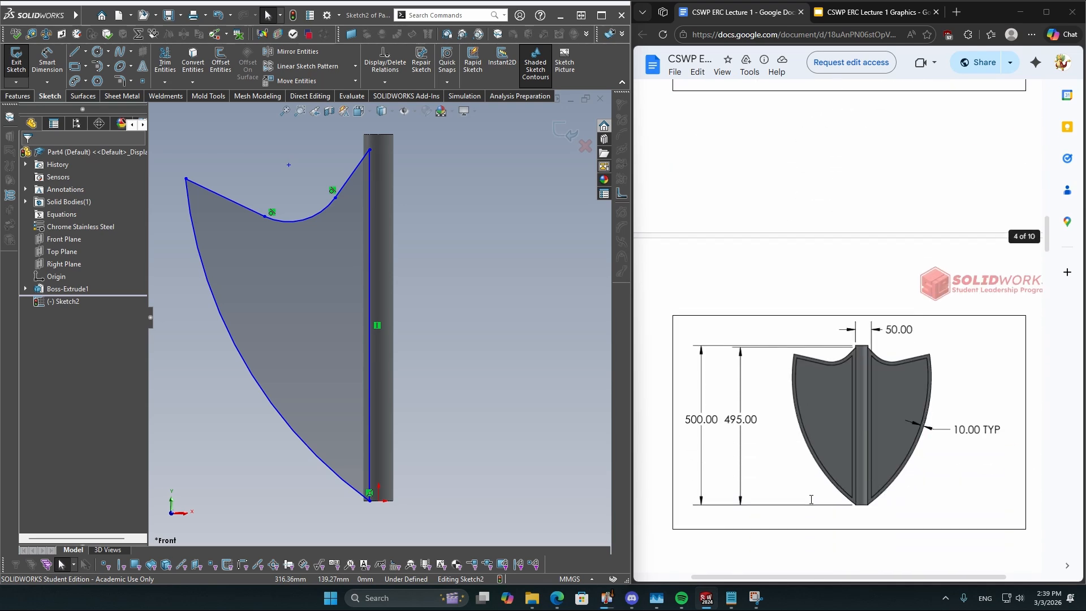
right_click_drag(443, 437, 446, 235)
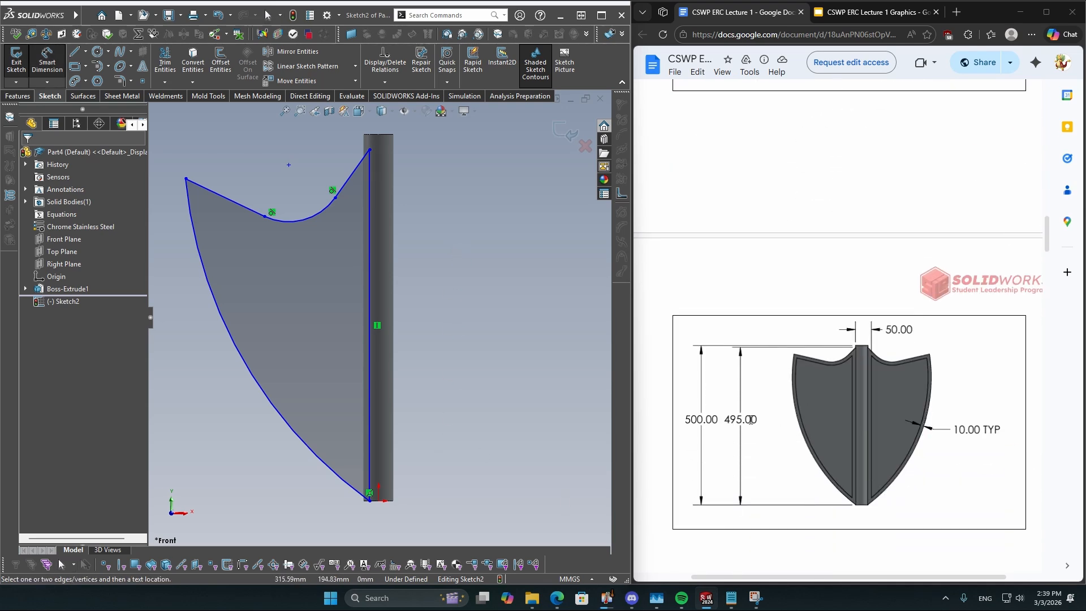
left_click(369, 292)
left_click(451, 318)
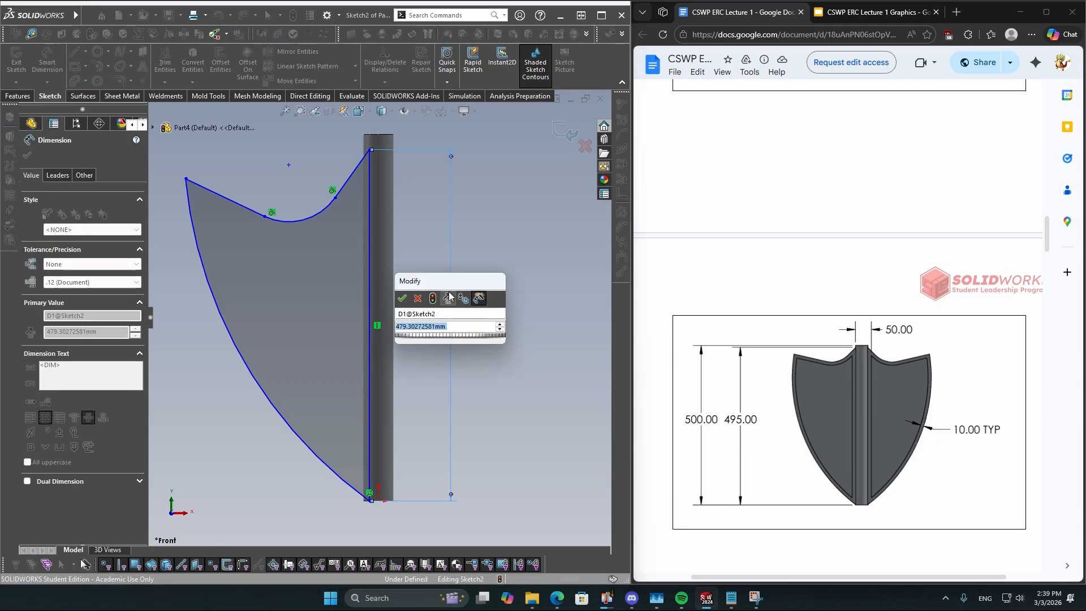
type("495")
key("Return")
left_click(532, 349)
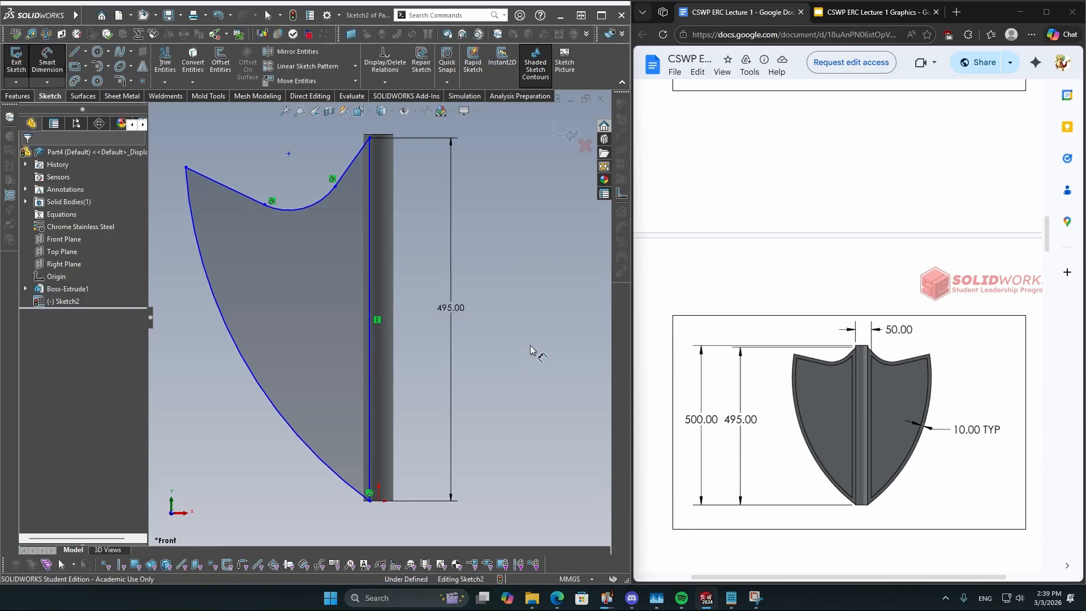
Dimension the large outer arc of the half-shield to a radius of 500 mm
scroll(815, 324, "up", 10)
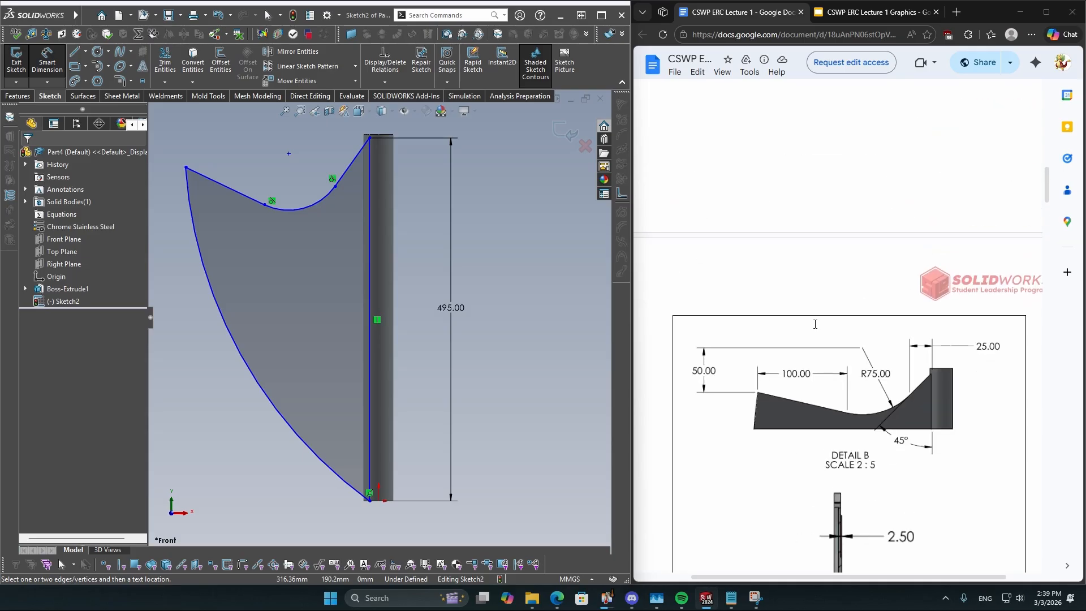
scroll(815, 323, "up", 5)
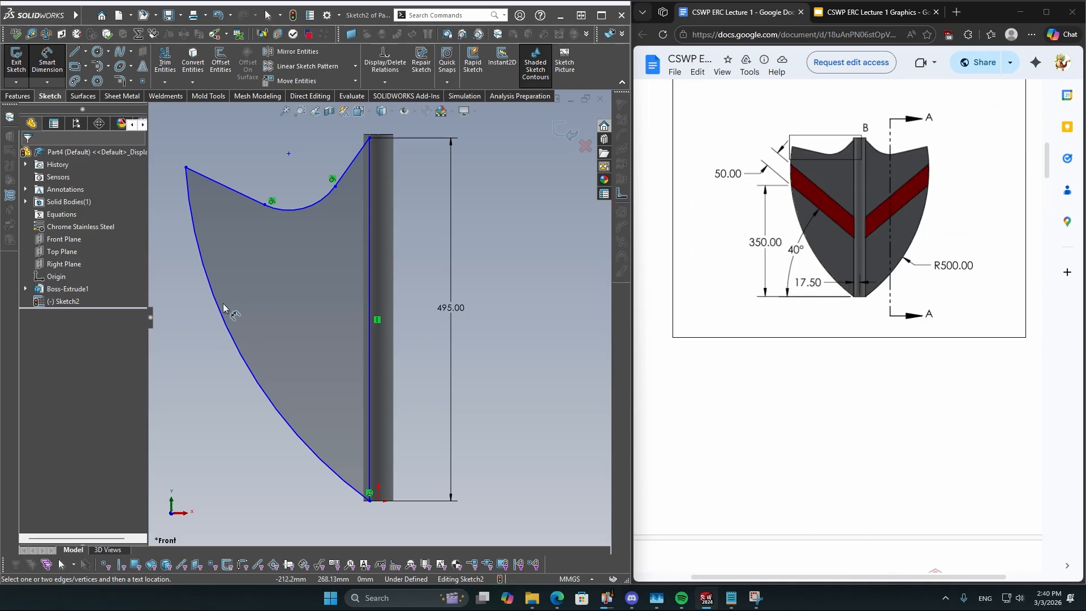
left_click(236, 339)
key("z")
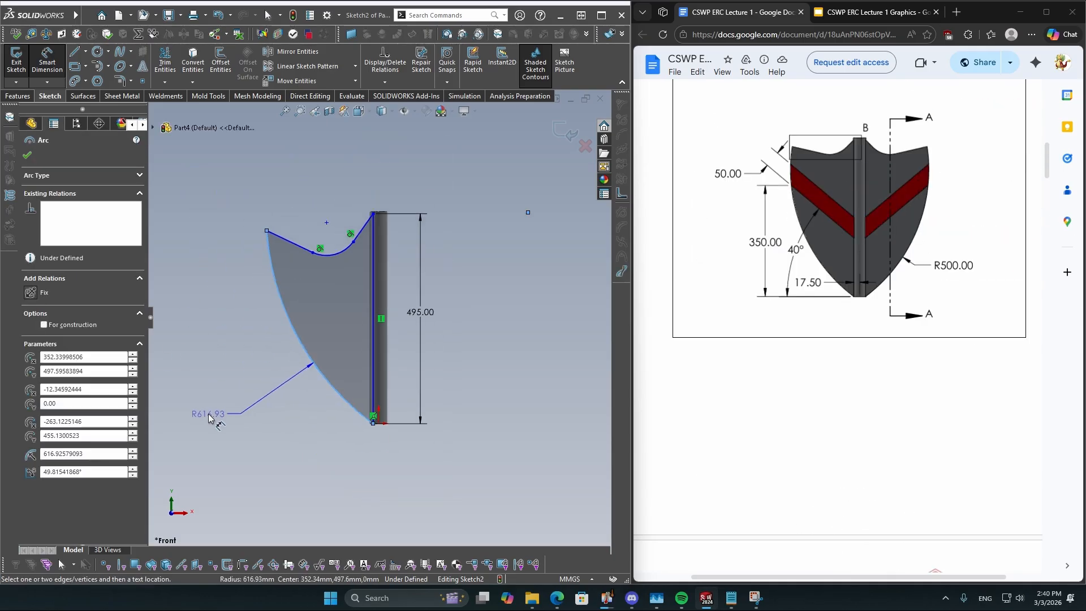
left_click(211, 395)
key("Return")
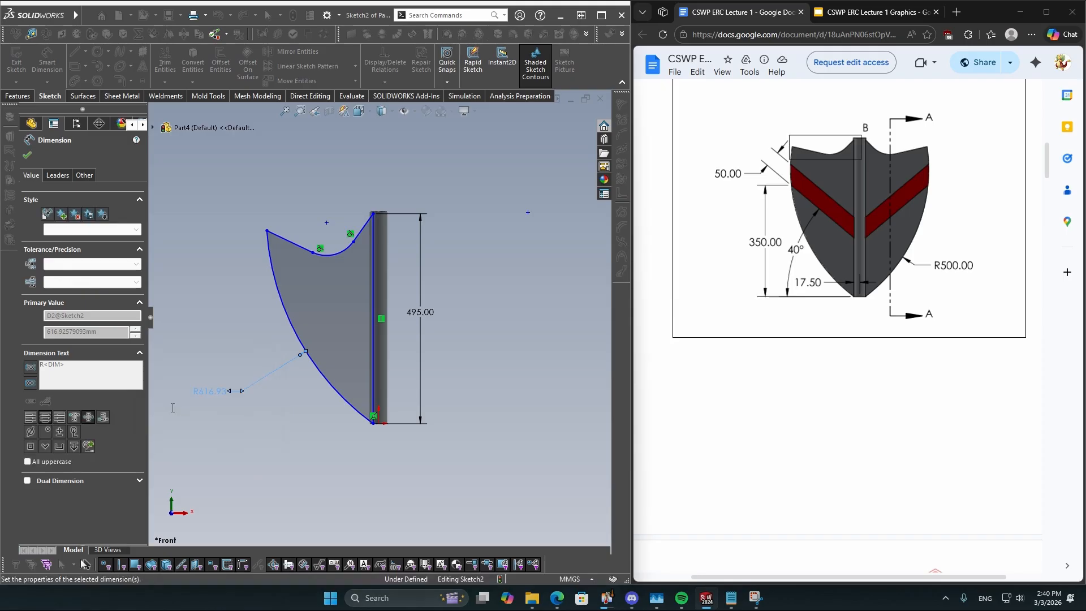
left_click(253, 342)
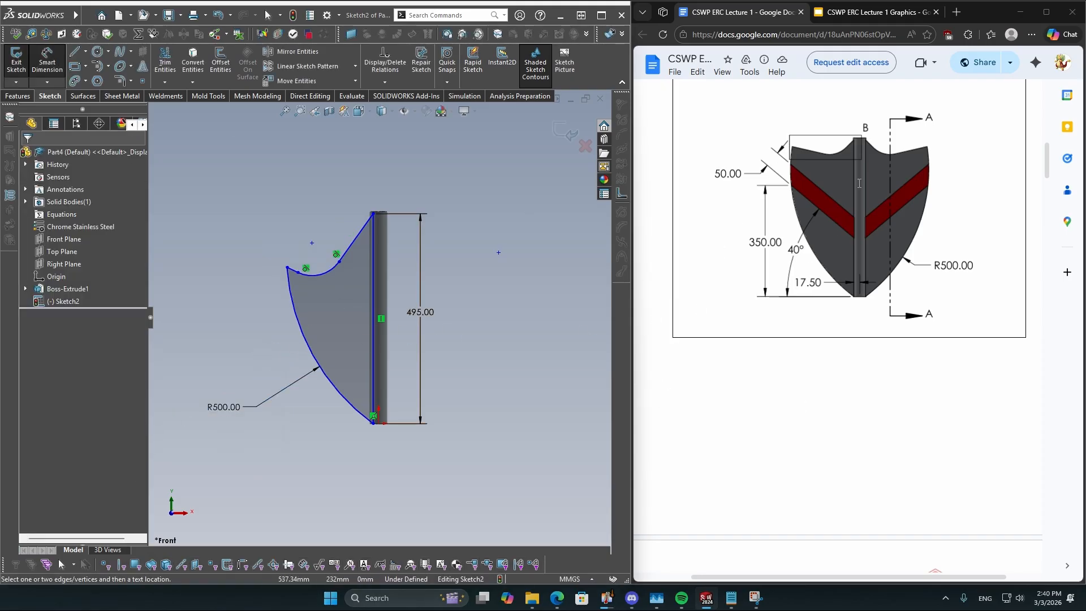
Dimension the steep line's horizontal extent to 25 mm, following Detail B of the drawing
scroll(853, 163, "down", 5)
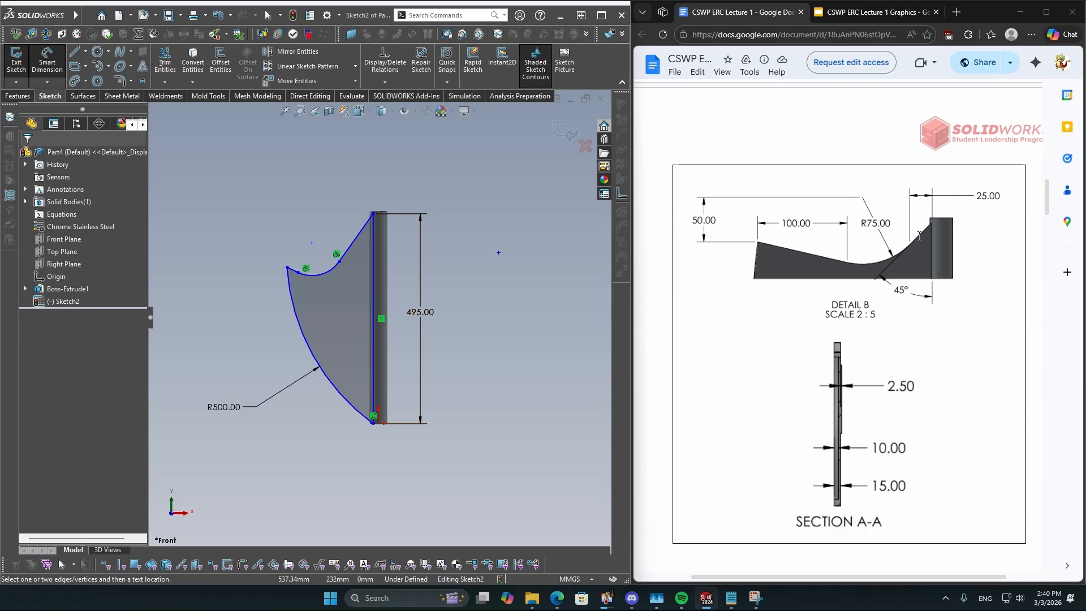
scroll(377, 243, "down", 5)
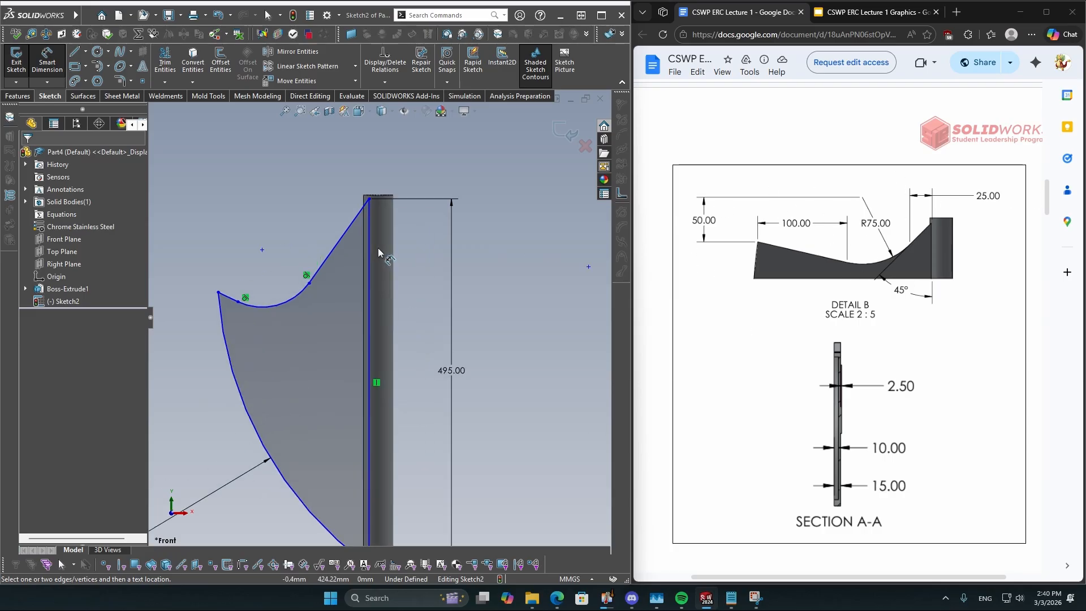
left_click(339, 232)
left_click(339, 169)
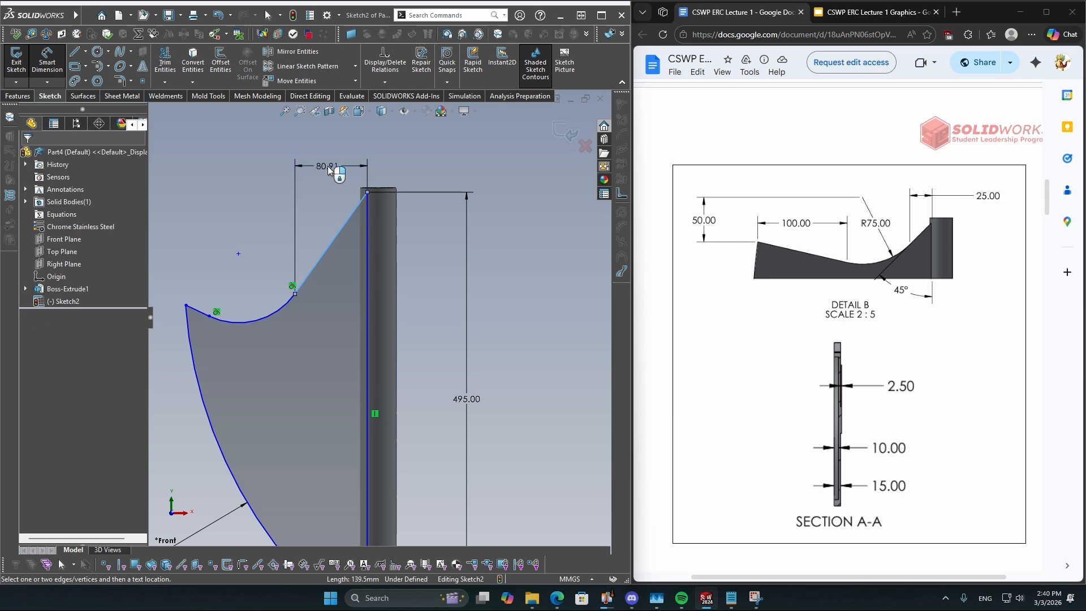
type("25")
key("Return")
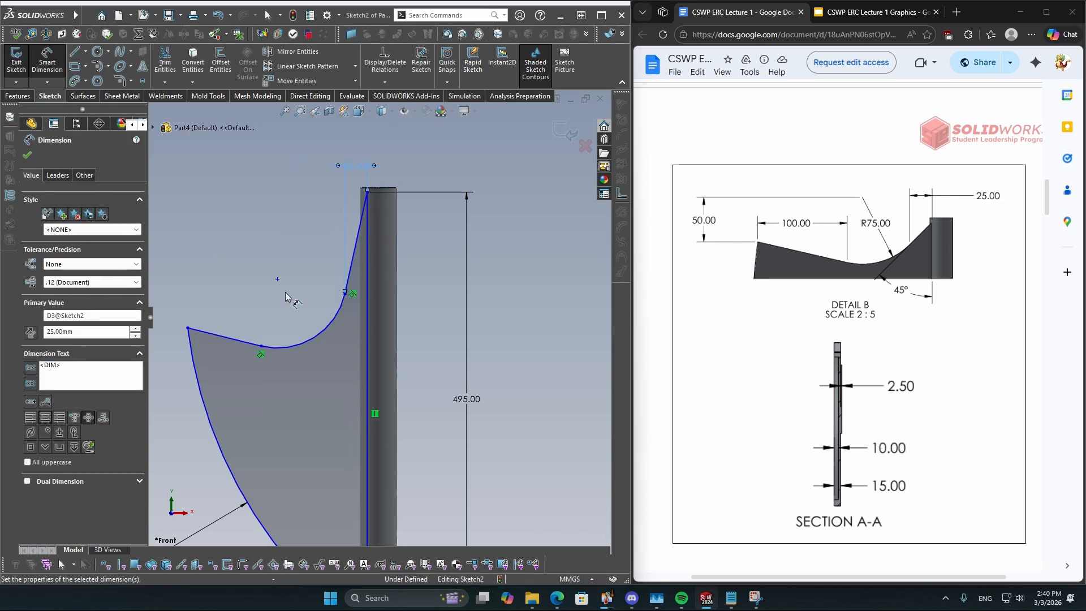
Set the angle between the steep line and the vertical line to 45 degrees
left_click(355, 249)
left_click(368, 267)
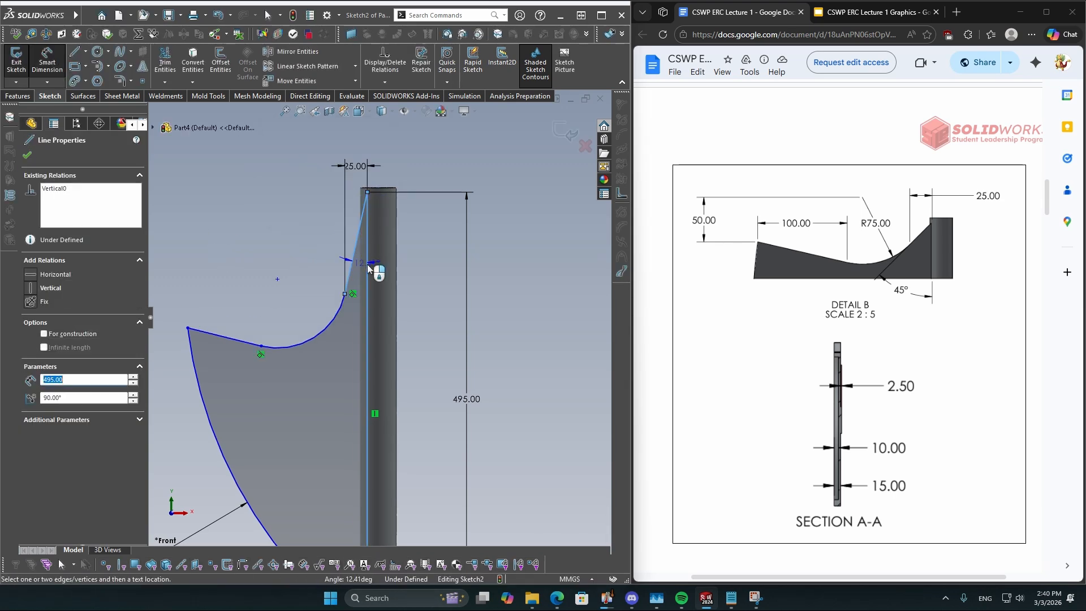
left_click(299, 383)
type("45")
key("Return")
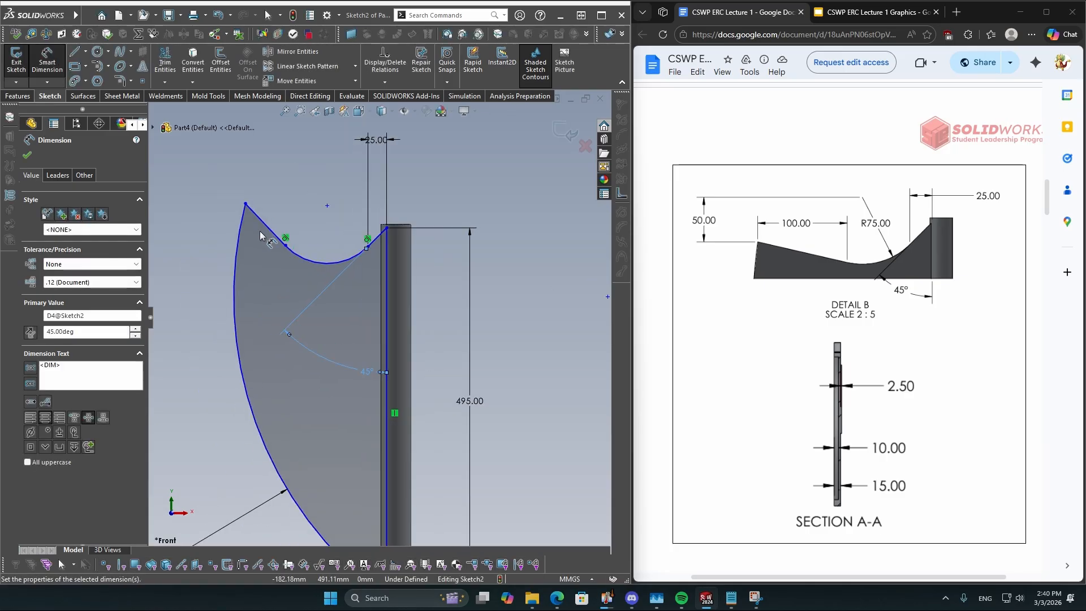
key("Escape")
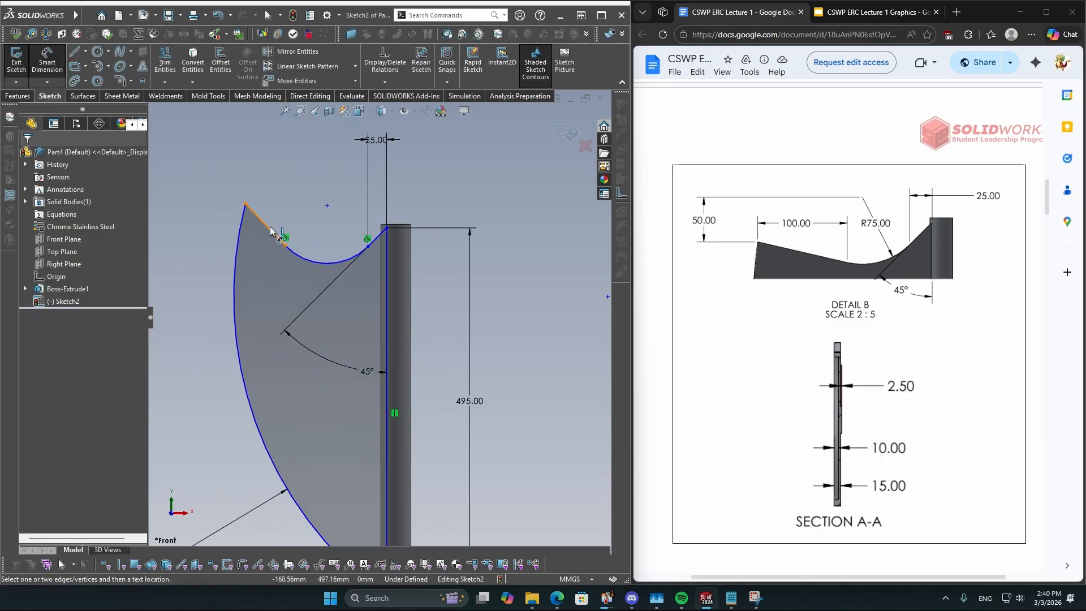
Dimension the horizontal extent of the sloping top-edge line to 100 mm
left_click(272, 234)
left_click(266, 171)
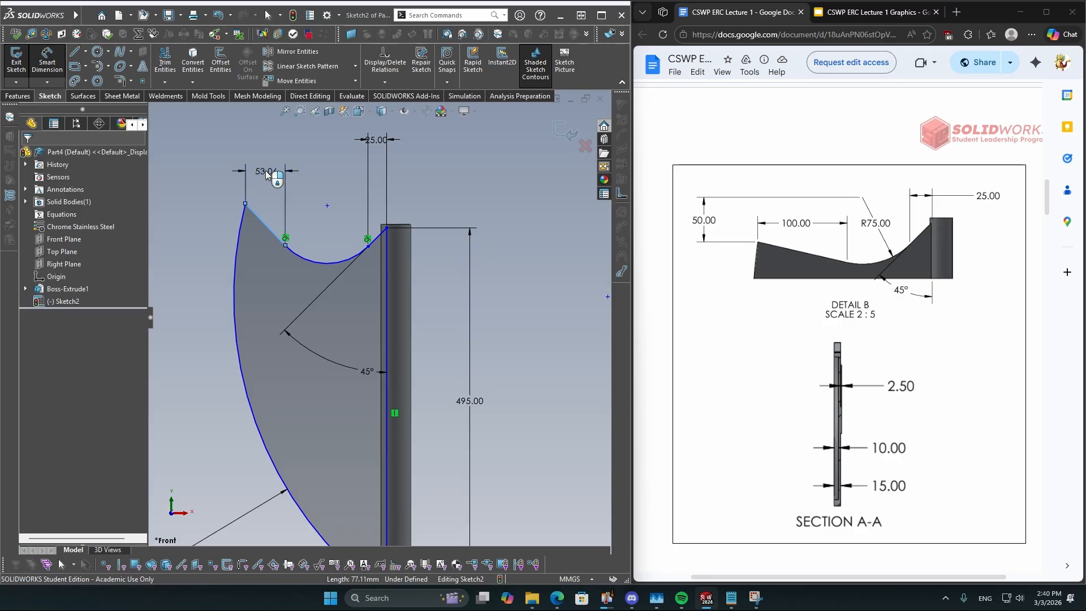
type("100")
key("Return")
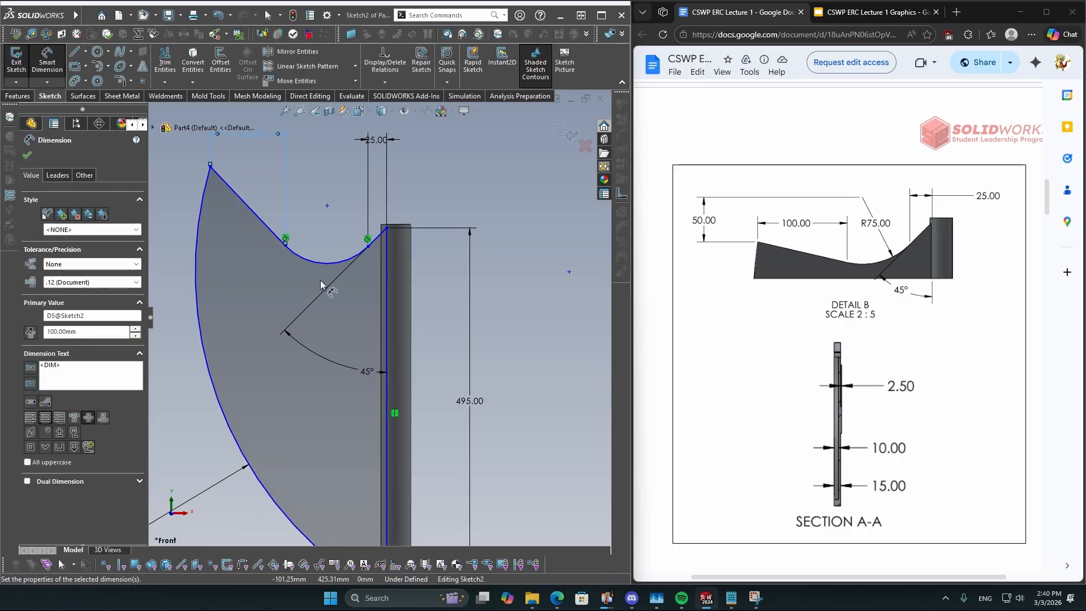
Dimension the small tangent arc in the top edge to a radius of 75 mm
left_click(330, 261)
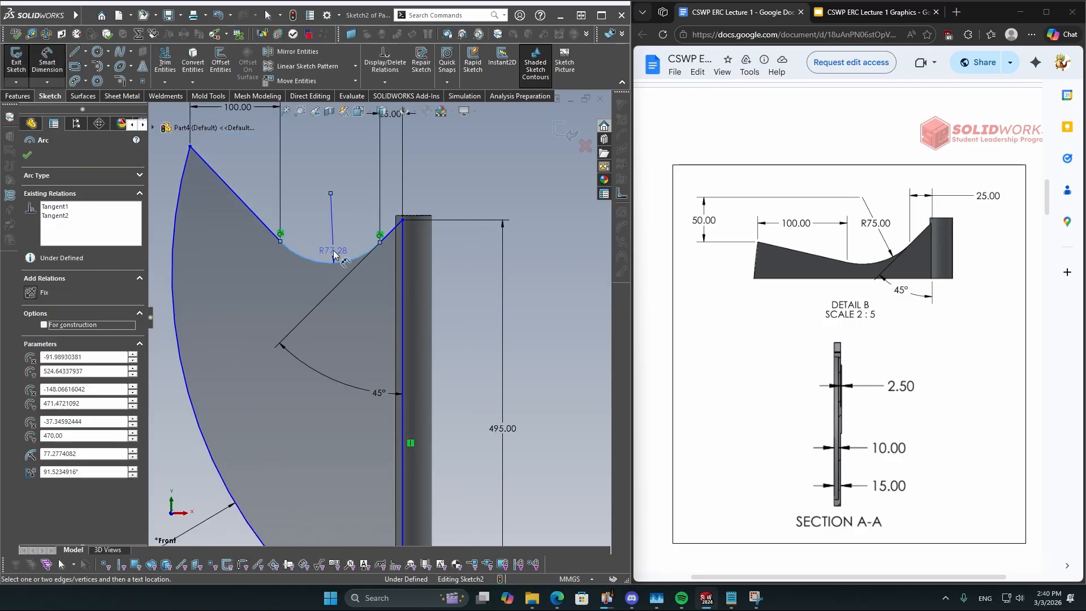
left_click(276, 272)
type("75")
key("Return")
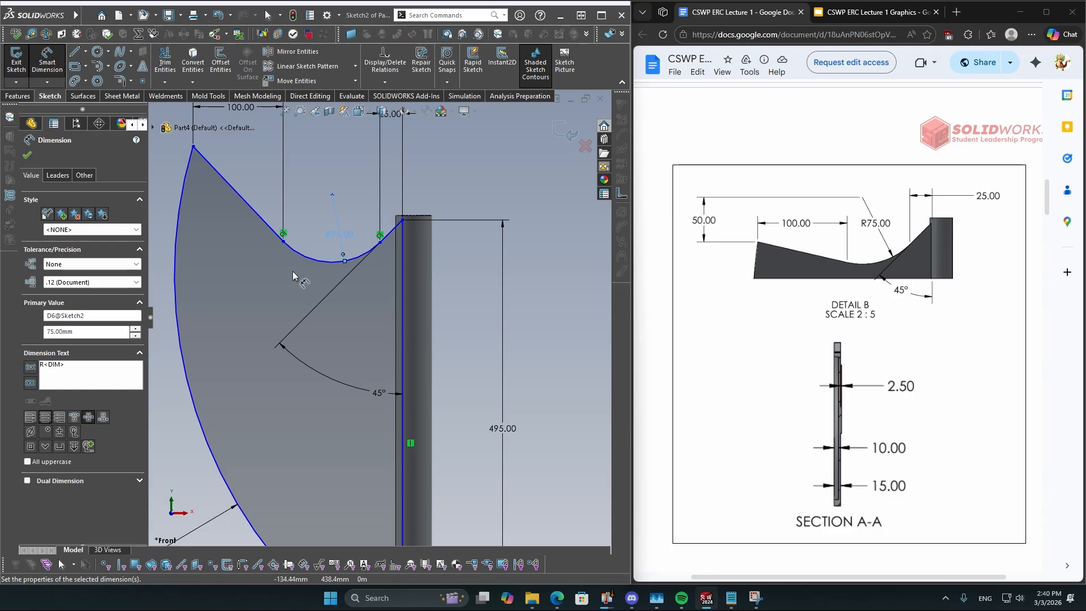
key("Escape")
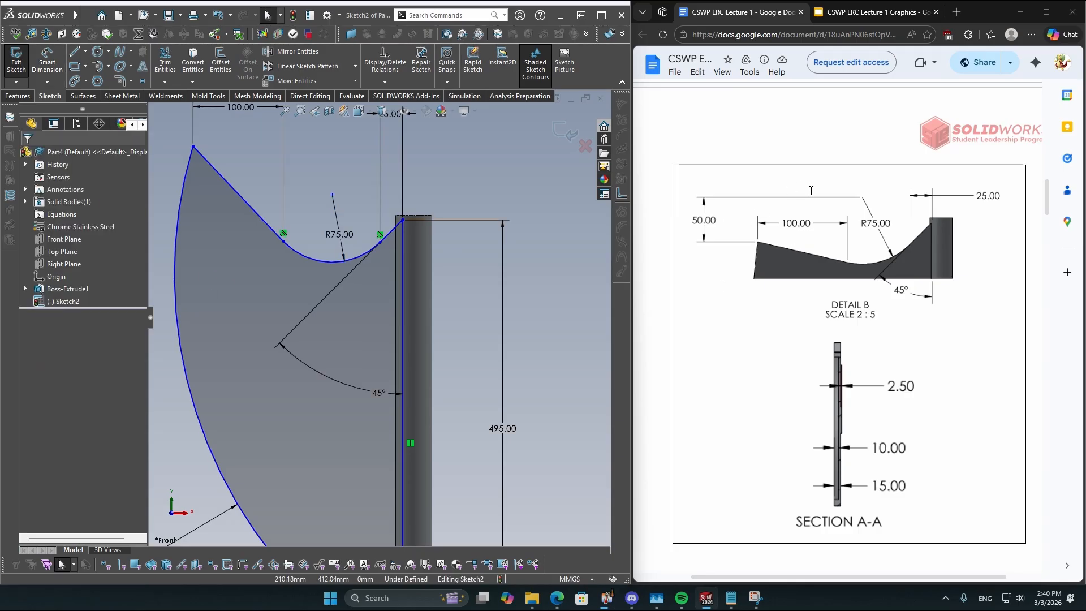
Move the half-shield's outer top corner down to about the height of the steep line's upper end, flattening the sloping edge
scroll(256, 241, "up", 2)
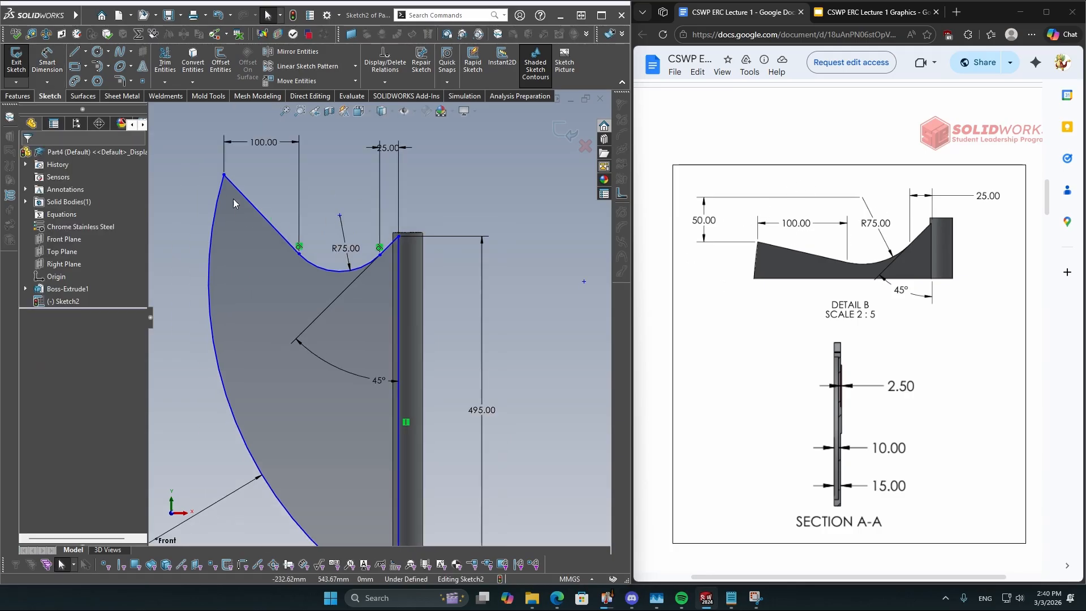
left_click_drag(224, 175, 247, 238)
key("Escape")
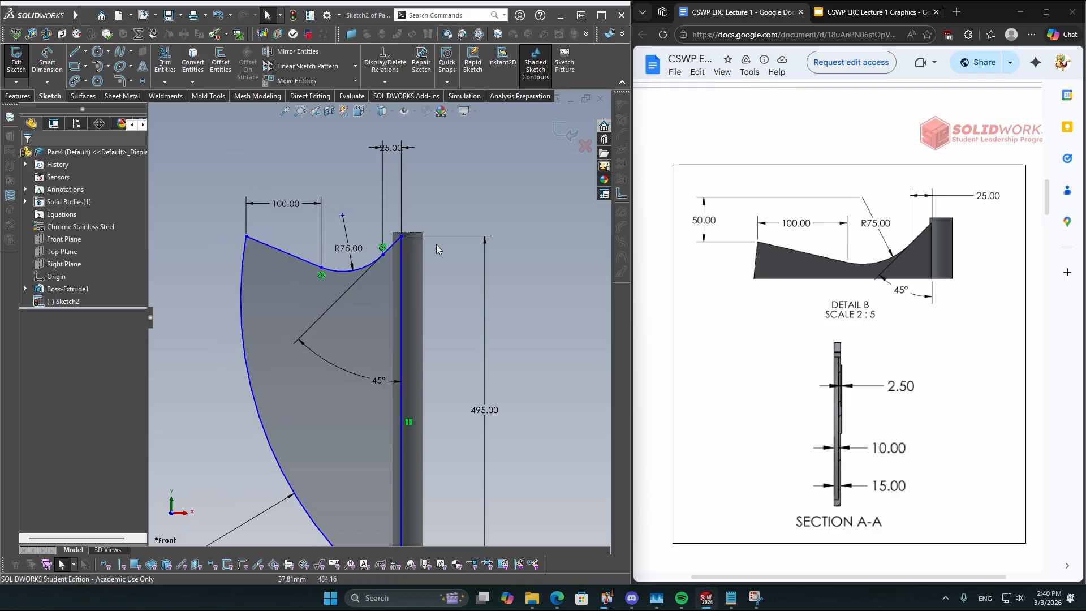
Dimension the vertical distance between the top-edge arc's centre and the half-shield's outer top corner to 50 mm
left_click(249, 236)
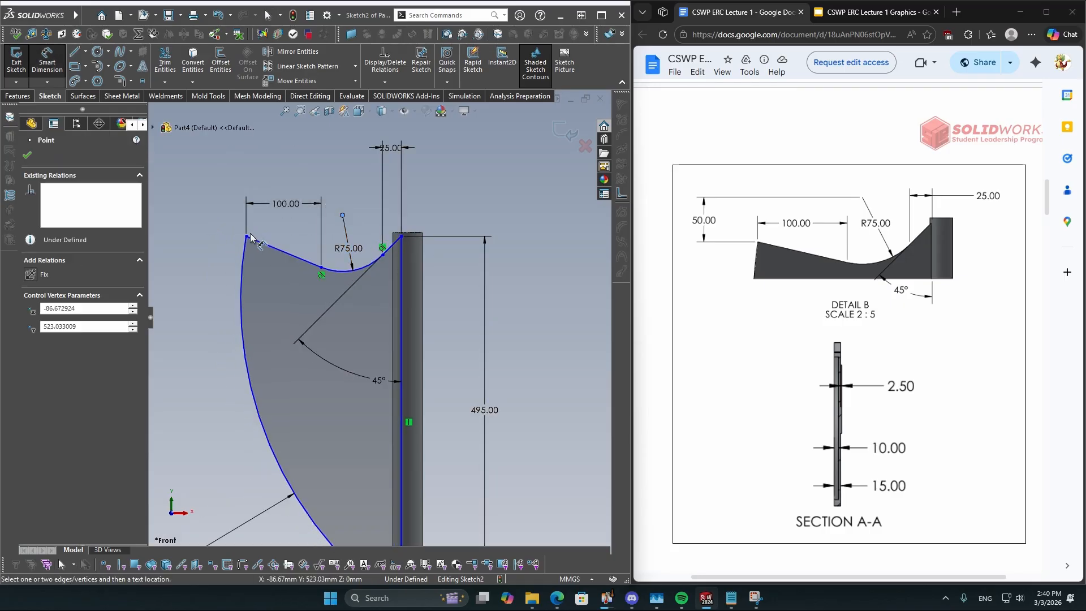
left_click(211, 228)
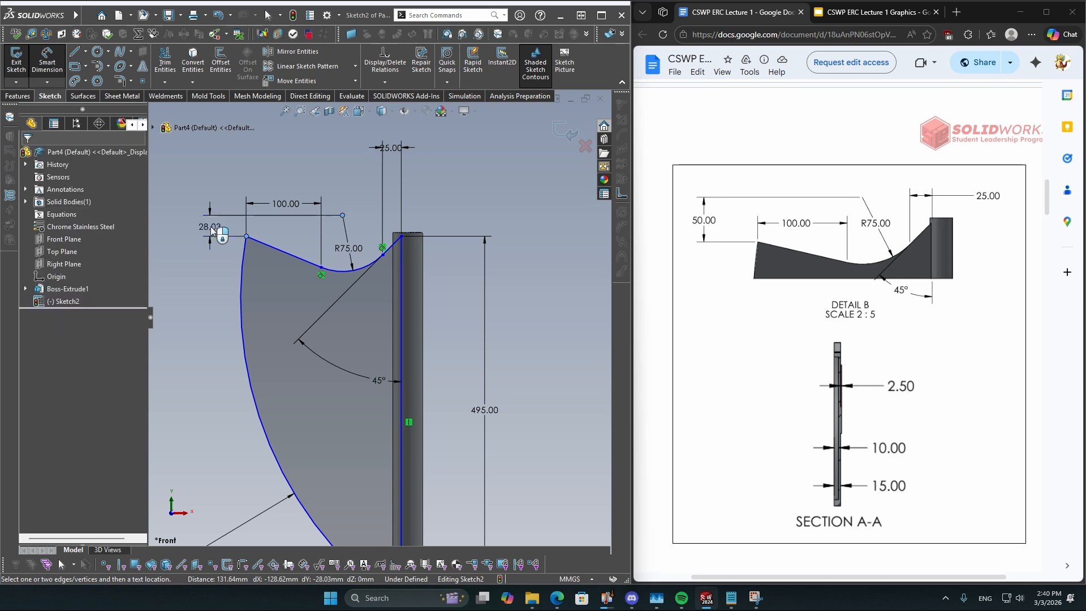
type("50")
key("Return")
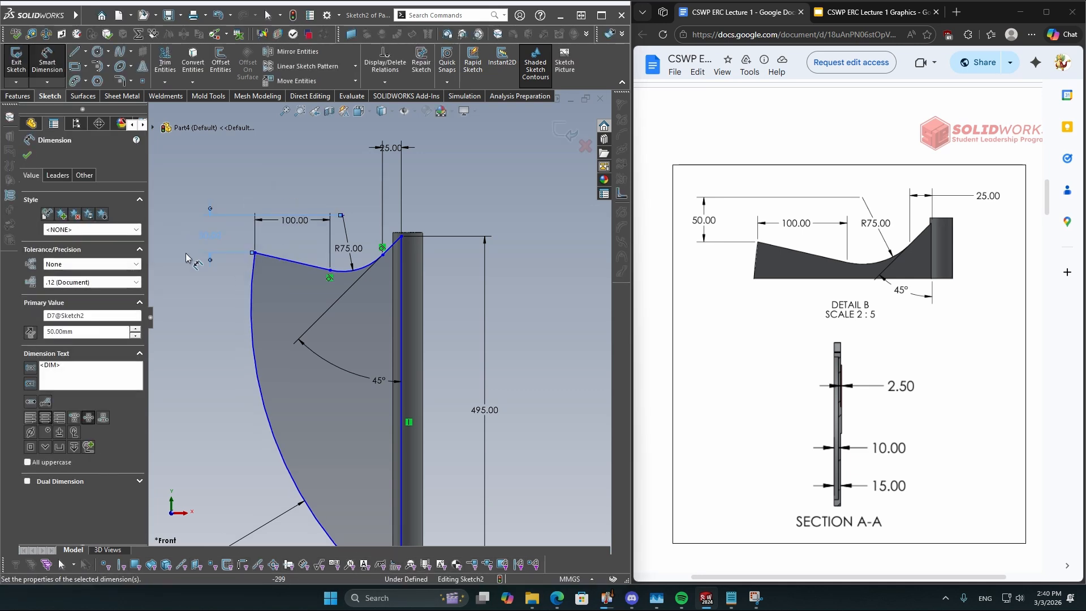
scroll(238, 287, "down", 2)
key("Escape")
scroll(239, 287, "up", 2)
scroll(436, 318, "down", 1)
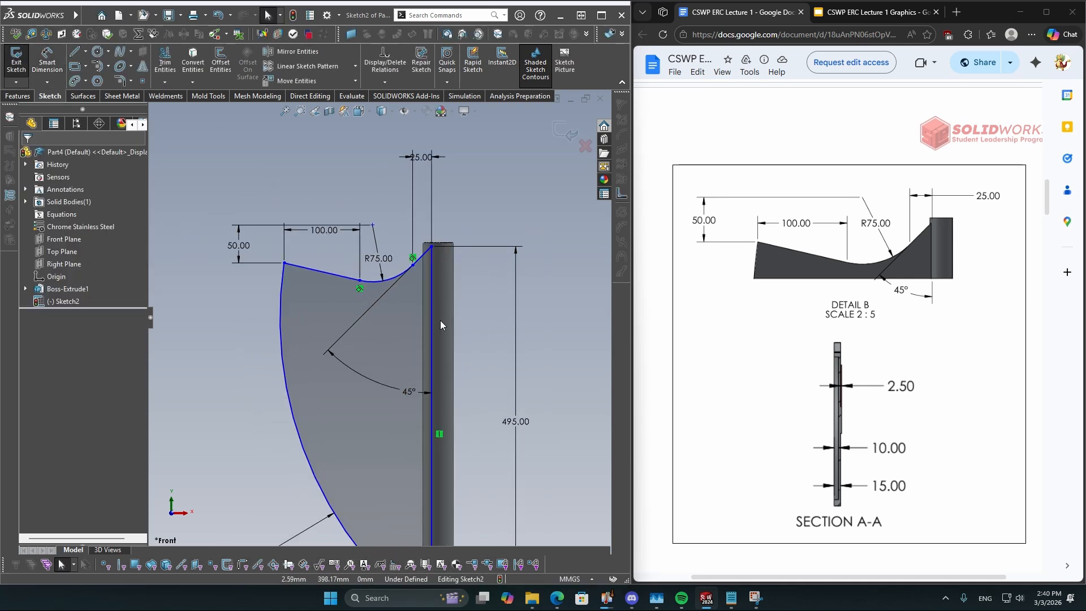
Dimension the horizontal distance between the half-shield's vertical line and the origin to 17.5 mm
scroll(440, 320, "up", 2)
scroll(848, 400, "up", 8)
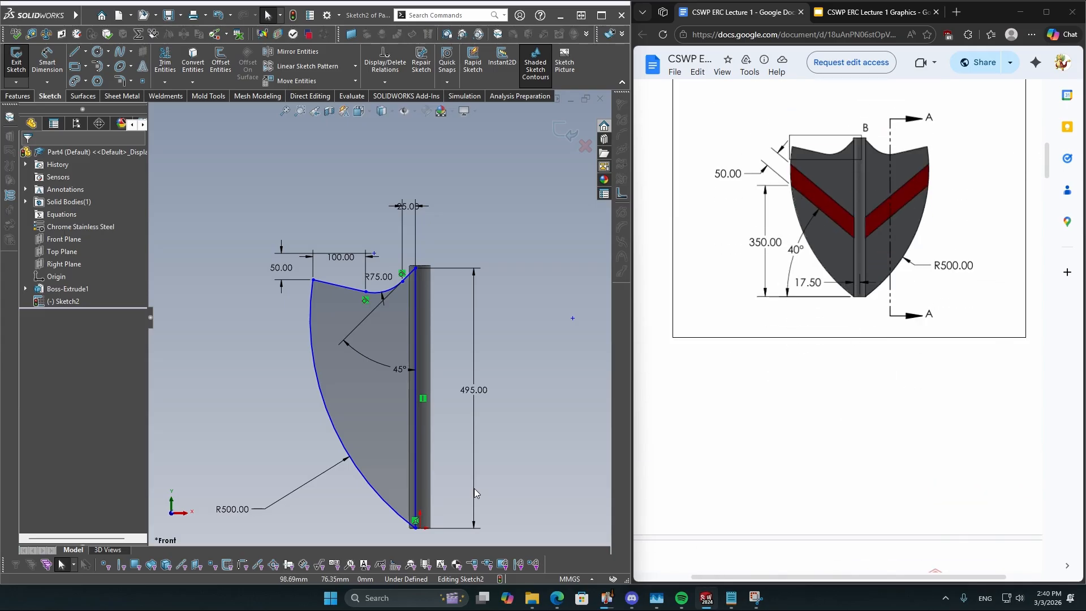
scroll(474, 490, "down", 3)
scroll(311, 495, "down", 3)
scroll(383, 453, "down", 3)
right_click_drag(402, 450, 412, 434)
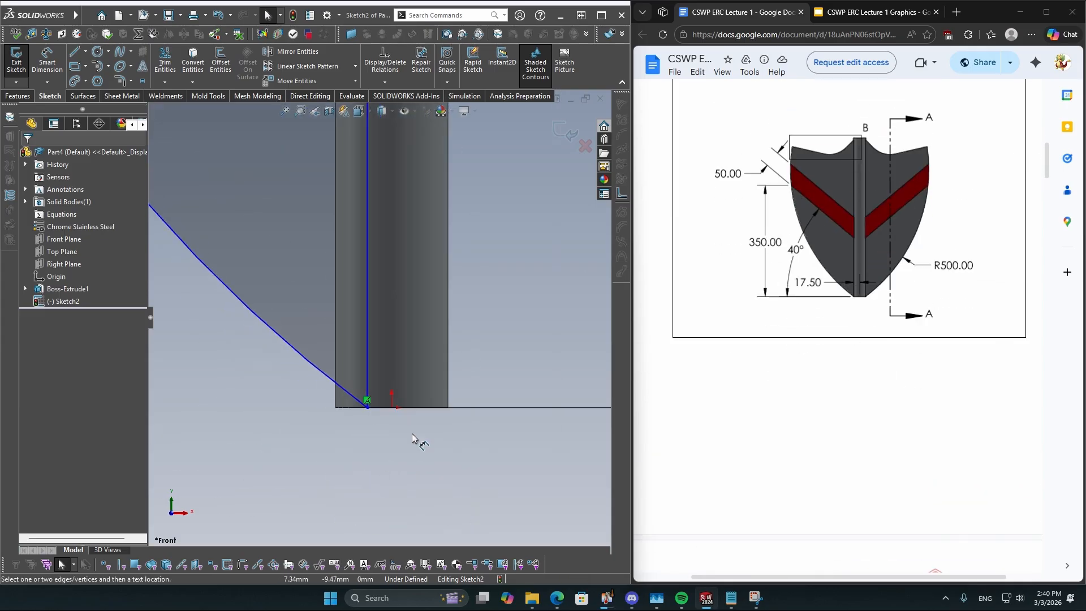
left_click(367, 403)
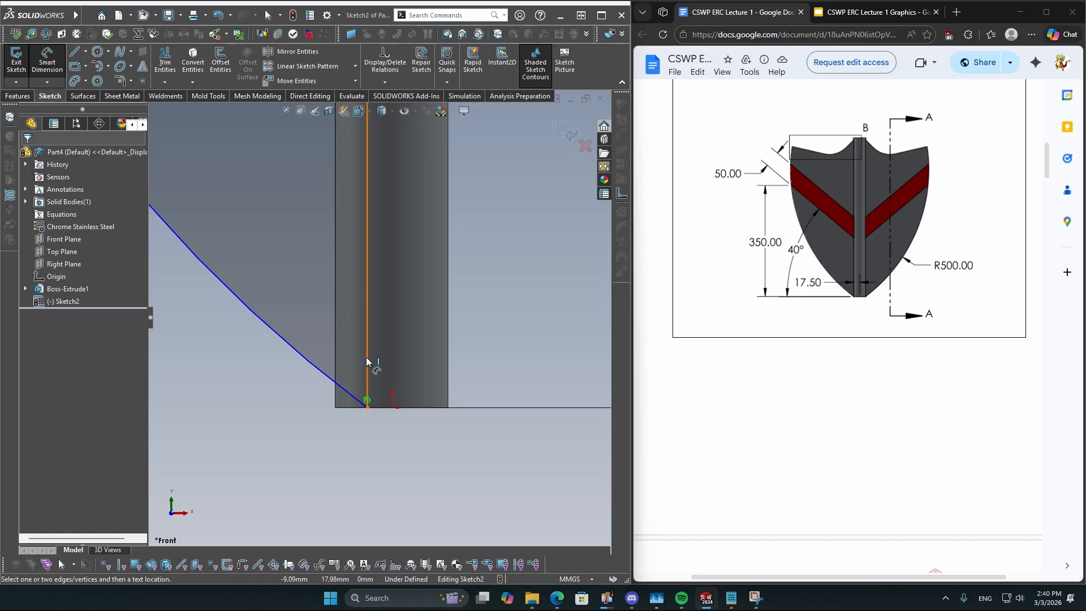
left_click(392, 407)
scroll(407, 362, "up", 5)
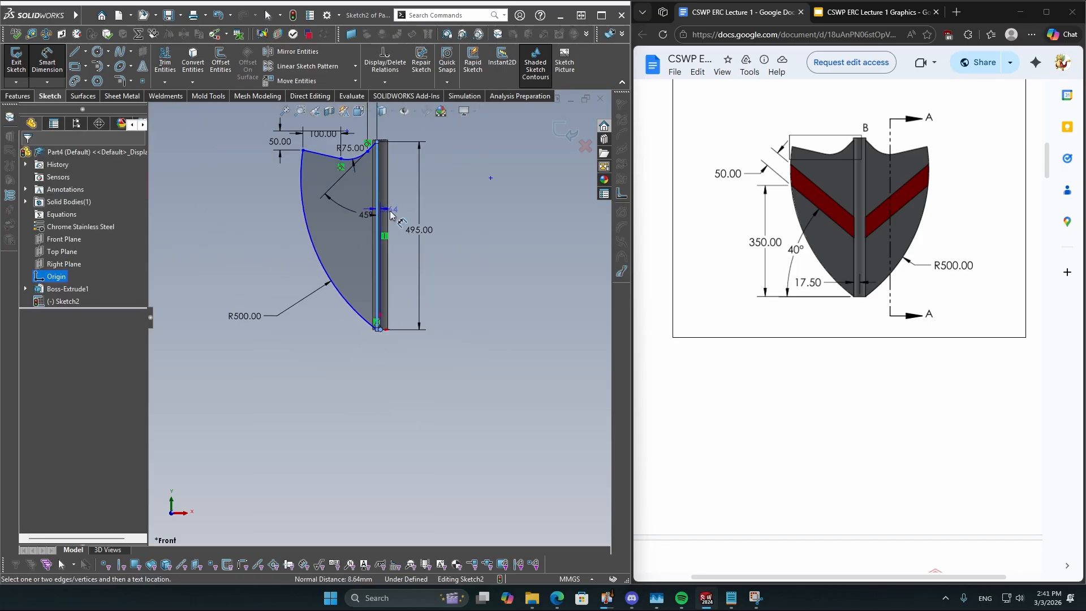
scroll(393, 362, "up", 5)
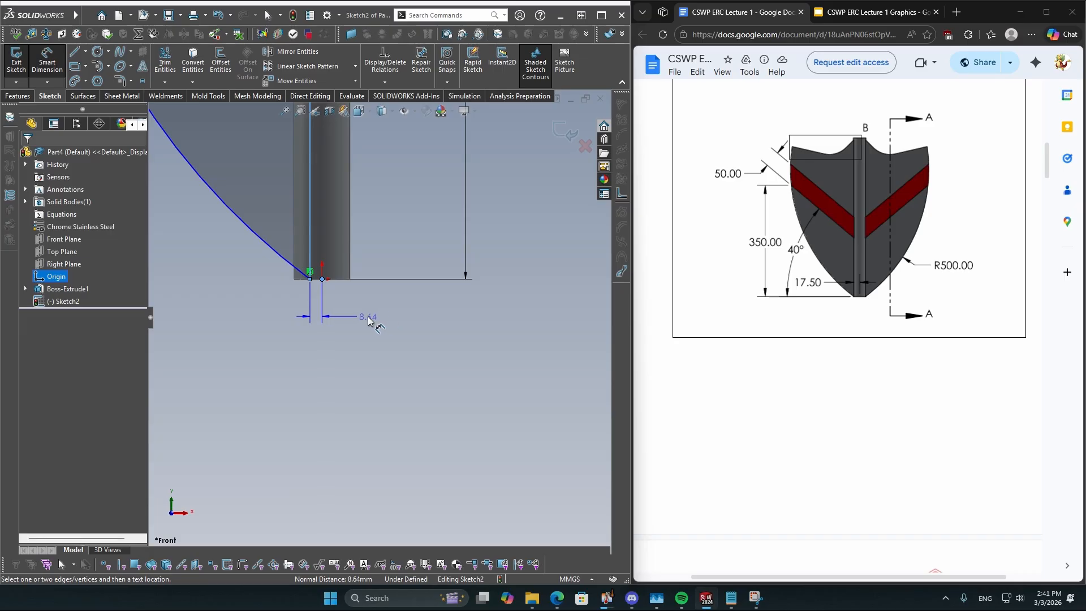
left_click(367, 322)
type("17.5")
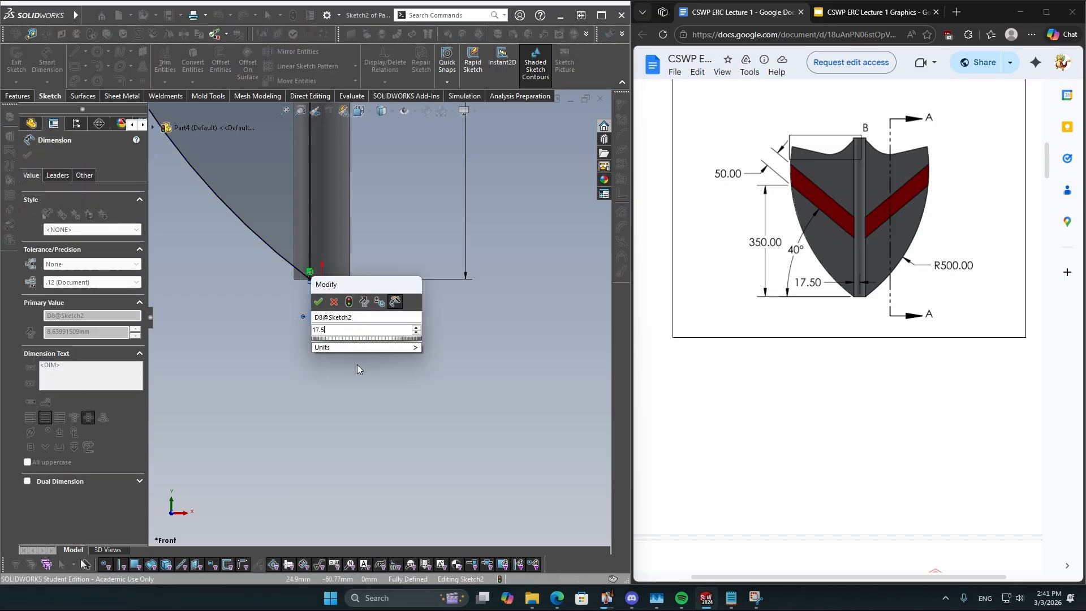
key("Return")
key("Escape")
scroll(324, 314, "up", 5)
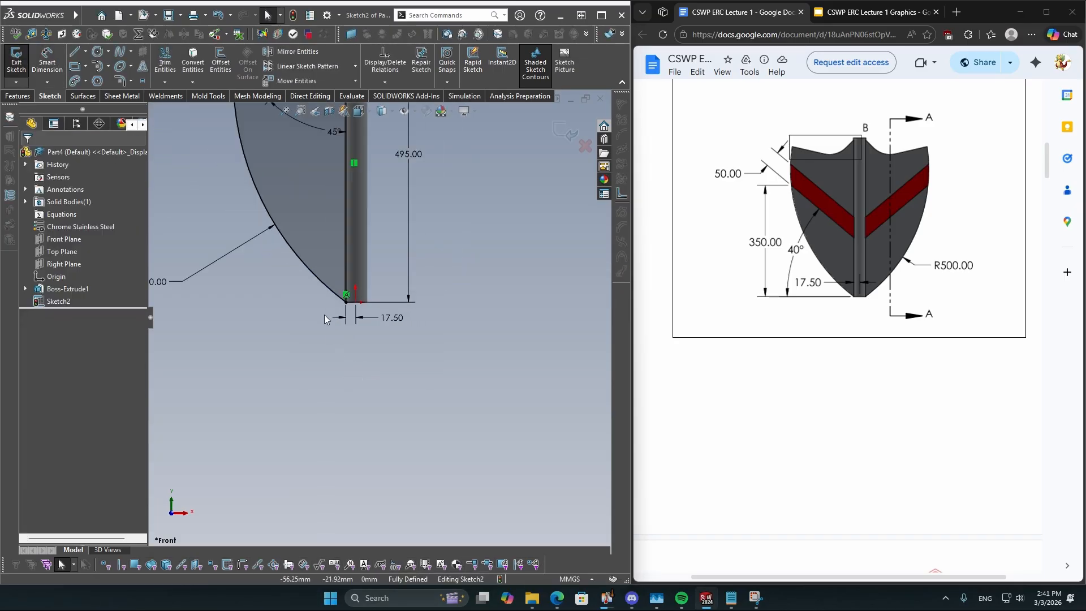
Rearrange the 45-degree, R75, 25 mm and 100 mm dimension labels around the top edge so they no longer overlap the geometry
scroll(348, 260, "down", 6)
scroll(385, 249, "up", 2)
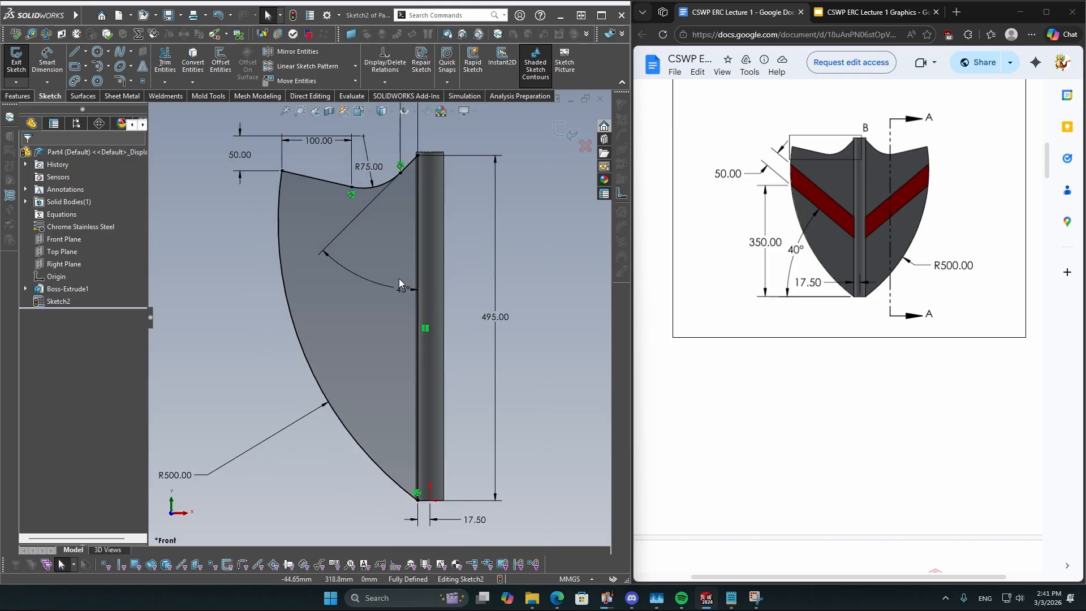
left_click_drag(399, 291, 386, 229)
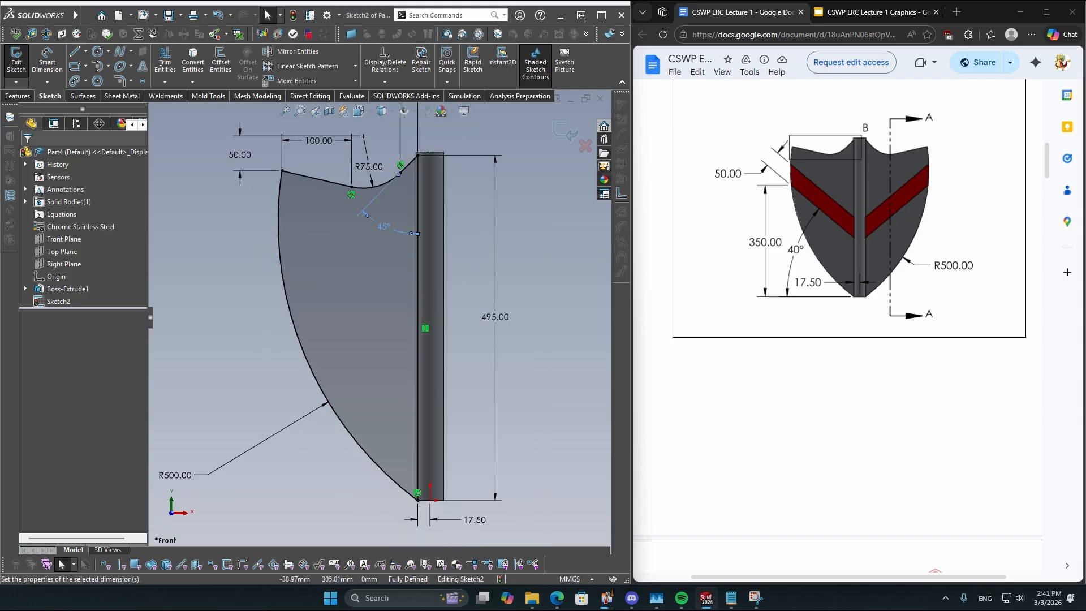
scroll(318, 256, "up", 2)
key("Escape")
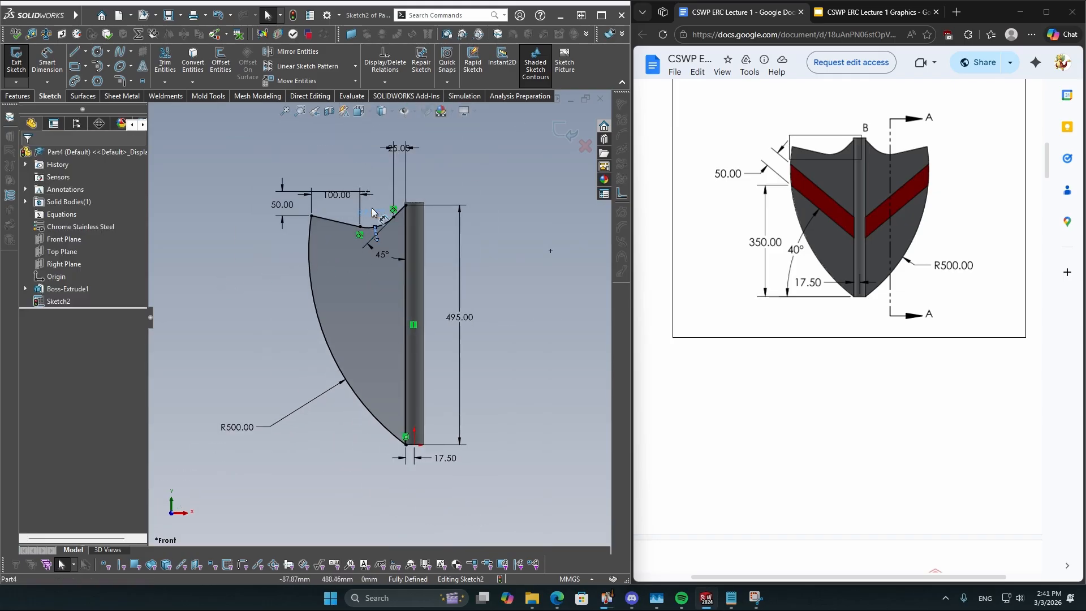
left_click_drag(312, 148, 312, 149)
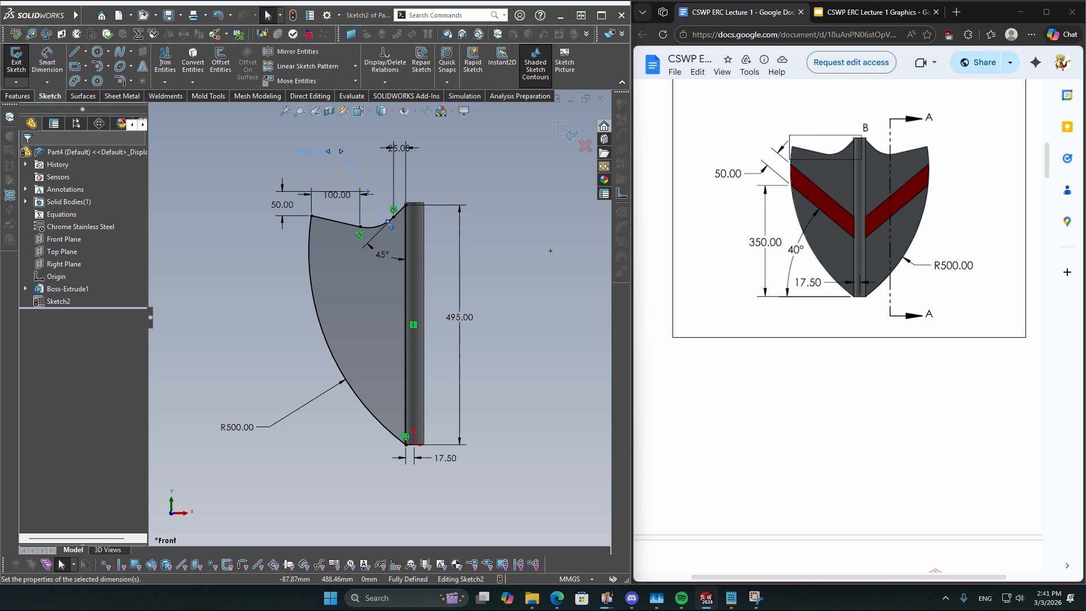
left_click(247, 256)
left_click_drag(400, 148, 451, 153)
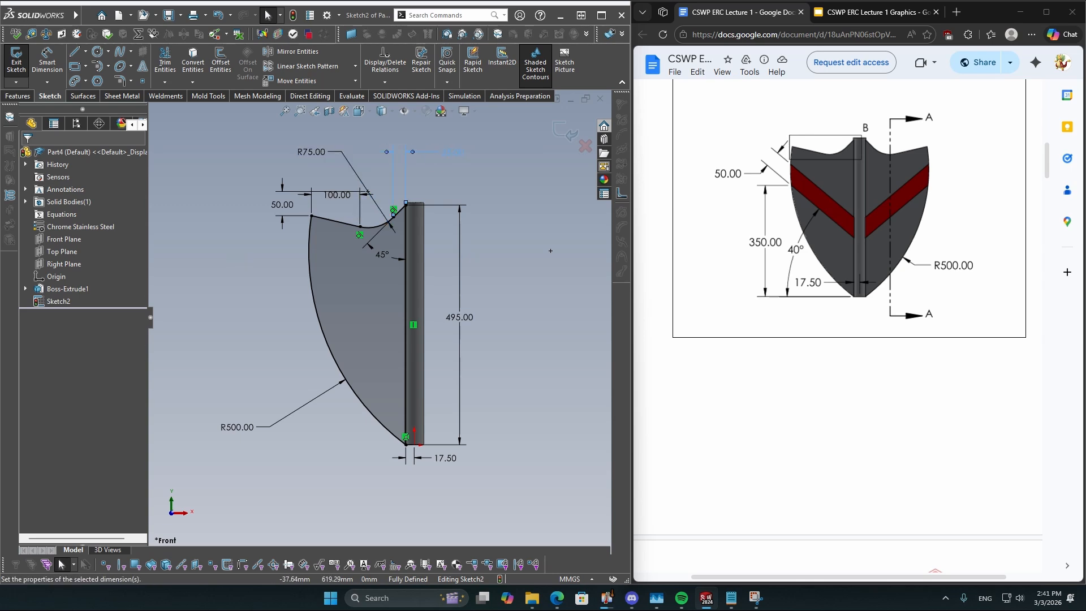
mouse_move(337, 196)
left_mouse_down()
mouse_move(329, 183)
mouse_move(333, 205)
left_mouse_up()
left_click(284, 356)
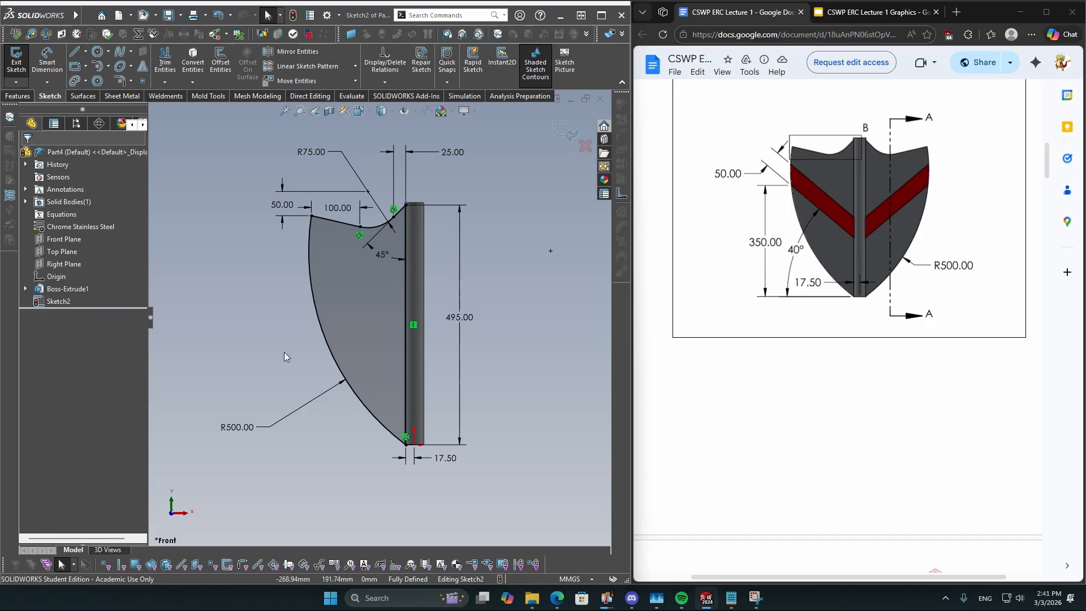
Extrude the half-shield profile 15 mm with the Mid Plane end condition, merged with the rod
scroll(880, 326, "down", 15)
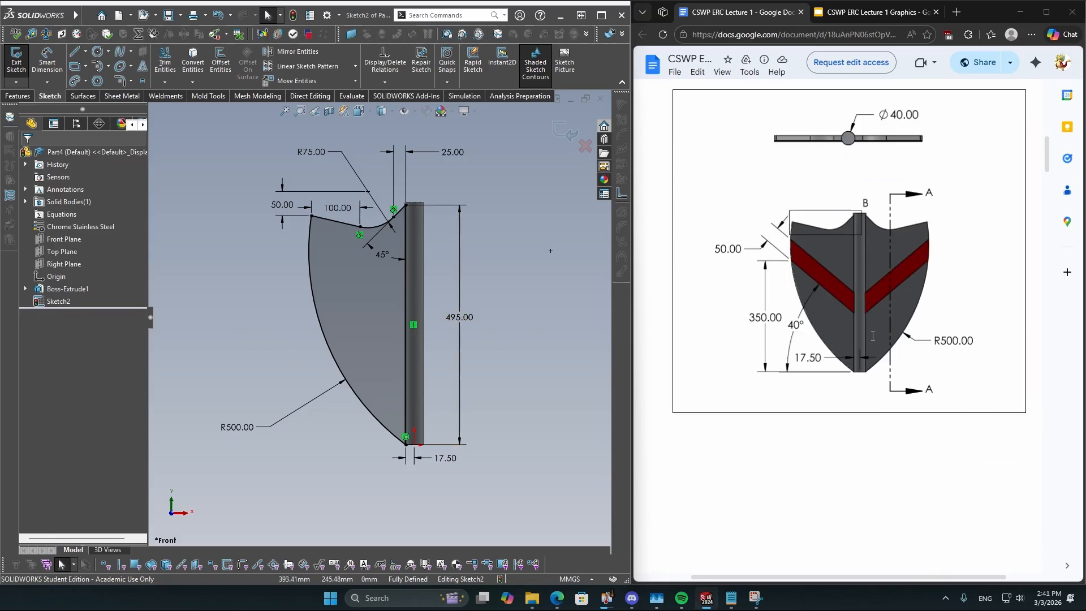
scroll(860, 349, "down", 13)
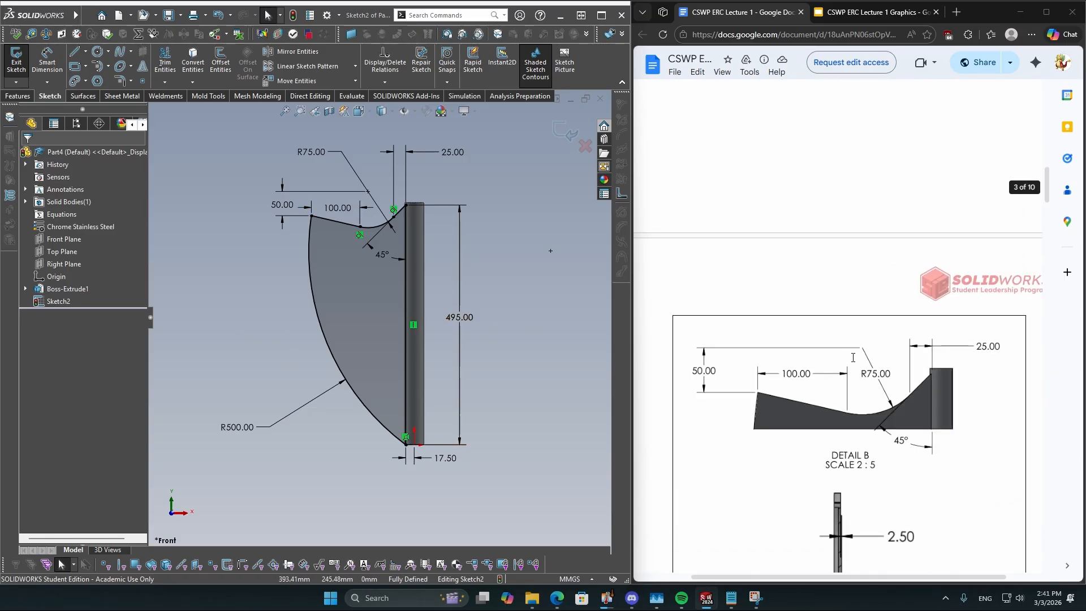
left_click(17, 95)
left_click(9, 76)
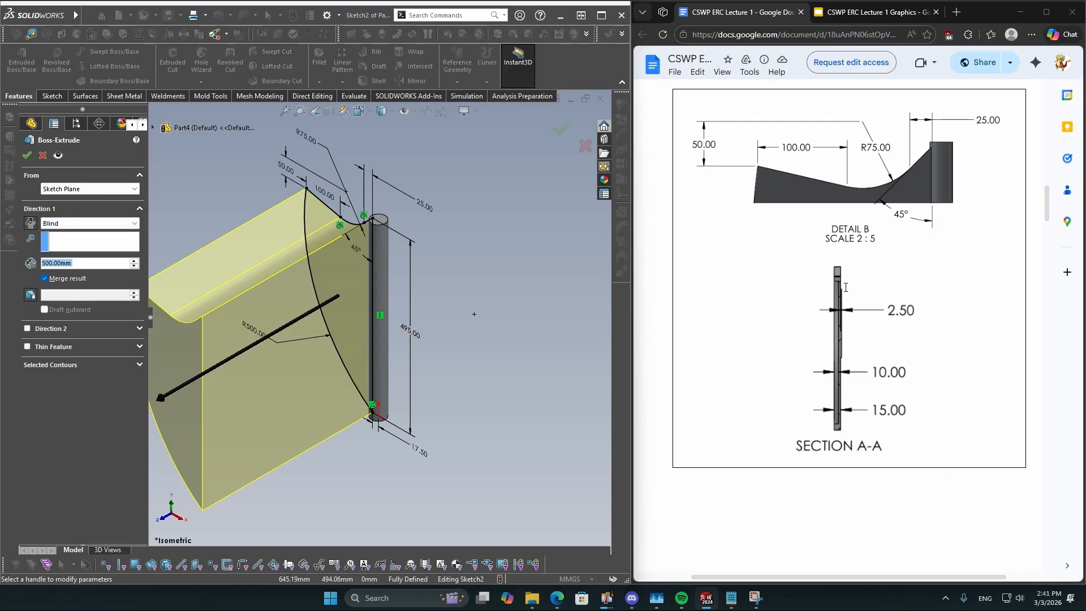
left_click(89, 223)
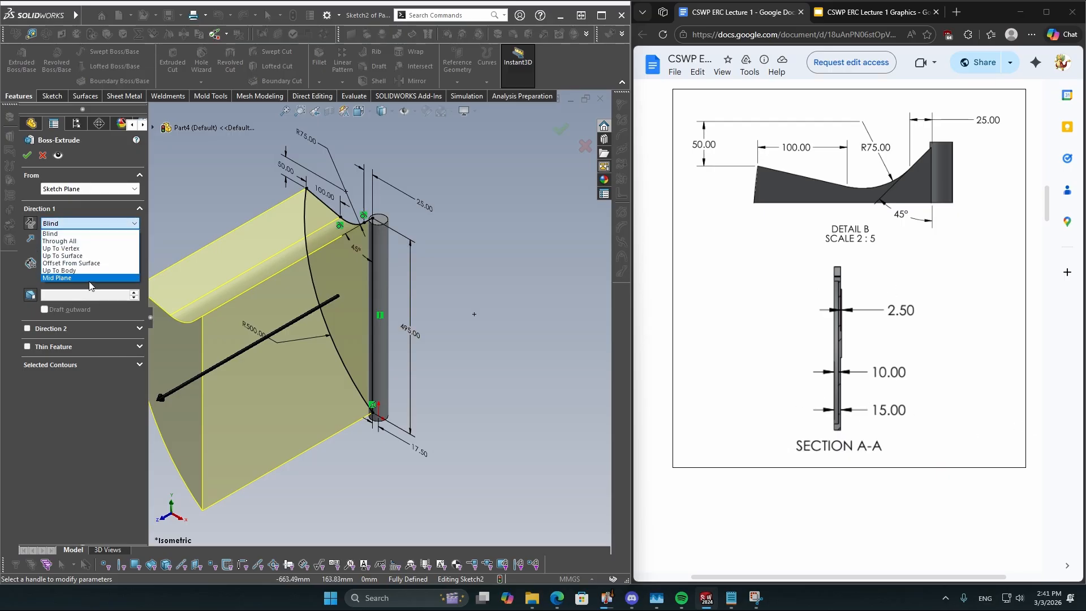
left_click(85, 278)
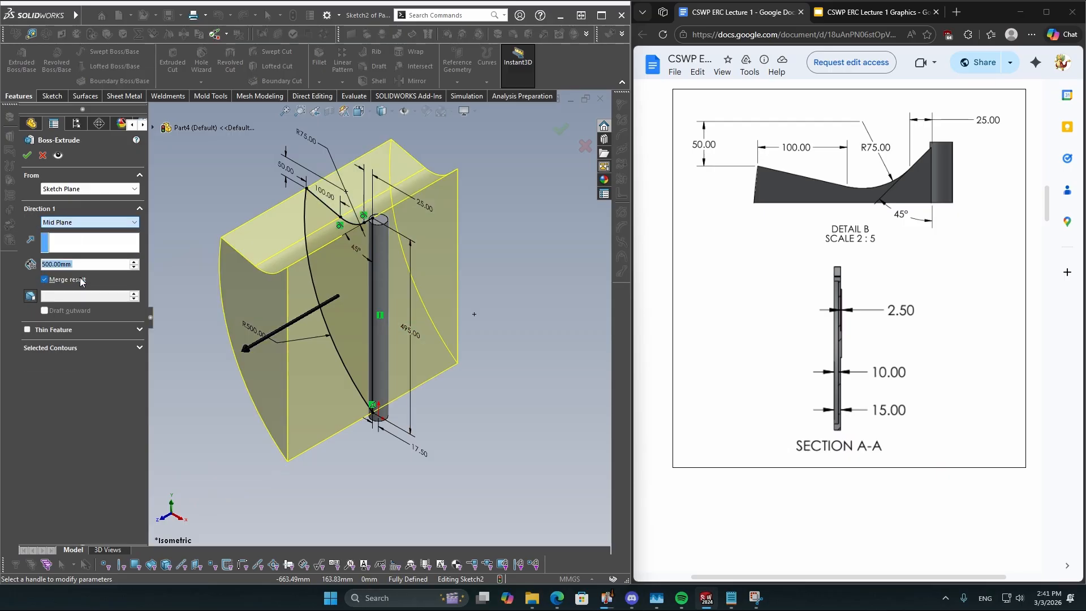
type("2.5")
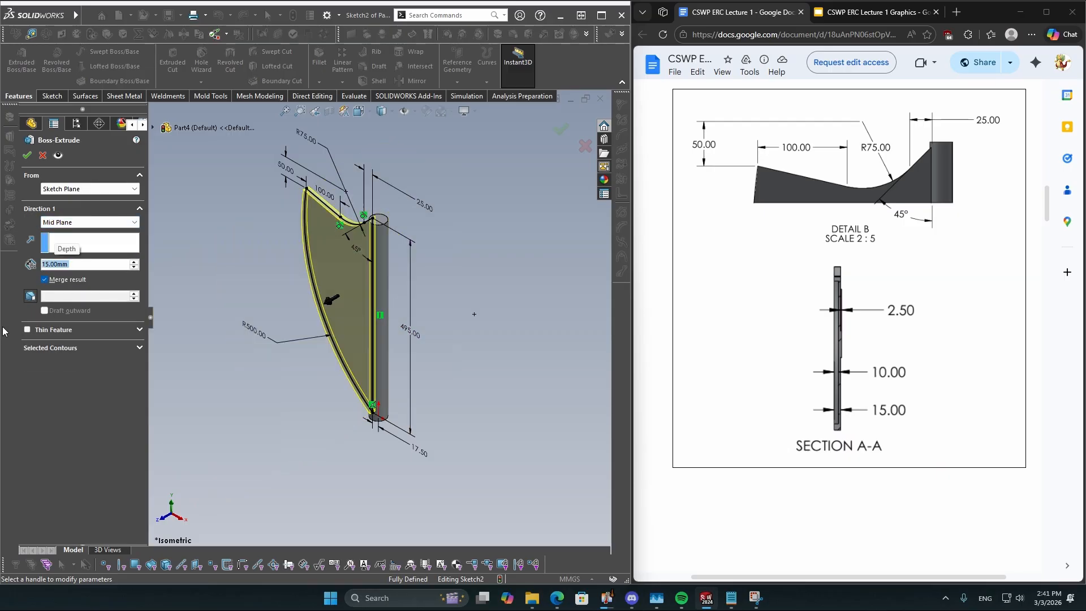
key("Return")
left_click(280, 273)
scroll(398, 323, "down", 3)
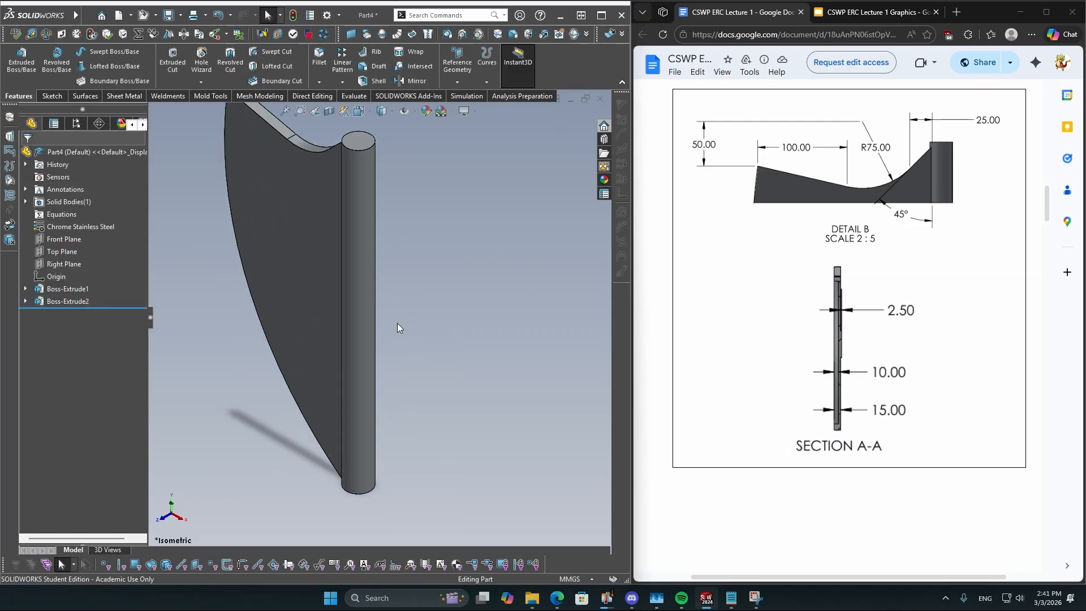
Inspect the extruded half-shield from the front and orient the model to the Back view
middle_click_drag(310, 356, 361, 341)
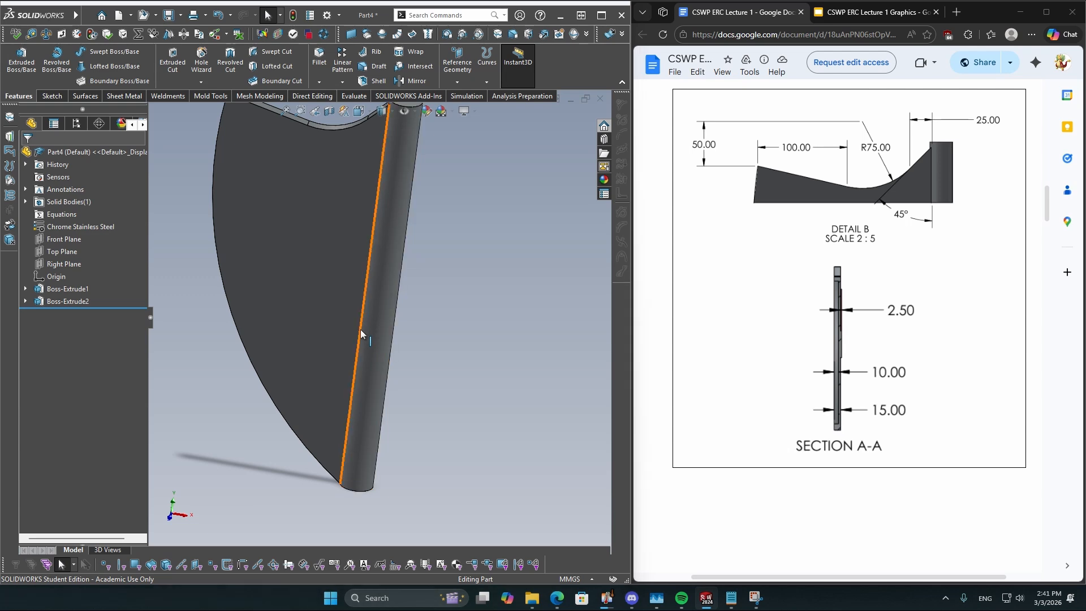
key("space")
left_click(340, 385)
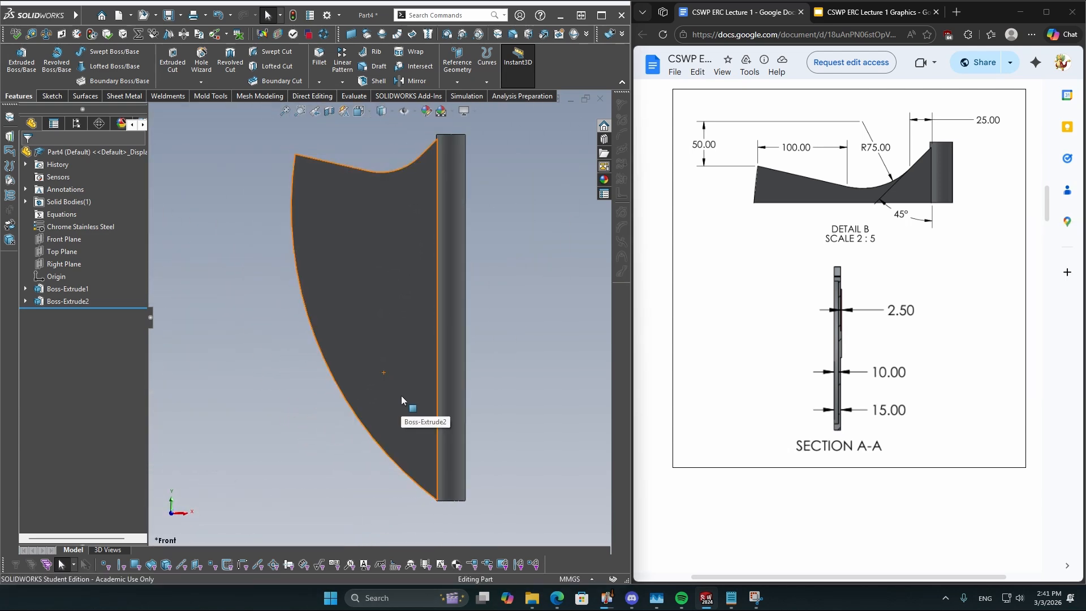
key("f")
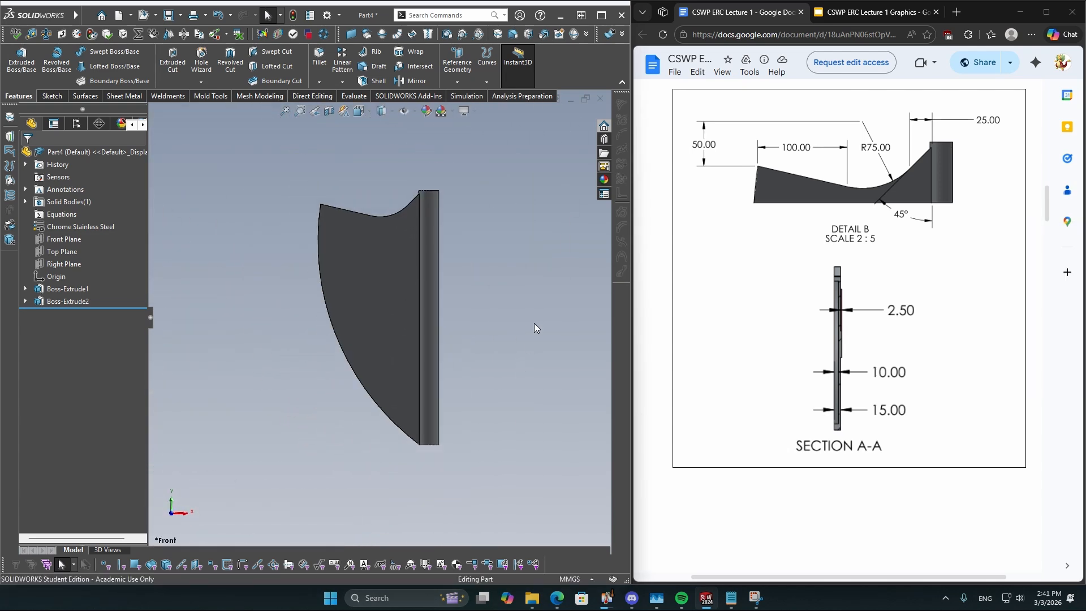
middle_click_drag(541, 317, 328, 353)
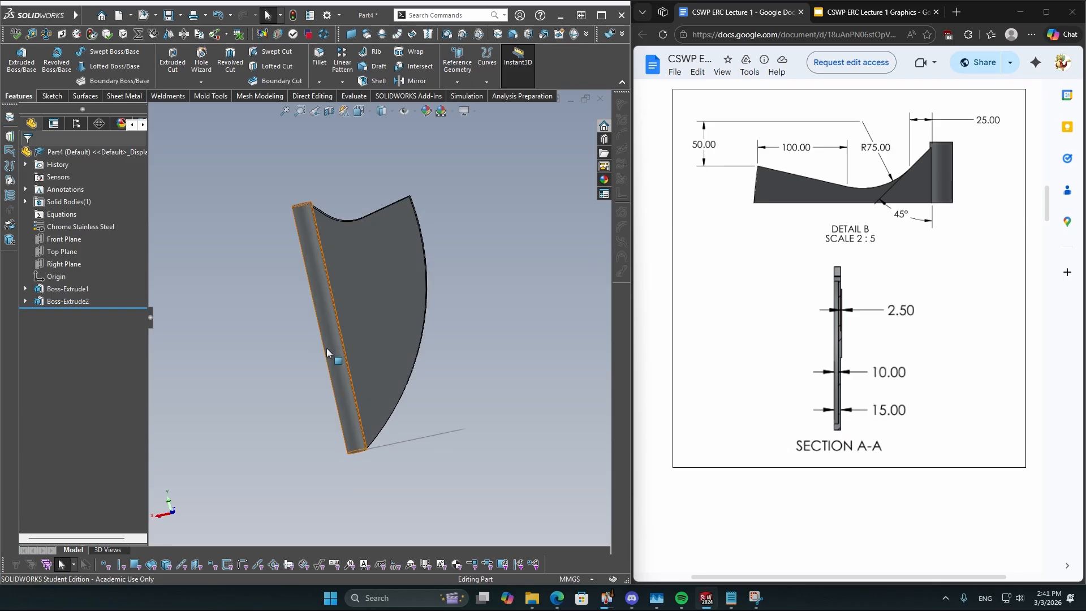
key("space")
left_click(268, 394)
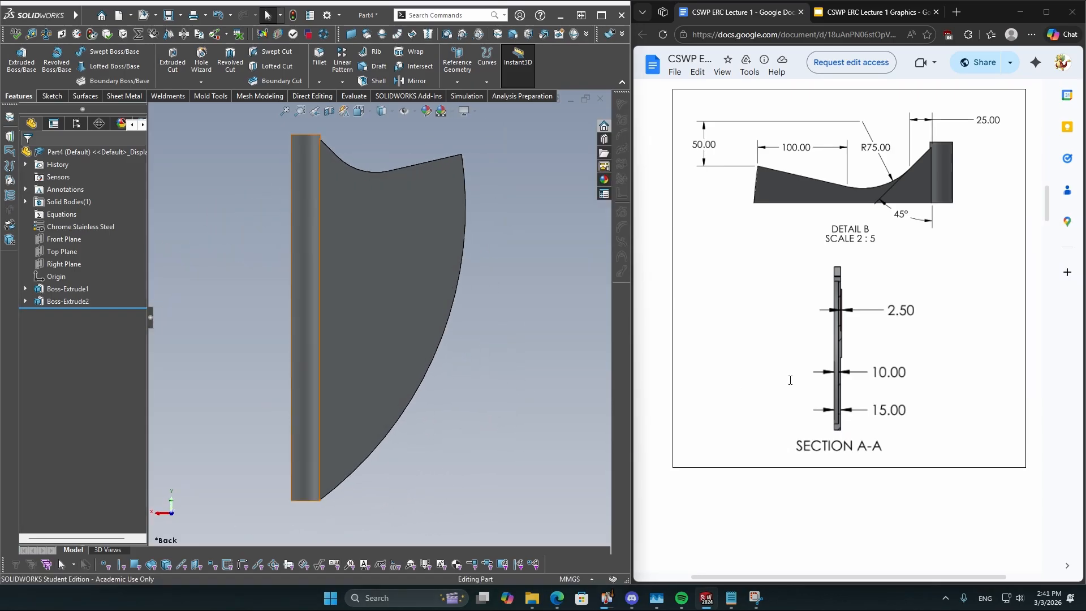
Examine the drawing's Section A-A thicknesses and the shield's rear view for the recess depth and border width
scroll(852, 403, "up", 8)
scroll(854, 408, "down", 15)
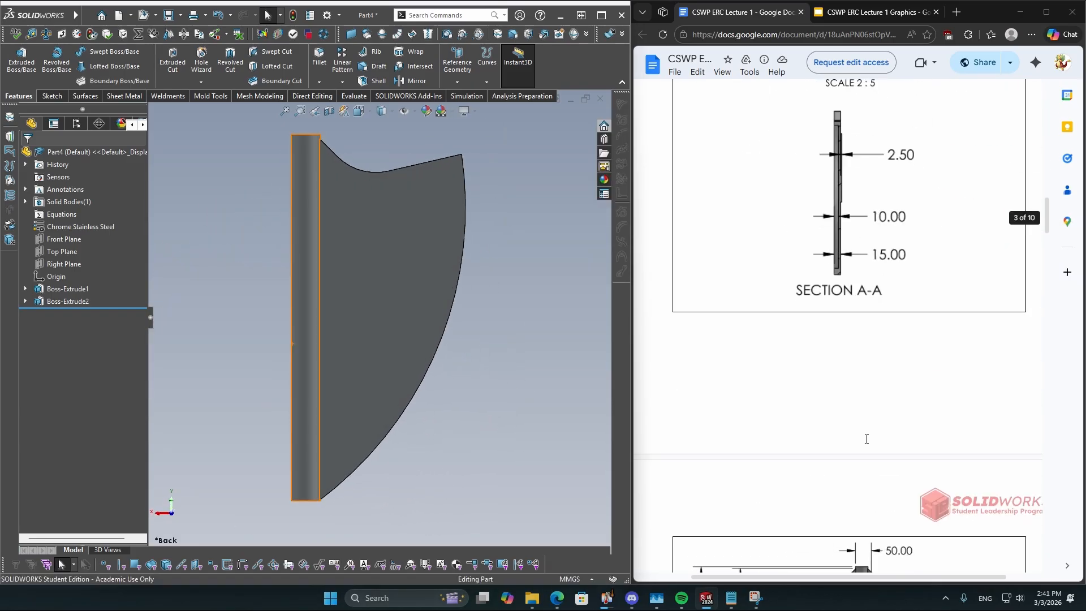
scroll(363, 359, "up", 2)
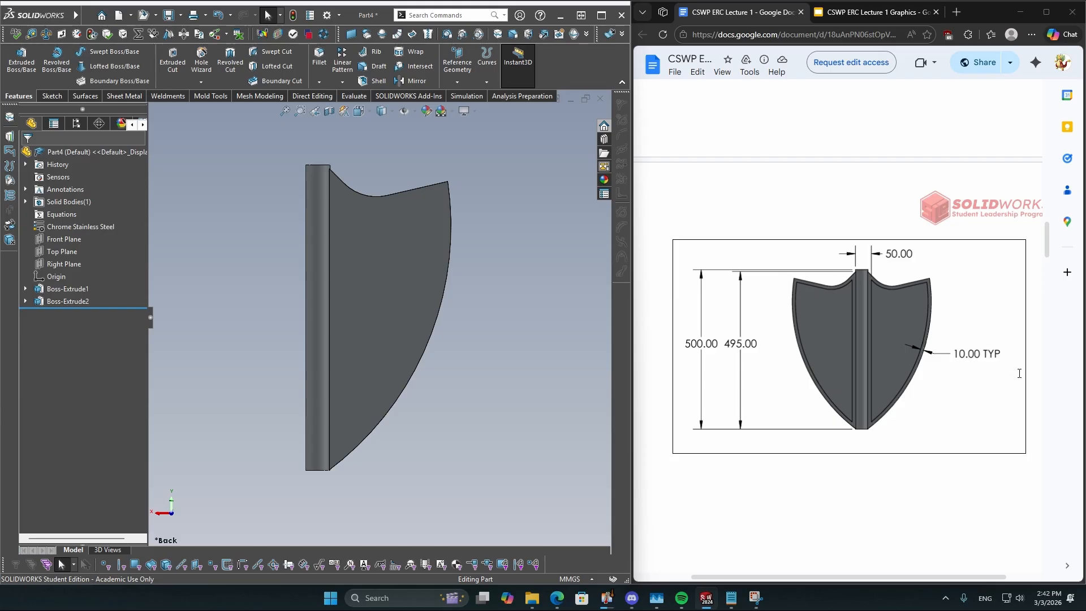
scroll(1025, 374, "up", 1)
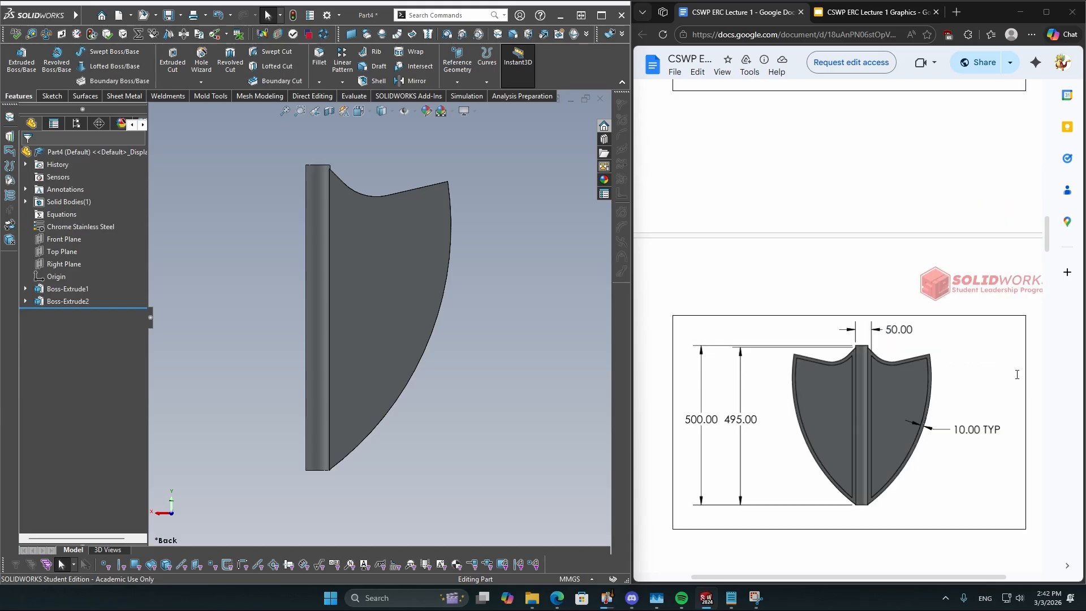
scroll(1012, 373, "up", 5)
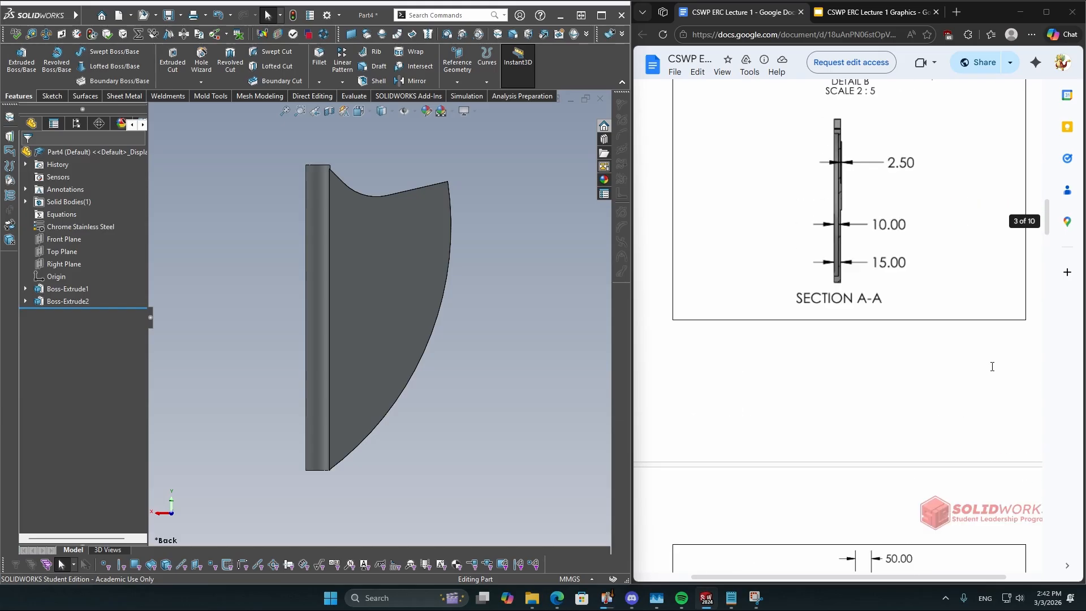
scroll(991, 366, "down", 5)
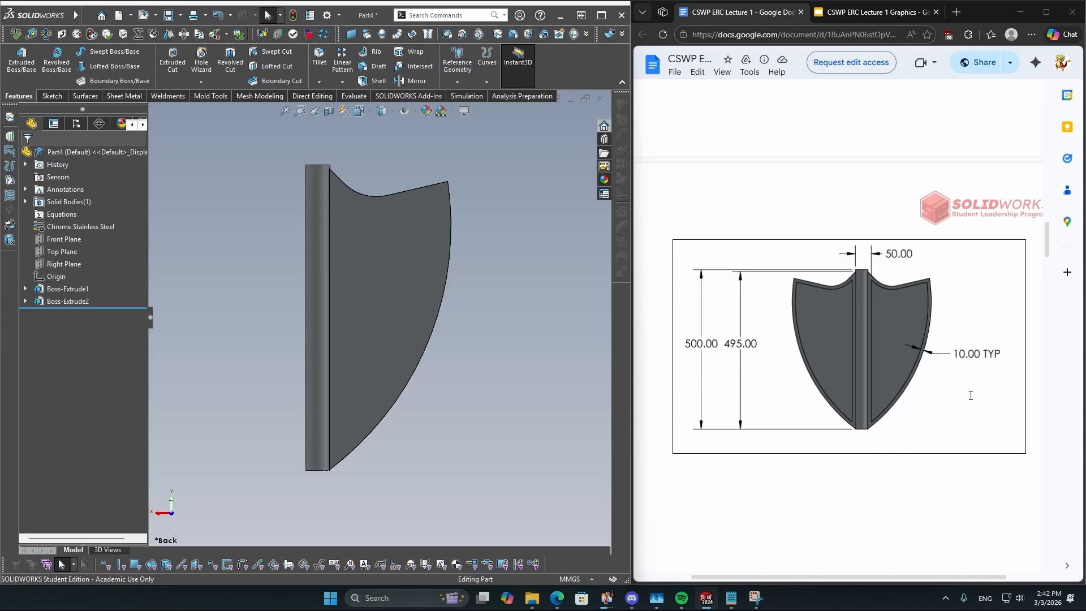
scroll(971, 395, "up", 3)
scroll(834, 498, "down", 1)
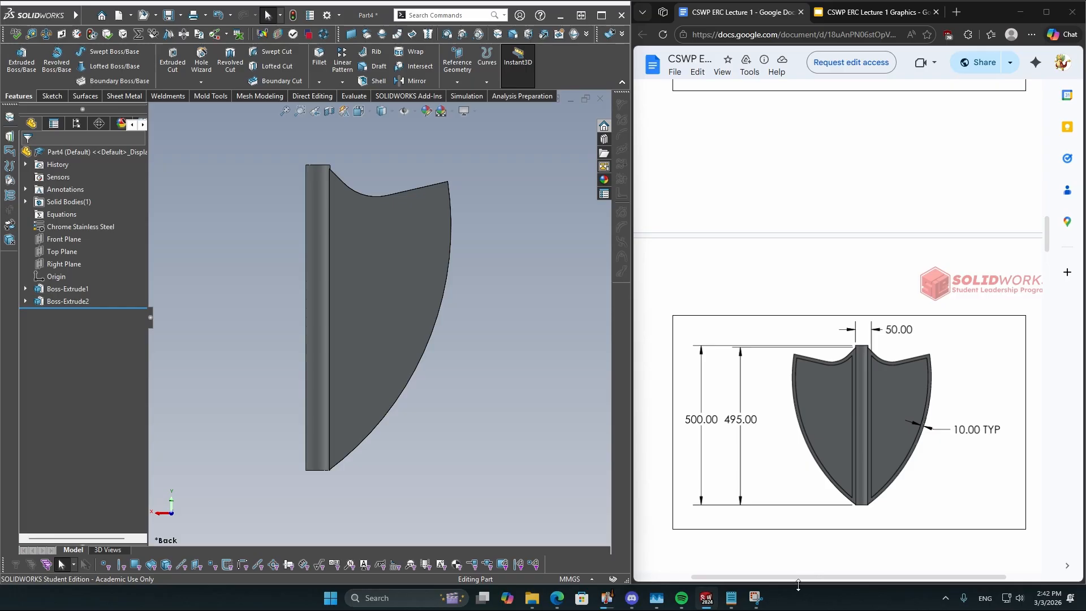
Check the rear-view drawing for the border offset and the width dimension across the central rod
left_click_drag(798, 577, 818, 577)
scroll(815, 532, "up", 1)
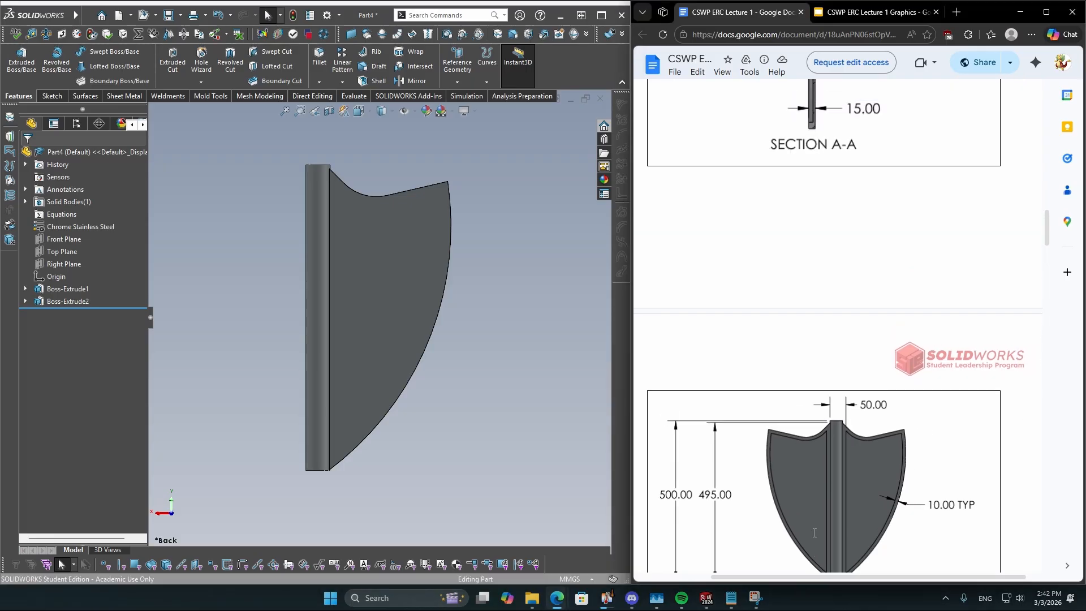
scroll(815, 533, "down", 1)
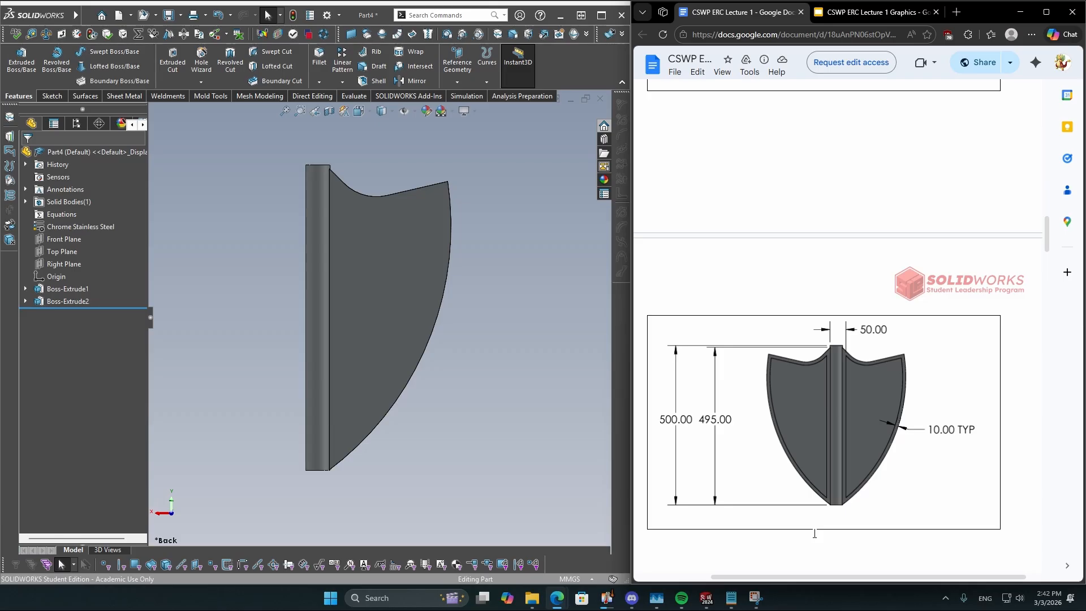
scroll(815, 532, "up", 5)
scroll(848, 531, "down", 6)
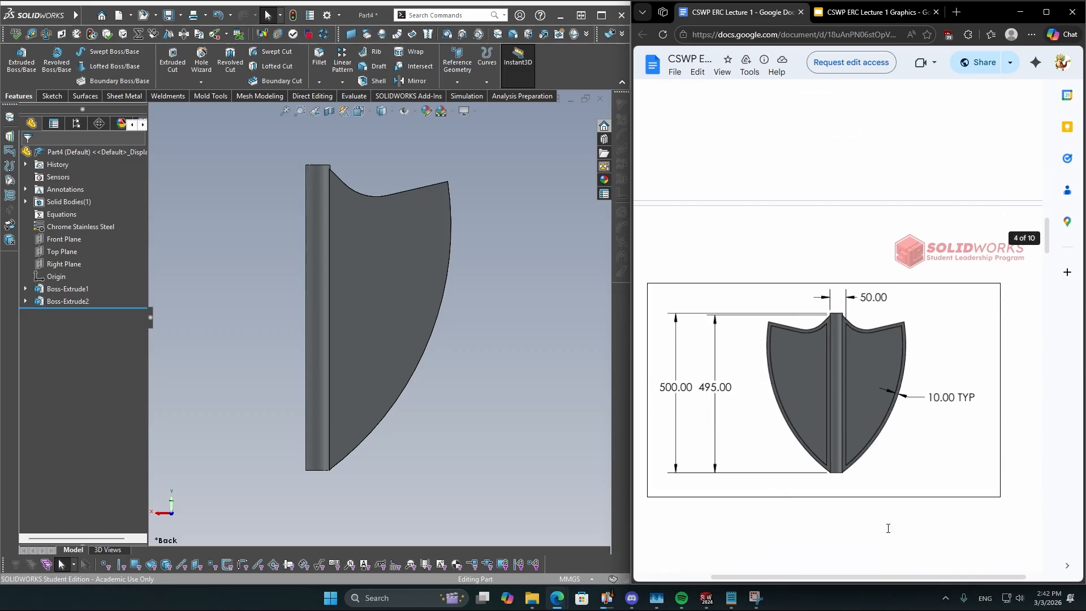
scroll(888, 528, "down", 1)
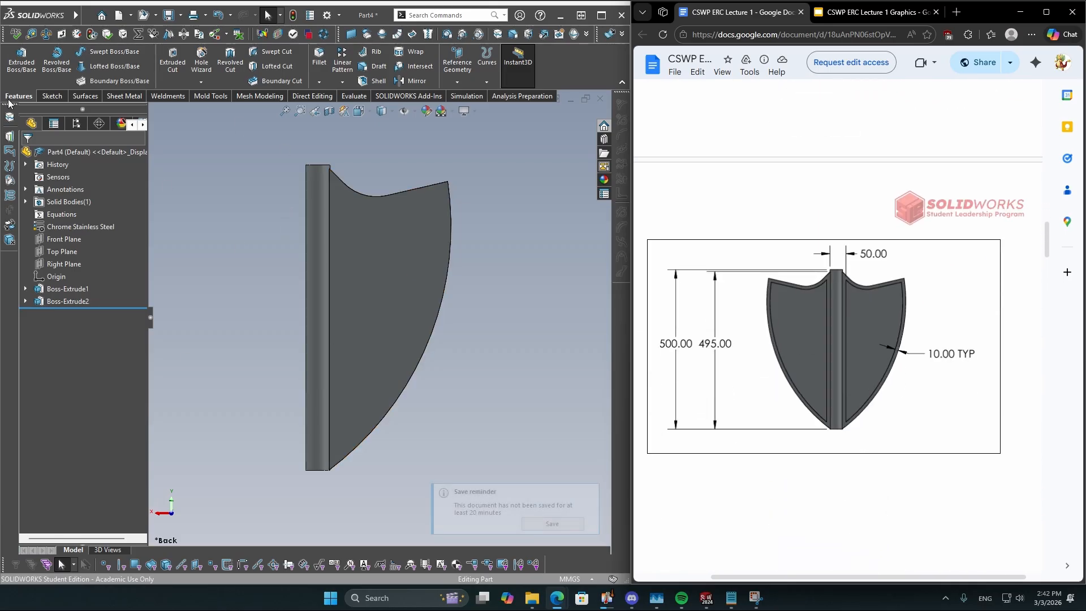
Start a sketch on the rear face of the half-shield
left_click(388, 260)
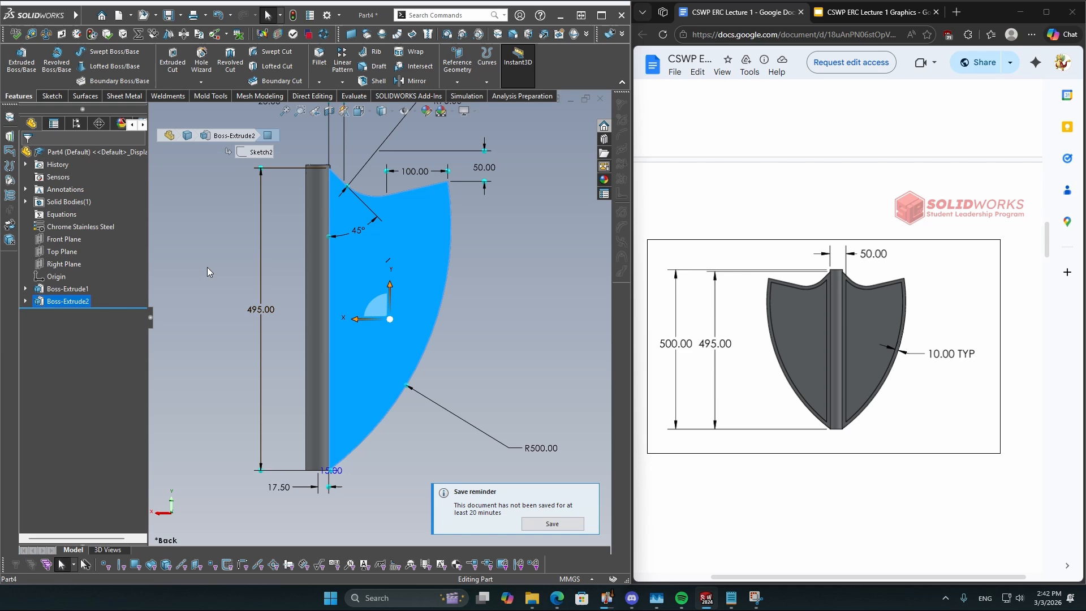
left_click(379, 267)
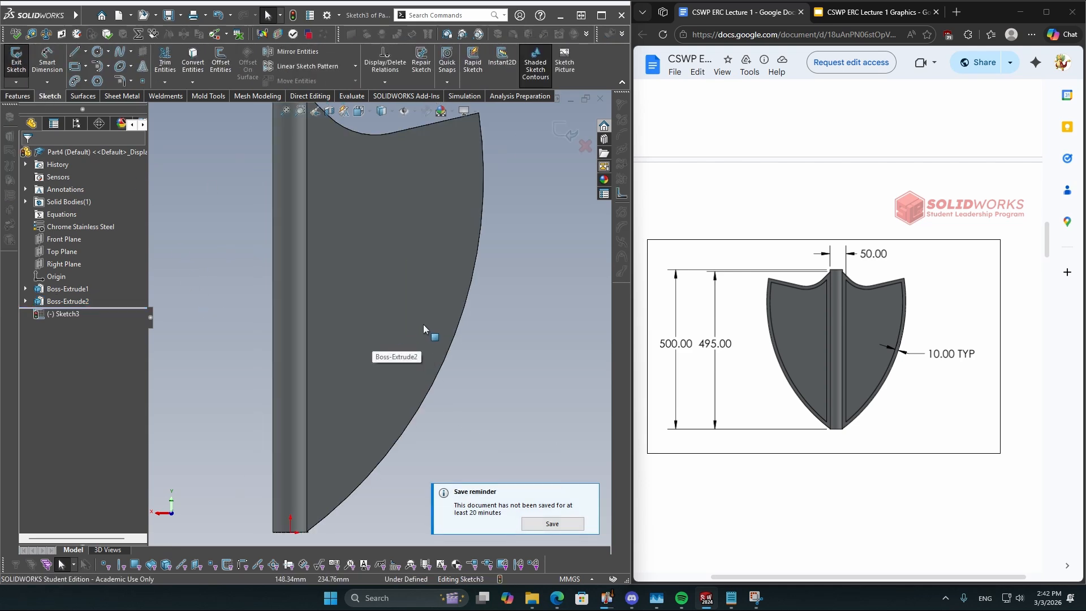
left_click(193, 59)
key("f")
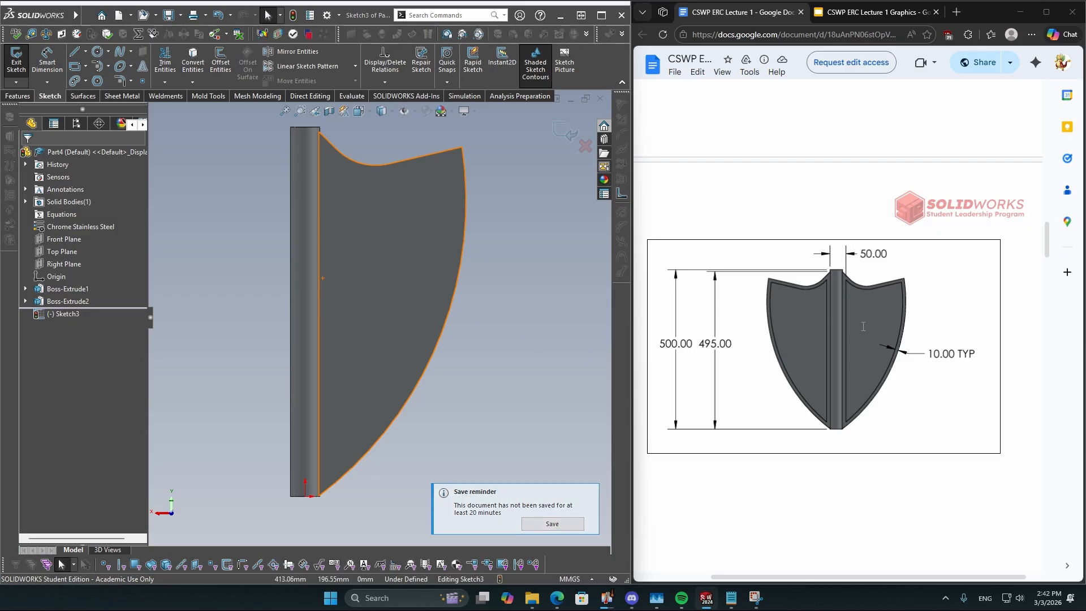
key("z")
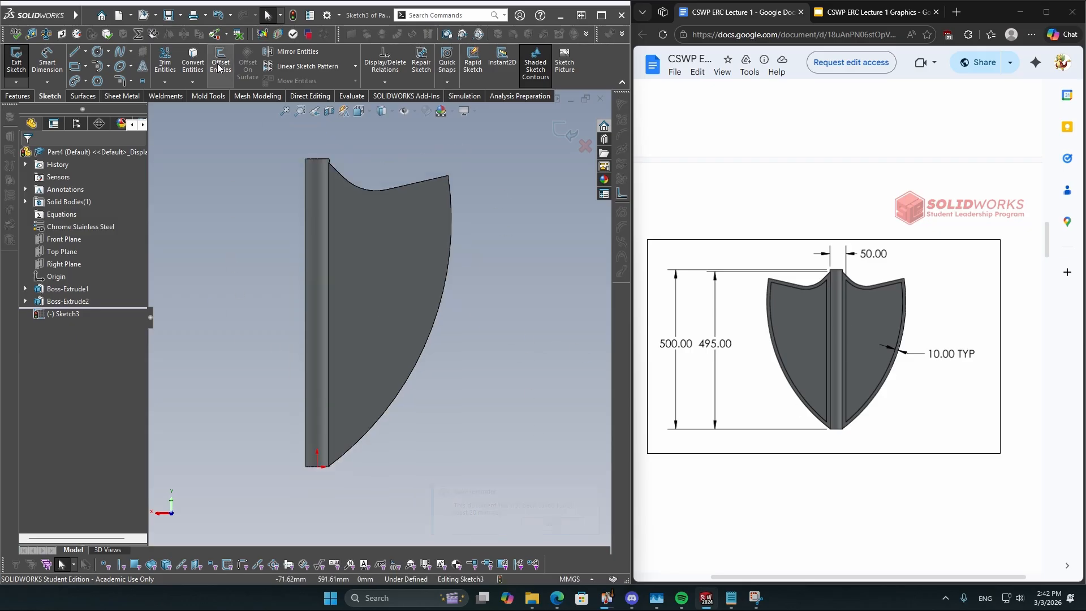
Try offsetting the whole outline of the half-shield's rear face 10 mm inward, including the edge along the rod
left_click(220, 60)
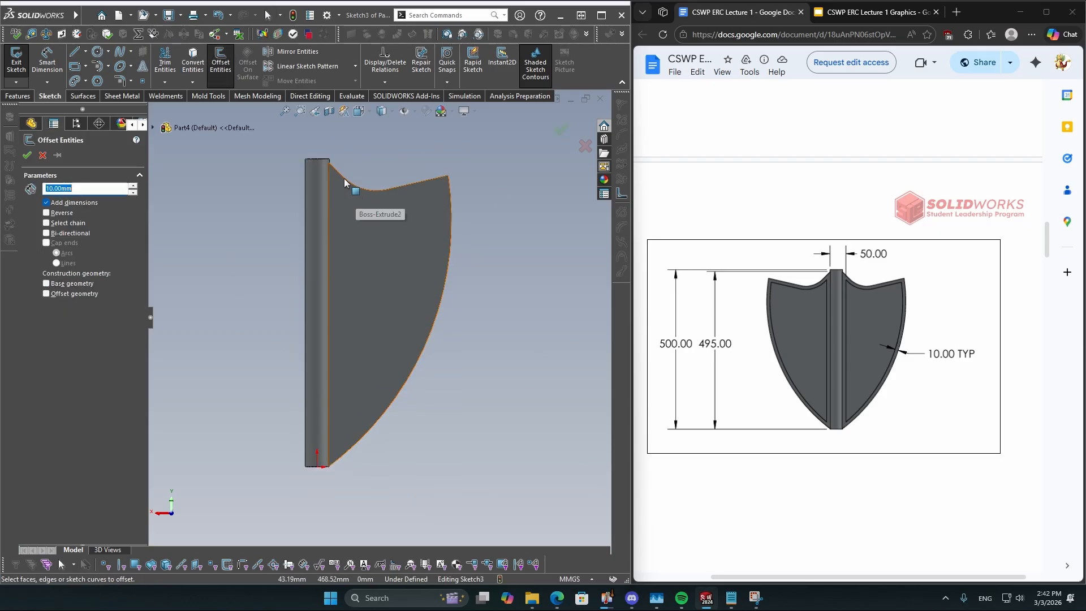
left_click(388, 297)
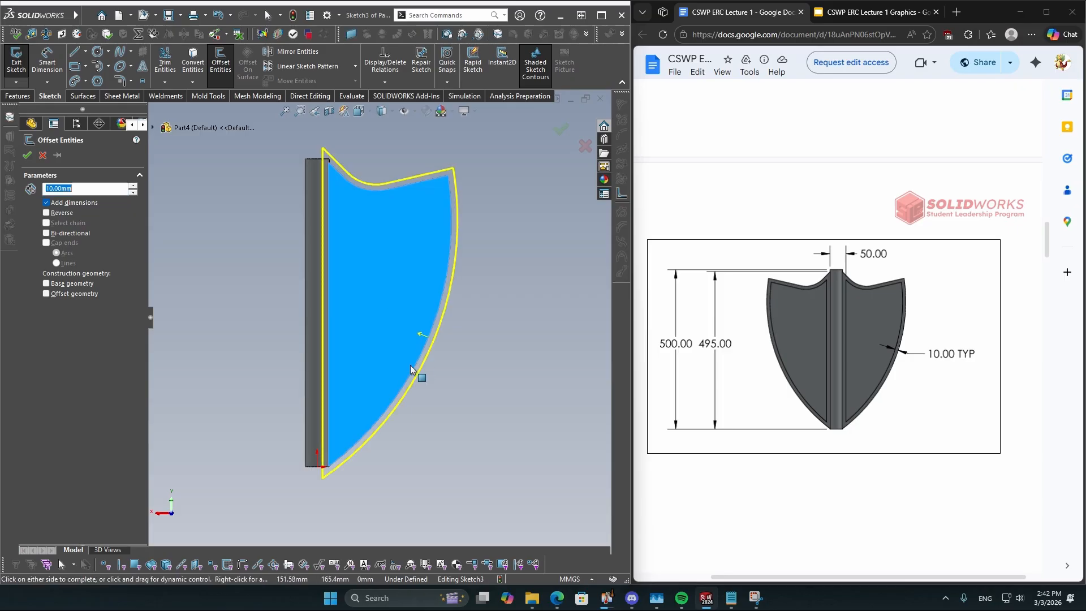
left_click(47, 213)
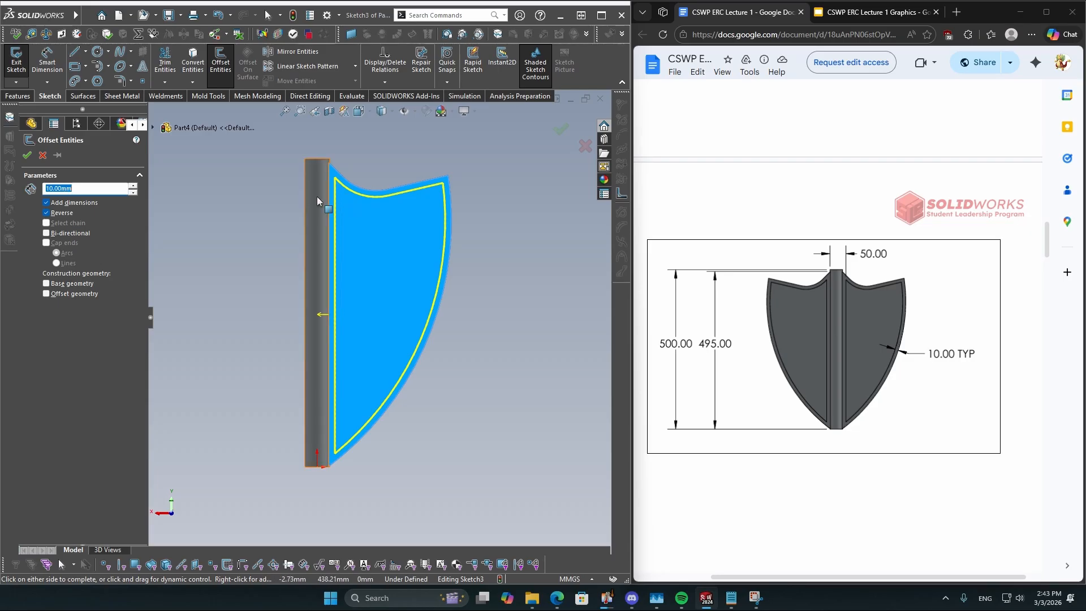
left_click(375, 260)
scroll(336, 245, "down", 2)
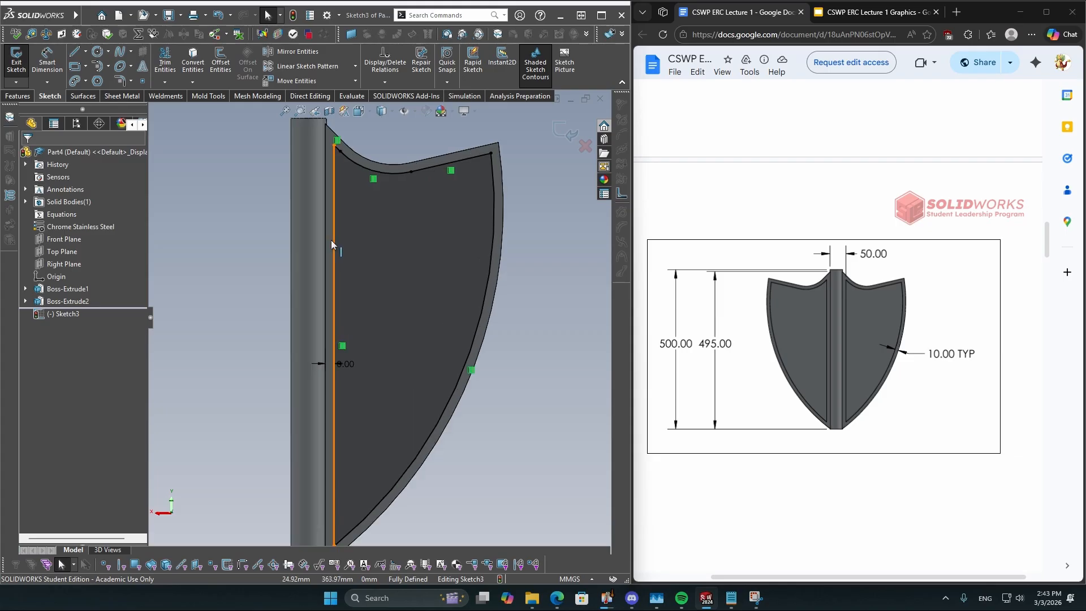
Check the width from the rod's far edge to the vertical offset line, and undo the full-outline offset
middle_click_drag(331, 240, 378, 310, "ctrl")
scroll(340, 261, "down", 1)
key("d")
left_click(391, 273)
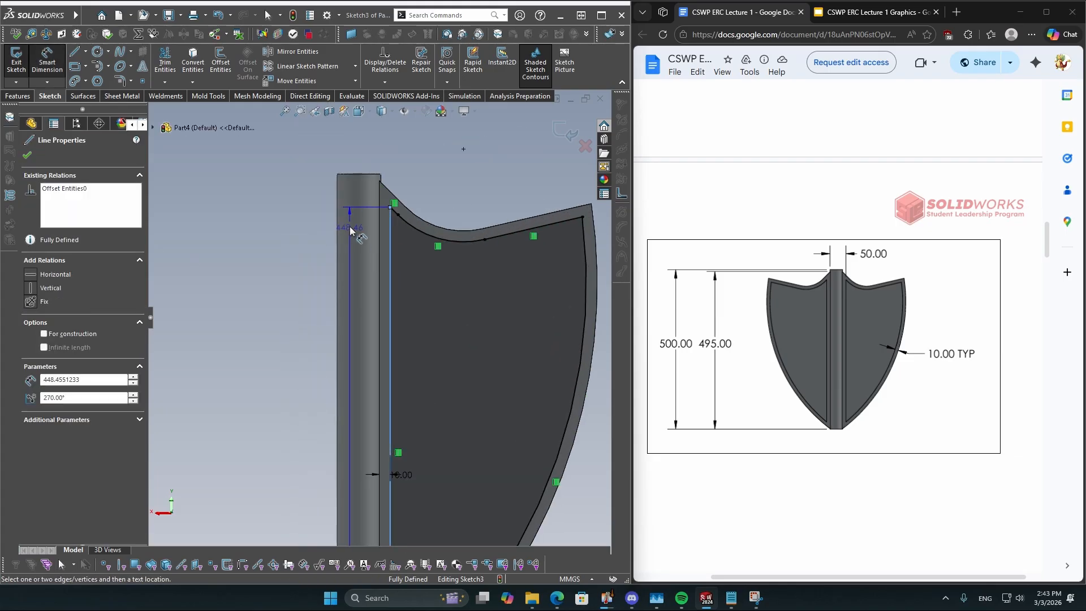
left_click(338, 235)
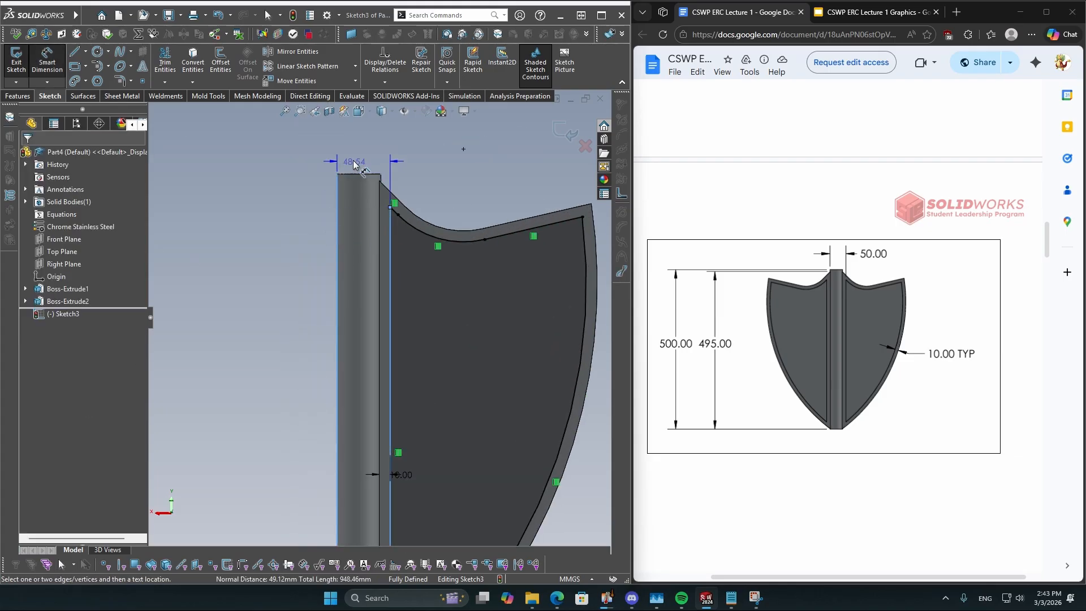
scroll(355, 167, "down", 1)
scroll(375, 237, "up", 2)
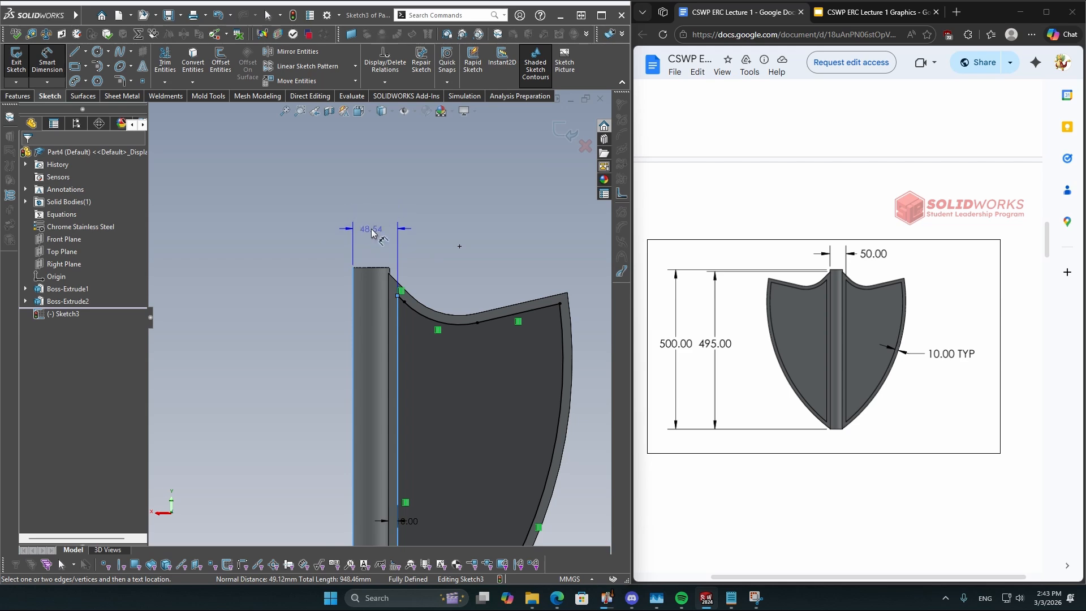
key("Escape")
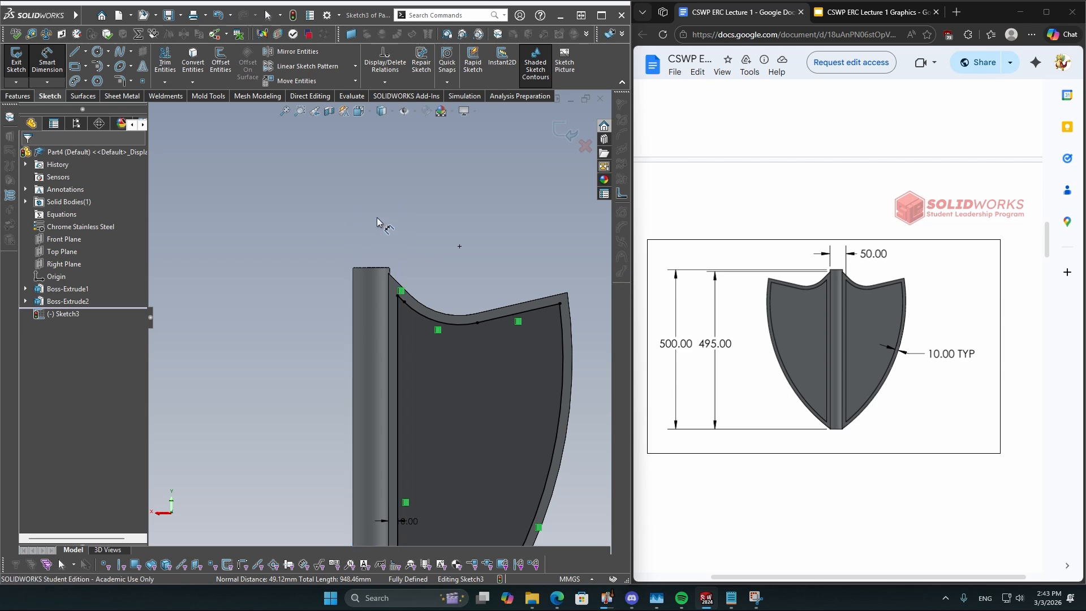
key("ctrl+z")
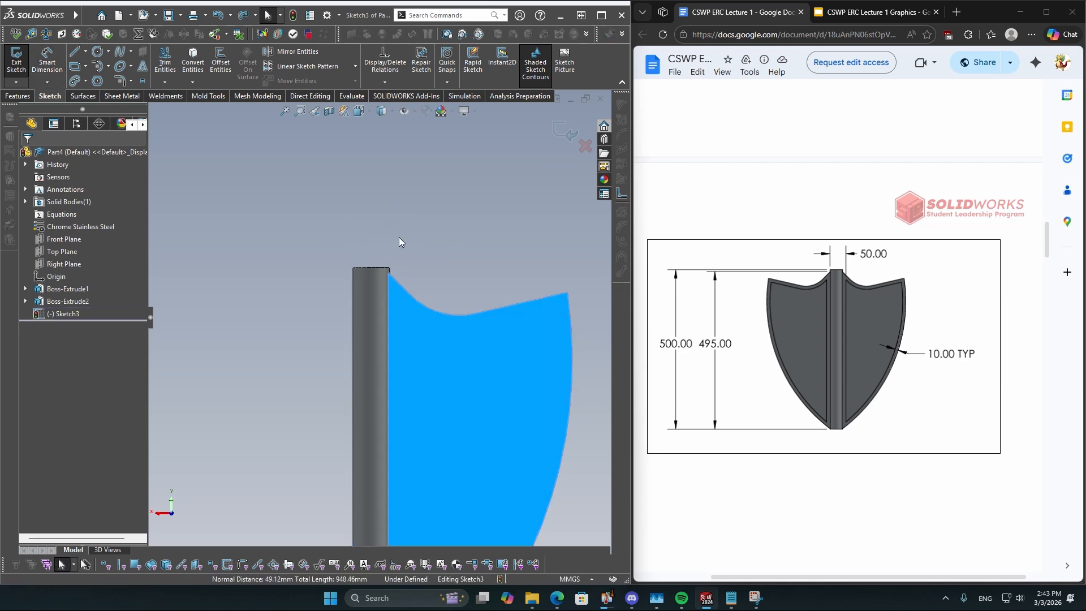
scroll(401, 236, "up", 2)
key("Escape")
Offset only the half-shield's upper and outer edges 10 mm inward, leaving out the edge along the rod
scroll(419, 250, "up", 2)
scroll(481, 399, "down", 1)
scroll(337, 408, "up", 1)
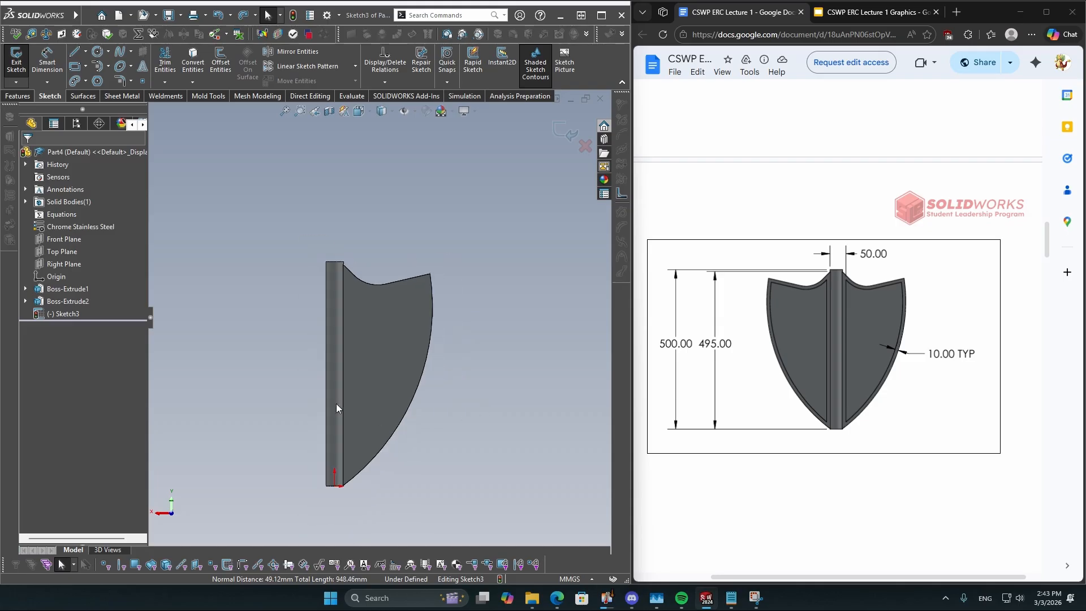
left_click(216, 72)
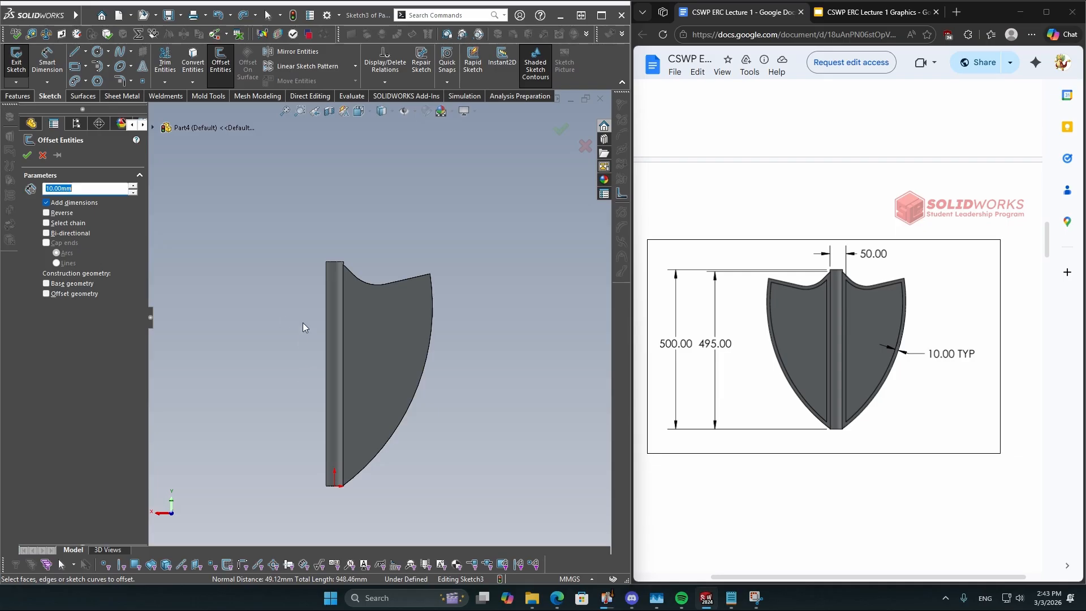
left_click(352, 273)
scroll(352, 273, "down", 5)
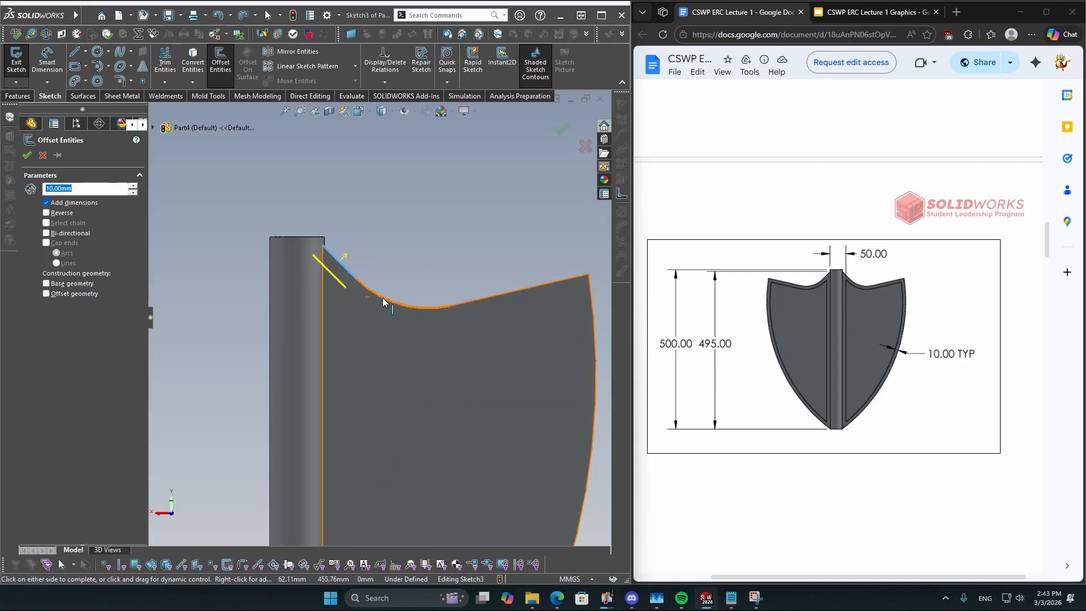
left_click(384, 301)
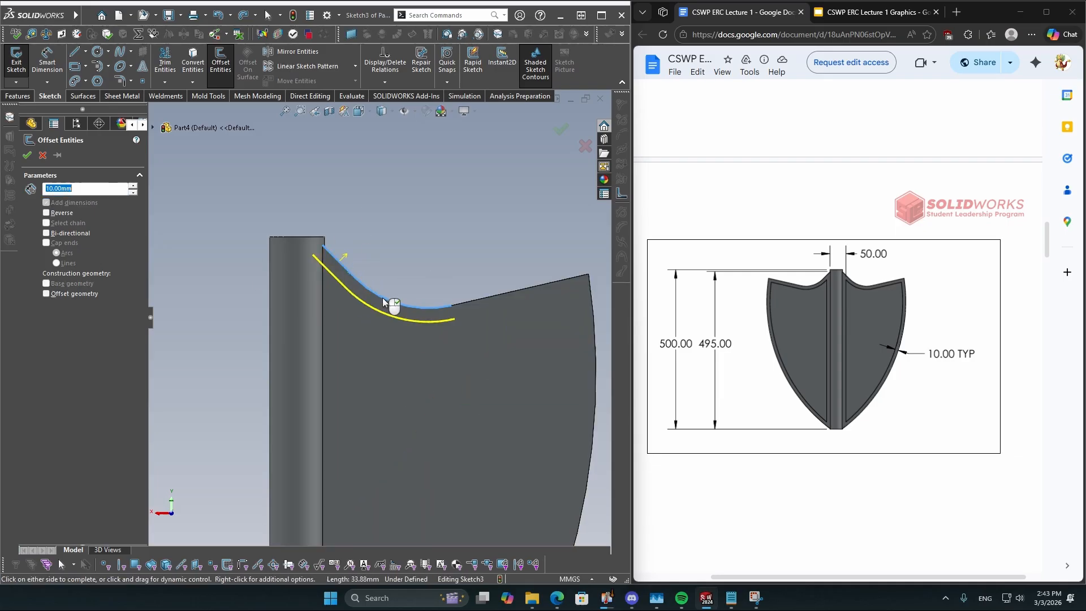
left_click(500, 295)
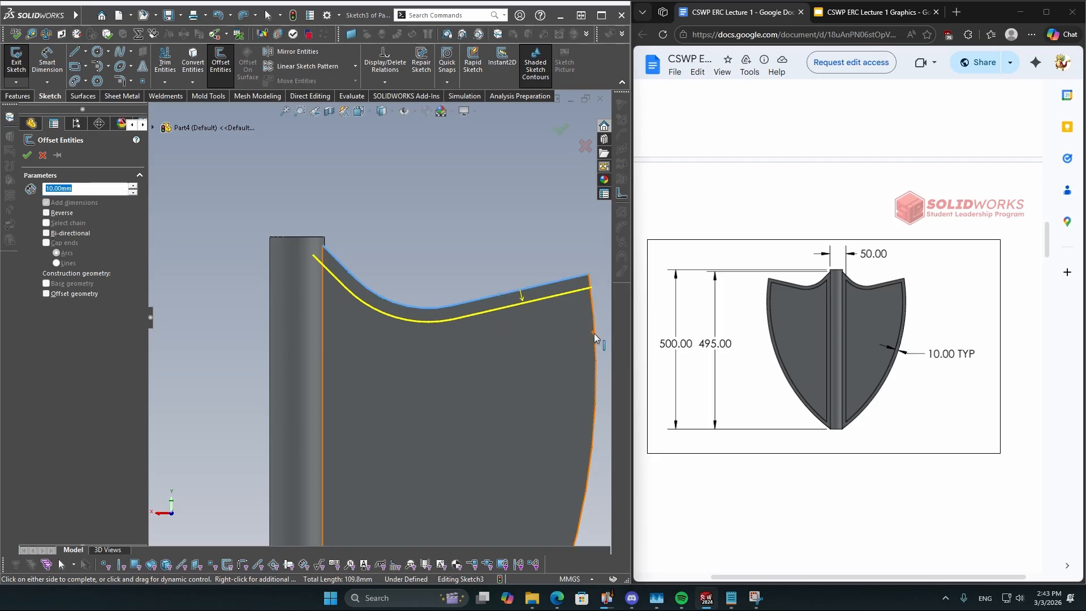
left_click(594, 334)
scroll(415, 443, "up", 5)
scroll(373, 474, "up", 1)
scroll(374, 401, "down", 1)
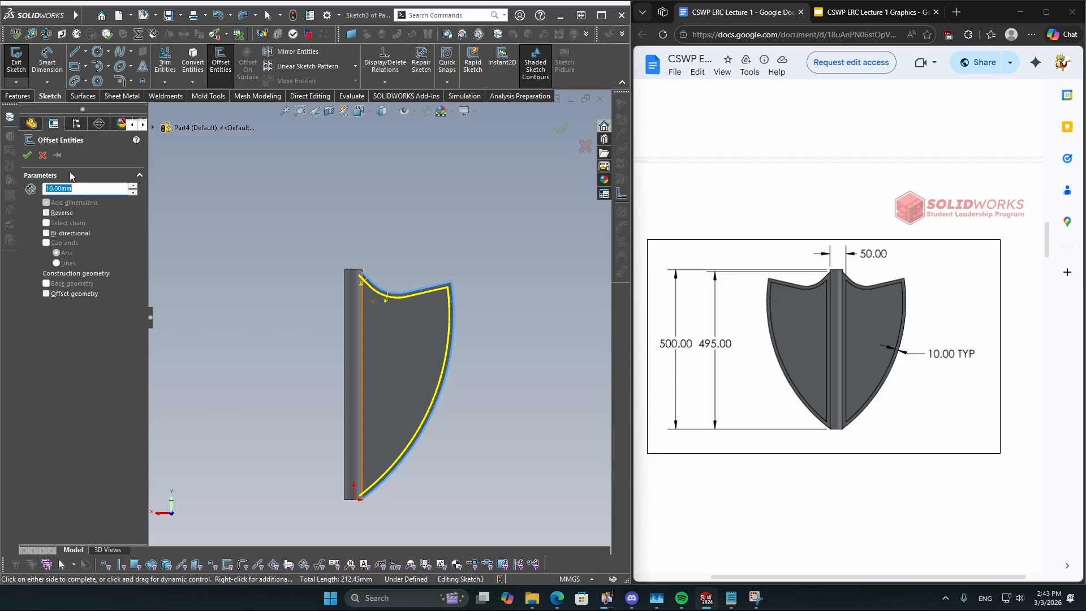
left_click(28, 158)
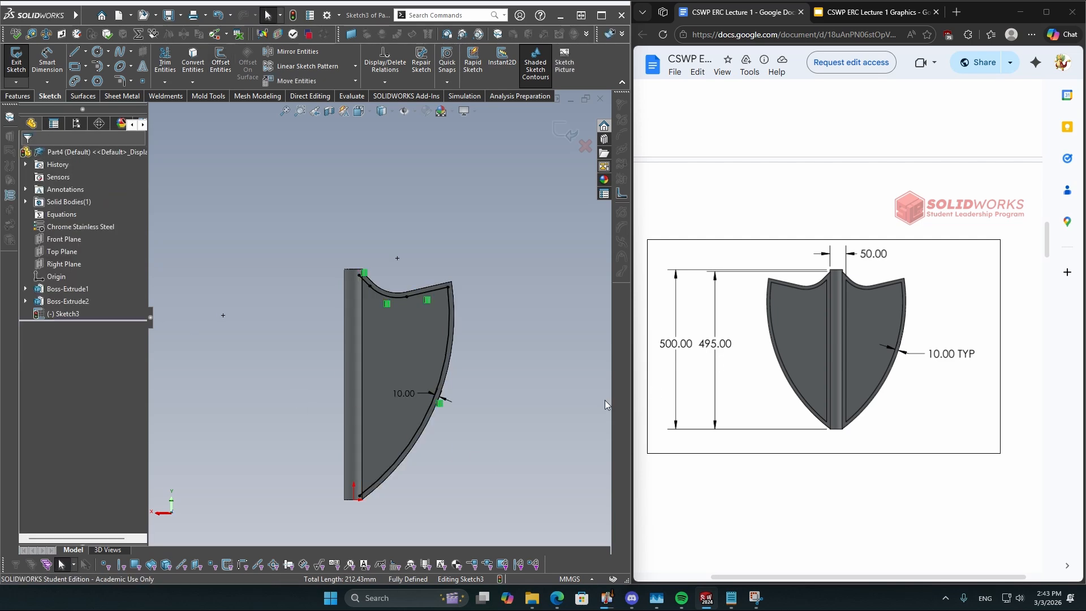
Sketch a line about 451 mm long beside the rod, from the offset's upper slanted segment down to its outer arc
key("l")
scroll(379, 323, "down", 3)
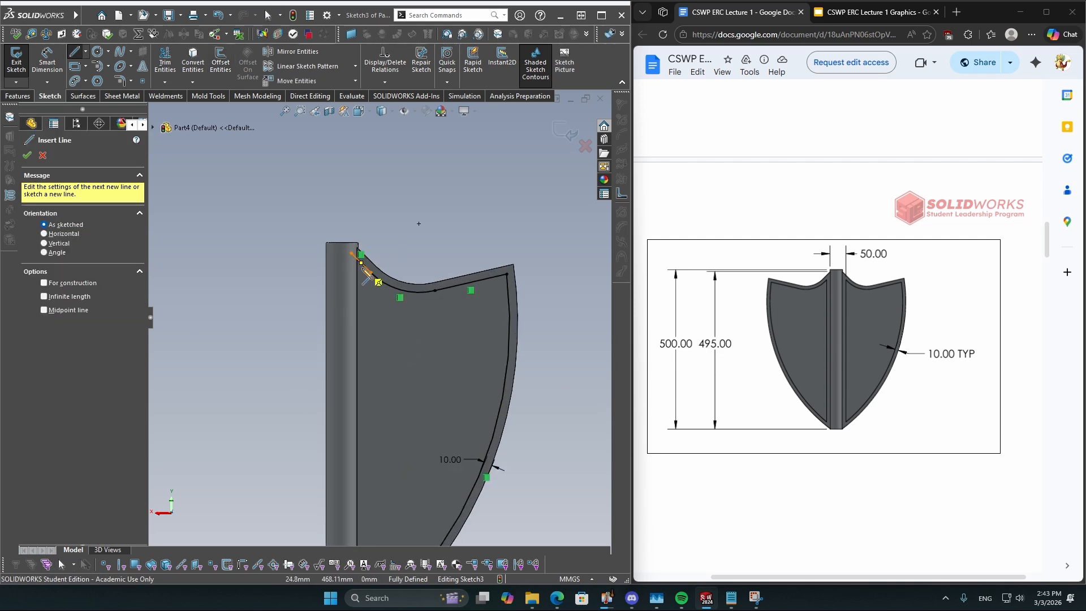
left_click(365, 269)
scroll(388, 470, "down", 3)
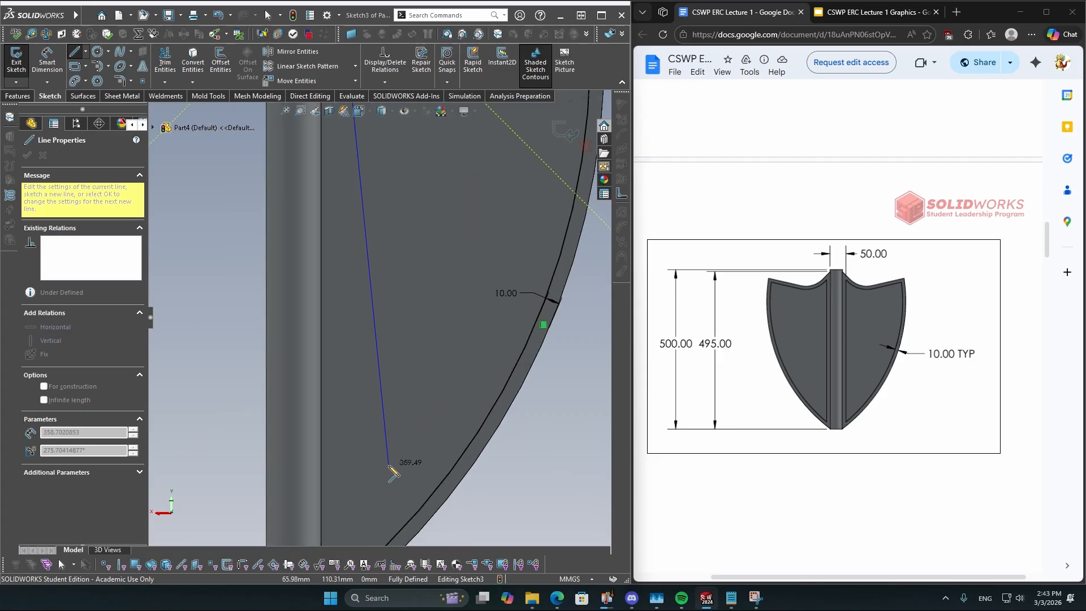
scroll(353, 523, "up", 3)
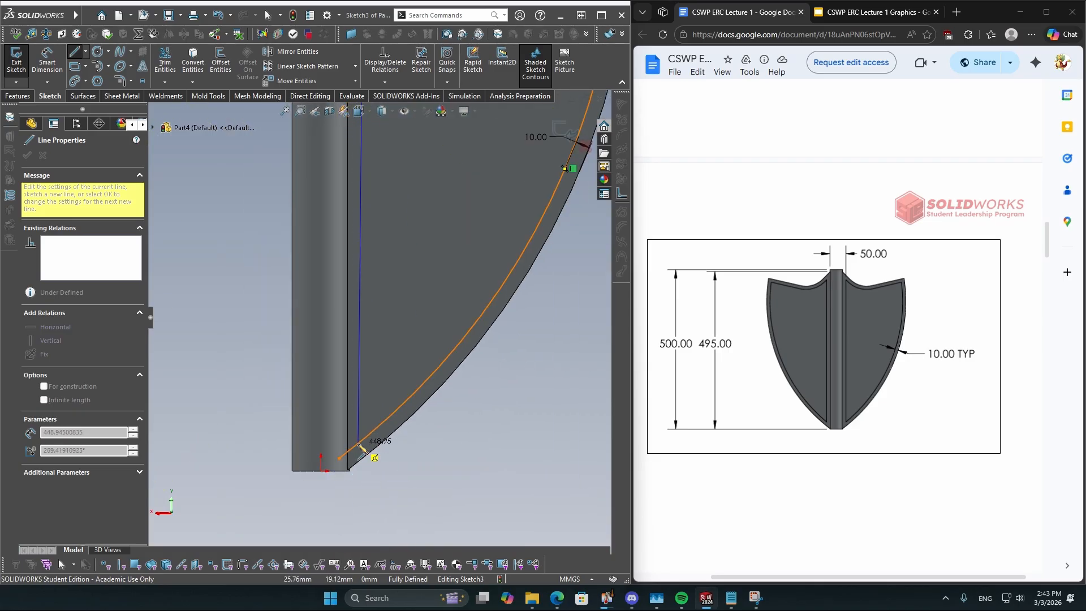
left_click(356, 445)
key("Escape")
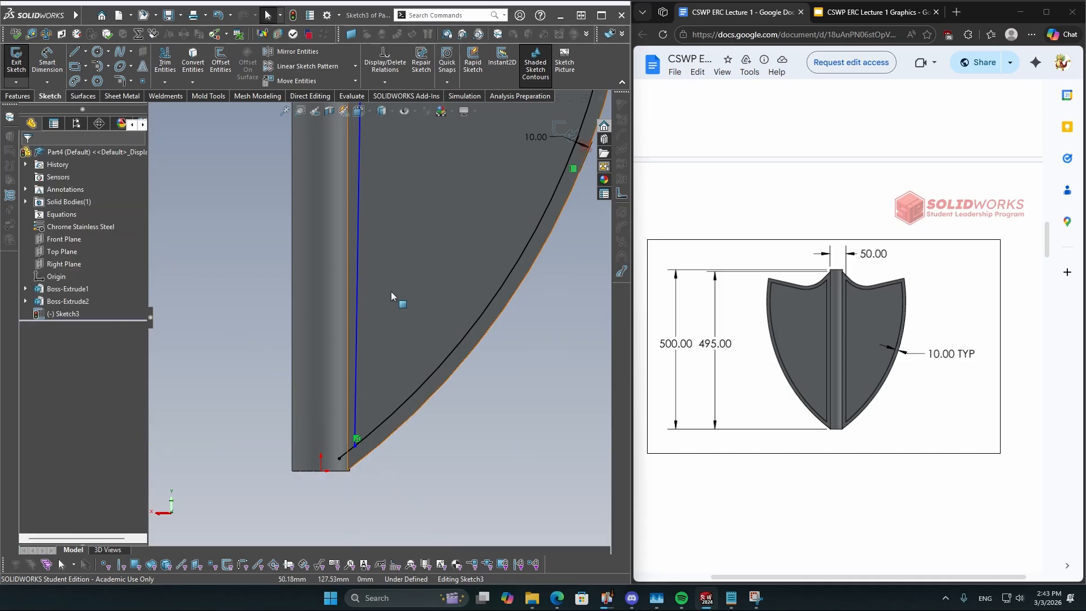
Make the new line beside the rod vertical
scroll(395, 259, "up", 3)
left_click(374, 240)
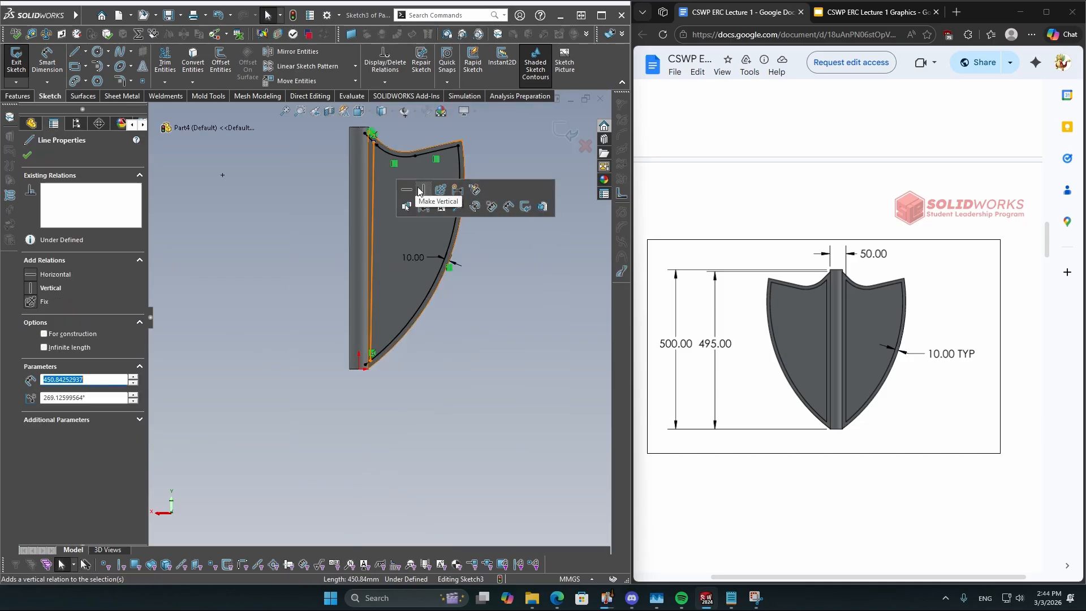
left_click(423, 194)
left_click(294, 266)
Dimension the vertical line 50 mm from the upper corner on the rod's far side
scroll(344, 223, "up", 5)
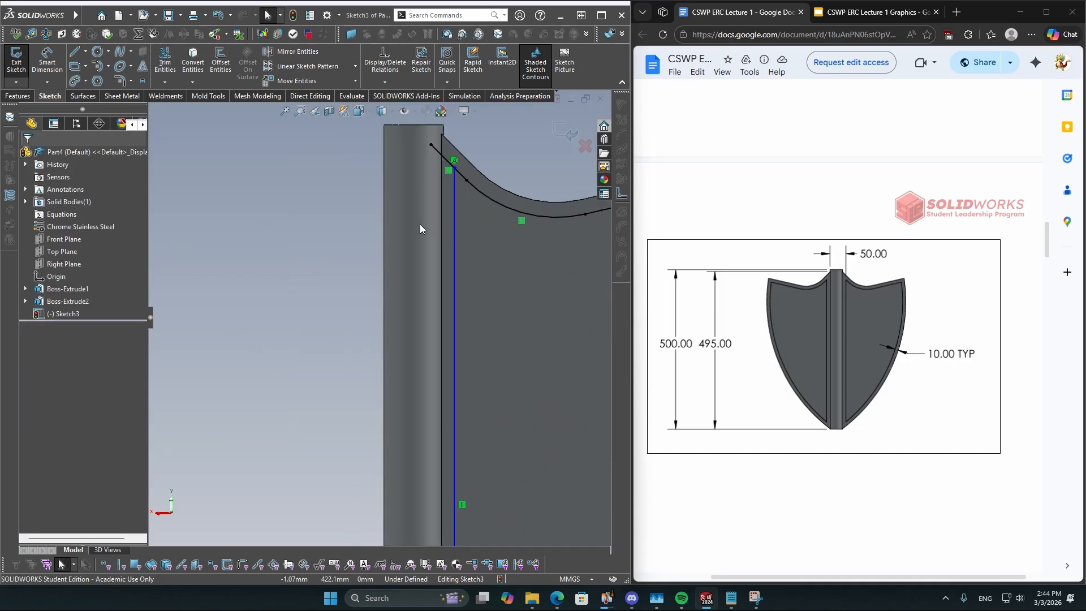
scroll(445, 275, "down", 2)
key("d")
left_click(379, 300)
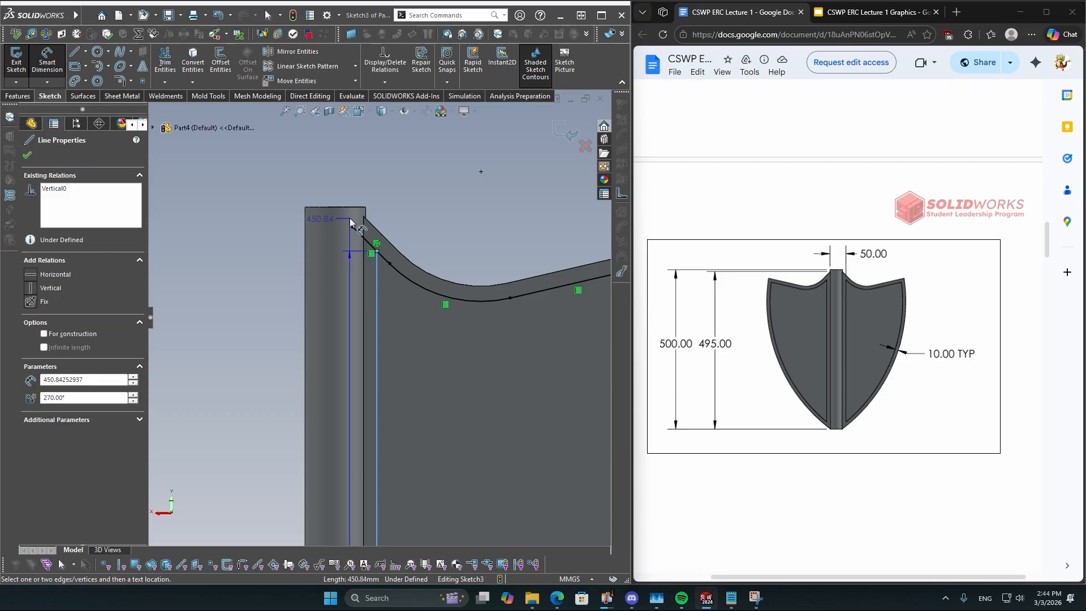
left_click(304, 207)
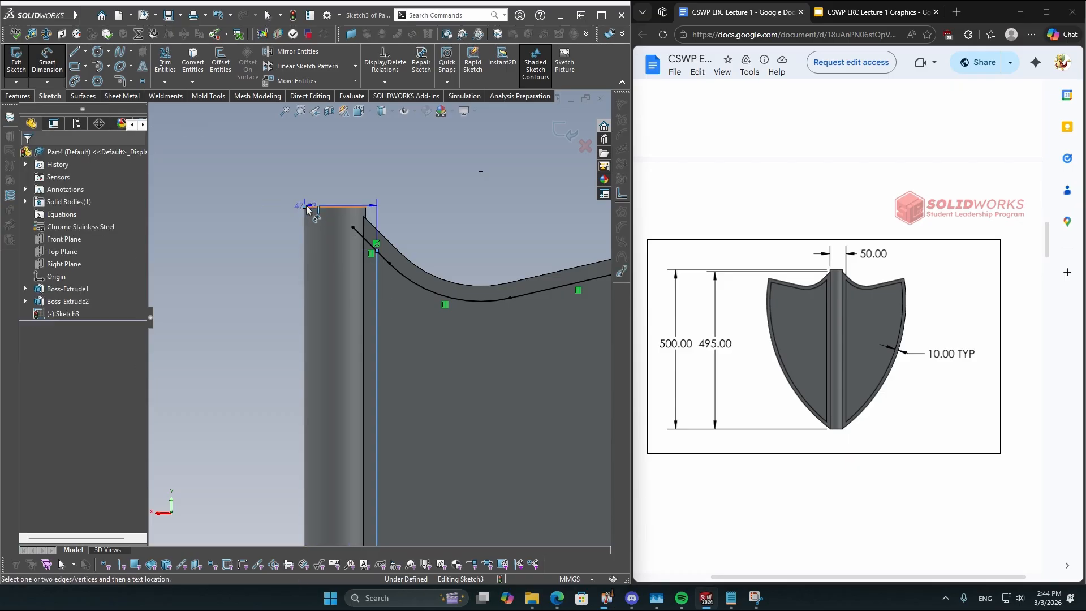
left_click(334, 192)
type("50")
key("Return")
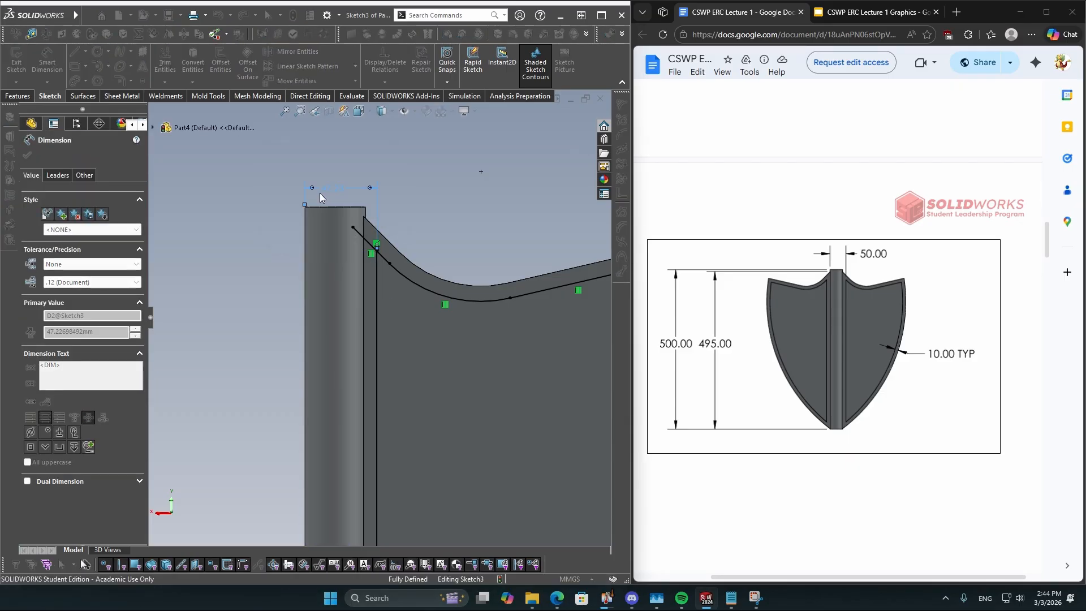
scroll(322, 193, "up", 3)
left_click(267, 327)
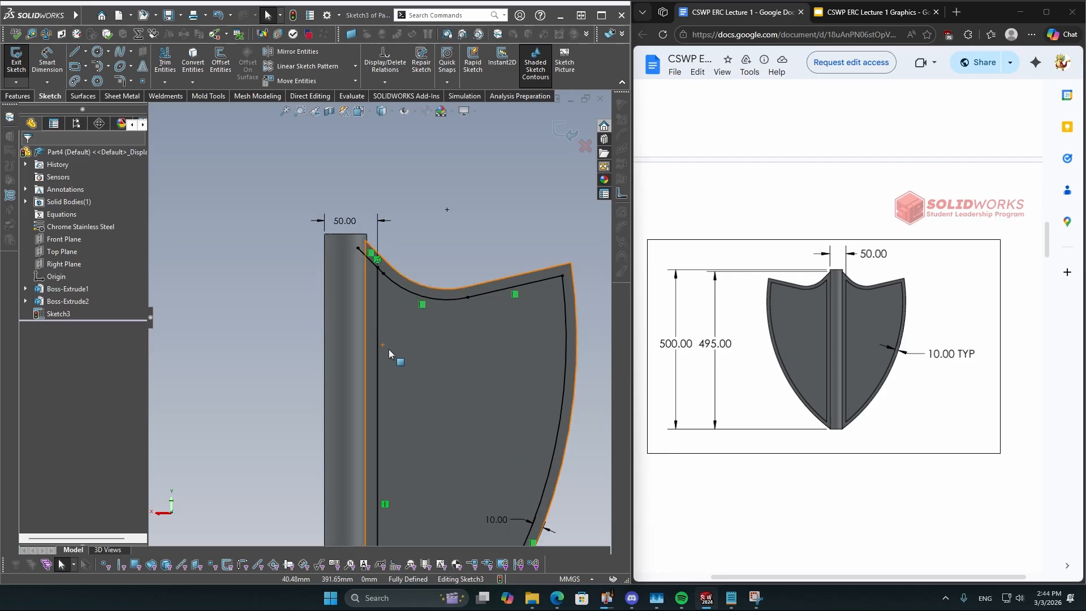
scroll(351, 483, "down", 2)
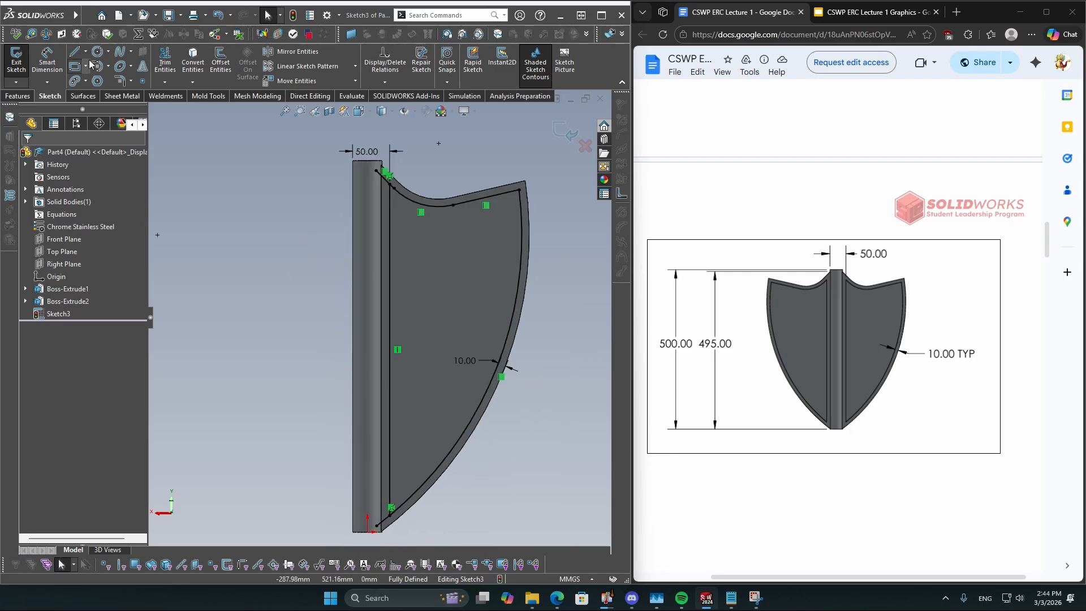
Trim away the offset's overhanging ends on the rod side of the vertical line, at both its upper and lower ends
left_click(165, 60)
scroll(385, 195, "down", 2)
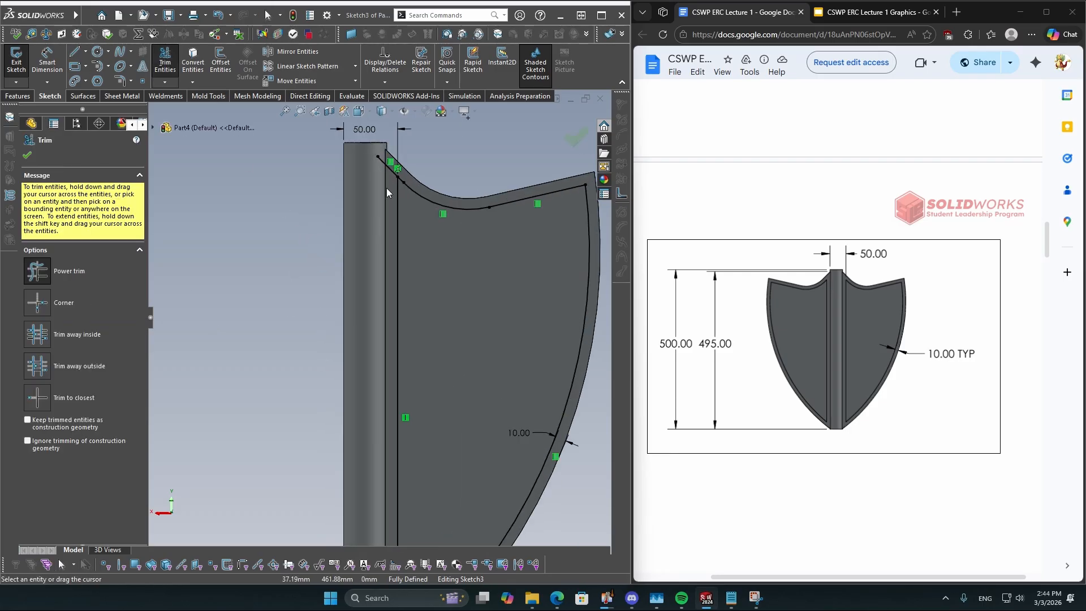
scroll(387, 192, "down", 2)
left_click_drag(362, 156, 362, 154)
scroll(342, 330, "up", 5)
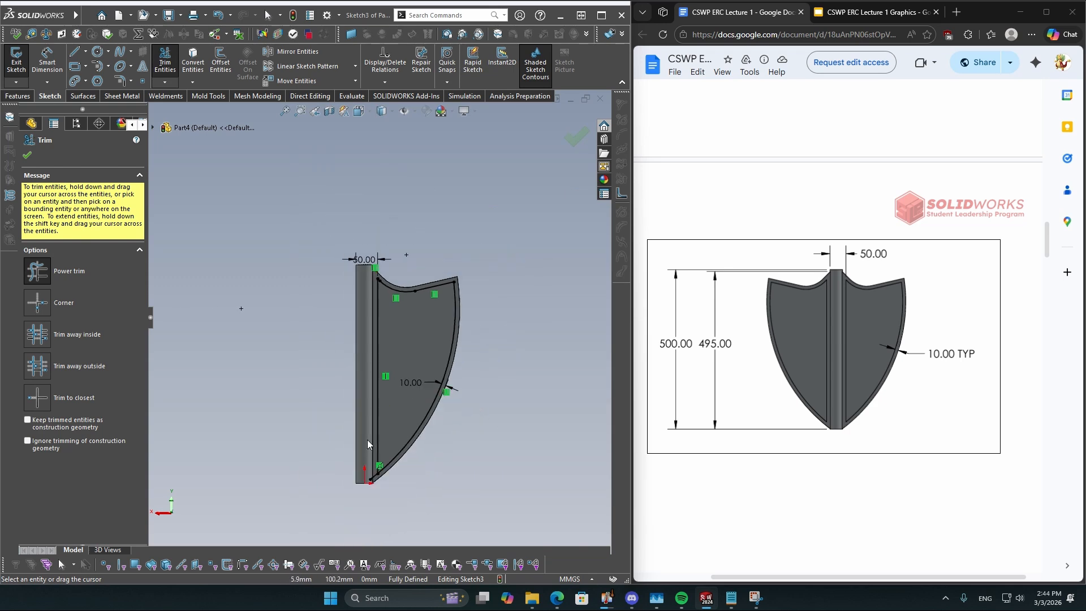
scroll(372, 461, "down", 5)
left_click_drag(391, 470, 392, 473)
scroll(418, 497, "up", 2)
key("Escape")
scroll(424, 419, "up", 3)
scroll(370, 269, "up", 3)
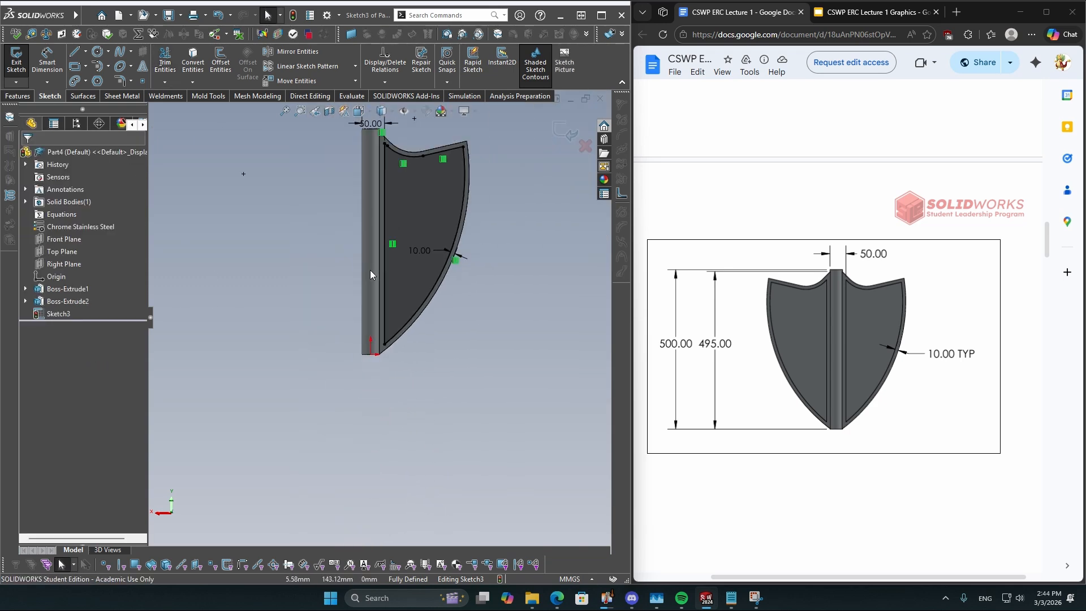
Try trimming the recess profile's vertical line with trimmed entities kept as construction geometry, and undo the trim
scroll(408, 243, "down", 4)
scroll(411, 245, "up", 2)
key("t")
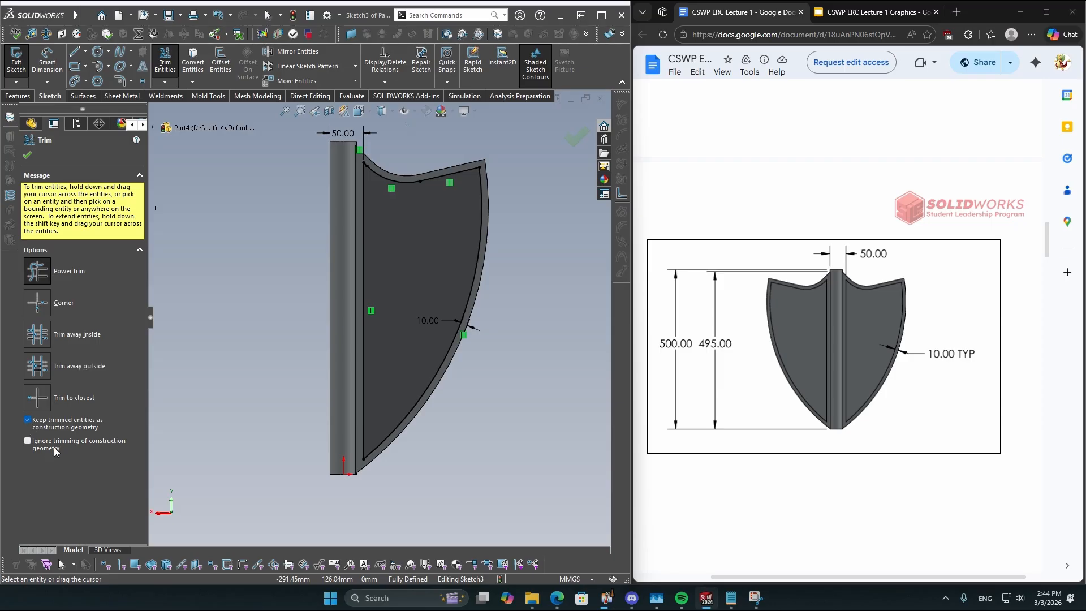
scroll(303, 320, "down", 1)
left_click_drag(342, 268, 405, 269)
scroll(386, 236, "down", 4)
scroll(399, 339, "up", 6)
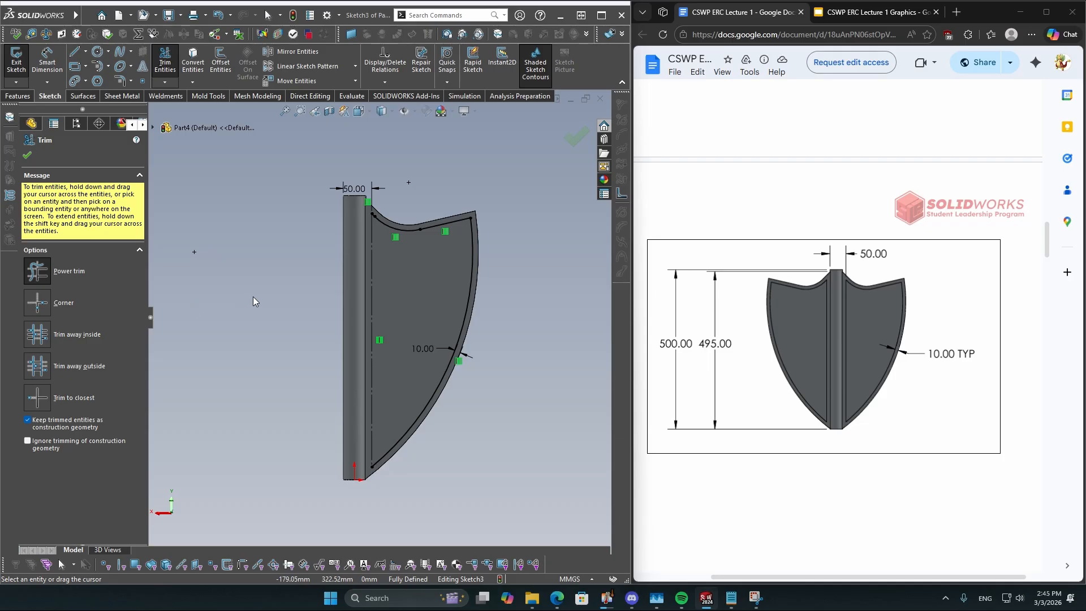
key("Escape")
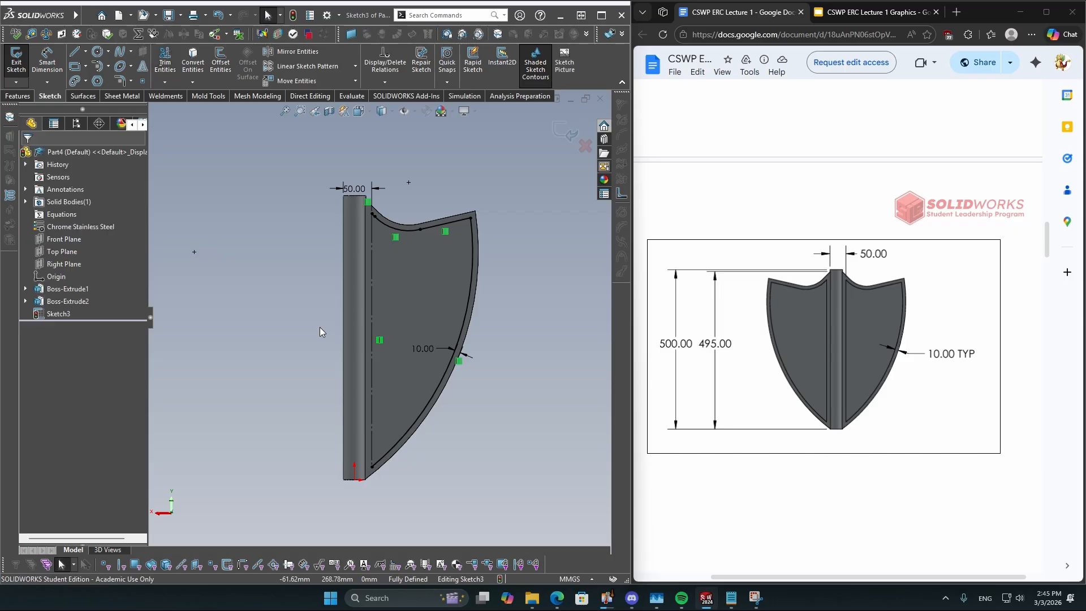
key("ctrl+z")
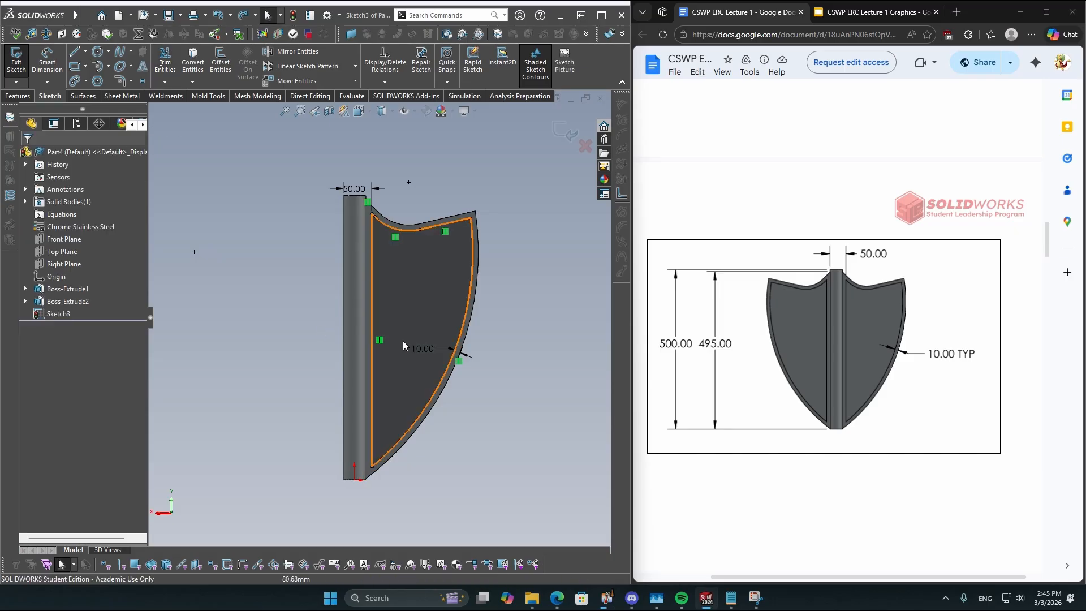
Move the 10 mm offset dimension outside the shield's curved outer edge
left_click_drag(422, 354, 466, 397)
scroll(402, 372, "down", 1)
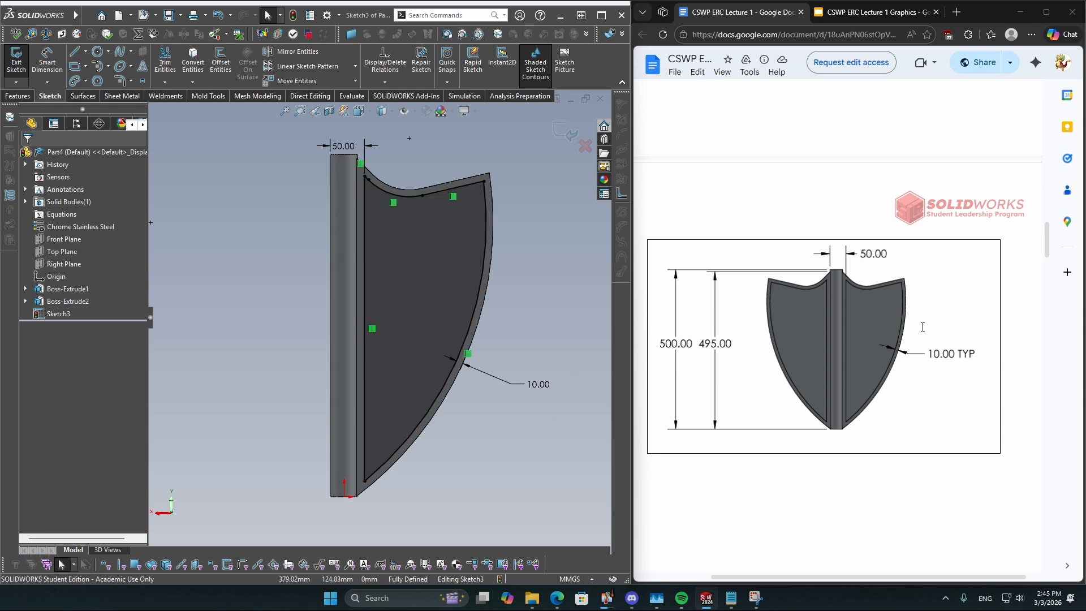
scroll(202, 143, "up", 1)
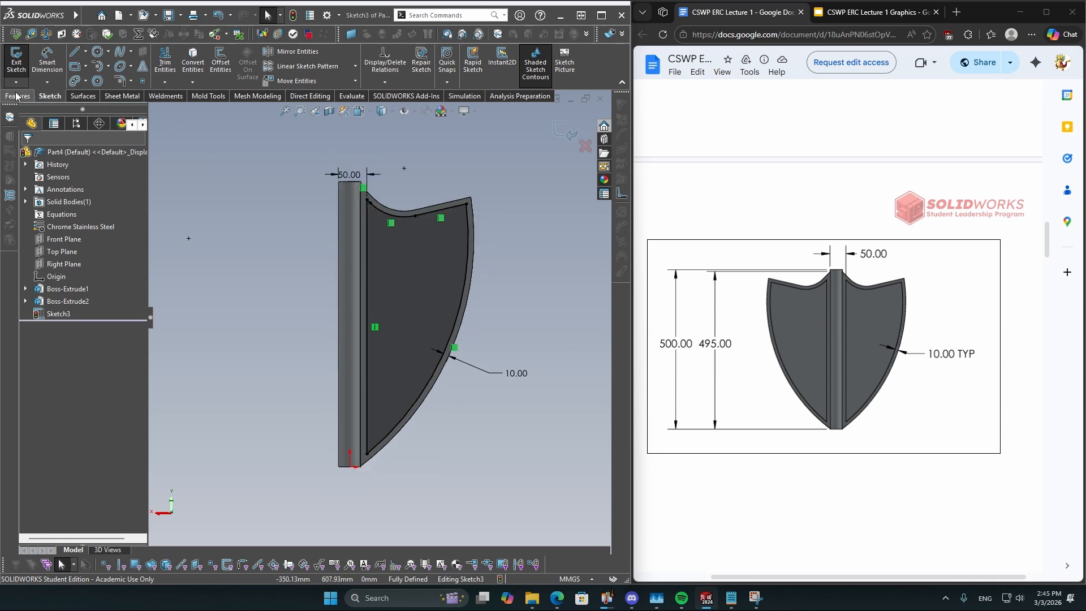
Cut-extrude the closed recess profile into the half-shield as a blind cut 10 mm deep
left_click(17, 96)
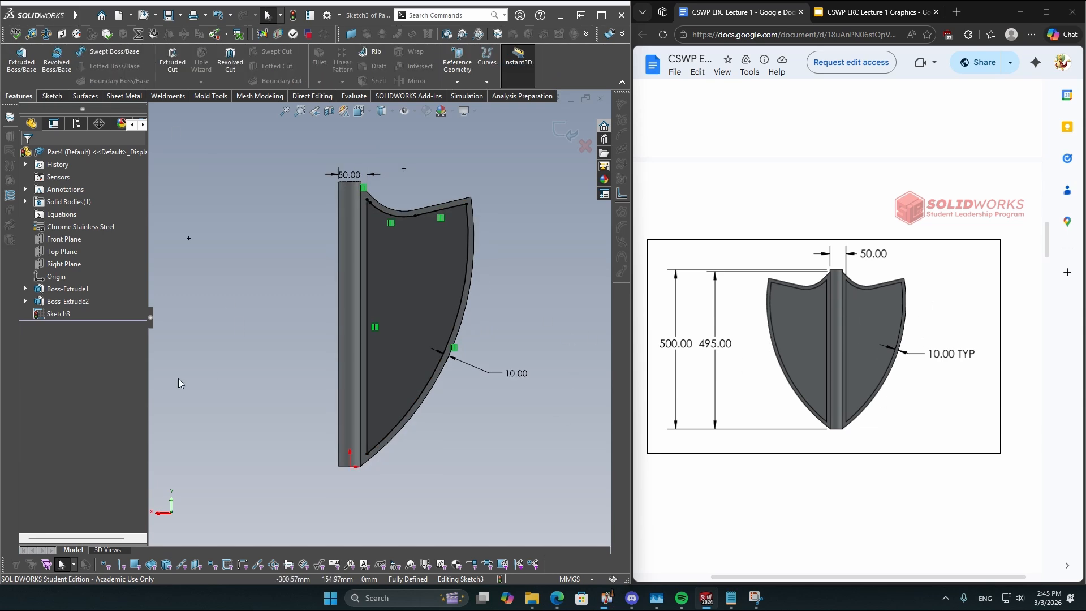
left_click(174, 65)
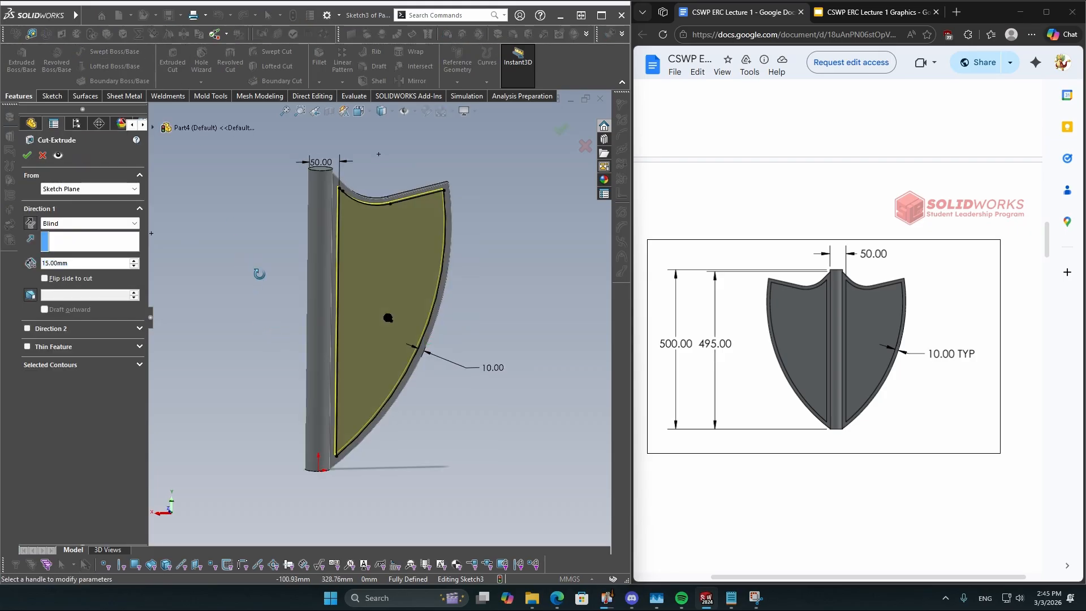
scroll(816, 376, "down", 10)
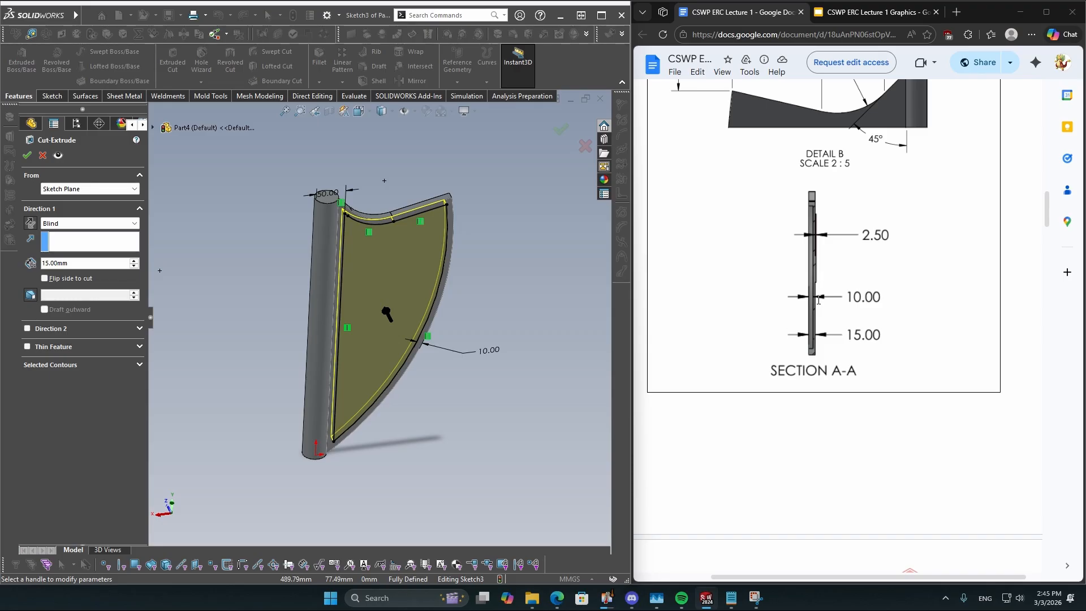
double_click(67, 264)
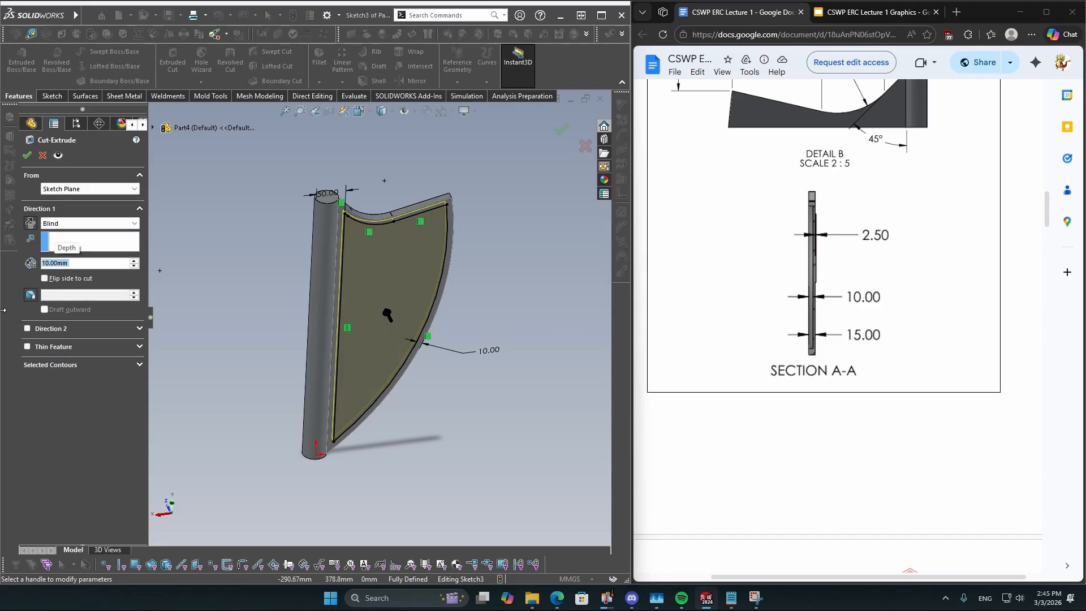
key("Return")
scroll(398, 300, "down", 5)
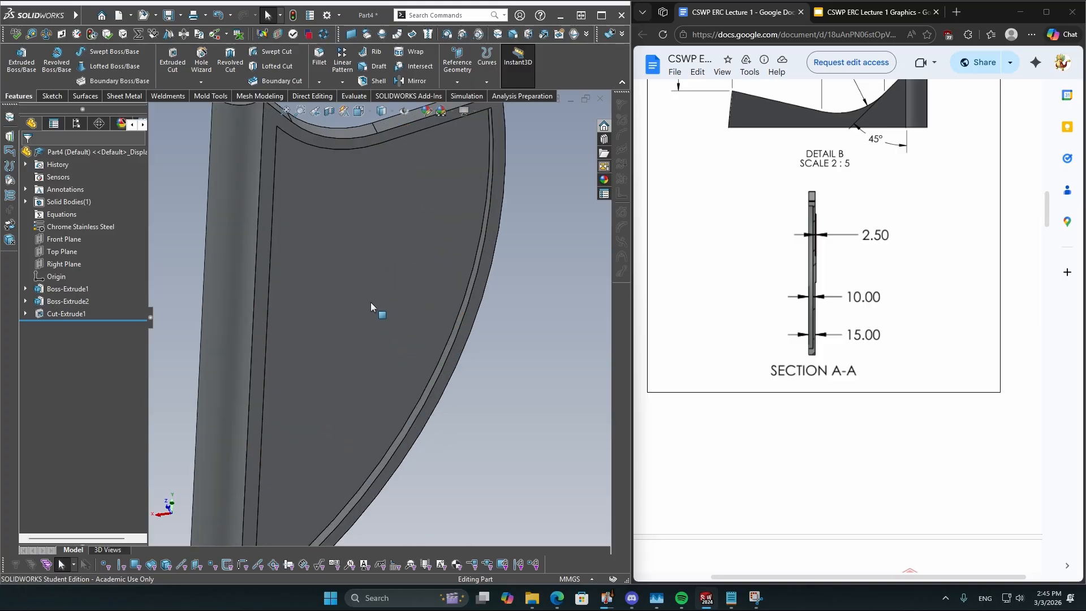
middle_click_drag(371, 302, 267, 294)
scroll(331, 344, "up", 4)
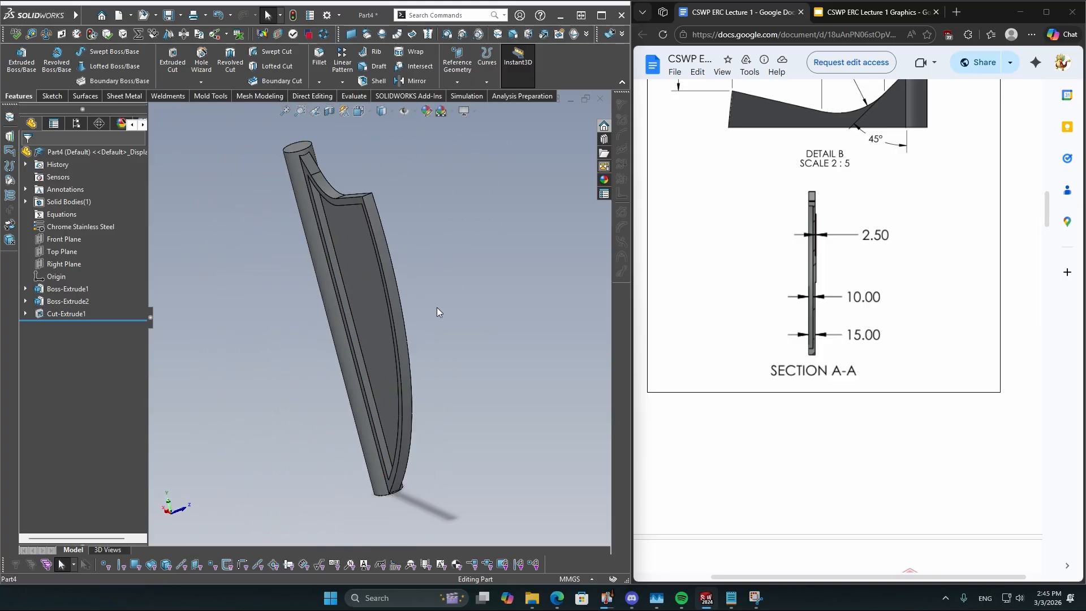
mouse_move(437, 307)
middle_mouse_down()
mouse_move(371, 337)
mouse_move(418, 317)
middle_mouse_up()
Start a new sketch on the half-shield's flat front face, opposite the recess, for the slanted stripe
scroll(911, 317, "up", 10)
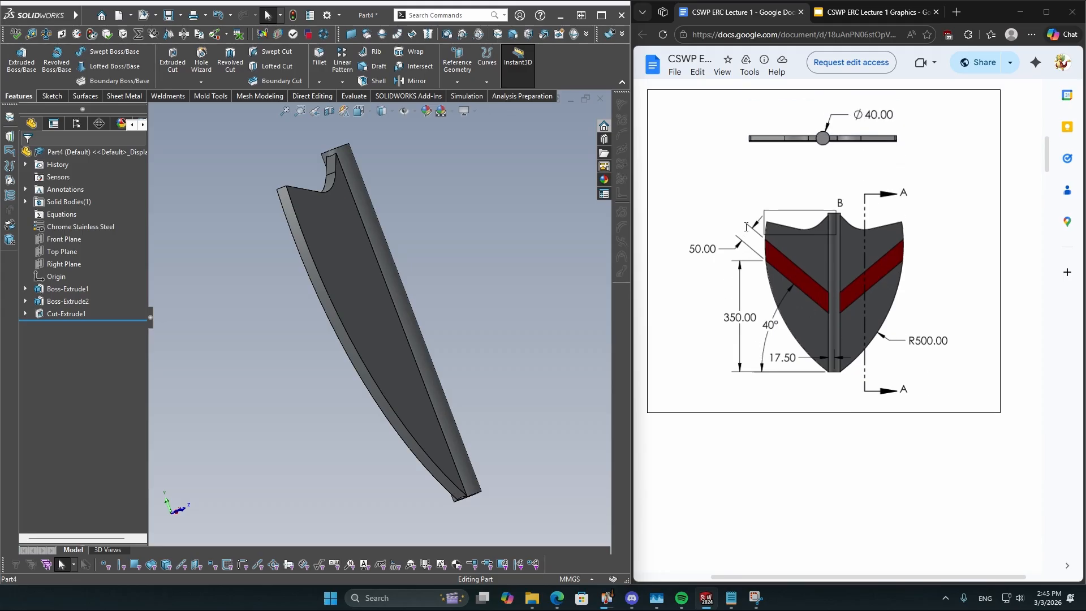
middle_click_drag(449, 262, 305, 267)
key("space")
left_click(320, 372)
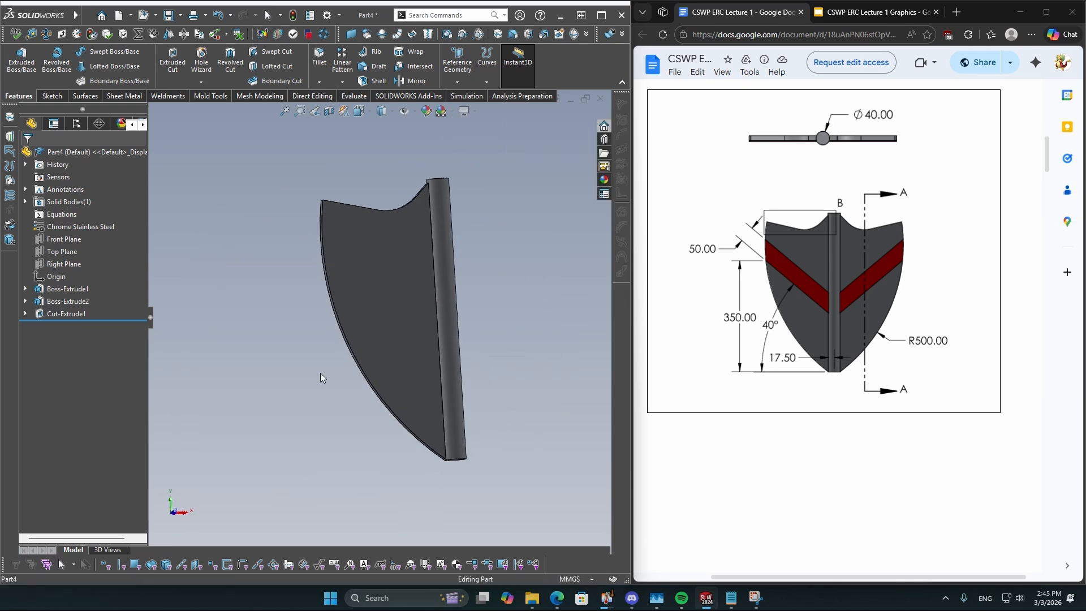
left_click(382, 285)
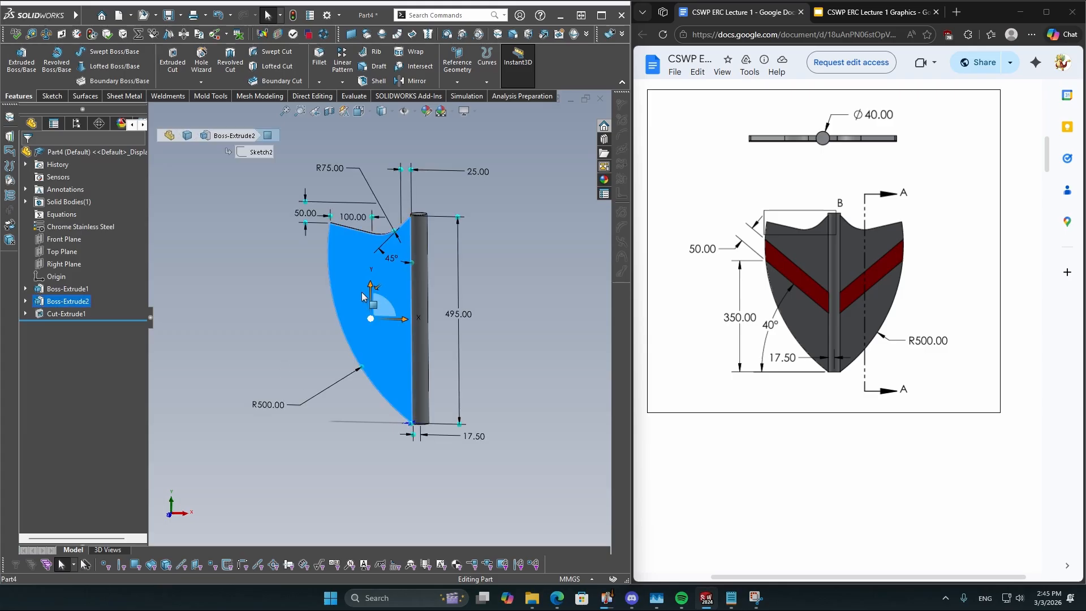
left_click(50, 97)
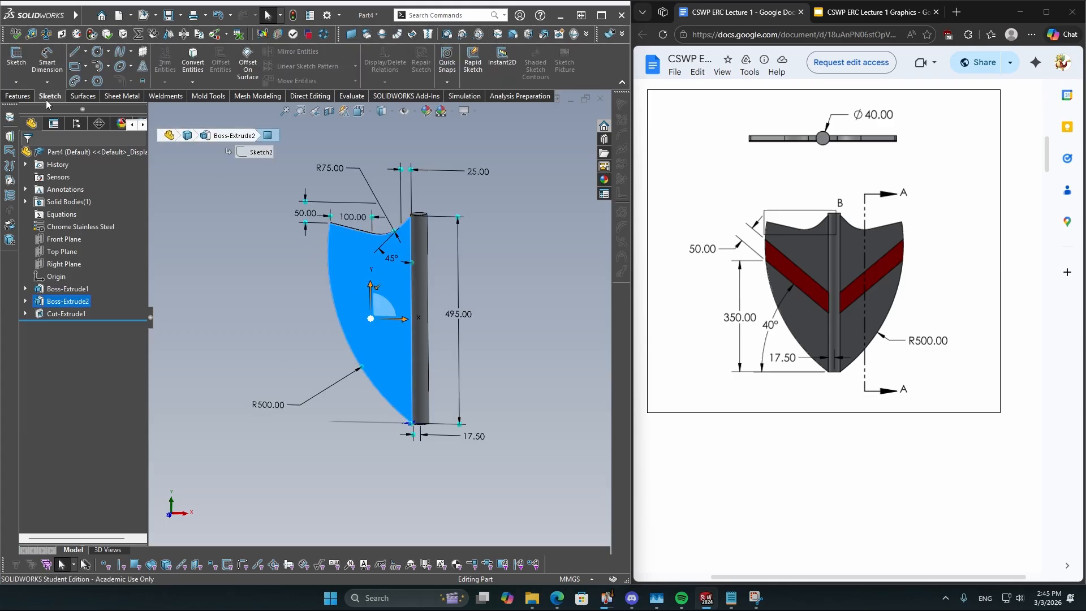
left_click(16, 56)
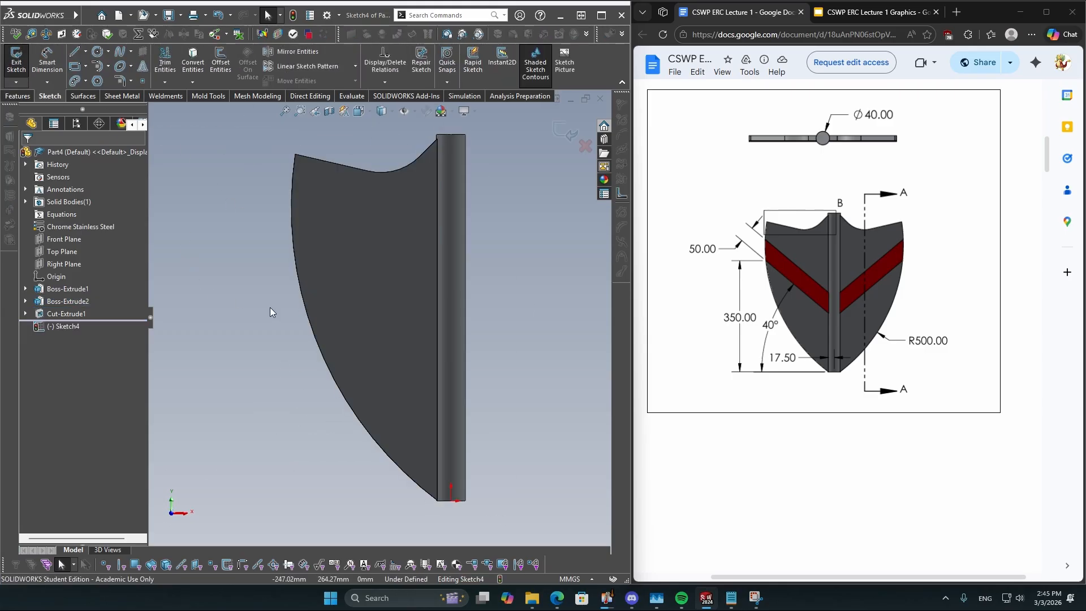
Sketch the stripe: a slanted line about 236 mm long from the outer arc to the rod's centre, about 60 mm straight down, and a parallel line back
left_click(74, 52)
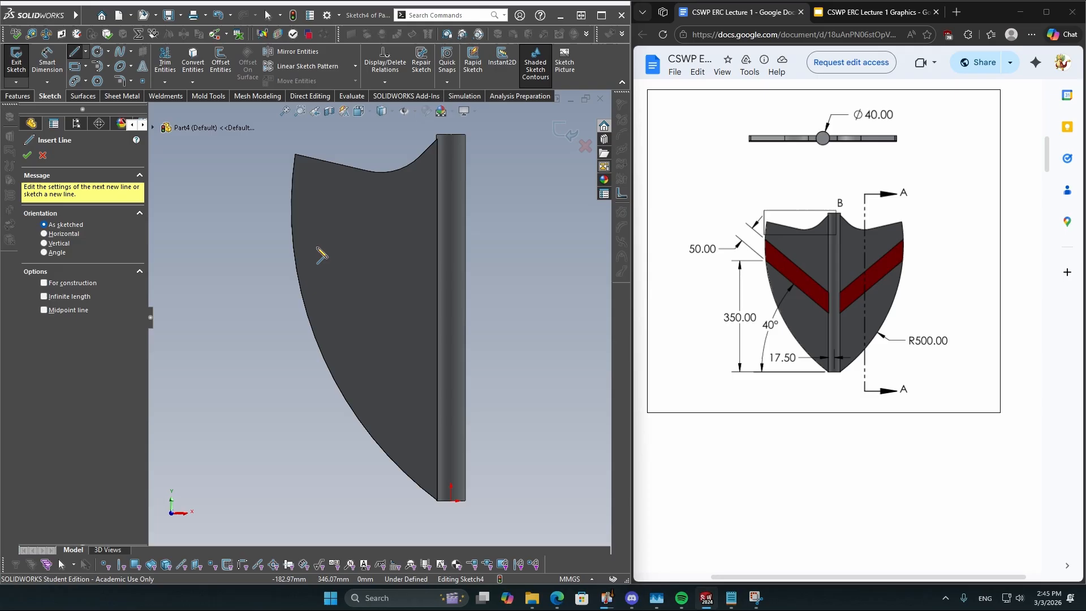
left_click(293, 226)
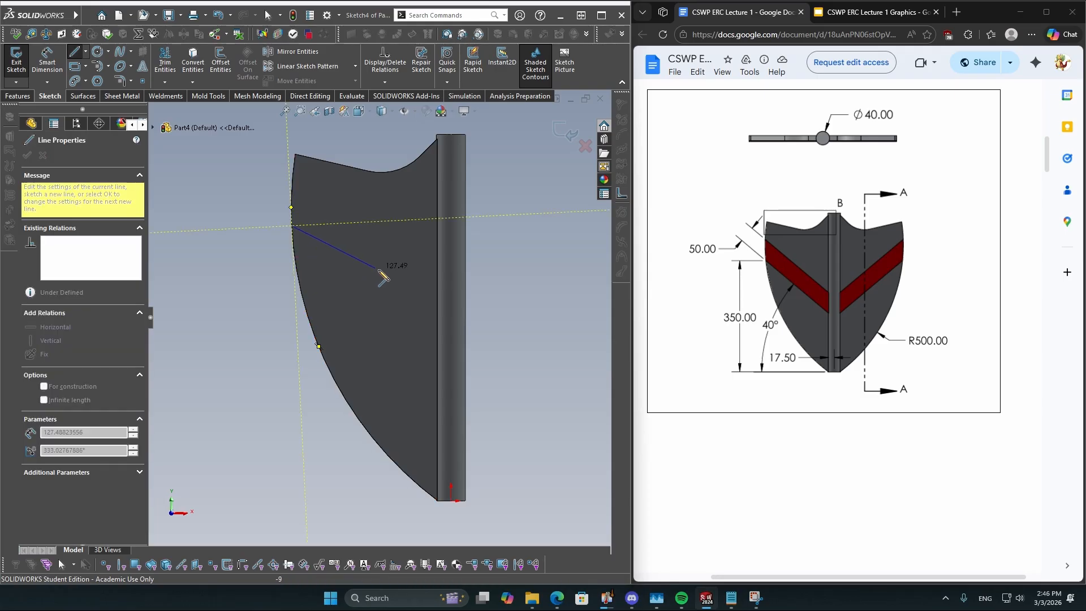
left_click(451, 293)
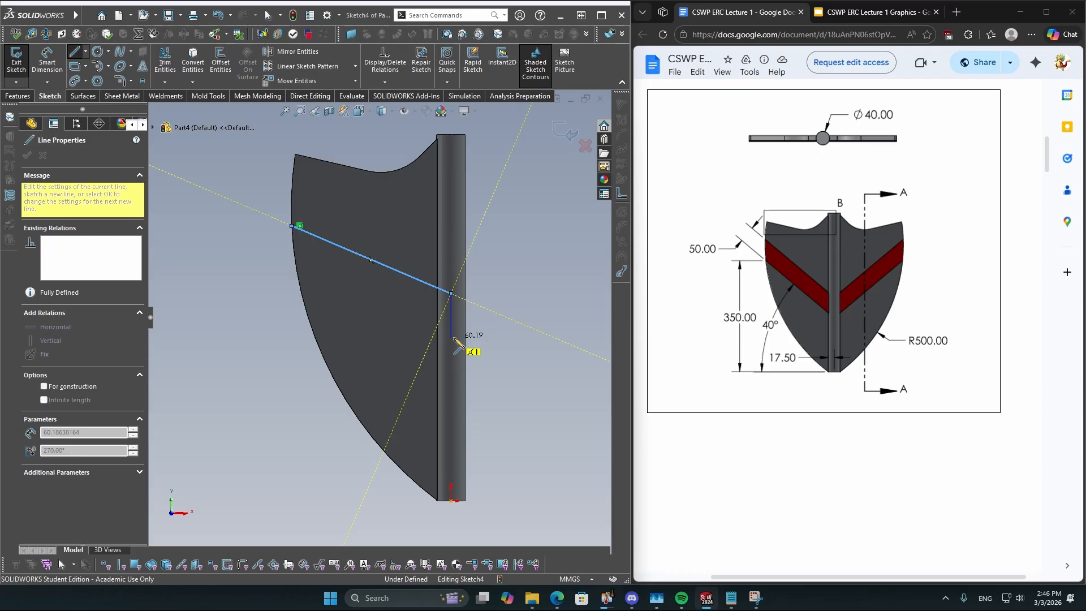
left_click(451, 337)
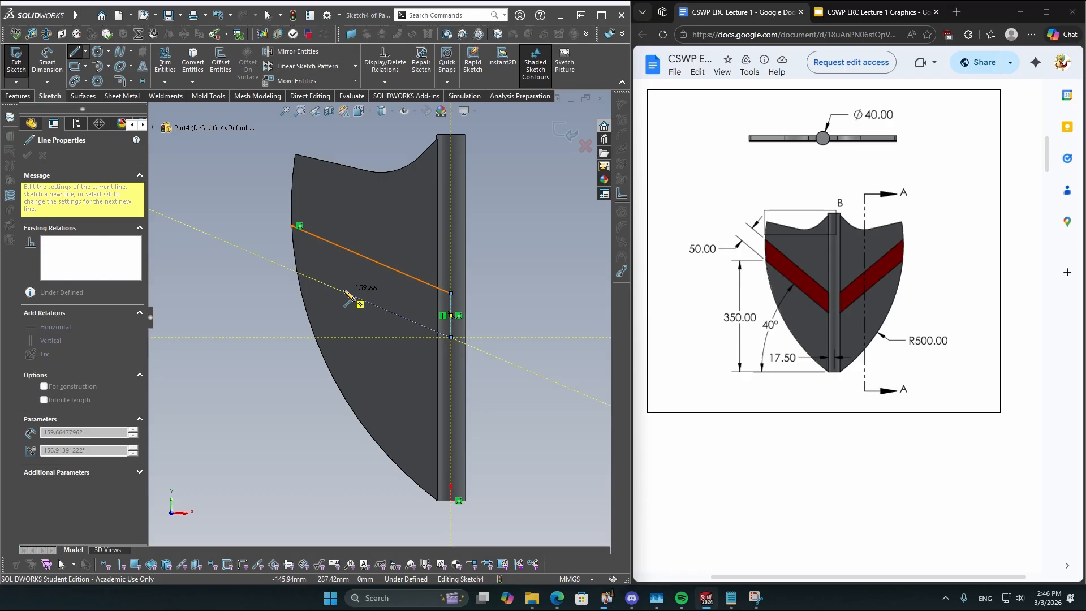
left_click(298, 273)
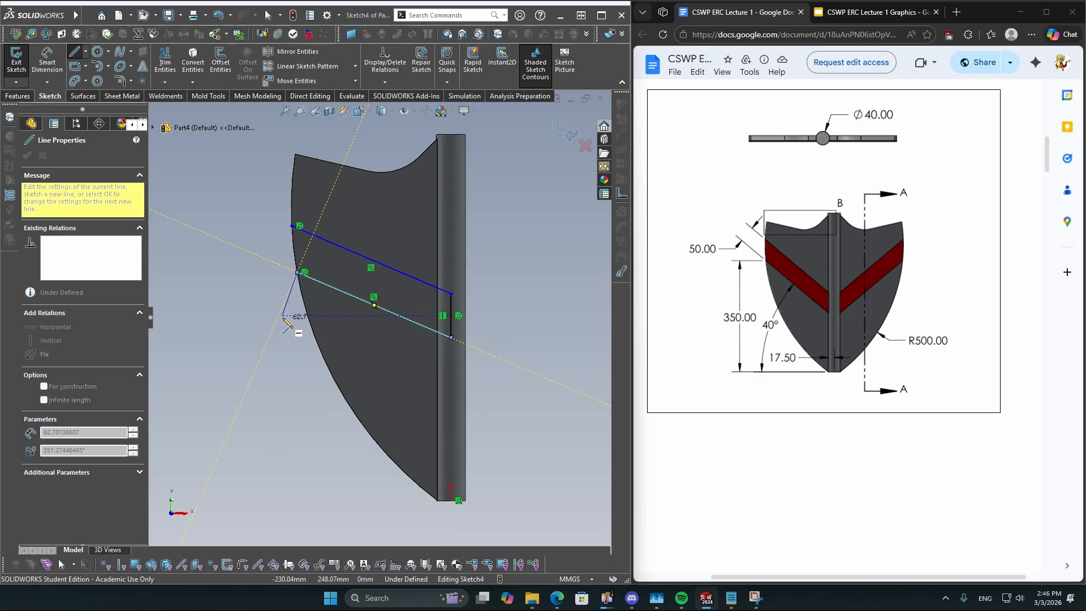
key("Escape")
Check the parallel relation between the stripe's two slanted lines
scroll(398, 283, "down", 6)
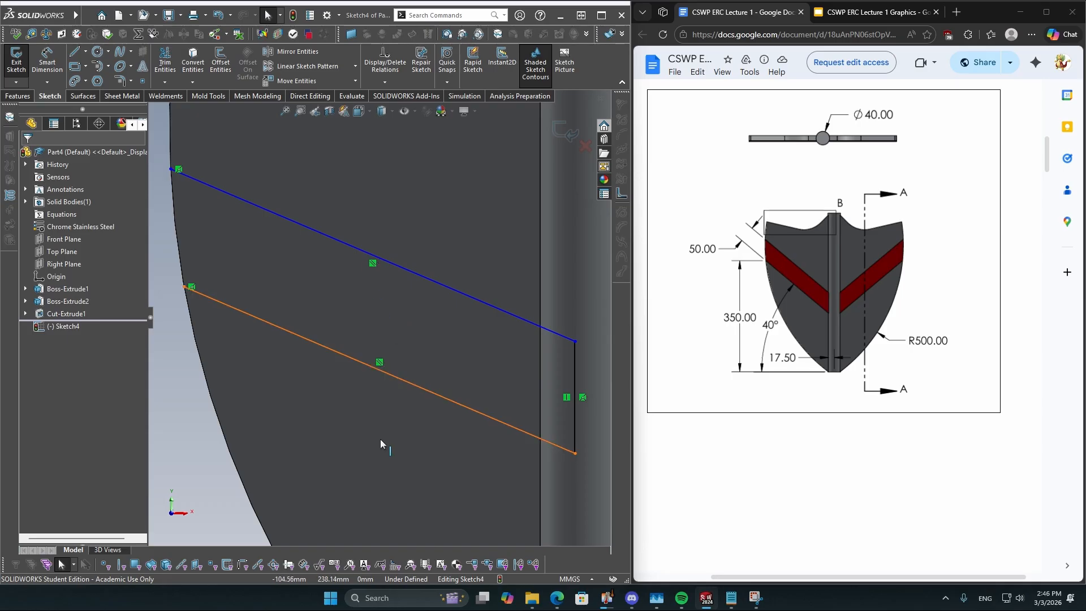
scroll(381, 443, "up", 4)
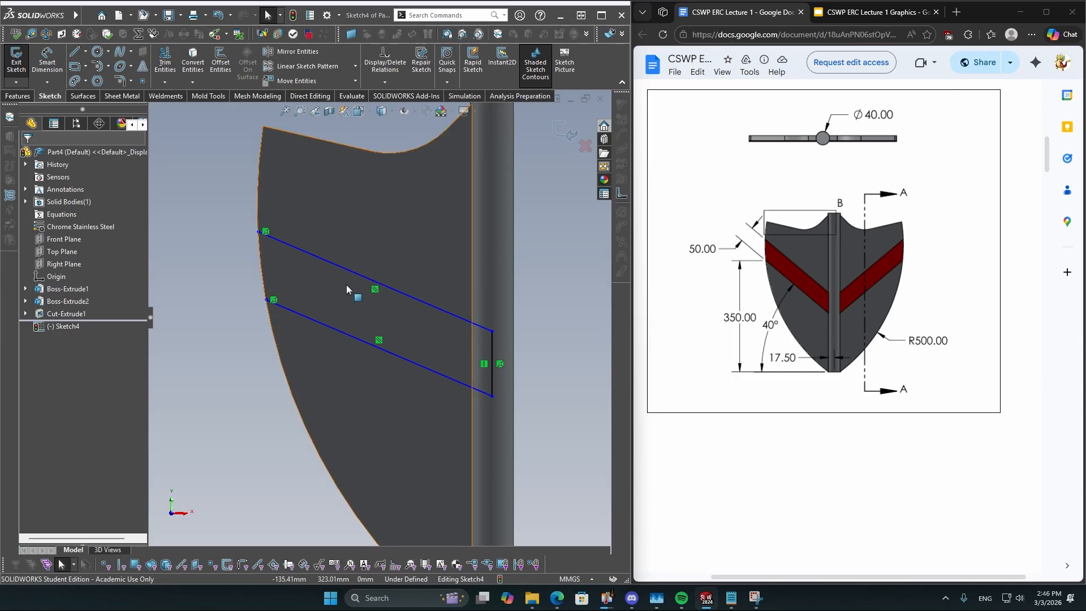
left_click(329, 266)
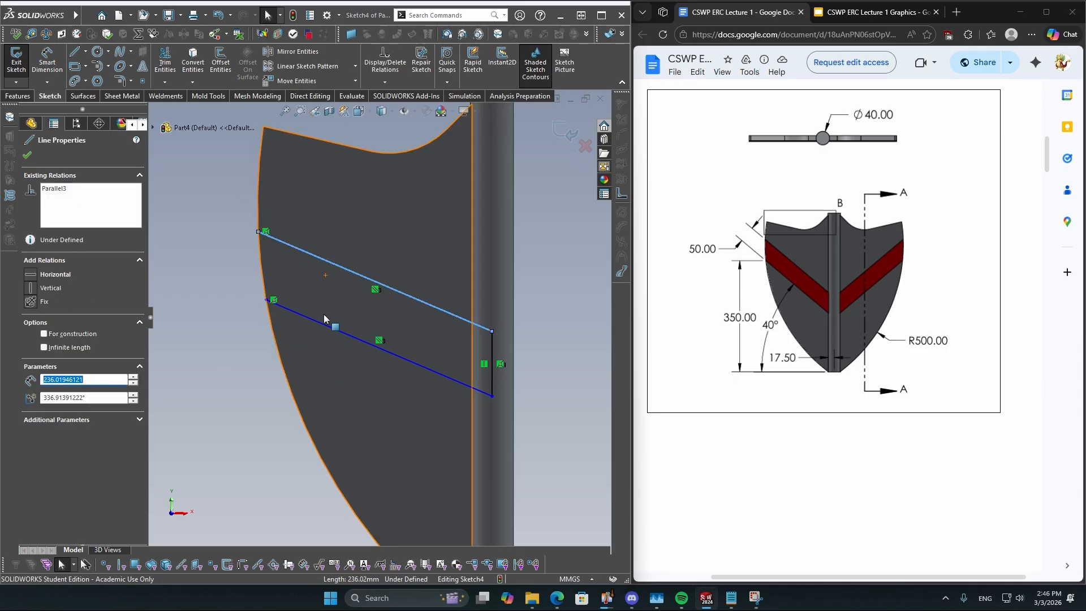
left_click(322, 324, "ctrl")
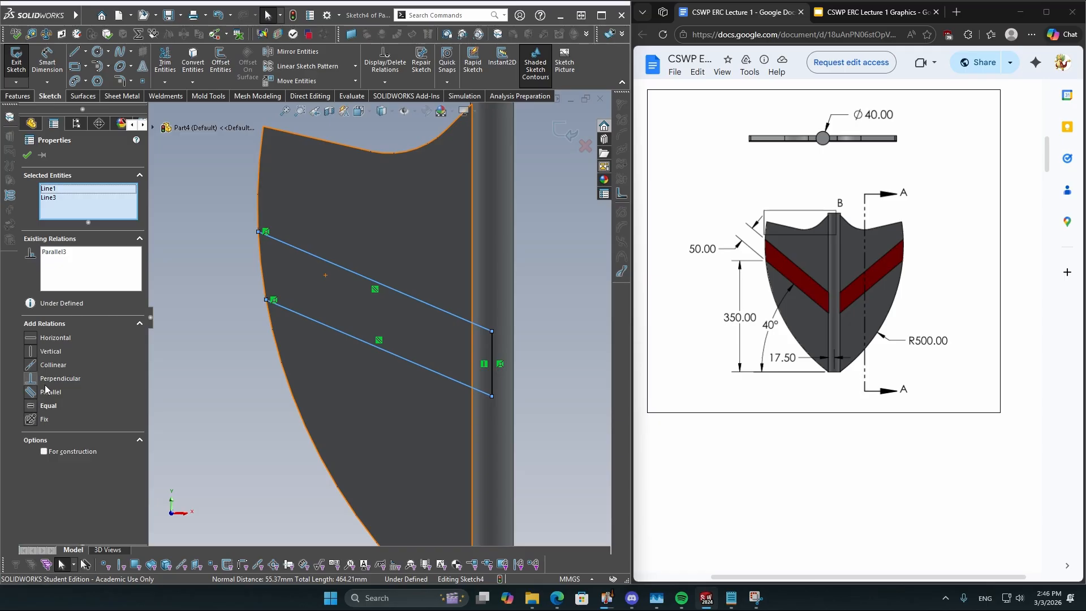
left_click(240, 440)
scroll(451, 417, "up", 2)
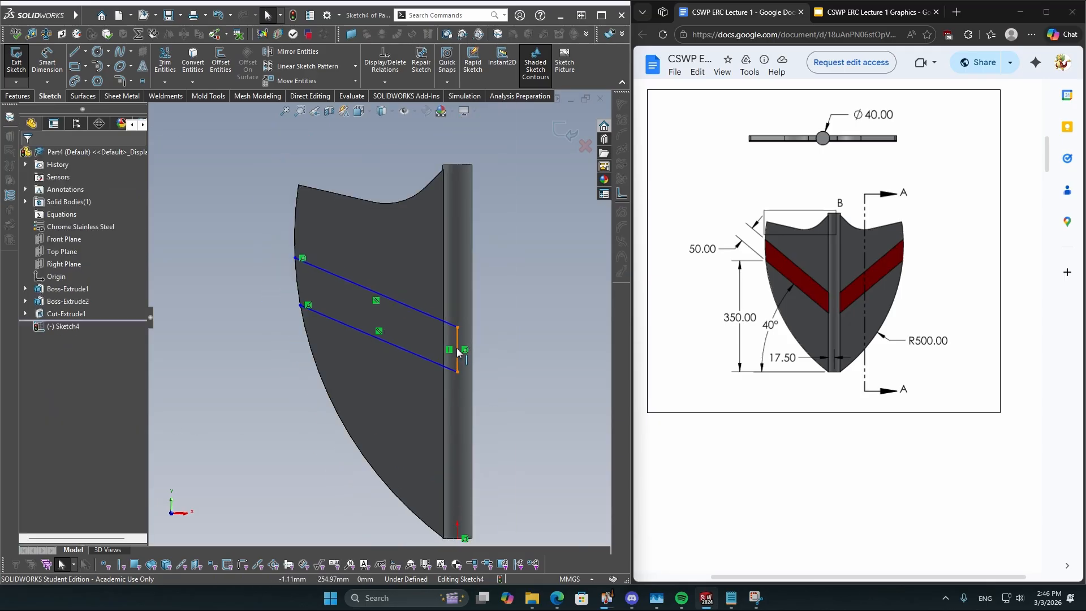
Make the stripe's short vertical line on the rod coincident with the origin
left_click(457, 367)
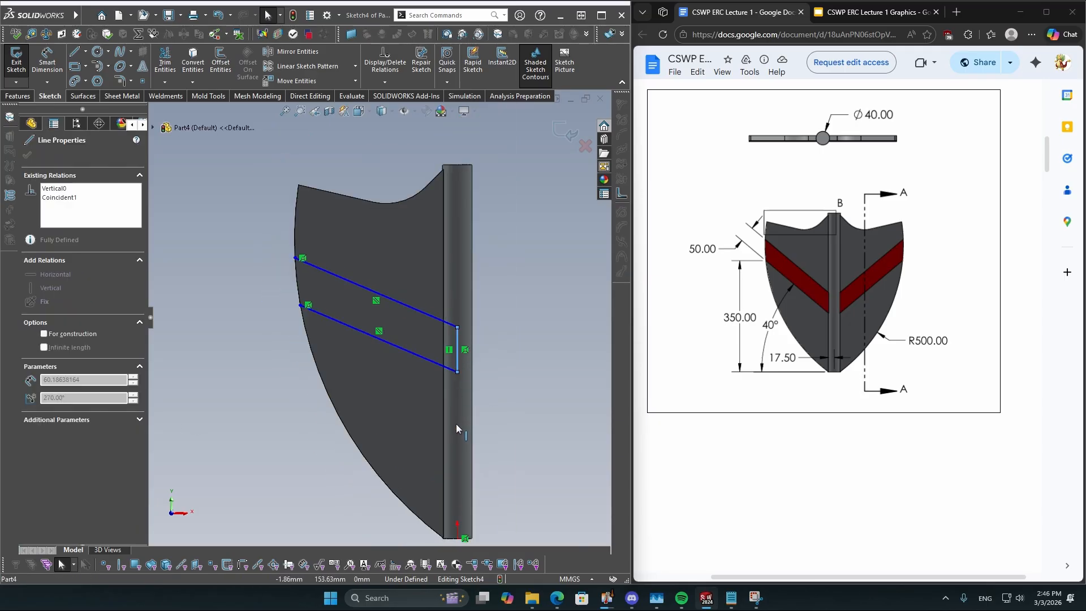
key("Escape")
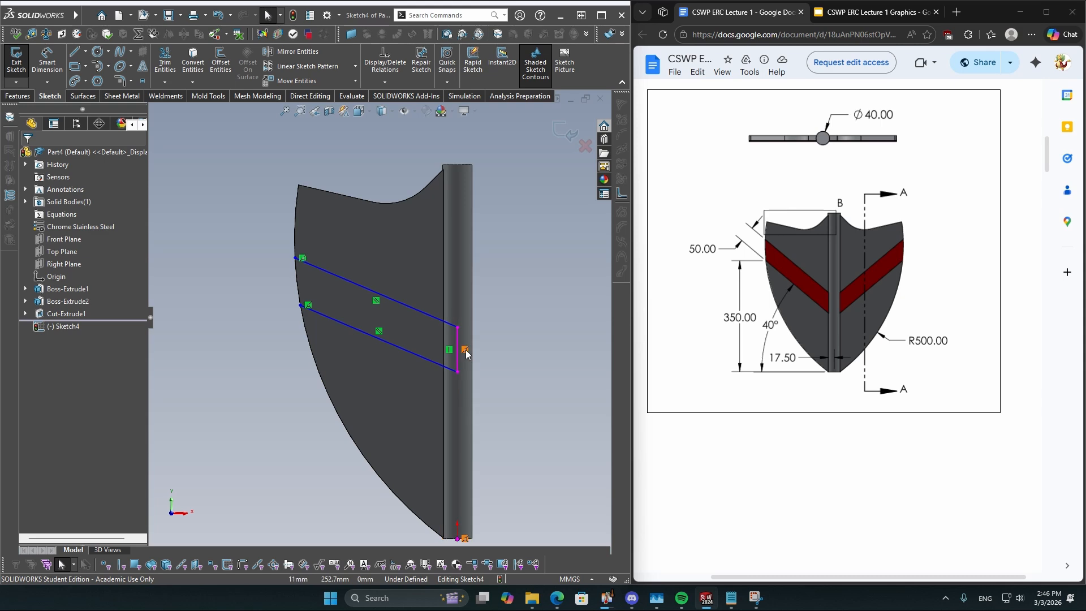
scroll(511, 456, "up", 3)
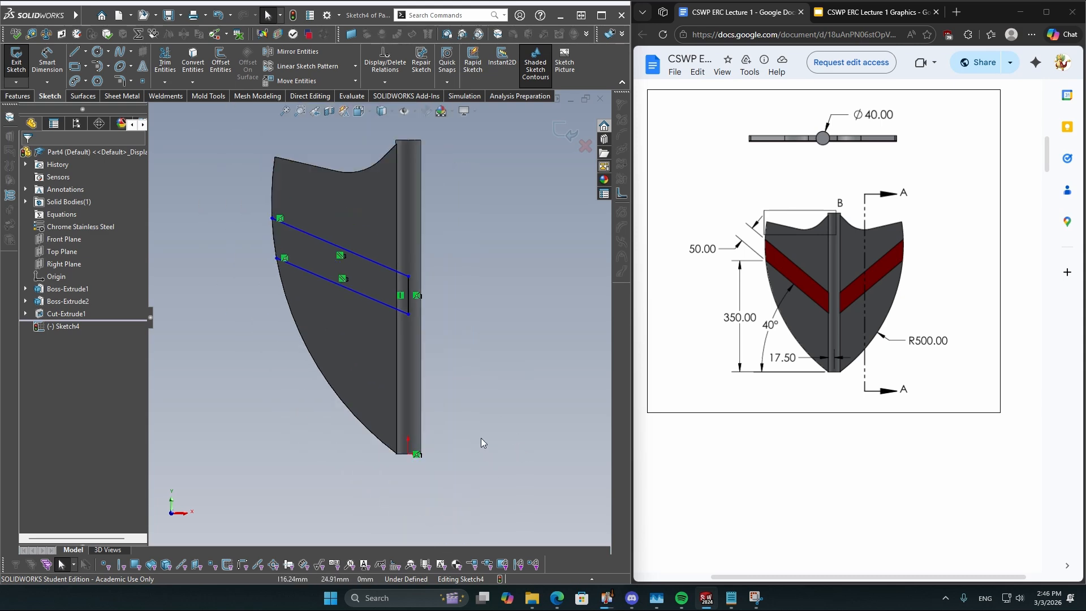
scroll(413, 336, "down", 2)
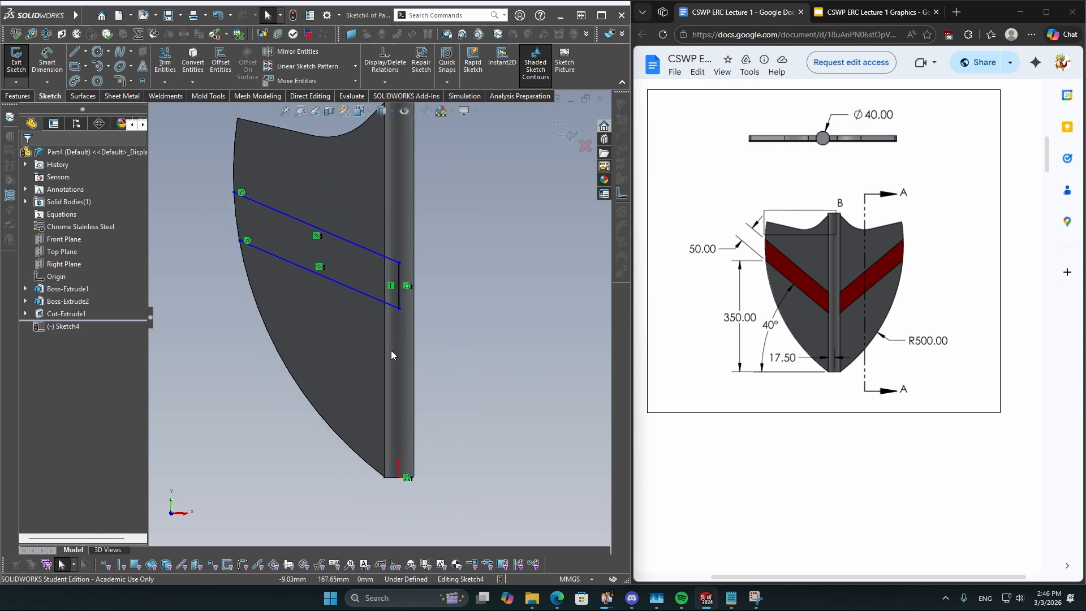
left_click(400, 306)
scroll(396, 469, "down", 2)
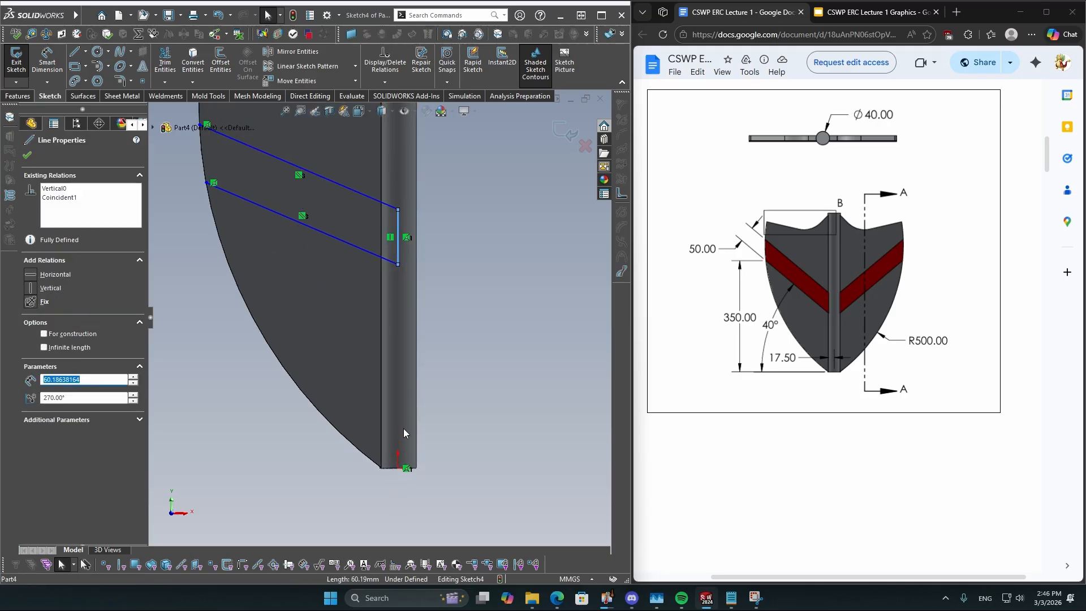
left_click(406, 461, "ctrl")
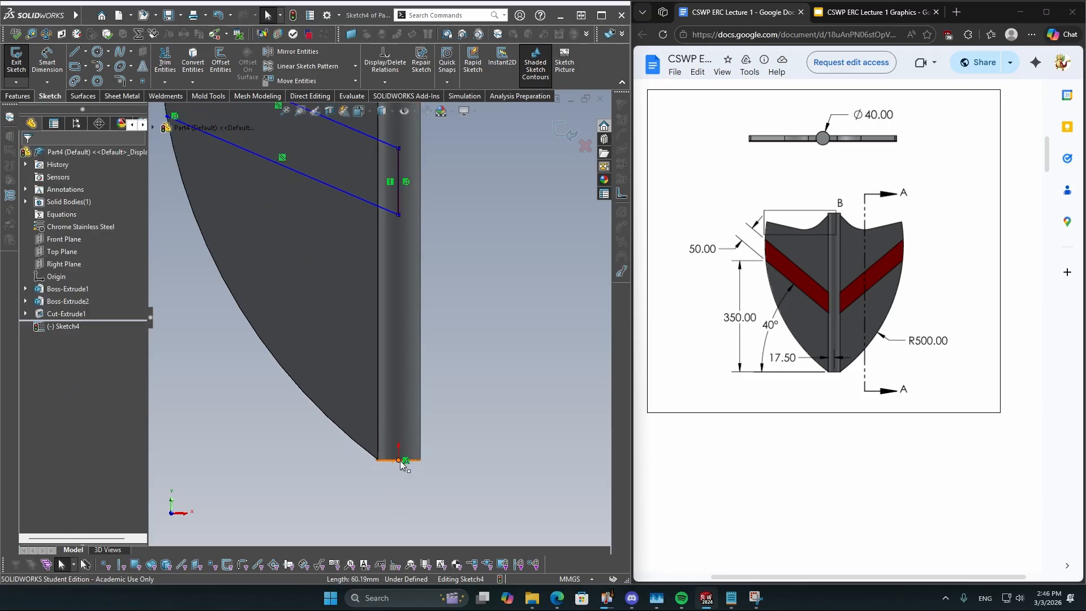
left_click(48, 353)
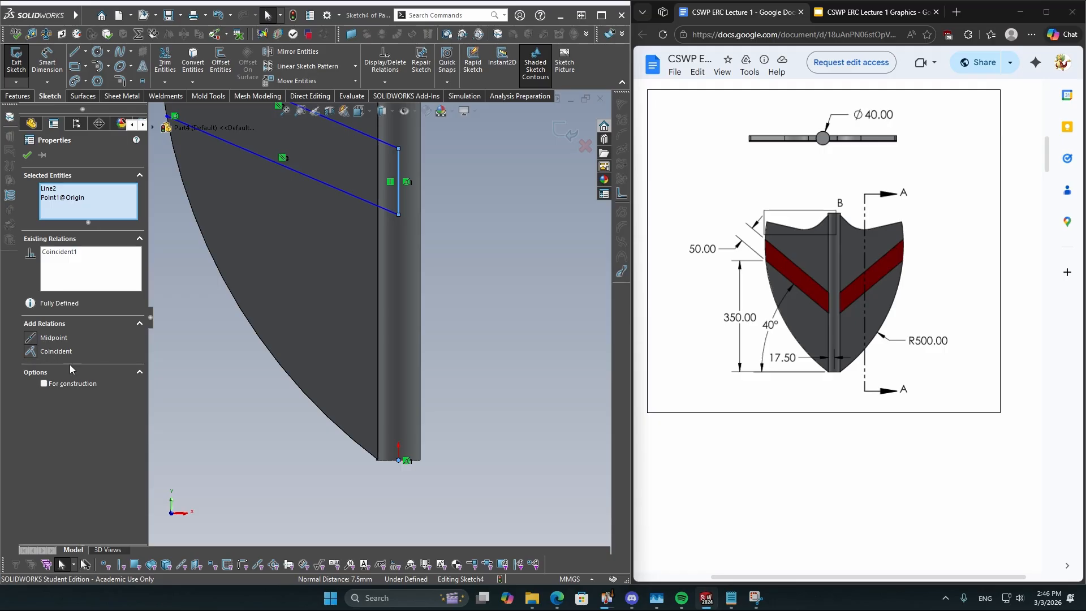
left_click(363, 499)
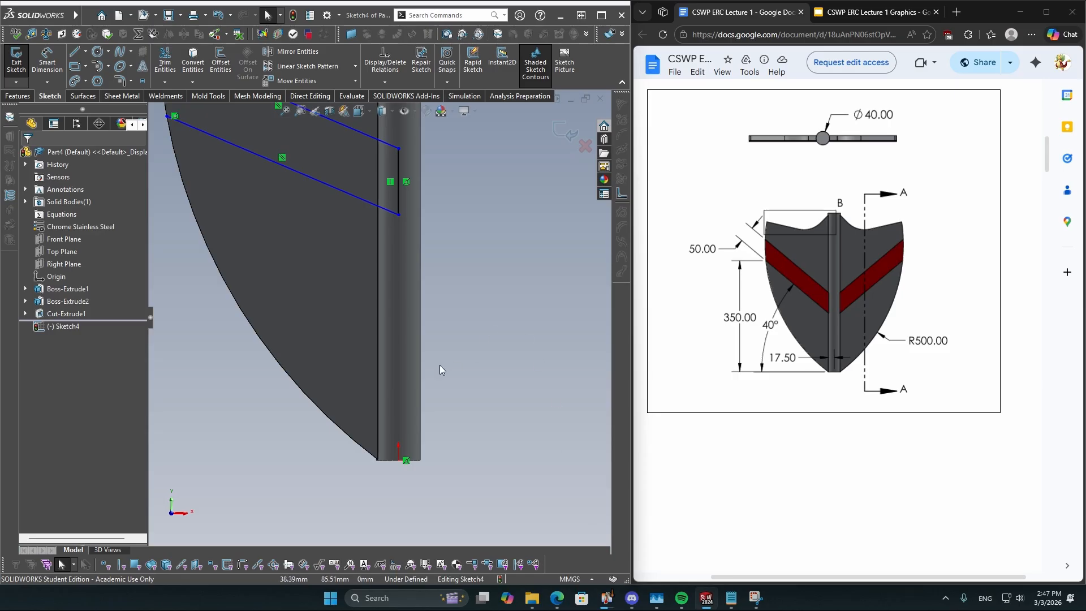
Dimension the perpendicular distance between the stripe's two parallel slanted lines as 50 mm
scroll(378, 318, "up", 3)
scroll(328, 249, "up", 1)
scroll(332, 213, "down", 1)
scroll(334, 211, "up", 1)
scroll(335, 211, "down", 2)
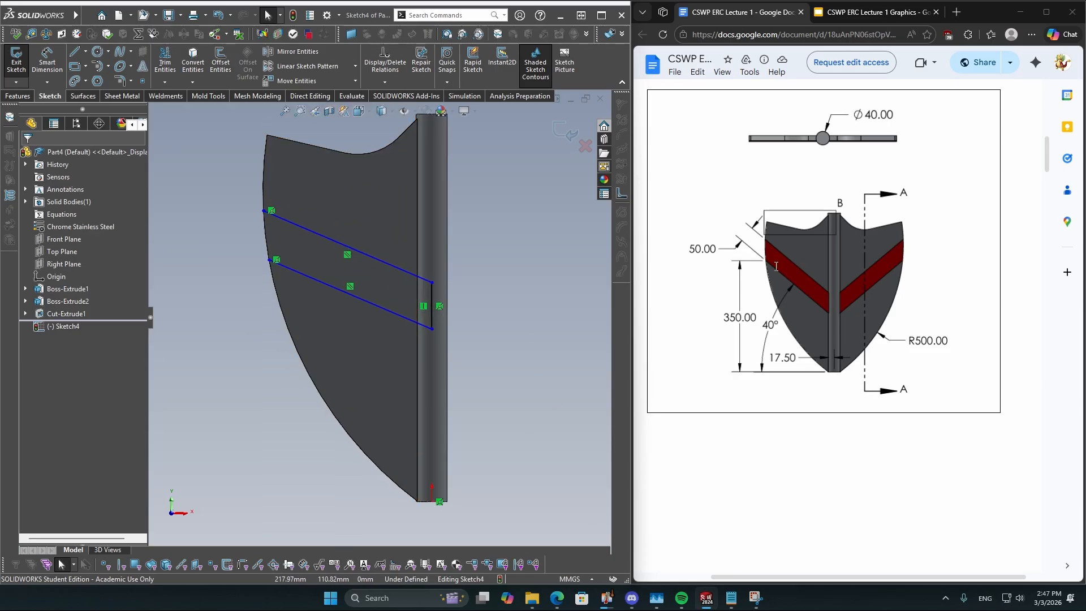
key("s")
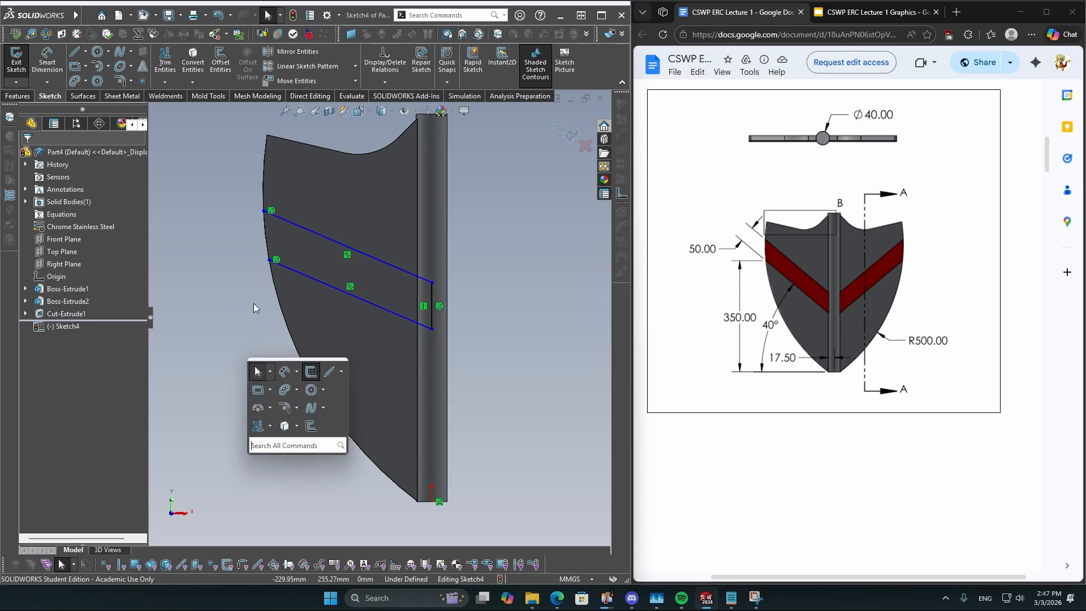
left_click(215, 276)
key("d")
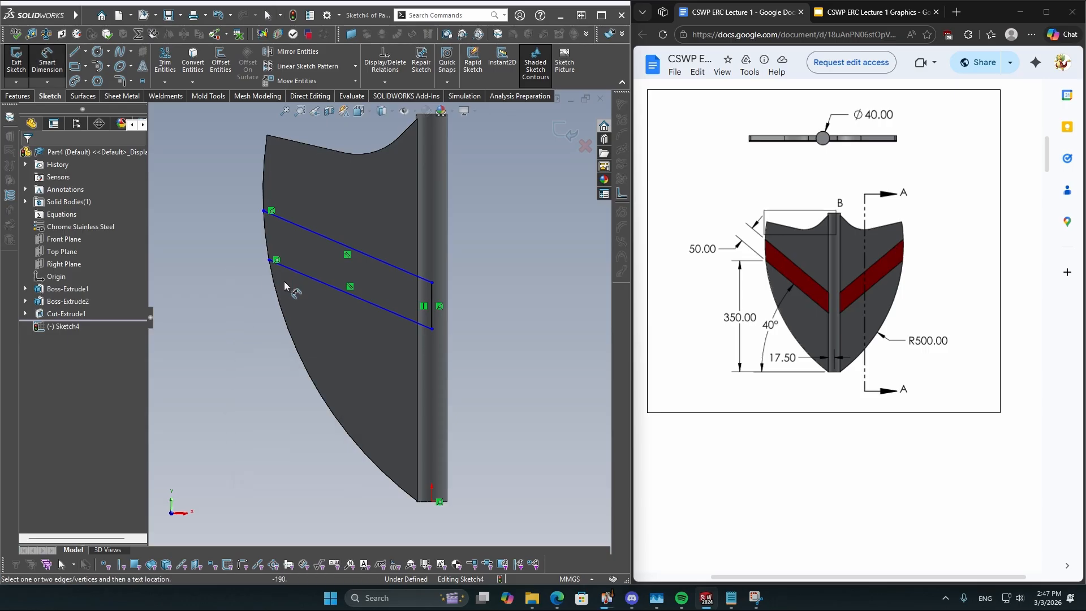
left_click(300, 273)
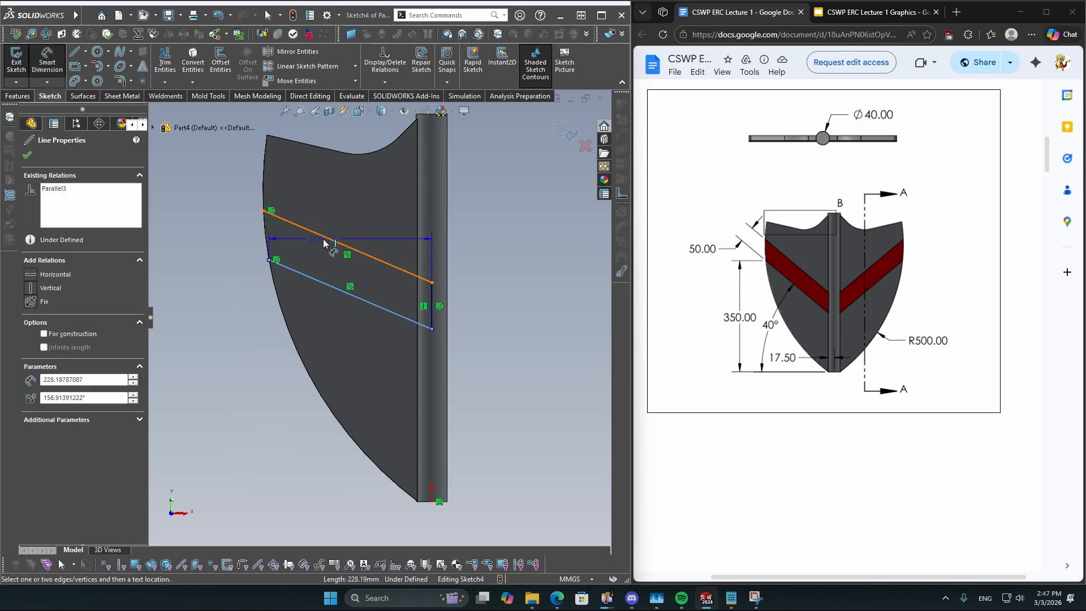
left_click(324, 243)
left_click(249, 230)
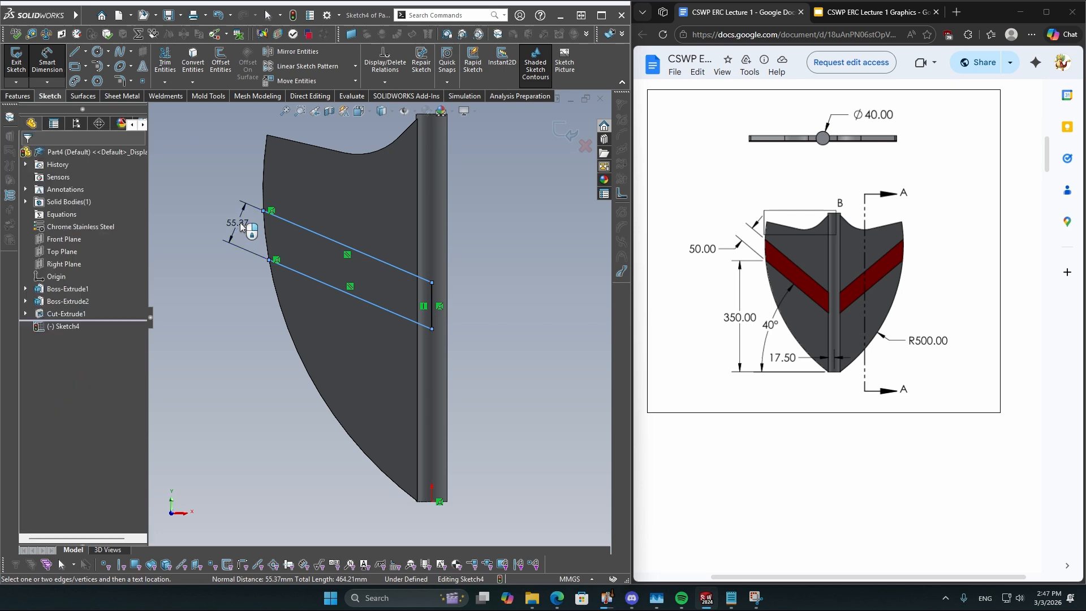
type("50")
key("Return")
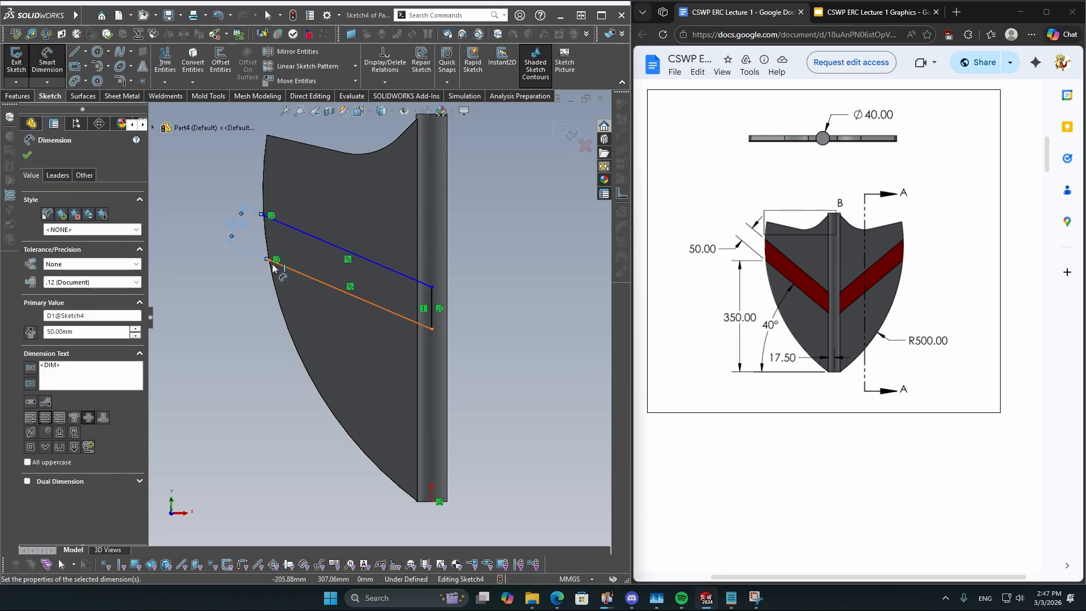
Dimension the vertical height from the origin to the lower slanted line's outer endpoint as 350 mm
left_click(267, 260)
scroll(460, 541, "down", 4)
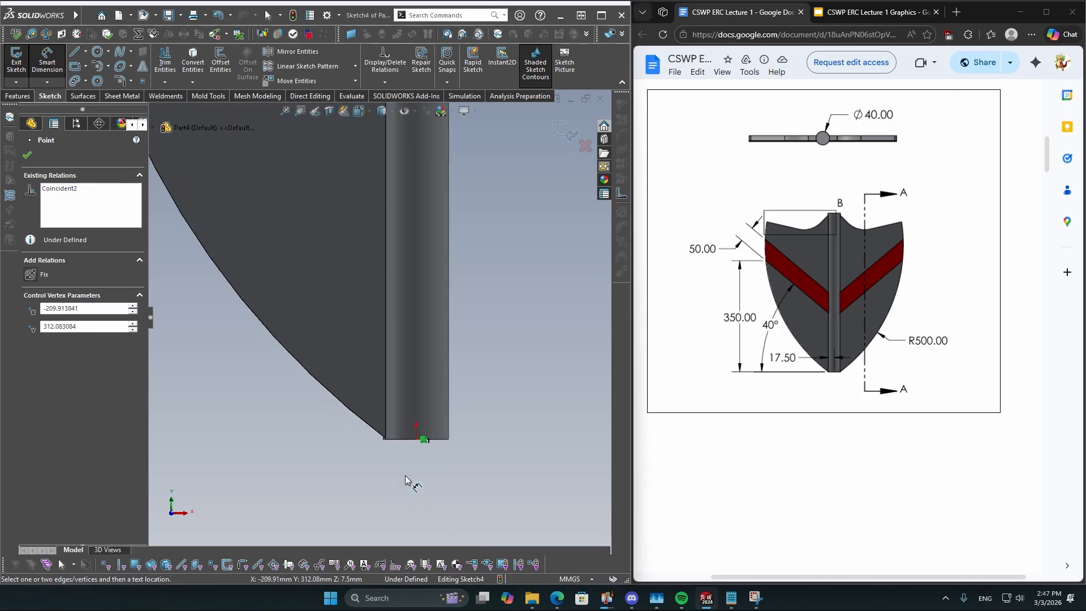
scroll(391, 454, "up", 6)
scroll(405, 361, "down", 3)
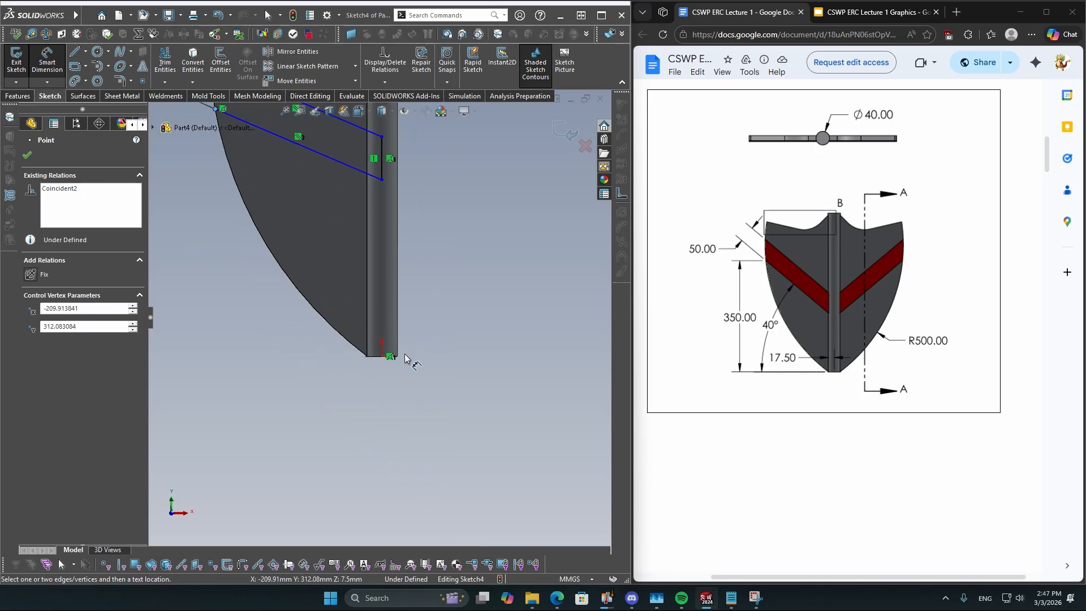
left_click(375, 353)
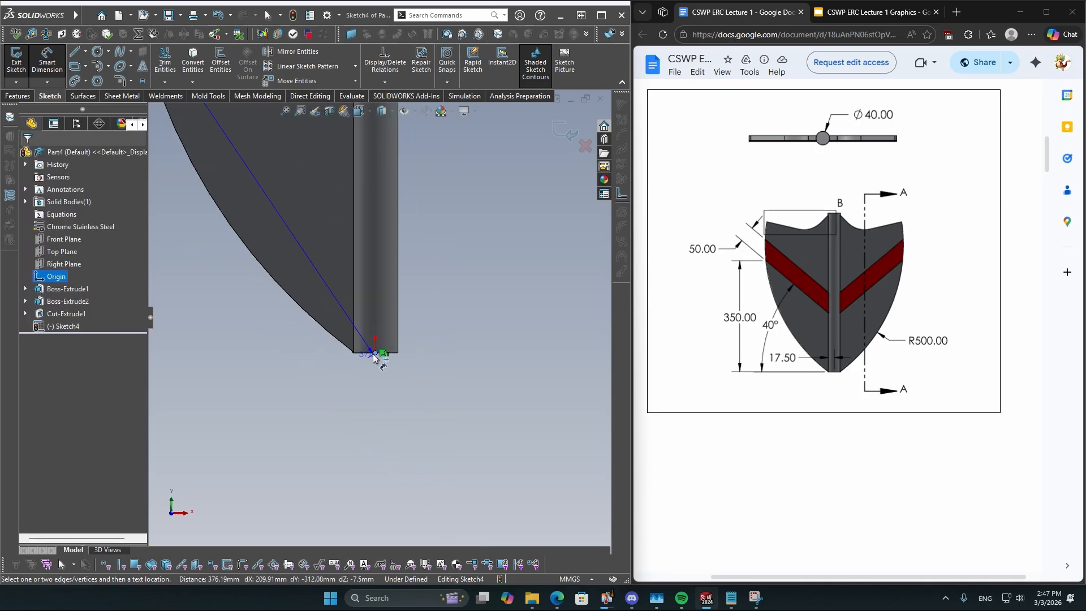
scroll(291, 310, "up", 4)
left_click(235, 234)
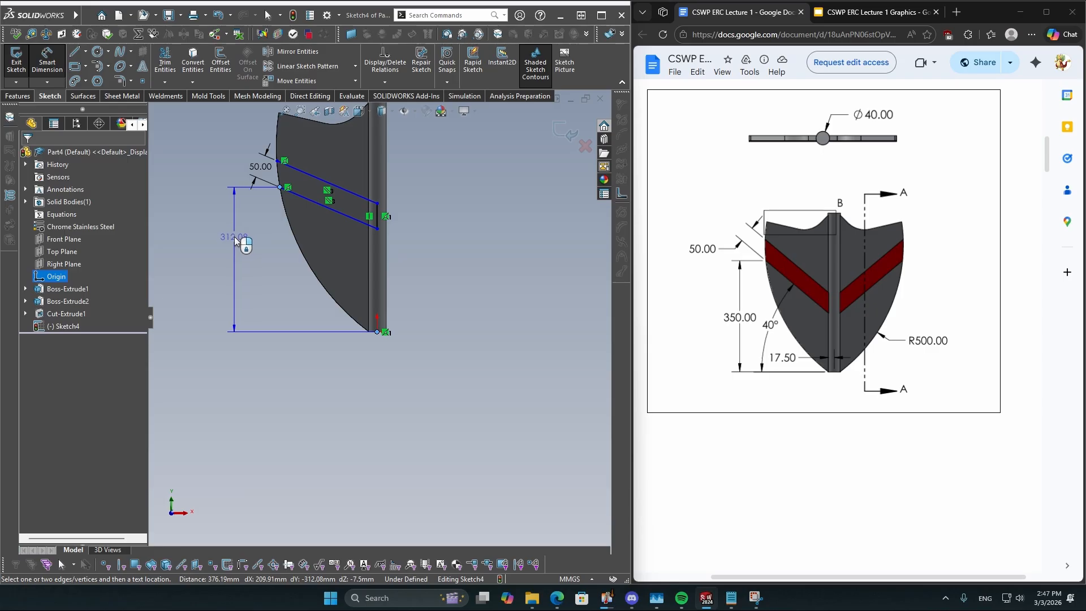
type("350")
key("Return")
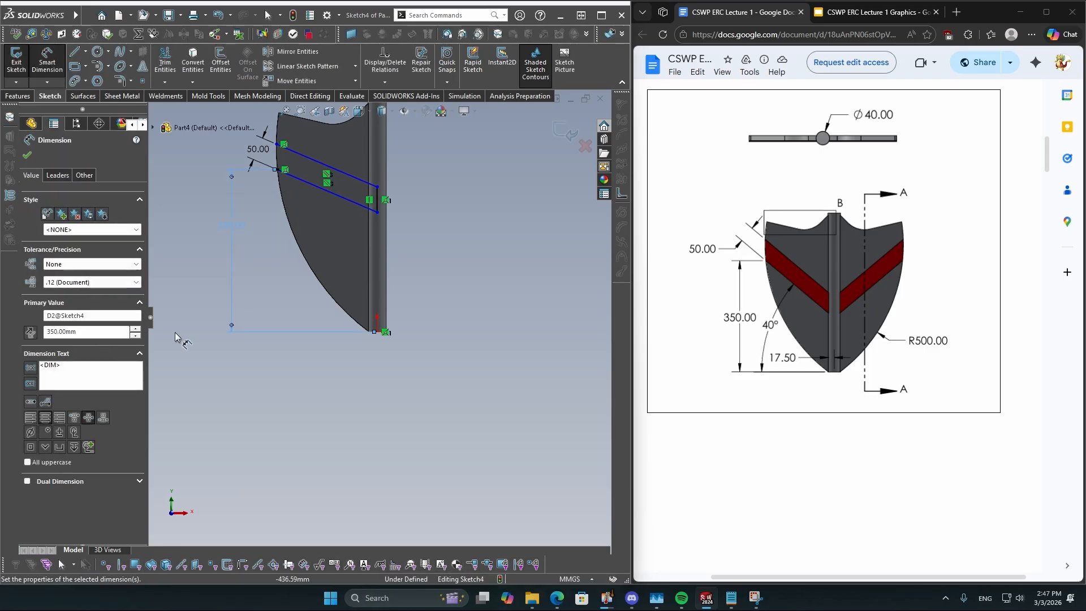
Dimension the angle between the lower slanted line and the rod's bottom edge as 40°
scroll(303, 294, "down", 2)
scroll(305, 290, "up", 4)
scroll(340, 278, "down", 3)
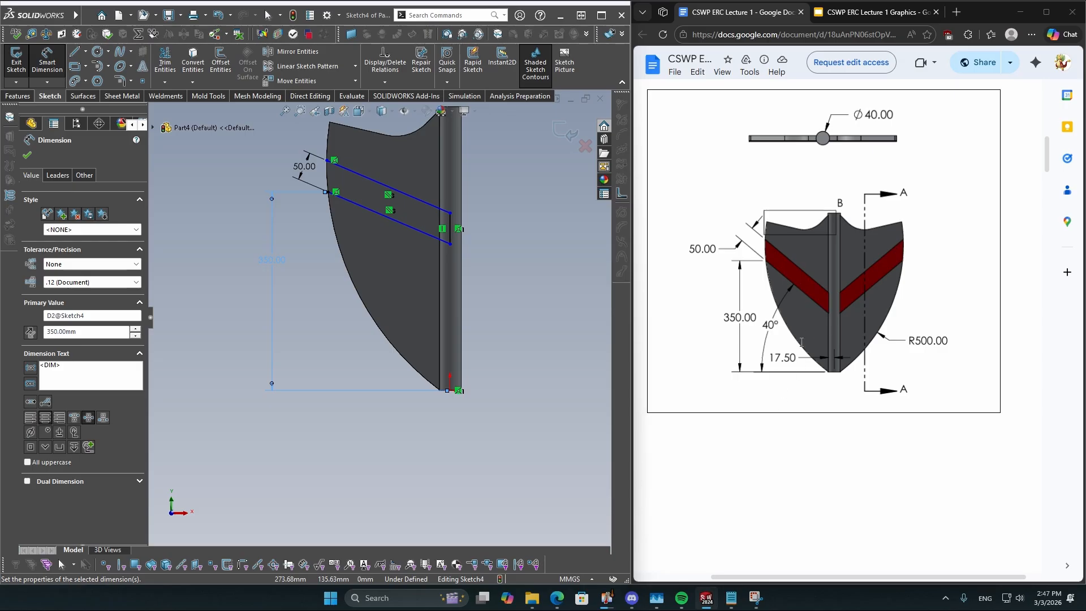
left_click(373, 211)
scroll(452, 390, "down", 3)
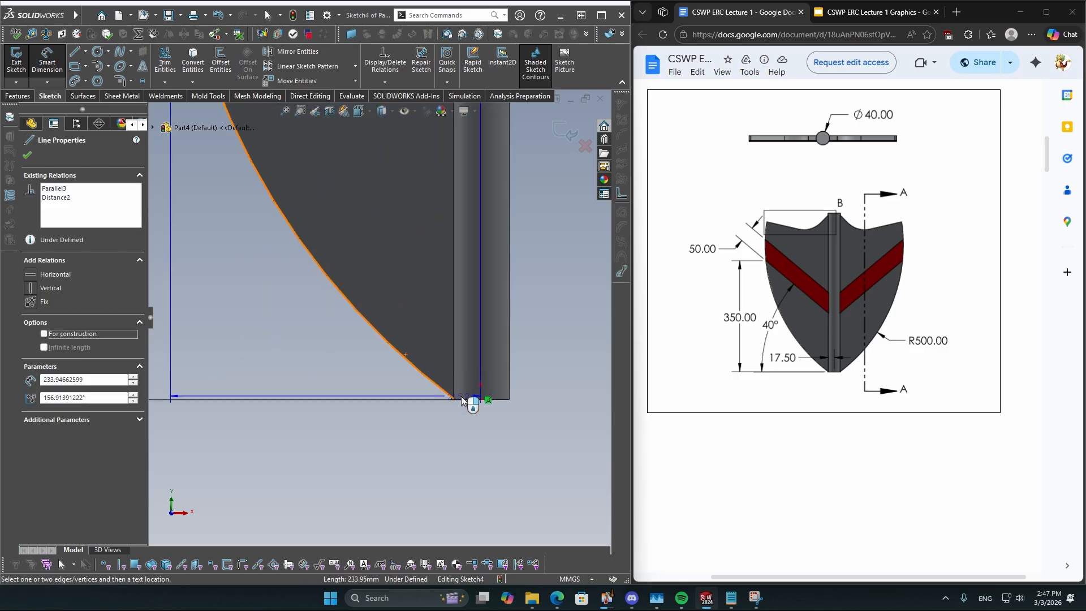
left_click(461, 397)
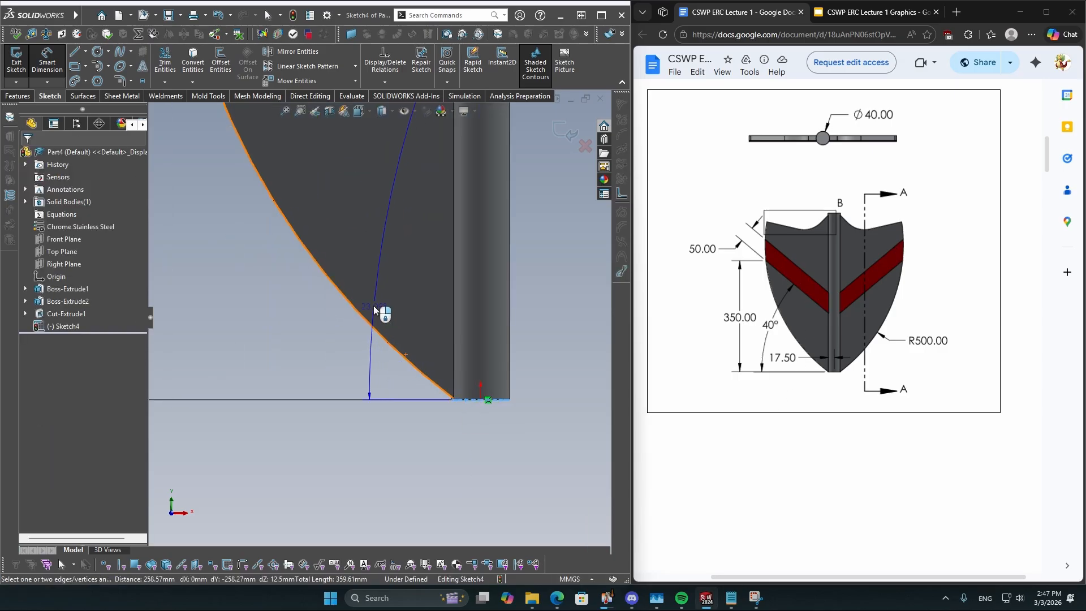
scroll(374, 310, "up", 4)
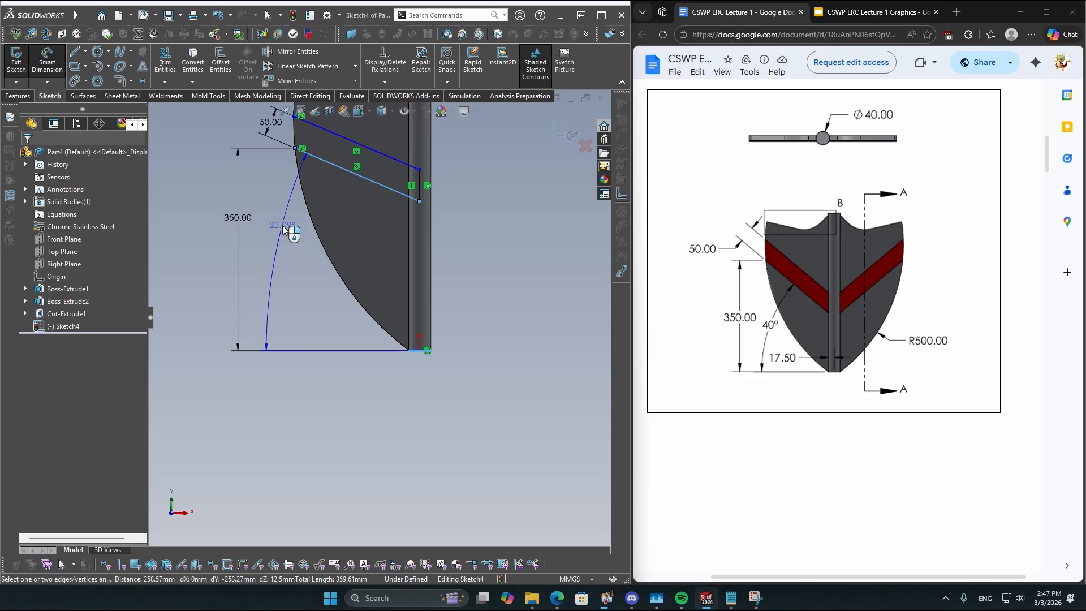
left_click(278, 242)
type("4")
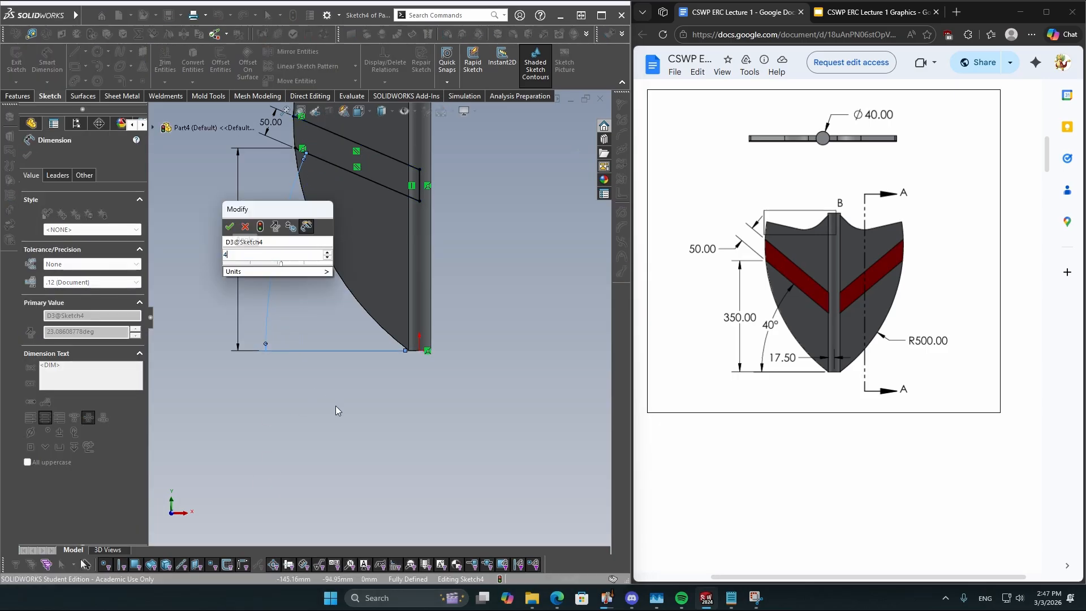
type("0")
key("Return")
scroll(447, 316, "up", 2)
key("Escape")
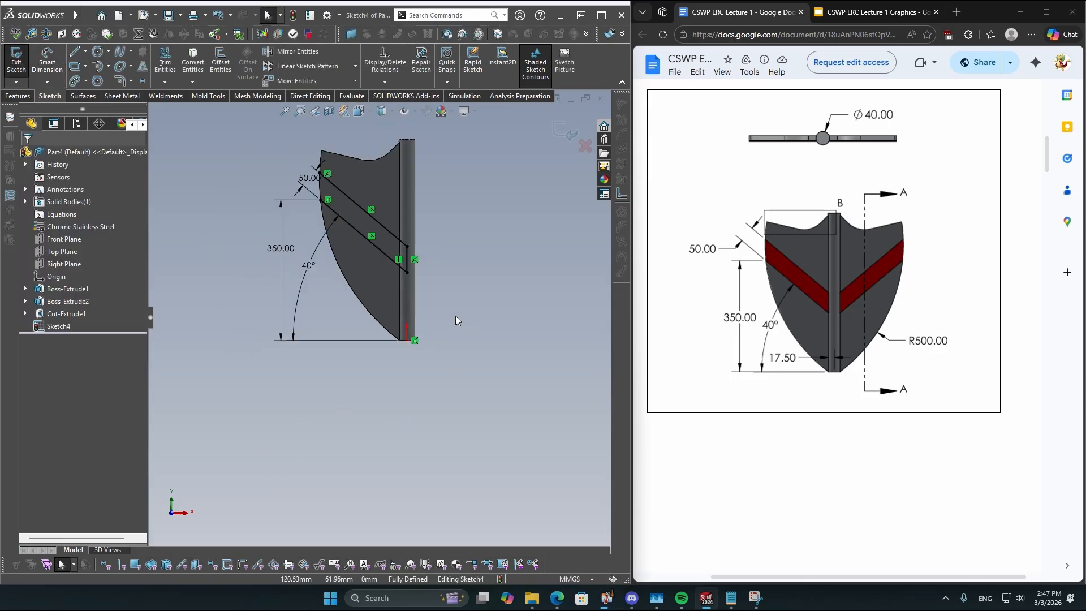
Convert the half-shield's outer arc edge into a sketch entity with Convert Entities
scroll(453, 317, "down", 3)
scroll(359, 315, "up", 1)
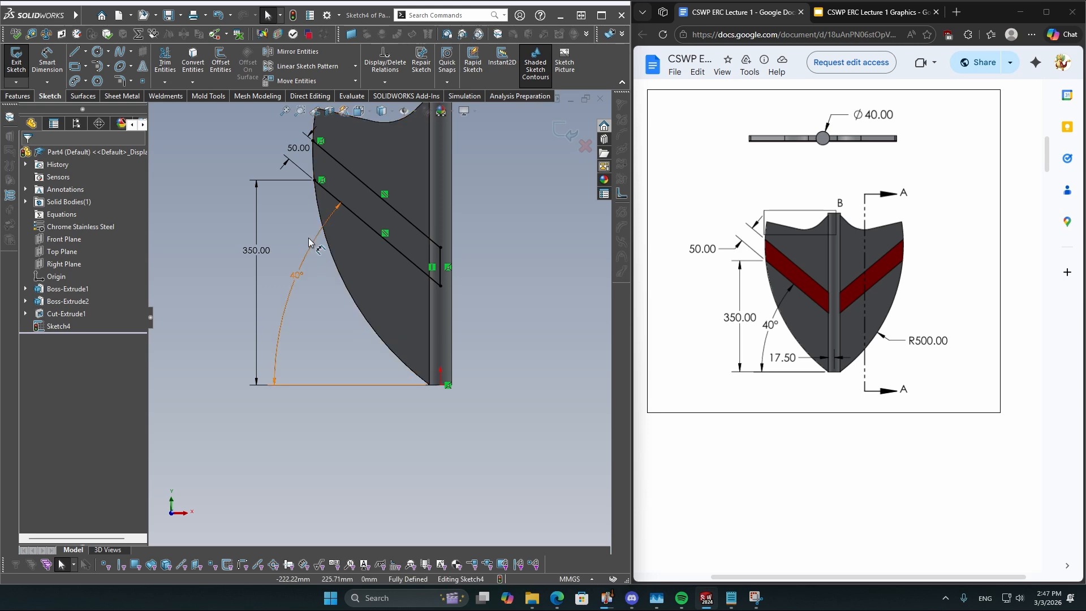
scroll(410, 277, "up", 2)
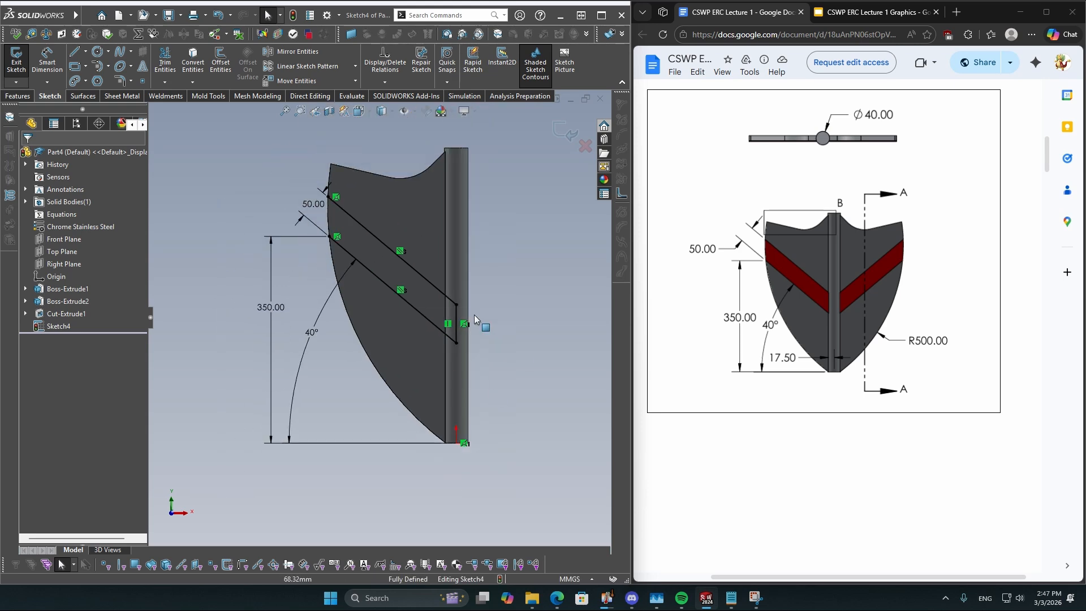
scroll(364, 243, "down", 2)
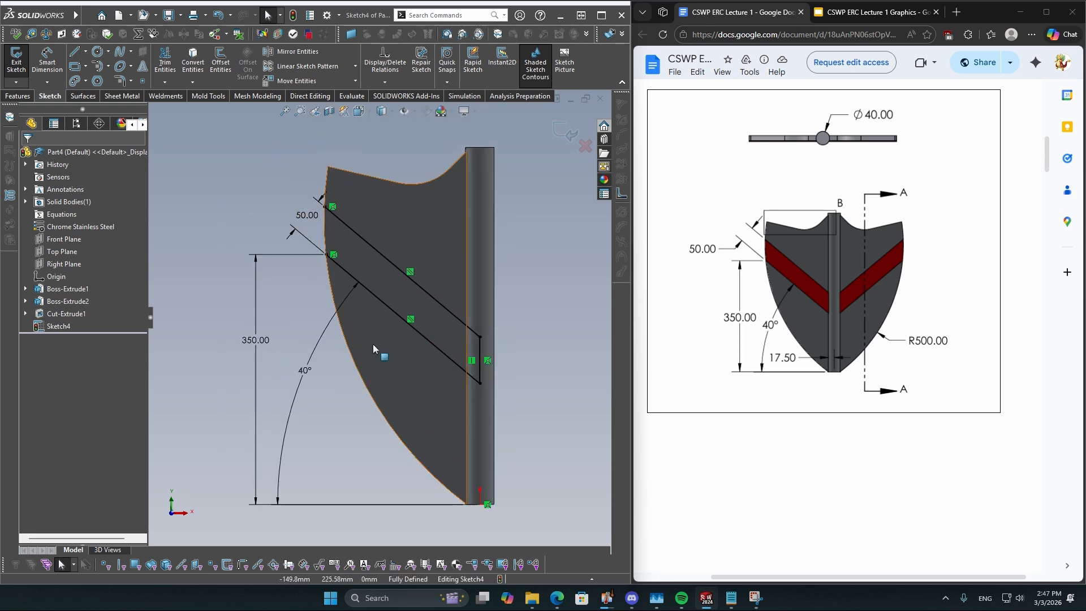
left_click(192, 61)
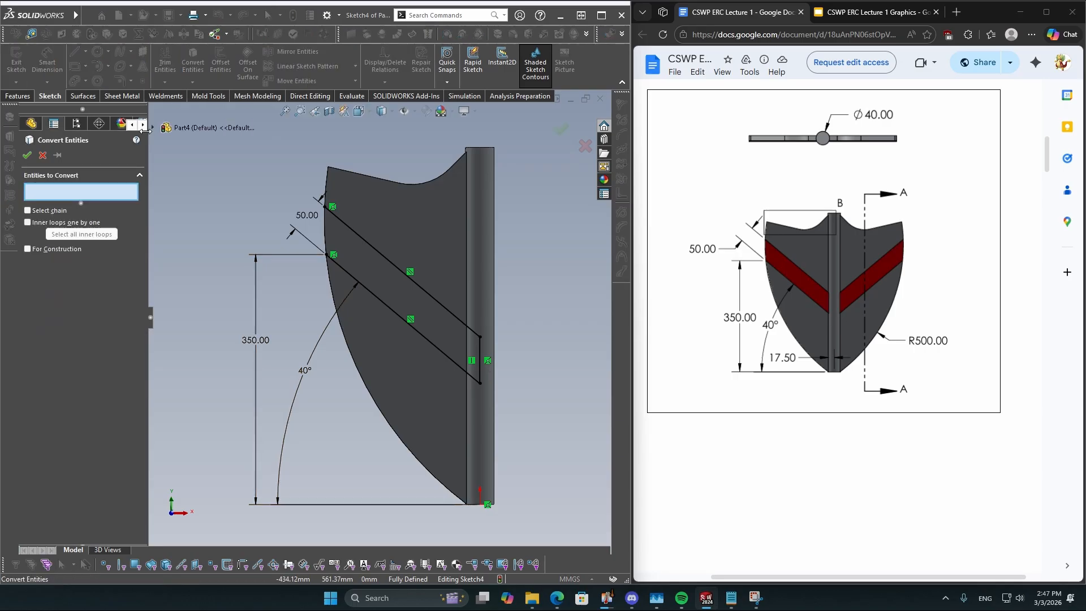
left_click(325, 197)
left_click(560, 129)
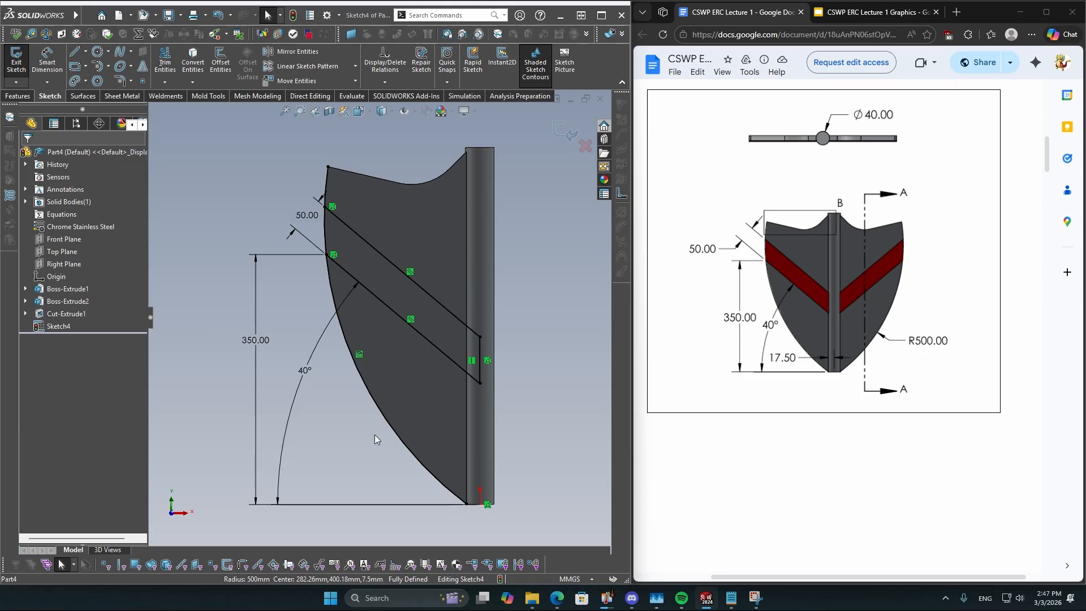
Trim the converted arc to the section between the two slanted lines, closing the stripe profile
left_click(166, 62)
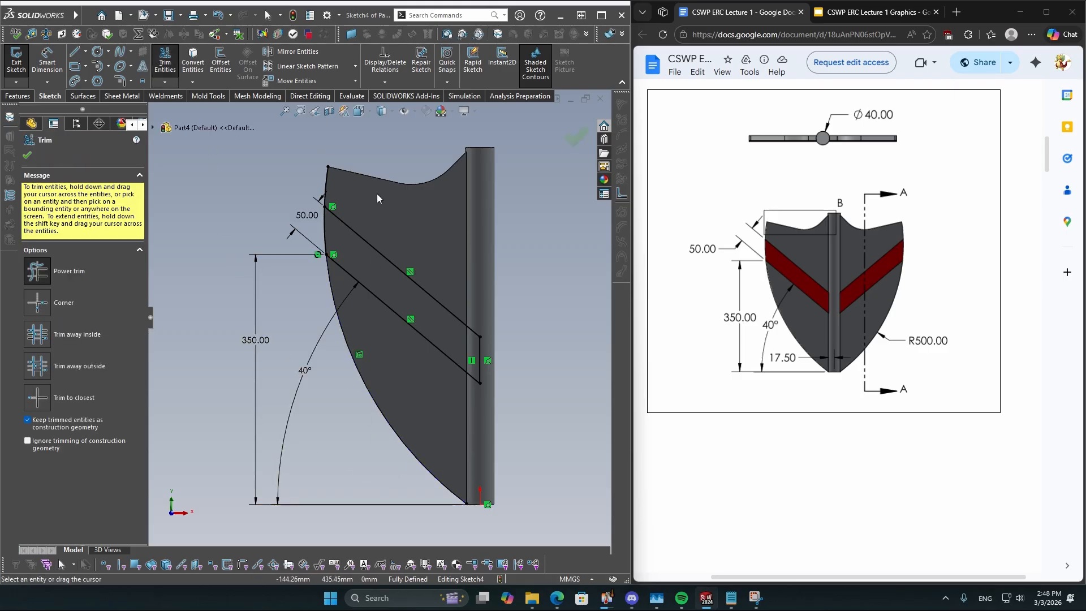
left_click_drag(366, 191, 308, 174)
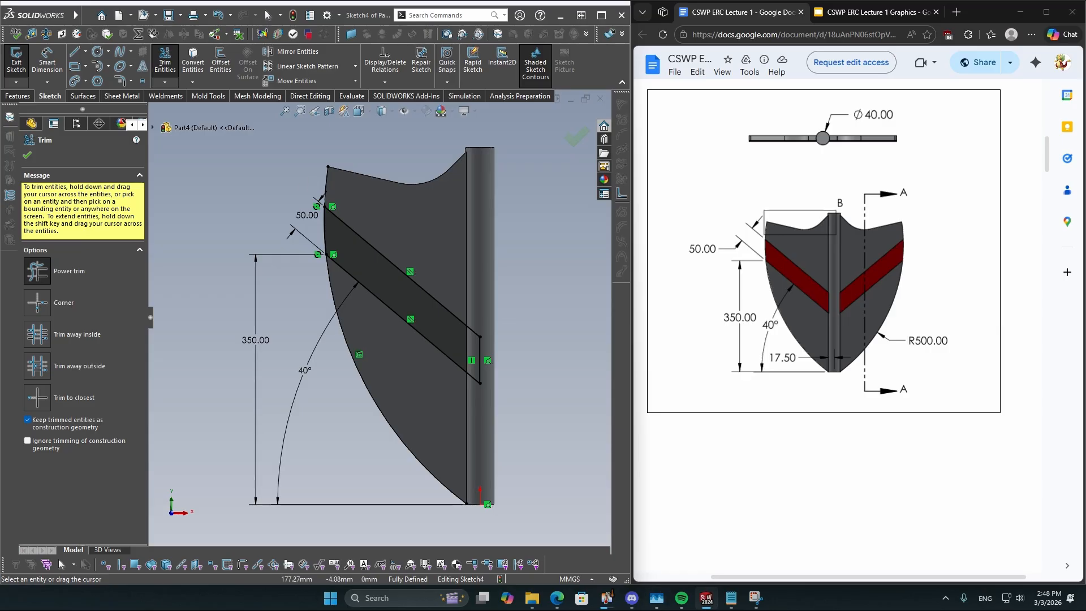
scroll(387, 269, "down", 2)
scroll(356, 269, "up", 2)
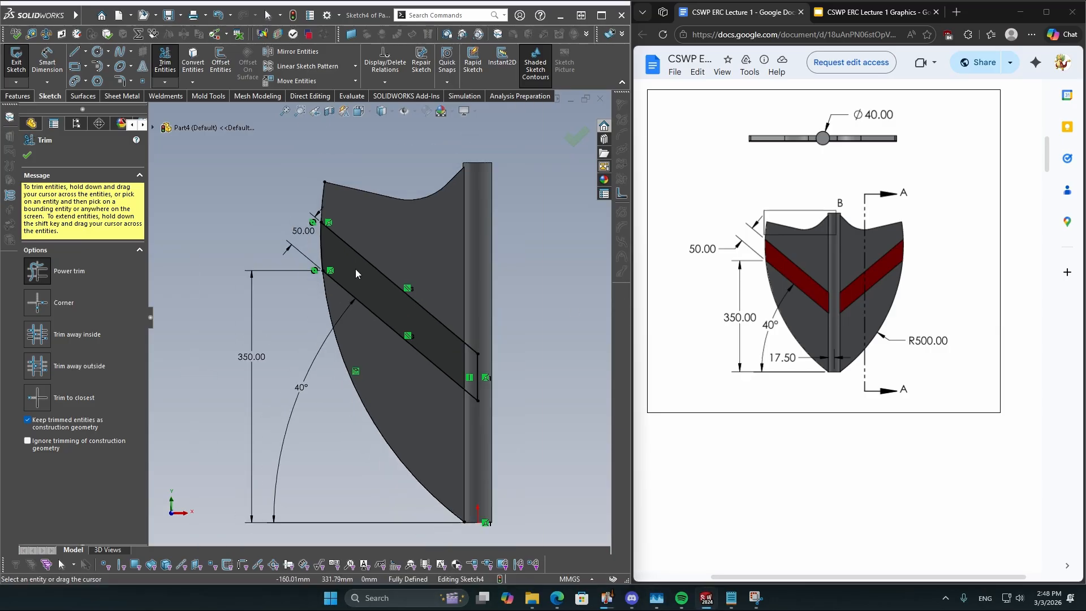
scroll(362, 266, "up", 1)
left_click(578, 136)
scroll(370, 313, "down", 2)
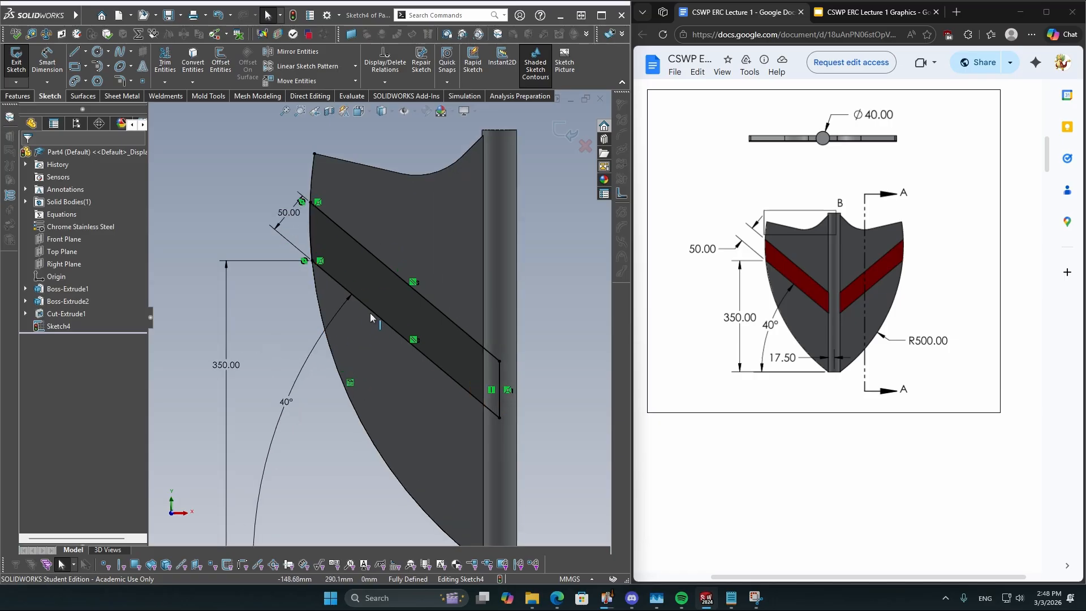
scroll(727, 337, "up", 10)
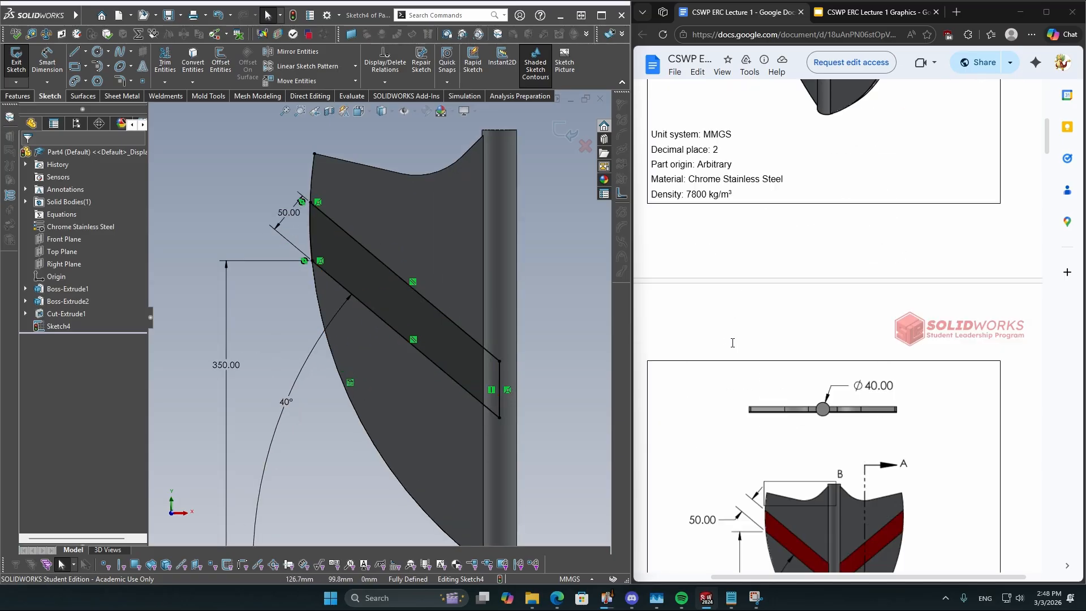
Set up a boss extrusion of the stripe profile with a depth of 2.5 mm, taken from Section A-A
scroll(737, 362, "down", 9)
scroll(737, 362, "down", 13)
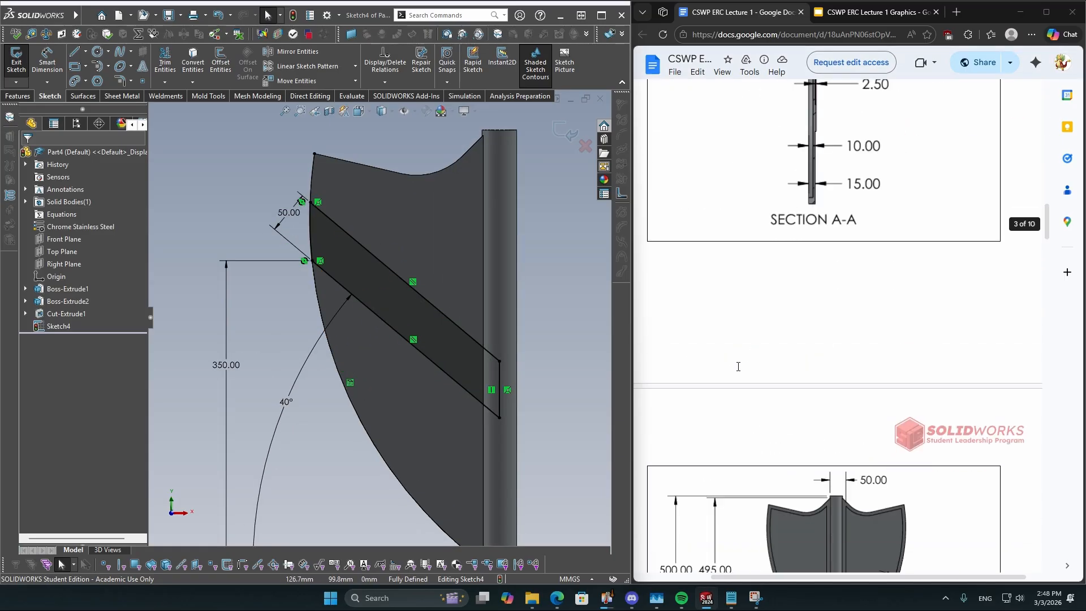
scroll(879, 221, "up", 7)
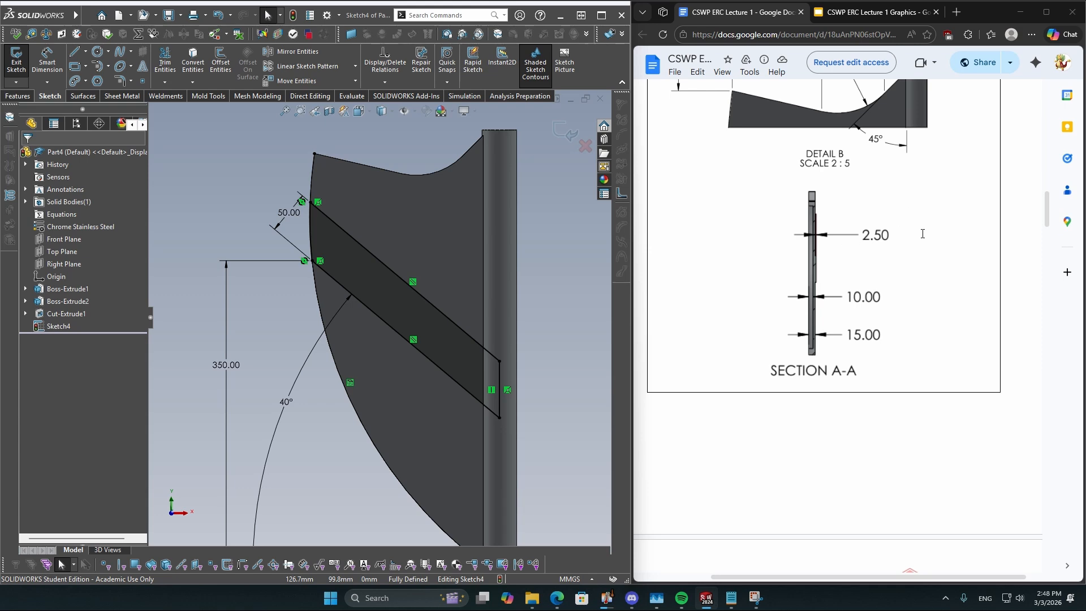
scroll(346, 310, "up", 2)
left_click(6, 96)
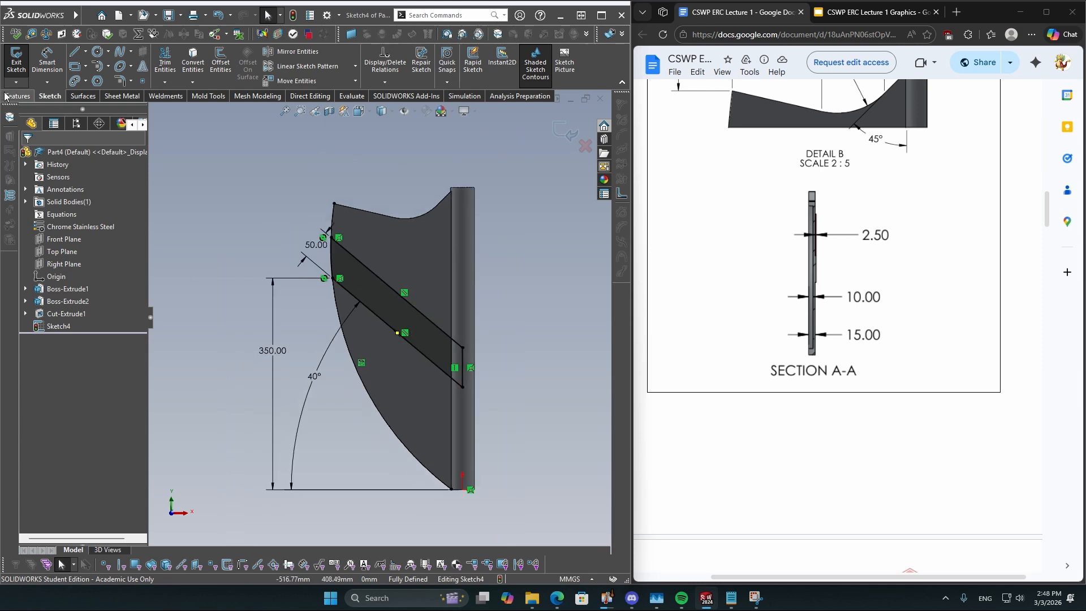
left_click(21, 59)
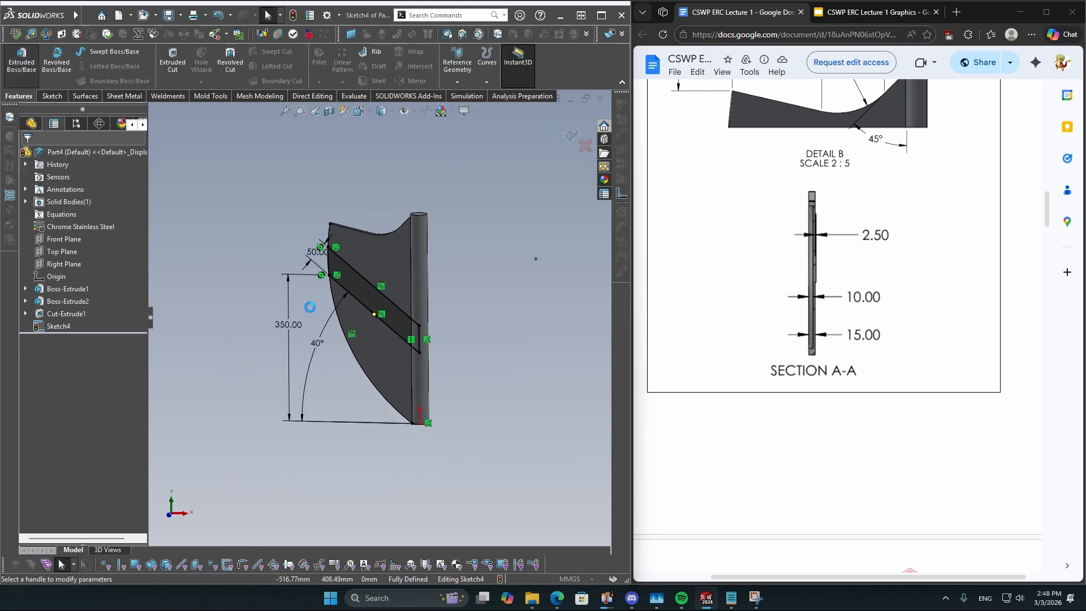
type("2.5")
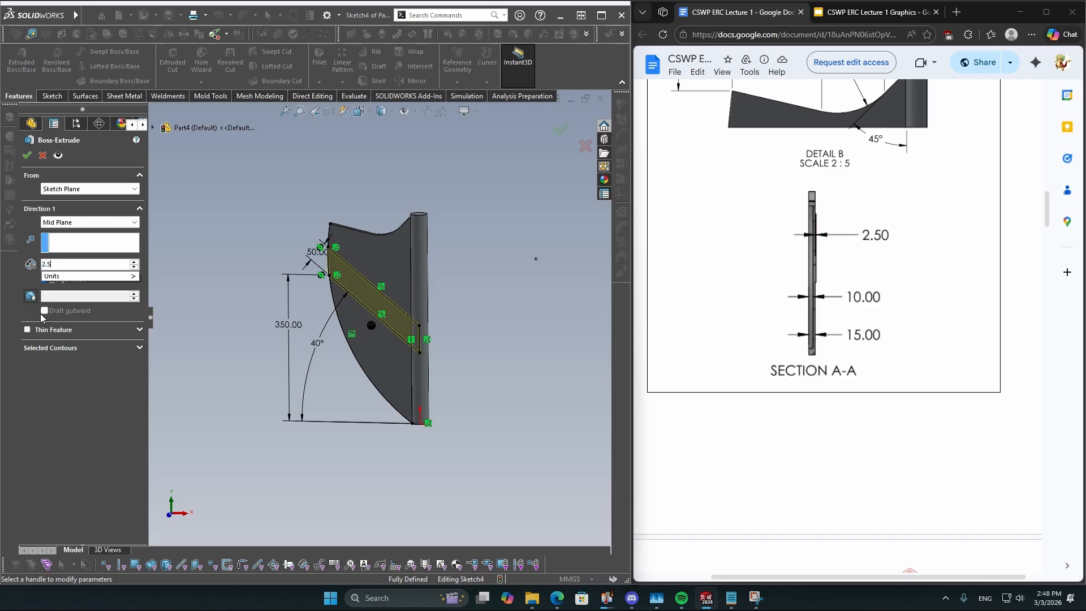
key("Return")
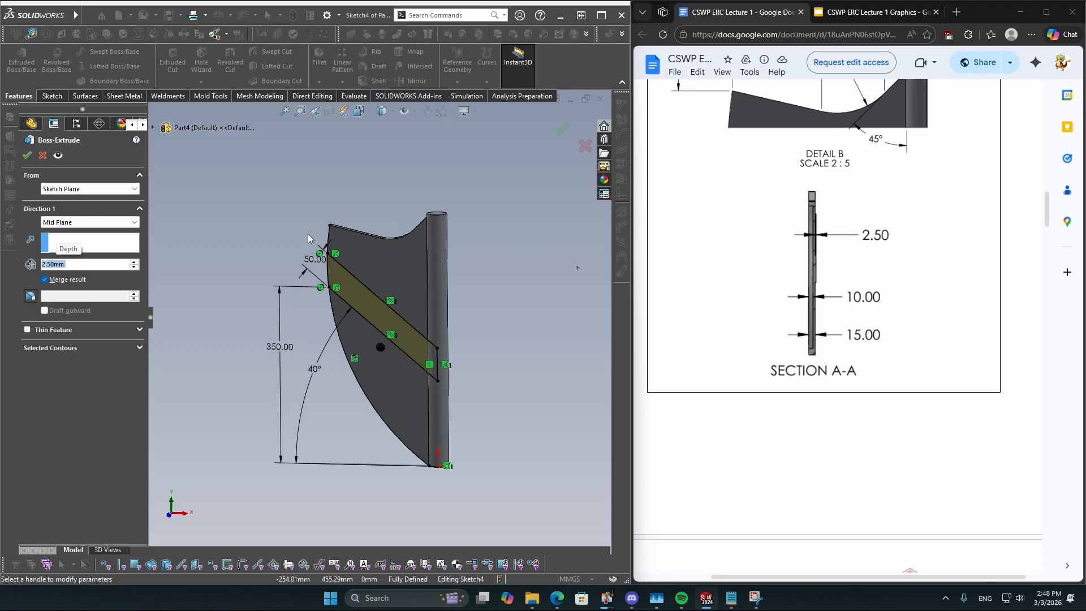
Change the stripe extrusion's end condition to Blind and finish the feature, merging it with the half-shield
middle_click_drag(308, 233, 257, 266)
left_click(93, 223)
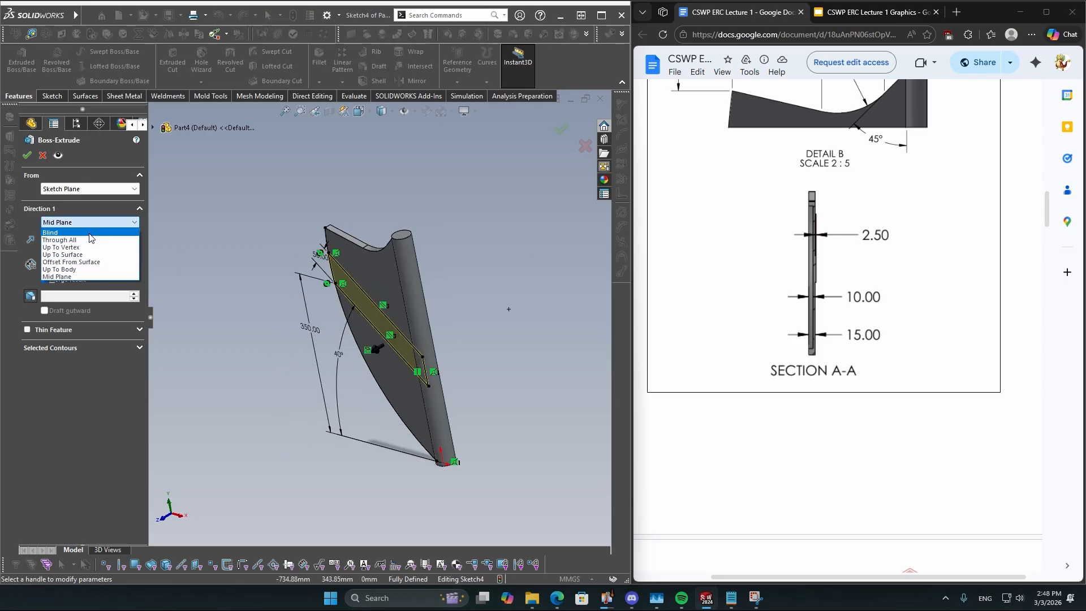
left_click(90, 233)
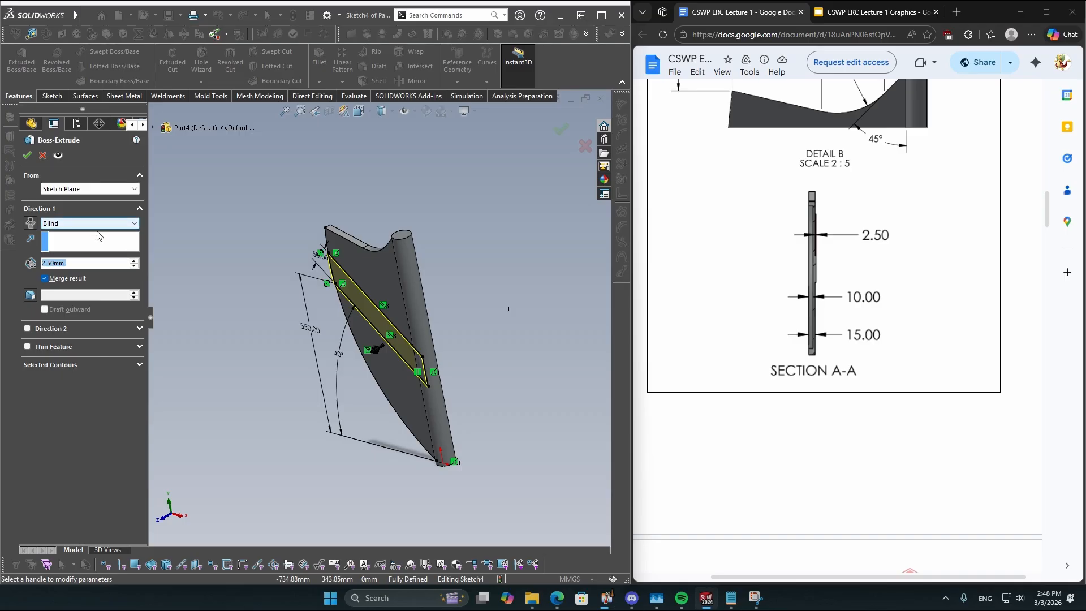
scroll(385, 325, "down", 3)
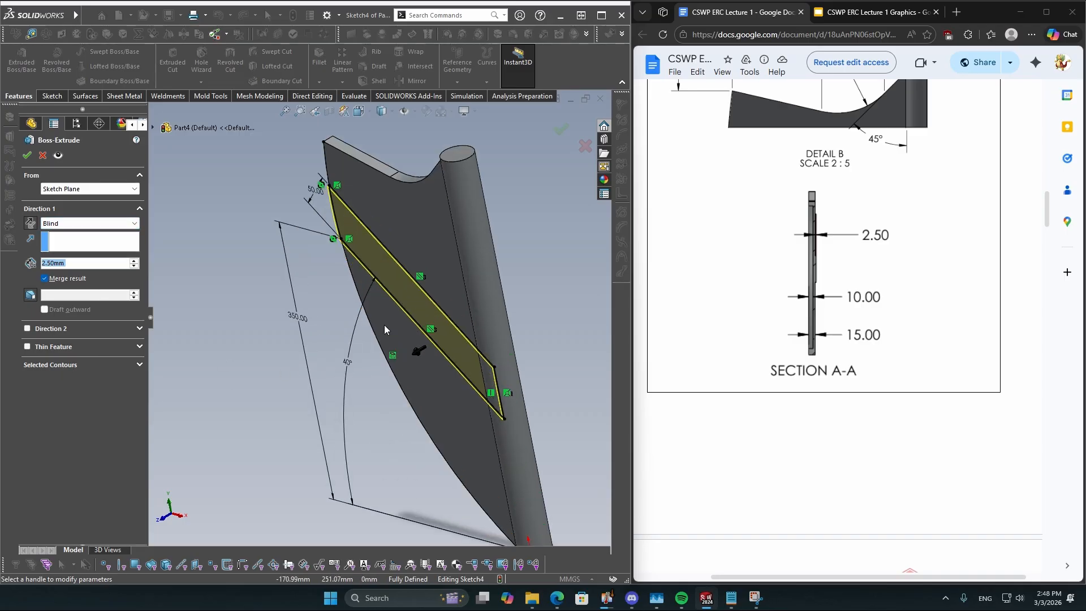
left_click(561, 129)
left_click(567, 279)
scroll(417, 416, "up", 3)
middle_click_drag(415, 396, 390, 249)
key("space")
left_click(317, 419)
scroll(470, 362, "up", 3)
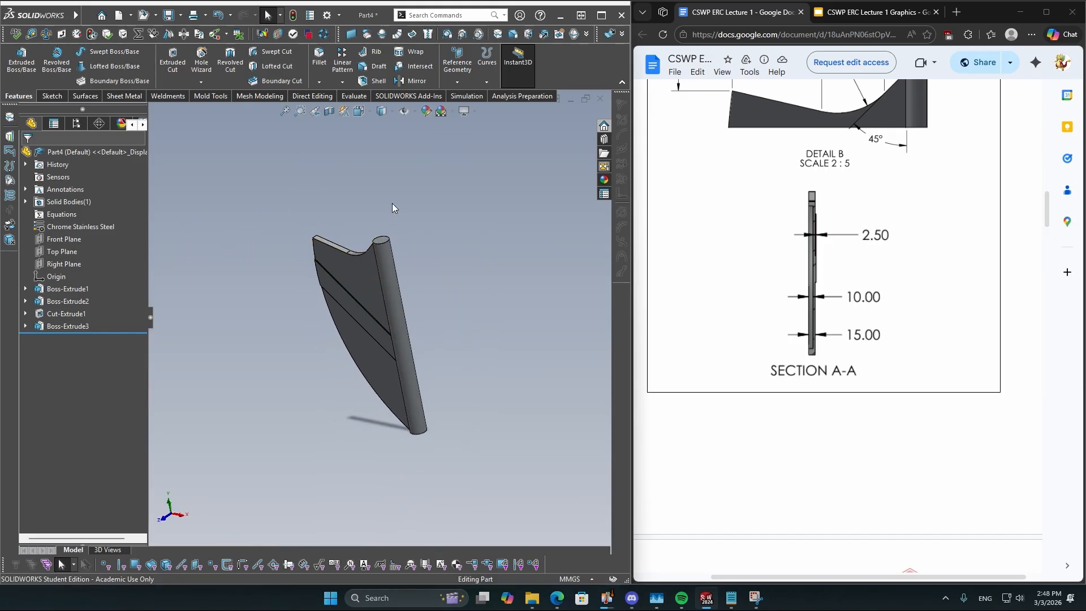
Start a Mirror feature with the Right Plane as the mirror plane
scroll(749, 388, "up", 4)
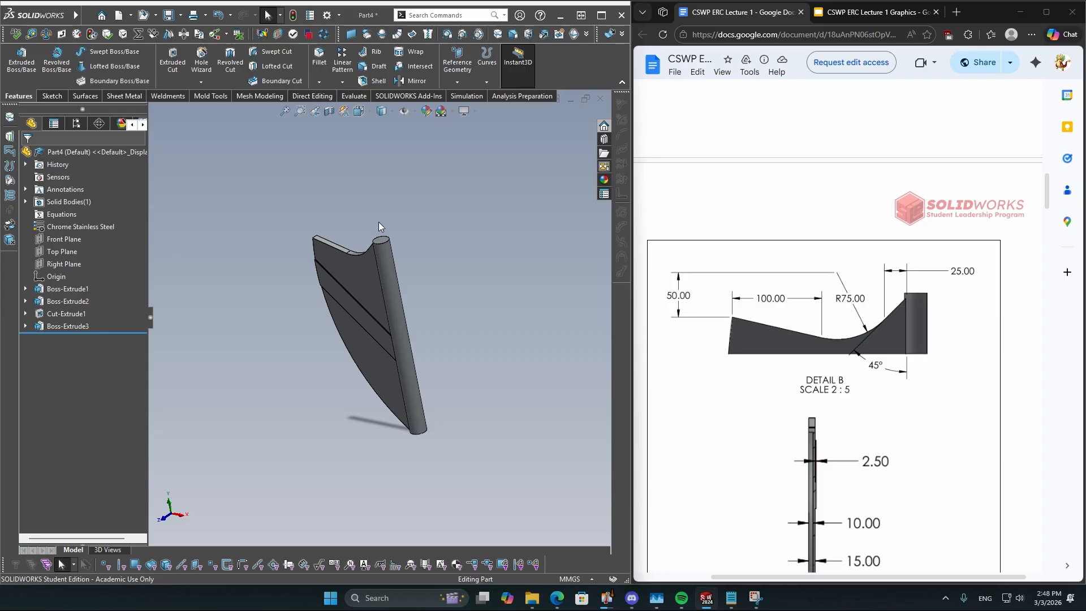
left_click(416, 82)
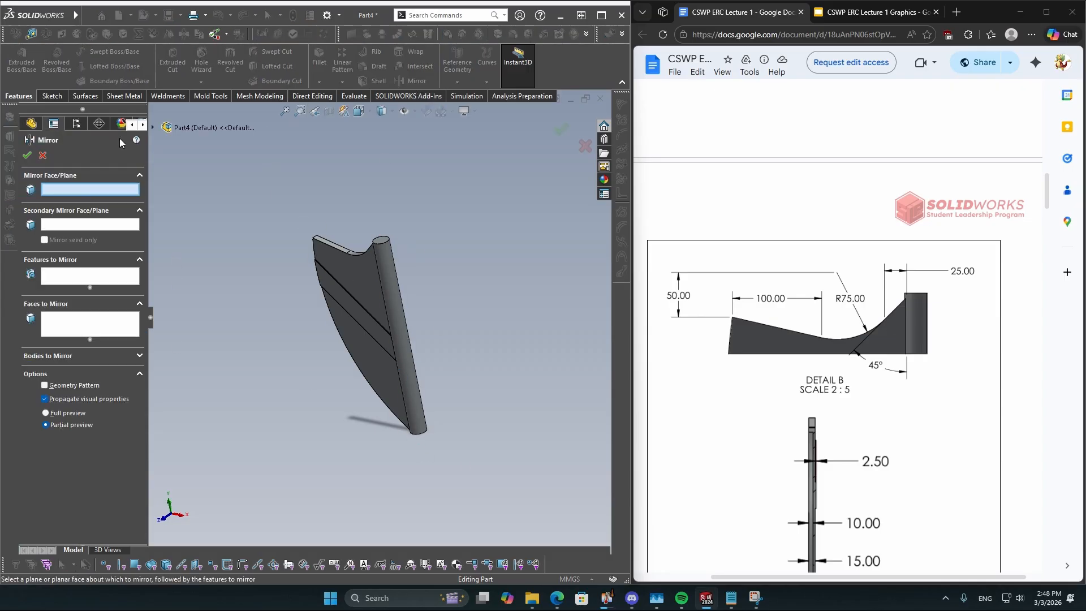
left_click(153, 127)
left_click(153, 128)
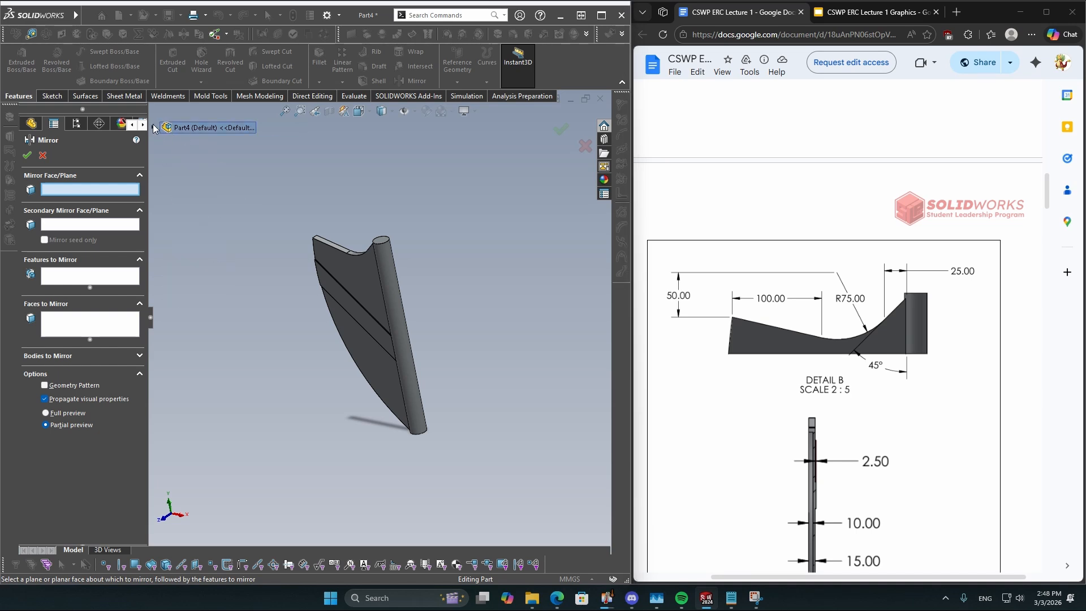
left_click(154, 128)
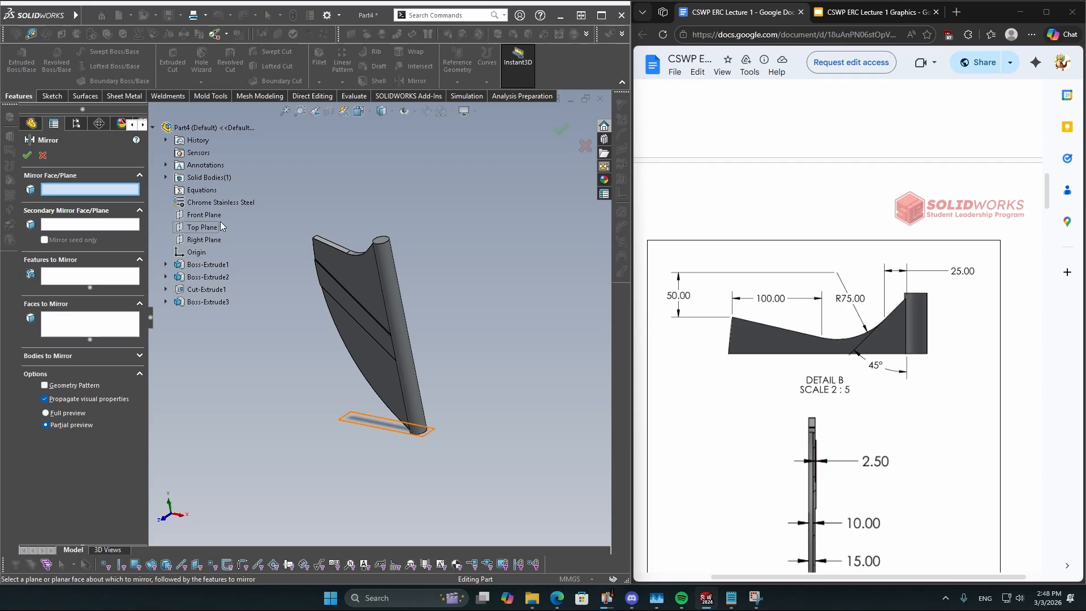
left_click(205, 239)
scroll(367, 237, "down", 3)
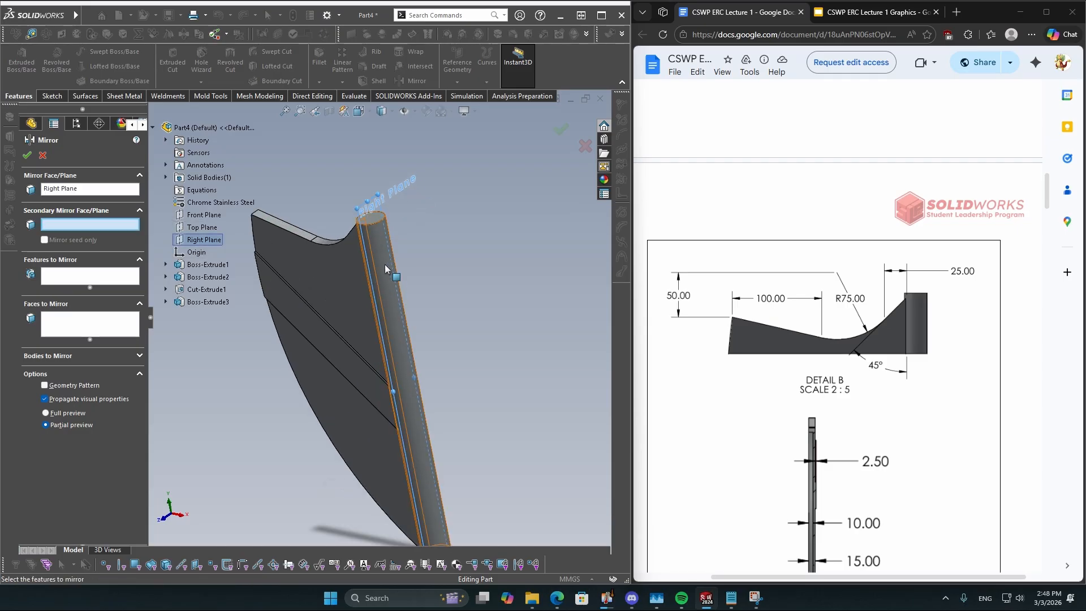
scroll(391, 314, "up", 2)
scroll(400, 283, "down", 2)
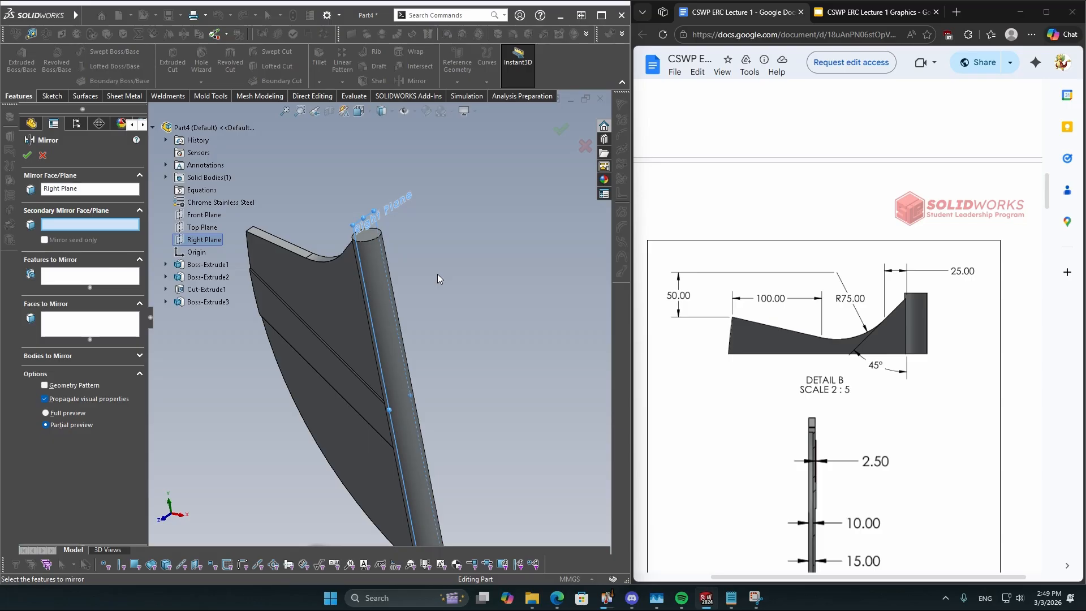
scroll(354, 307, "up", 2)
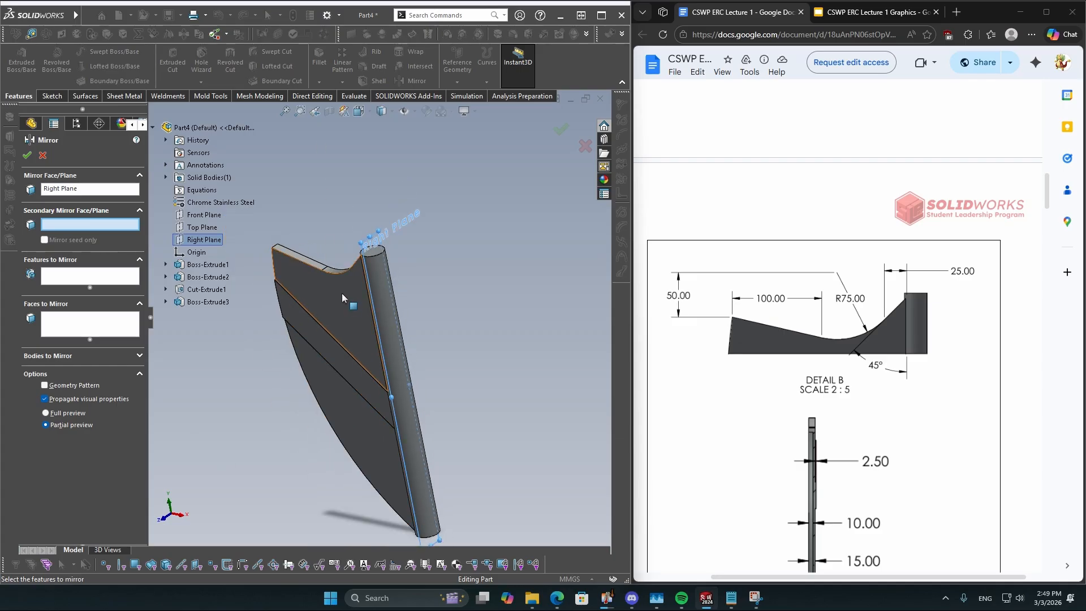
scroll(335, 396, "up", 2)
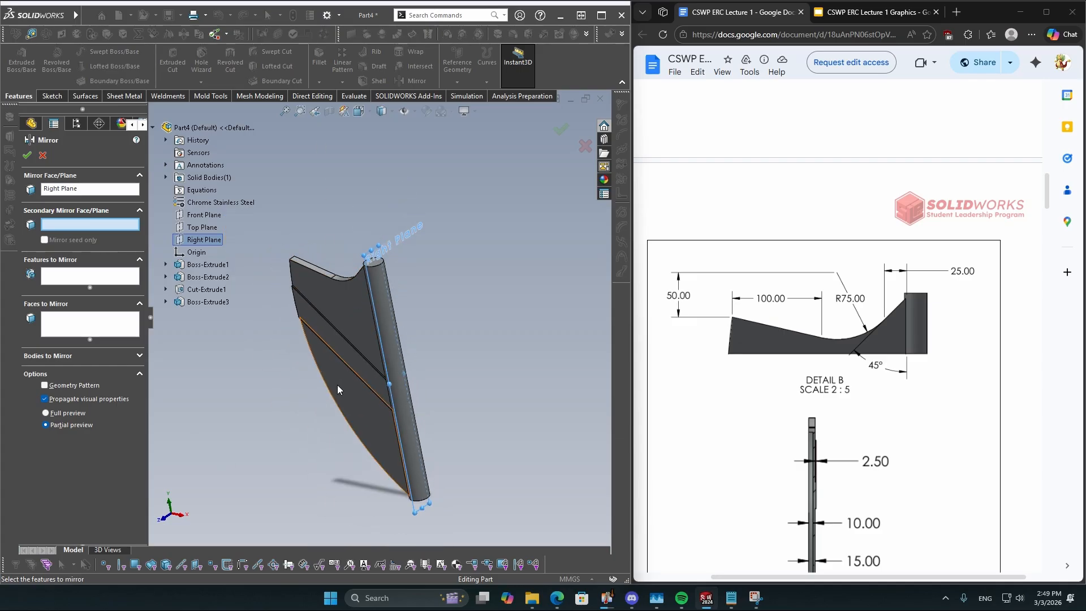
Mirror the half-shield extrusion, the rear recess cut and the stripe extrusion to complete the full shield
left_click(83, 276)
left_click(88, 188)
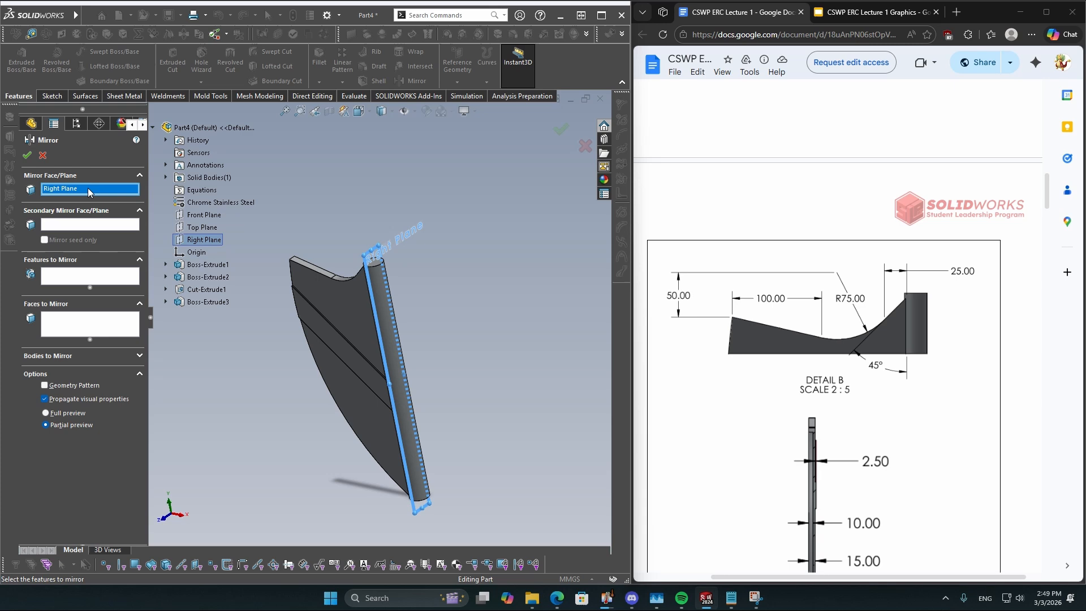
left_click(90, 278)
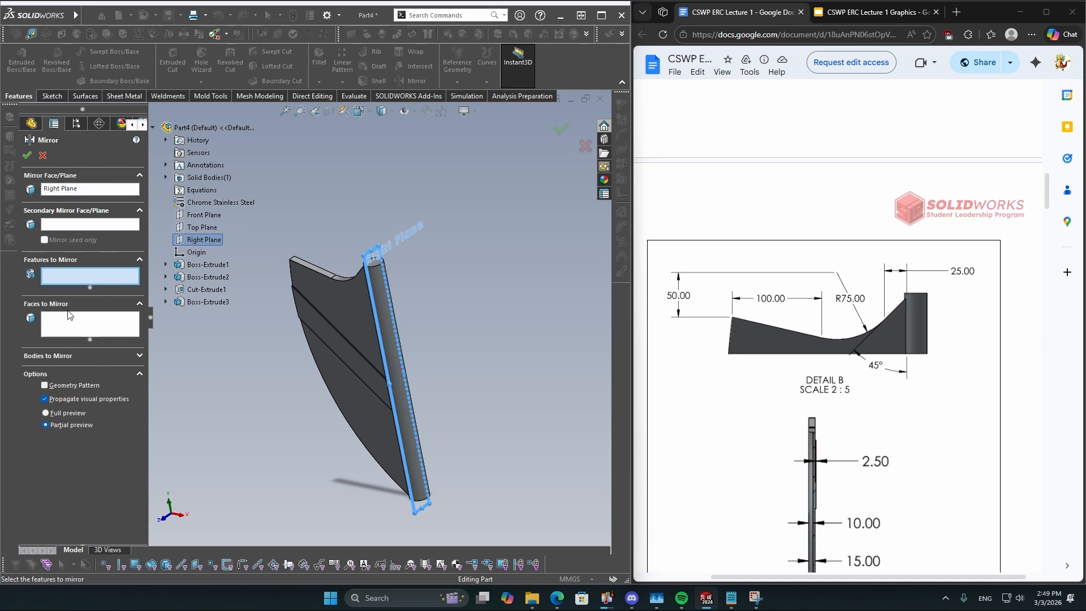
scroll(356, 378, "up", 1)
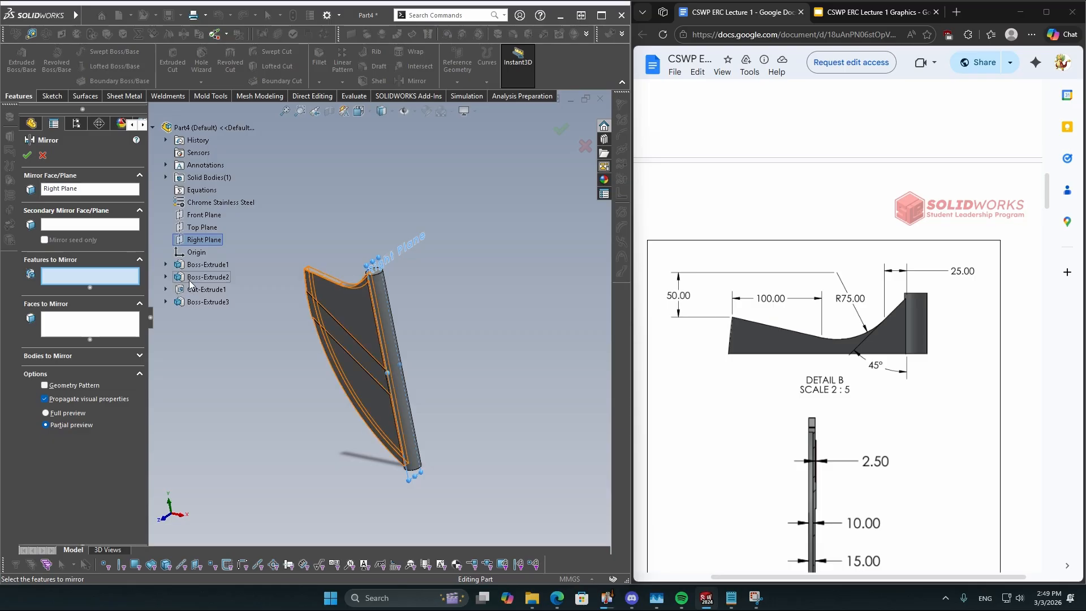
left_click(189, 280)
left_click(192, 290)
left_click(193, 302)
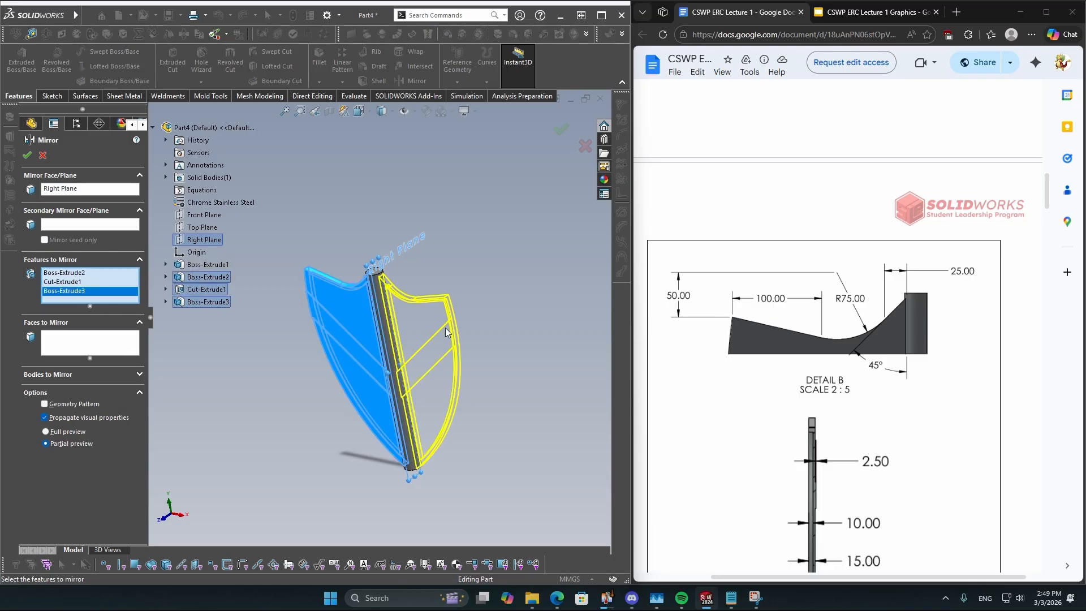
scroll(445, 328, "down", 3)
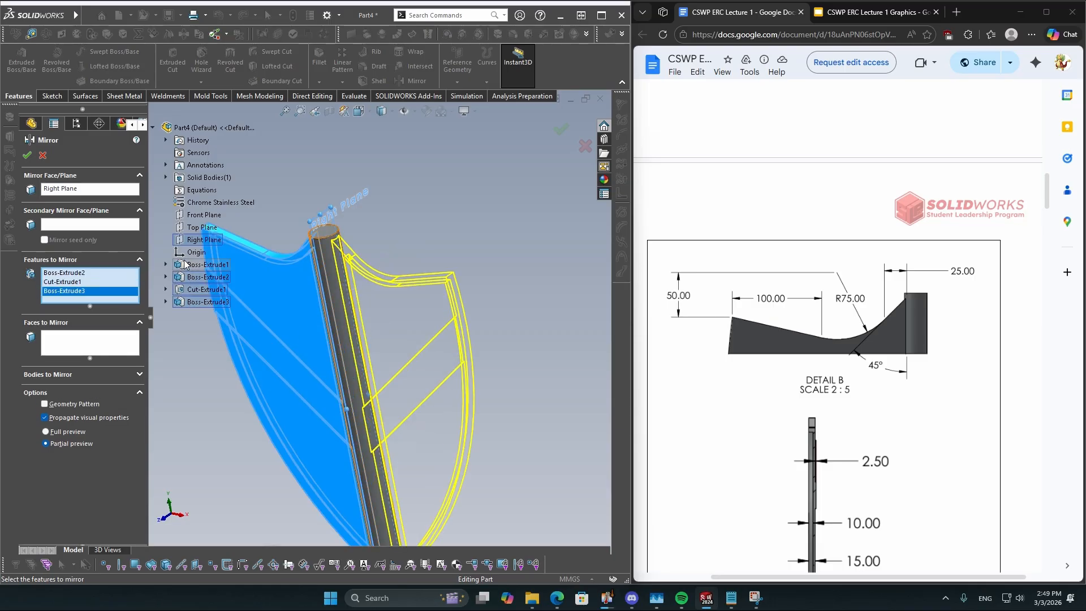
scroll(447, 358, "up", 2)
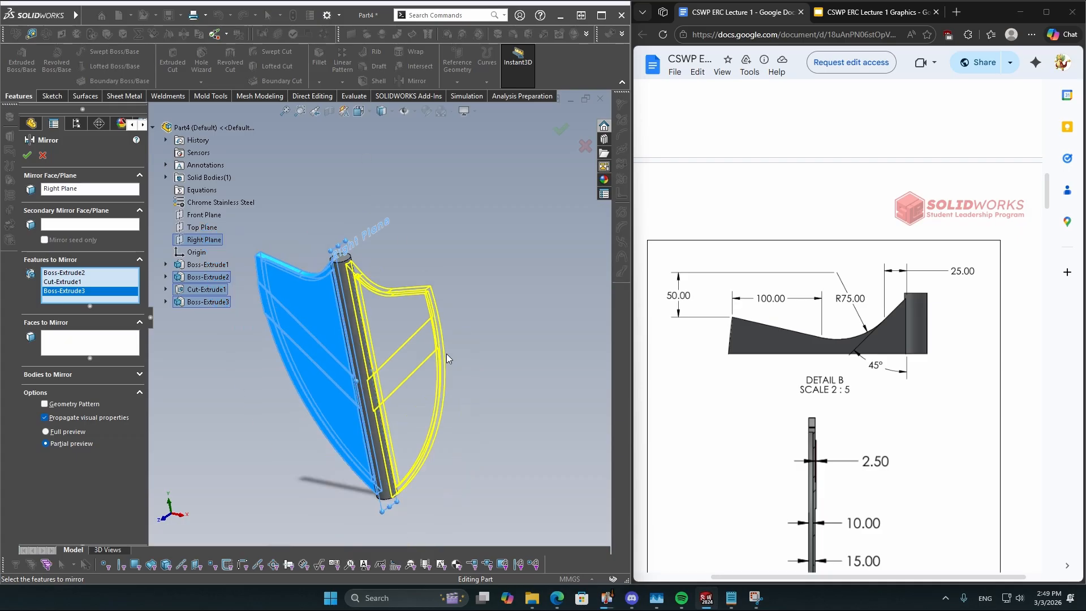
scroll(447, 358, "up", 1)
left_click(555, 130)
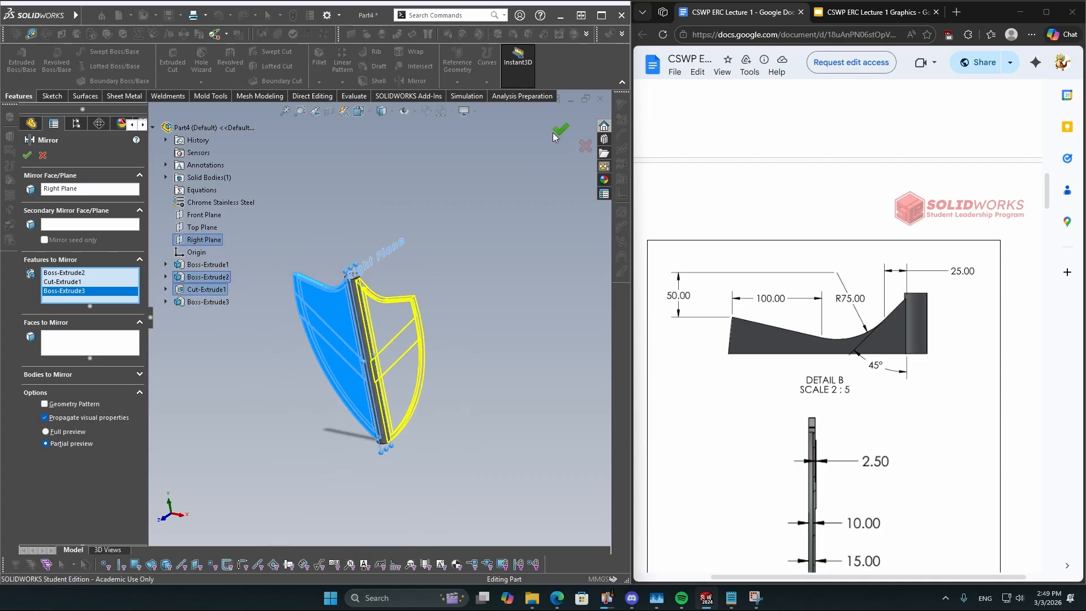
Evaluate the finished shield's mass properties and compare its mass with the target mass in the exercise document
mouse_move(403, 297)
middle_mouse_down()
mouse_move(245, 351)
mouse_move(221, 293)
mouse_move(421, 191)
mouse_move(359, 334)
mouse_move(453, 339)
middle_mouse_up()
scroll(925, 364, "down", 10)
scroll(923, 362, "up", 10)
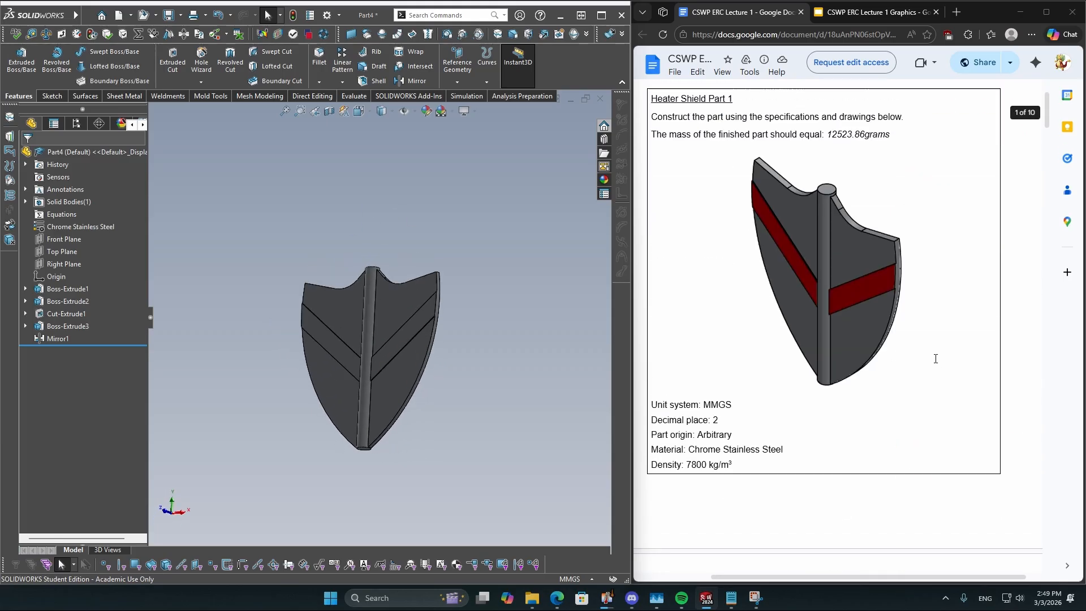
scroll(923, 362, "down", 2)
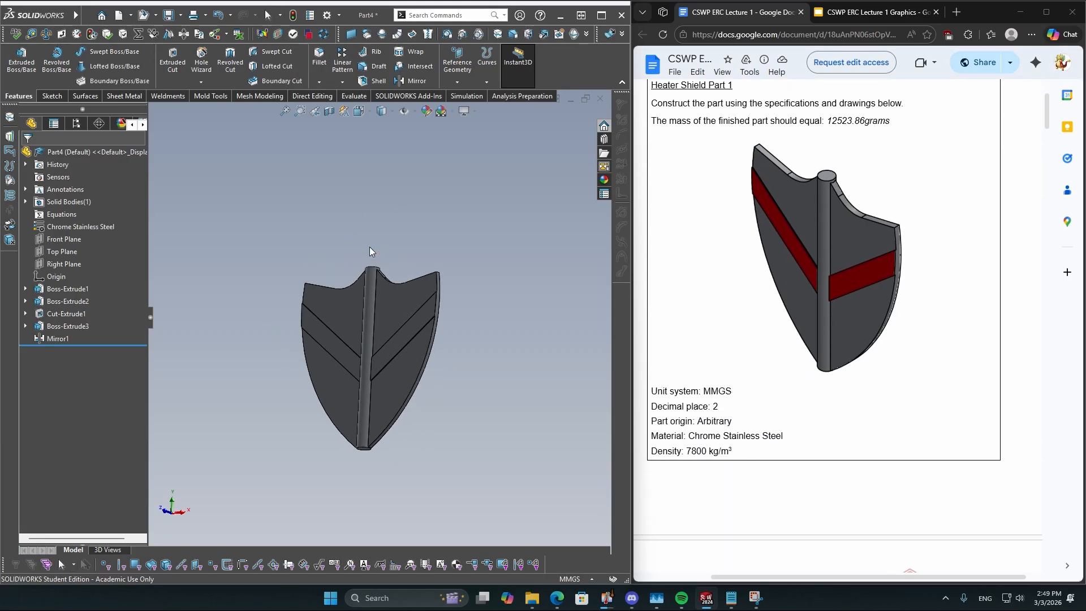
middle_click_drag(369, 247, 375, 254)
key("ctrl+7")
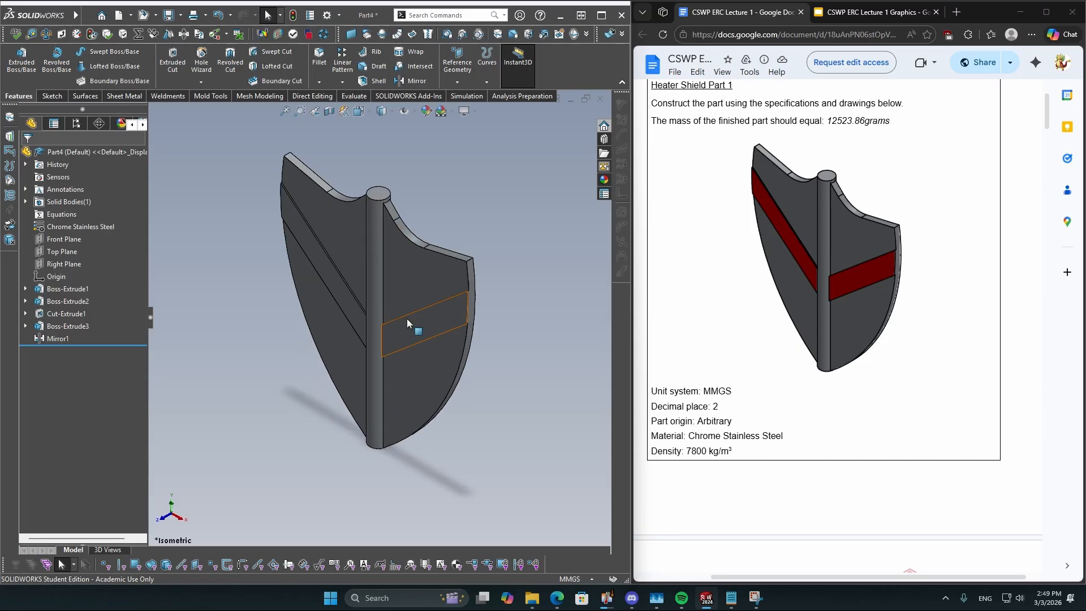
left_click(343, 96)
left_click(90, 62)
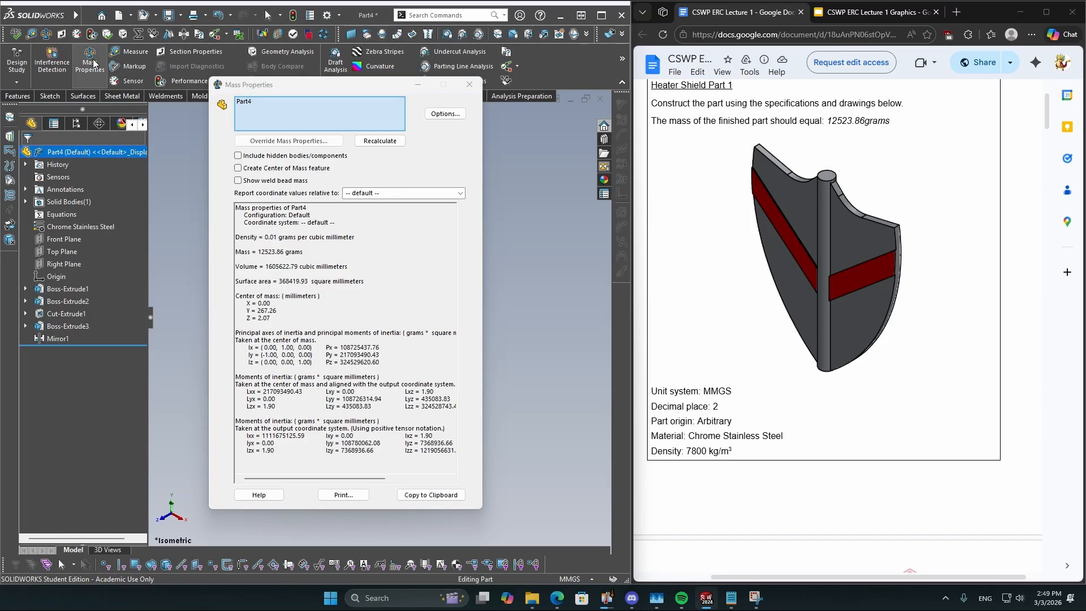
left_click_drag(318, 90, 587, 86)
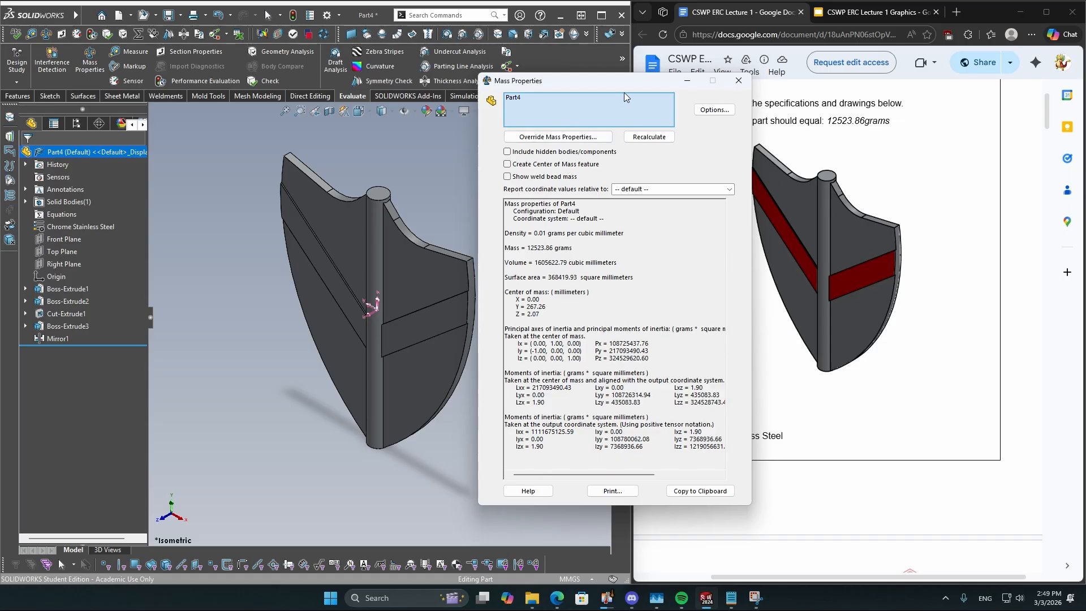
left_click_drag(626, 89, 555, 108)
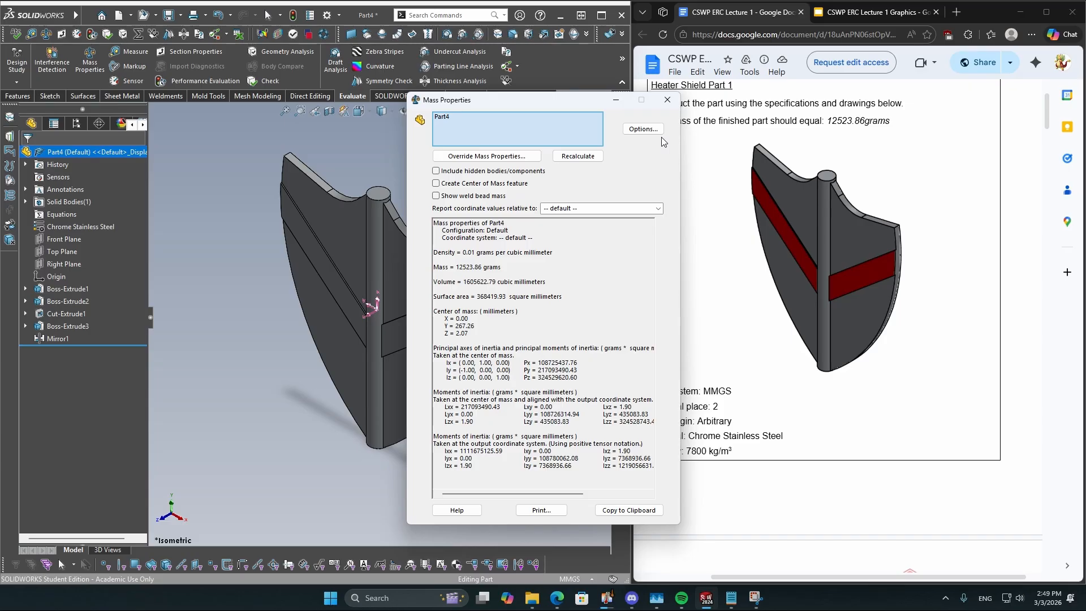
left_click(667, 101)
Review the remaining shield drawings in the document and go on to the next Heater Shield exercise
scroll(860, 470, "down", 10)
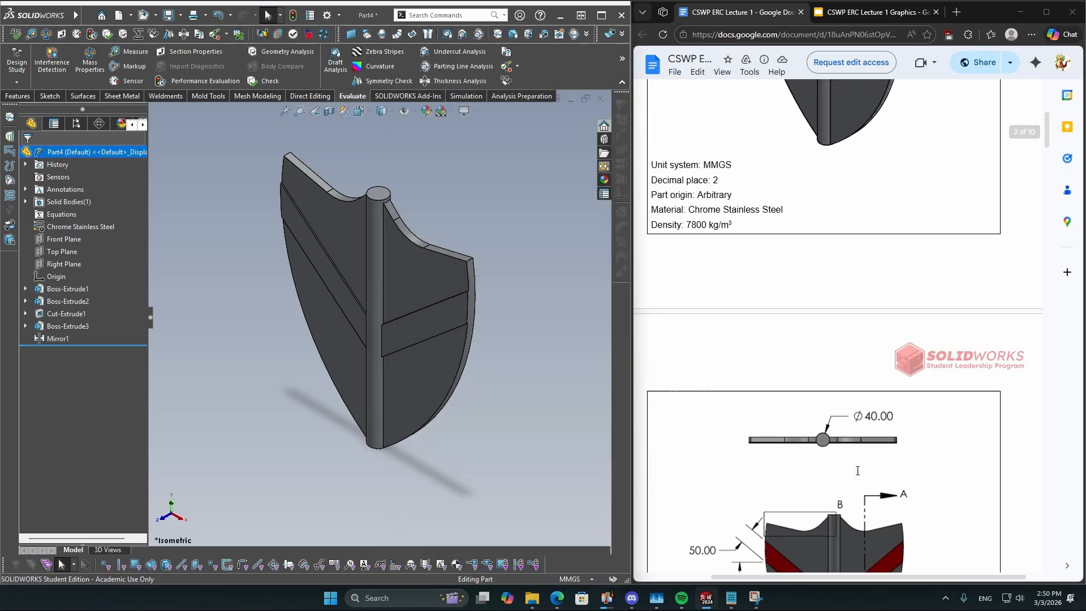
scroll(862, 465, "up", 5)
scroll(863, 465, "down", 10)
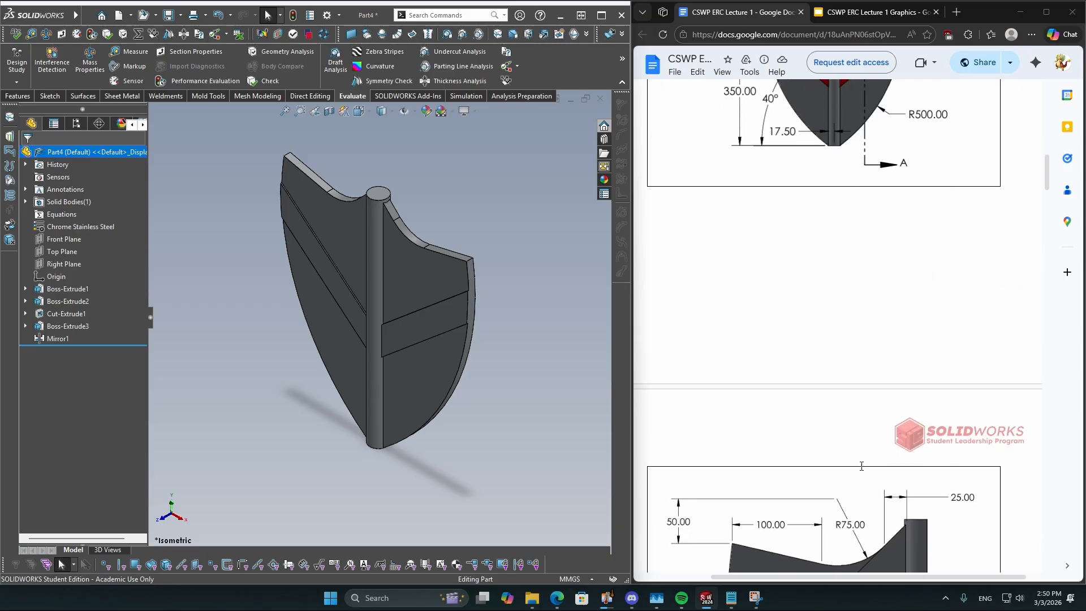
scroll(865, 465, "up", 5)
scroll(860, 461, "down", 10)
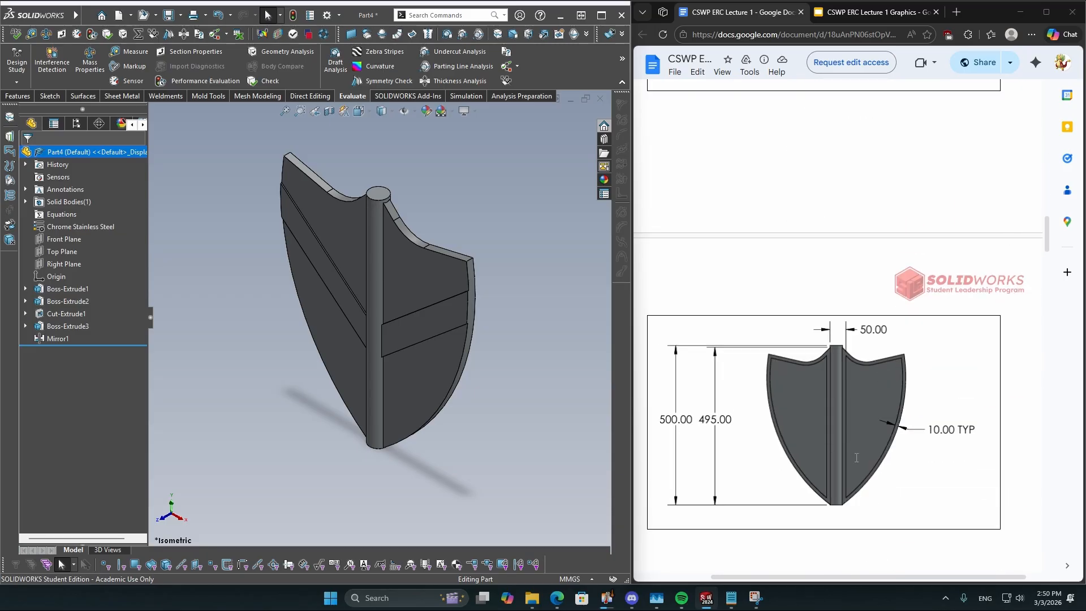
scroll(856, 457, "down", 10)
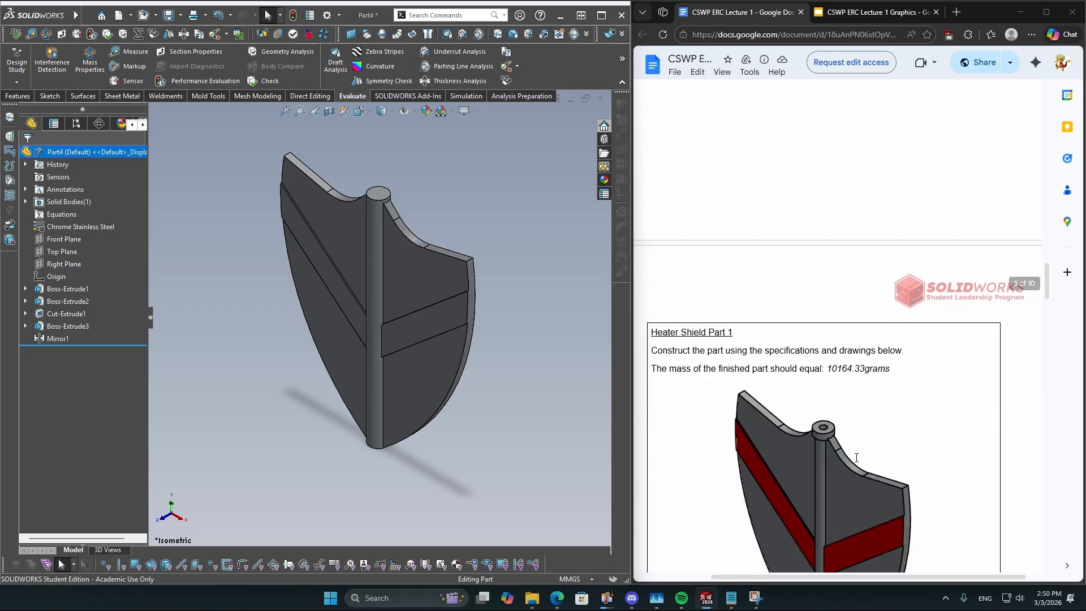
Compare the shield model with the Heater Shield Part 1 illustration and Section C-C drawing, focusing on the central rod's bore and end collars
scroll(778, 346, "down", 3)
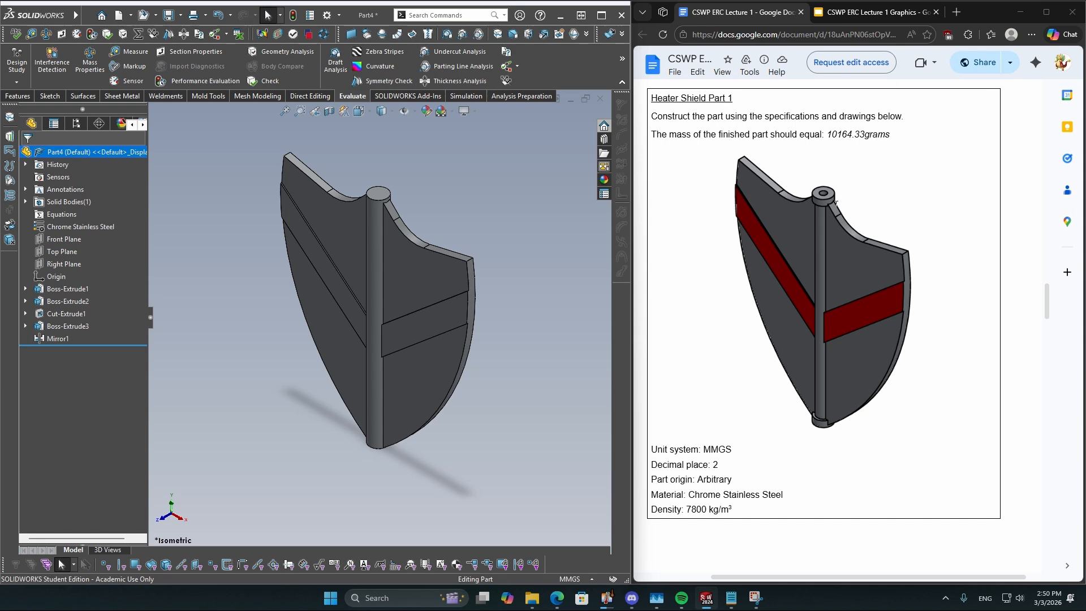
scroll(860, 418, "down", 2)
scroll(859, 418, "up", 2)
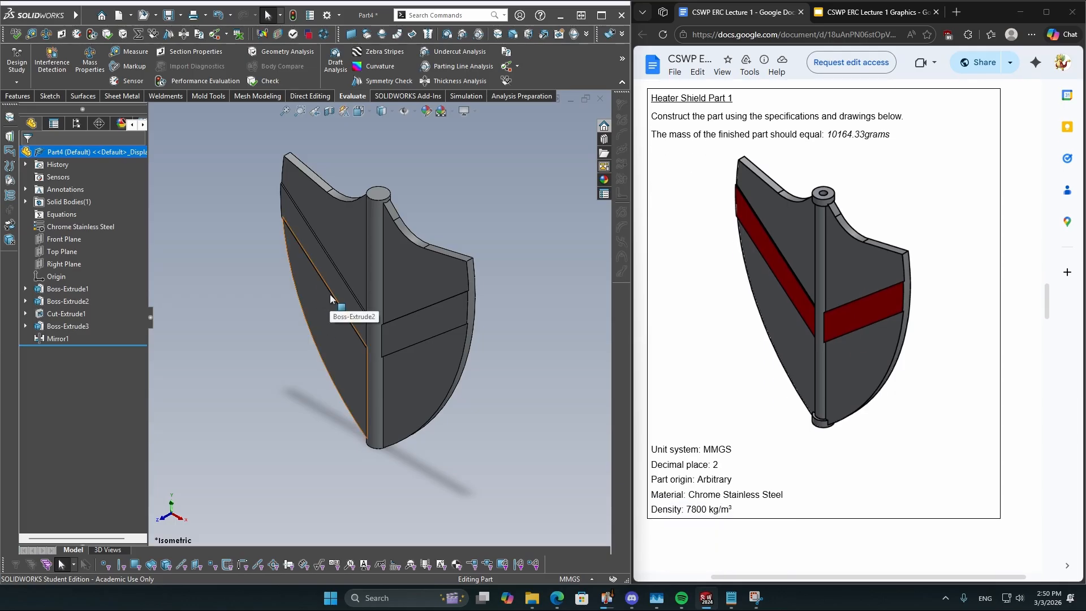
scroll(436, 332, "down", 2)
scroll(348, 344, "up", 3)
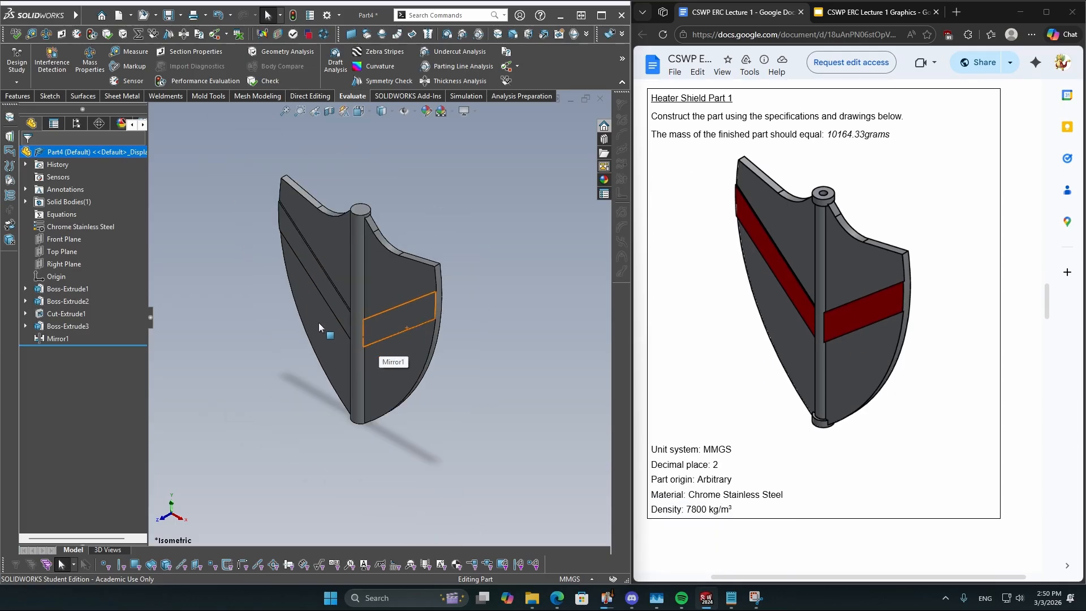
scroll(317, 243, "down", 1)
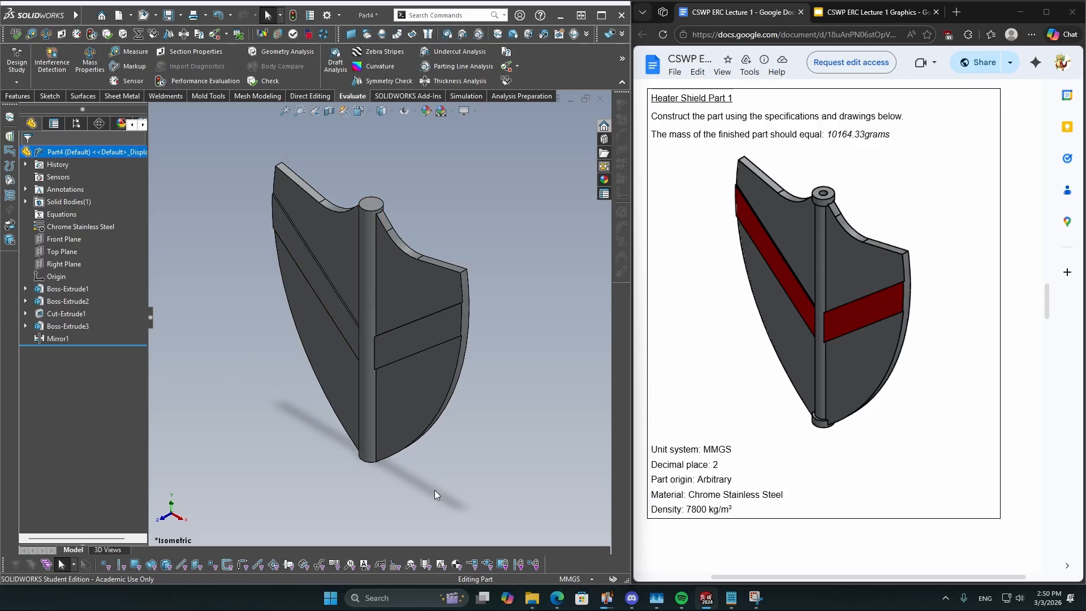
scroll(779, 301, "up", 1)
scroll(780, 301, "down", 1)
scroll(804, 267, "down", 8)
scroll(804, 267, "down", 1)
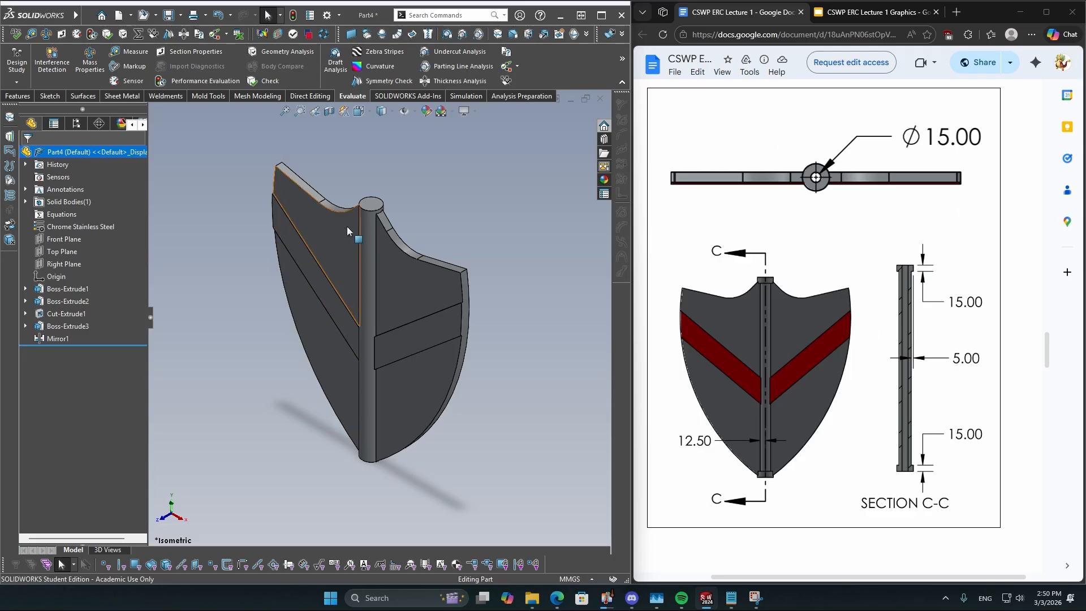
scroll(363, 291, "down", 2)
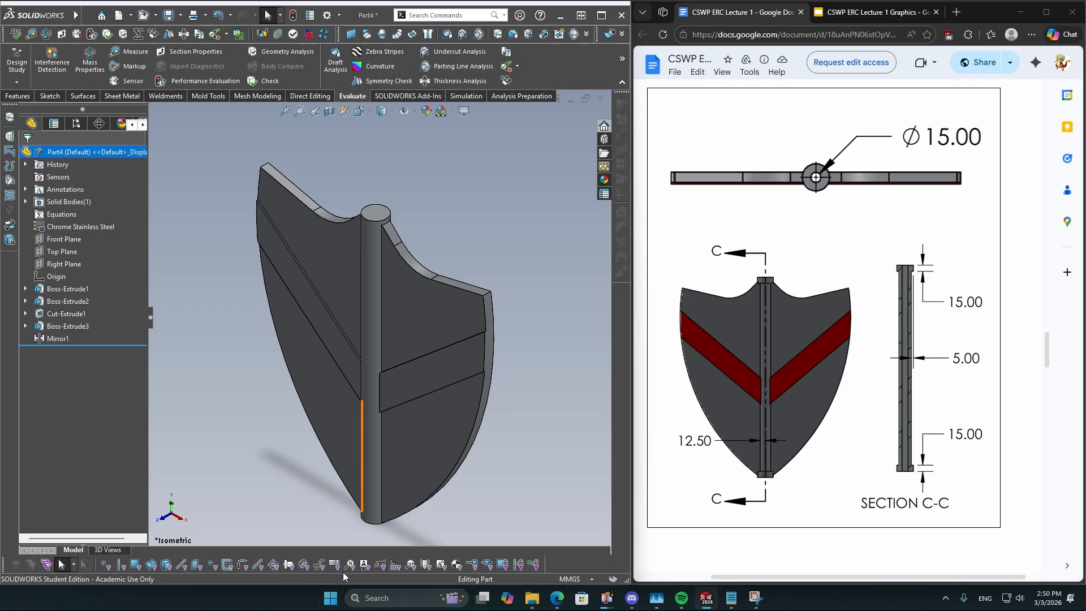
scroll(277, 456, "up", 1)
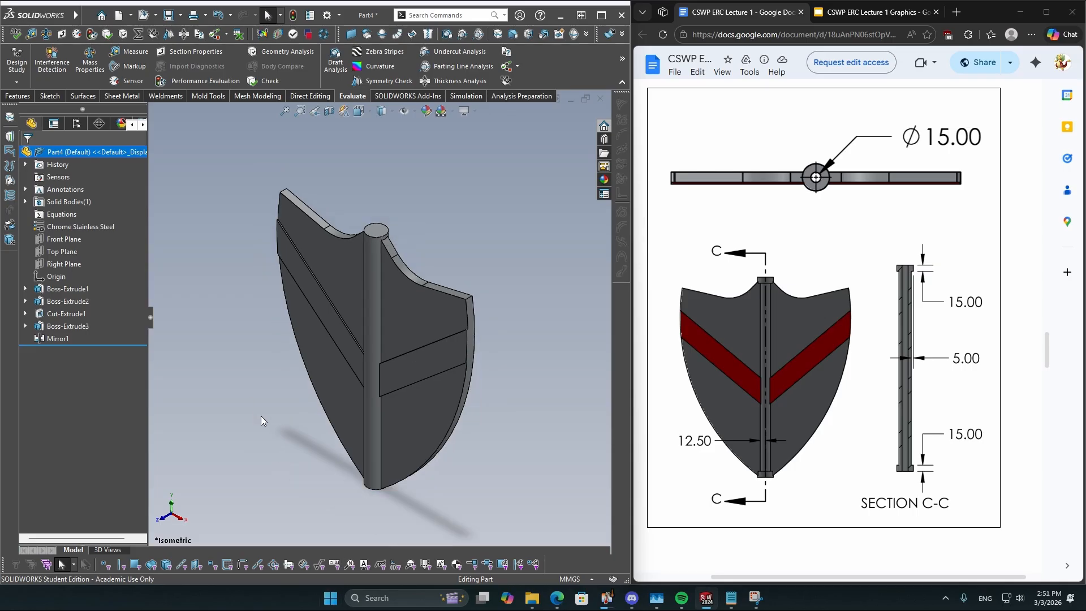
Open the central rod extrusion's sketch and draw a smaller concentric circle about 22.6 mm in diameter at the origin
right_click(62, 291)
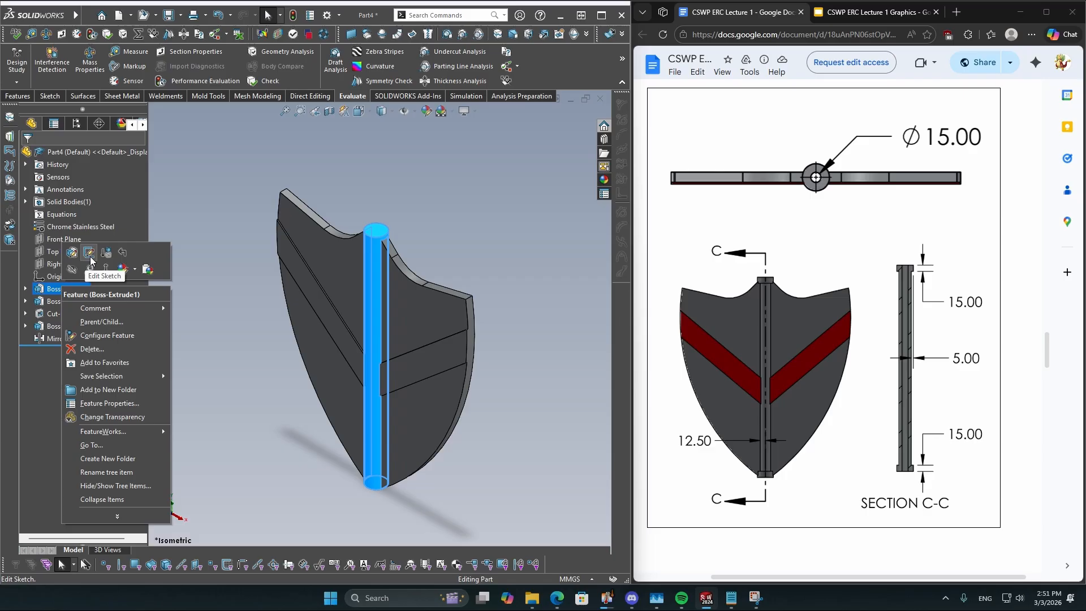
left_click(24, 288)
right_click(64, 301)
left_click(73, 267)
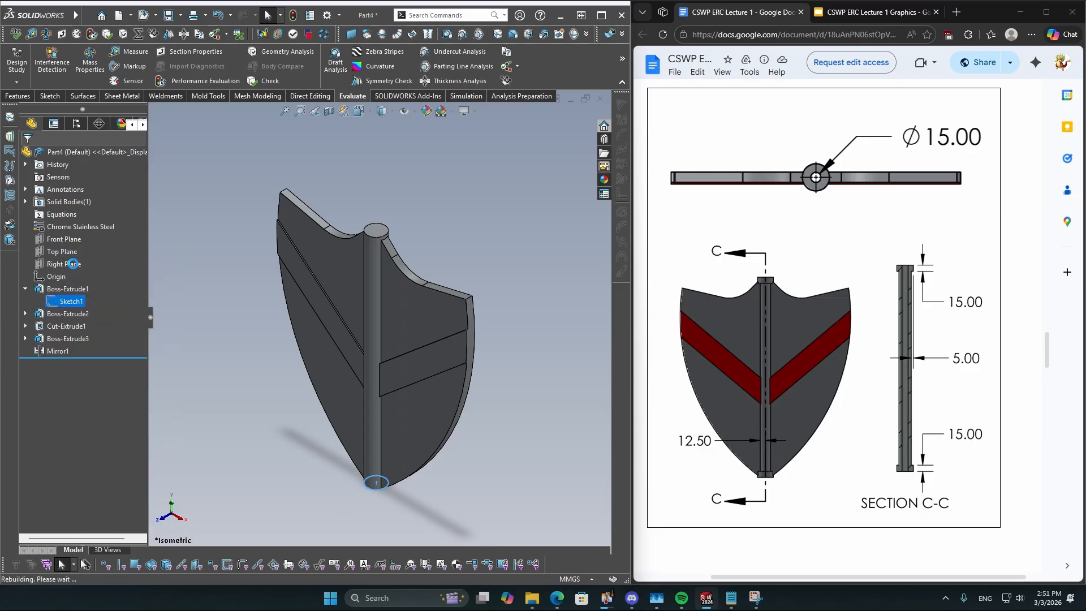
scroll(458, 411, "up", 4)
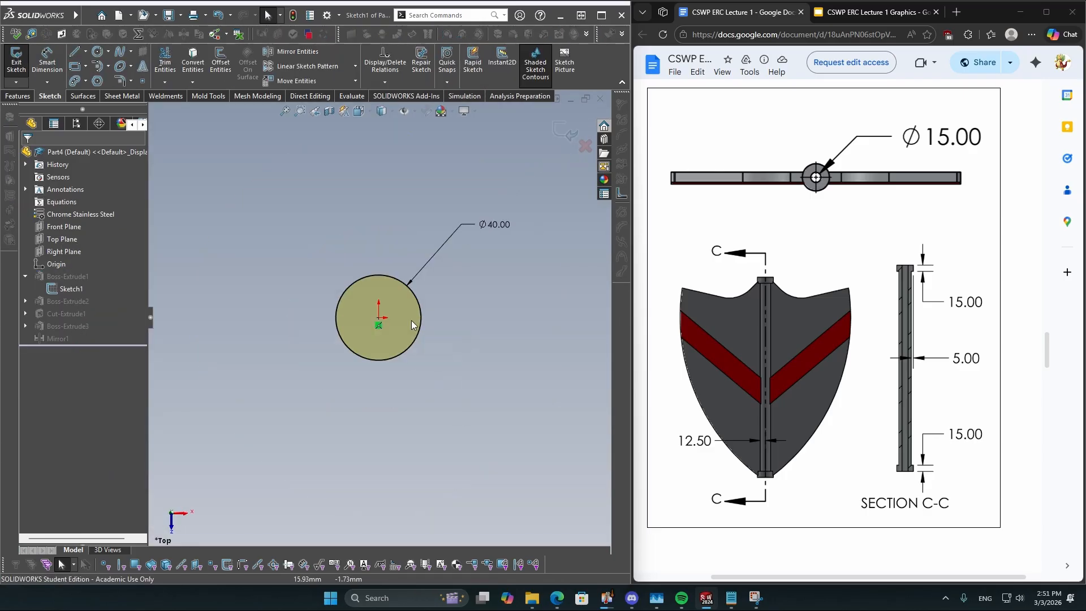
left_click(97, 52)
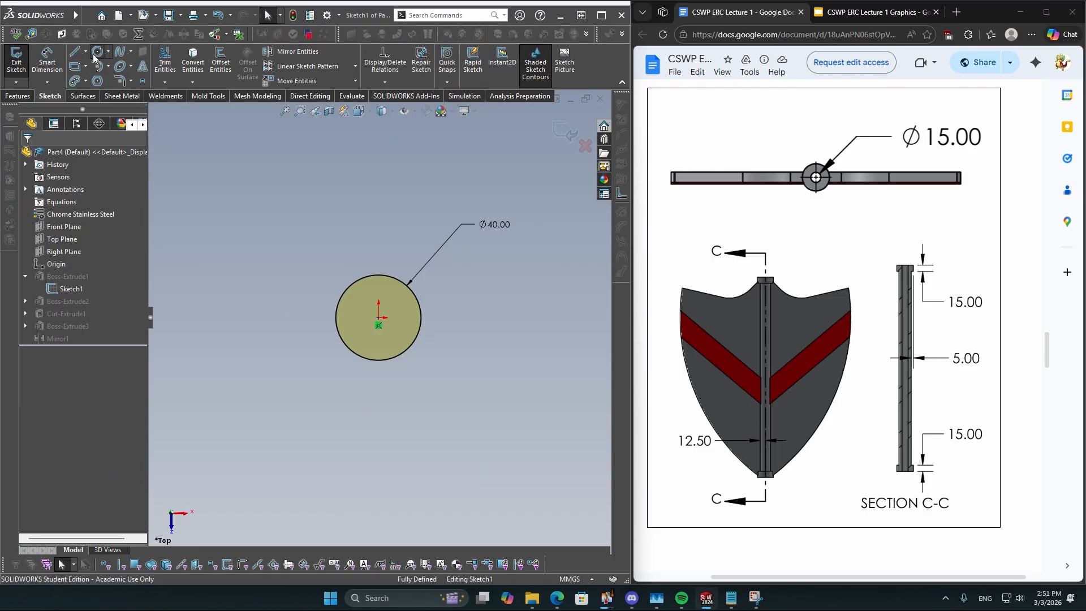
left_click(378, 318)
left_click(386, 341)
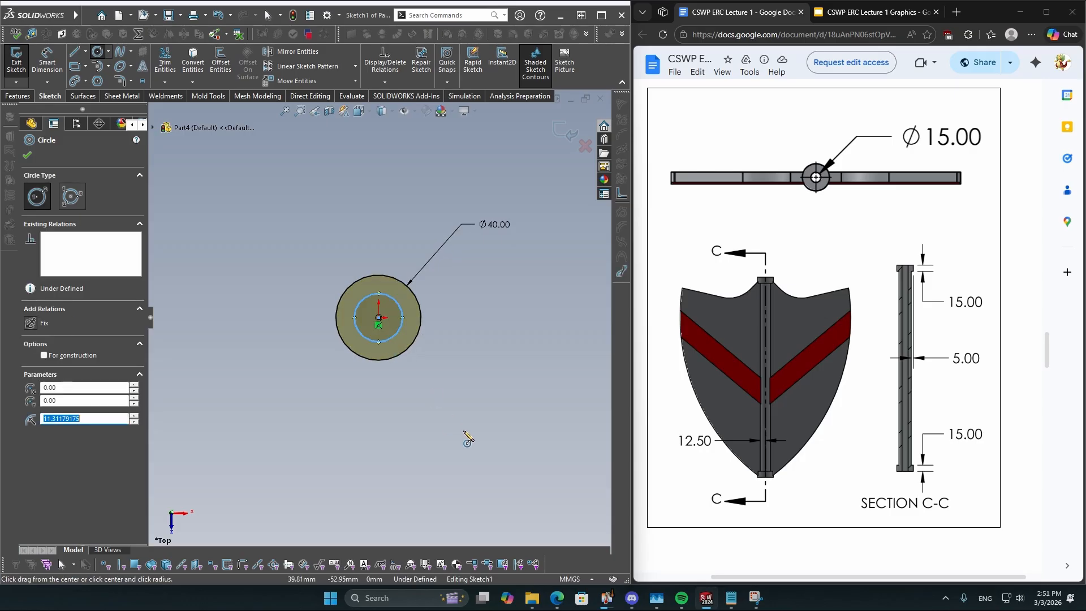
Dimension the inner circle's diameter as 15 mm and exit the sketch to rebuild the rod with a through bore
right_click_drag(467, 437, 457, 390)
left_click(397, 338)
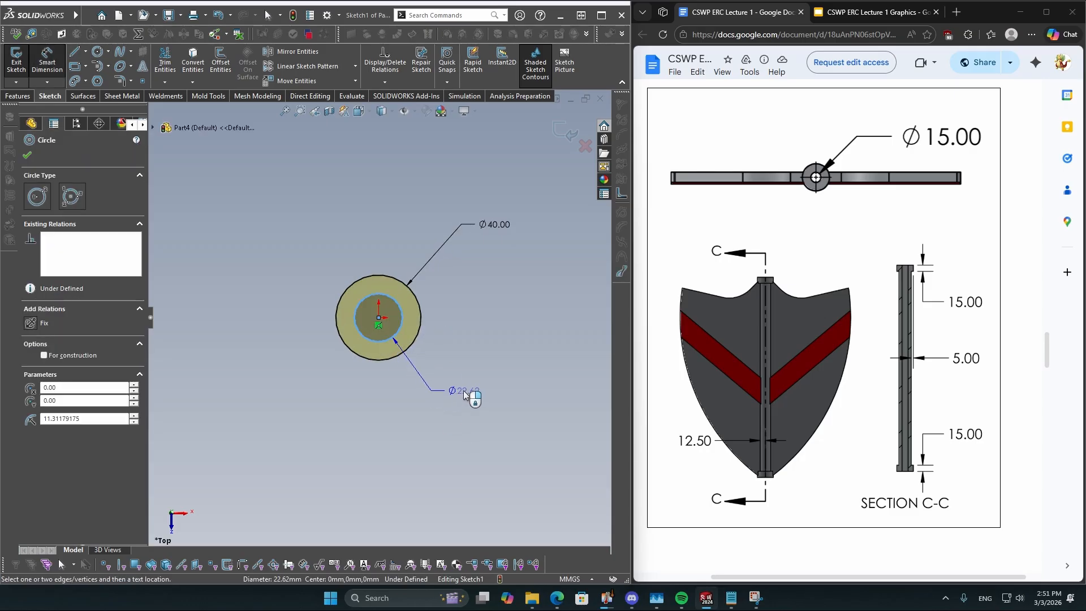
left_click(456, 395)
type("15")
key("Return")
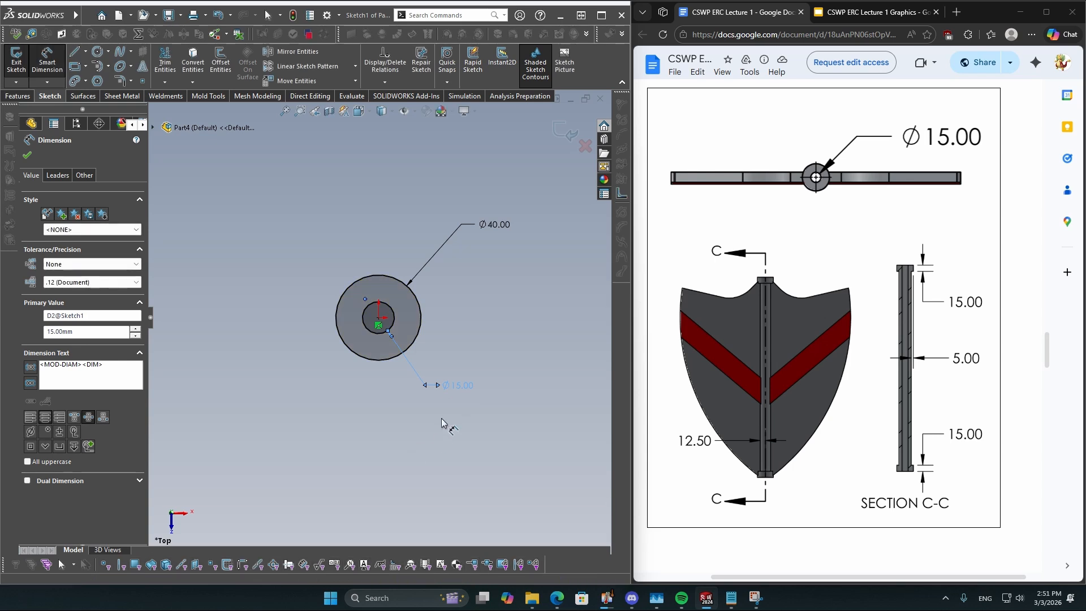
left_click(563, 131)
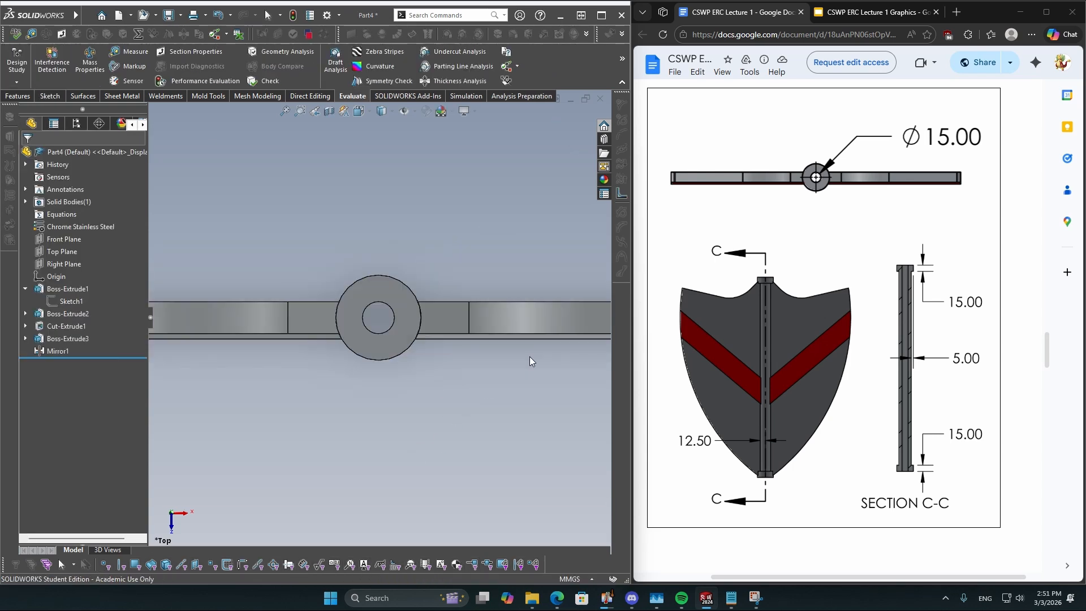
Inspect the bored rod on the full shield and compare it with the Heater Shield Part 1 illustration
scroll(362, 332, "up", 6)
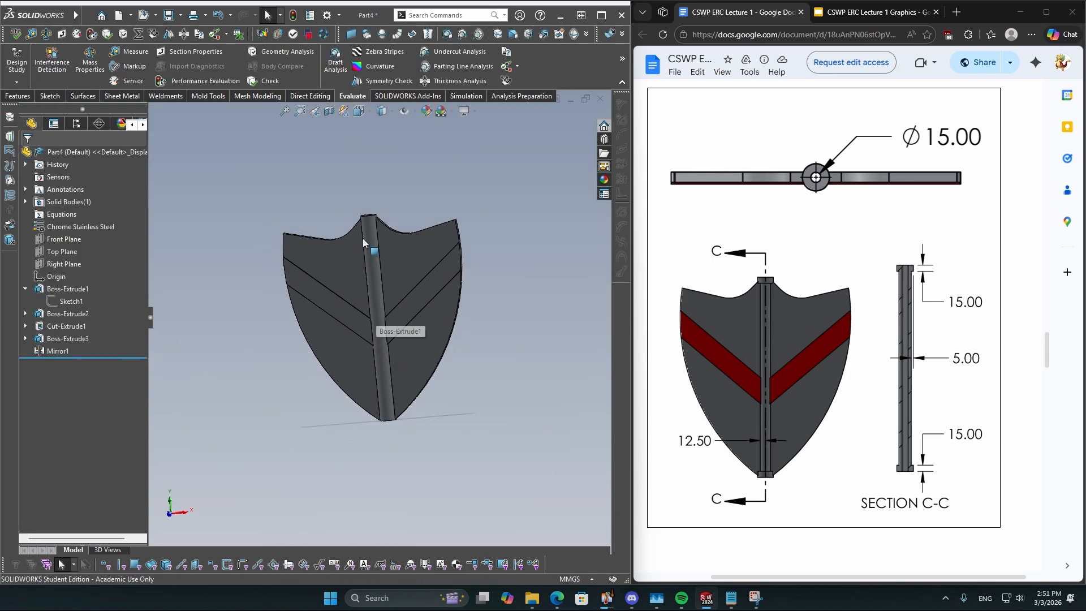
middle_click_drag(364, 239, 344, 272)
scroll(361, 227, "down", 6)
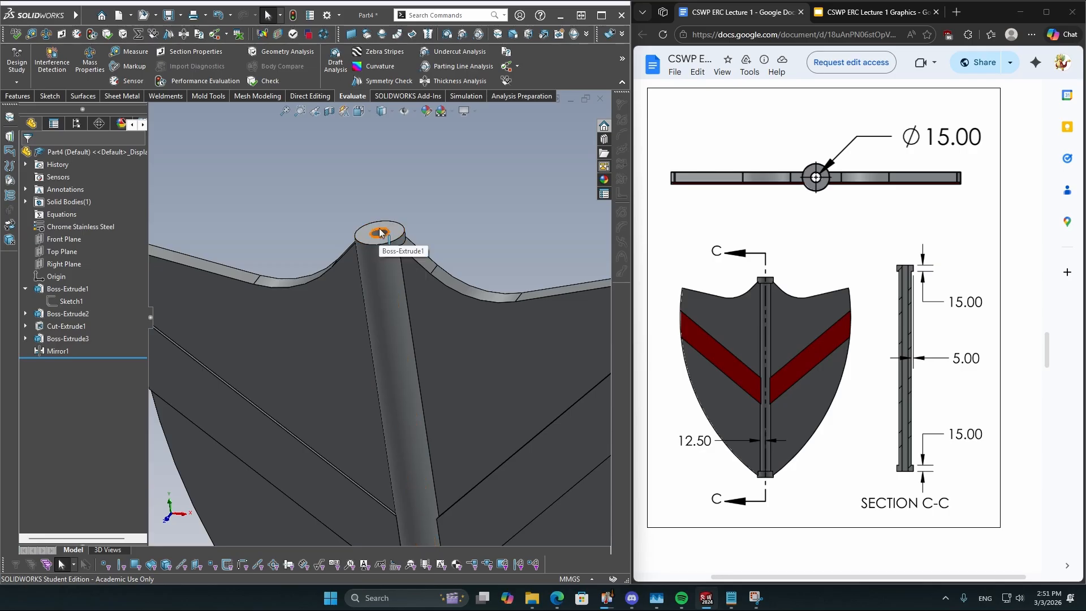
scroll(421, 453, "up", 5)
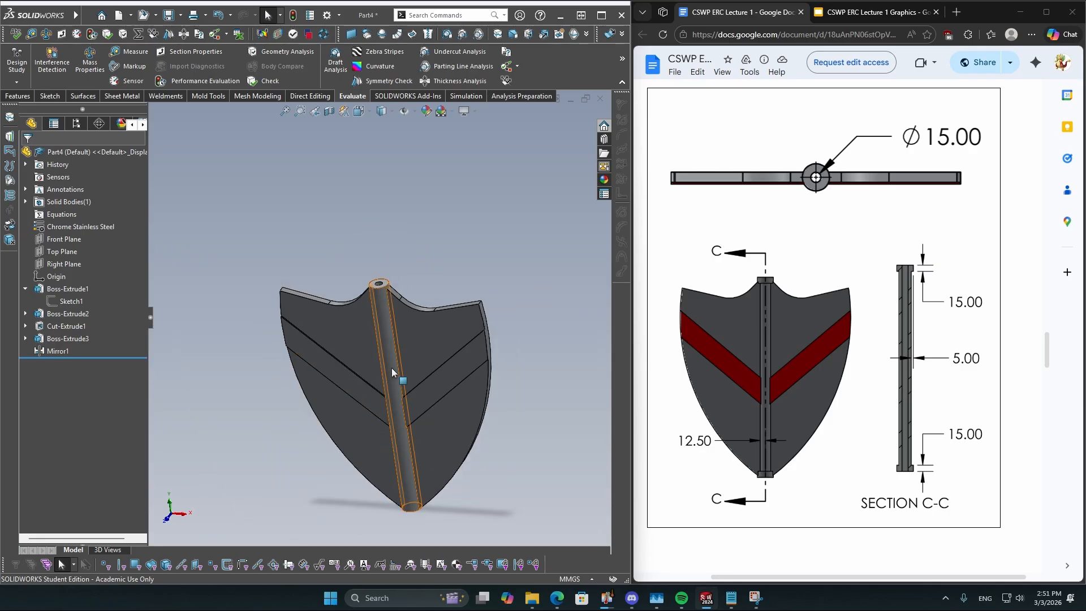
middle_click_drag(434, 401, 469, 378)
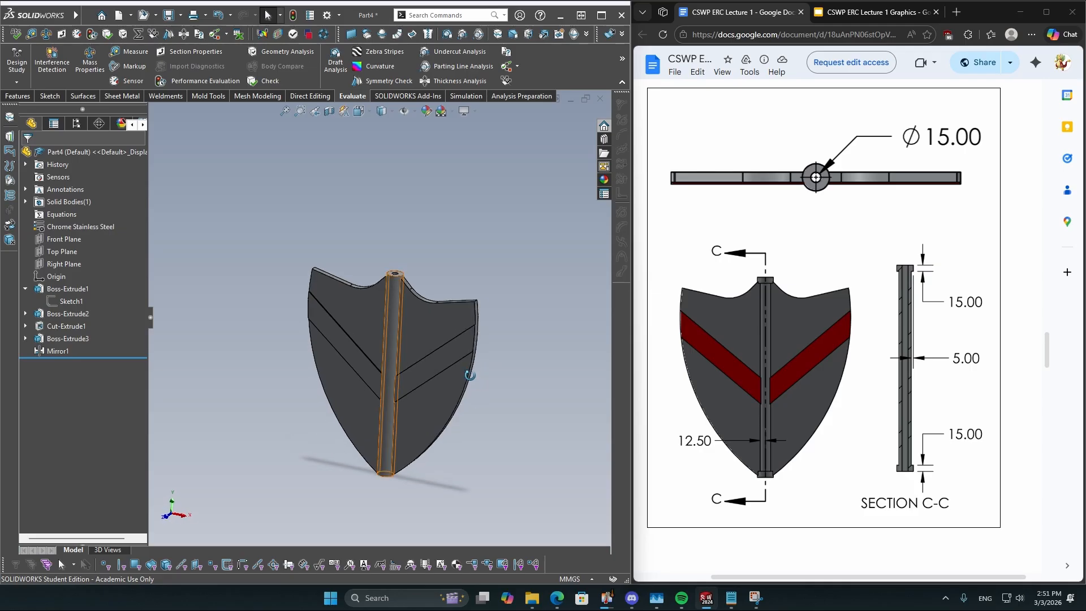
key("ctrl+7")
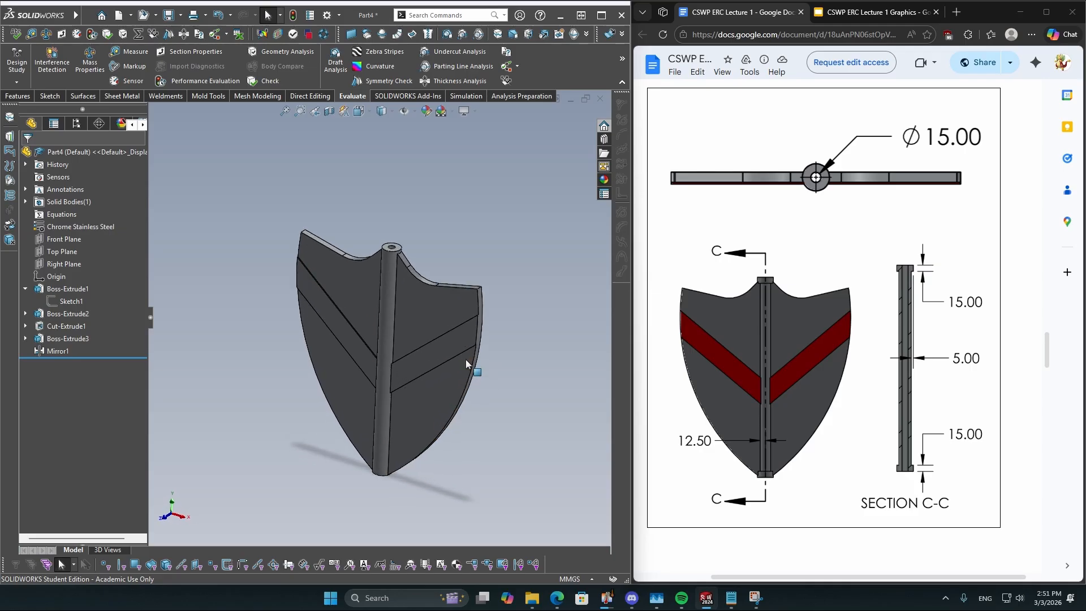
scroll(914, 361, "up", 8)
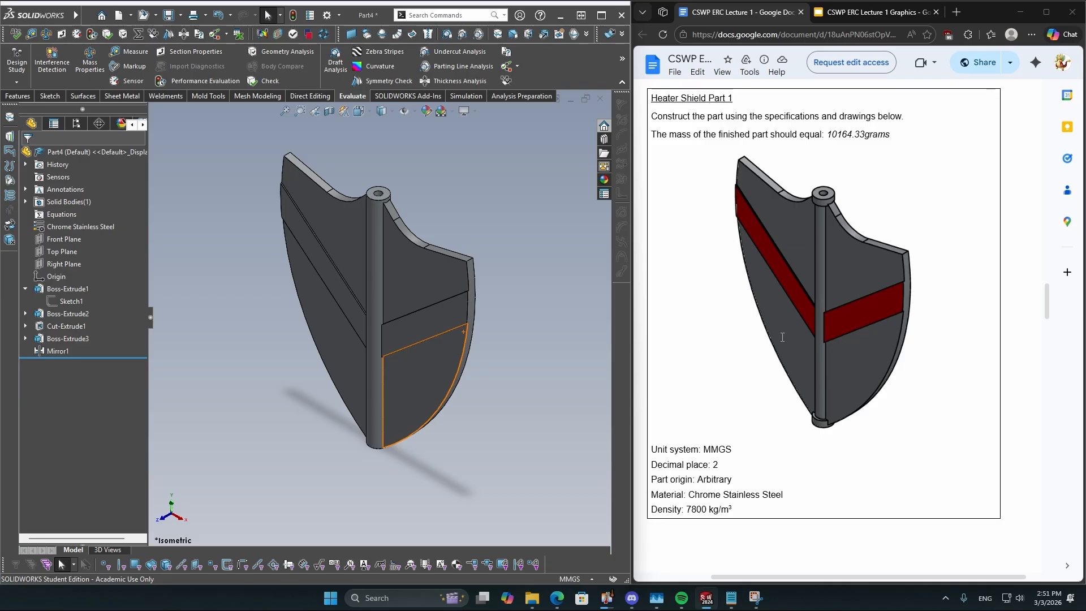
scroll(820, 317, "down", 3)
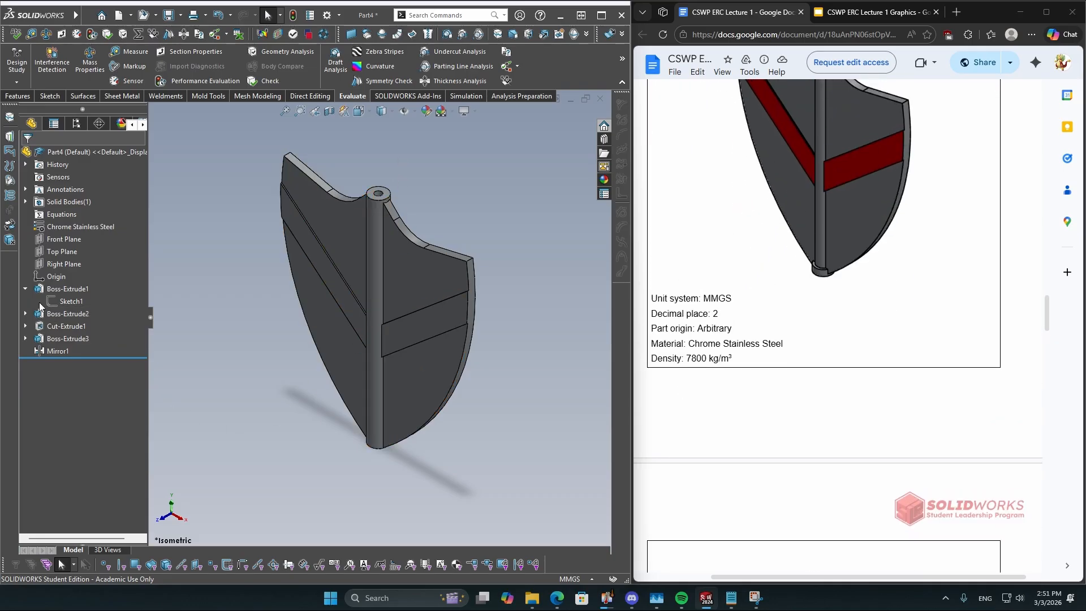
left_click(27, 289)
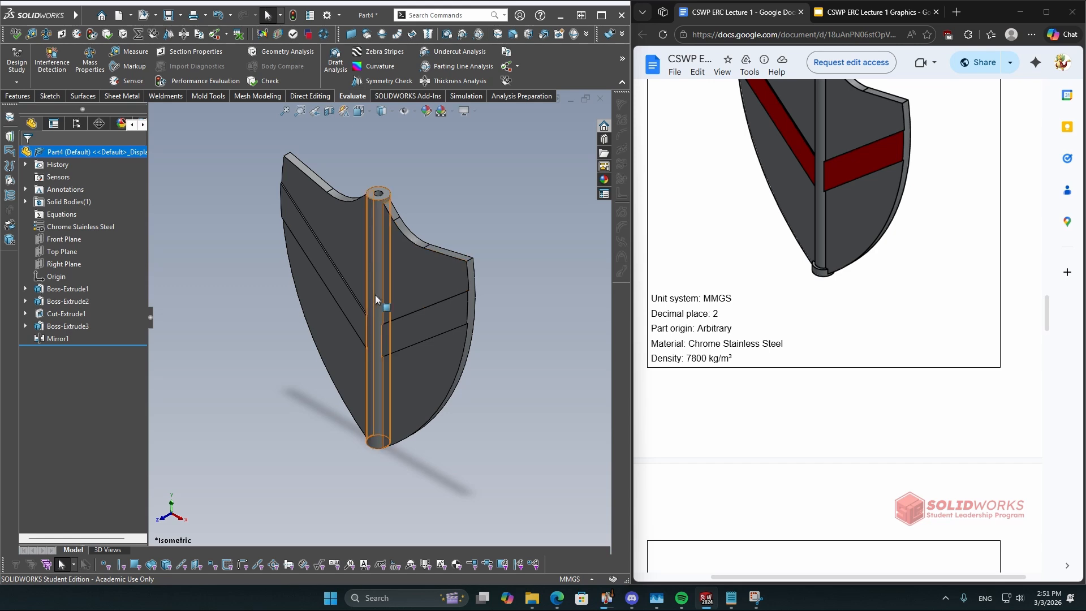
scroll(375, 322, "down", 2)
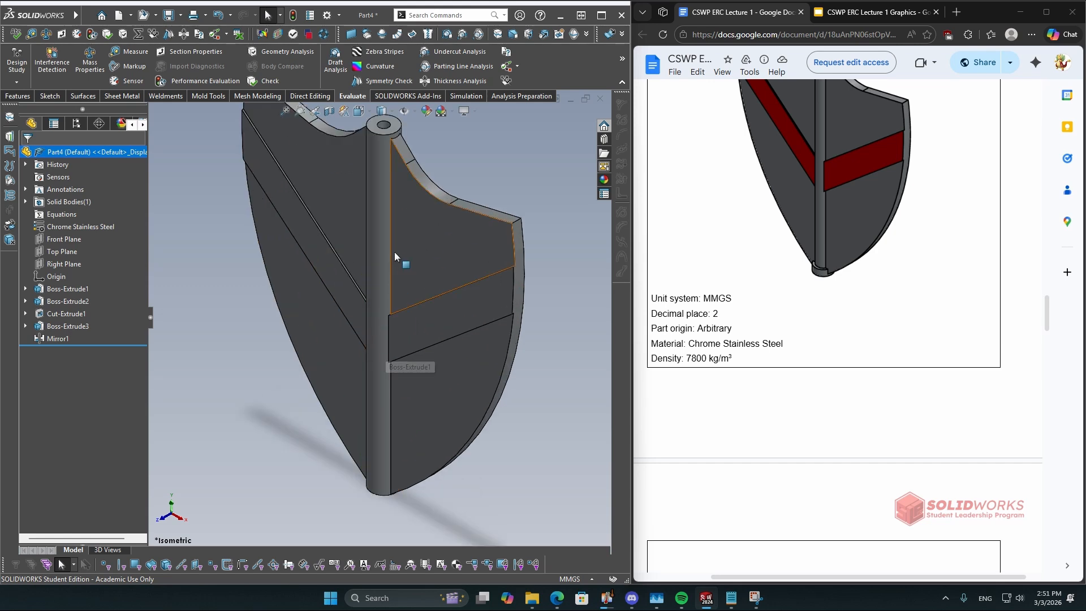
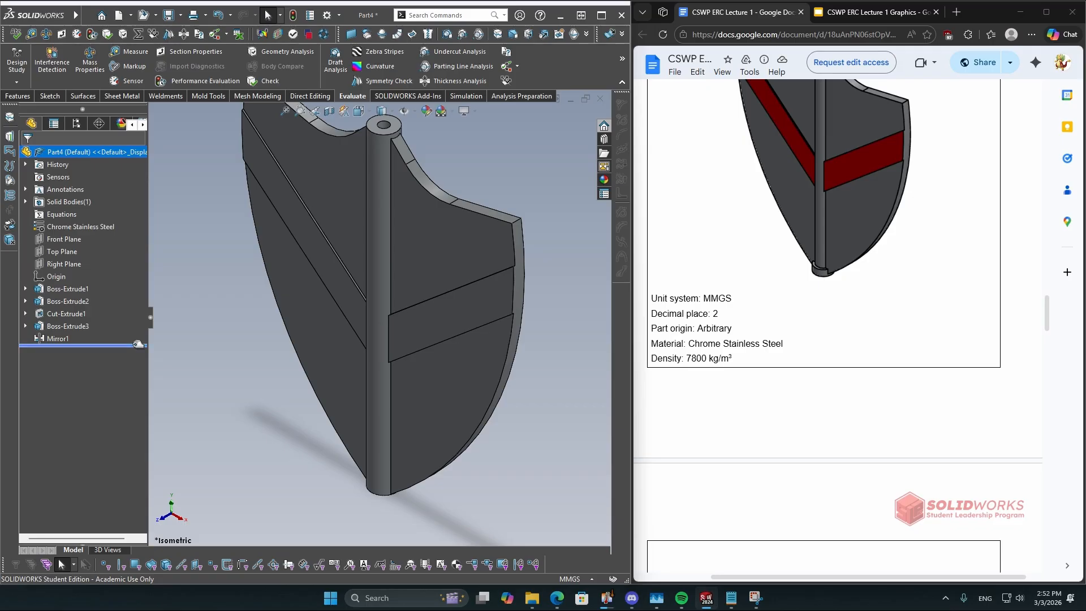
Roll the feature history back to before the stripe extrusion, inspect the half-shield, and roll forward to the end
left_click_drag(138, 344, 140, 321)
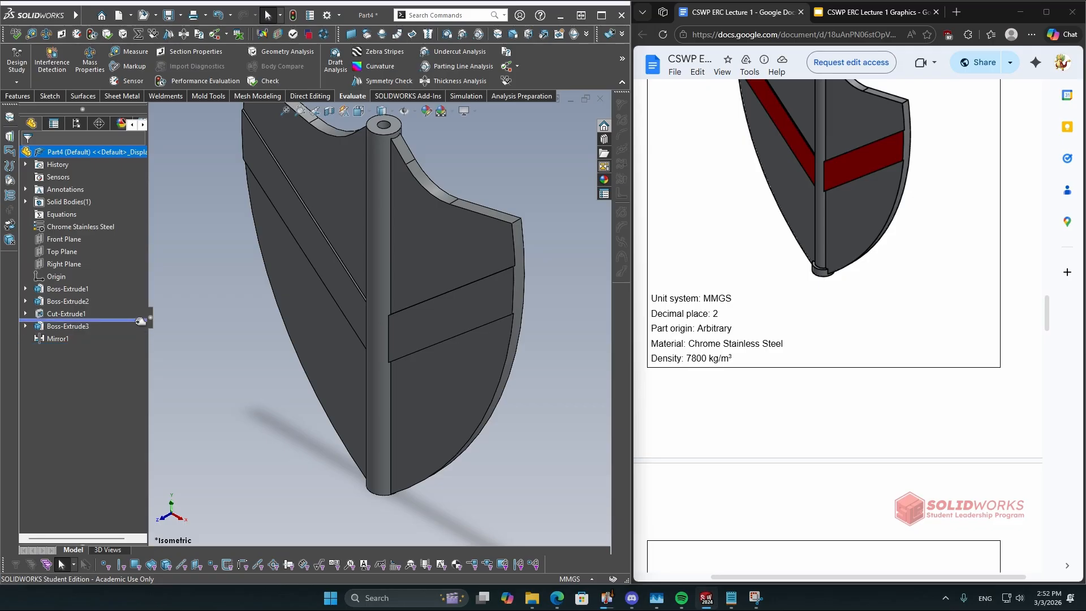
middle_click_drag(292, 273, 404, 229)
left_click_drag(144, 318, 144, 345)
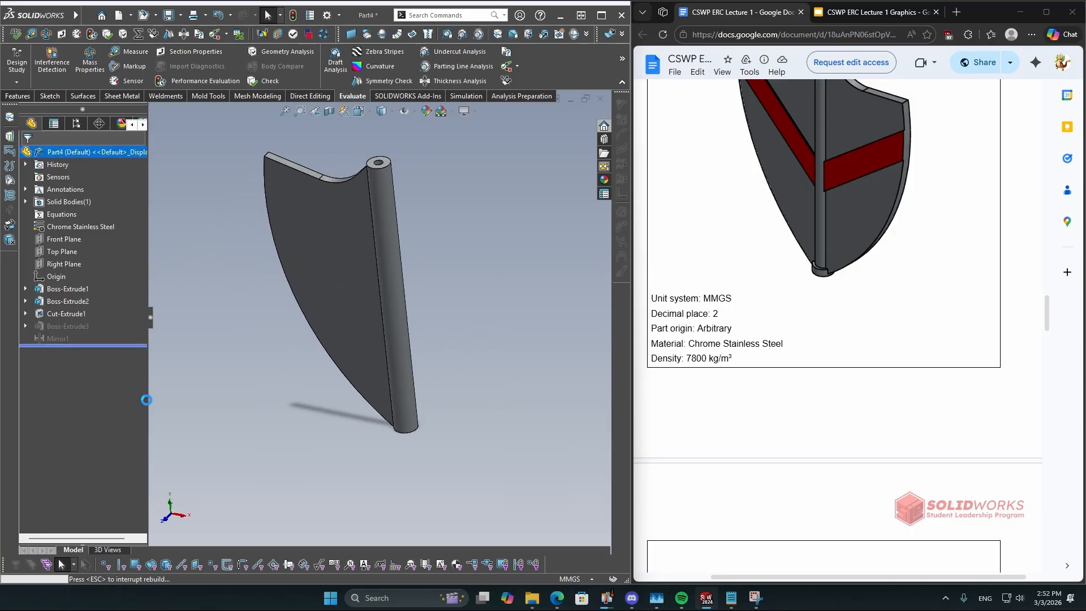
middle_click_drag(369, 259, 246, 354)
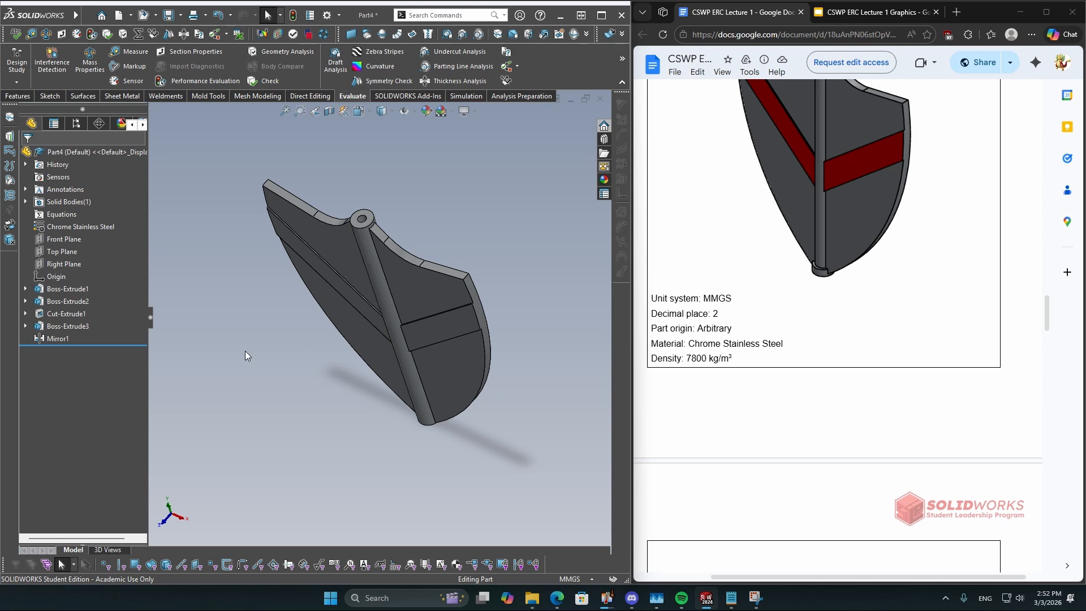
Roll the feature history back to directly after the central rod extrusion
left_click_drag(135, 345, 136, 333)
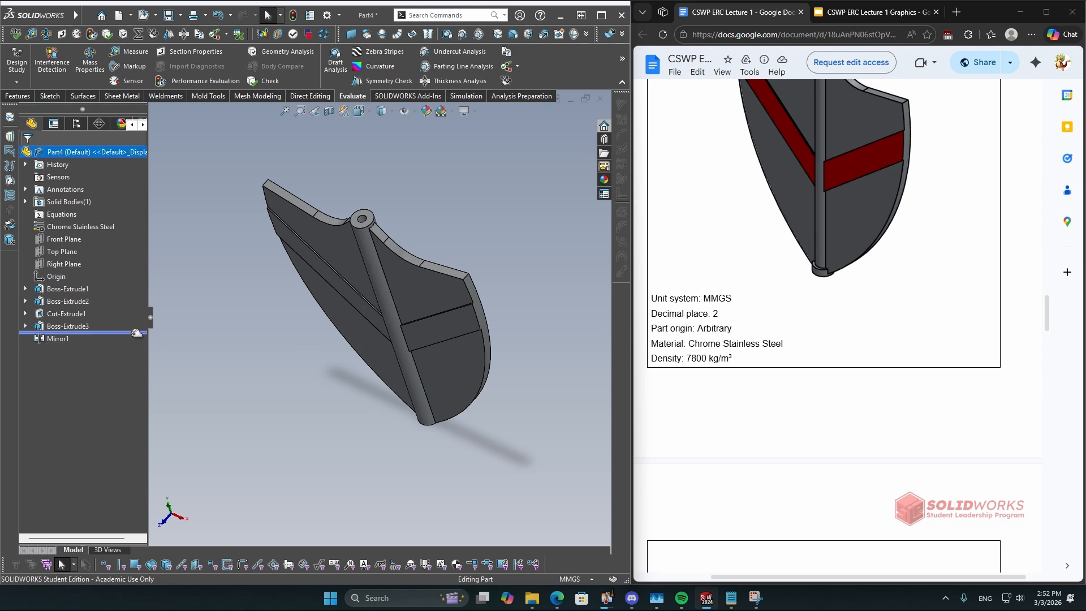
middle_click_drag(265, 317, 414, 242)
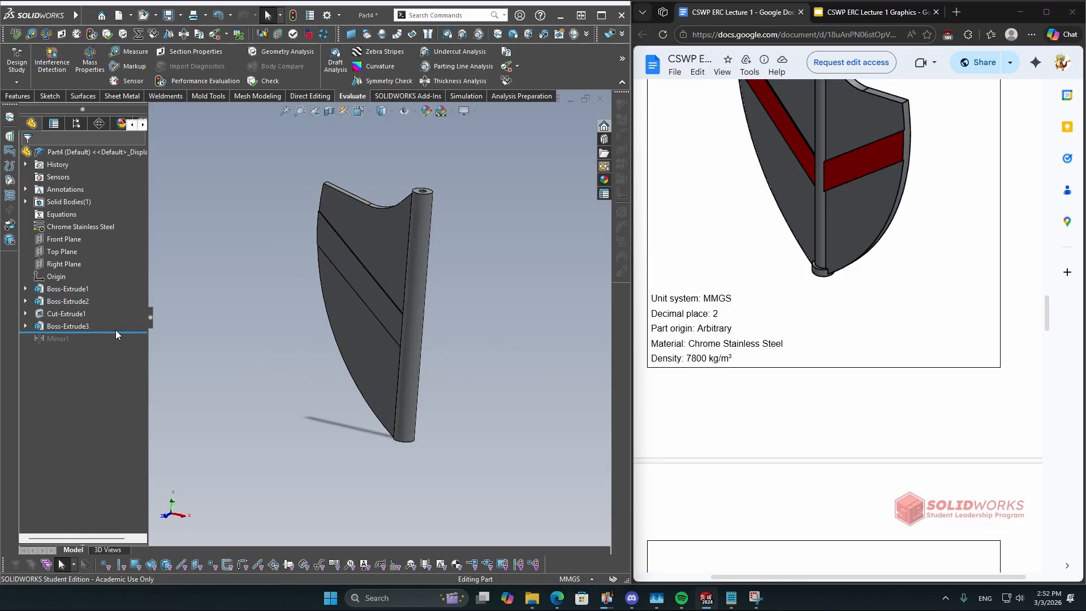
scroll(755, 266, "up", 5)
scroll(756, 265, "down", 1)
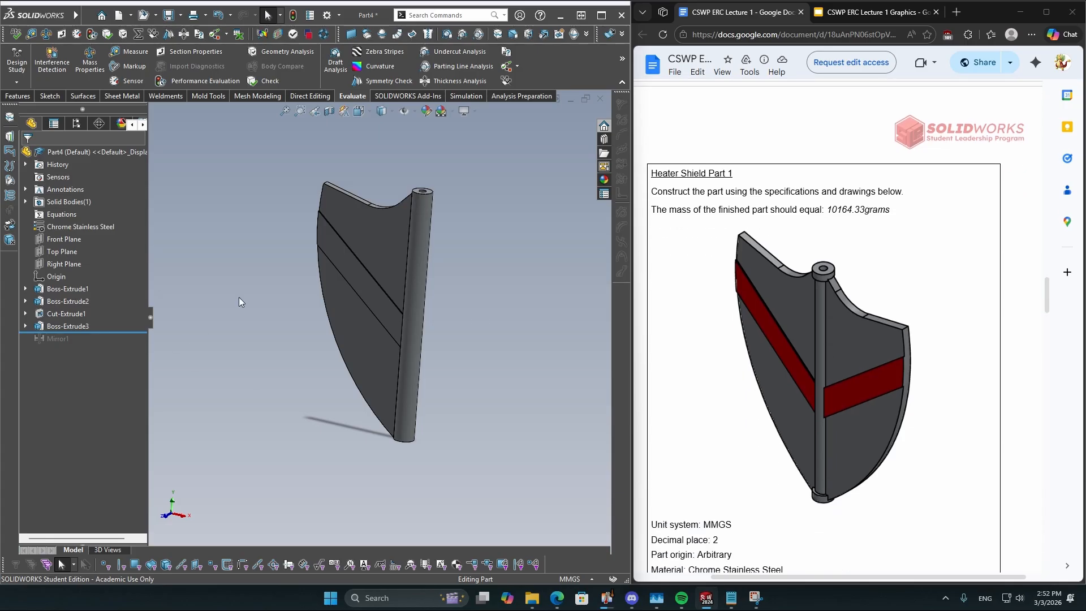
left_click_drag(130, 330, 138, 300)
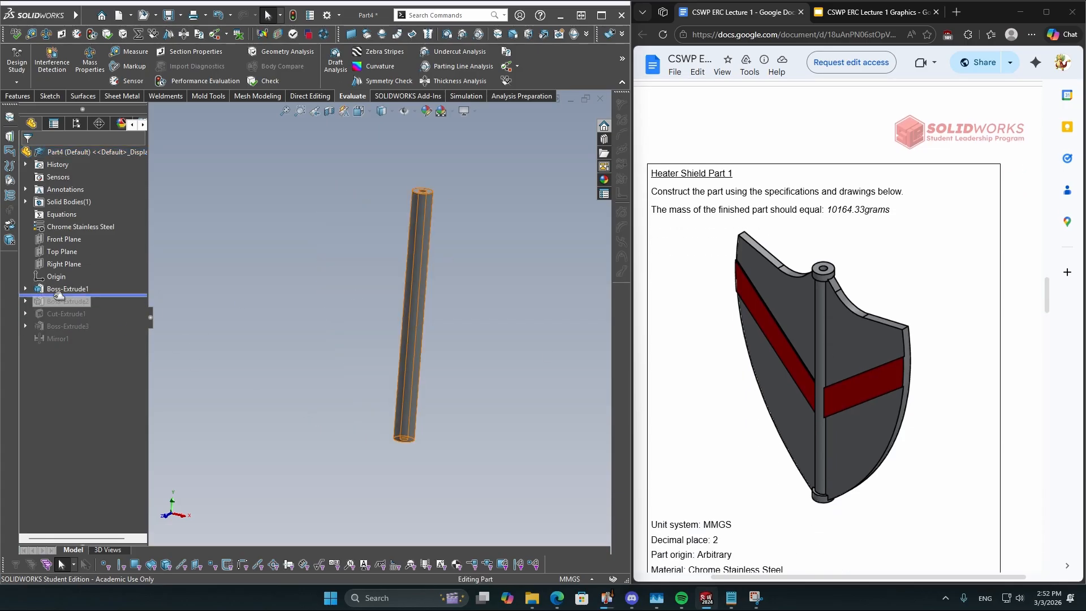
scroll(288, 258, "up", 2)
scroll(424, 277, "down", 2)
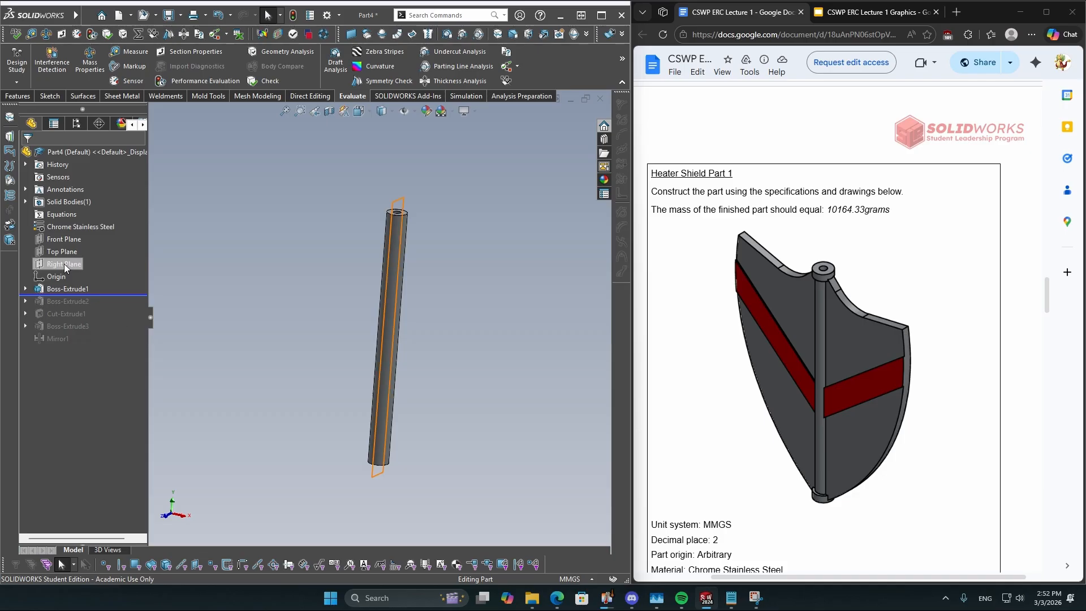
Sketch a corner rectangle about 11.5 mm wide and 460 mm tall on the Front Plane, along the inside of the rod's right edge
left_click(60, 243)
left_click(69, 227)
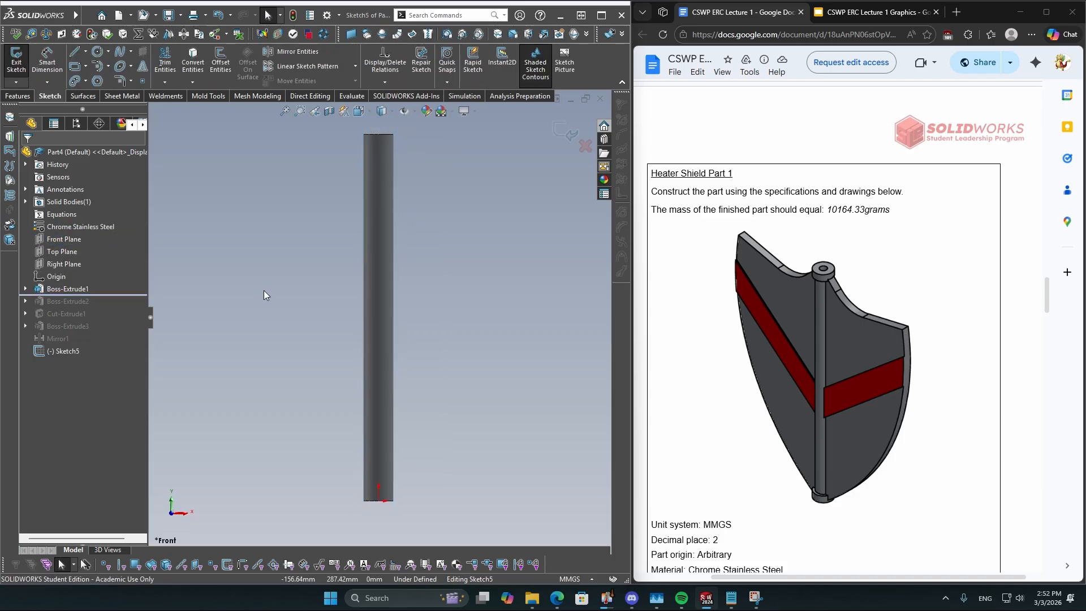
scroll(871, 342, "down", 6)
scroll(872, 342, "down", 10)
scroll(897, 130, "up", 1)
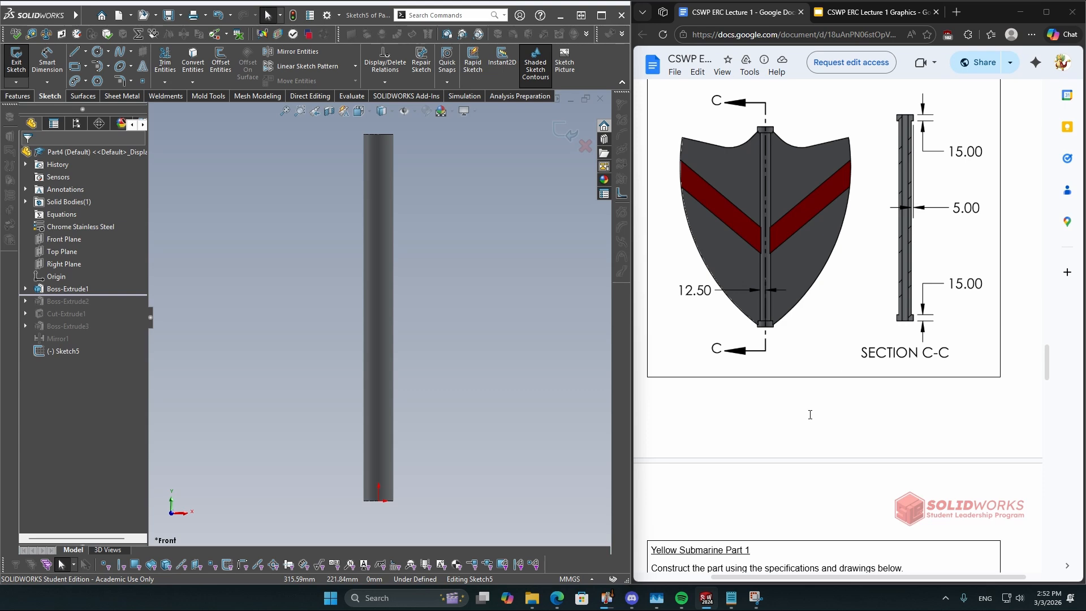
left_click(87, 16)
left_click(73, 67)
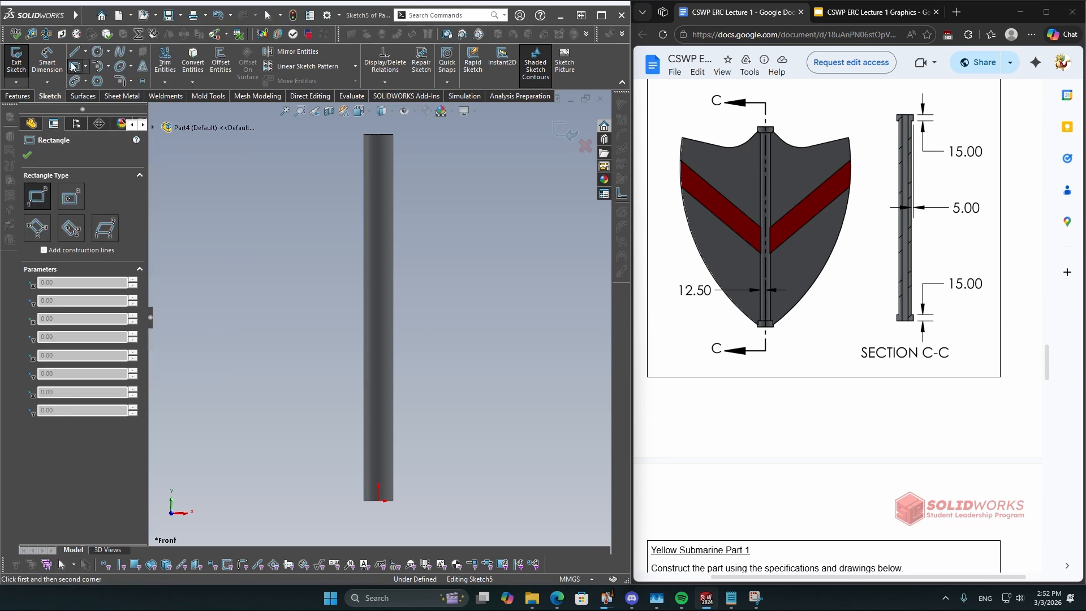
left_click(394, 134)
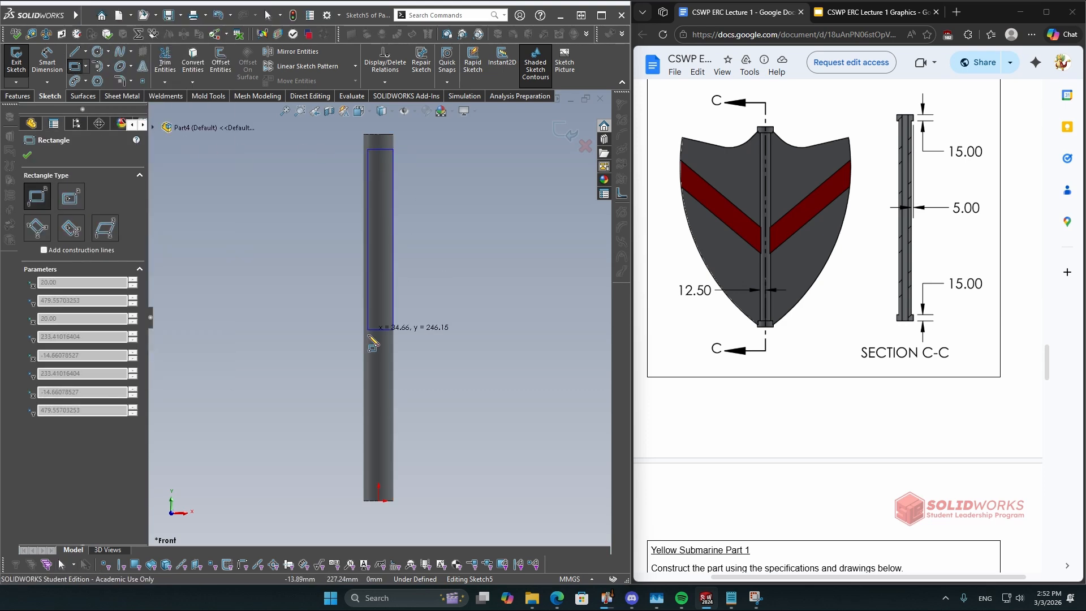
left_click(385, 487)
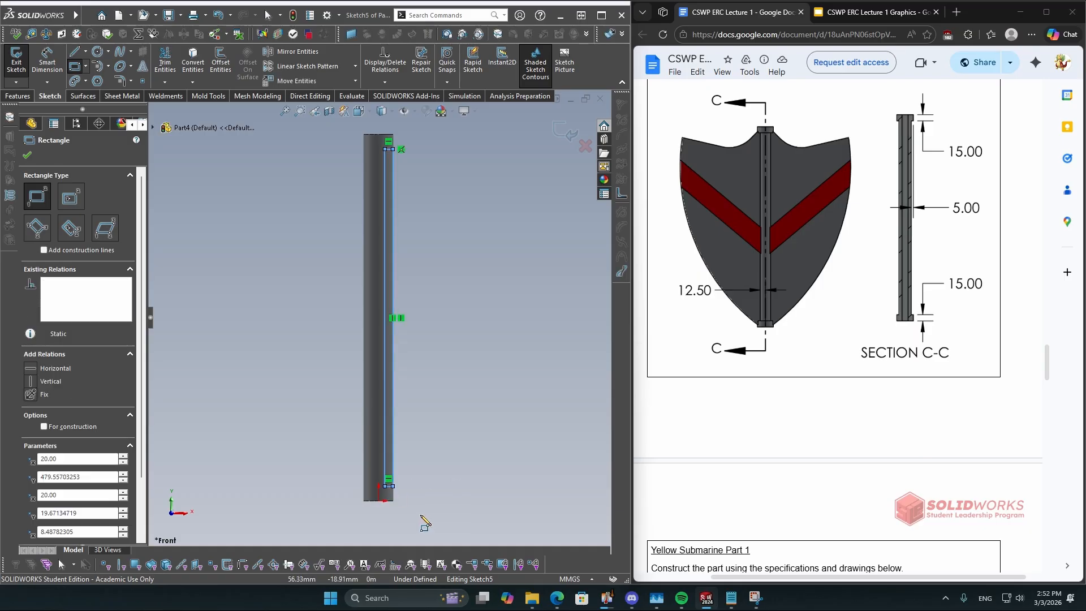
Dimension the rectangle's top edge 15 mm below the rod's upper end
right_click_drag(424, 502, 426, 441)
scroll(391, 198, "down", 3)
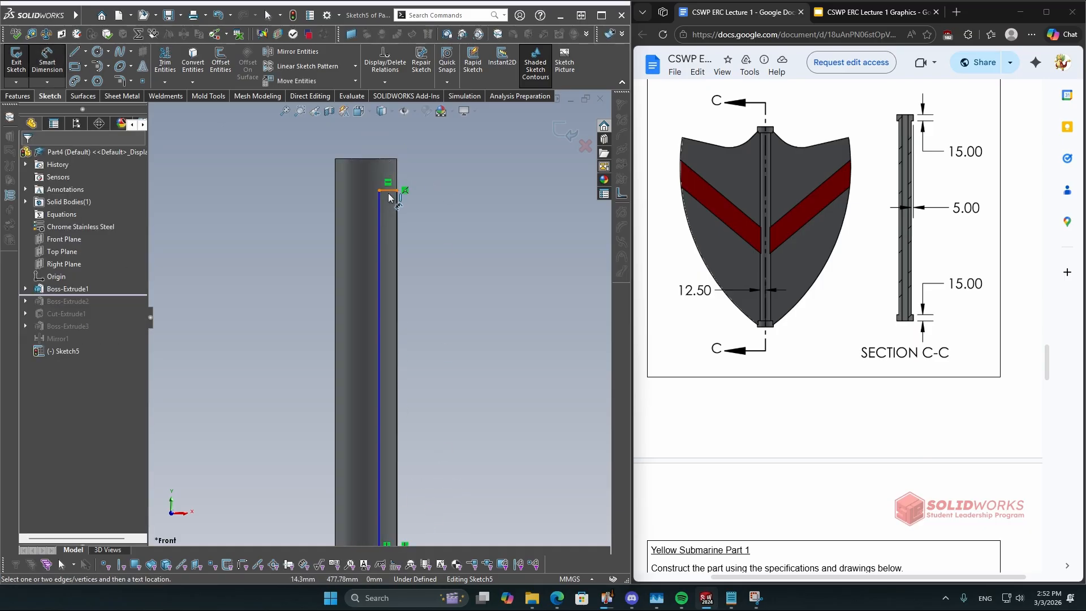
left_click(389, 192)
left_click(378, 159)
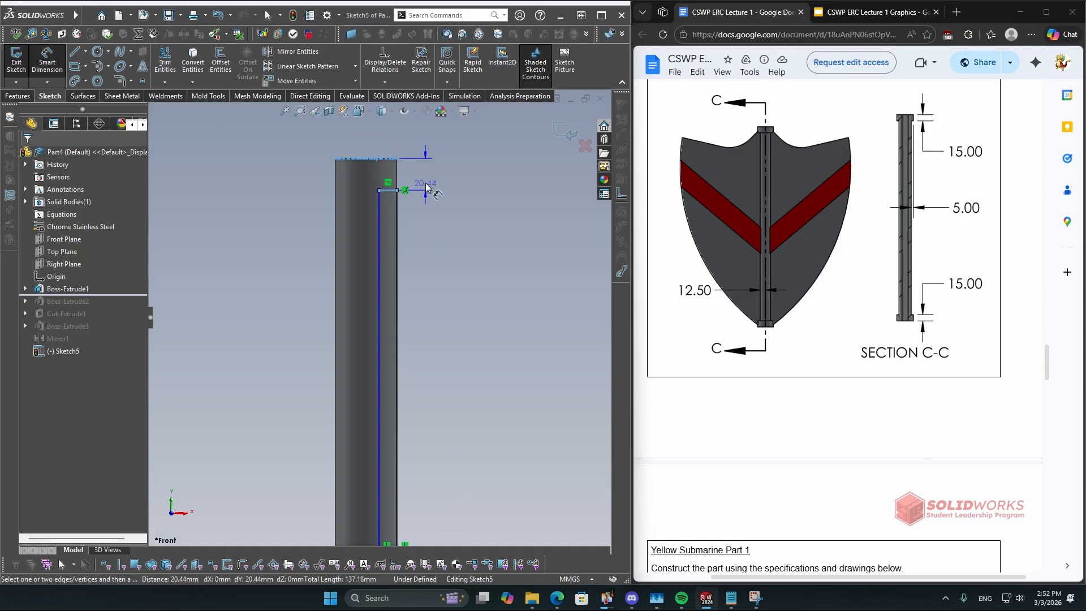
left_click(438, 168)
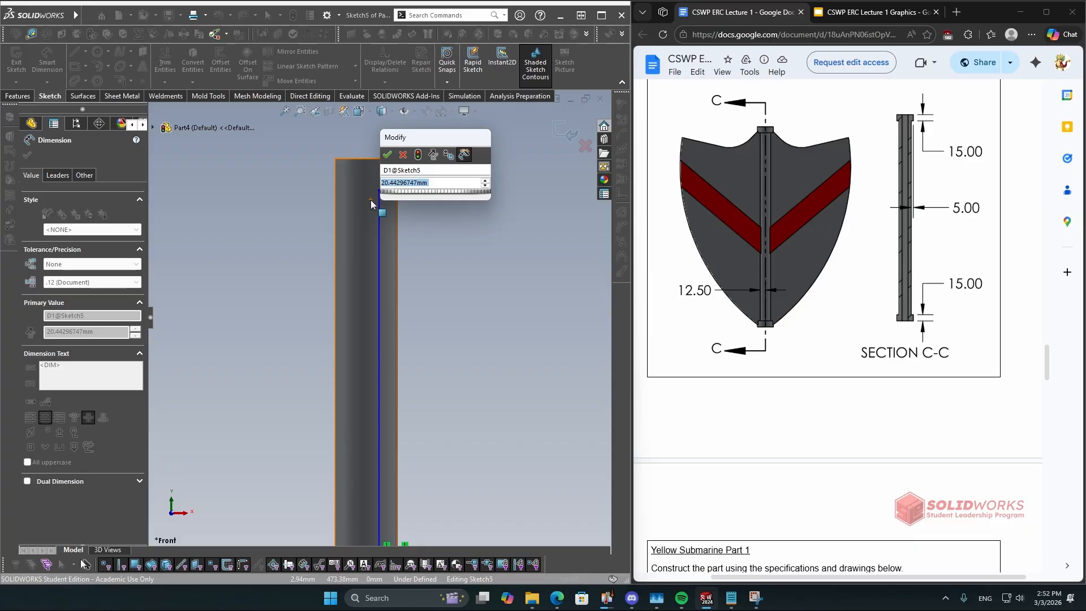
type("15")
key("Return")
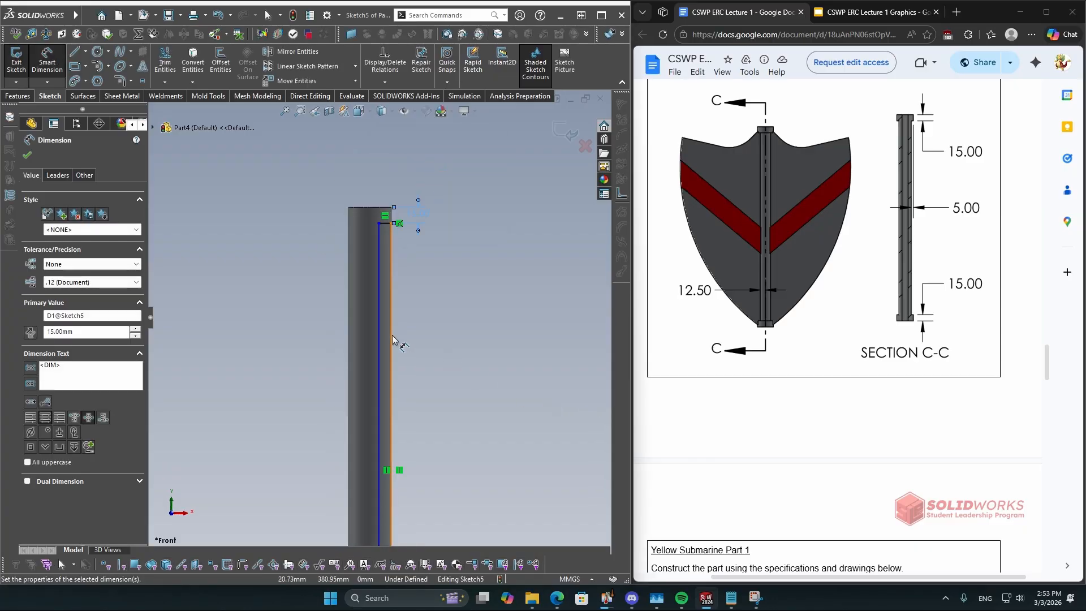
Dimension the rectangle's width between its inner vertical side and the rod's outer edge as 5 mm
left_click(392, 323)
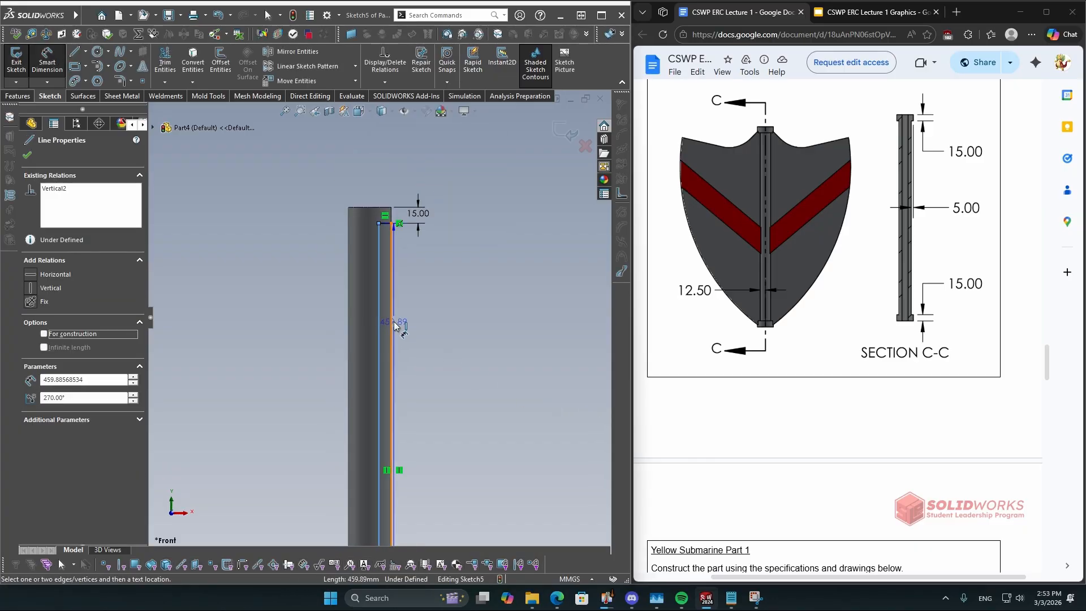
left_click(394, 325)
left_click(526, 300)
type("5")
key("Return")
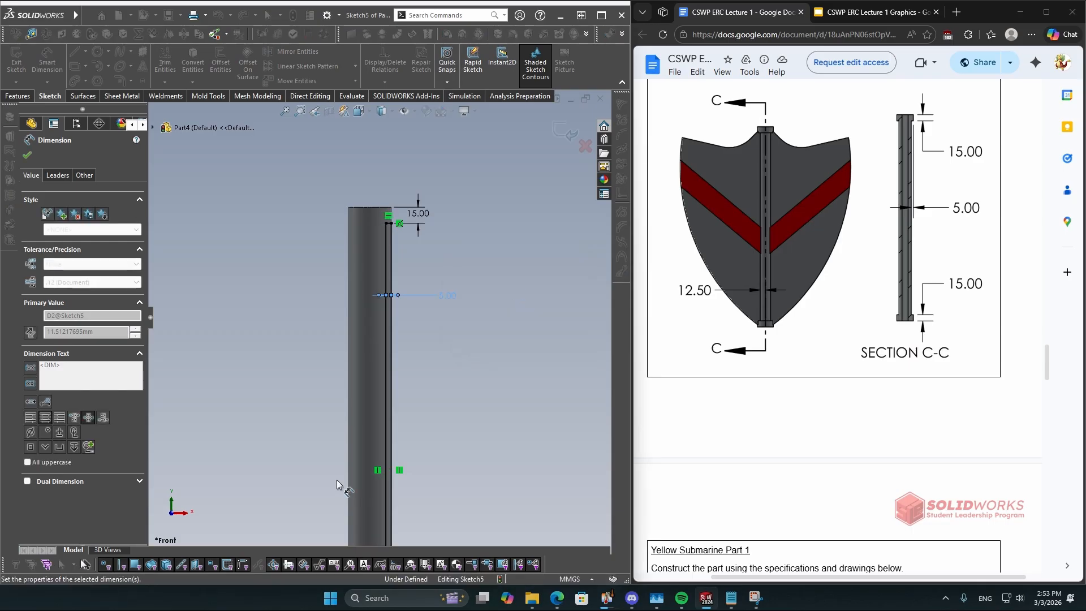
Dimension the rectangle's bottom edge 15 mm above the rod's lower end and leave the dimension tool
scroll(376, 492, "down", 5)
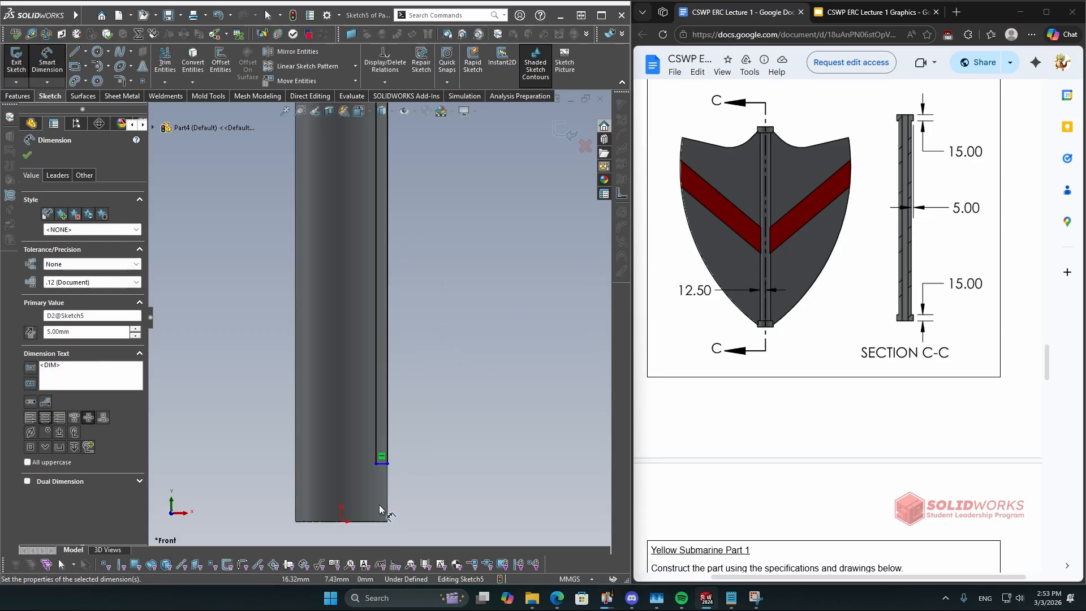
left_click(384, 524)
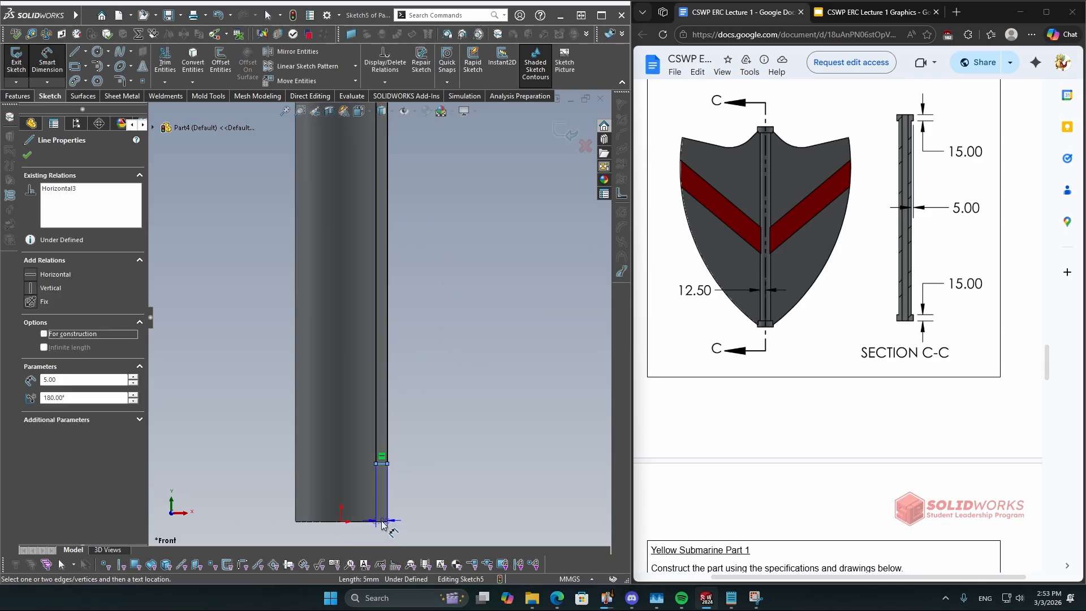
left_click(381, 522)
left_click(458, 495)
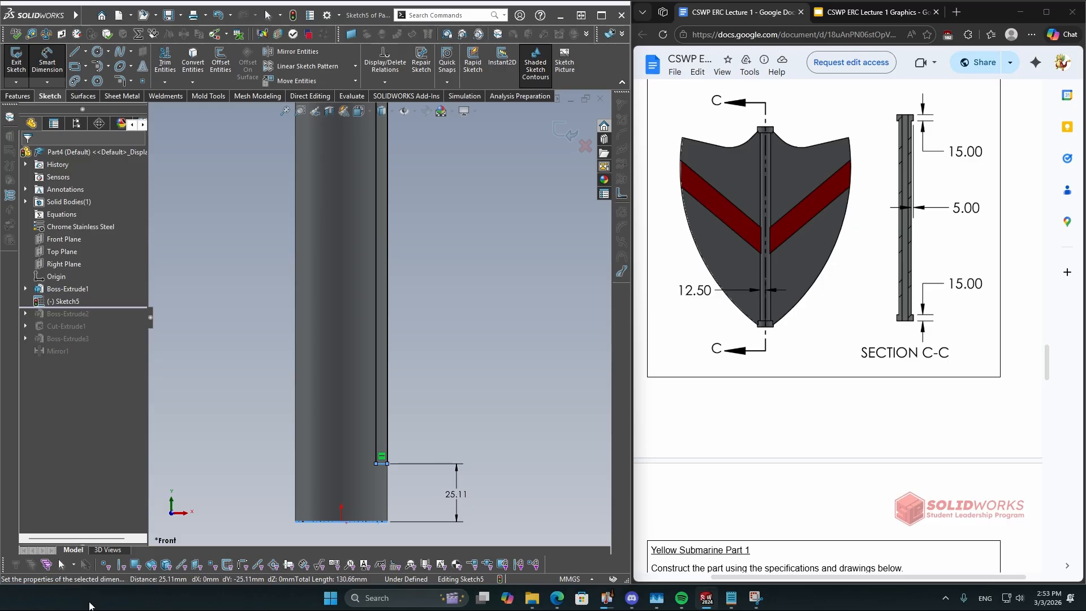
type("15")
key("Return")
scroll(379, 317, "up", 4)
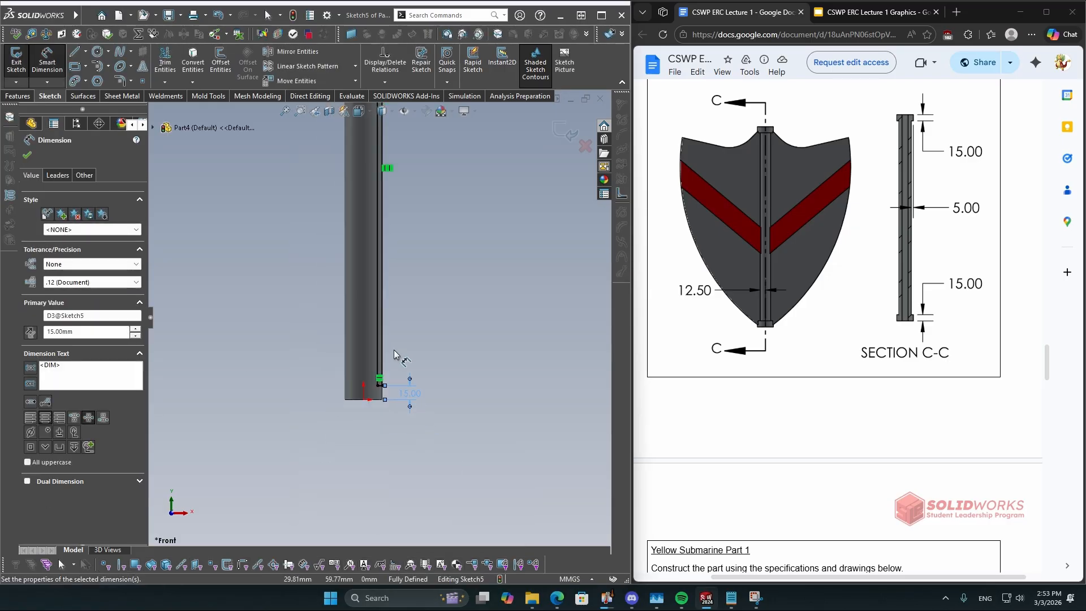
scroll(452, 243, "up", 4)
key("Escape")
scroll(415, 229, "down", 3)
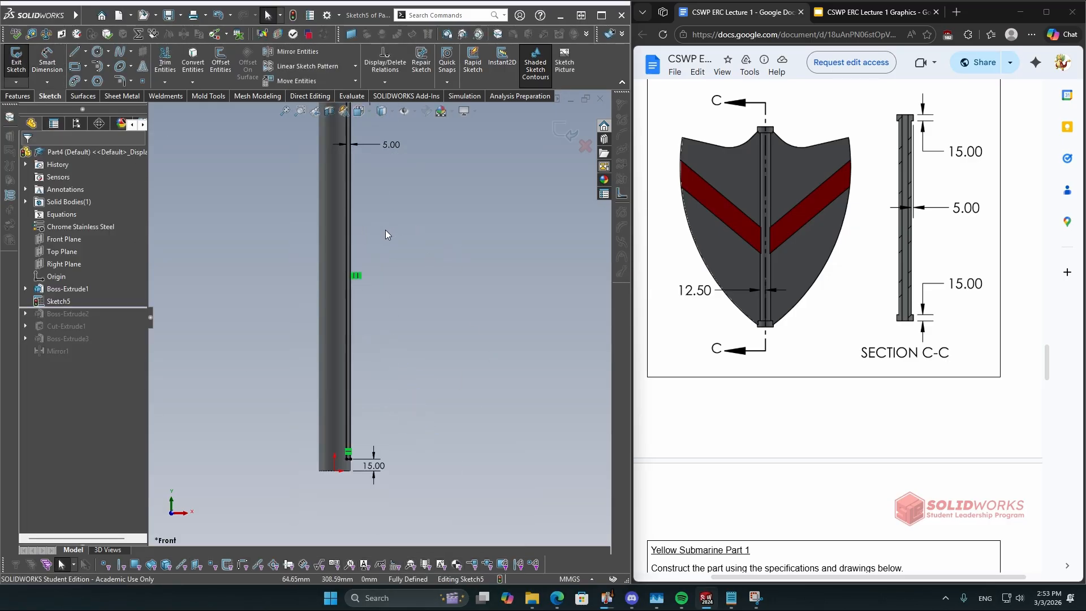
scroll(385, 230, "up", 2)
Start a Revolved Cut from the rectangle sketch, keeping the 360° blind setting
left_click(17, 96)
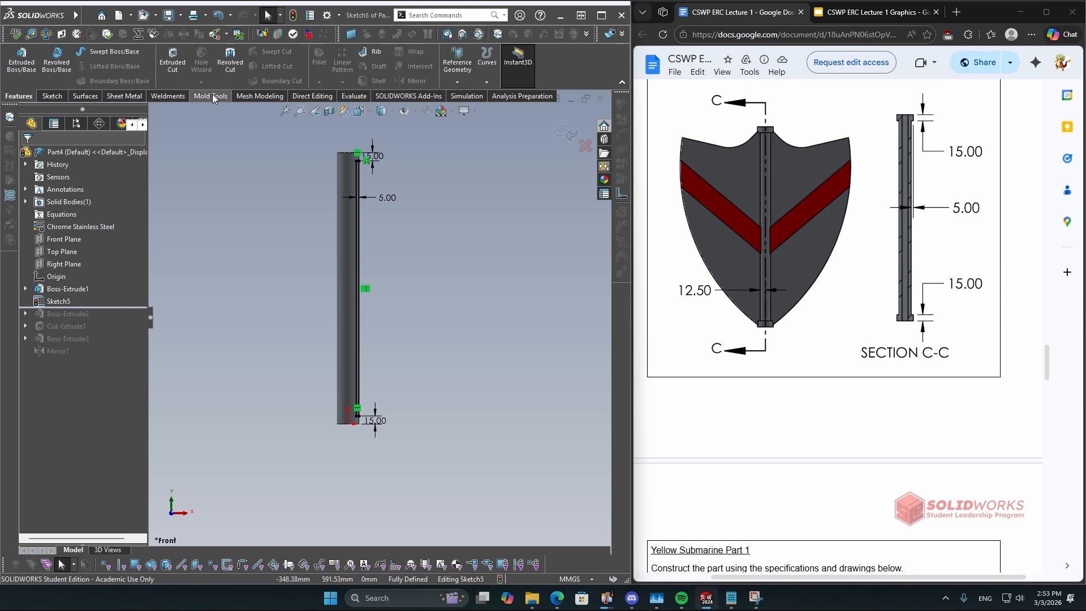
left_click(230, 62)
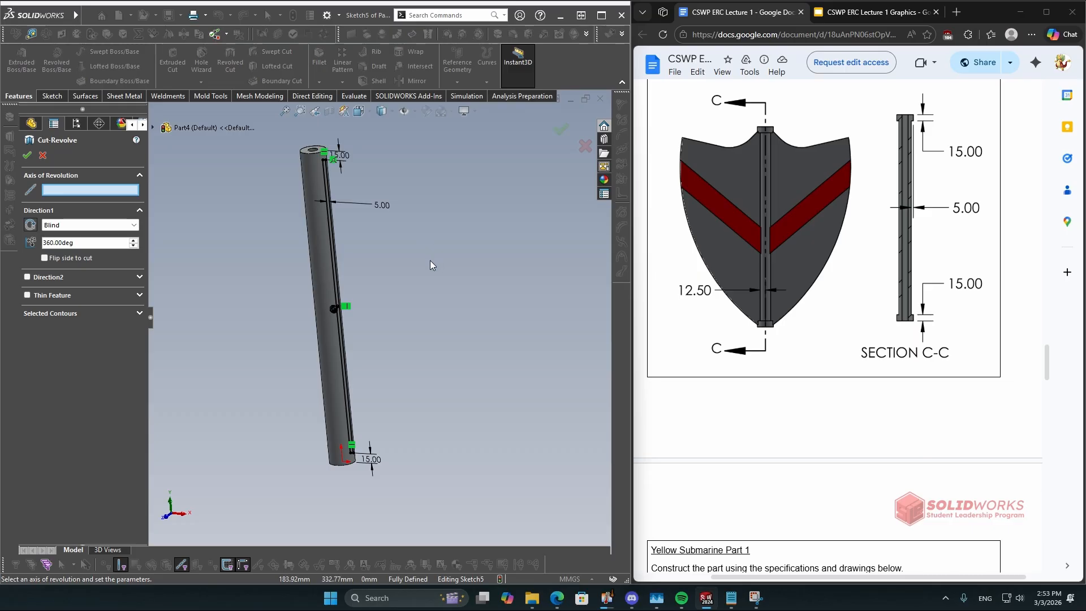
scroll(396, 249, "up", 2)
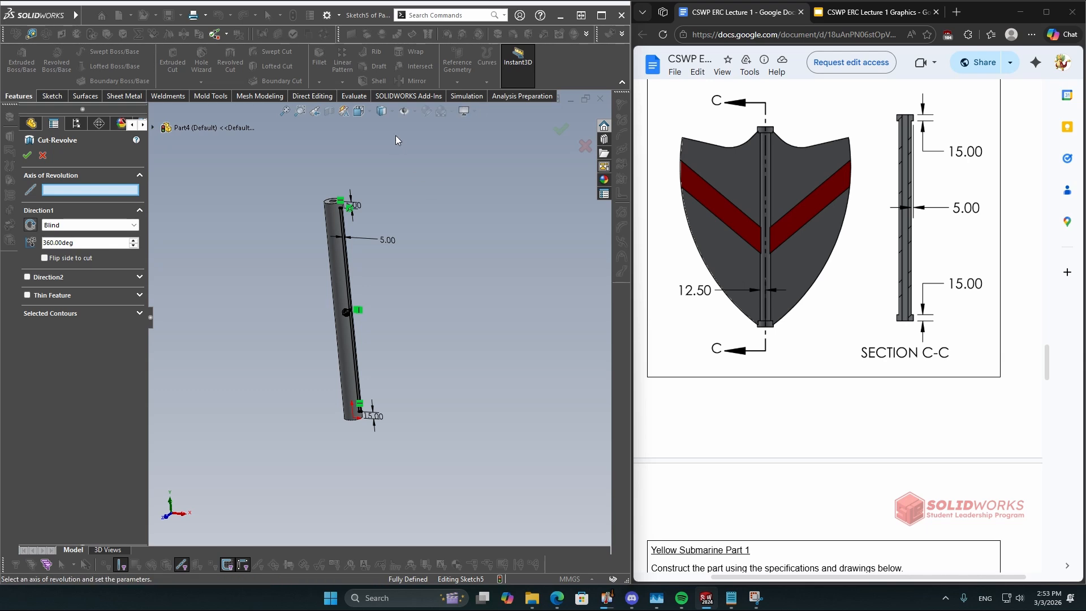
left_click(416, 111)
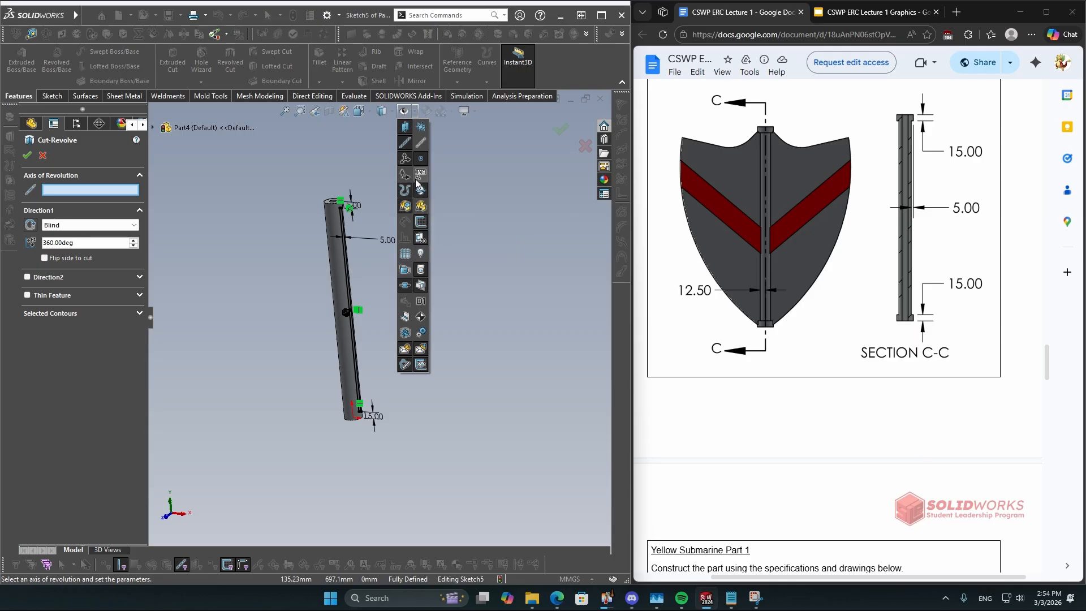
left_click(422, 129)
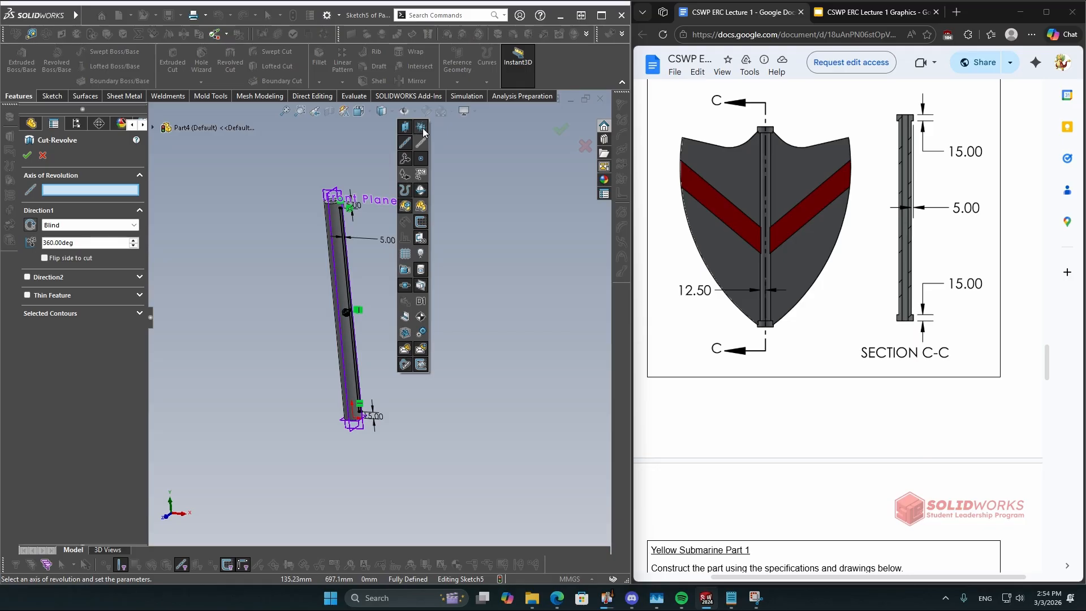
mouse_move(306, 165)
middle_mouse_down()
mouse_move(282, 224)
mouse_move(374, 151)
mouse_move(303, 305)
mouse_move(350, 258)
mouse_move(463, 219)
mouse_move(431, 253)
middle_mouse_up()
left_click(415, 112)
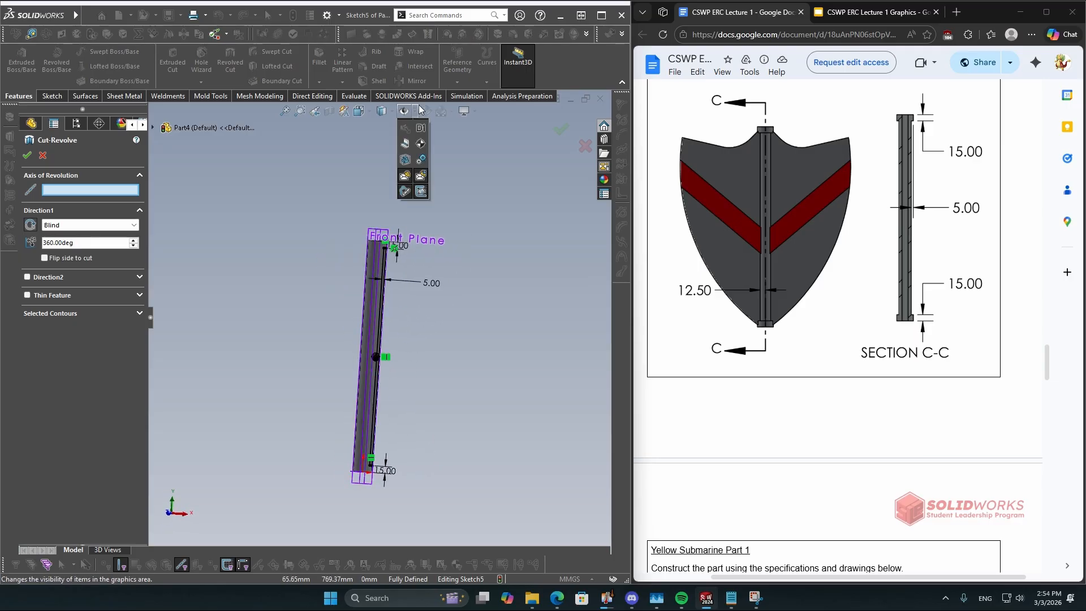
left_click(415, 112)
left_click(415, 112)
left_click(421, 128)
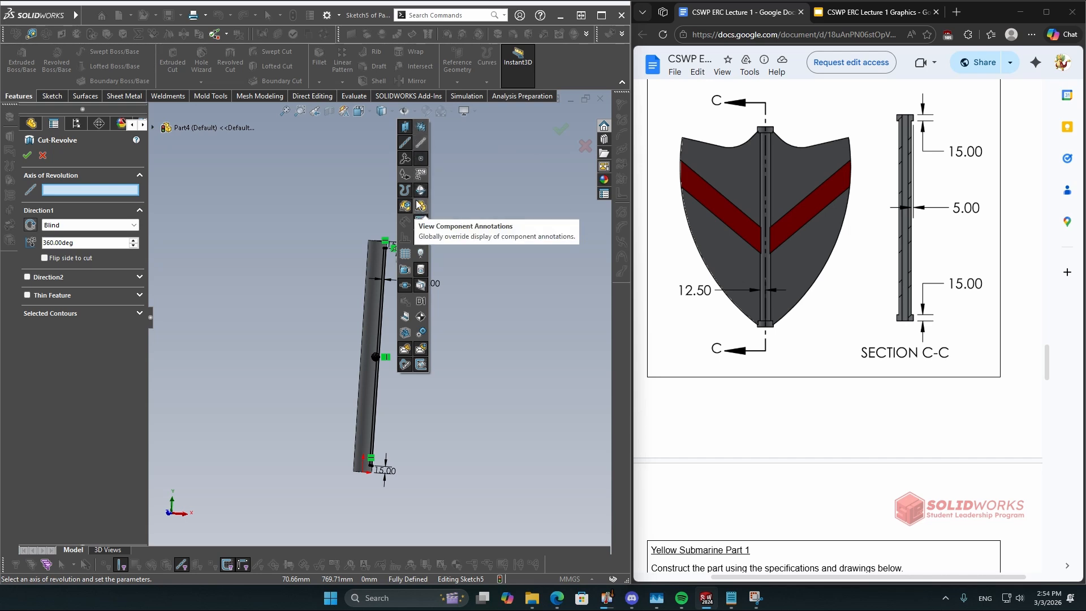
Display the temporary axes and choose the rod's central axis as the cut's axis of revolution
left_click(423, 145)
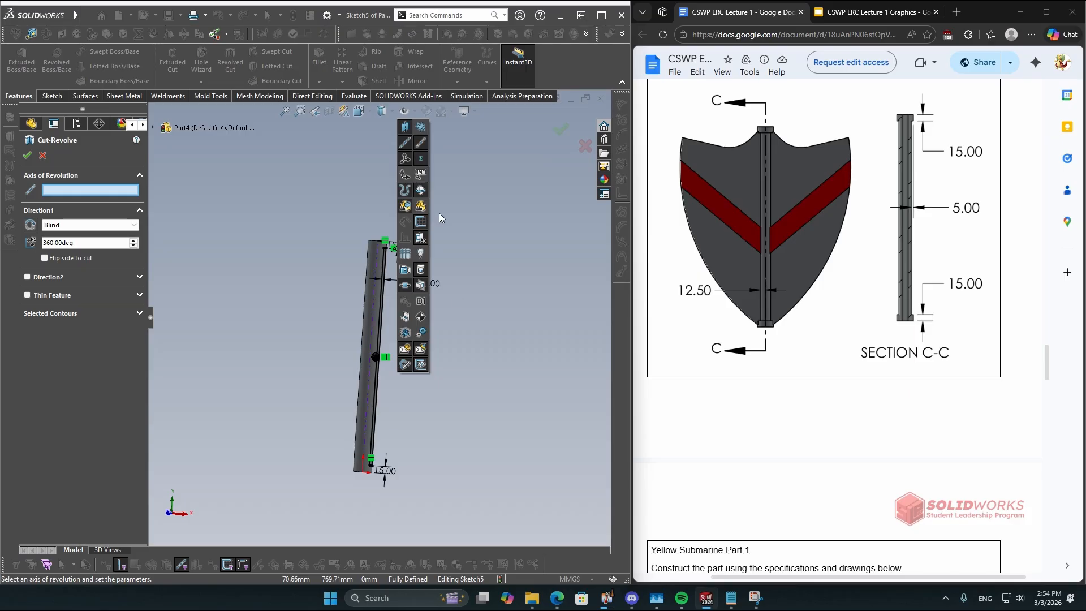
scroll(367, 277, "down", 4)
middle_click_drag(356, 270, 396, 181)
scroll(399, 177, "down", 3)
left_click(388, 171)
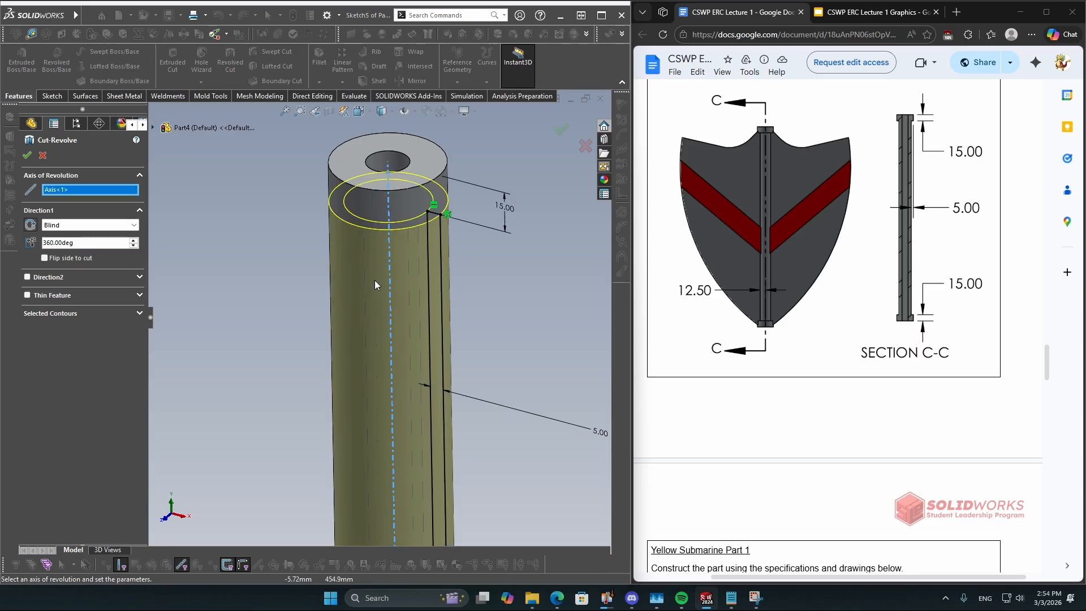
Check the cut preview at both rod ends, reselect the central axis and accept the 360° revolved cut
scroll(375, 280, "up", 5)
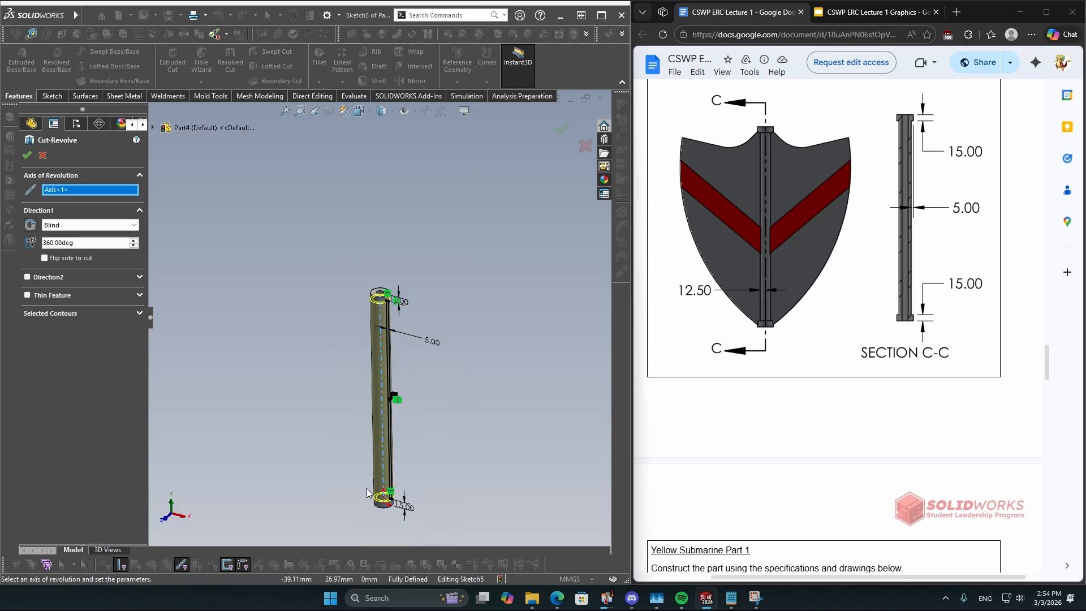
scroll(373, 299, "down", 3)
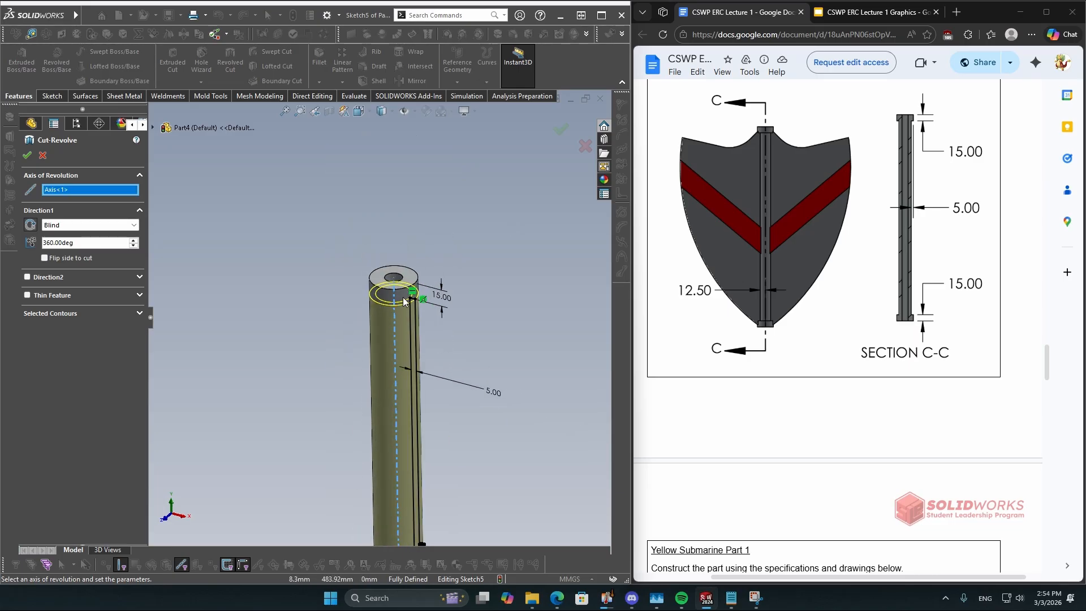
left_click(394, 333)
scroll(379, 275, "down", 3)
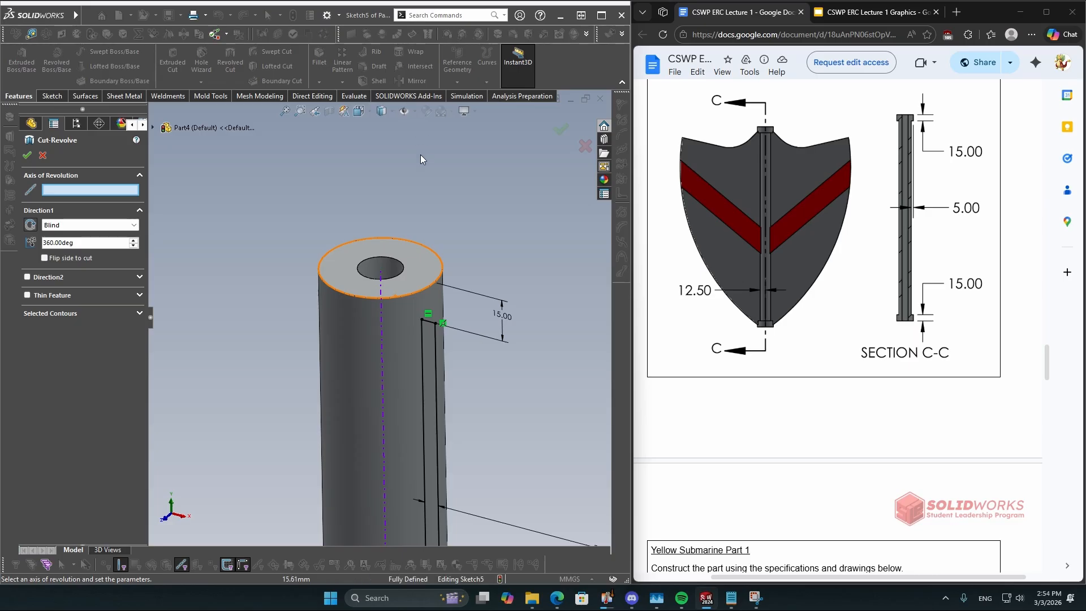
left_click(382, 282)
scroll(380, 283, "up", 5)
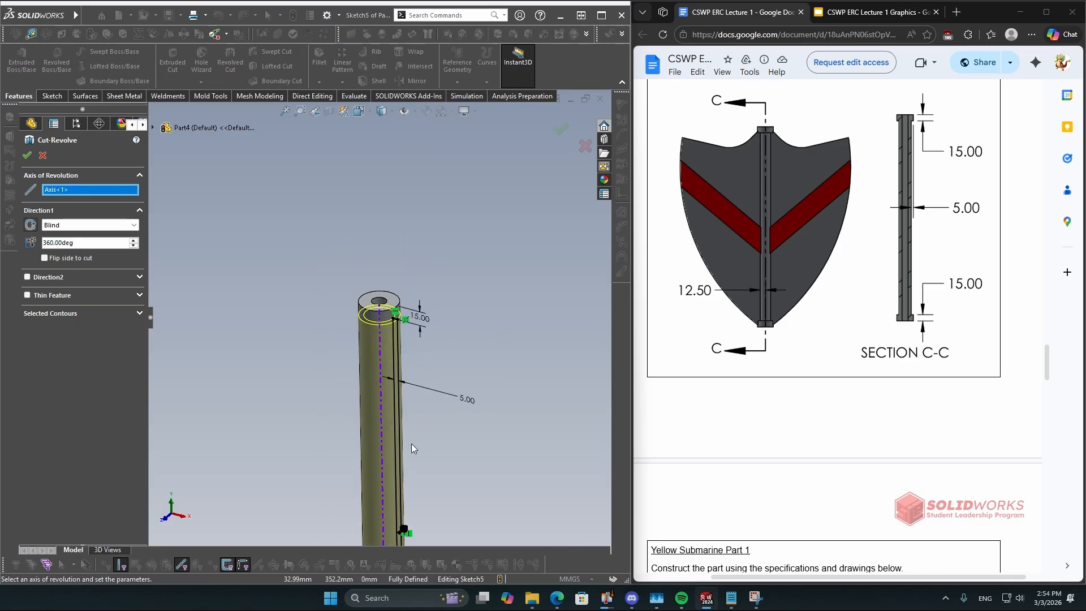
scroll(383, 437, "up", 3)
mouse_move(369, 432)
middle_mouse_down()
mouse_move(368, 418)
mouse_move(322, 461)
mouse_move(276, 438)
mouse_move(245, 468)
mouse_move(407, 362)
middle_mouse_up()
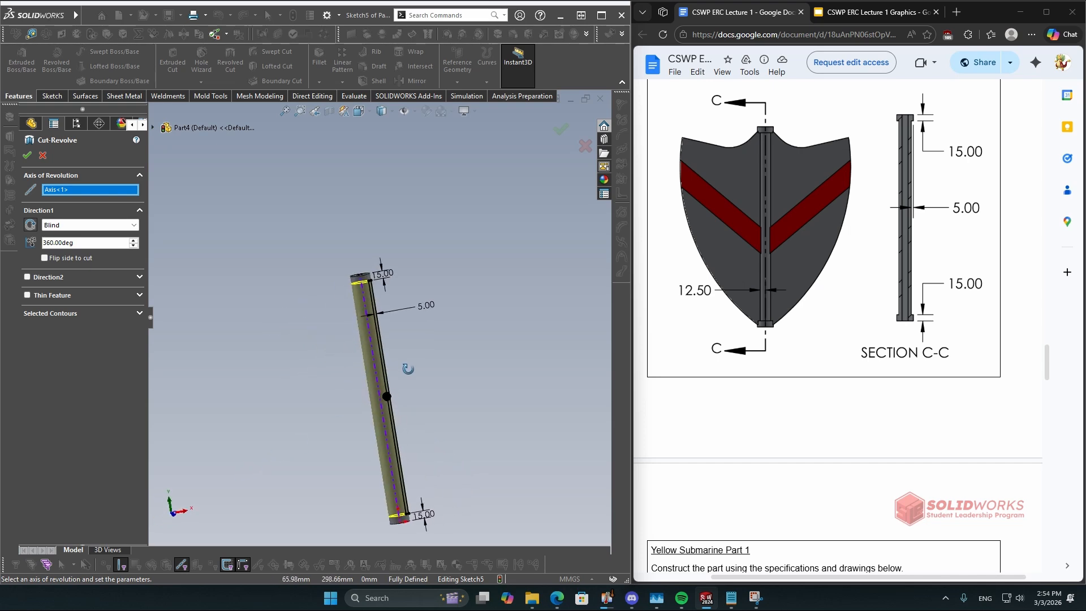
left_click(559, 131)
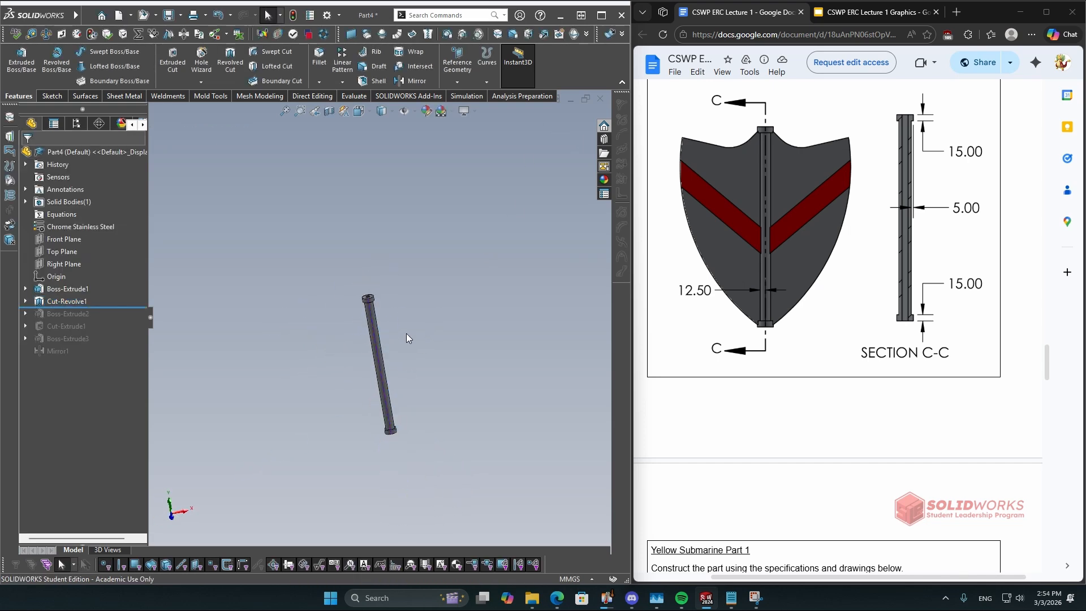
Roll the feature history forward to the end and inspect where the shield panels meet the turned-down rod
scroll(370, 335, "down", 3)
middle_click_drag(370, 333, 370, 306)
scroll(362, 353, "up", 5)
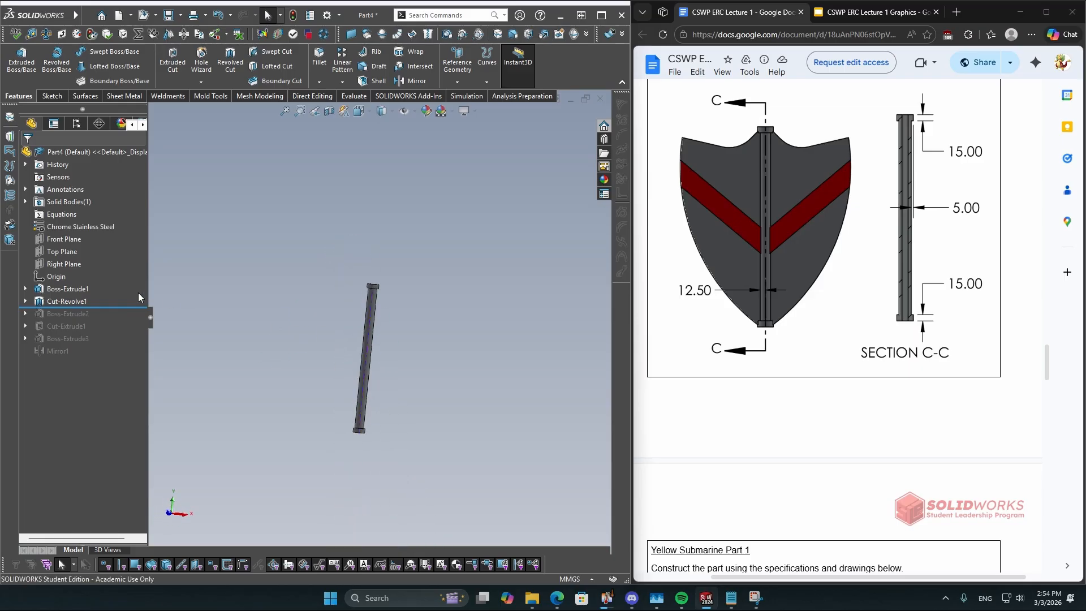
left_click_drag(146, 305, 138, 365)
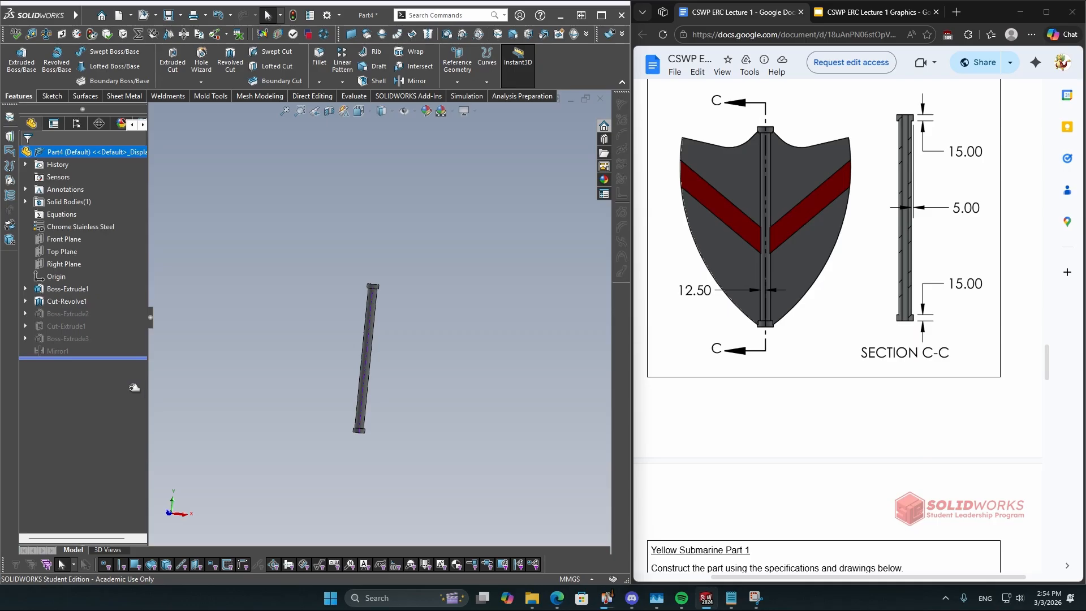
scroll(354, 322, "down", 3)
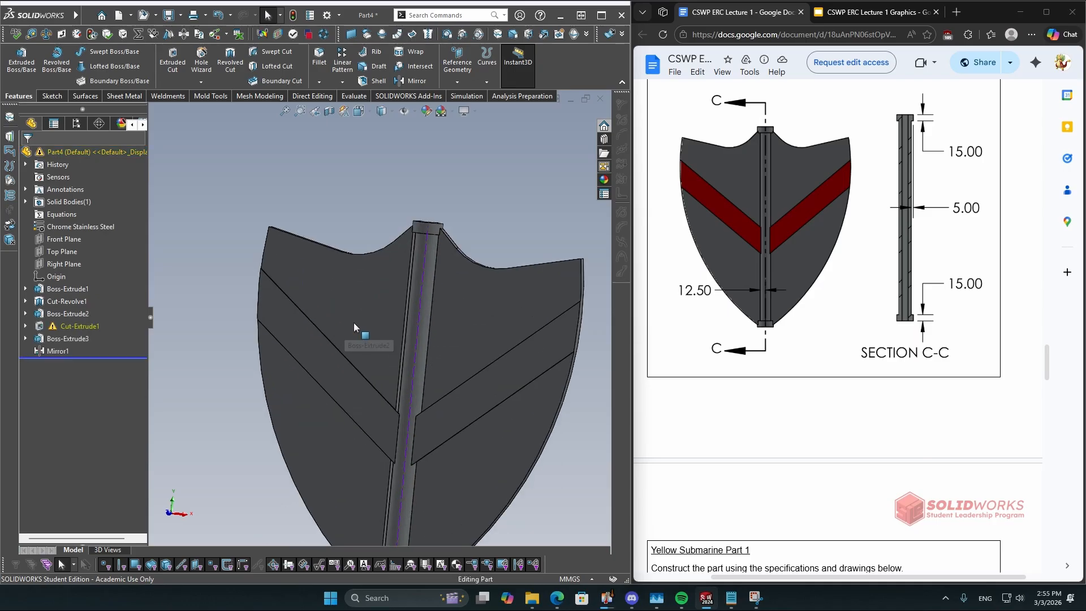
scroll(399, 331, "down", 2)
middle_click_drag(407, 359, 351, 334)
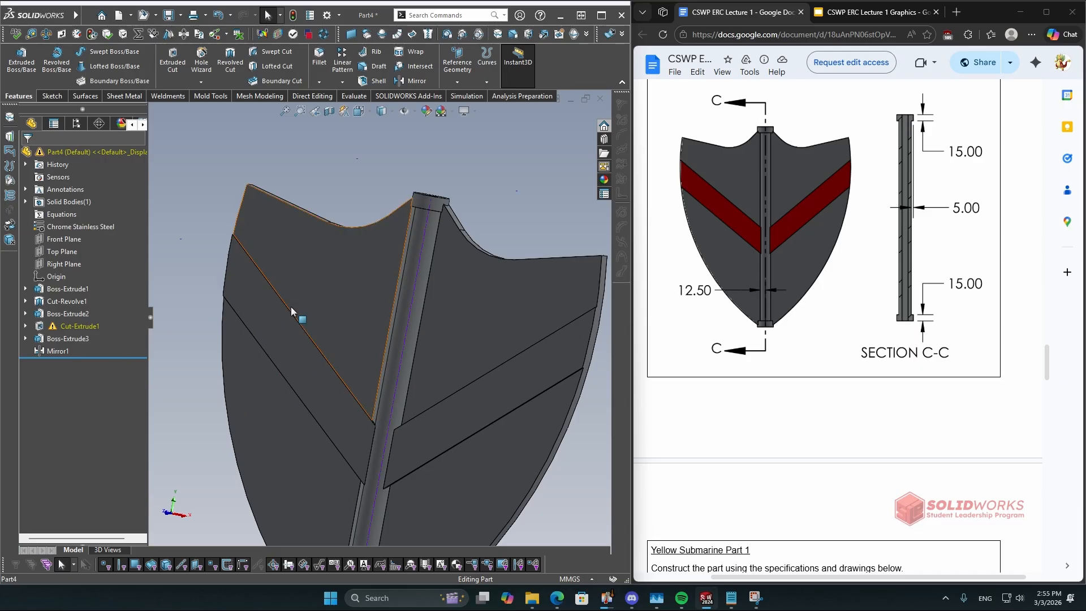
Open the sketch of the flagged panel cut, Cut-Extrude1, for editing
scroll(476, 335, "up", 2)
left_click(72, 326)
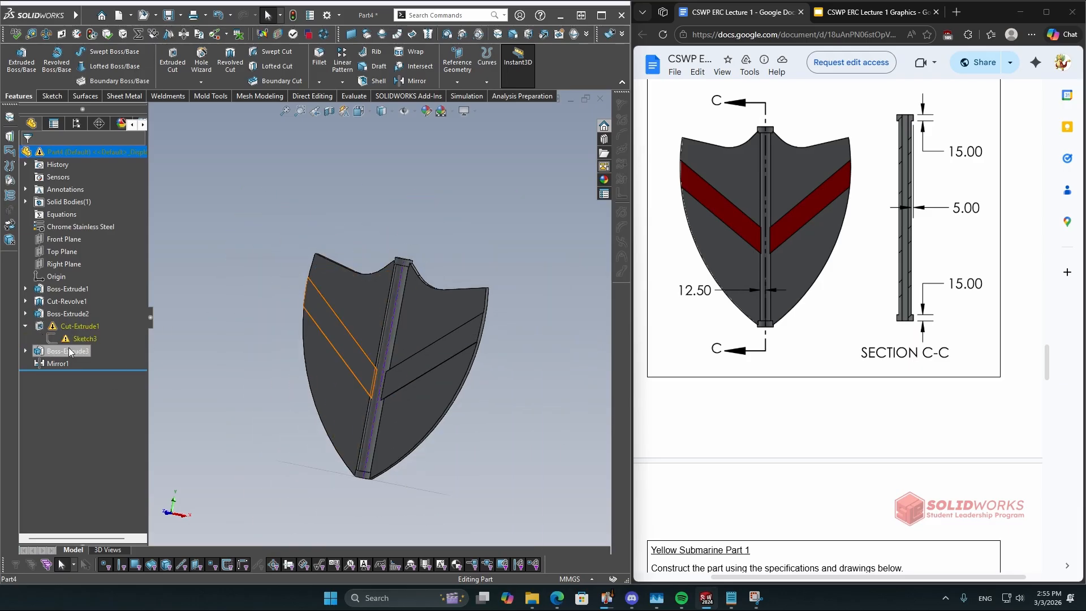
right_click(71, 330)
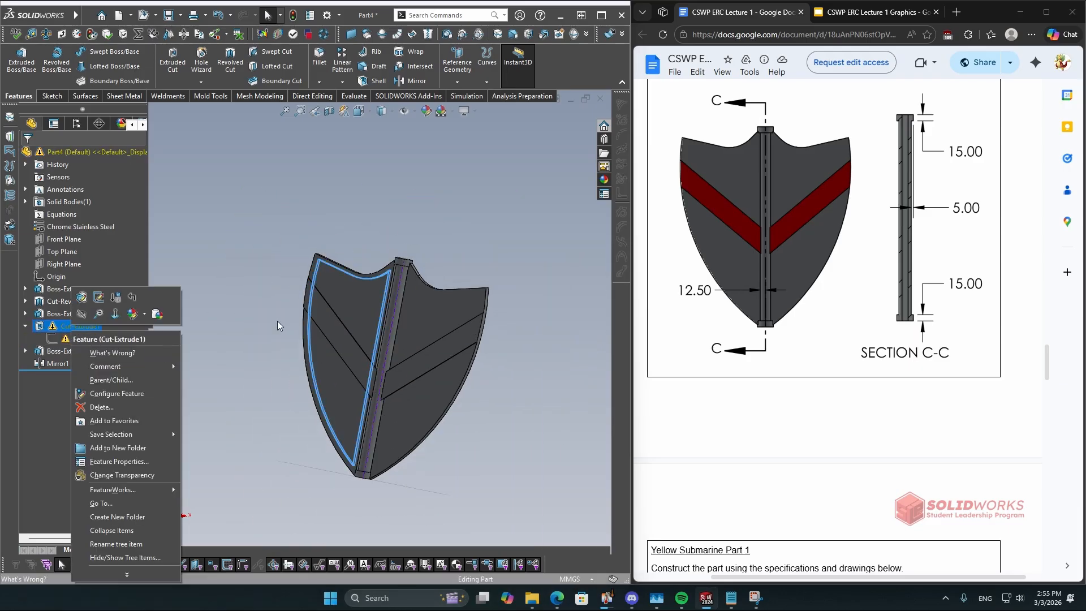
left_click(98, 297)
scroll(385, 306, "up", 2)
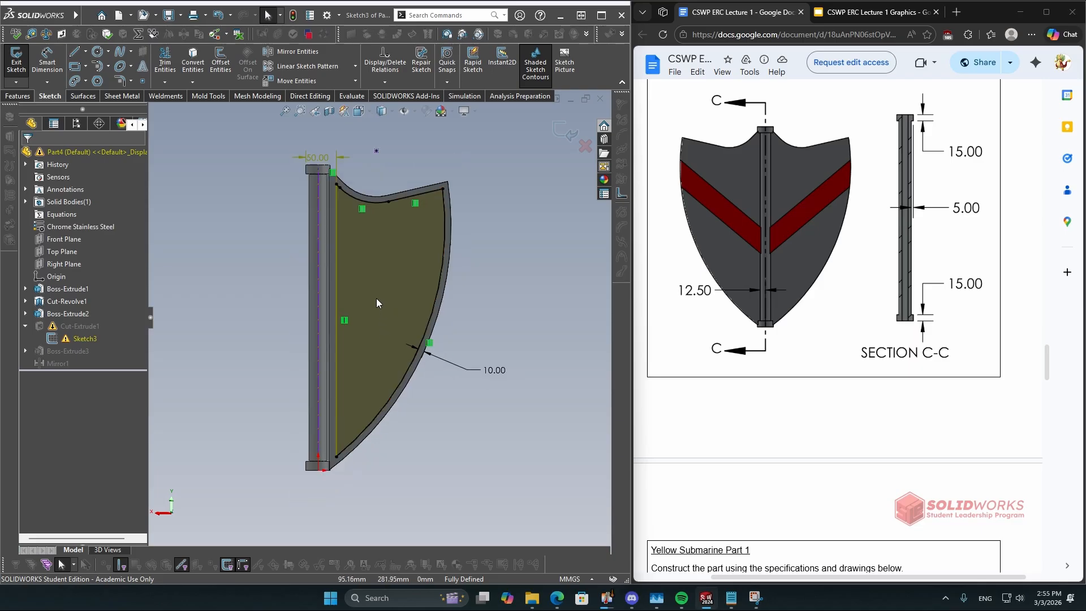
Move the flagged 50 mm dimension clear above the rod's collar and examine its attachment points on the rod and panel outline
double_click(331, 184)
left_click_drag(332, 187, 359, 166)
scroll(362, 164, "down", 2)
left_click(395, 159)
left_click(442, 189)
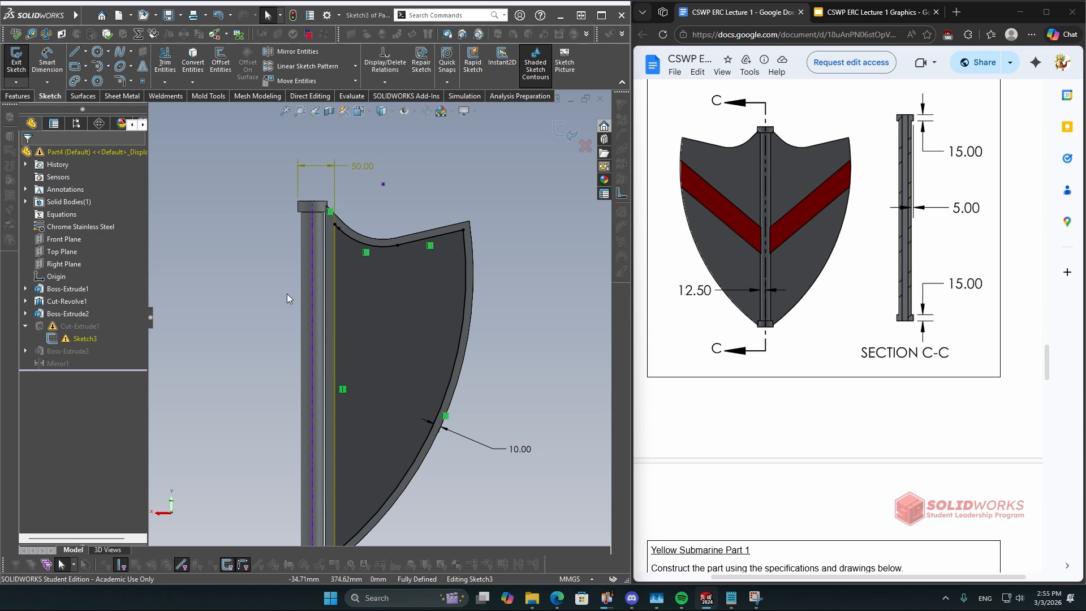
scroll(271, 238, "down", 2)
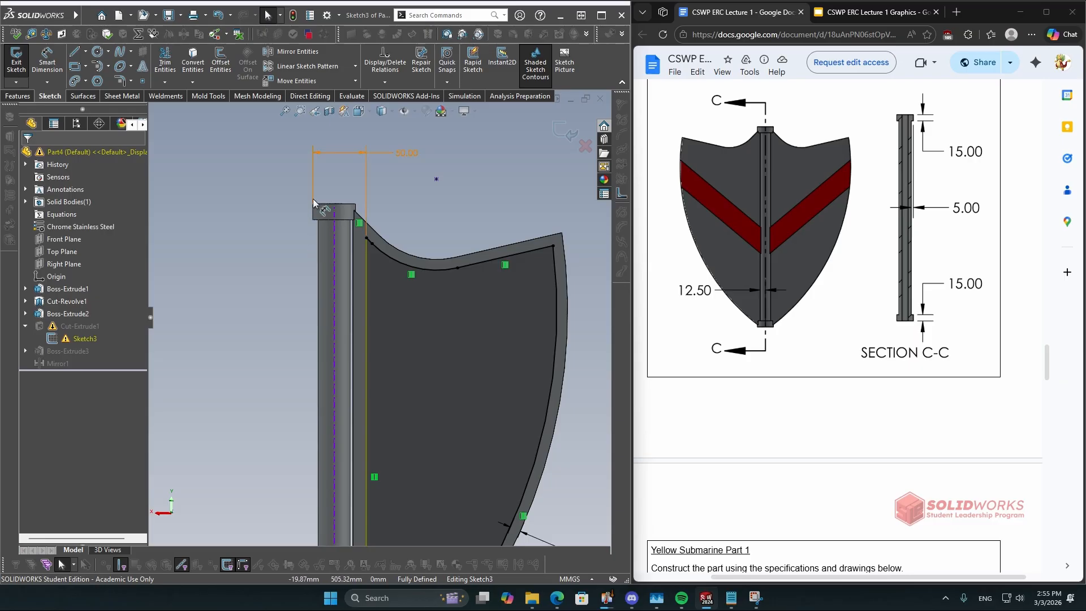
key("f")
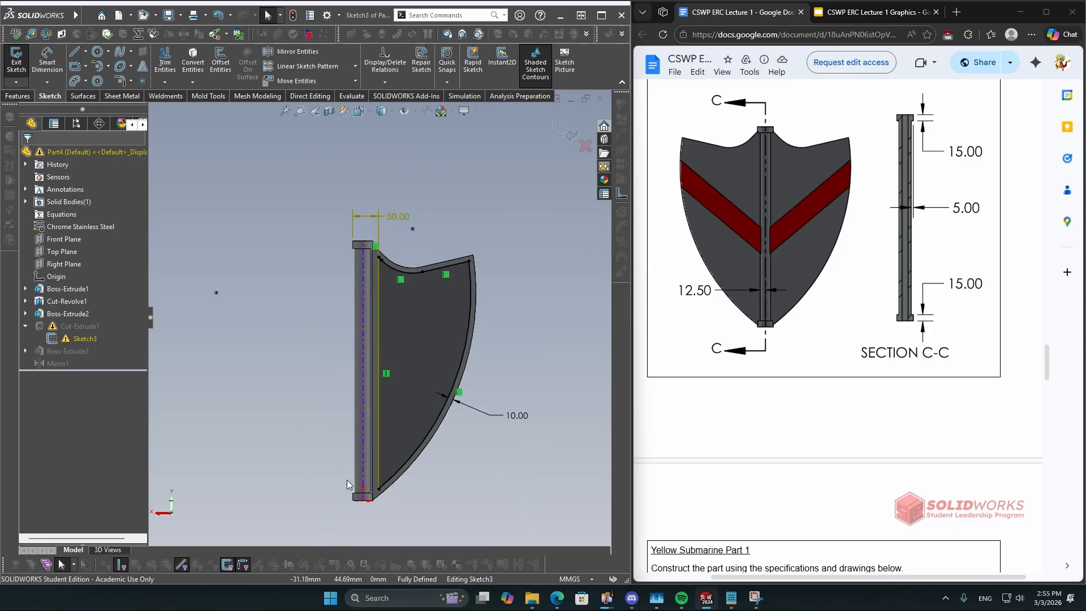
scroll(375, 321, "down", 5)
scroll(374, 322, "up", 4)
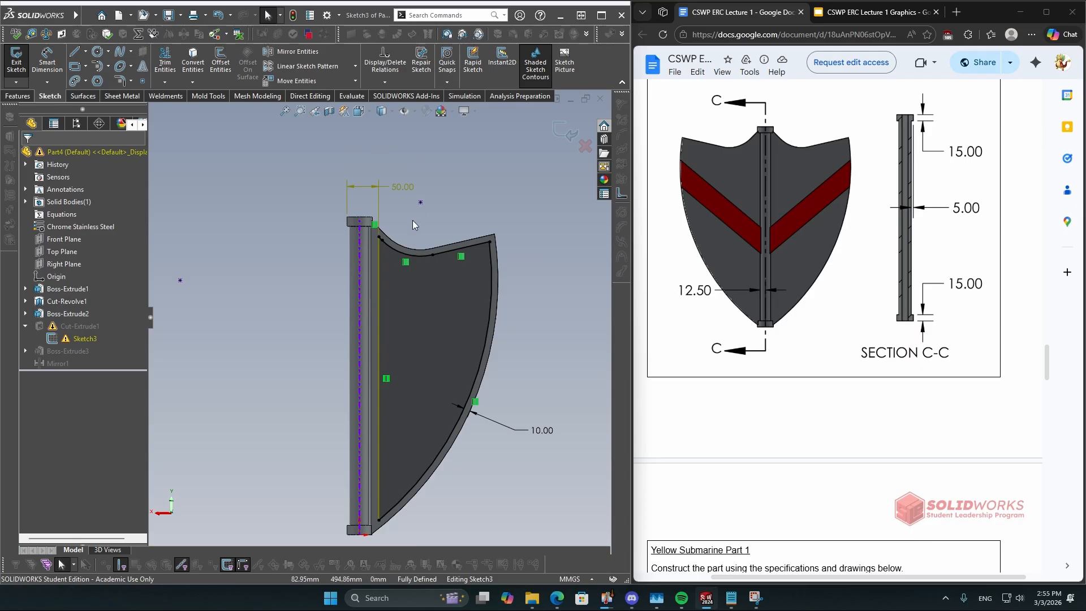
Delete the dangling 50 mm dimension between the pole cap and the vertical line in the cut's sketch
scroll(354, 217, "down", 2)
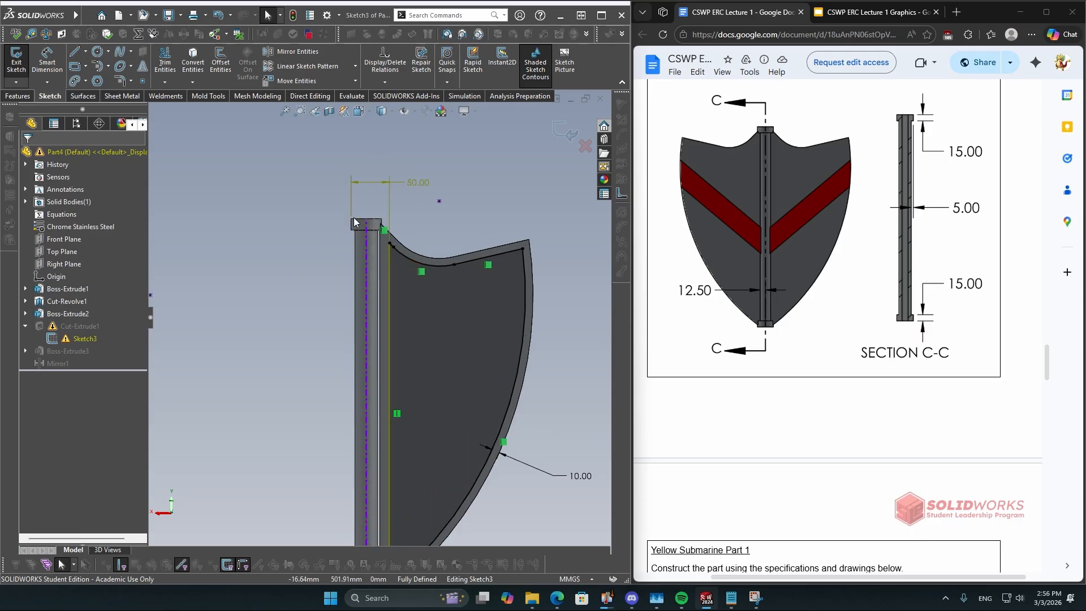
mouse_move(434, 181)
left_mouse_down()
mouse_move(402, 182)
mouse_move(430, 182)
mouse_move(418, 183)
left_mouse_up()
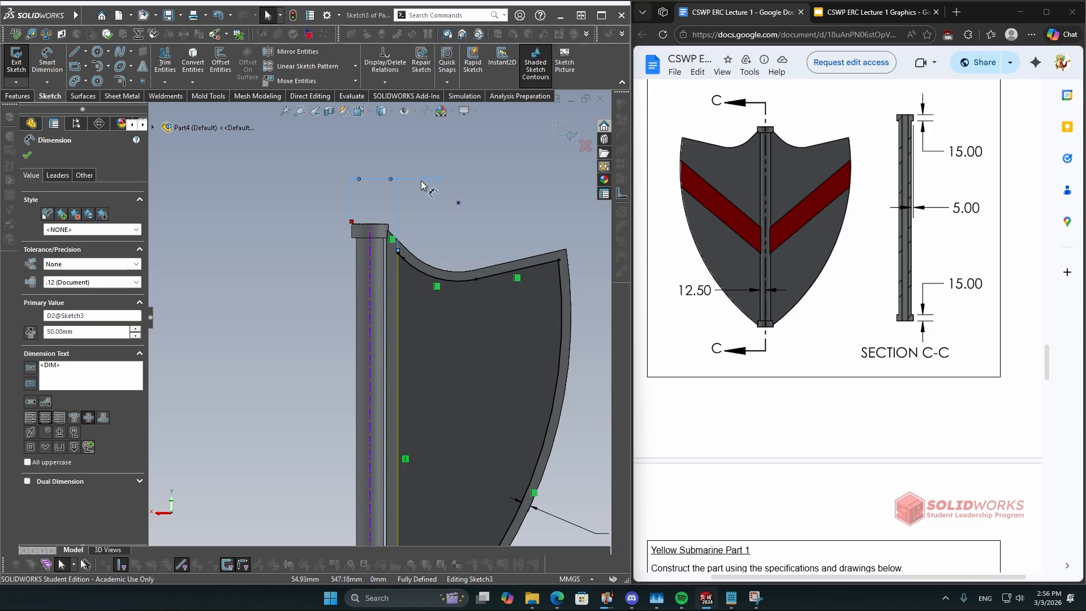
key("Escape")
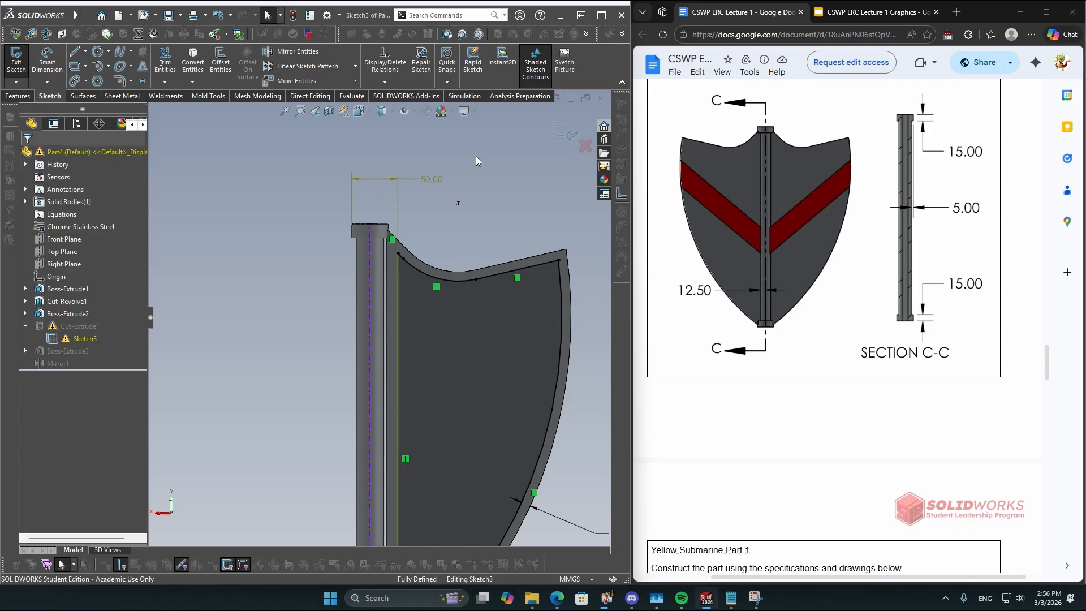
left_click(416, 191)
key("Delete")
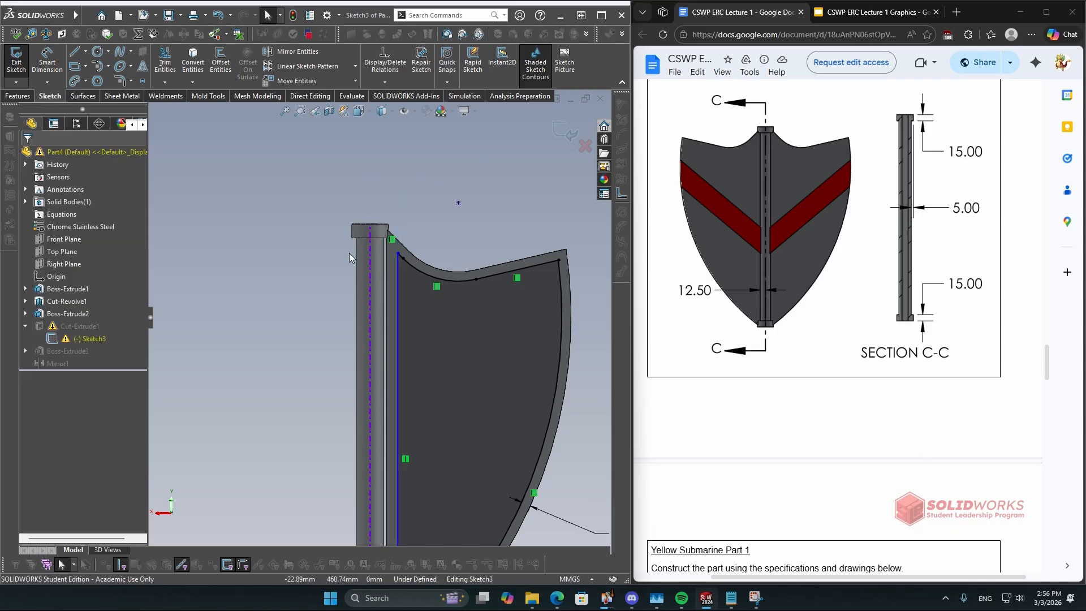
Dimension the cut profile's vertical line 50 mm from the pole cap's far vertical edge and exit the sketch
right_click_drag(219, 317, 273, 161)
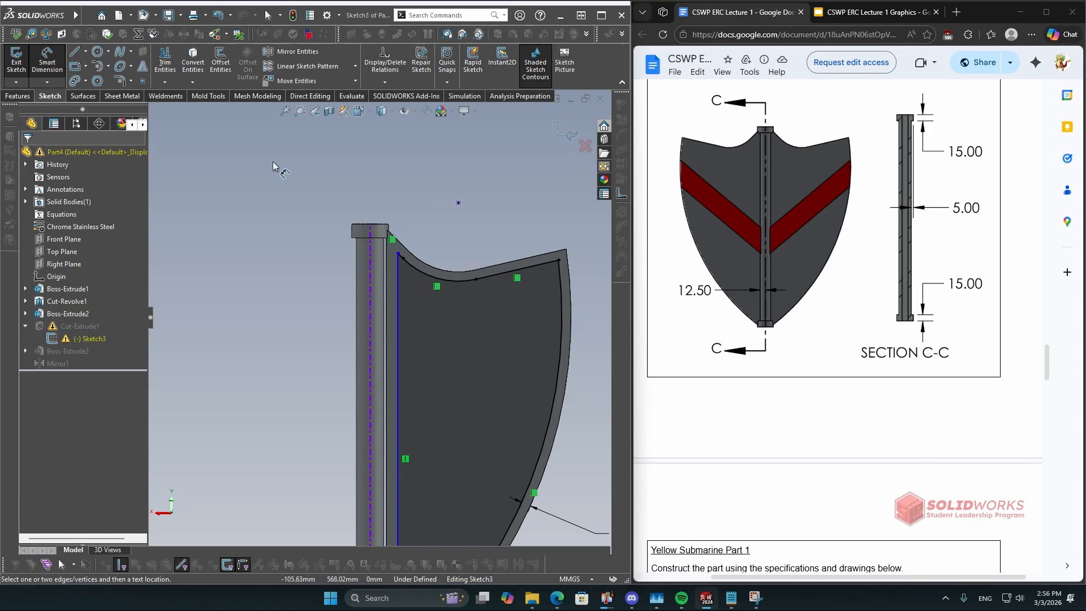
left_click(396, 281)
scroll(356, 226, "down", 5)
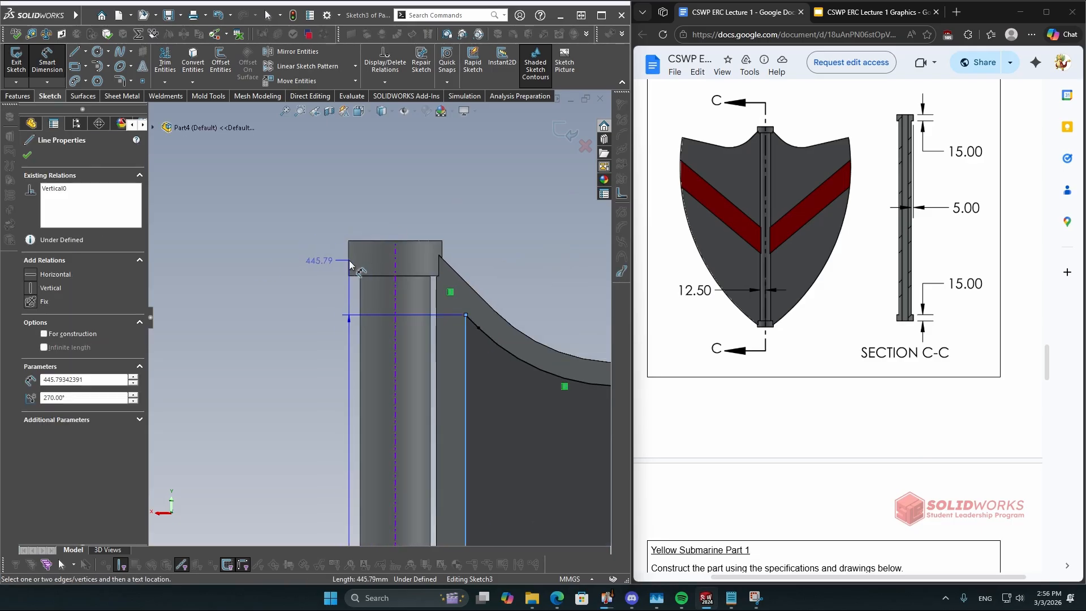
left_click(350, 266)
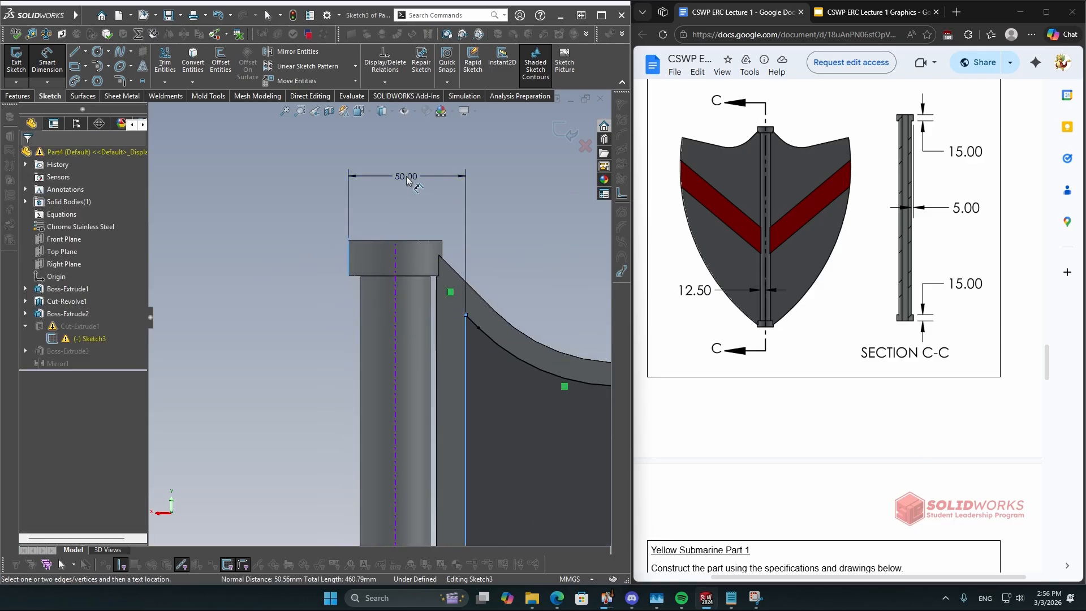
left_click(408, 182)
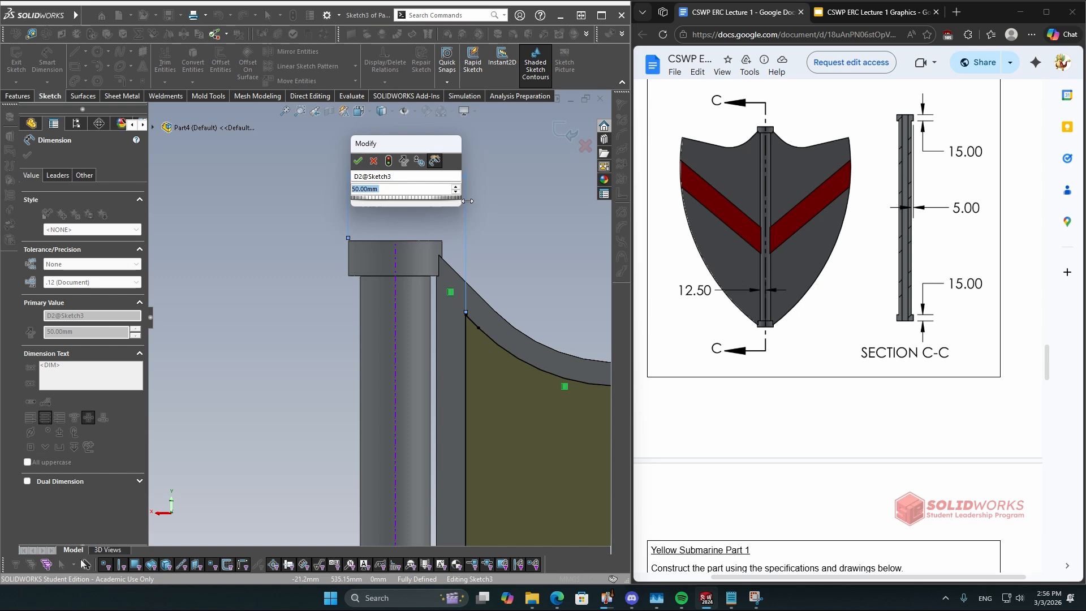
left_click(358, 161)
scroll(367, 333, "up", 3)
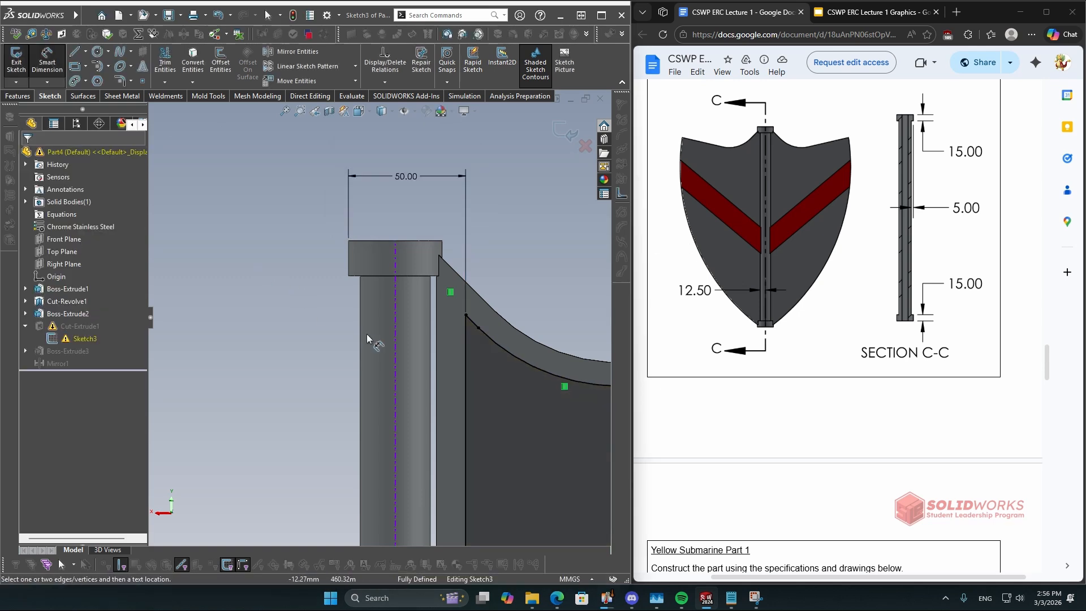
left_click(566, 132)
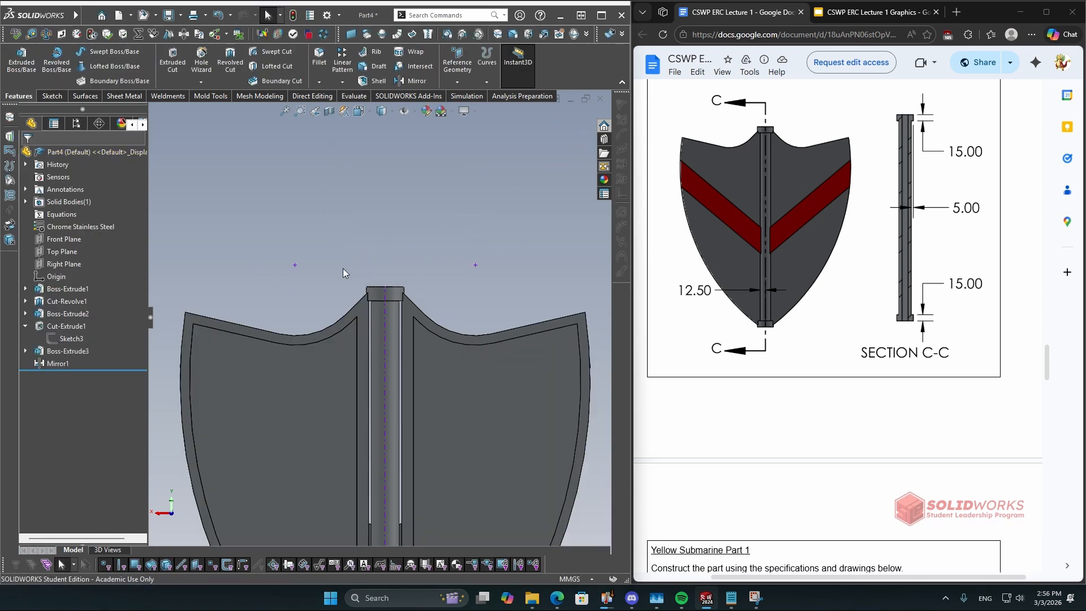
Examine where the shield halves and chevron bands meet the central pole, comparing the front view with the Section C-C drawing
scroll(343, 268, "up", 3)
middle_click_drag(337, 271, 535, 276)
scroll(399, 426, "down", 5)
scroll(378, 416, "up", 2)
scroll(406, 460, "up", 3)
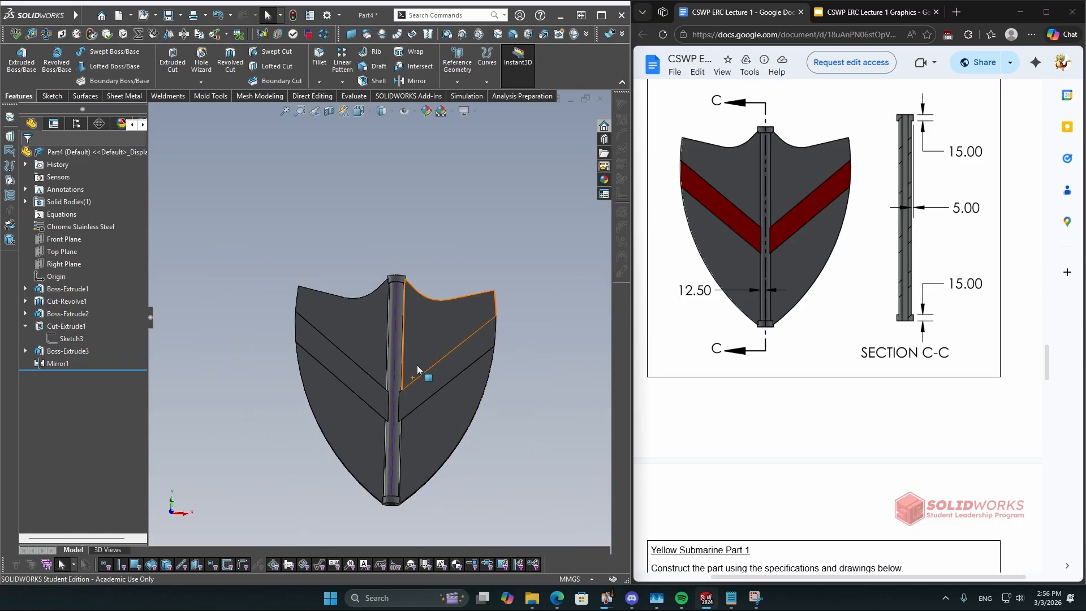
key("space")
left_click(321, 392)
scroll(398, 266, "down", 6)
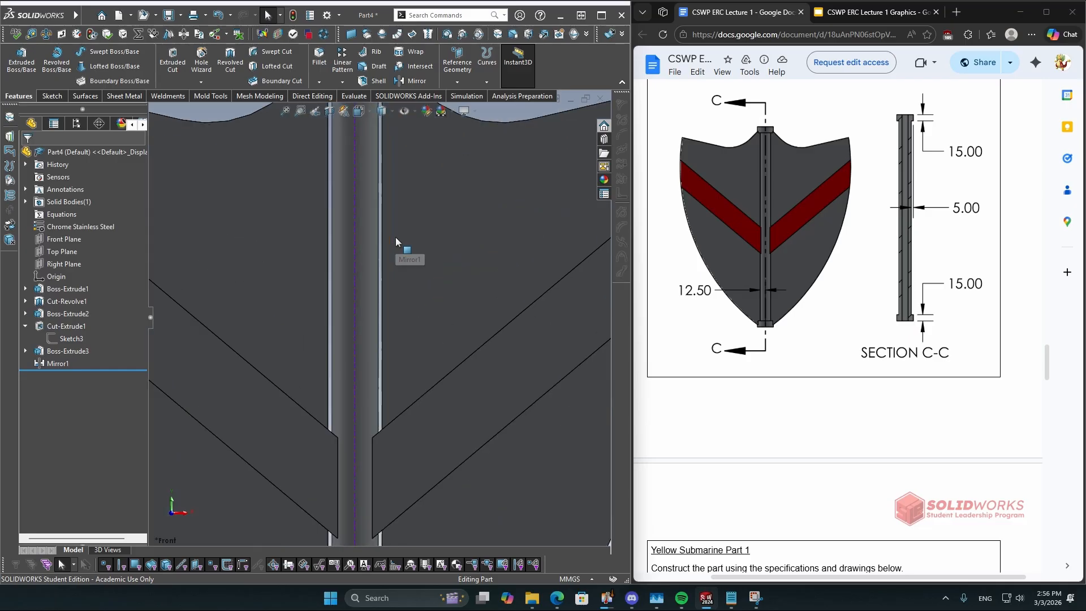
scroll(371, 285, "up", 2)
scroll(756, 234, "up", 3)
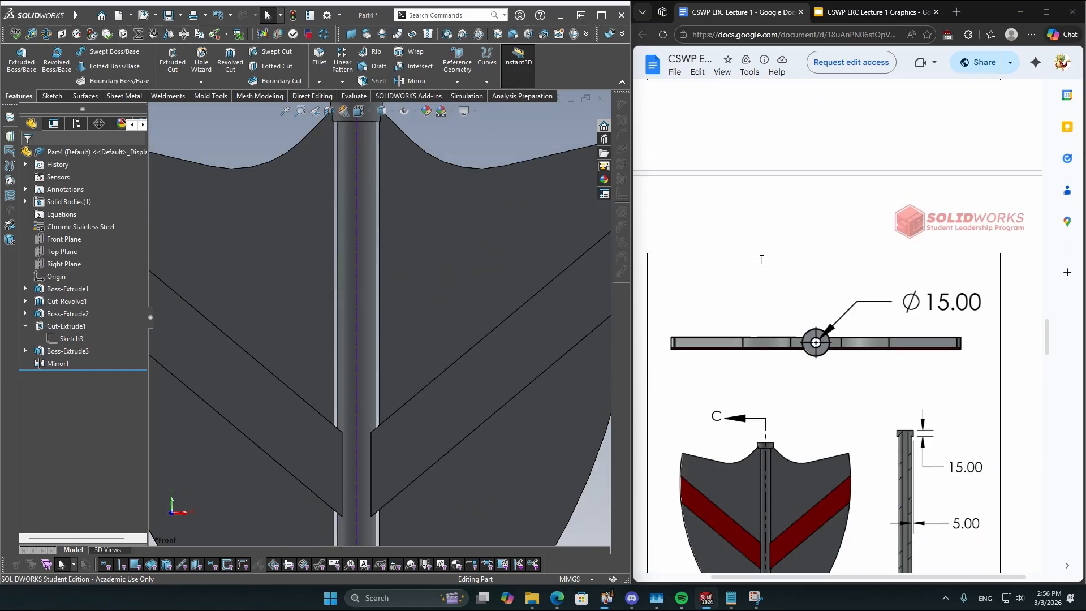
scroll(367, 353, "up", 1)
scroll(334, 274, "down", 4)
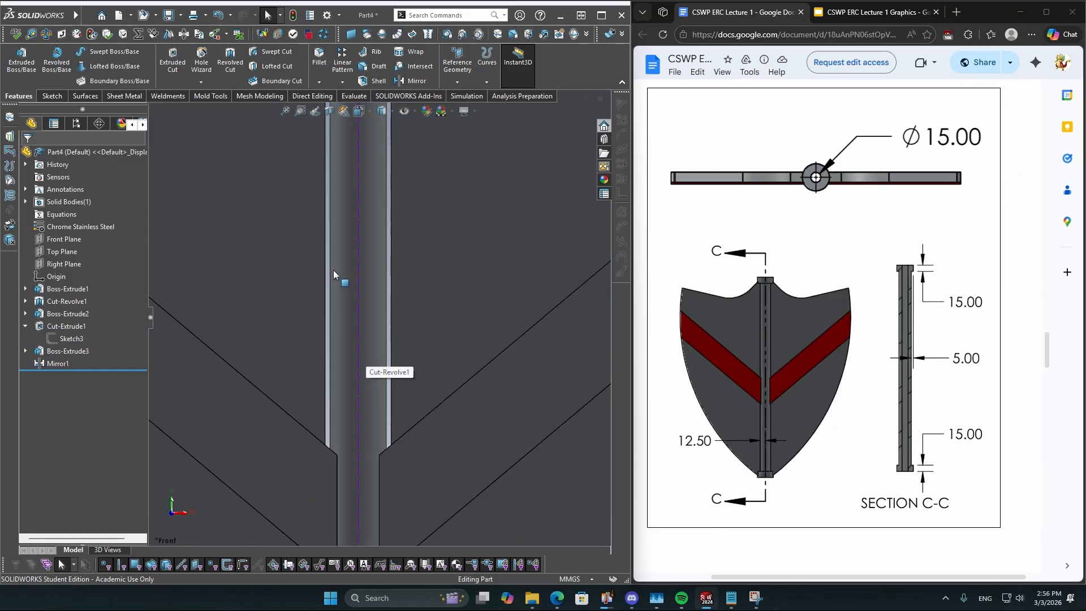
scroll(327, 351, "up", 3)
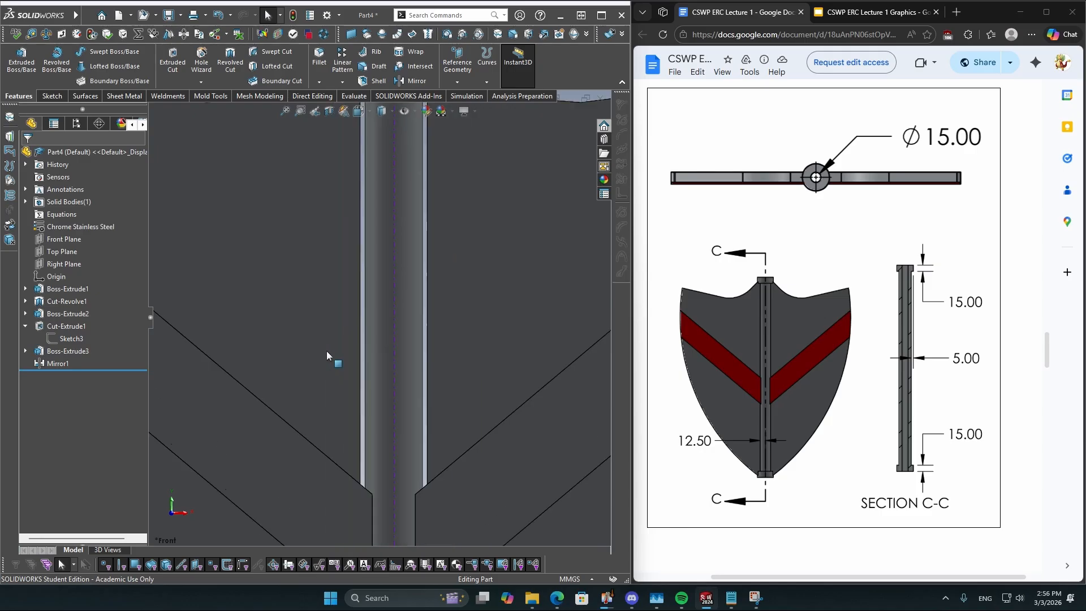
scroll(393, 311, "down", 2)
scroll(364, 361, "up", 2)
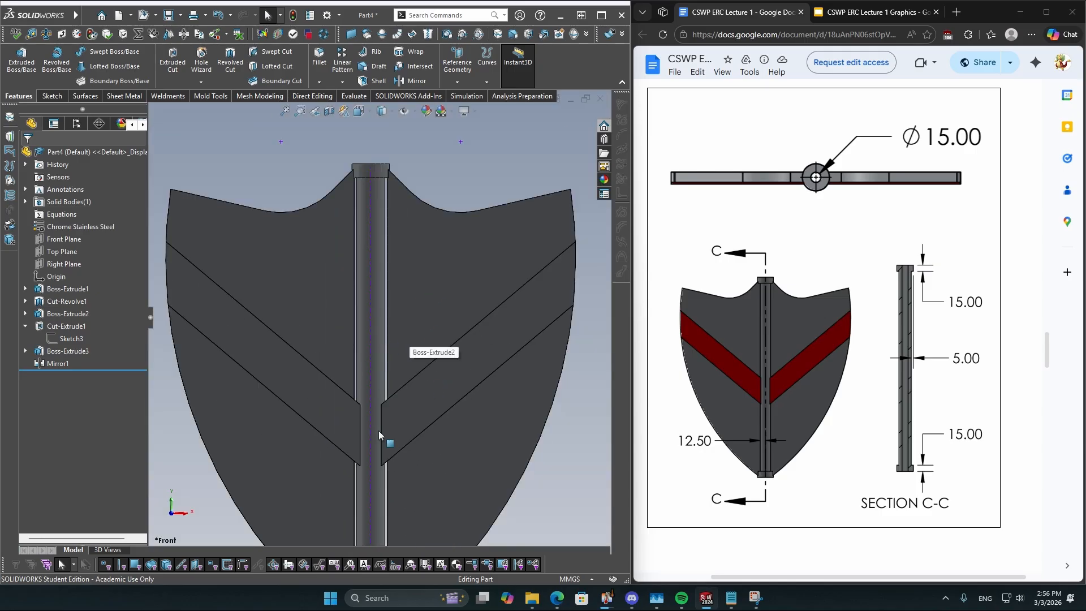
scroll(378, 431, "up", 1)
scroll(378, 433, "up", 2)
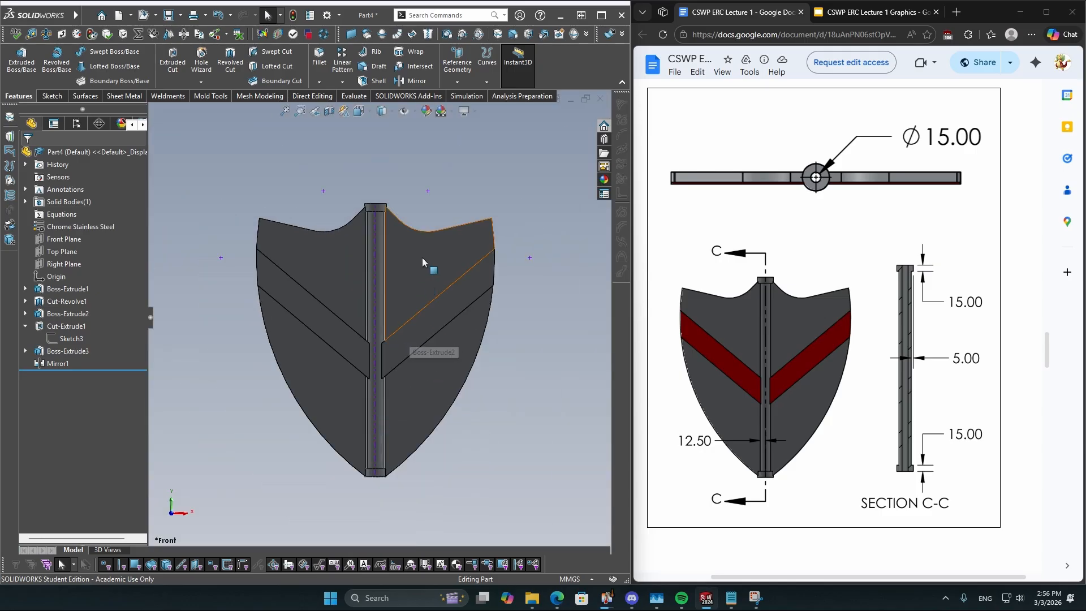
middle_click_drag(422, 262, 411, 268)
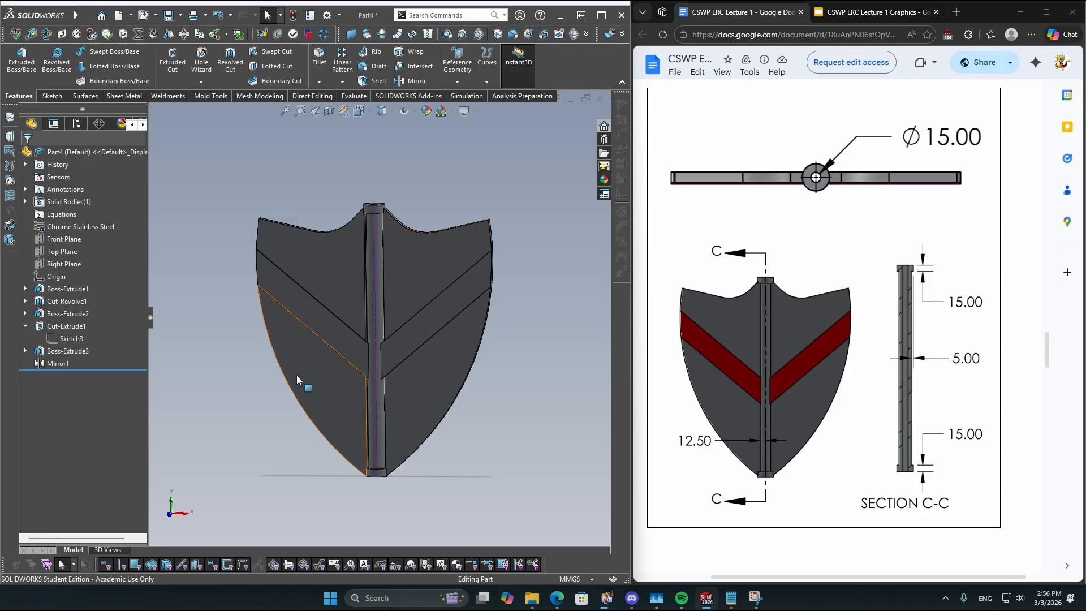
Check the shield drawings, set the shield half's offset from the pole axis to 12.5 mm in the boss sketch, and exit the sketch
left_click(25, 327)
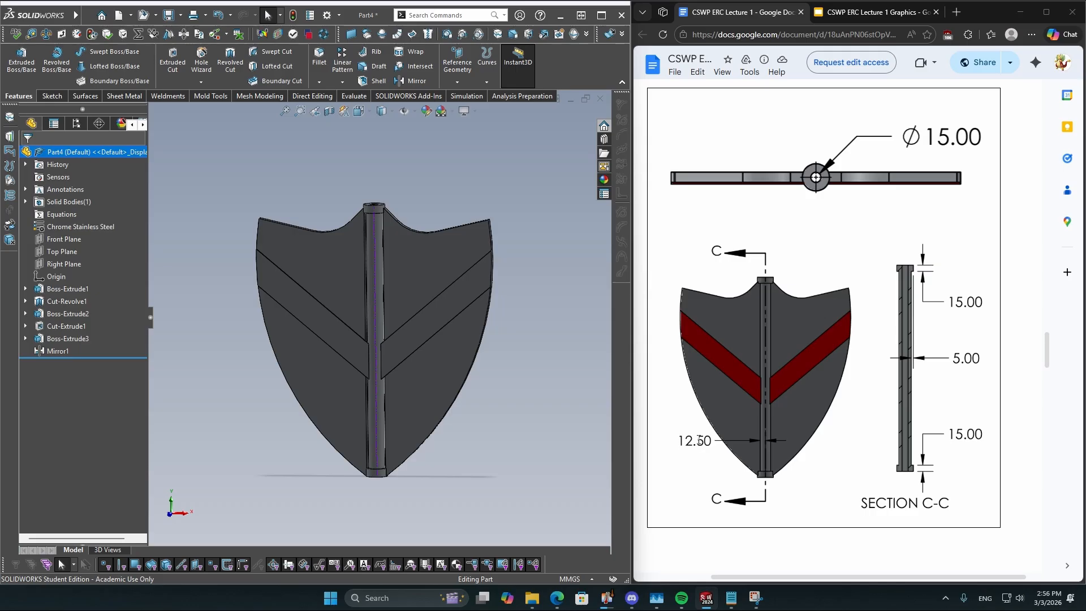
scroll(698, 447, "up", 20)
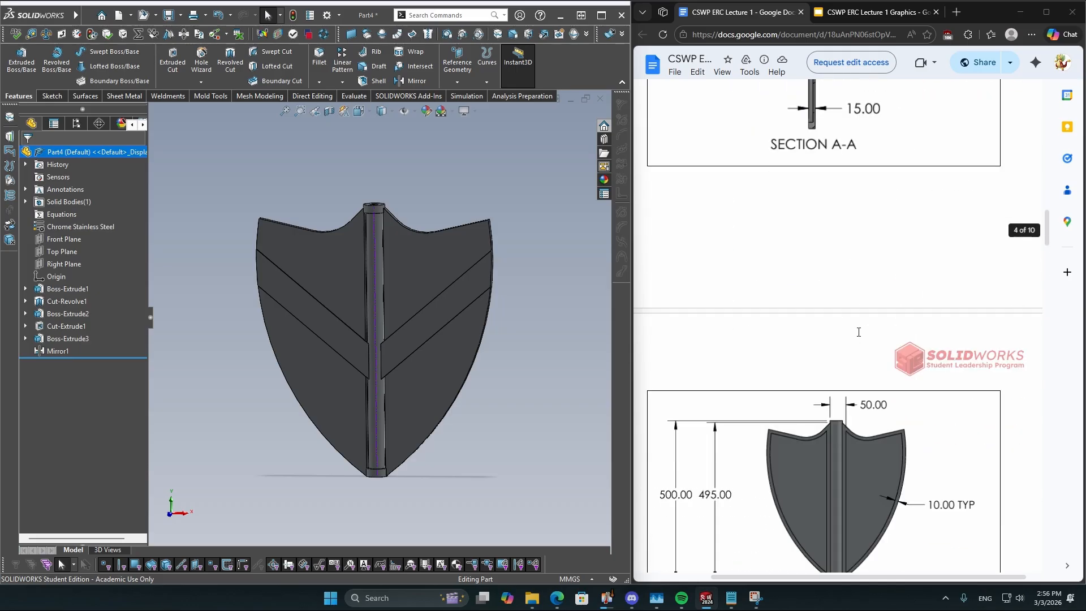
scroll(834, 347, "up", 8)
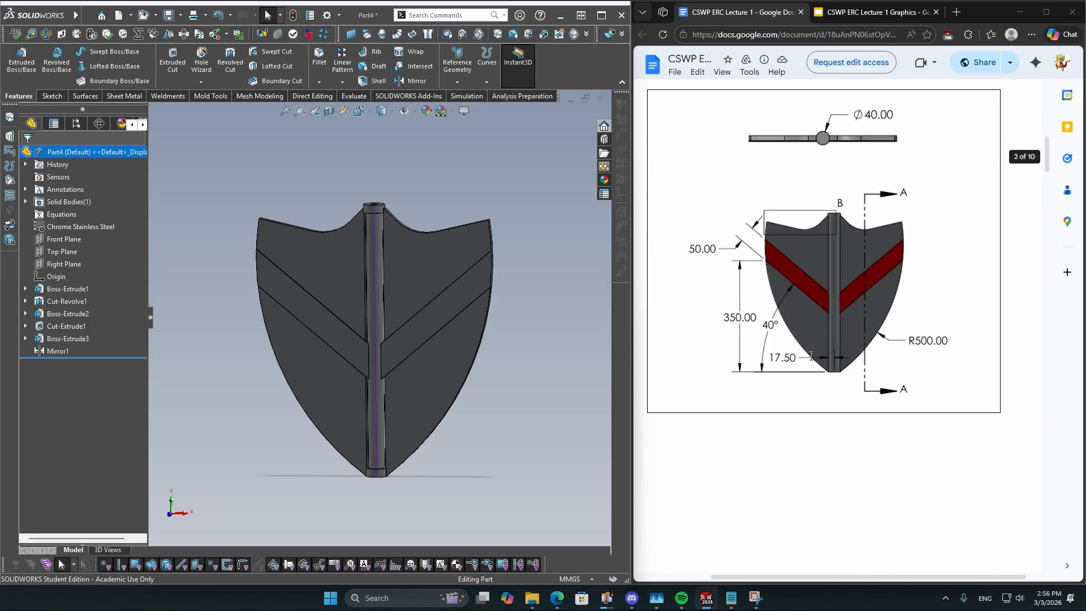
scroll(836, 357, "down", 20)
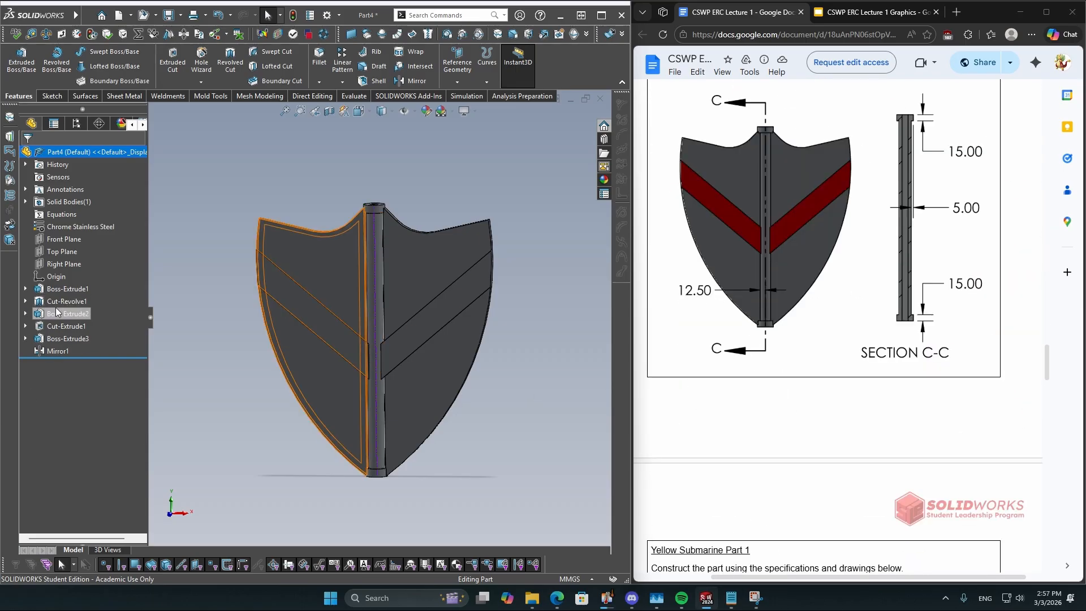
left_click(26, 314)
right_click(55, 327)
left_click(63, 291)
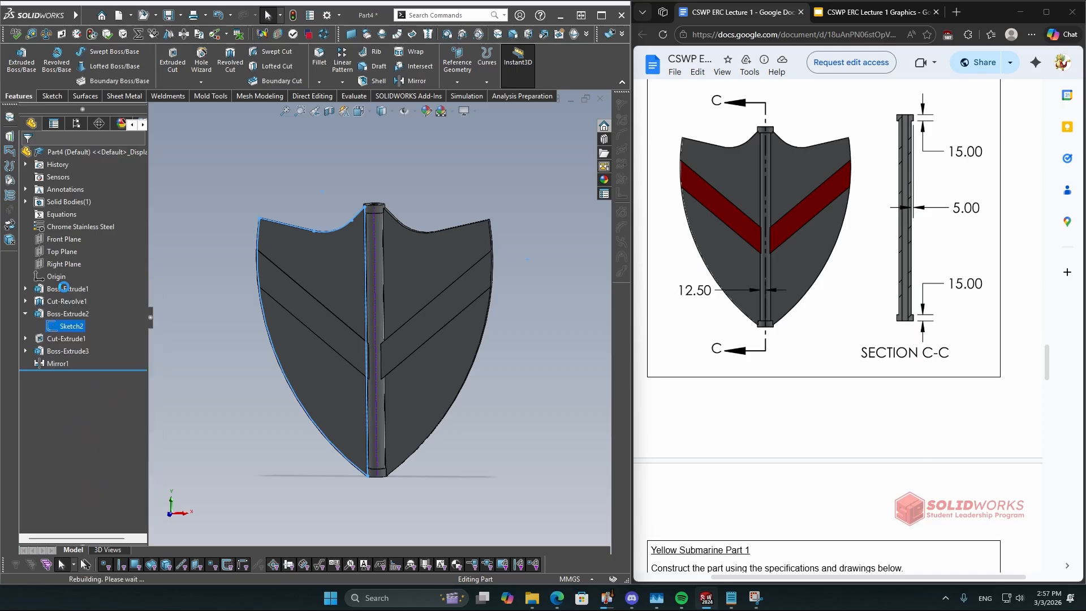
scroll(453, 496, "down", 3)
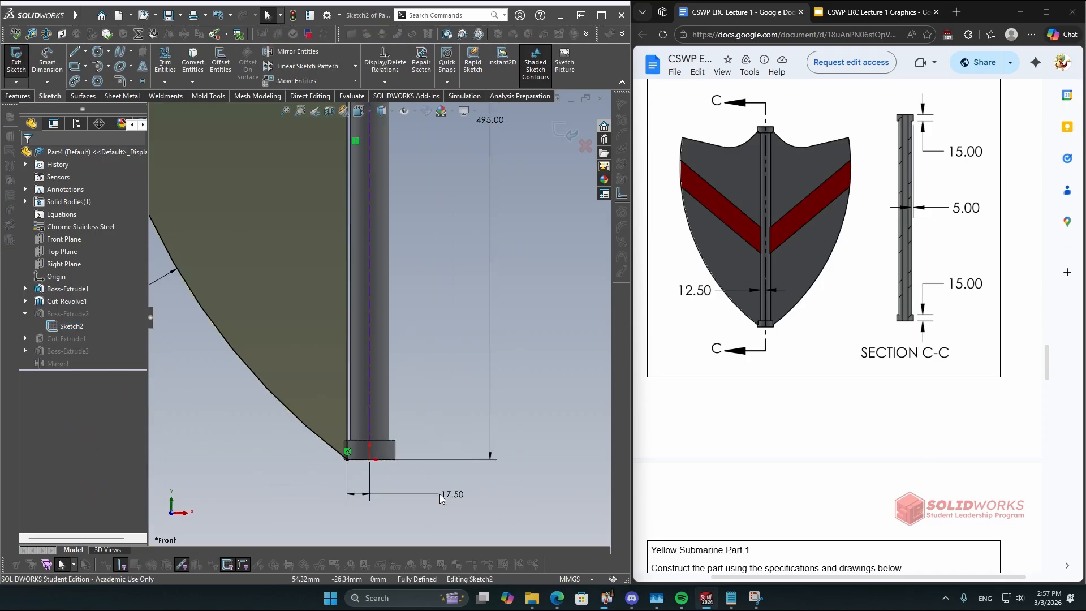
double_click(451, 495)
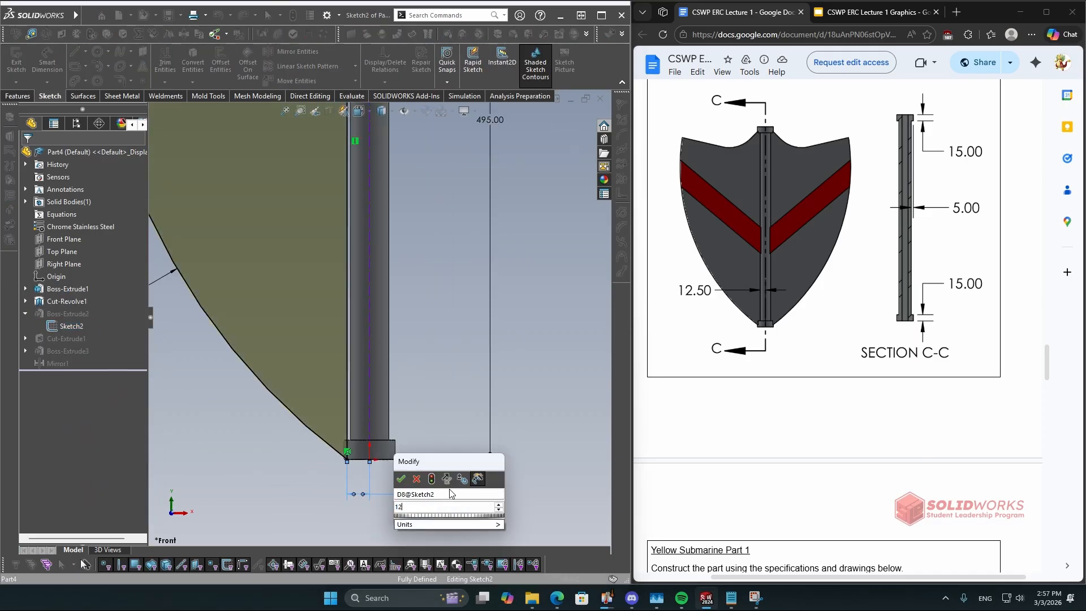
key("Return")
scroll(379, 426, "up", 5)
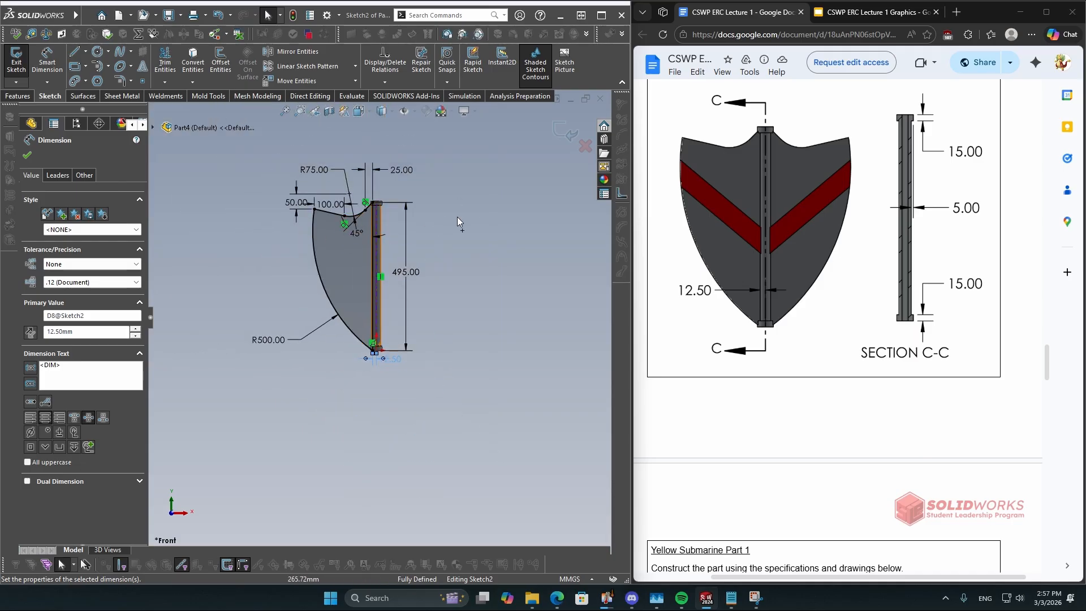
left_click(558, 138)
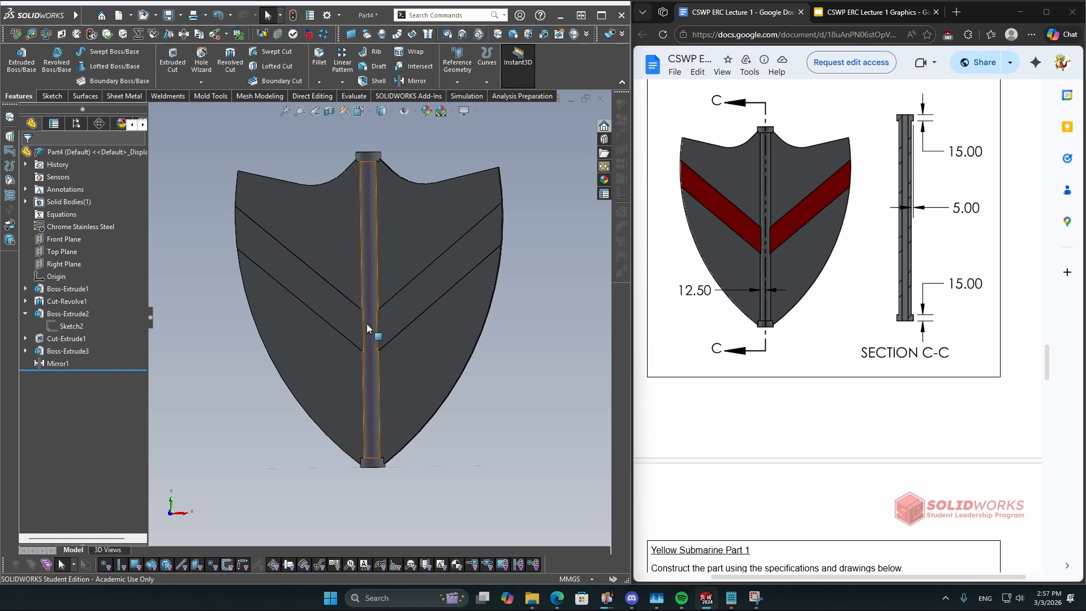
Evaluate the mass properties of the whole part in an isometric view
key("ctrl+7")
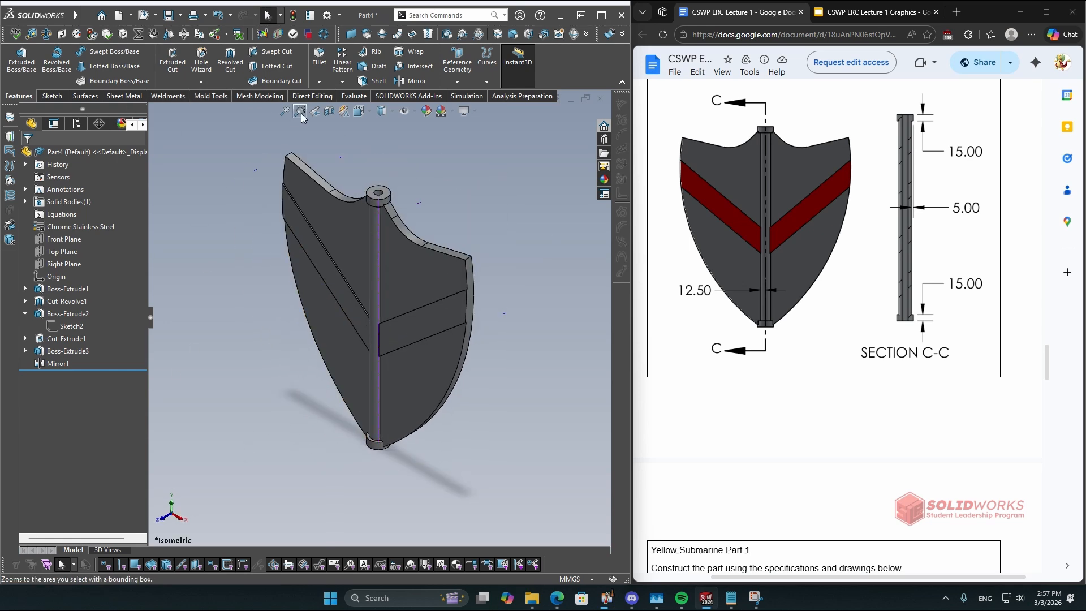
left_click(360, 98)
left_click(90, 62)
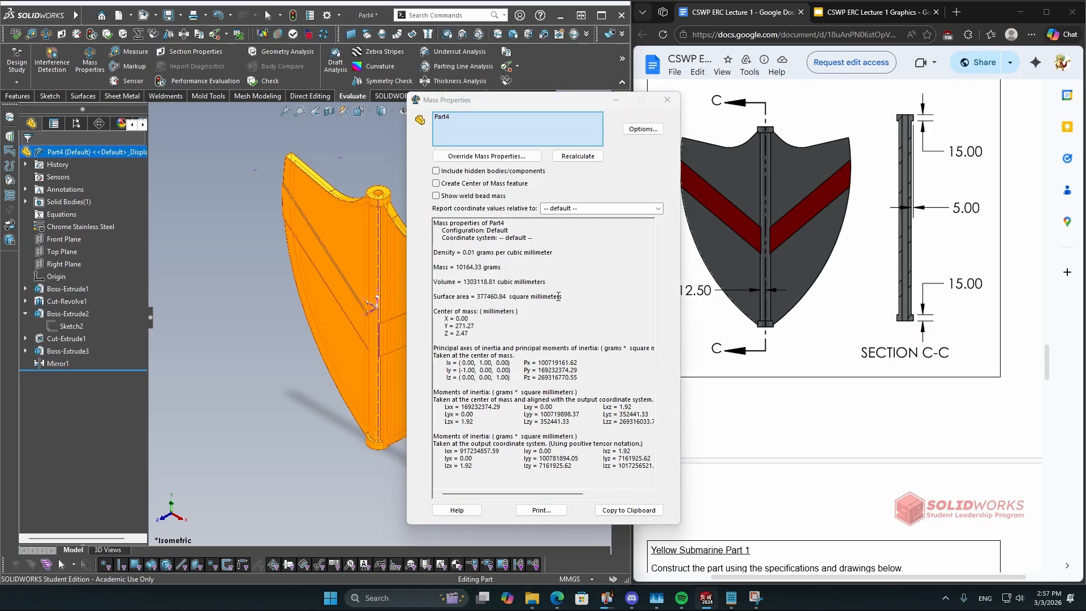
left_click_drag(552, 102, 378, 79)
Compare the part's mass with the target mass specified for Heater Shield Part 1 and close the mass report
scroll(882, 341, "up", 8)
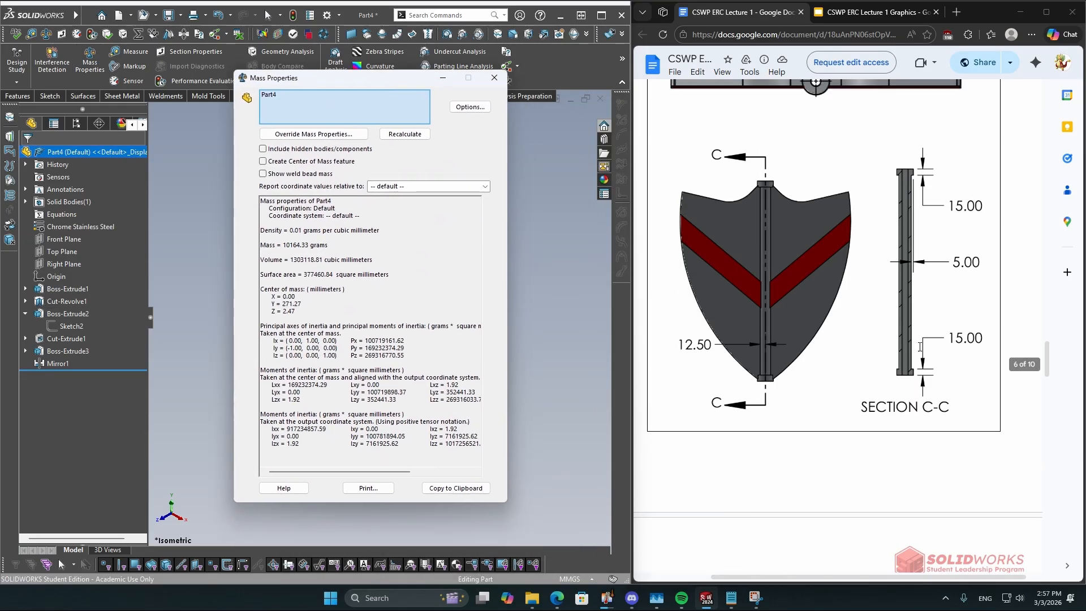
scroll(883, 341, "up", 6)
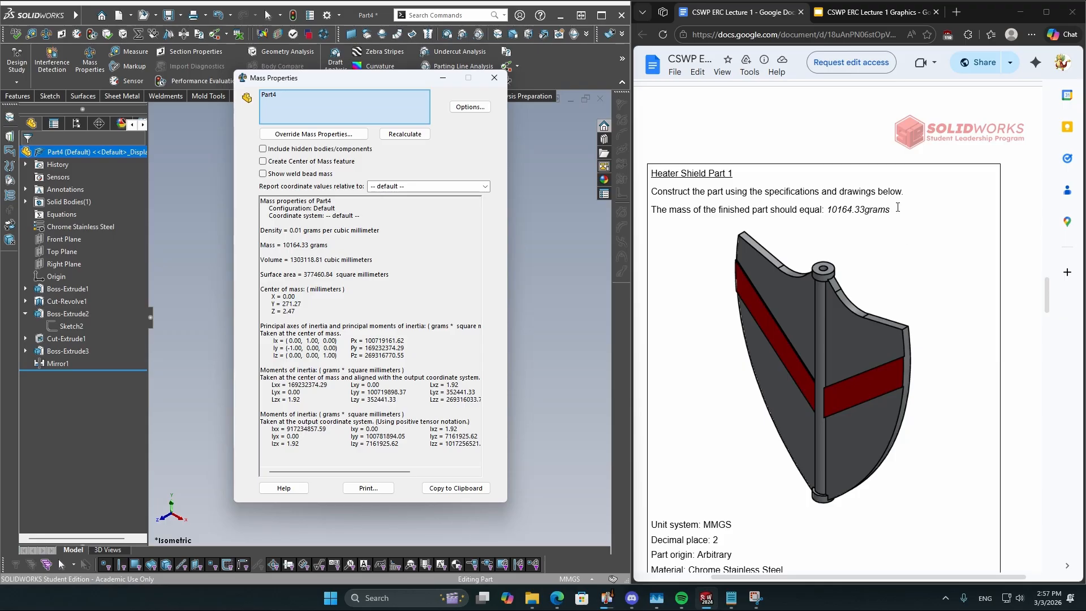
left_click_drag(897, 208, 831, 217)
left_click(829, 215)
left_click(865, 213)
left_click(829, 216)
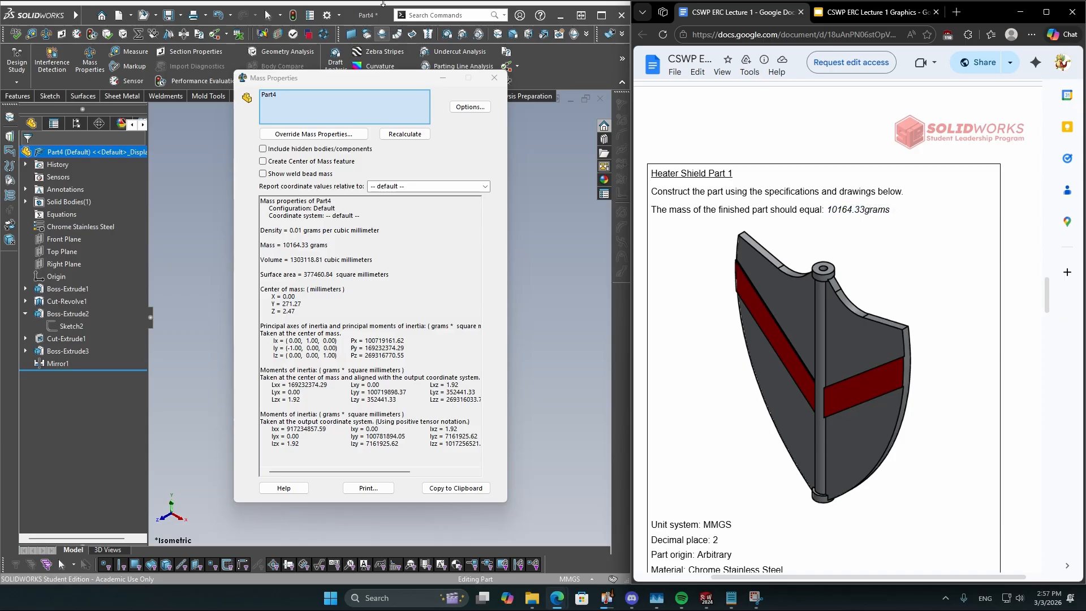
left_click(493, 77)
mouse_move(352, 444)
middle_mouse_down()
mouse_move(414, 231)
mouse_move(395, 189)
mouse_move(380, 194)
middle_mouse_up()
scroll(410, 238, "up", 3)
scroll(806, 378, "down", 8)
scroll(806, 378, "down", 10)
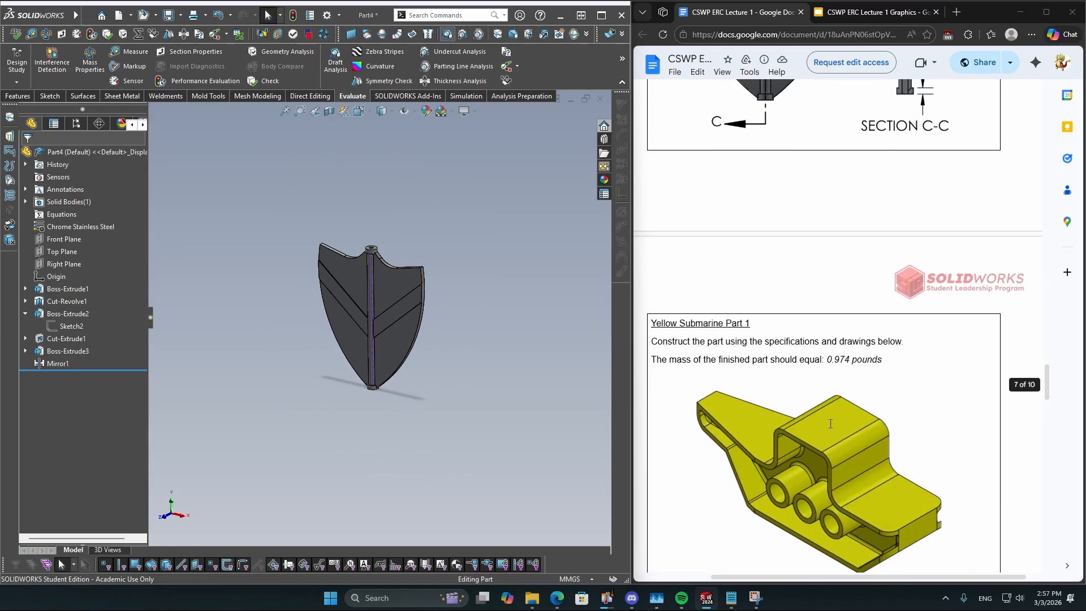
scroll(820, 396, "up", 12)
scroll(829, 410, "down", 5)
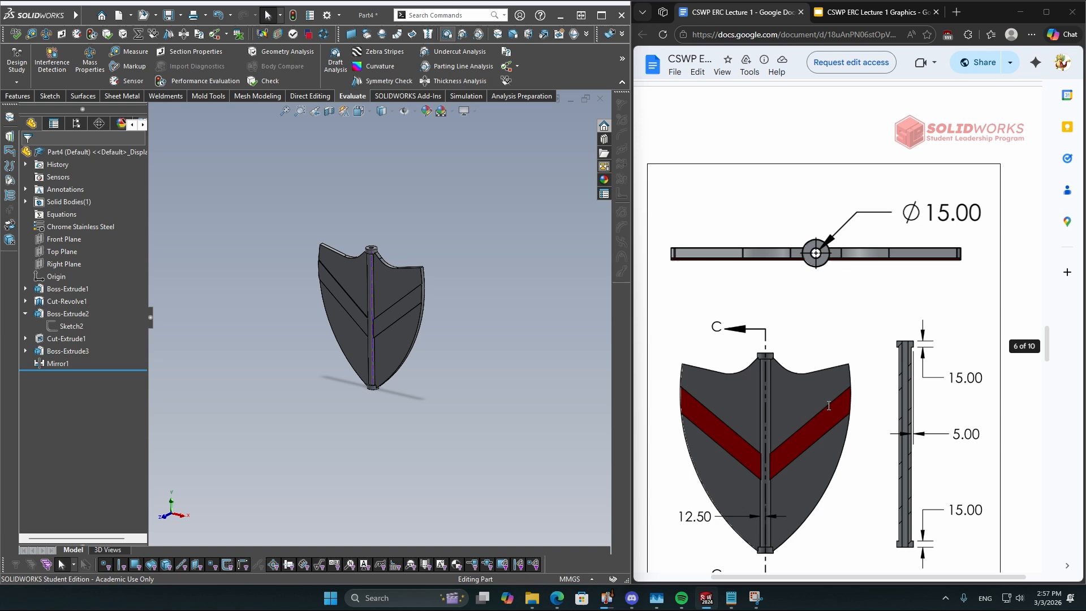
left_click(25, 313)
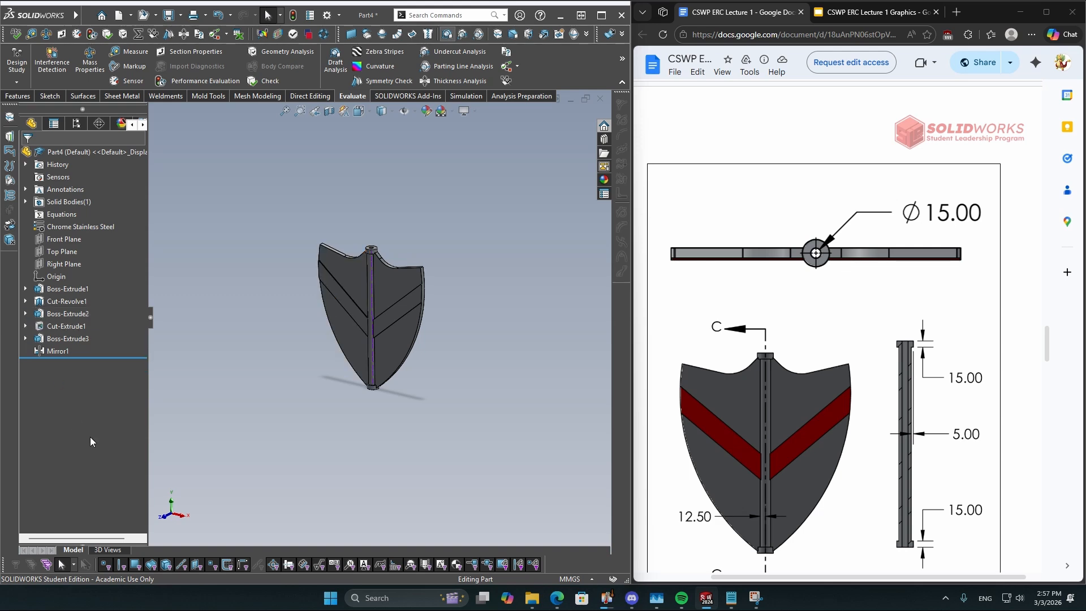
Examine the completed shield model and its features from several angles and in the isometric view
left_click(55, 352)
scroll(390, 369, "down", 5)
left_click(502, 425)
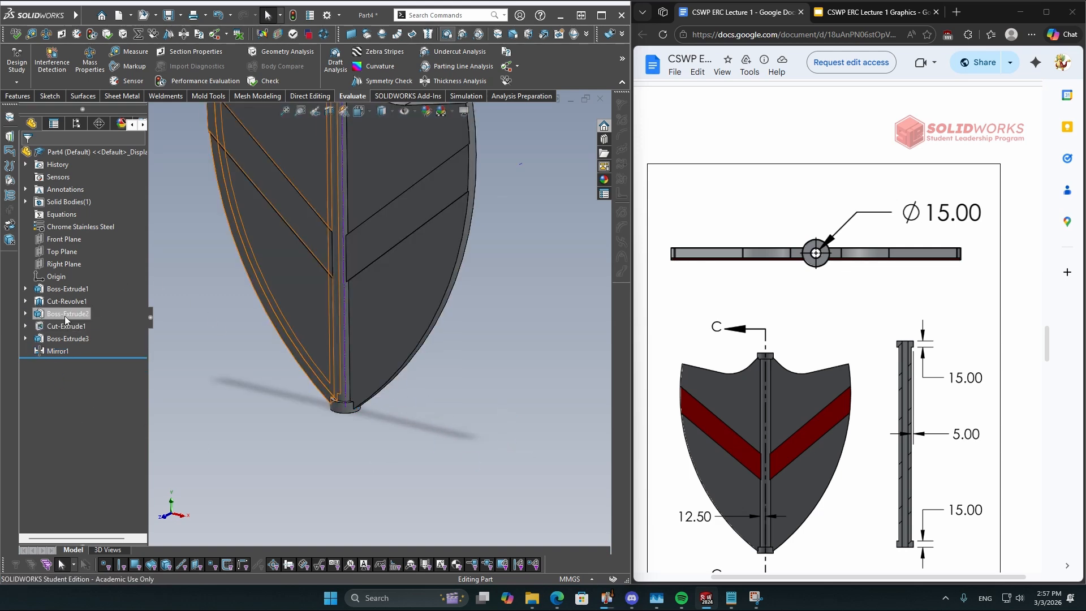
left_click(62, 300)
scroll(309, 385, "up", 4)
left_click(266, 347)
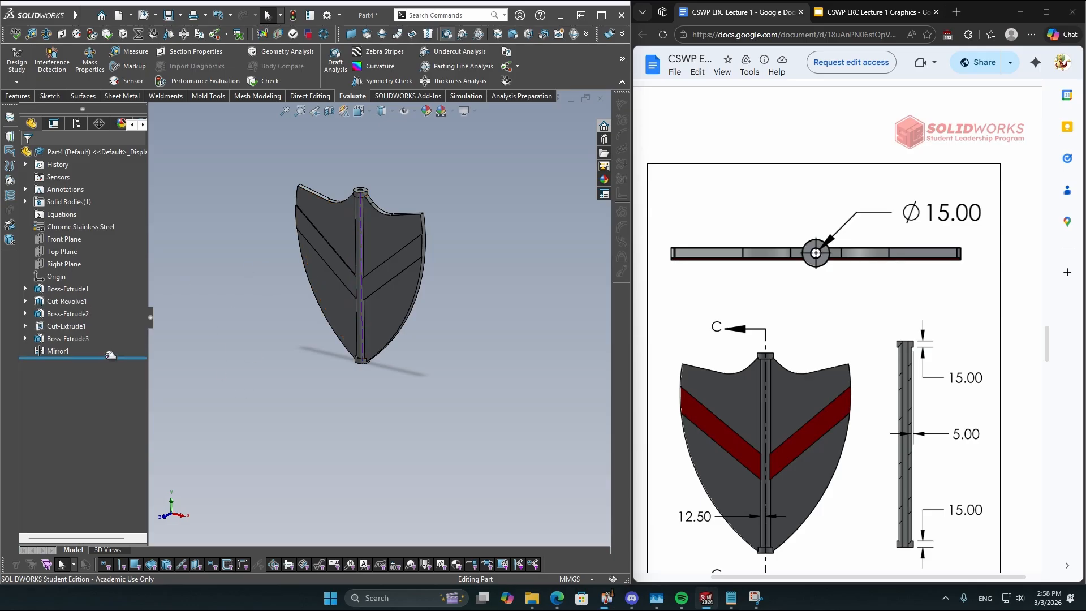
mouse_move(112, 356)
left_mouse_down()
mouse_move(114, 306)
mouse_move(113, 357)
left_mouse_up()
scroll(375, 271, "up", 5)
scroll(404, 309, "up", 1)
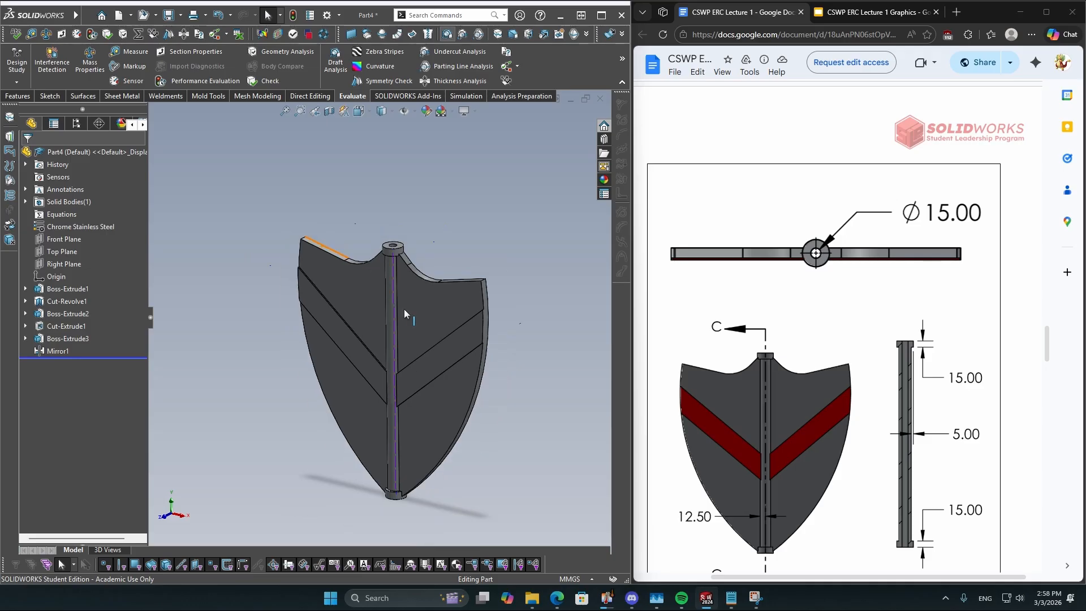
key("ctrl+7")
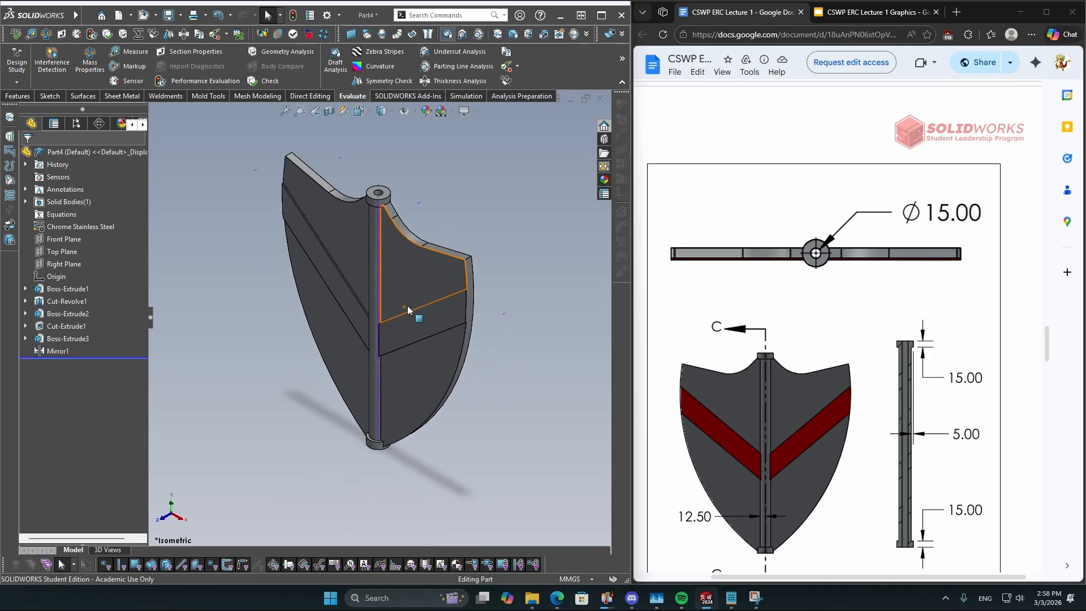
Find the Yellow Submarine Part 1 specification in the practice document and create a new part
scroll(892, 342, "down", 8)
scroll(892, 342, "up", 5)
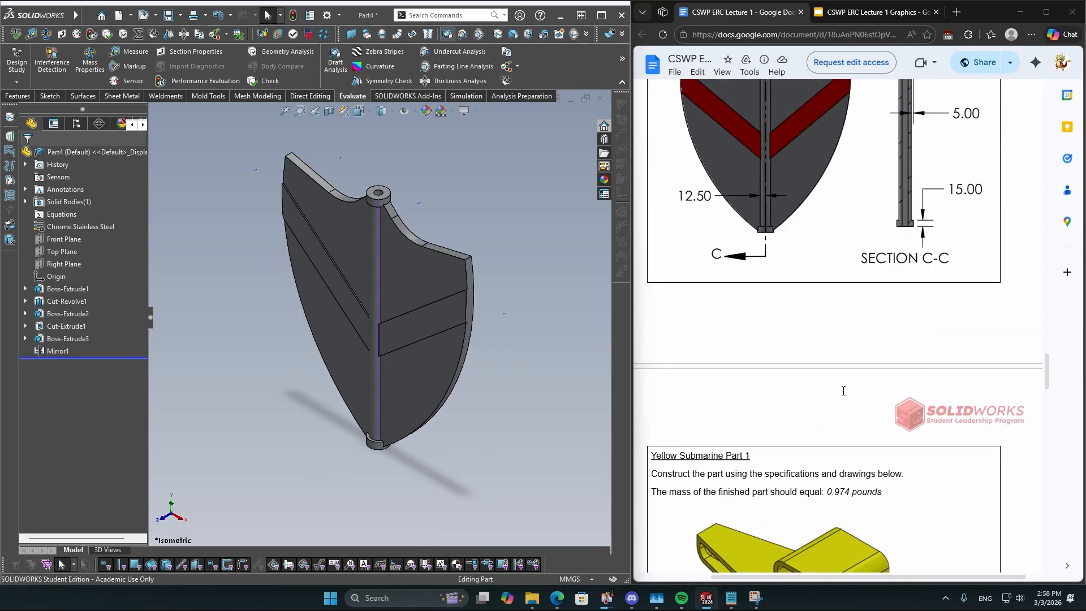
scroll(834, 331, "down", 5)
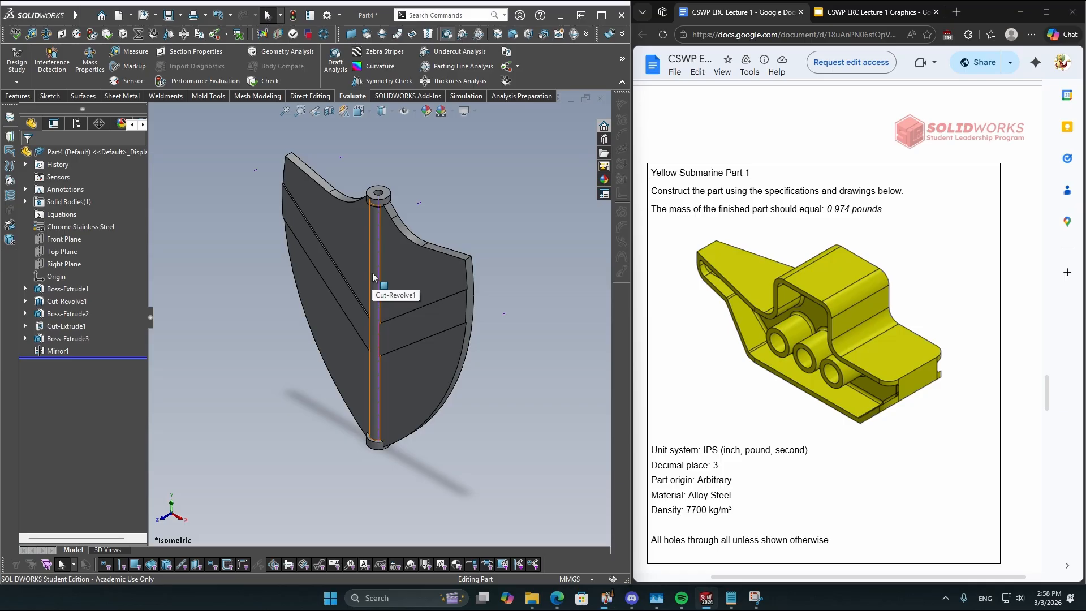
left_click(106, 15)
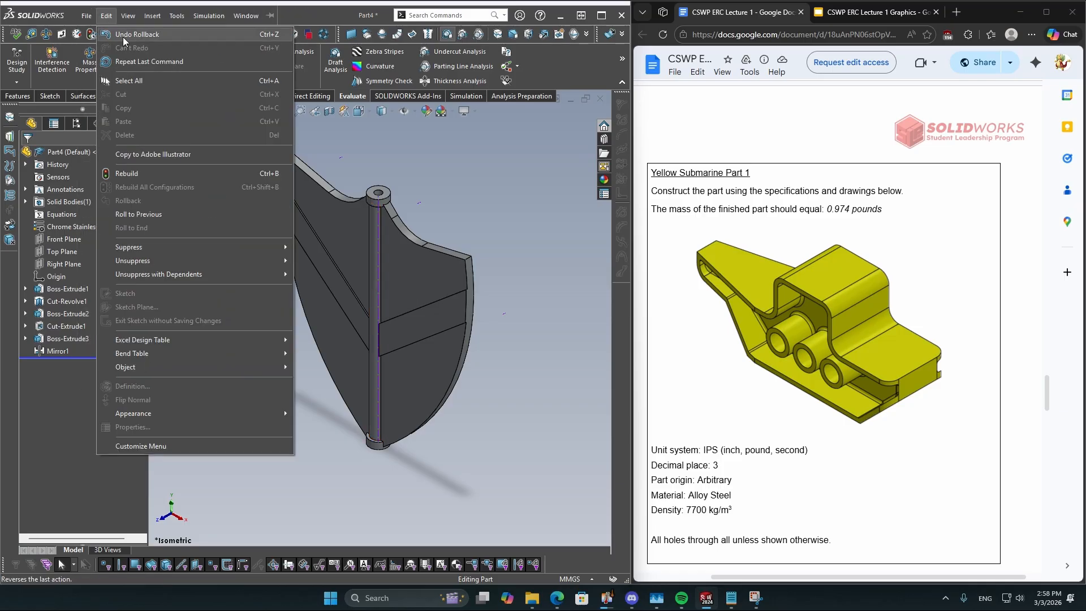
left_click(514, 220)
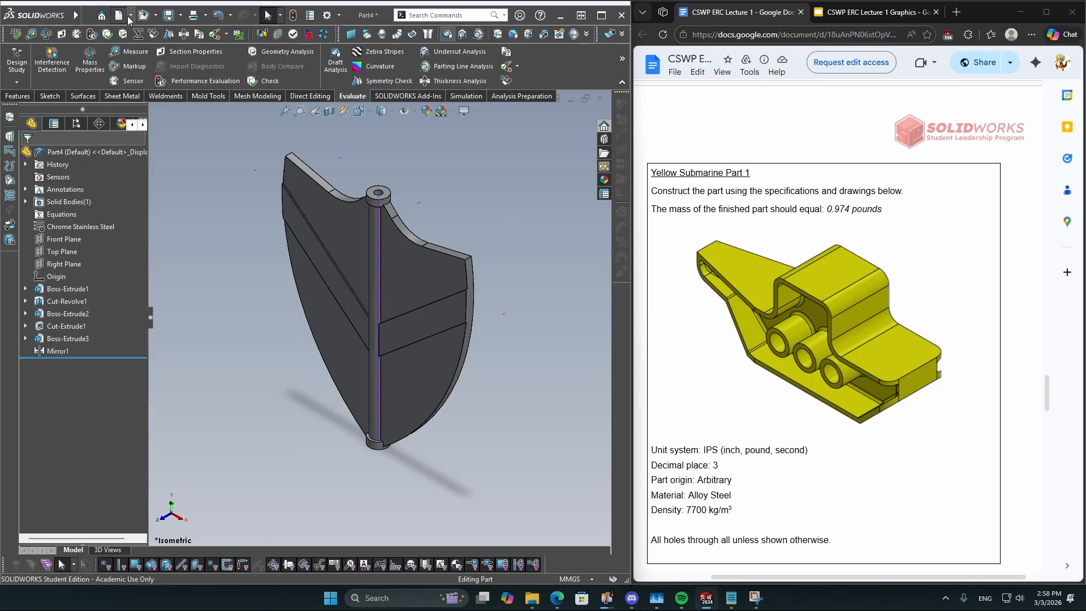
left_click(118, 15)
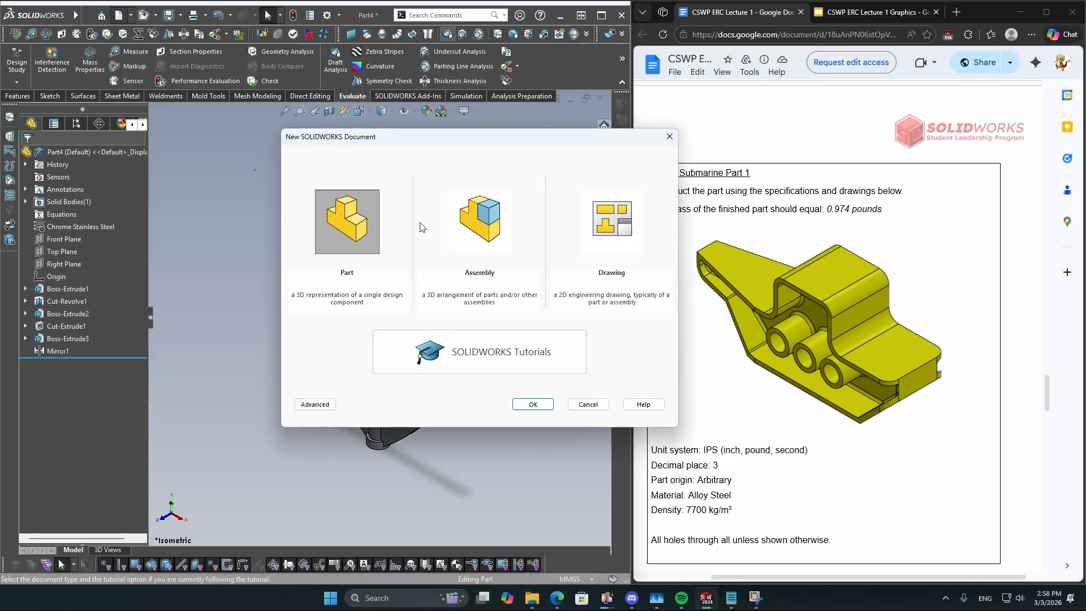
double_click(376, 234)
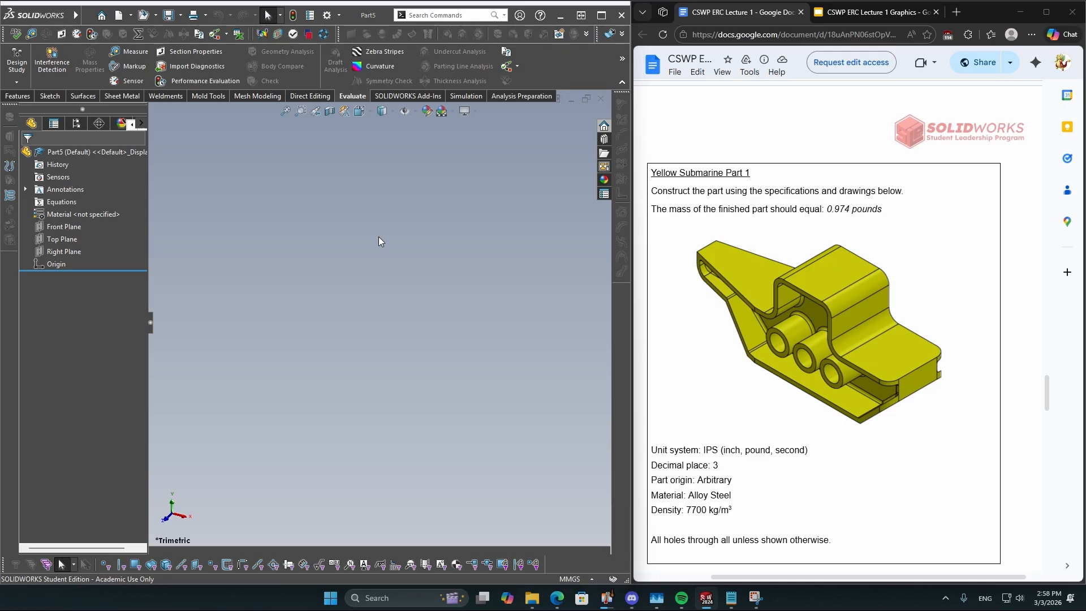
Set the new part's unit system to IPS (inch, pound, second) as specified for Yellow Submarine Part 1
scroll(717, 446, "down", 1)
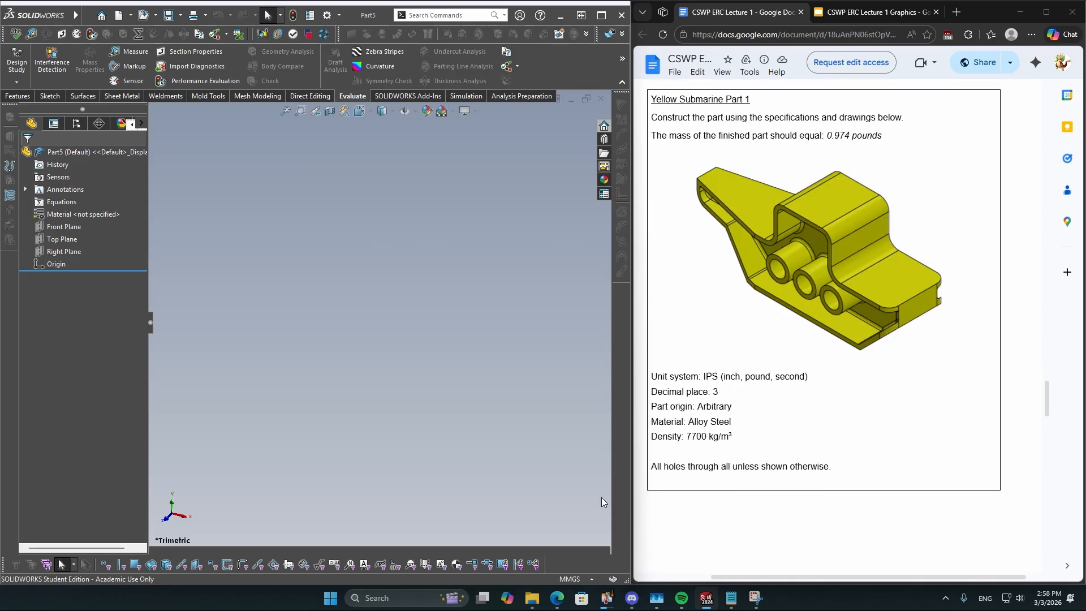
left_click(569, 579)
left_click(558, 547)
scroll(665, 470, "up", 1)
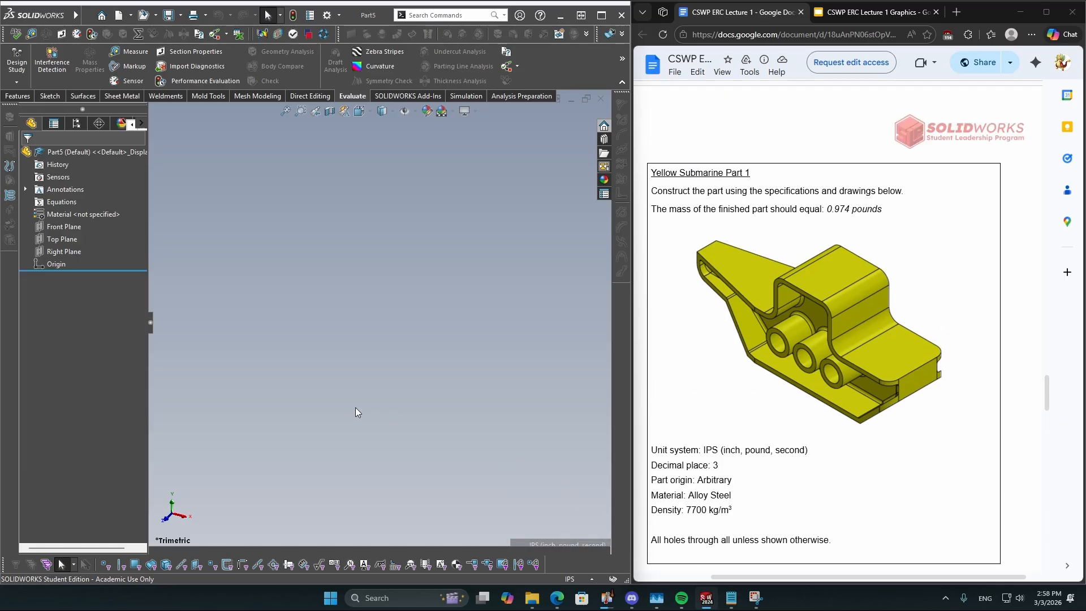
Open the material library for the new part, search for "allo" and select Alloy Steel
right_click(96, 212)
left_click(129, 217)
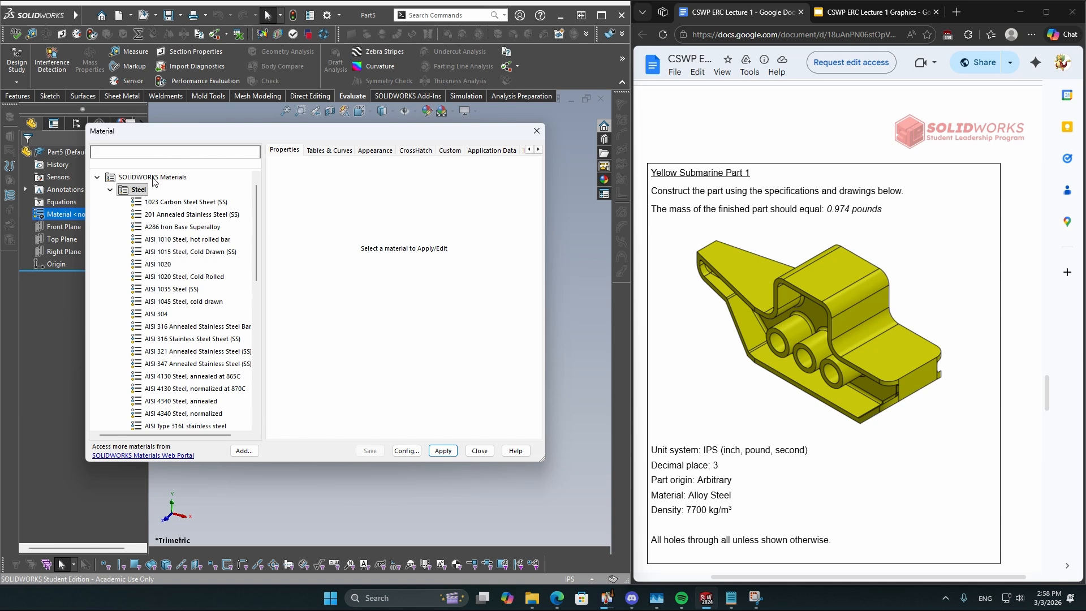
type("allo")
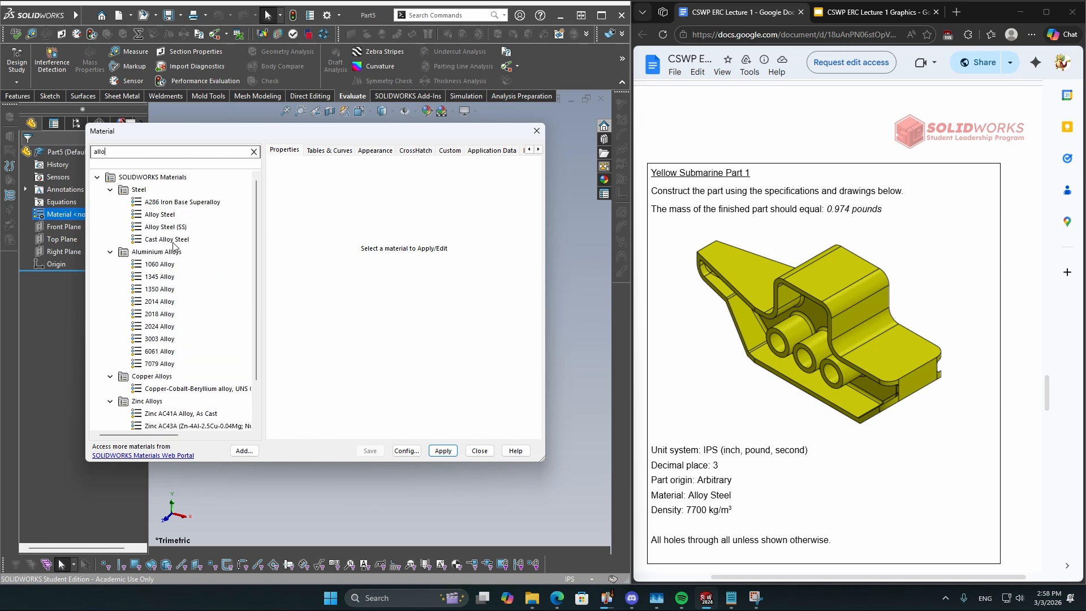
left_click(158, 215)
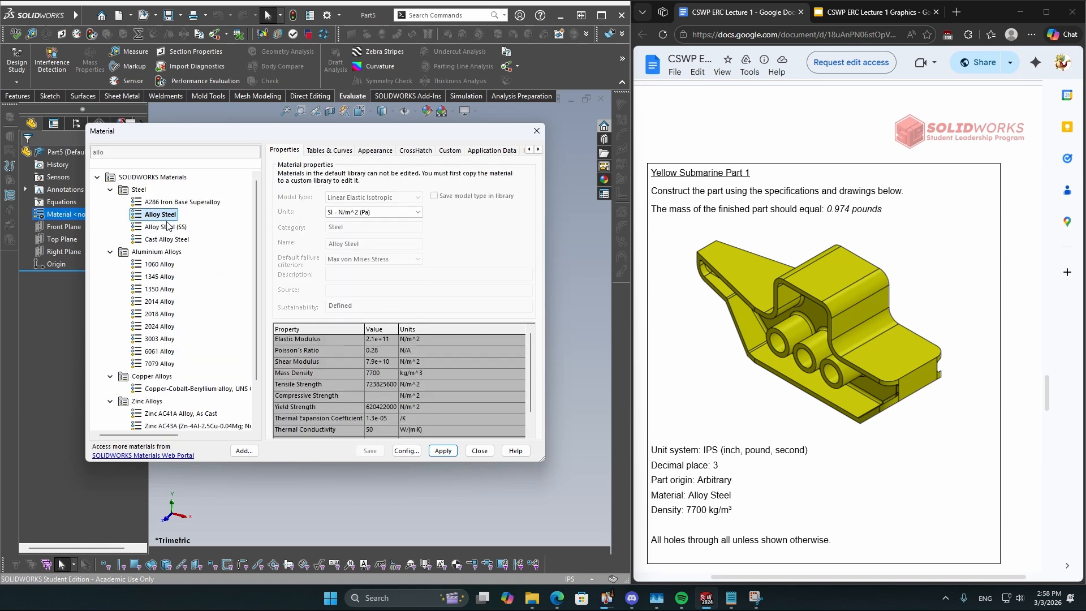
Compare the mass densities of the alloy steel variants and the iron base superalloy with the specified 7700 kg/m³
left_click(167, 239)
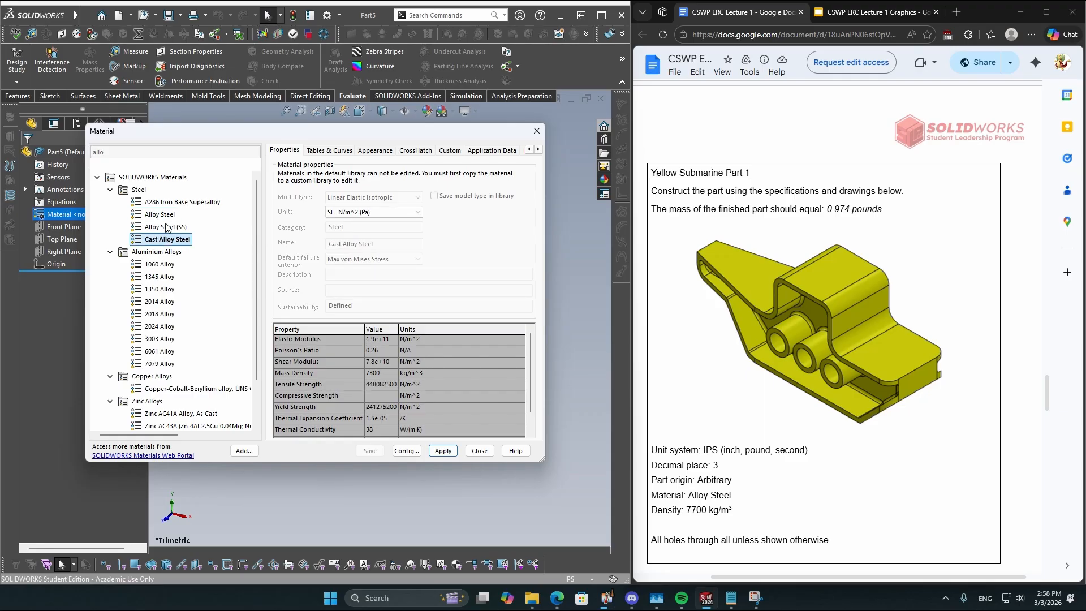
left_click(167, 227)
left_click(168, 238)
left_click(162, 216)
left_click(165, 227)
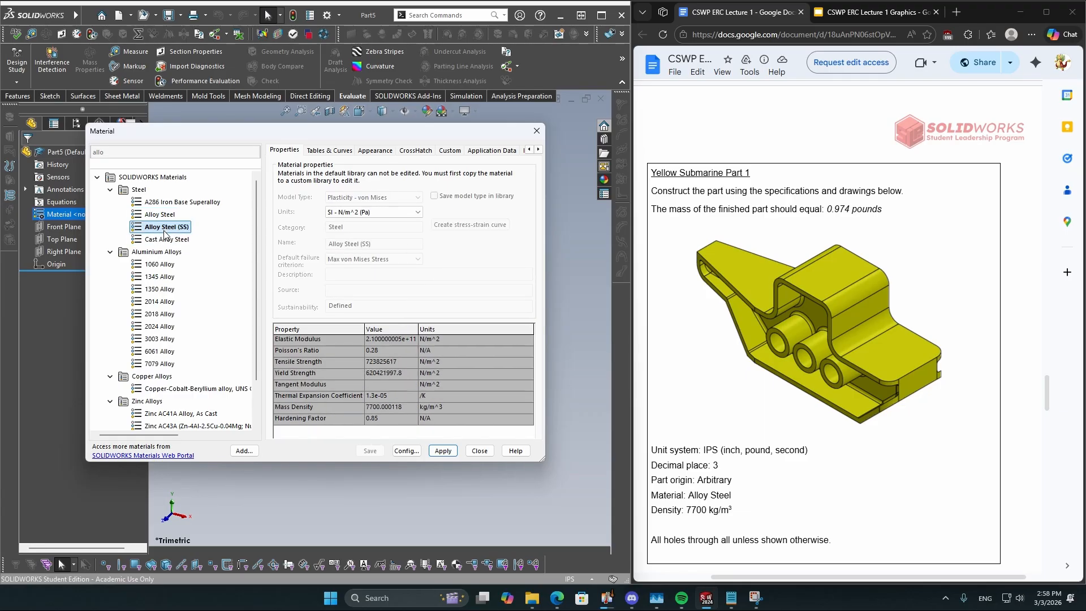
left_click(168, 239)
left_click(167, 226)
left_click(167, 239)
left_click(165, 227)
left_click(163, 215)
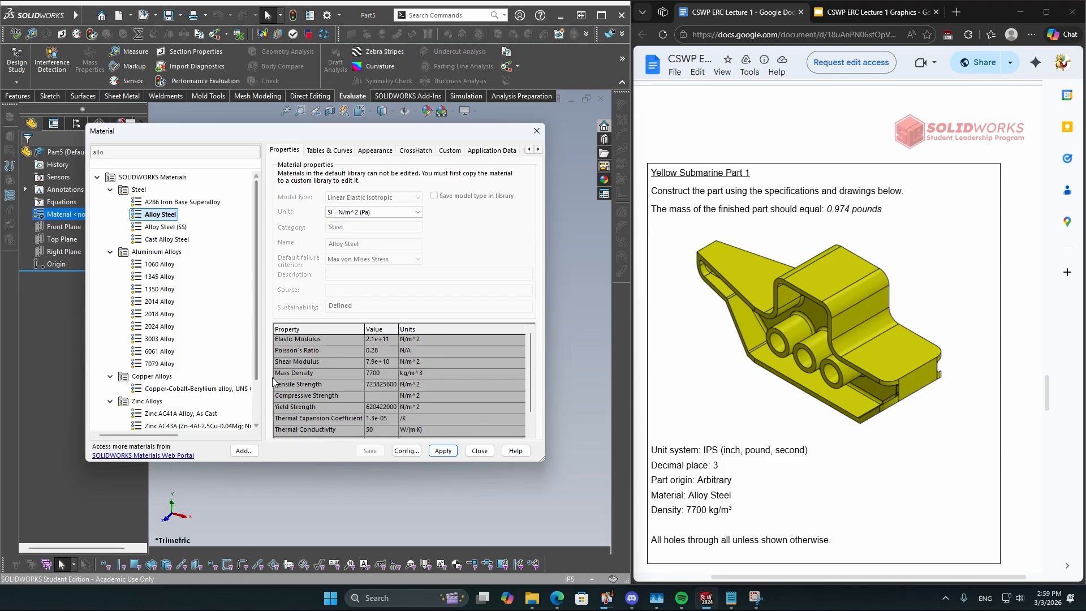
scroll(737, 452, "down", 2)
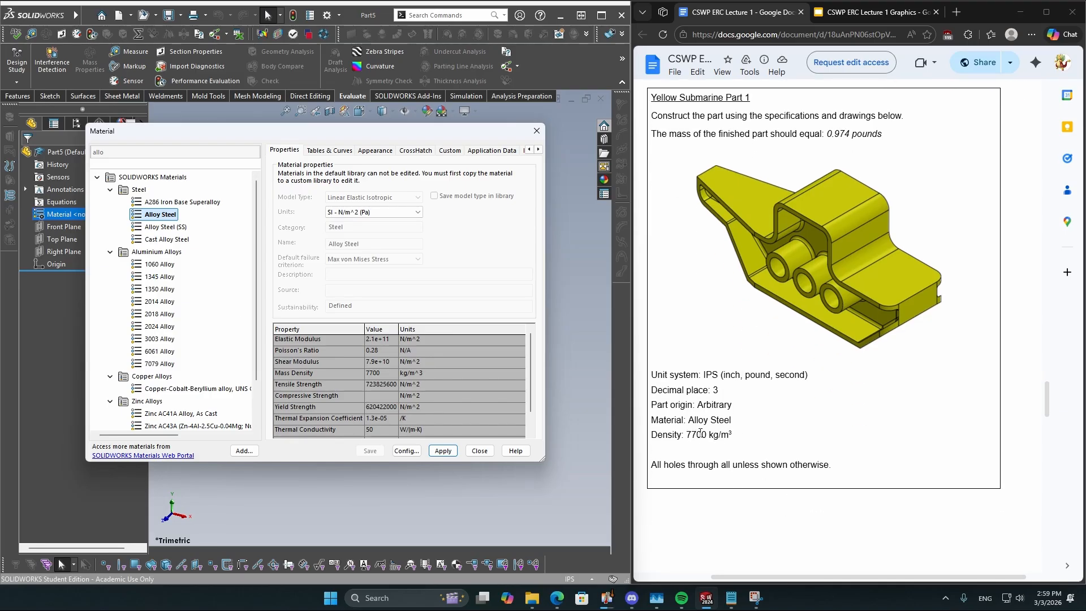
left_click(168, 228)
left_click(169, 240)
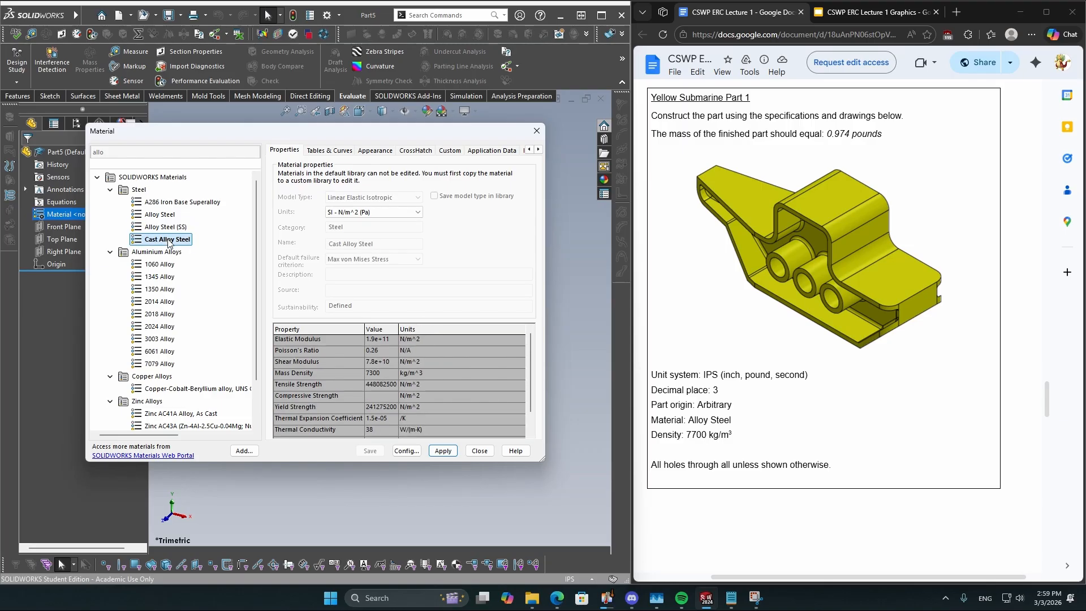
left_click(172, 228)
left_click(160, 204)
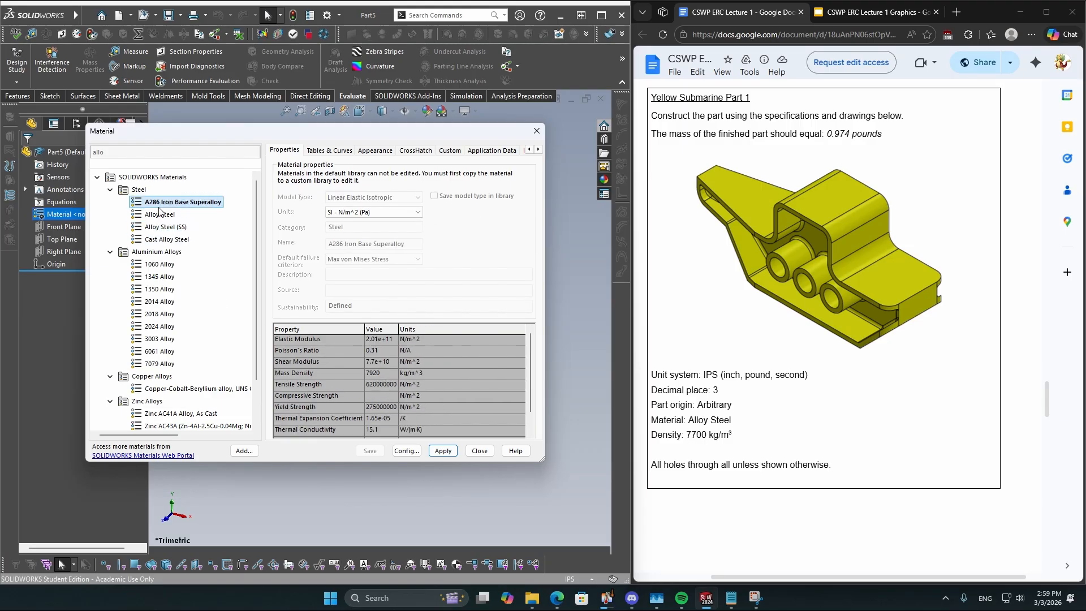
Apply Alloy Steel as the part's material and close the material library
left_click(148, 218)
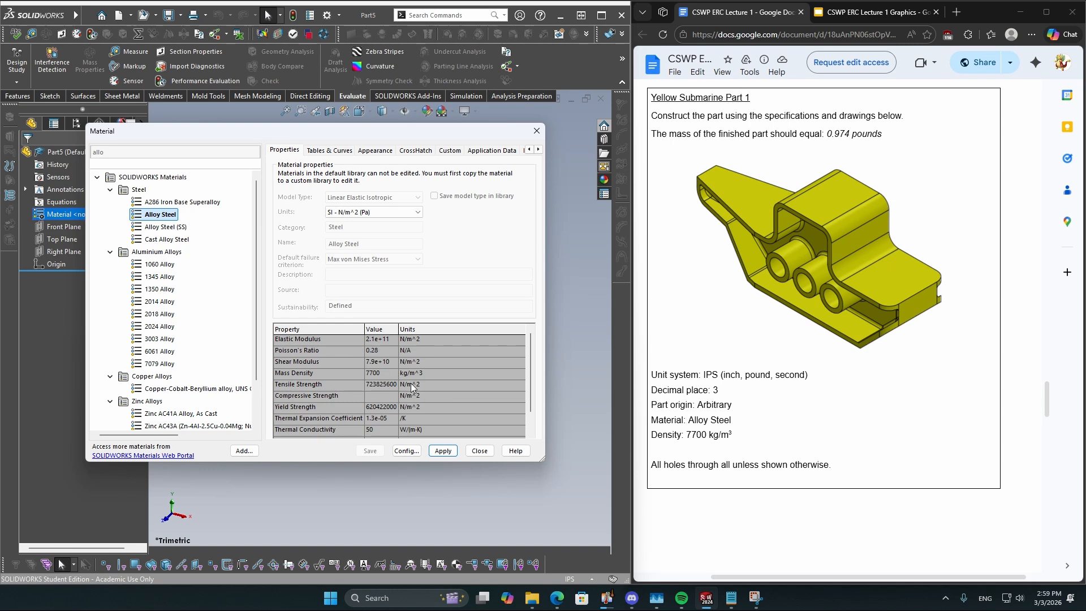
left_click(444, 451)
left_click(480, 451)
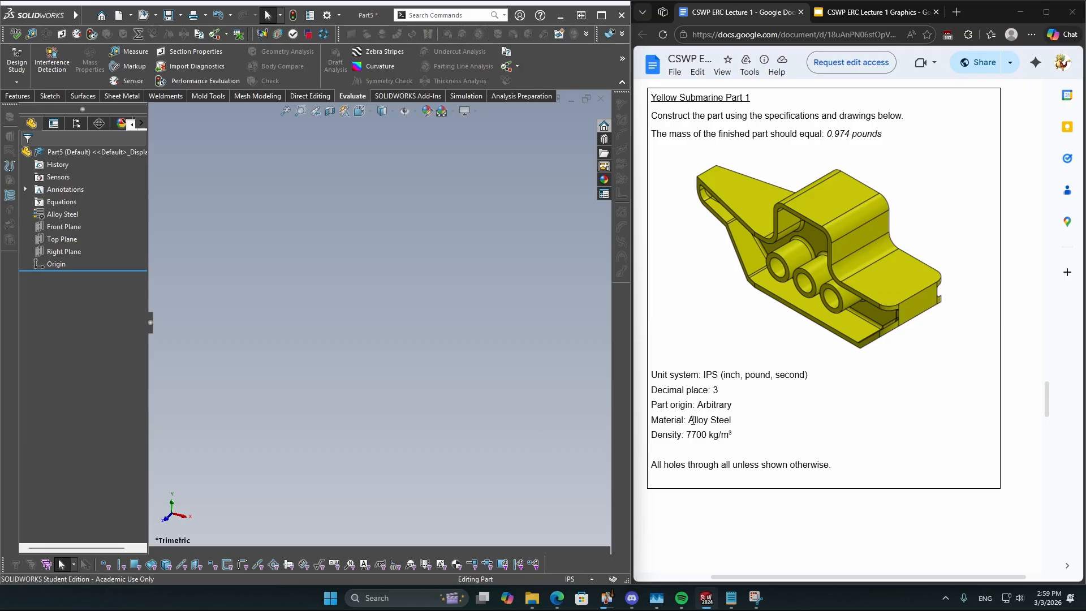
Examine the Yellow Submarine isometric image, specifications and dimensioned views, including the side profile and Section A-A
scroll(730, 447, "down", 1)
scroll(733, 447, "up", 2)
scroll(803, 390, "down", 1)
scroll(809, 340, "down", 9)
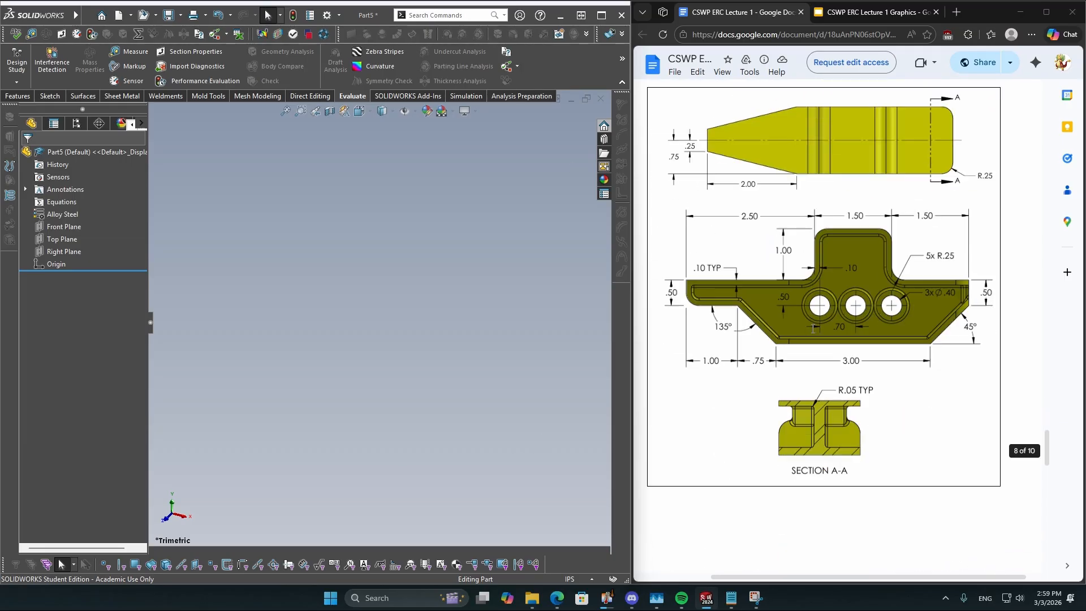
scroll(813, 329, "up", 8)
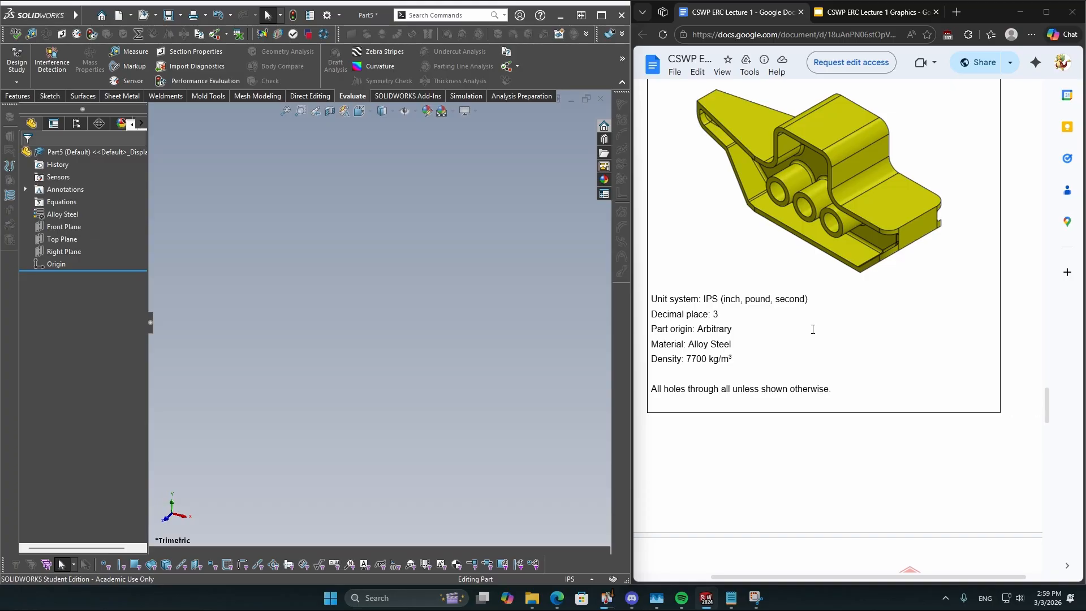
scroll(813, 329, "down", 3)
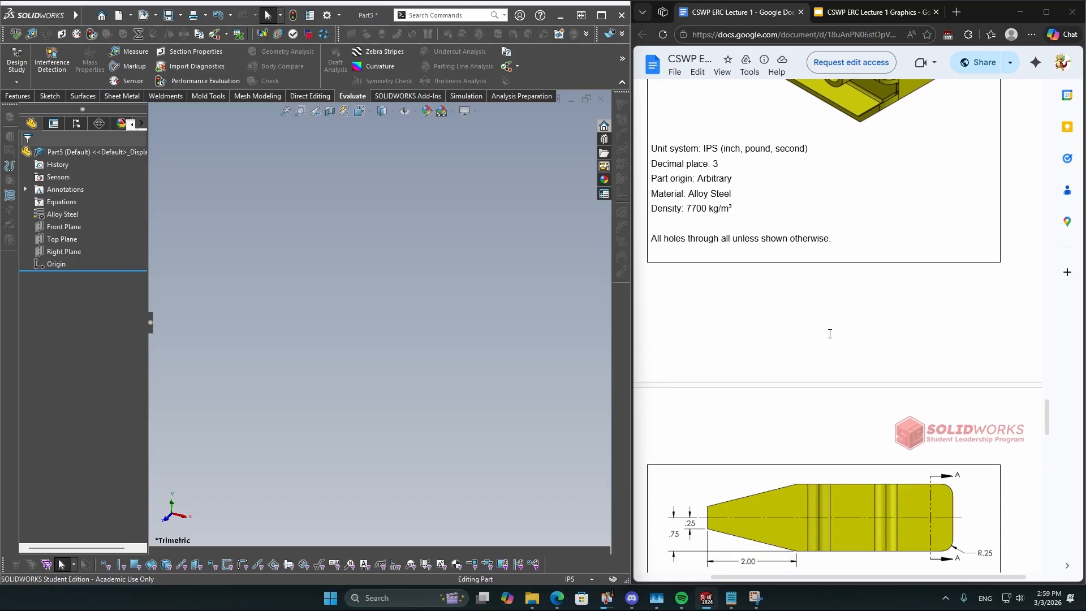
scroll(829, 334, "down", 4)
scroll(106, 84, "up", 8)
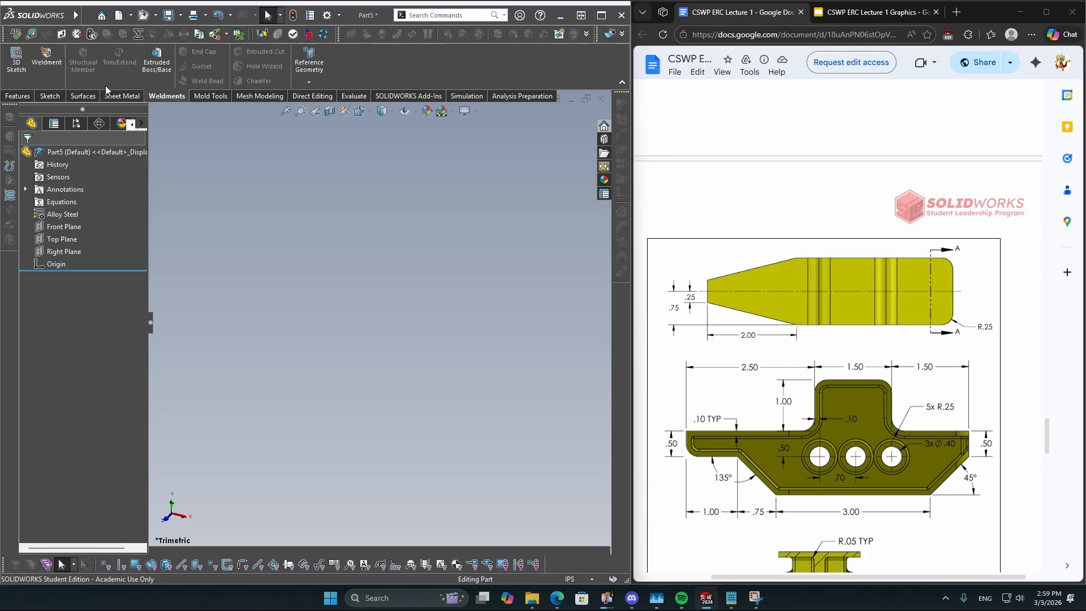
scroll(901, 346, "up", 7)
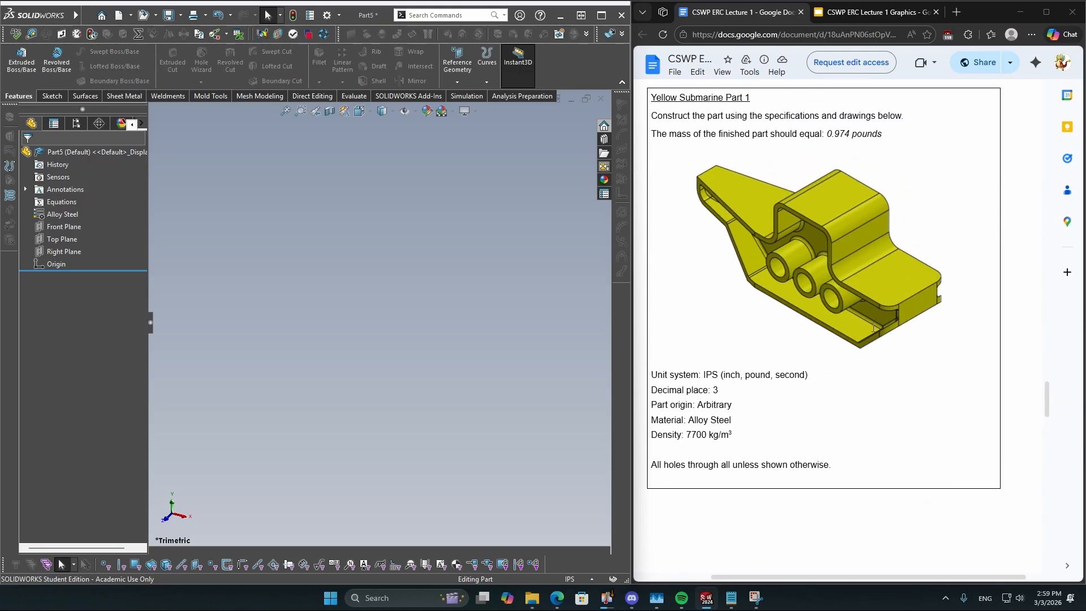
scroll(887, 357, "down", 9)
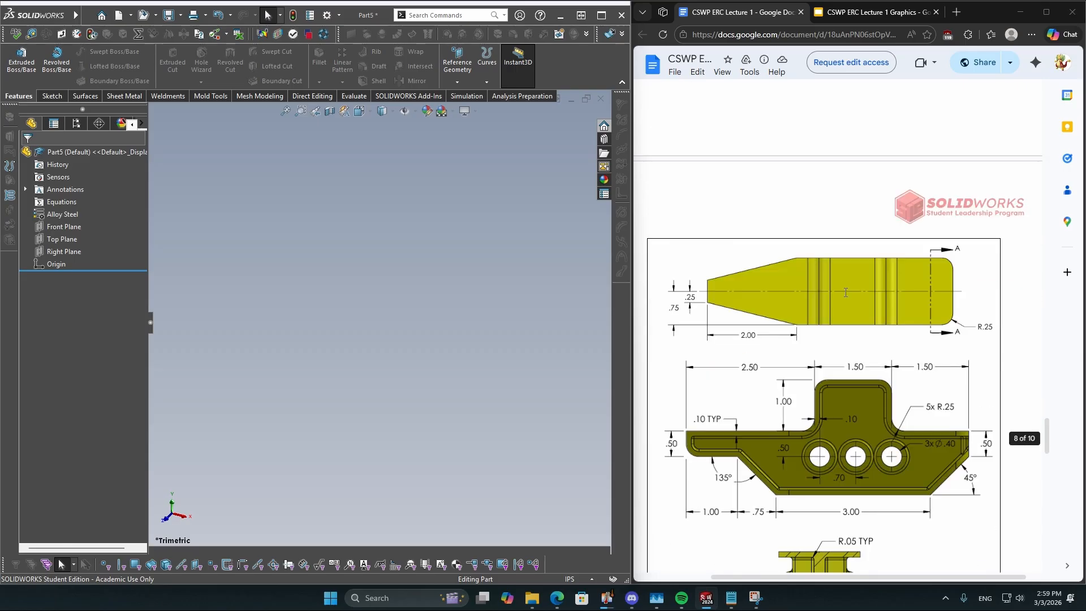
scroll(860, 330, "down", 1)
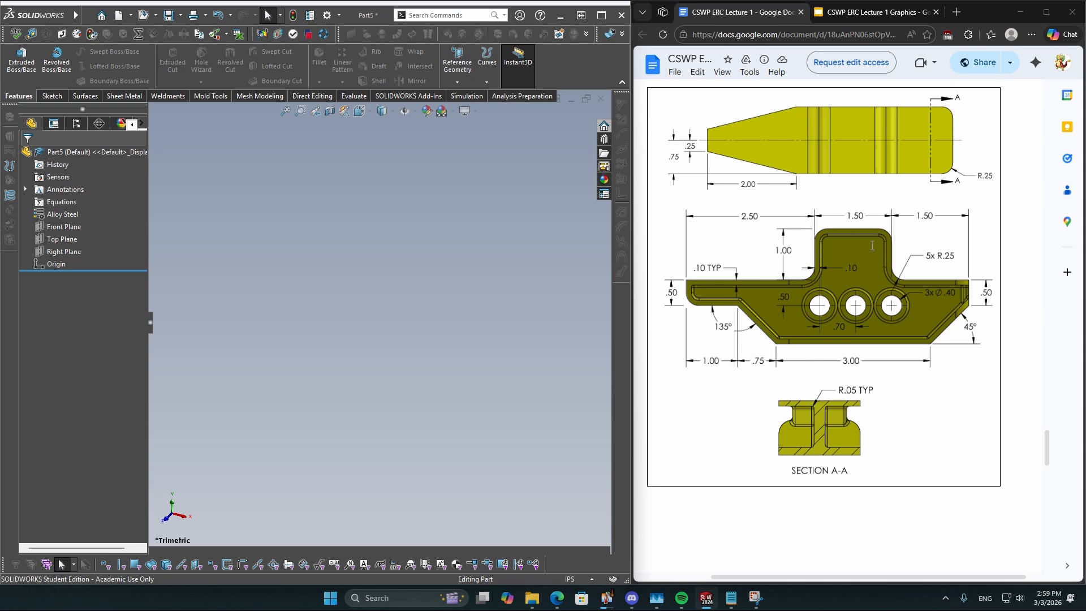
Sketch the submarine's upper outline on the Front Plane from the origin: front deck about 1.5 in, tower about 1.1 in wide, rear deck and short vertical stern edge
left_click(65, 226)
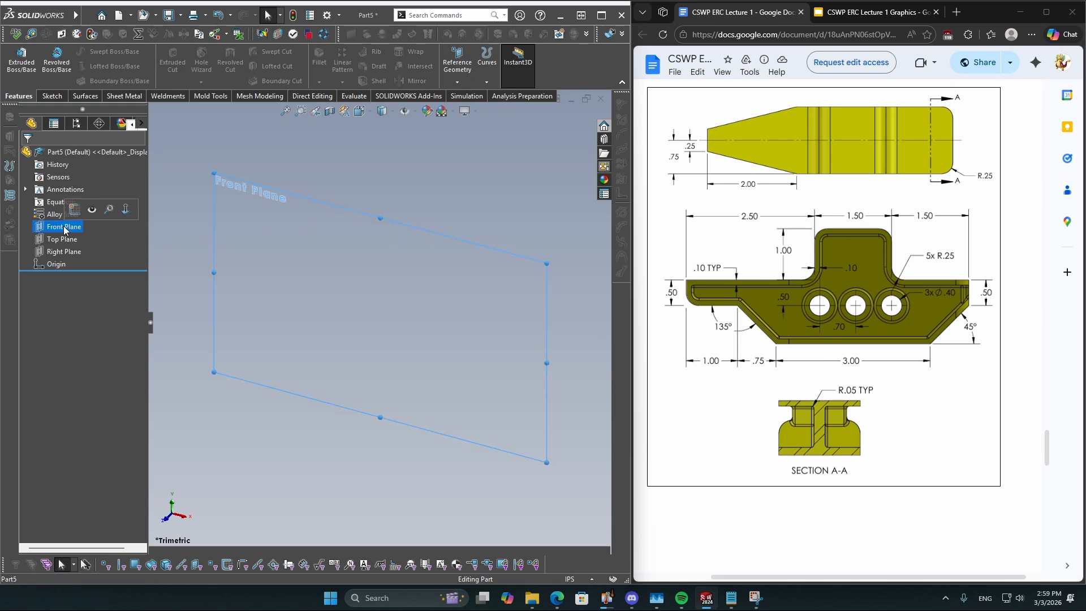
left_click(65, 215)
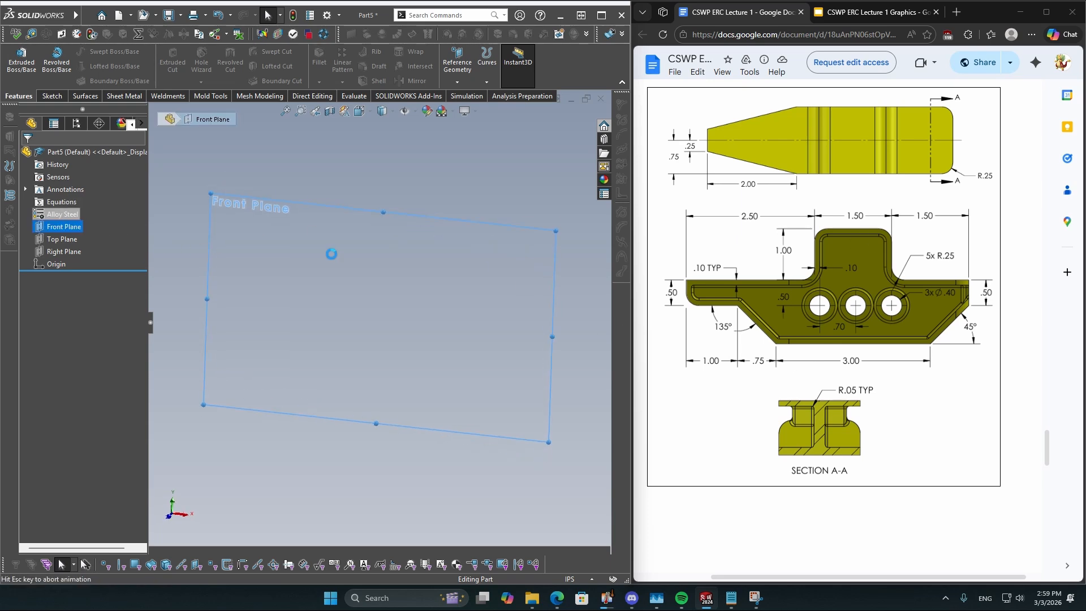
left_click(420, 489)
left_click(72, 52)
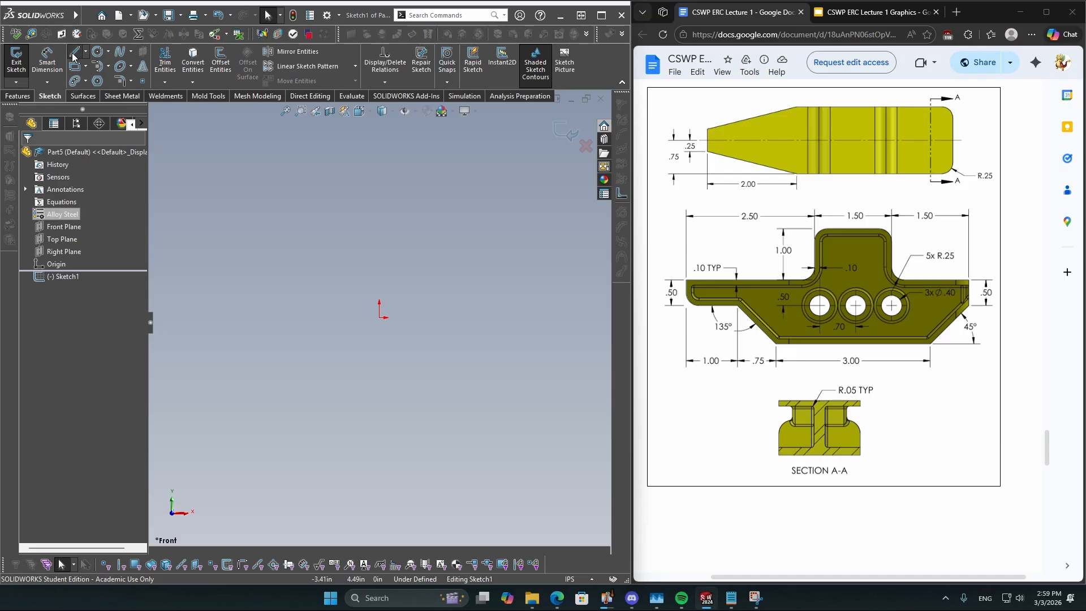
left_click(451, 318)
left_click(452, 261)
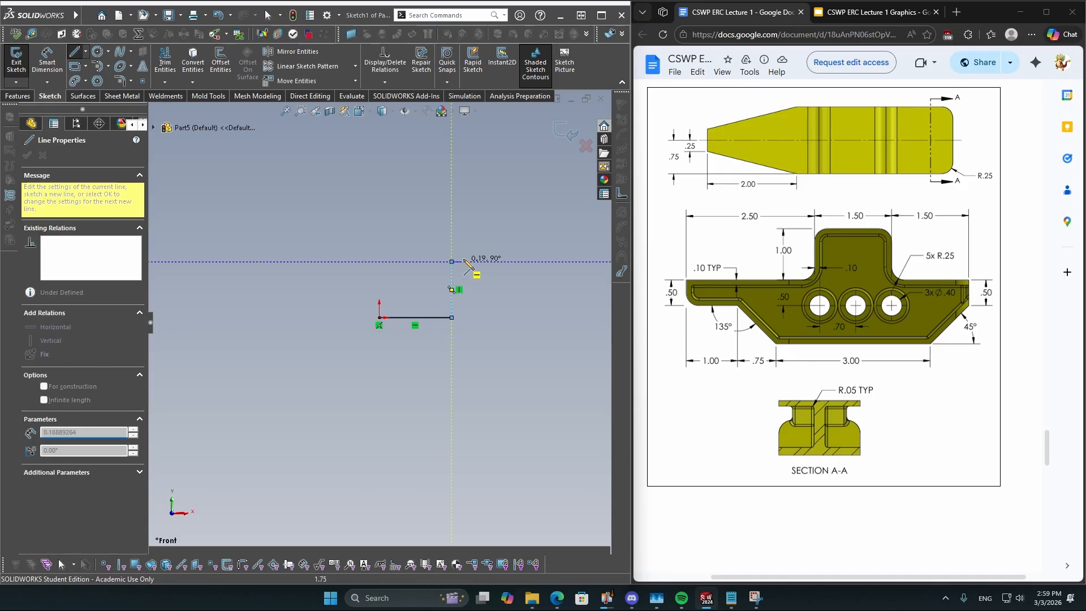
left_click(505, 261)
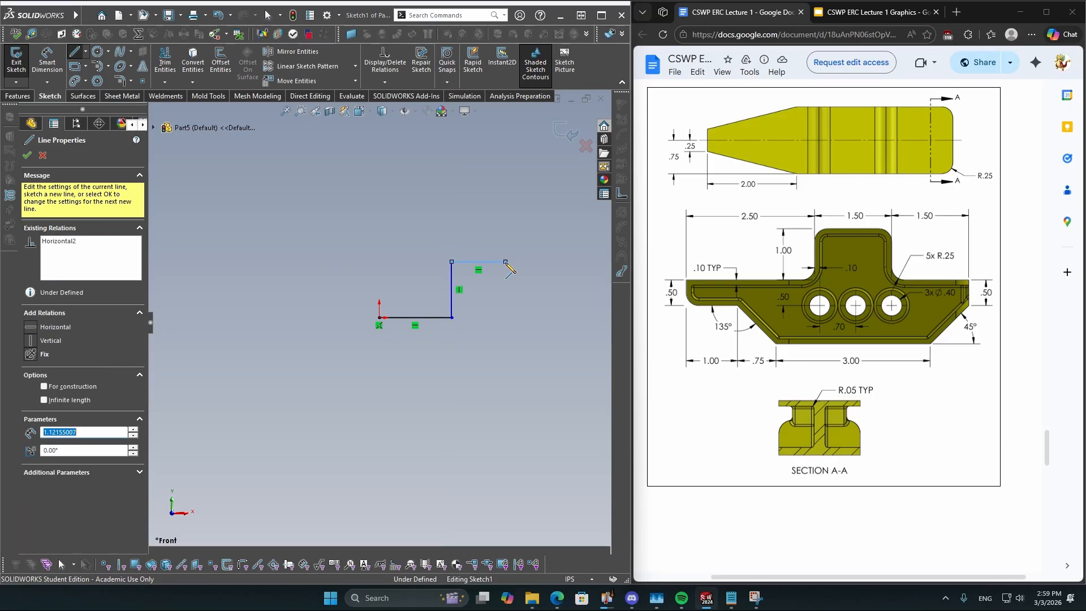
left_click(505, 334)
left_click(569, 334)
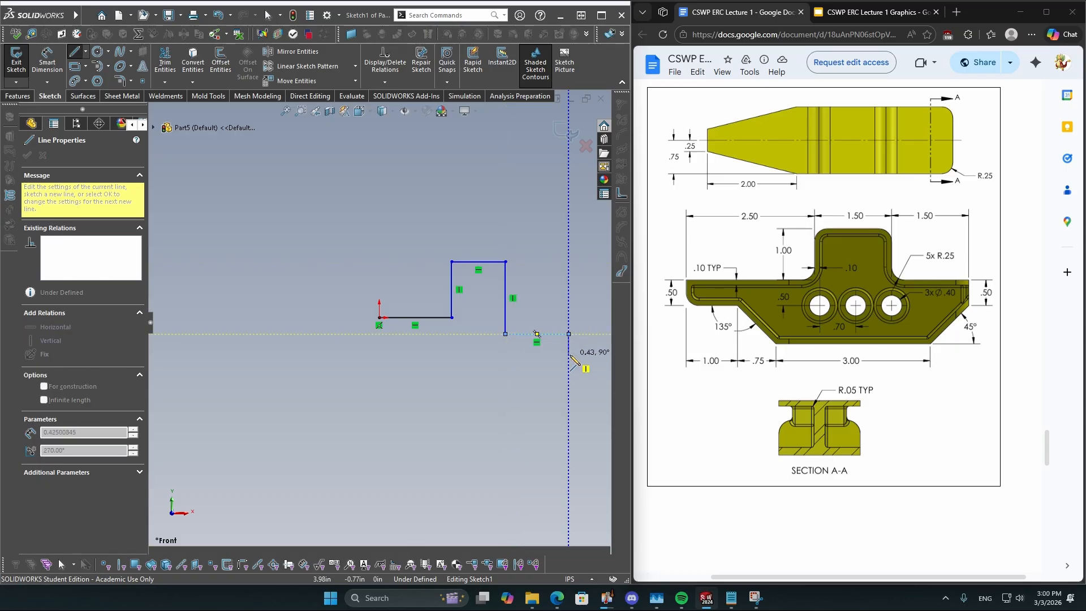
left_click(569, 354)
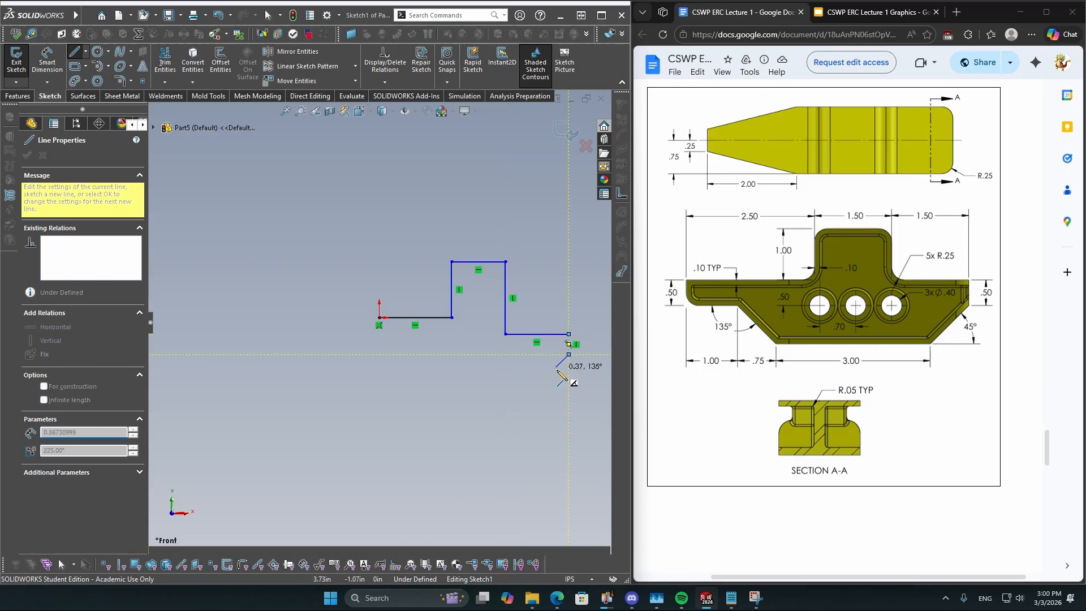
Close the profile back to the origin with a sloped stern, a horizontal bottom about 2 in long, a sloped underside and a stepped bow
left_click(531, 392)
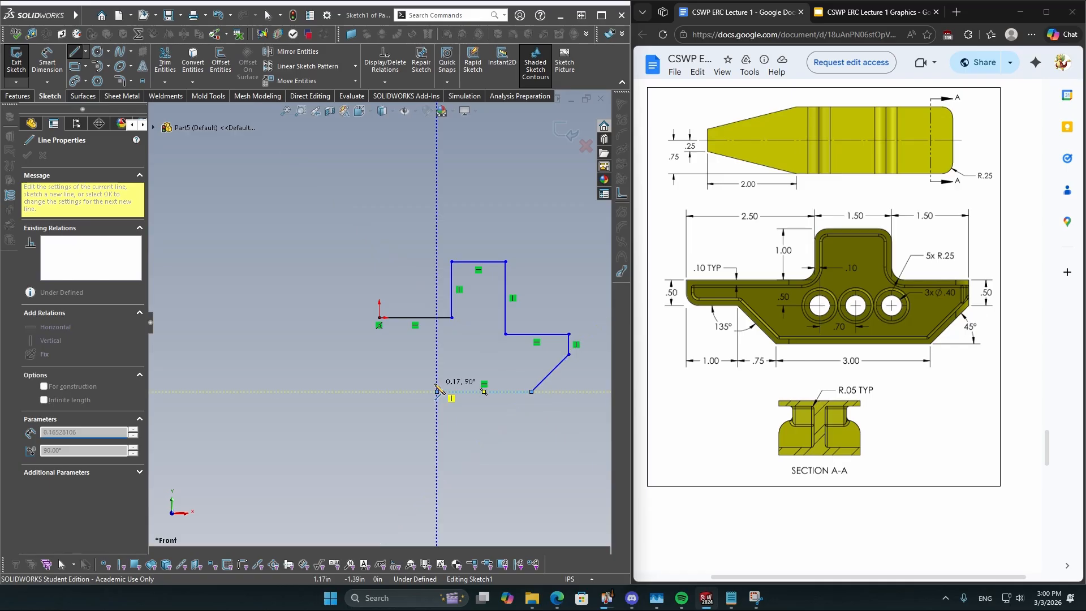
left_click(436, 392)
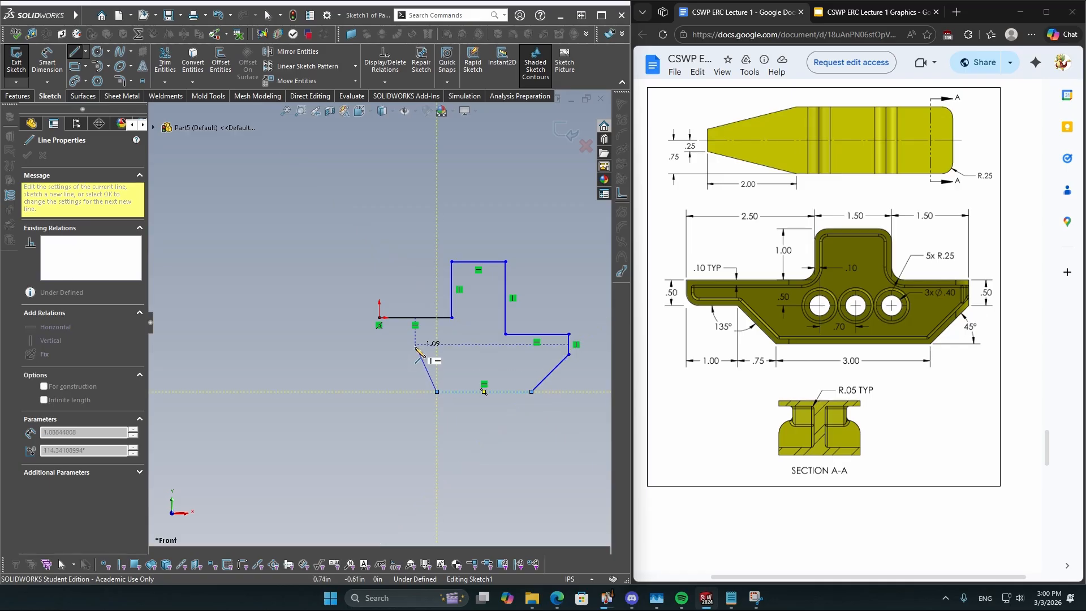
left_click(379, 349)
left_click(379, 318)
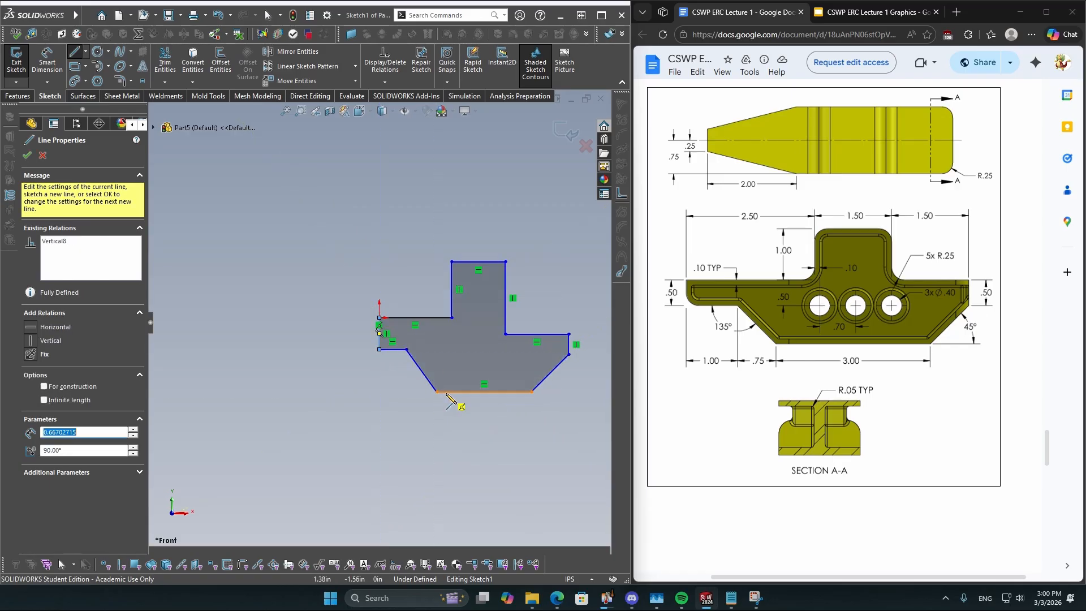
key("Escape")
scroll(477, 396, "down", 3)
scroll(477, 396, "up", 3)
scroll(476, 395, "down", 2)
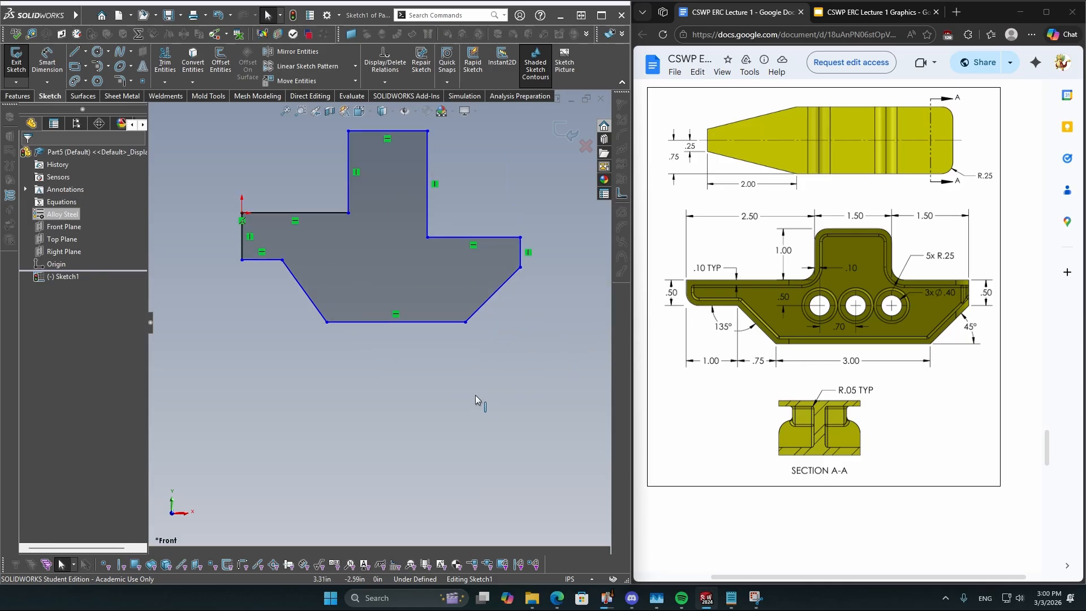
scroll(390, 321, "up", 2)
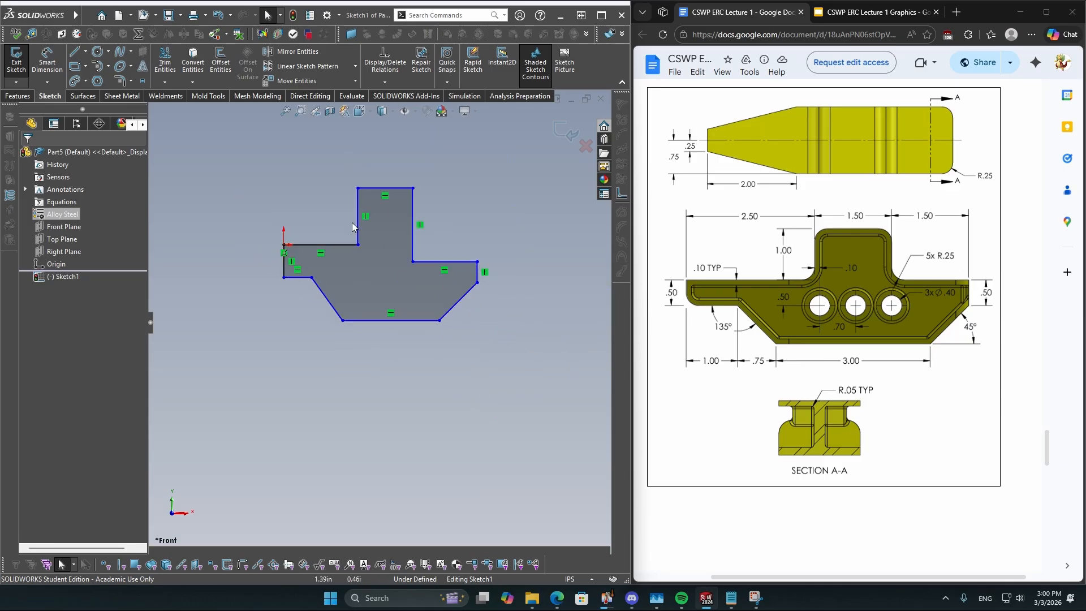
scroll(348, 219, "down", 2)
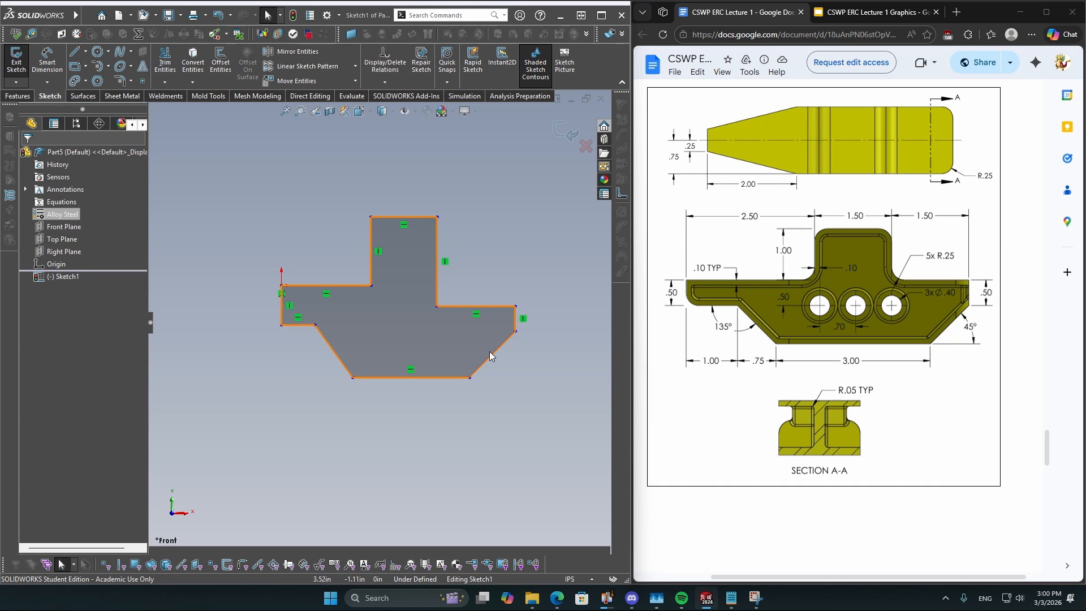
scroll(407, 433, "up", 1)
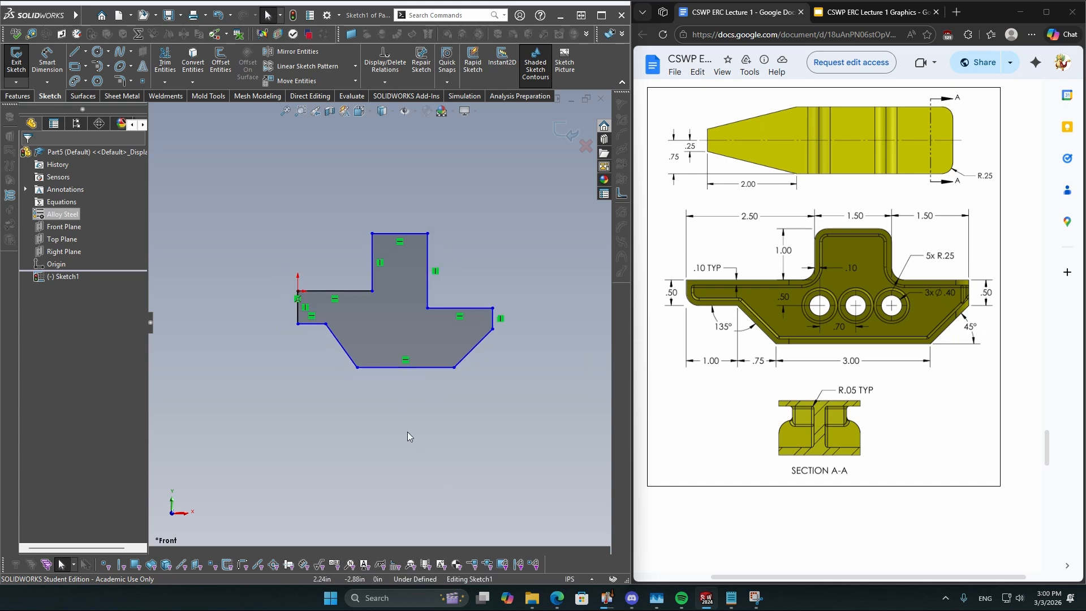
Dimension the hull profile's horizontal bottom edge to 3 in
key("d")
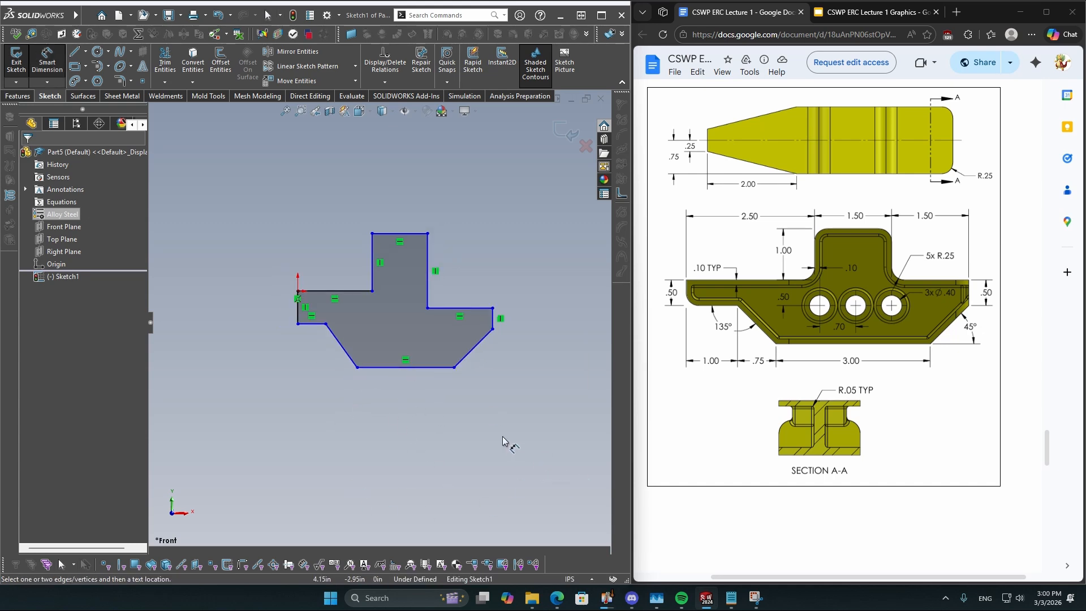
left_click(389, 370)
left_click(398, 401)
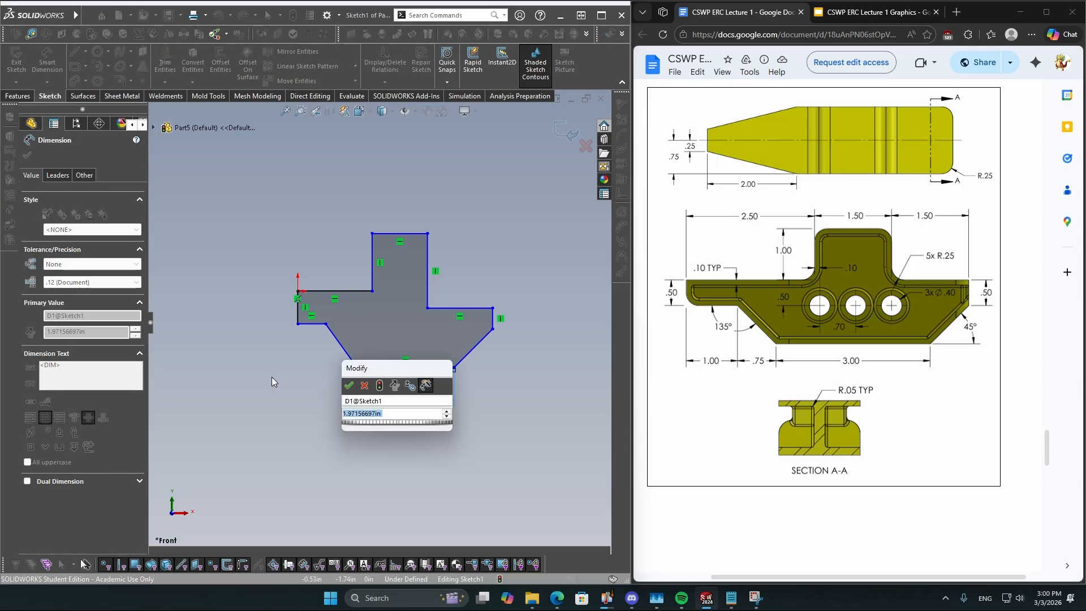
type("3")
key("Return")
key("Escape")
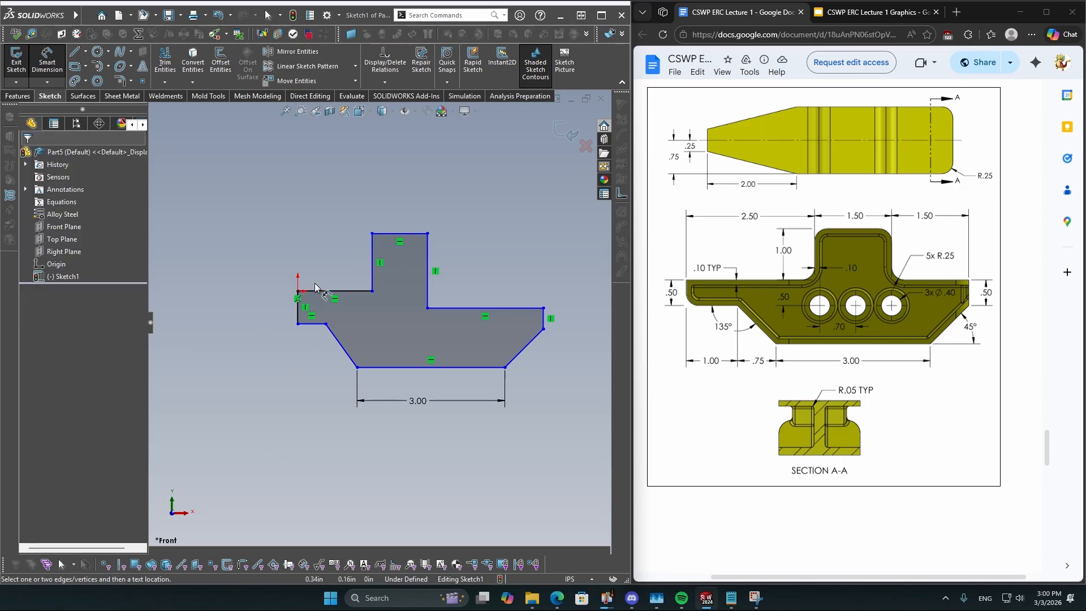
Dimension the bow's lower horizontal edge to 1 in and the horizontal span of the adjoining sloped edge to 0.75 in
left_click(310, 327)
left_click(303, 385)
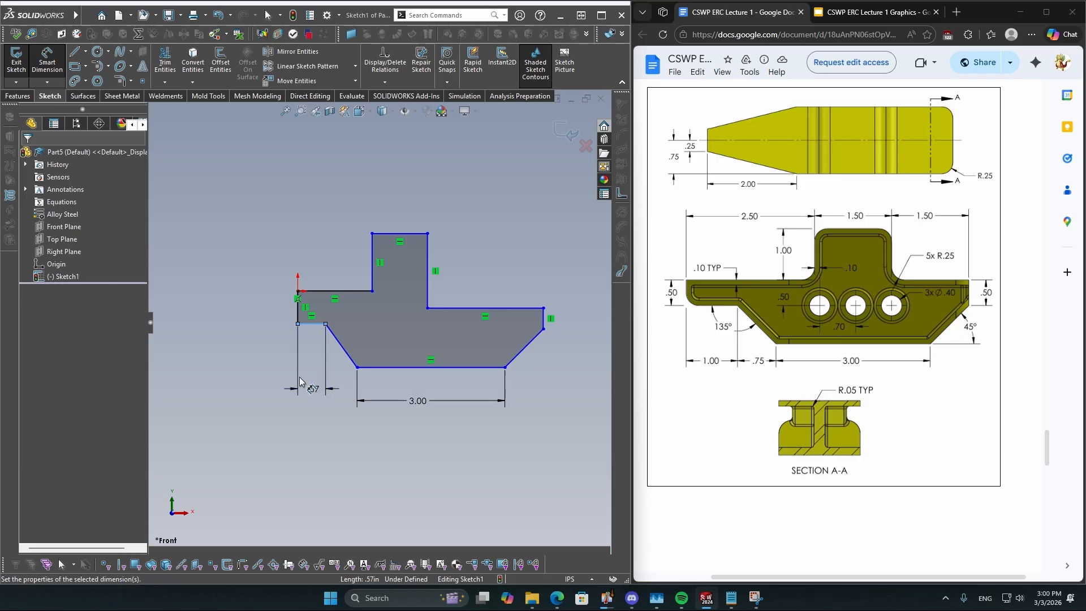
double_click(311, 388)
type("1")
key("Return")
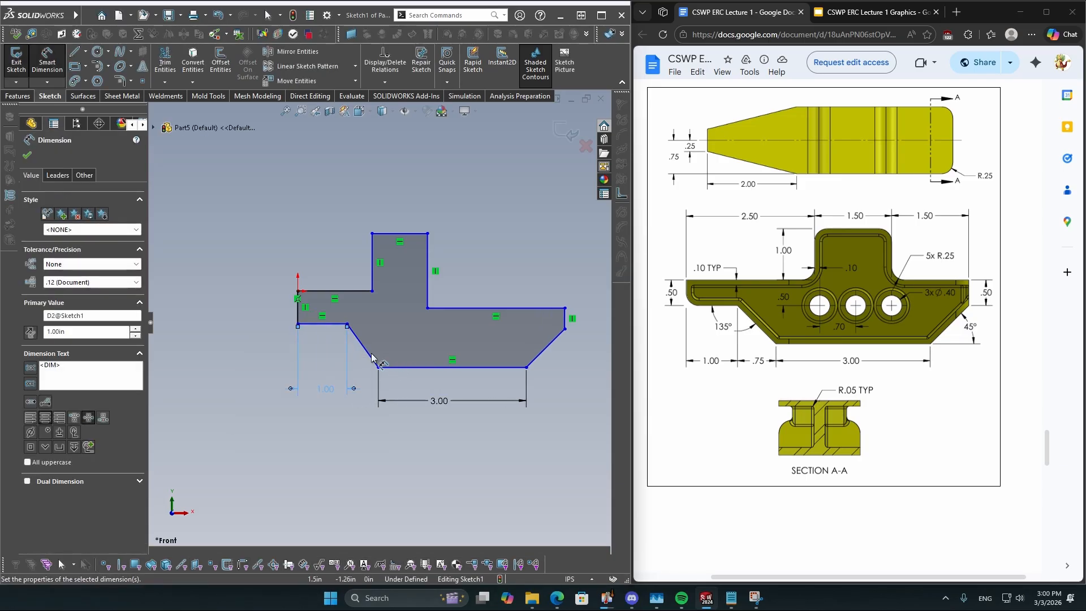
left_click(373, 358)
left_click(363, 412)
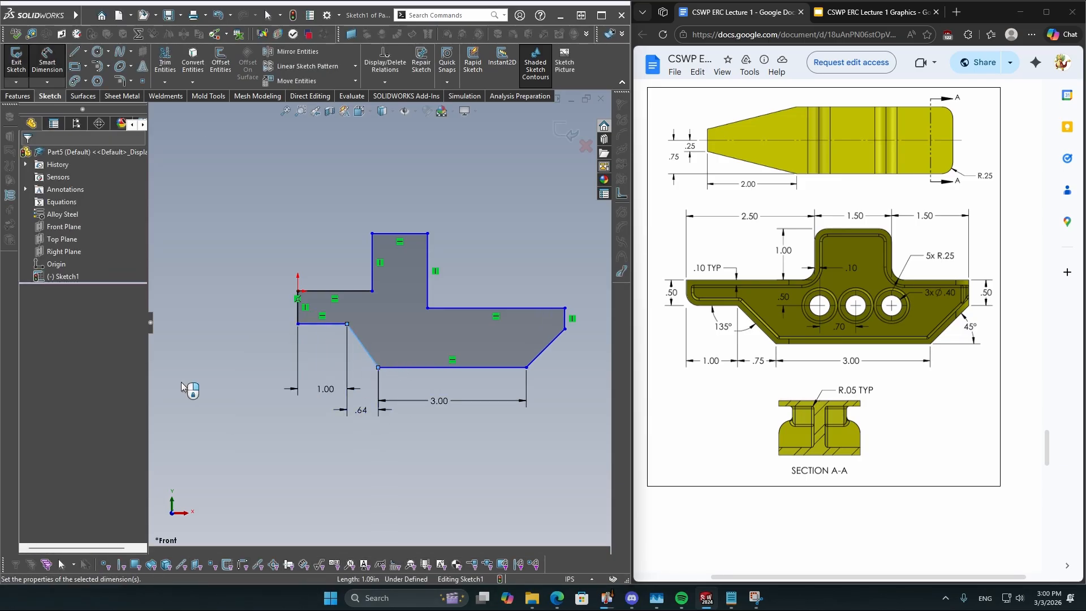
type(".75")
key("Return")
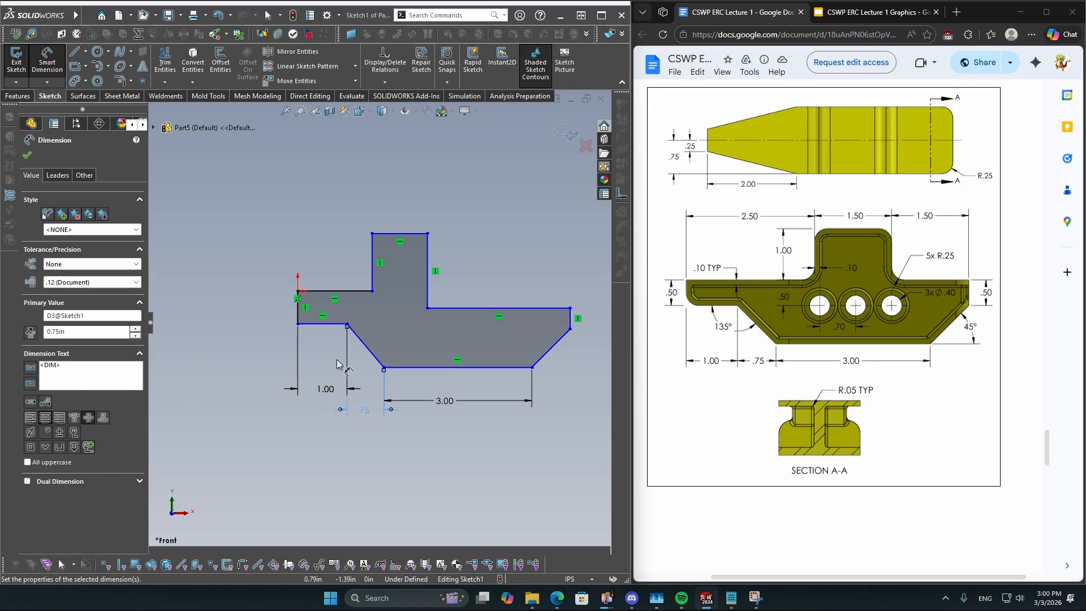
Dimension the front deck line from the origin to the tower to 2.5 in
scroll(353, 350, "up", 1)
scroll(424, 285, "down", 1)
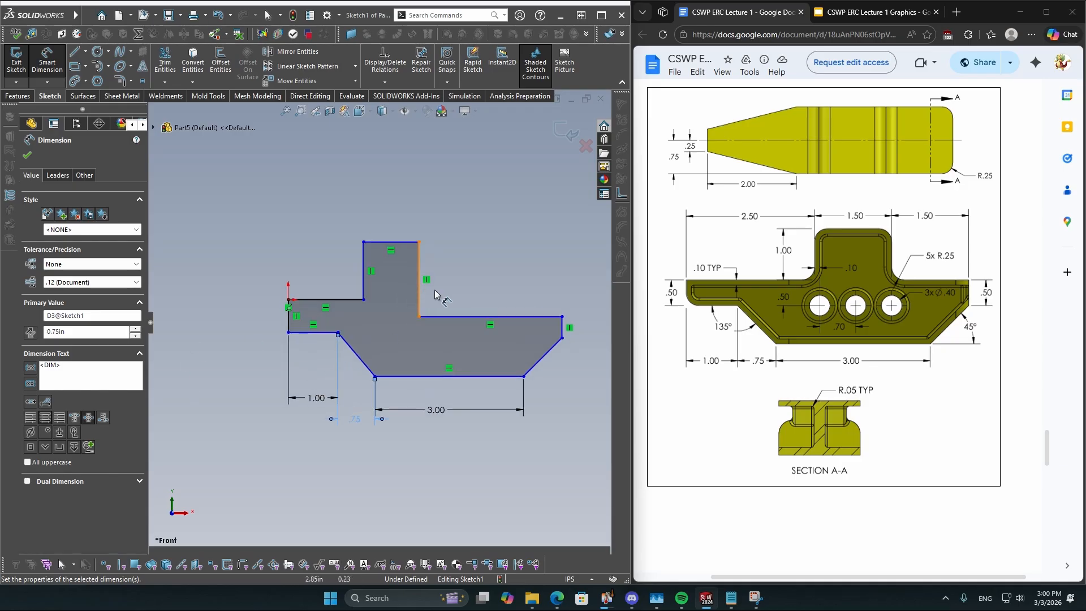
left_click(323, 299)
left_click(322, 212)
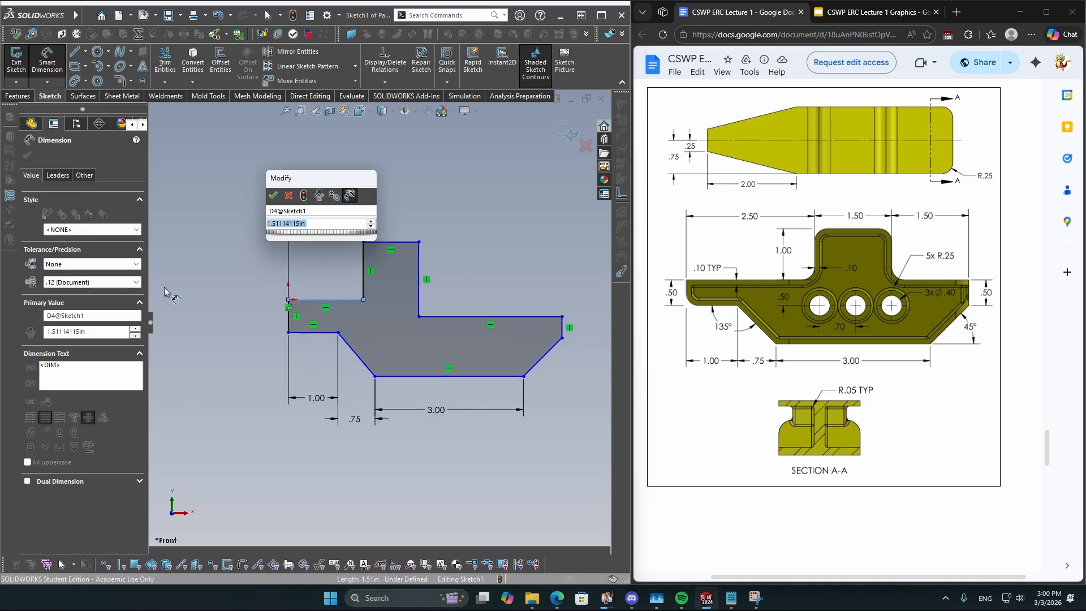
type("2.5")
key("Return")
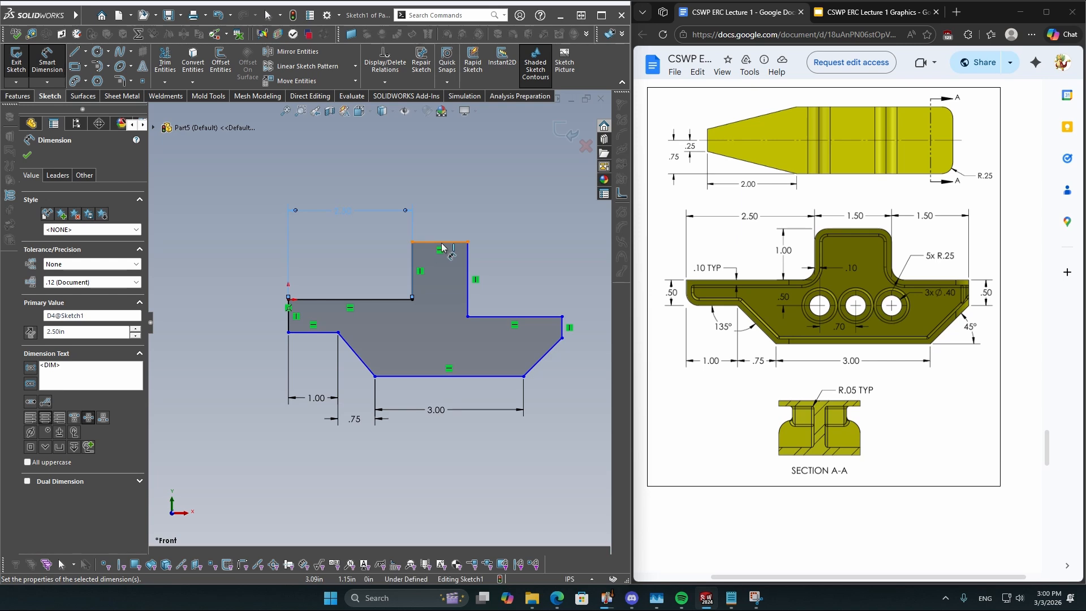
Dimension the tower's top edge and the rear deck line to 1.5 in each
left_click(447, 242)
left_click(444, 211)
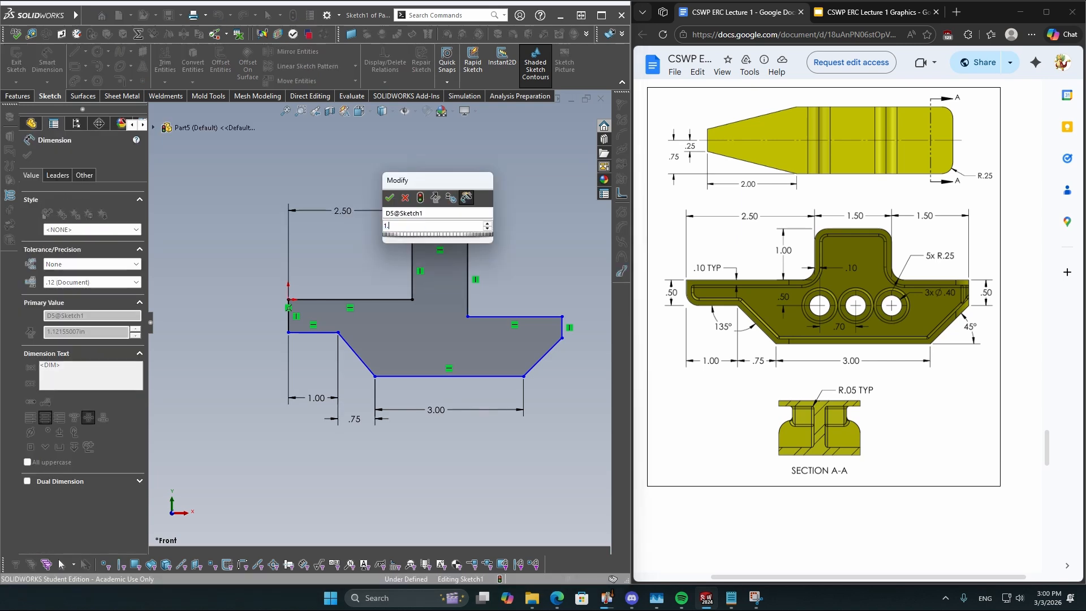
type("1.5")
key("Return")
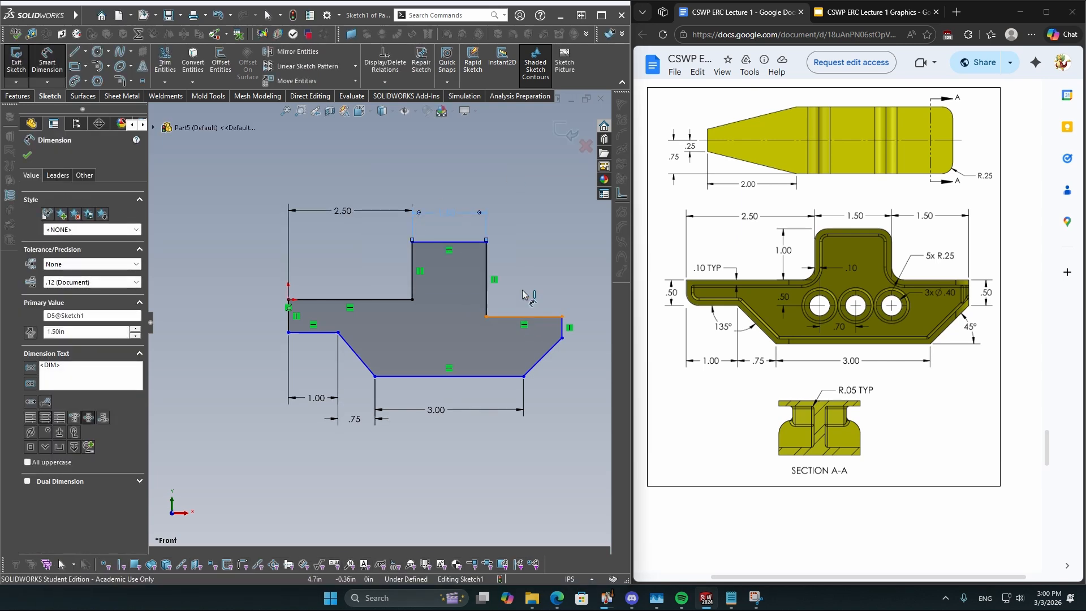
left_click(524, 317)
left_click(523, 213)
type("1.5")
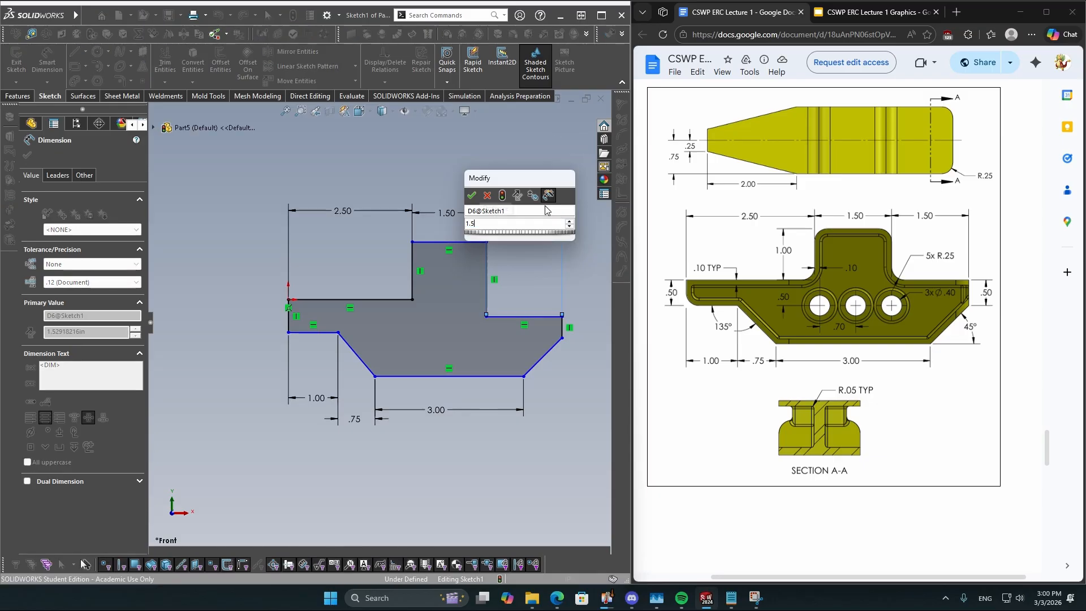
key("Return")
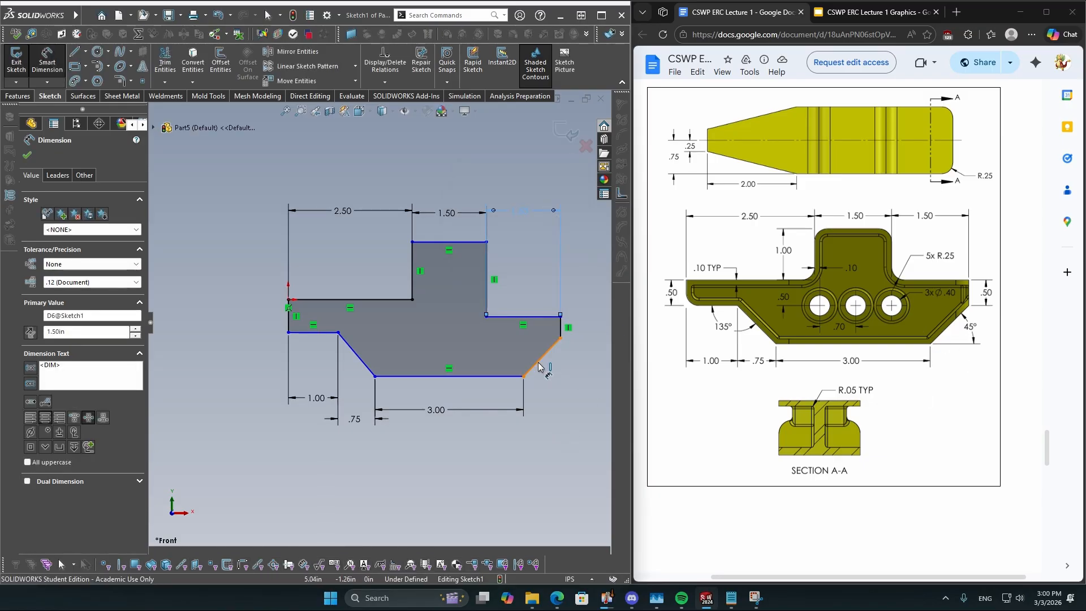
Add a 45° angle dimension between the sloped stern edge and the extension of the bottom edge
left_click(520, 376)
left_click(503, 377)
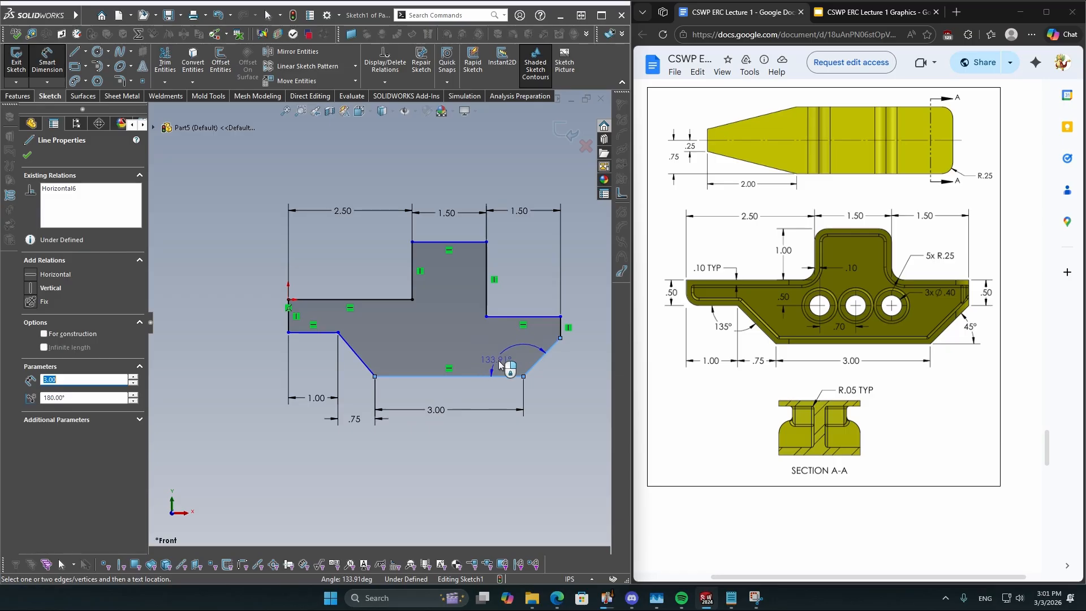
left_click(569, 363)
double_click(554, 356)
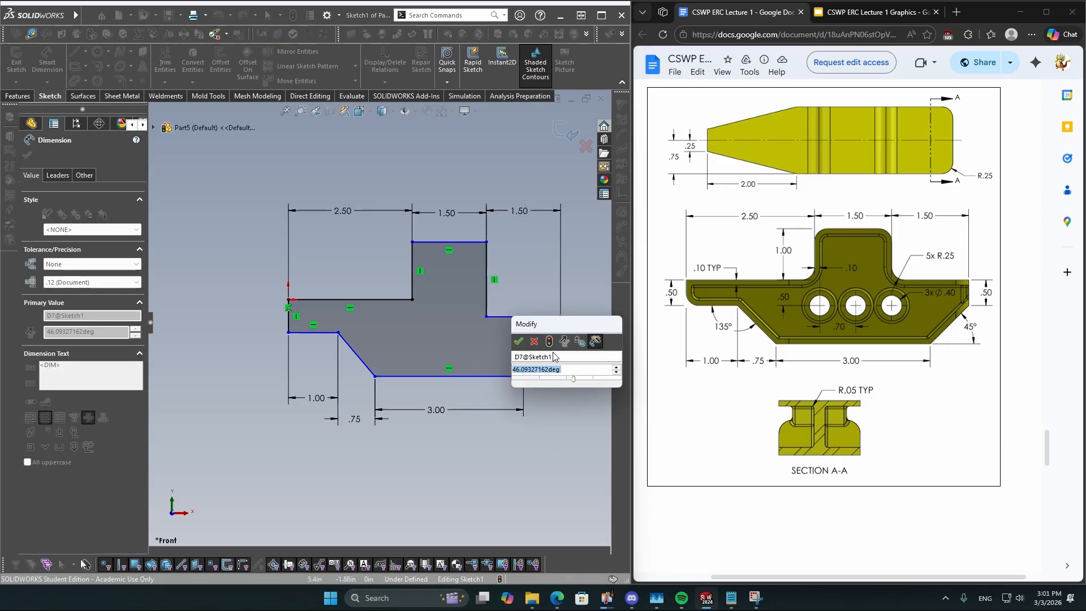
type("45")
key("Return")
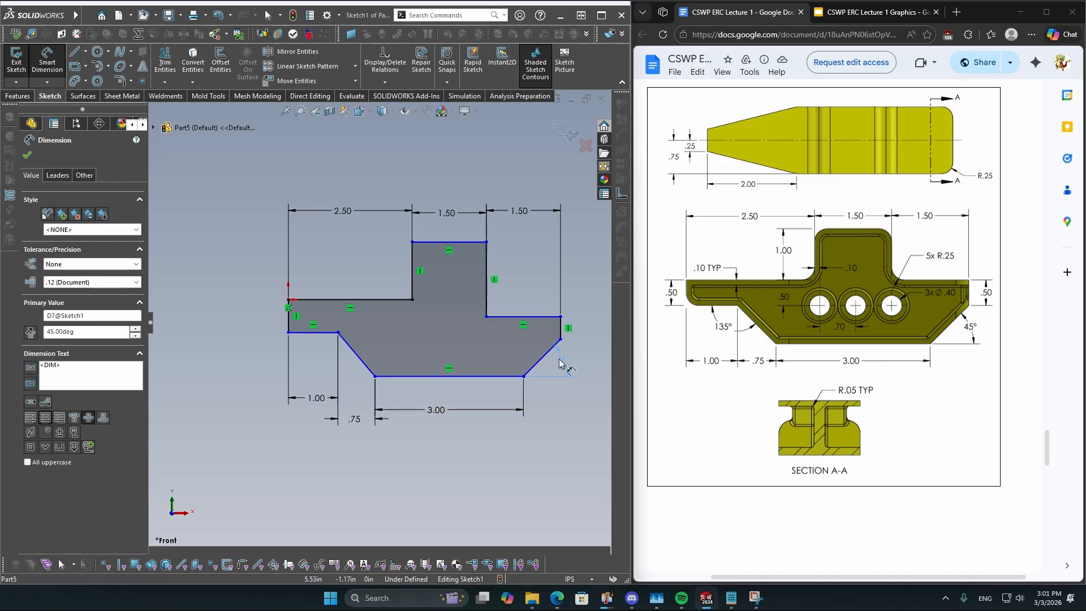
Add a 135° angle dimension between the bow's lower horizontal edge and the front sloped edge
scroll(347, 344, "down", 2)
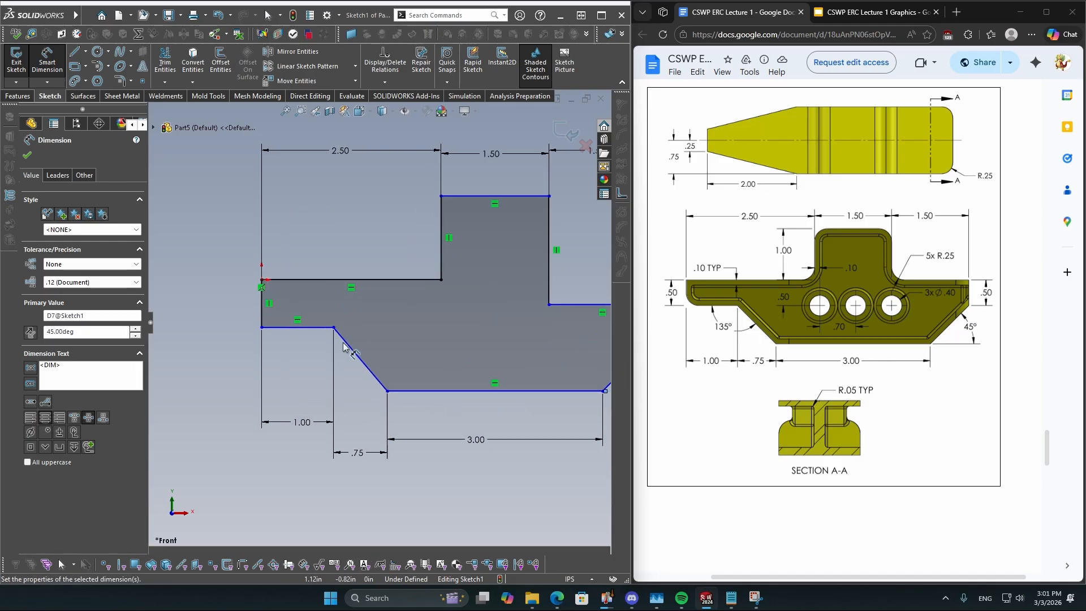
scroll(469, 373, "up", 3)
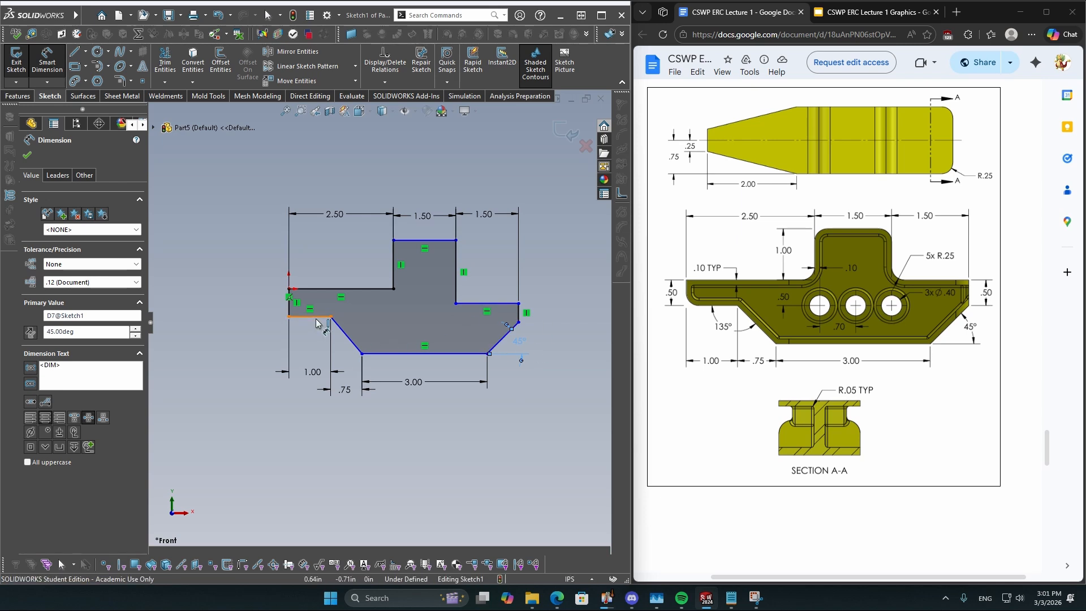
left_click(339, 325)
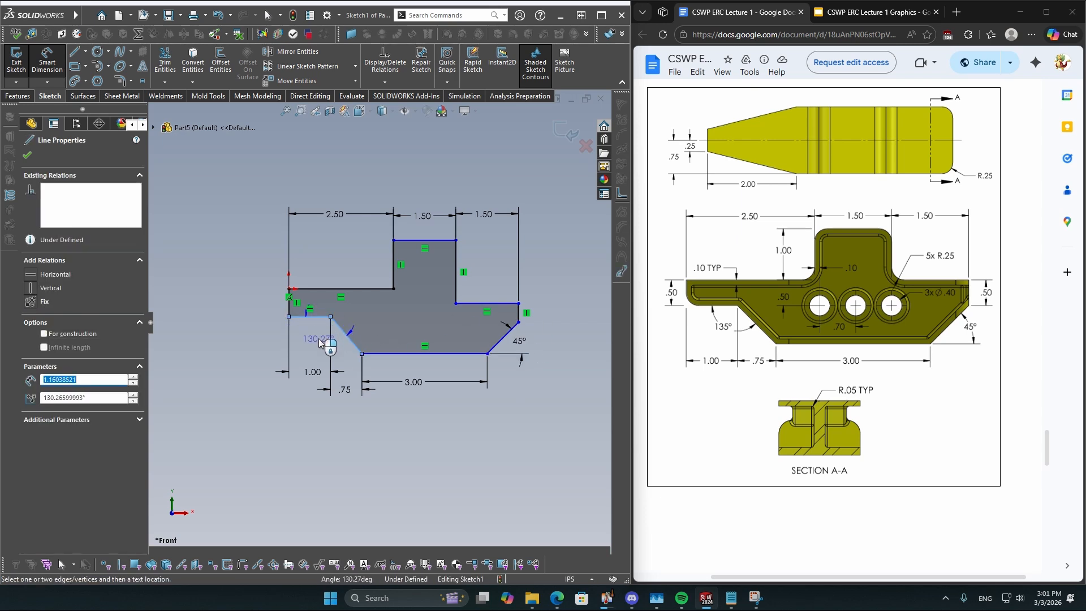
left_click(319, 342)
type("135")
key("Return")
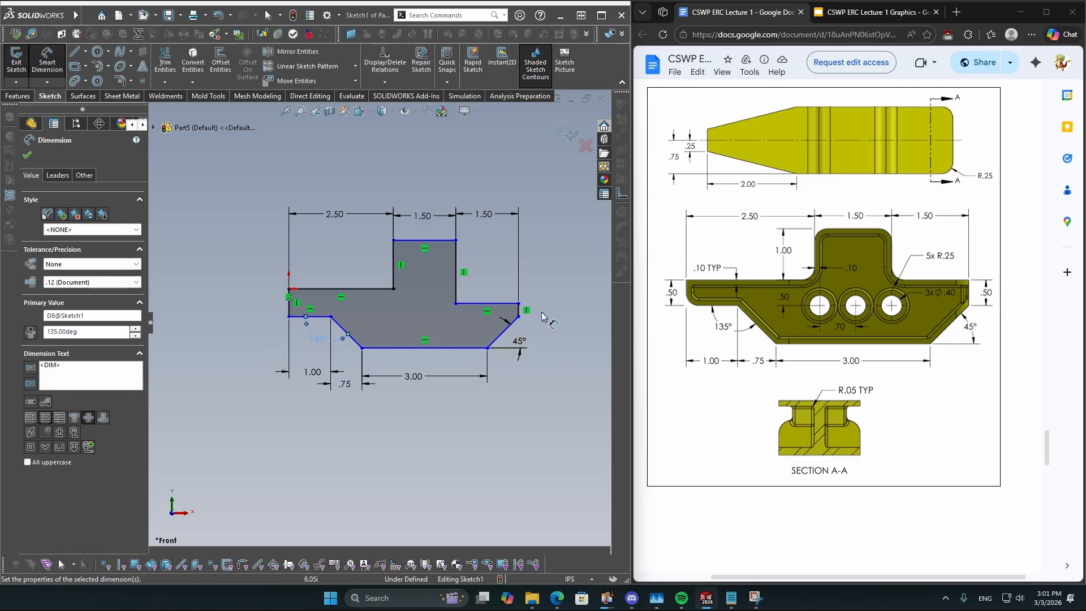
Dimension the short vertical edge at the stern to 0.5 in
scroll(545, 314, "down", 2)
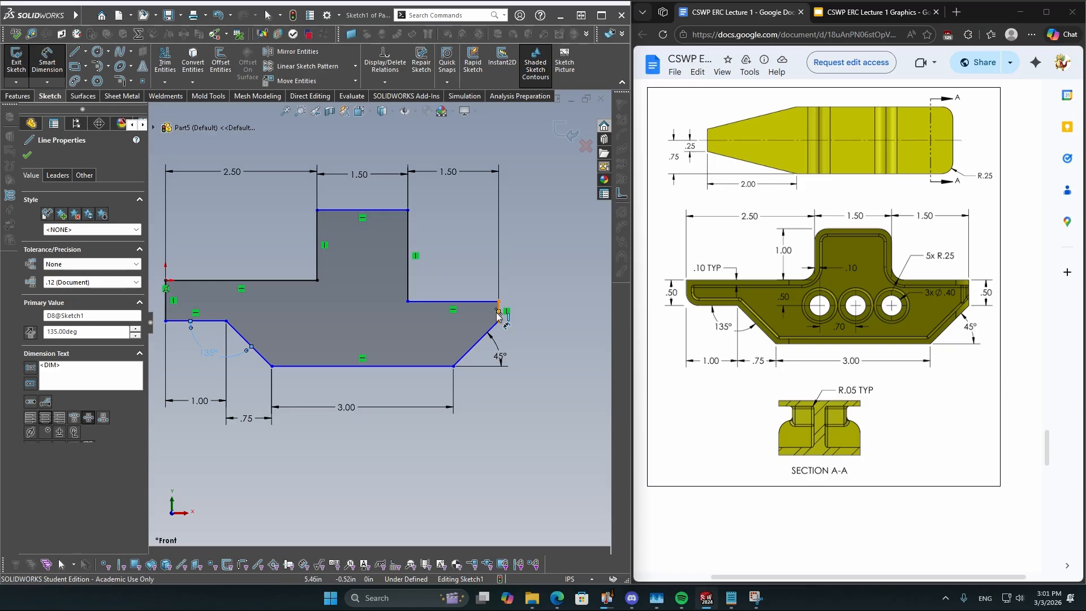
left_click(498, 312)
left_click(545, 313)
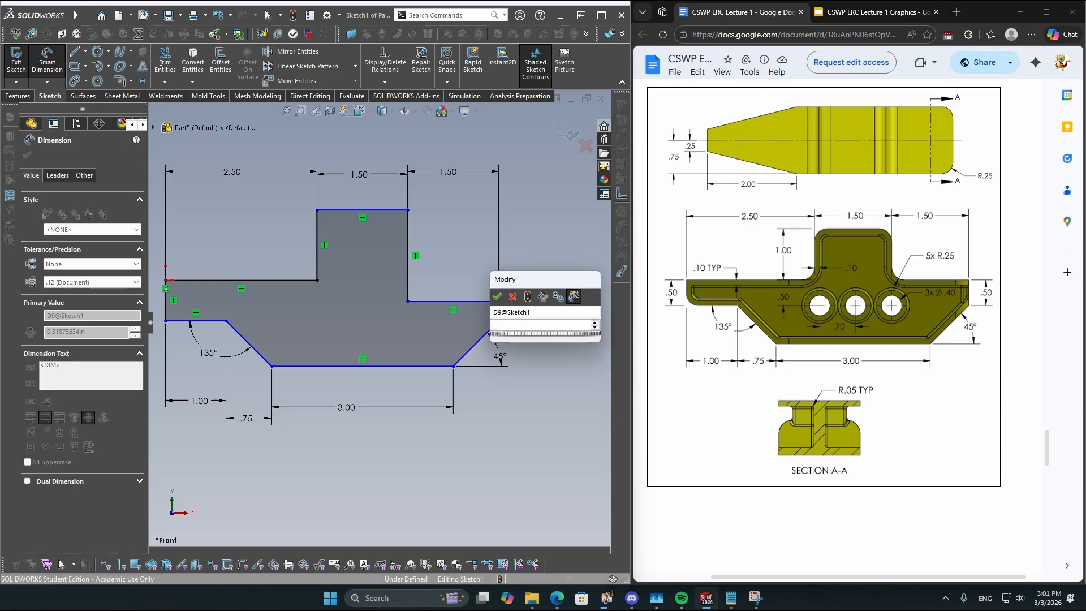
type(".45")
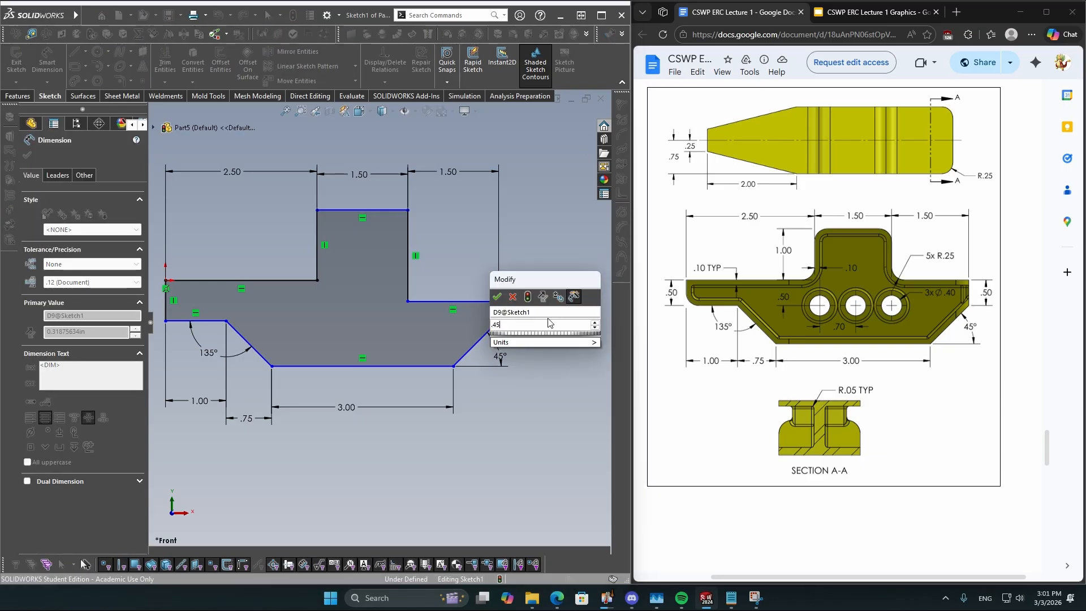
key("Escape")
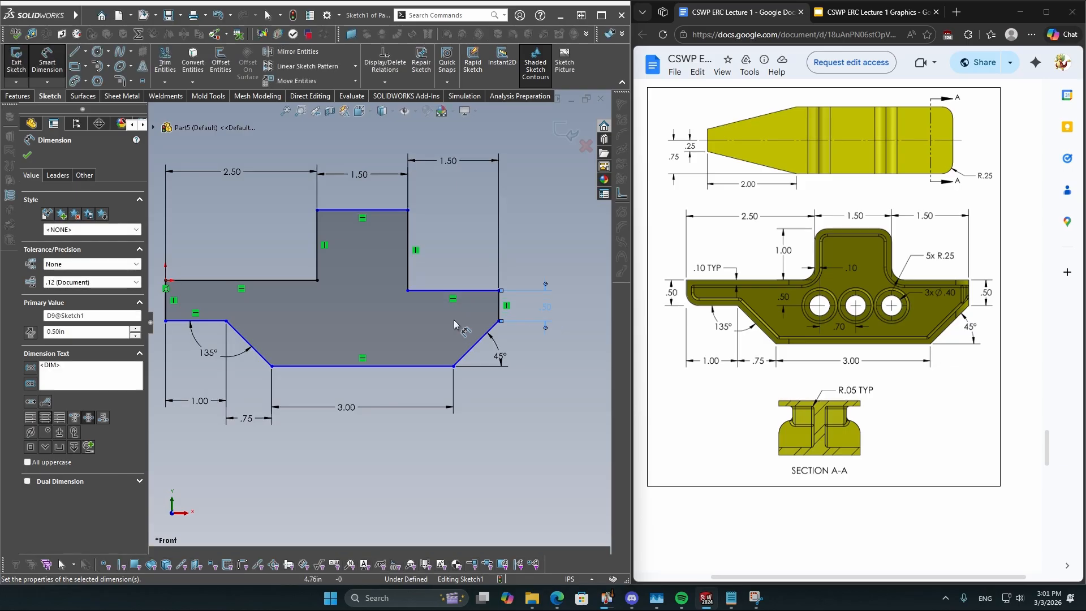
Dimension the short vertical edge at the bow below the origin to 0.5 in
scroll(418, 328, "up", 1)
left_click(201, 312)
left_click(180, 309)
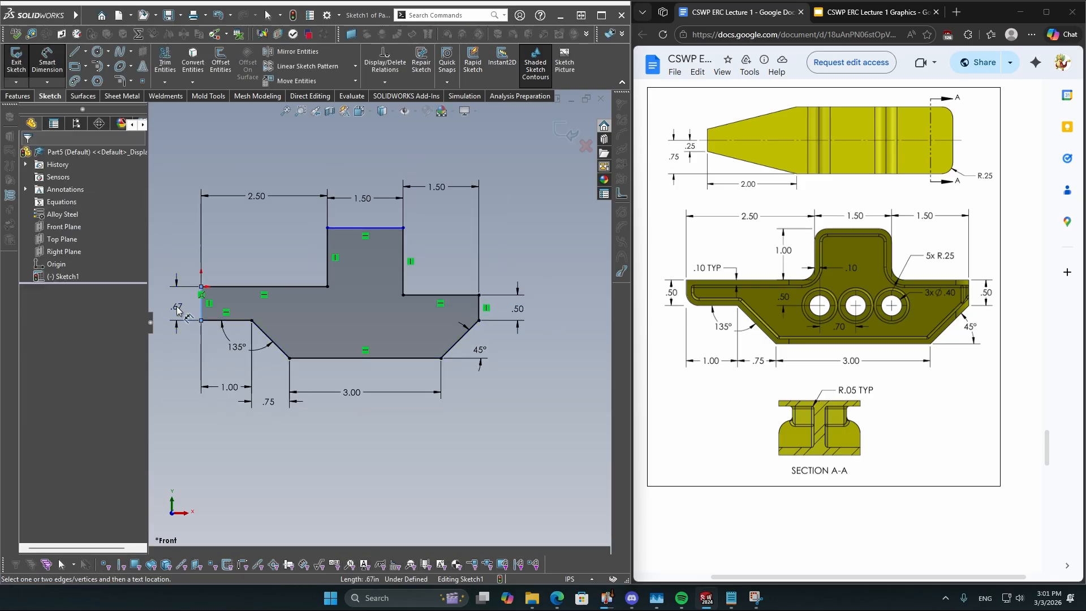
type(".5")
key("Return")
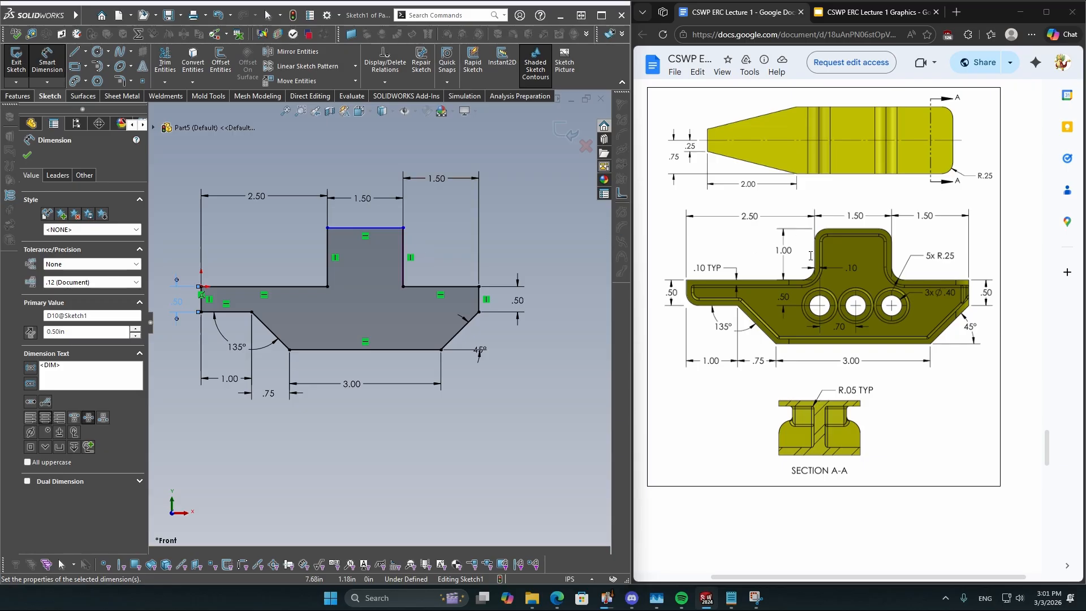
Dimension the tower's front vertical edge to a height of 1 in and finish dimensioning the outline
left_click(328, 249)
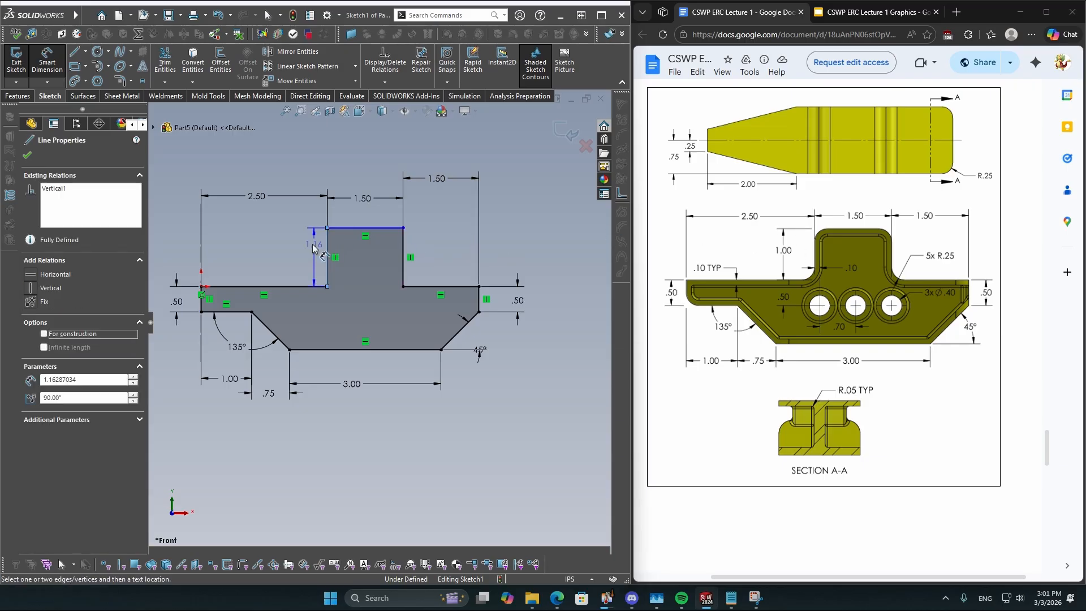
left_click(282, 264)
type("1.00in")
key("Return")
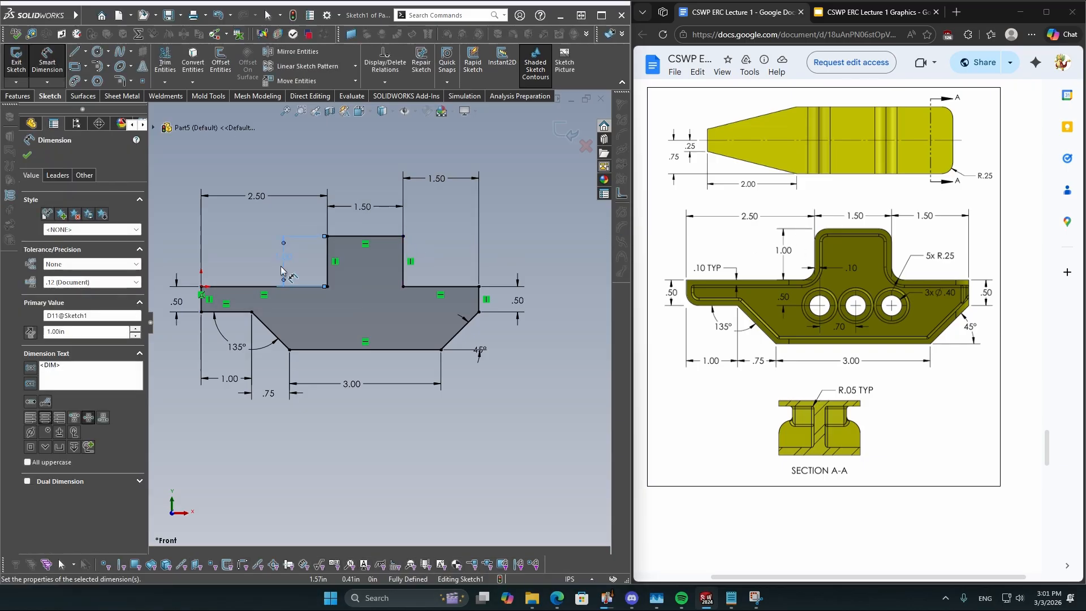
left_click(304, 453)
key("f")
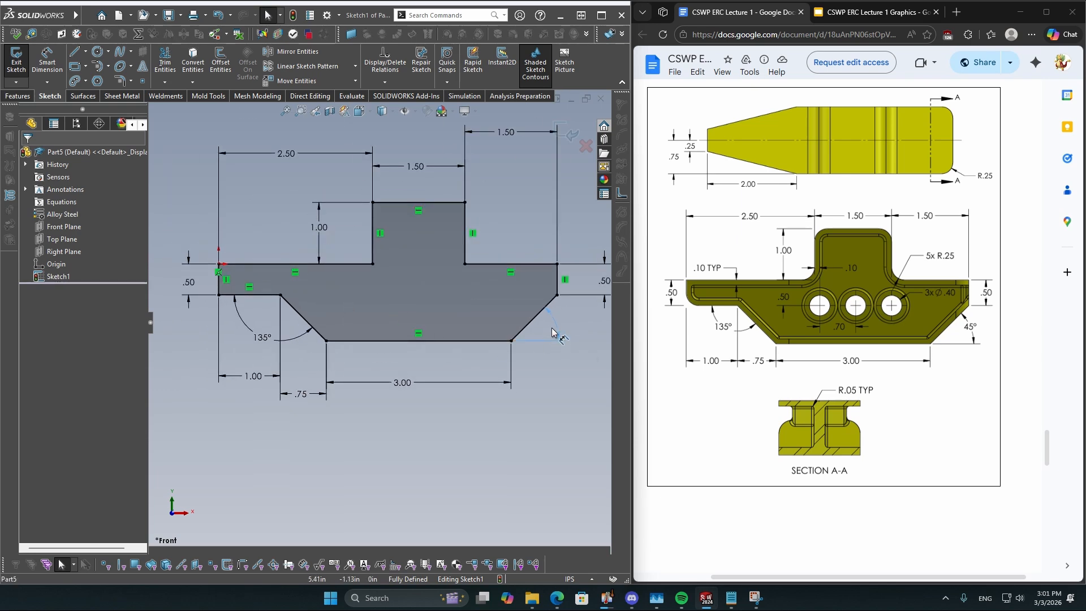
left_click(468, 392)
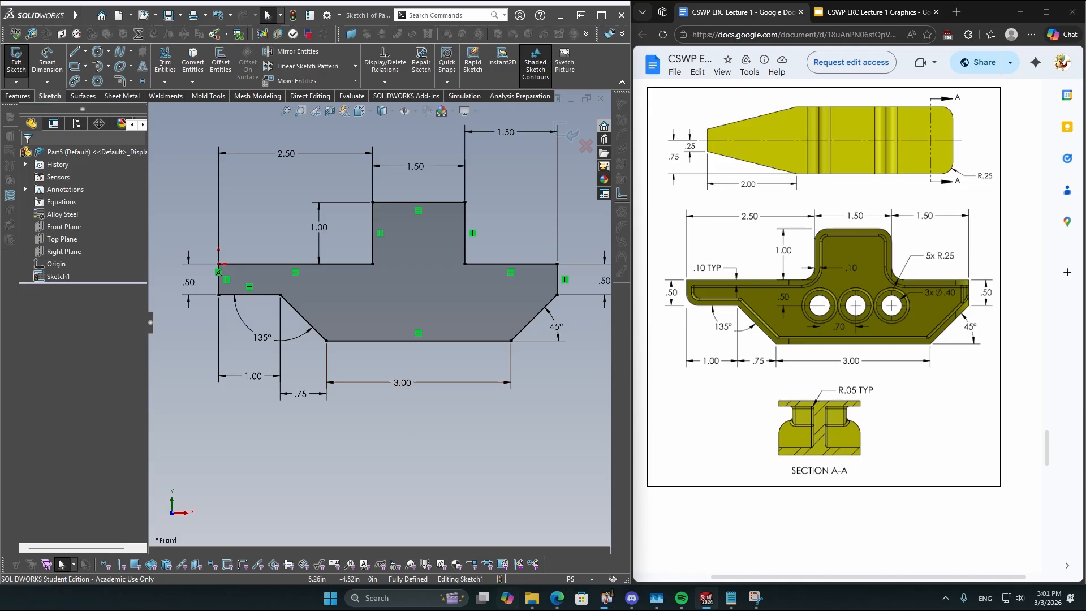
Sketch a circle in the hull just below the tower's front edge and dimension its diameter to 0.4 in
scroll(368, 317, "up", 1)
scroll(380, 264, "down", 1)
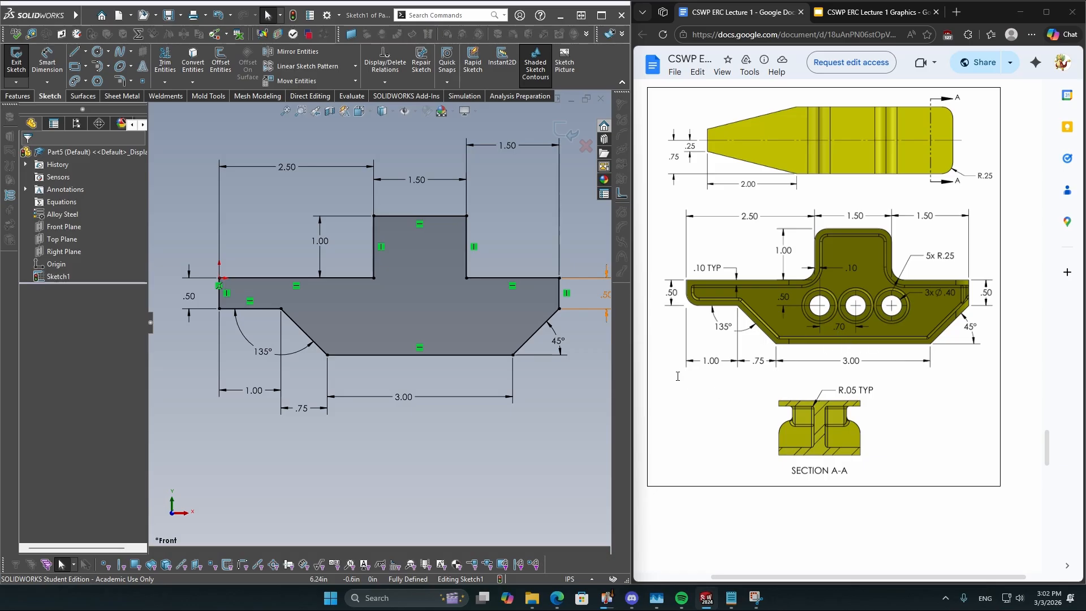
scroll(362, 277, "up", 1)
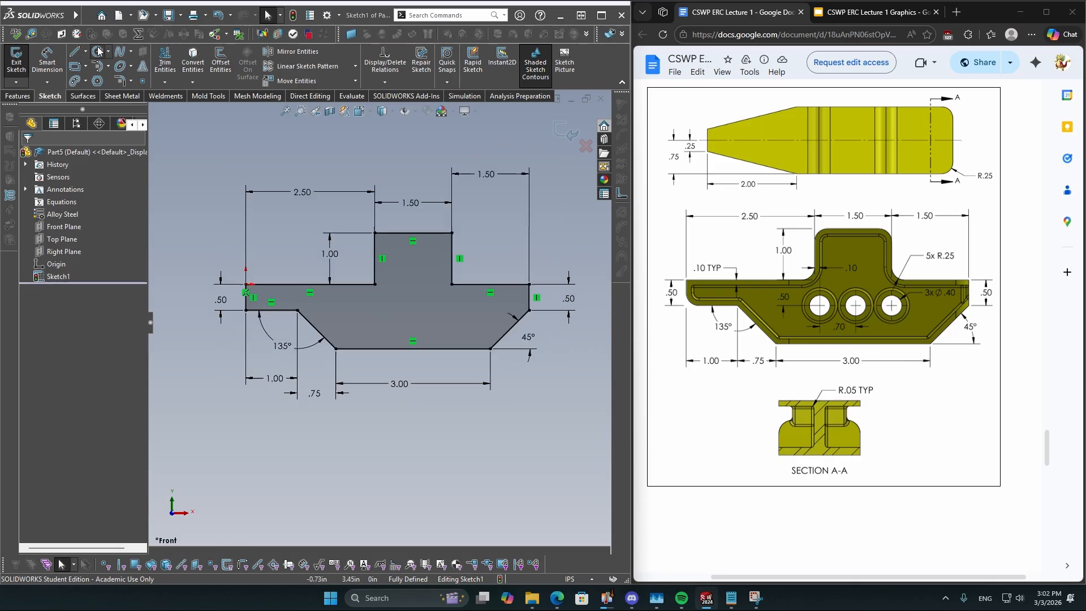
left_click(98, 51)
left_click(383, 316)
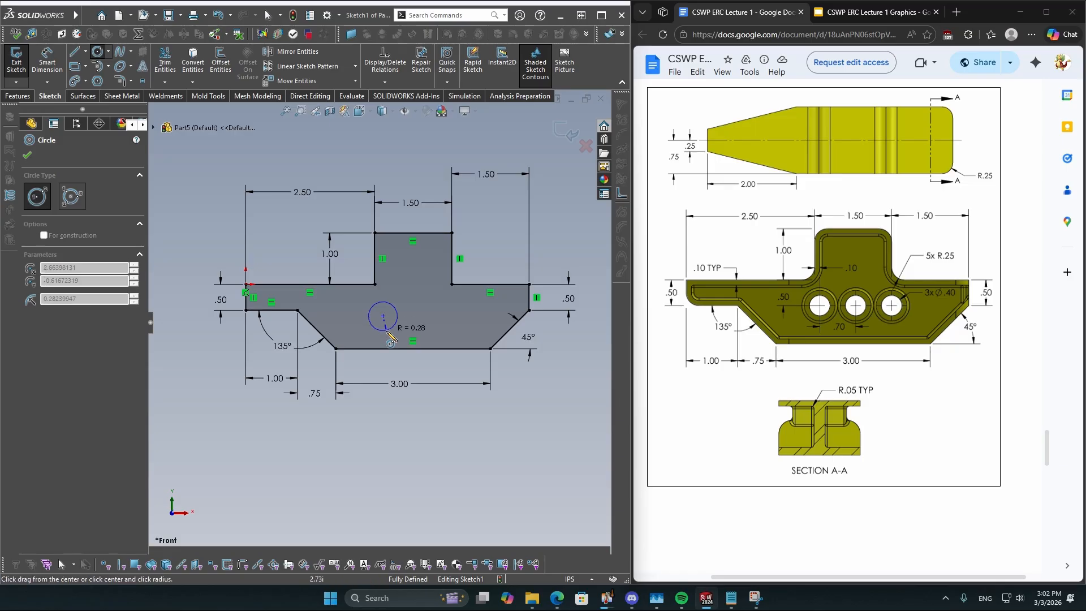
left_click(386, 337)
right_click_drag(378, 430, 378, 362)
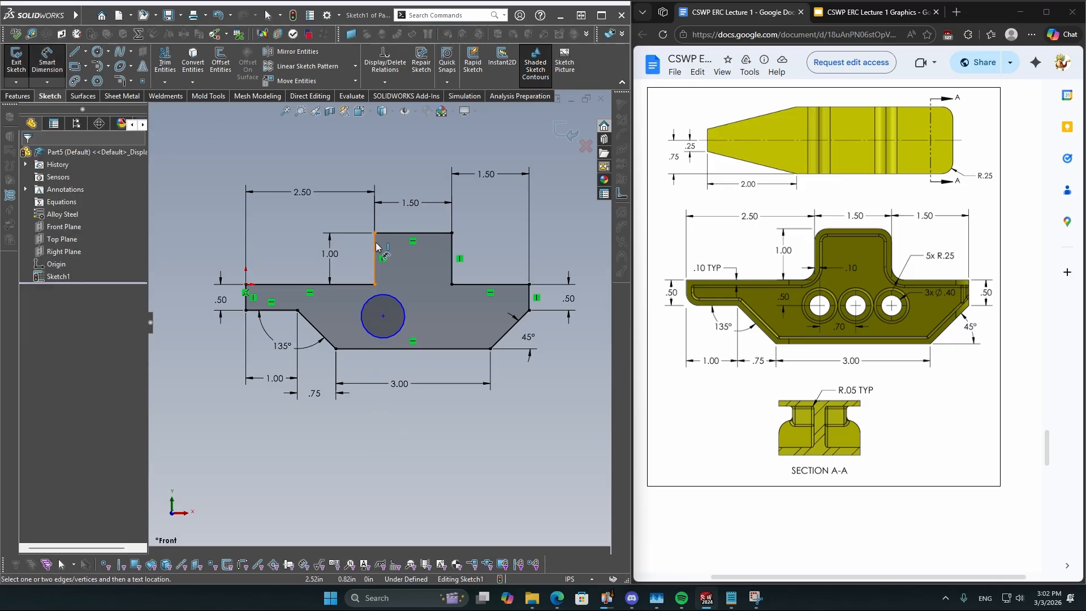
left_click(398, 308)
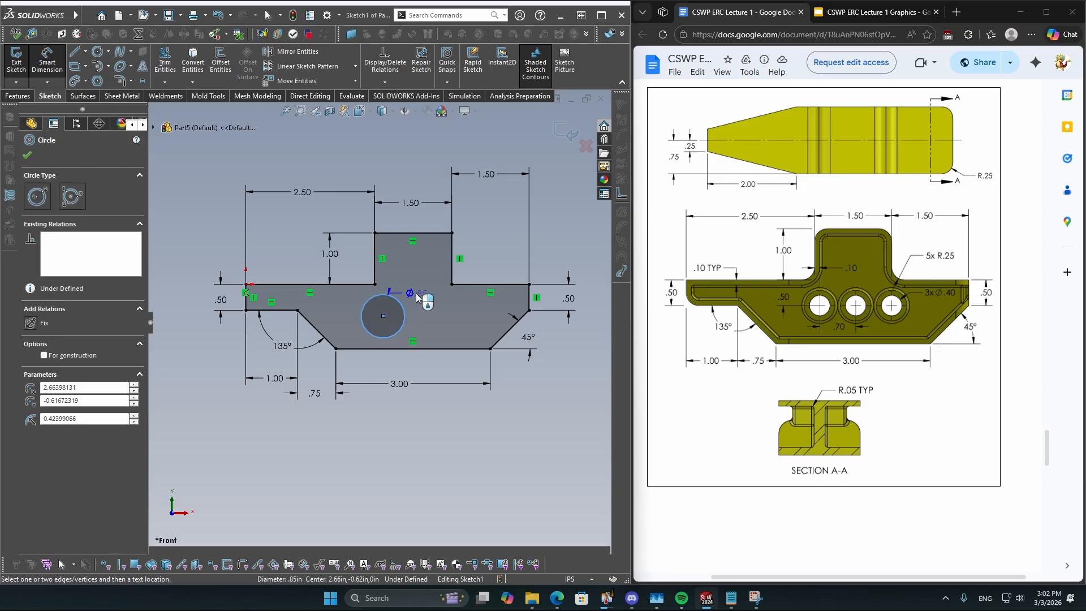
left_click(497, 243)
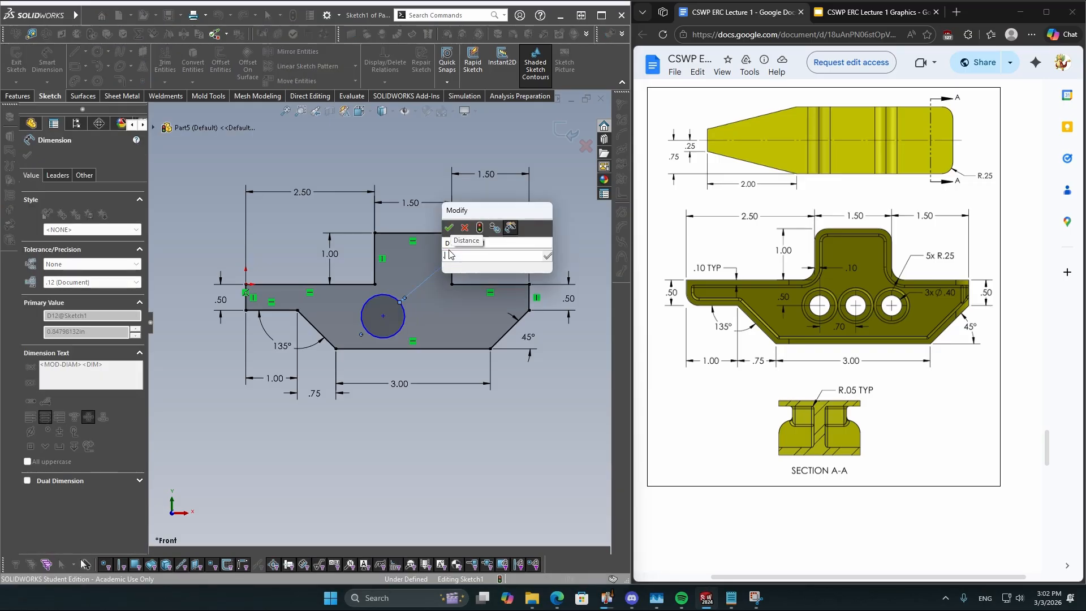
type(".4")
key("Return")
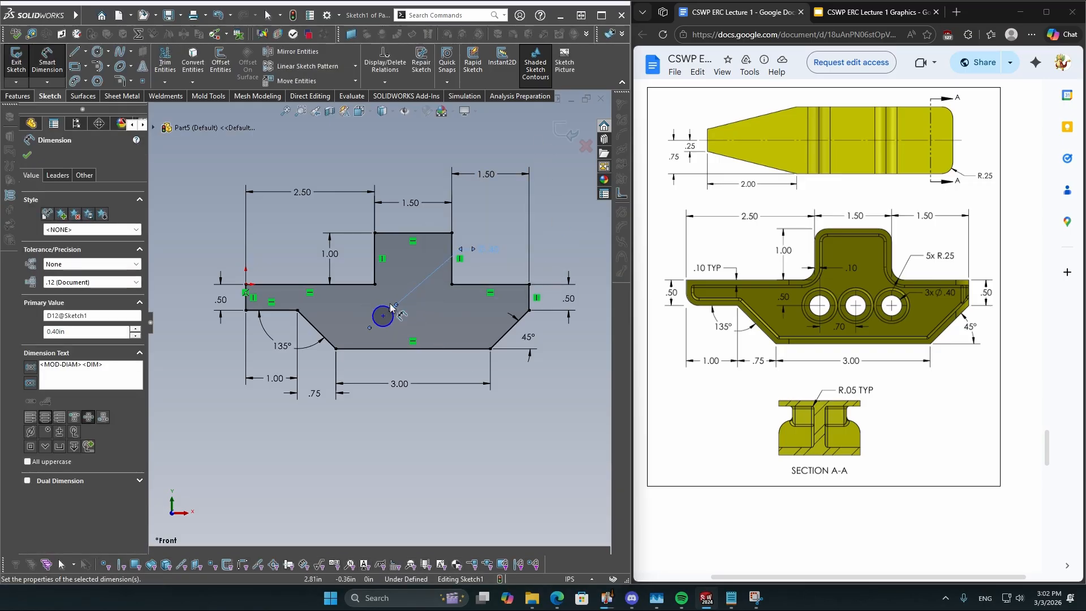
Dimension the horizontal distance between the circle's centre and the tower's front edge to 0.1 in
left_click(375, 312)
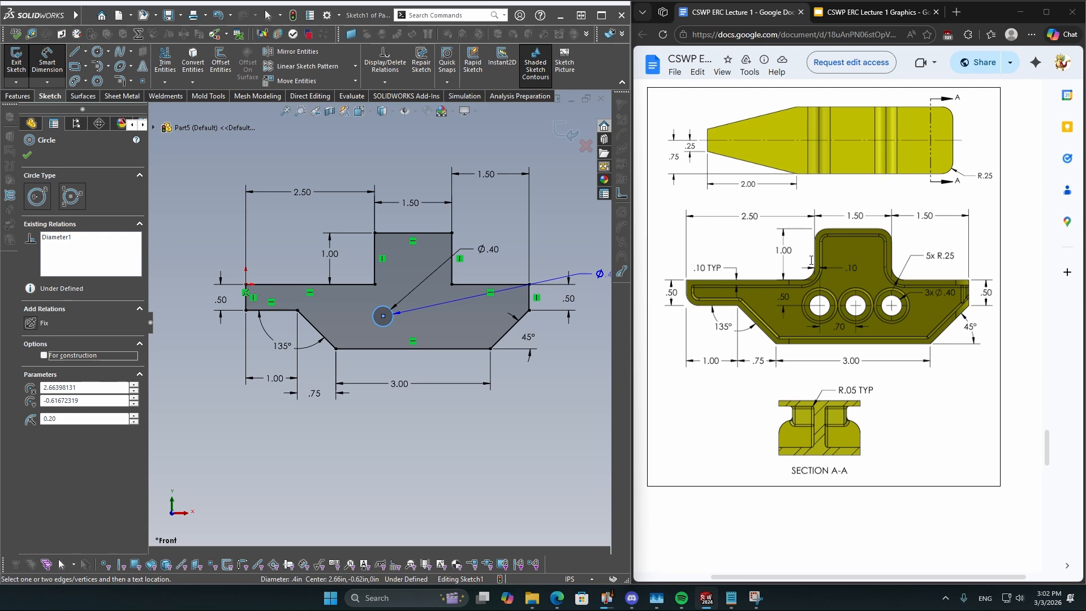
left_click(374, 265)
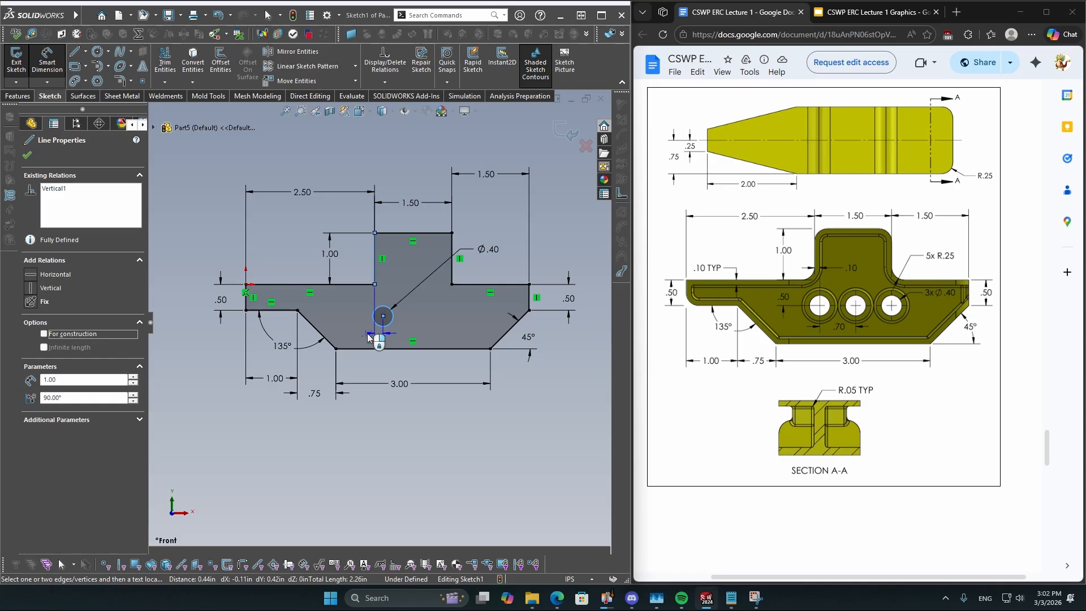
left_click(345, 331)
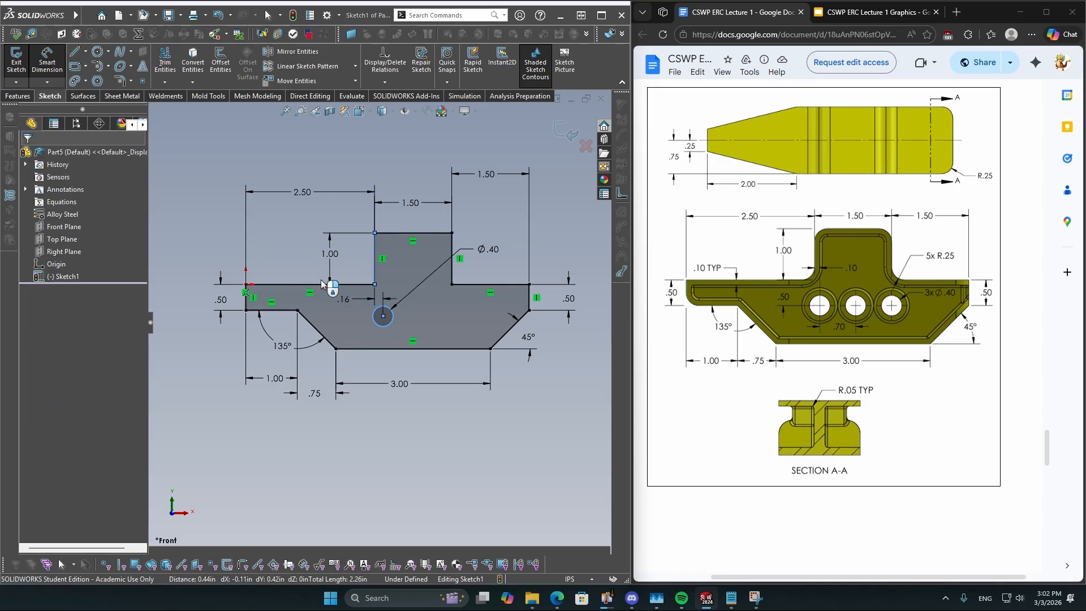
type(".1")
key("Return")
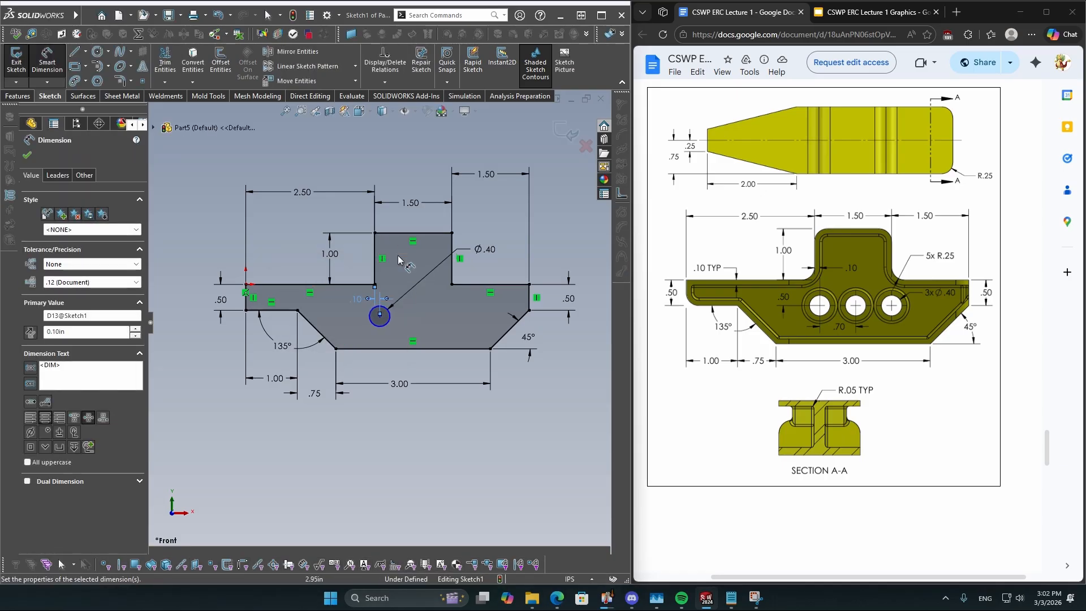
Dimension the vertical distance from the front deck line down to the circle's centre to 0.5 in
scroll(366, 294, "down", 3)
left_click(373, 327)
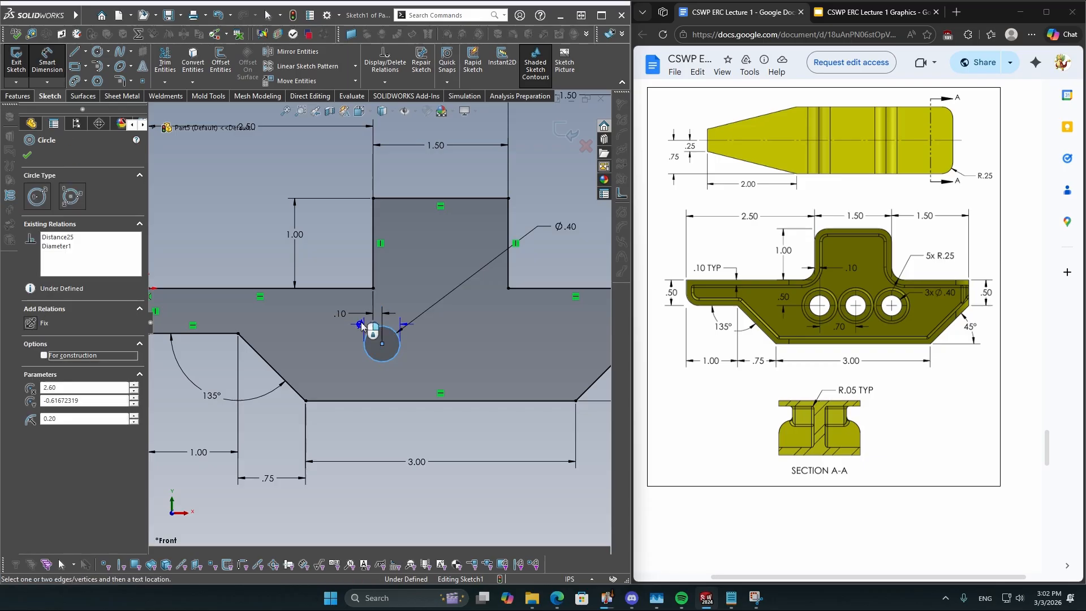
left_click(335, 288)
left_click(293, 316)
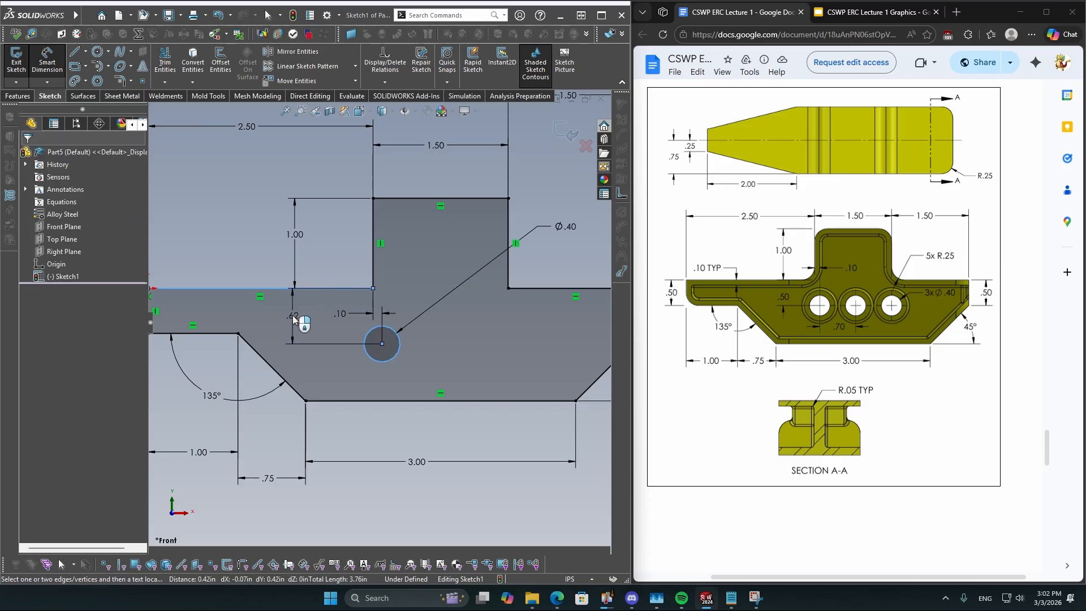
type(".5")
key("Return")
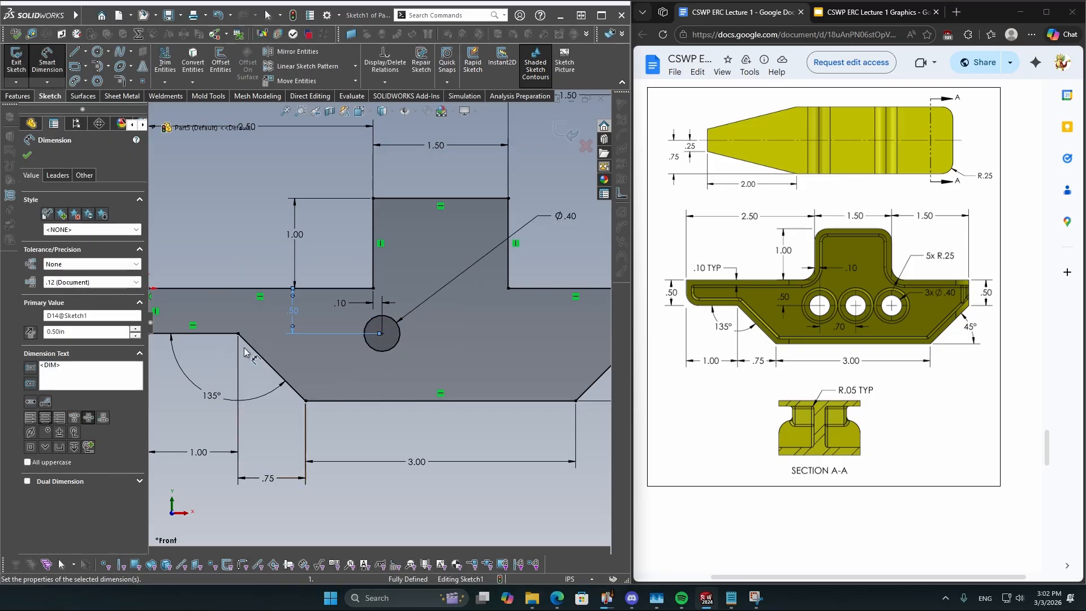
scroll(380, 318, "up", 2)
left_click(342, 443)
right_click_drag(388, 459, 374, 402)
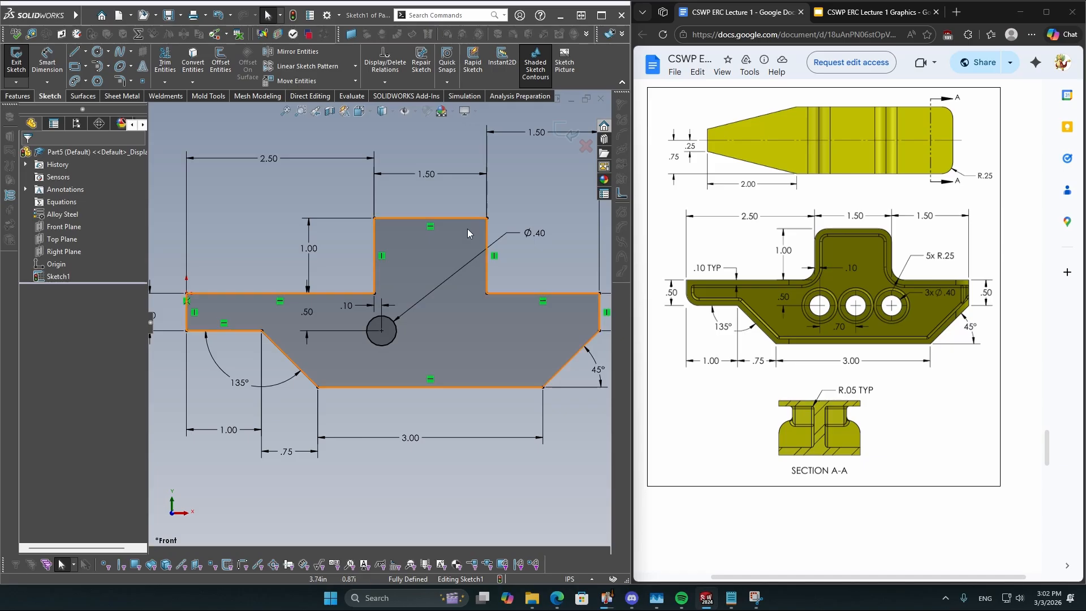
Create a linear sketch pattern of the circle along the X-axis with 3 instances spaced 0.70 in apart
left_click(307, 66)
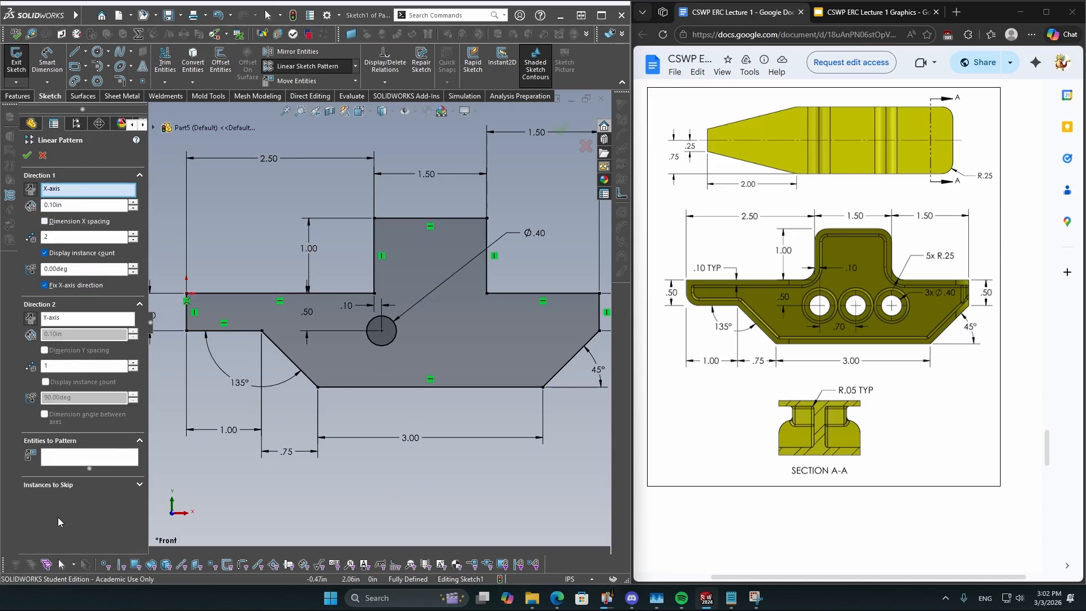
left_click(92, 458)
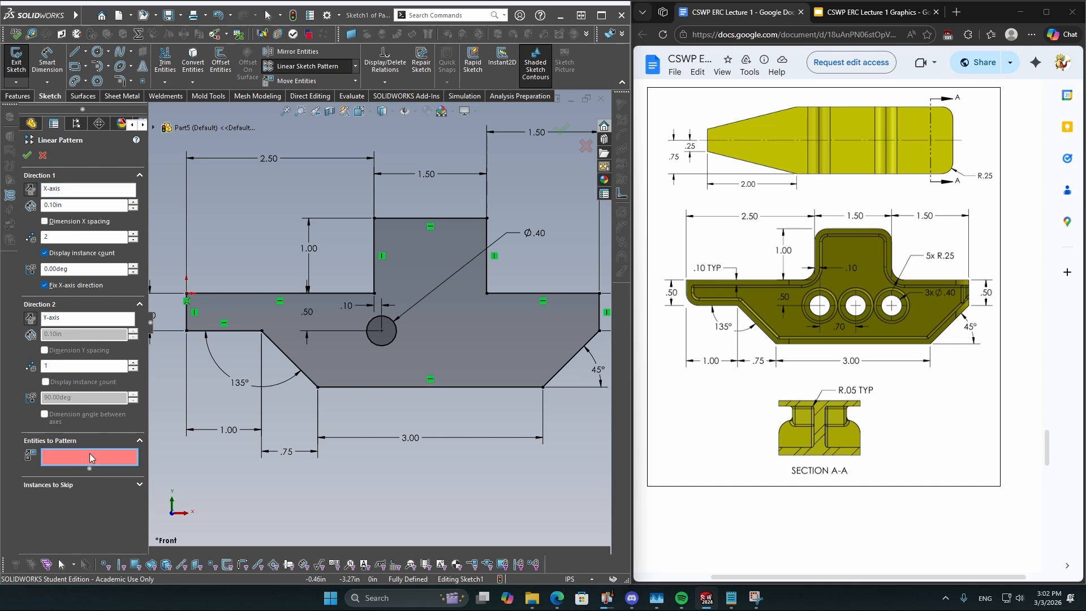
left_click(391, 341)
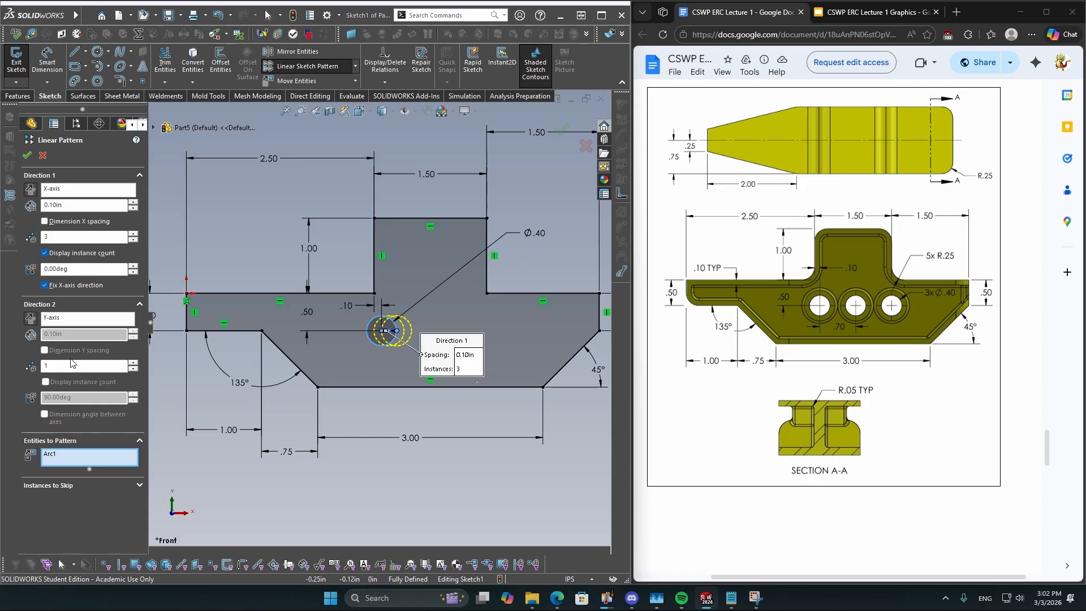
double_click(97, 207)
key("Return")
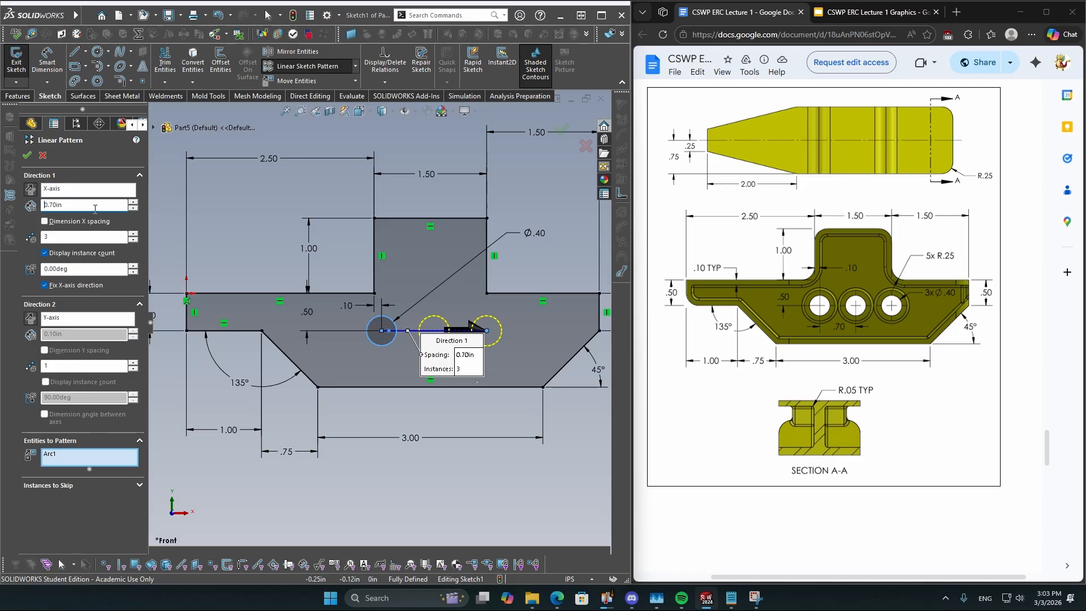
left_click(26, 156)
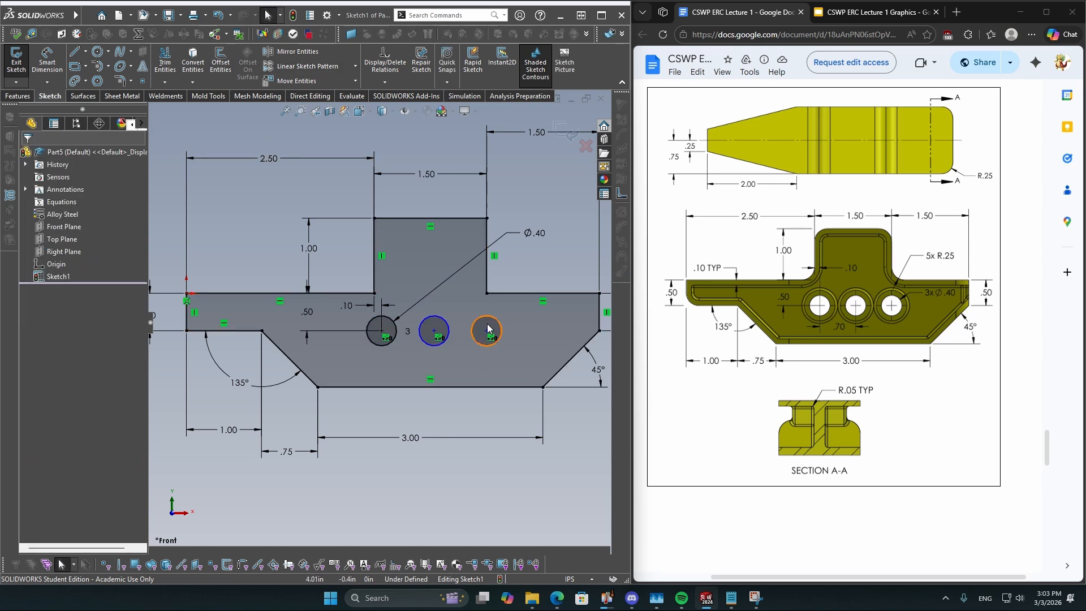
Pull the last patterned circle toward the stern to test whether the pattern spacing is fixed
left_click_drag(487, 334, 512, 348)
left_click(399, 521)
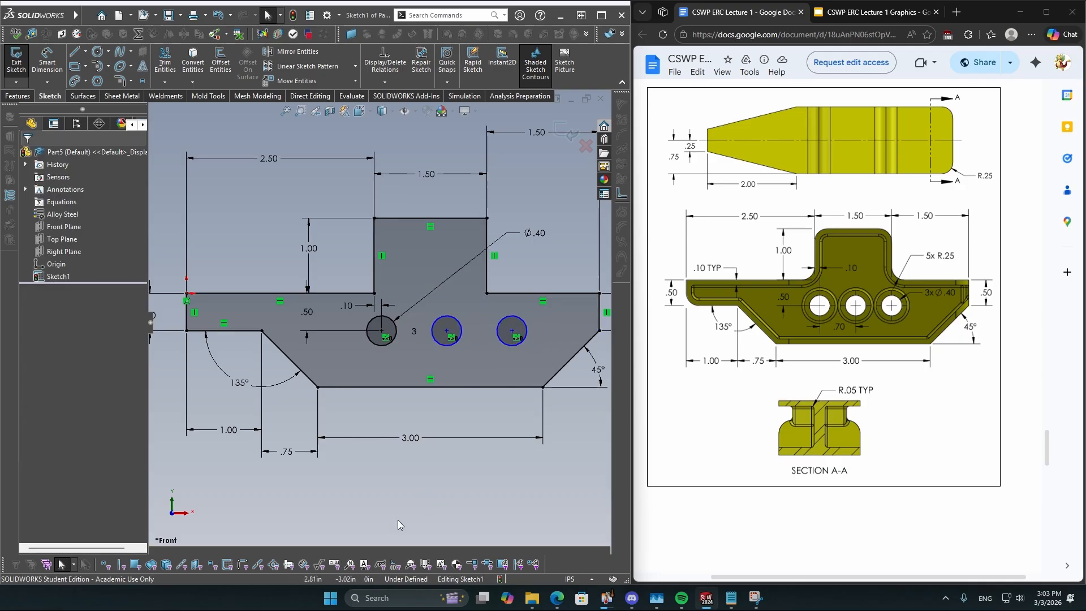
Edit the circle pattern through its sketch relation, setting the X spacing to 0.70 in and enabling Dimension X spacing
left_click(385, 62)
scroll(48, 301, "up", 2)
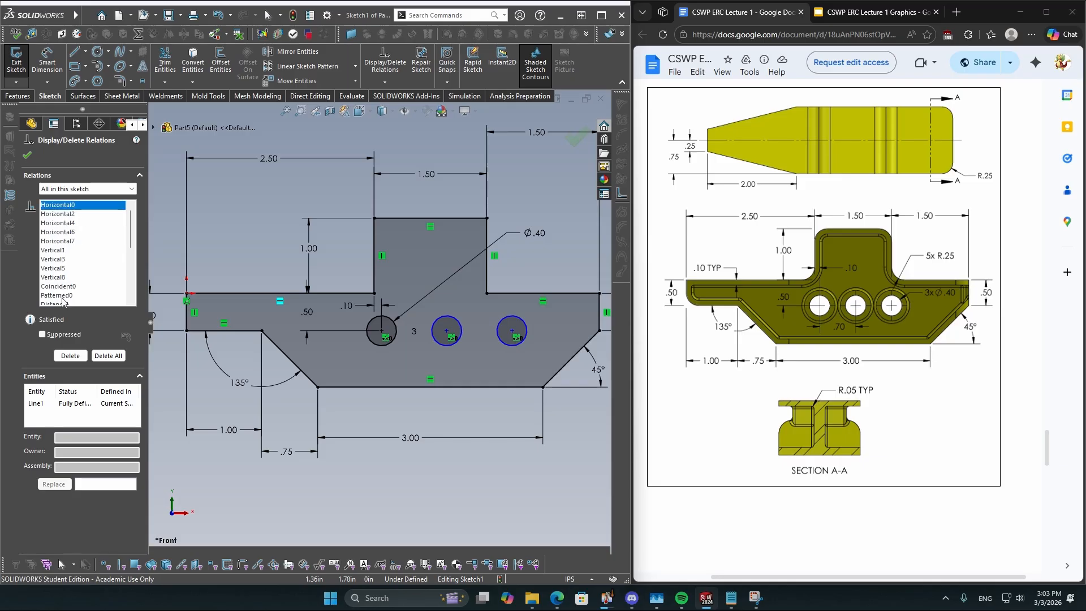
left_click(57, 296)
right_click(62, 295)
left_click(103, 324)
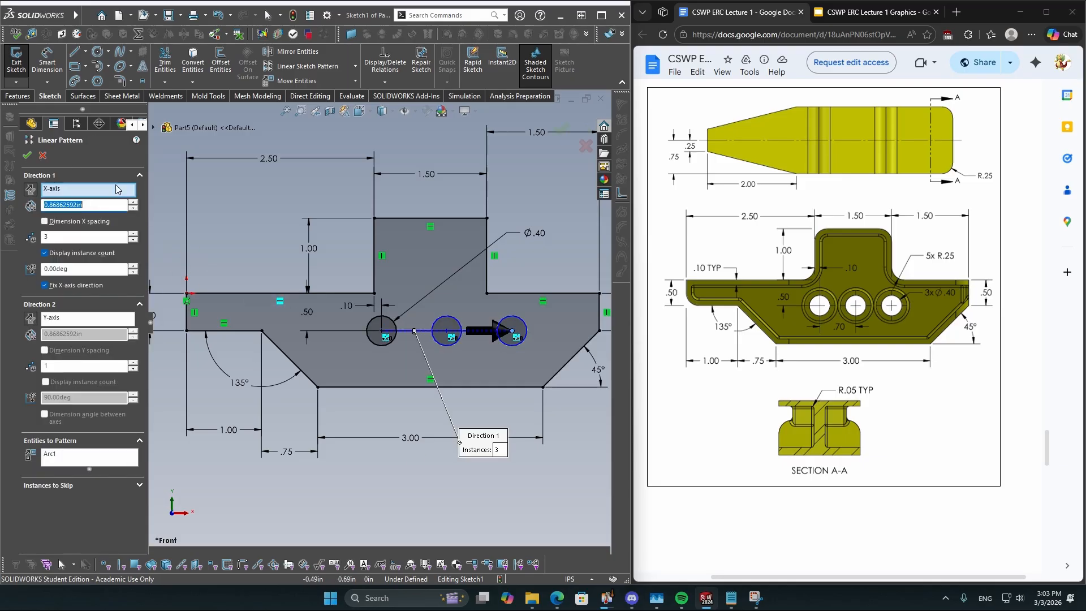
type("0.70in")
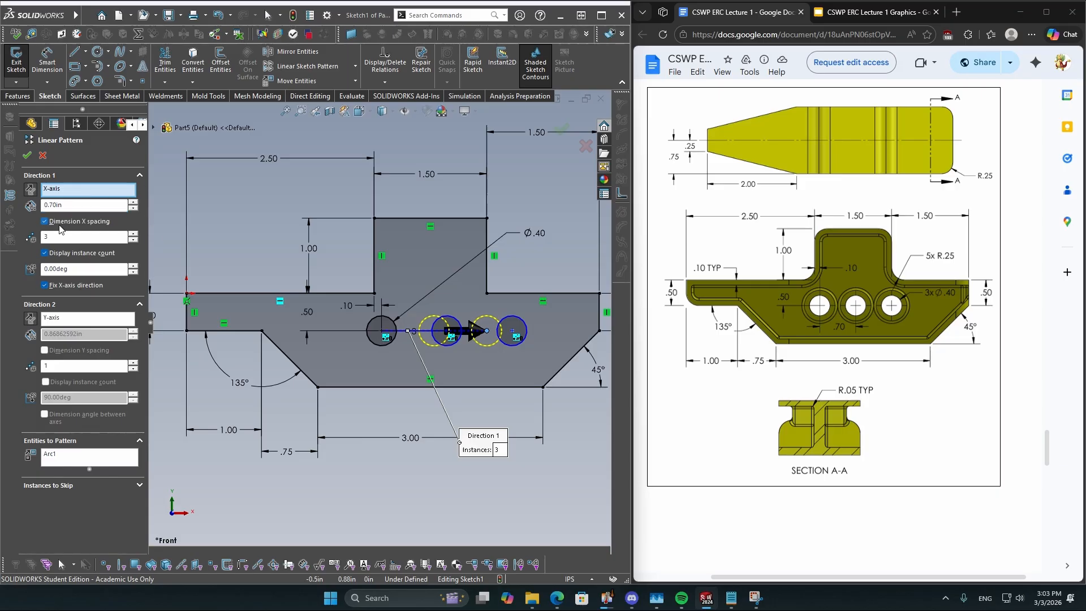
left_click(26, 155)
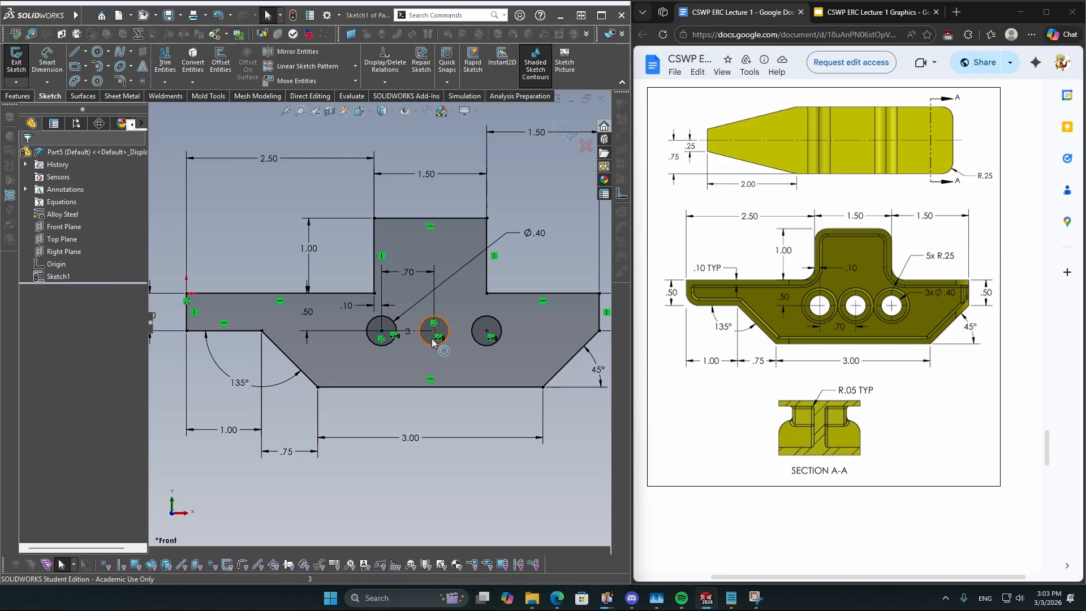
Reposition the 0.70 spacing dimension below the holes and align both 1.50 dimensions in line with the 2.50 dimension above the profile
left_click(405, 365)
left_click(377, 484)
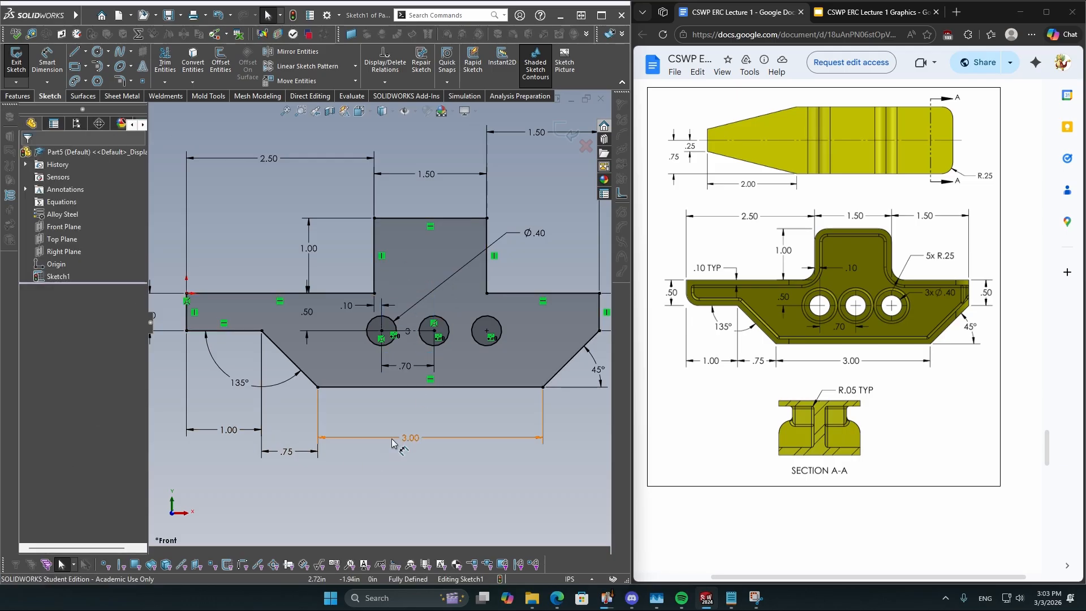
scroll(424, 407, "down", 1)
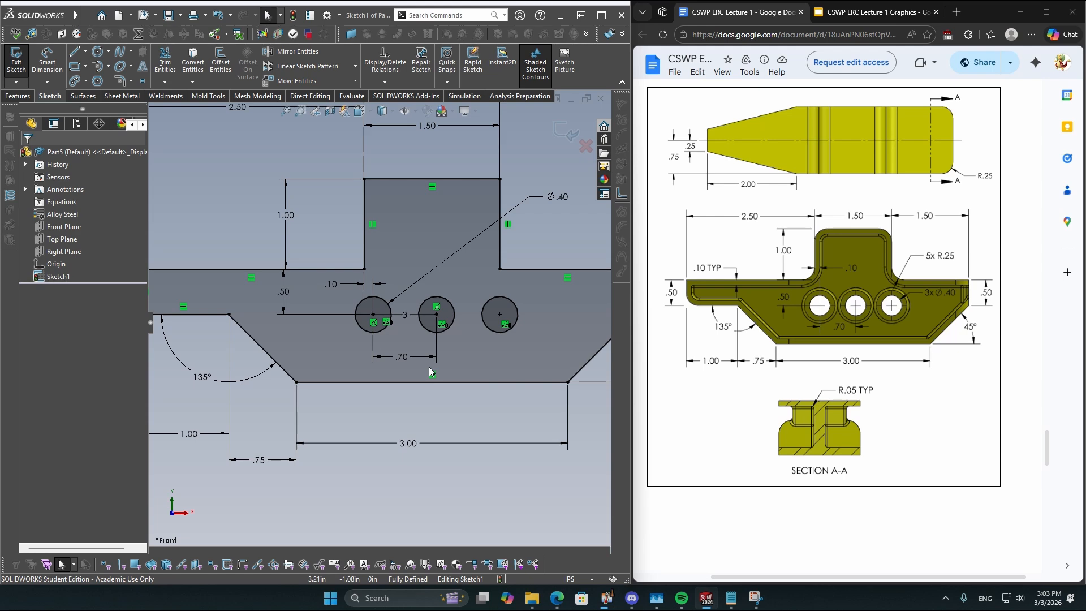
scroll(379, 317, "up", 3)
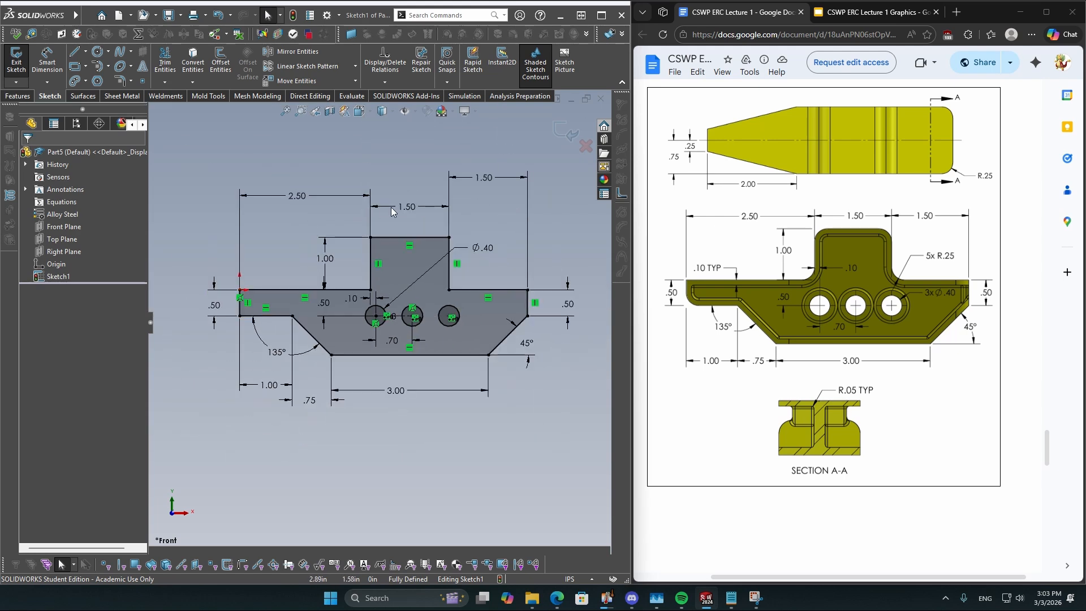
left_click_drag(396, 207, 403, 196)
left_click_drag(497, 181, 487, 196)
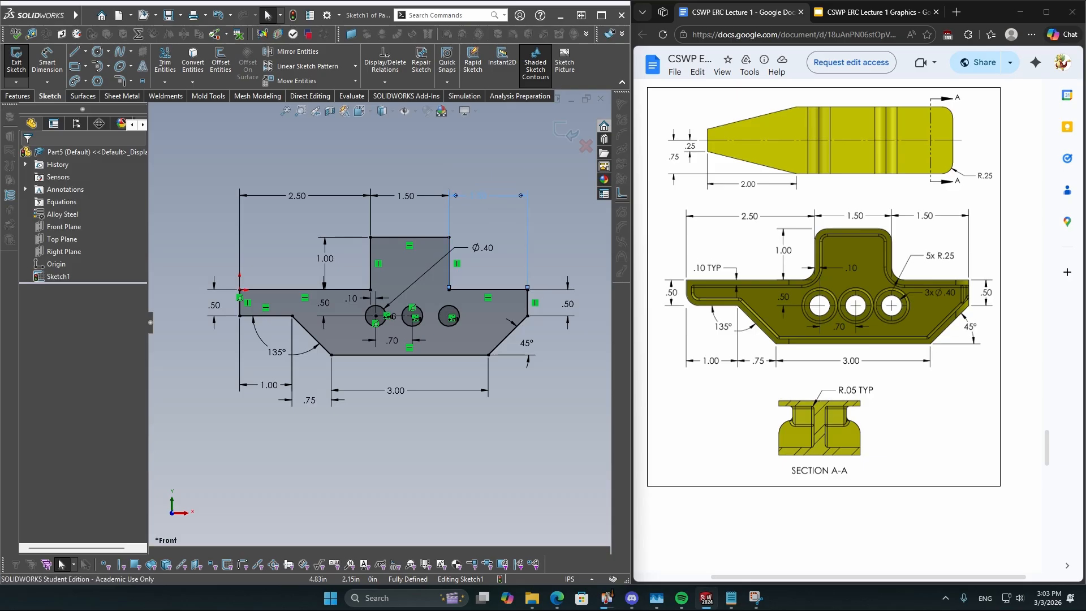
left_click(465, 171)
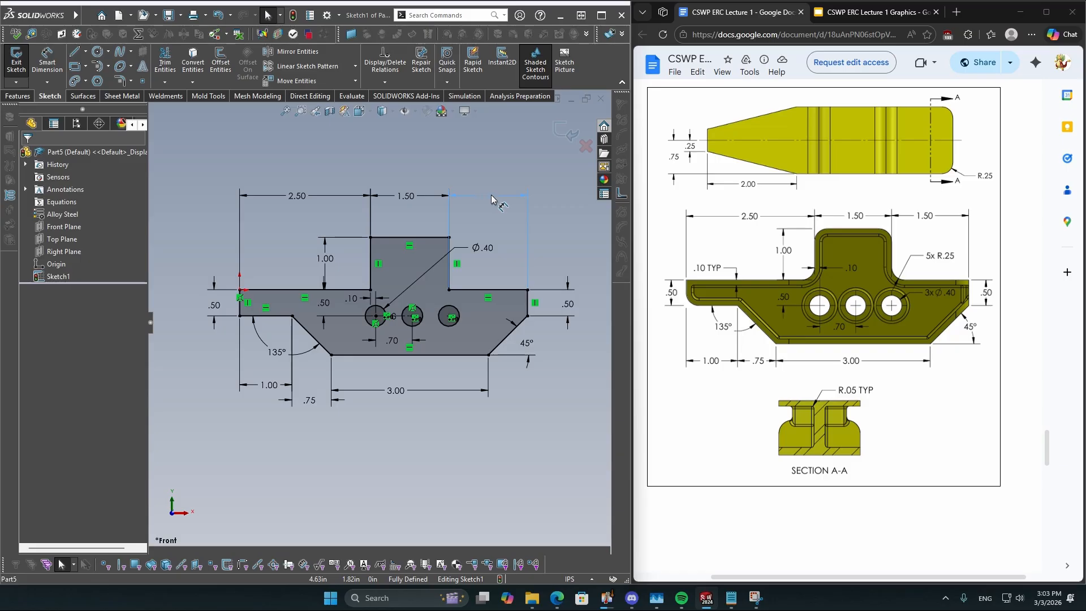
left_click(491, 196)
left_click(484, 167)
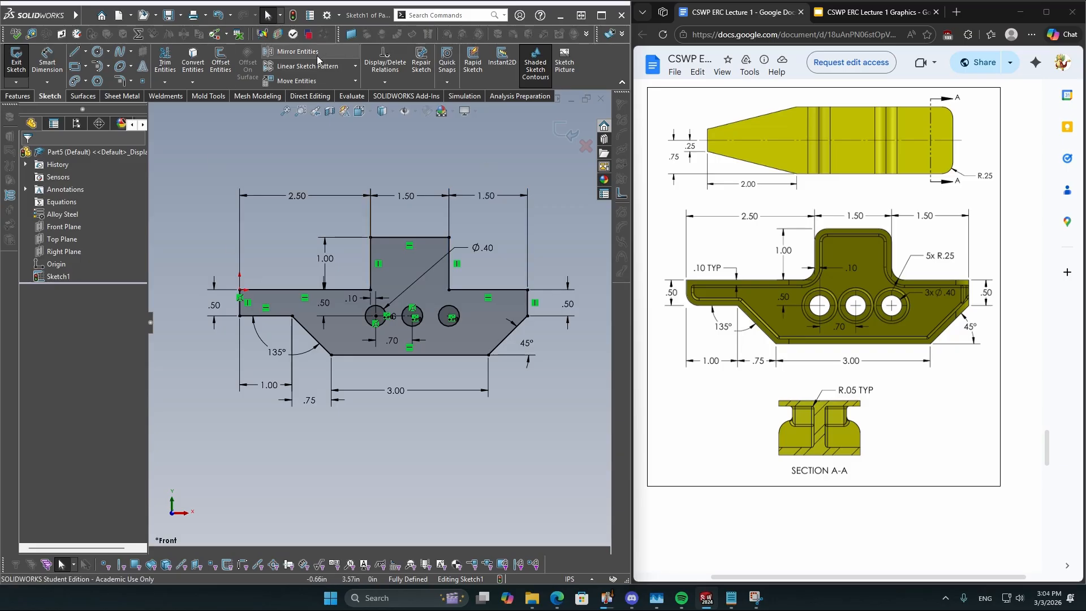
left_click(355, 66)
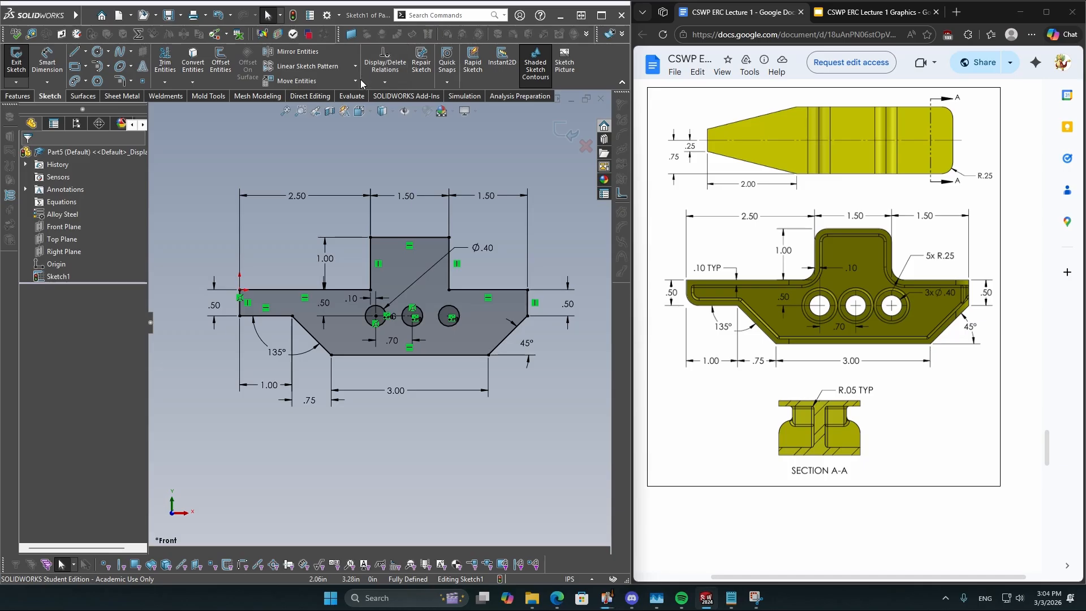
scroll(396, 170, "down", 3)
scroll(471, 396, "up", 2)
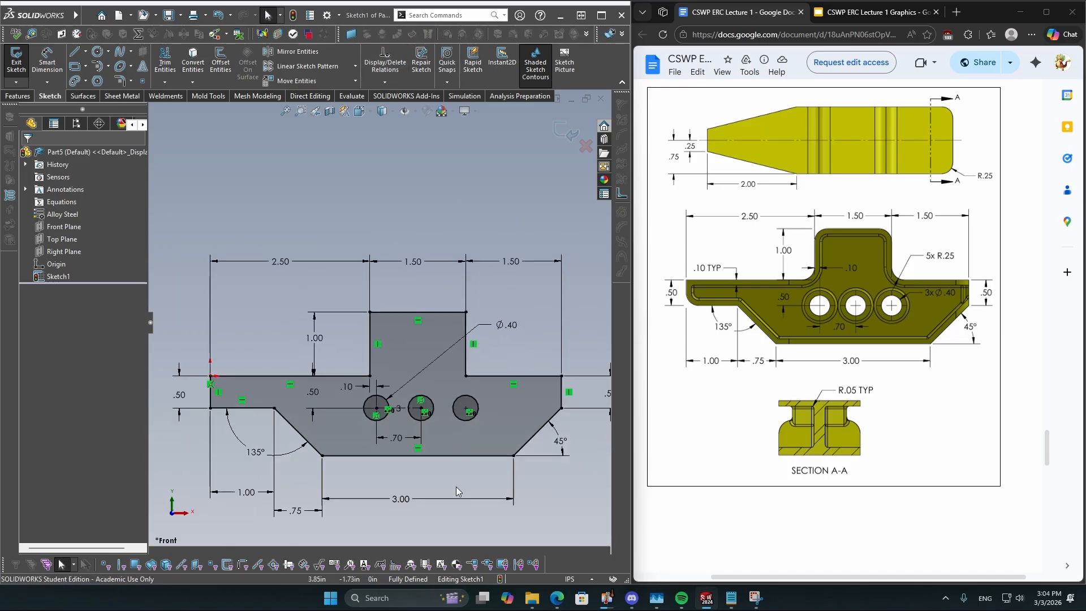
scroll(405, 423, "up", 1)
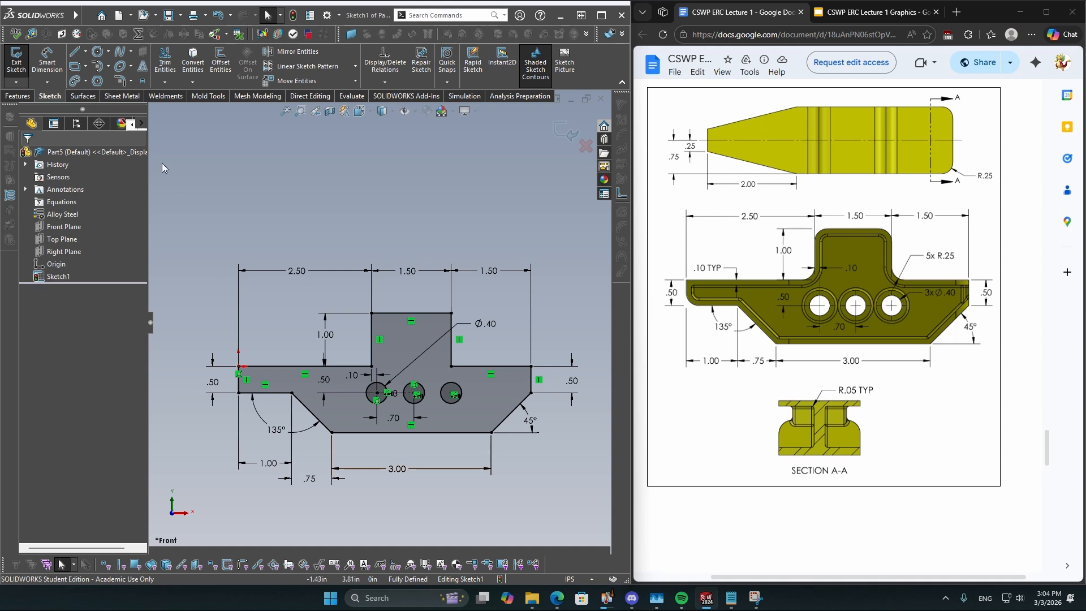
Fillet five profile corners with a 0.25 in radius: the lower bow corner, both tower base corners and both tower top corners
left_click(120, 81)
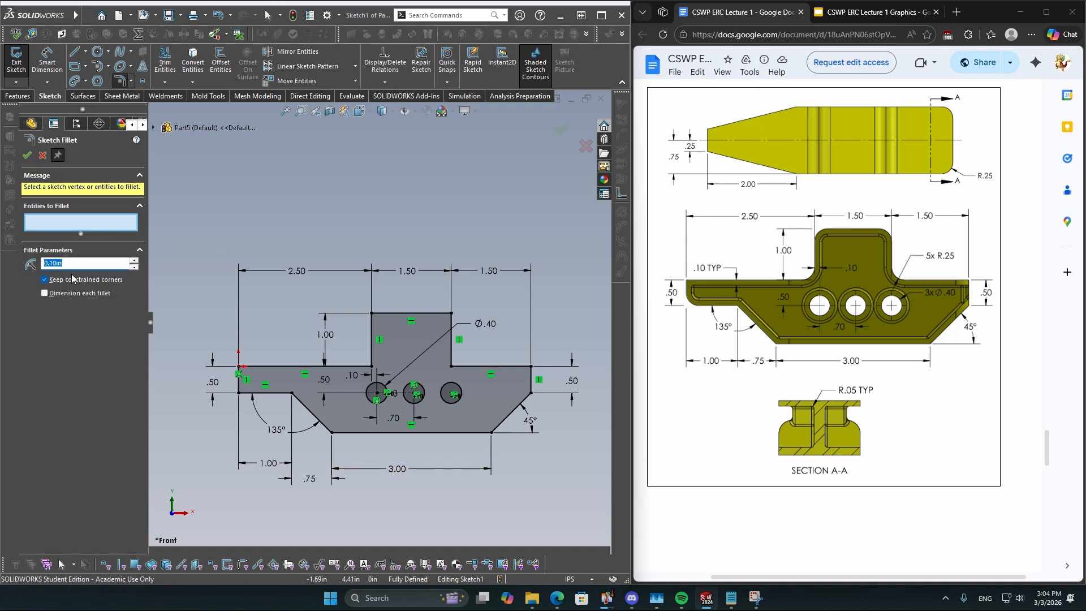
type("0.25")
left_click(239, 394)
left_click(371, 366)
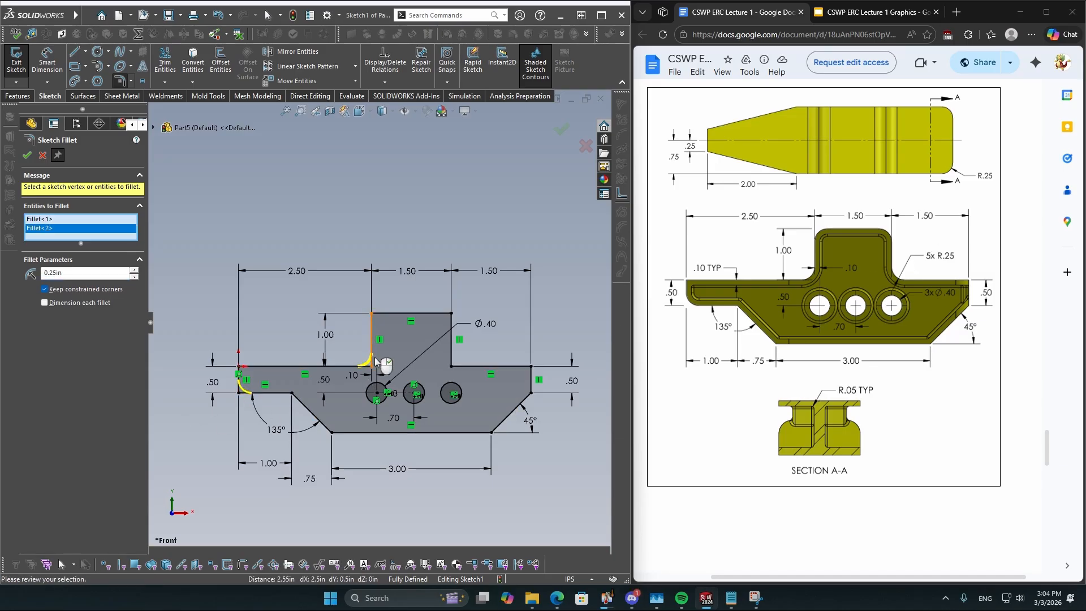
left_click(373, 314)
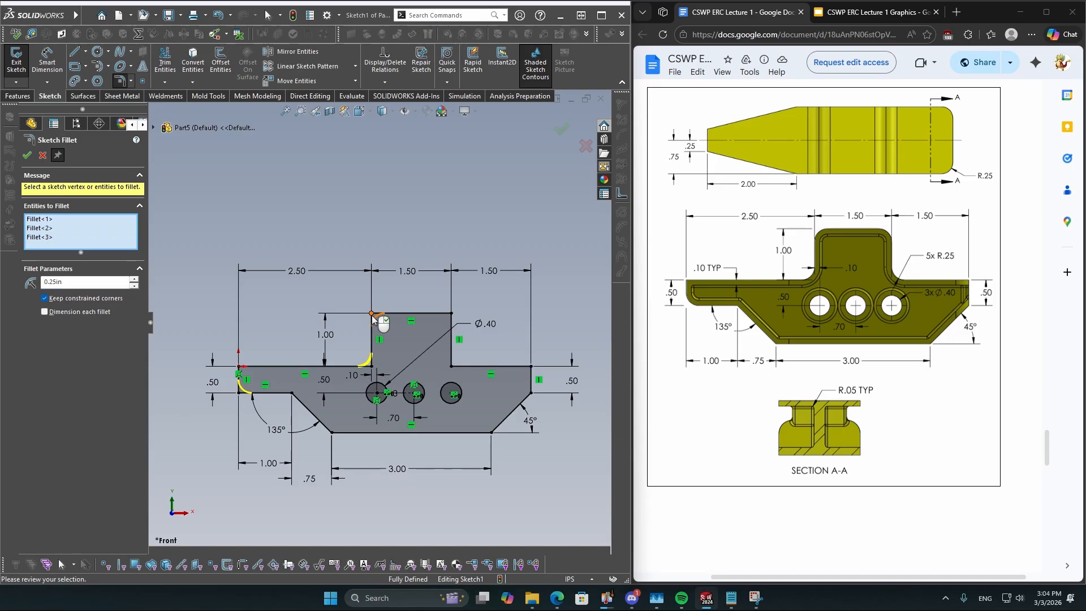
left_click(451, 315)
left_click(451, 366)
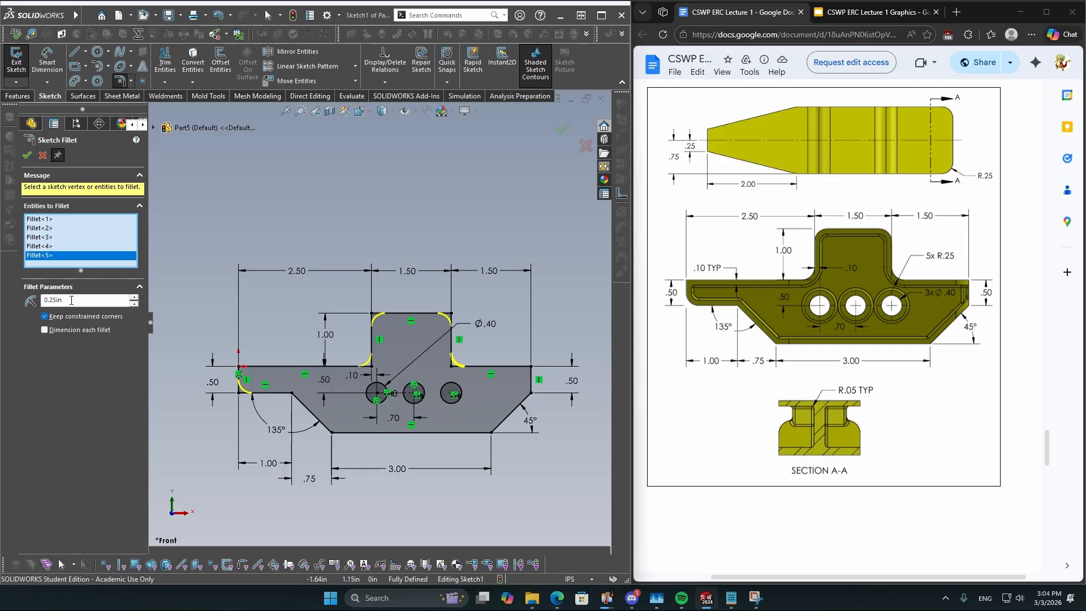
left_click(26, 155)
Move the tower's 1.00 height dimension closer to the profile and finish the Sketch Fillet command
scroll(376, 314, "down", 8)
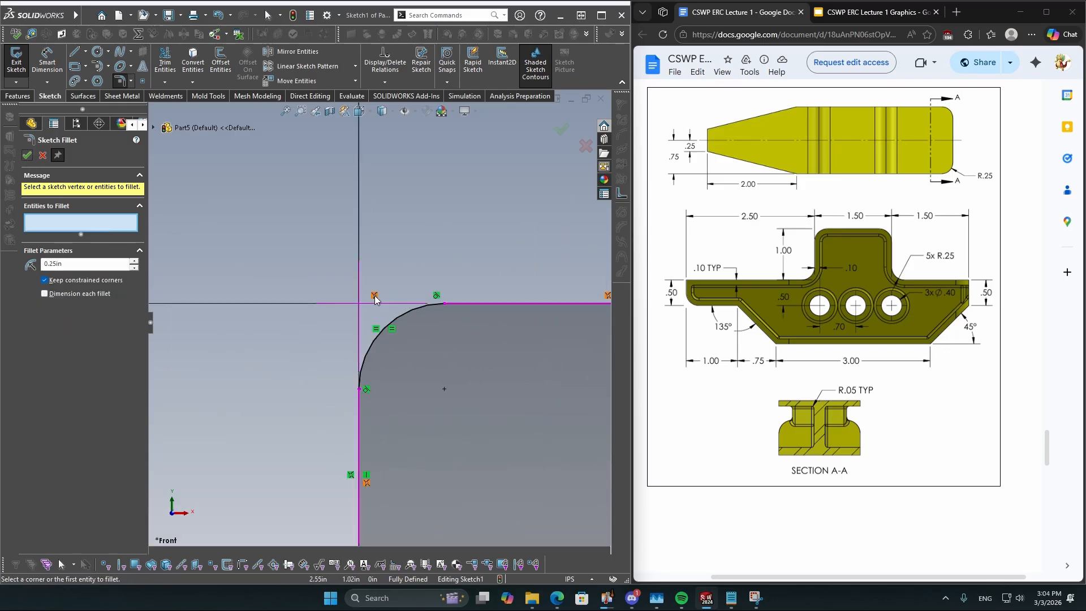
scroll(376, 299, "up", 6)
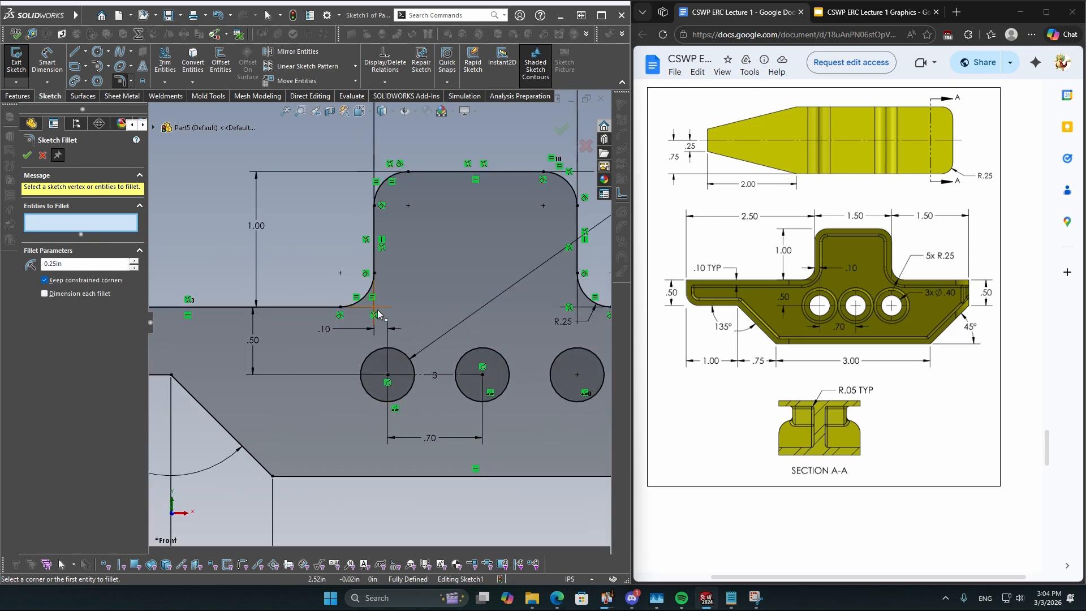
mouse_move(253, 226)
left_mouse_down()
mouse_move(270, 241)
mouse_move(280, 224)
left_mouse_up()
left_click(28, 155)
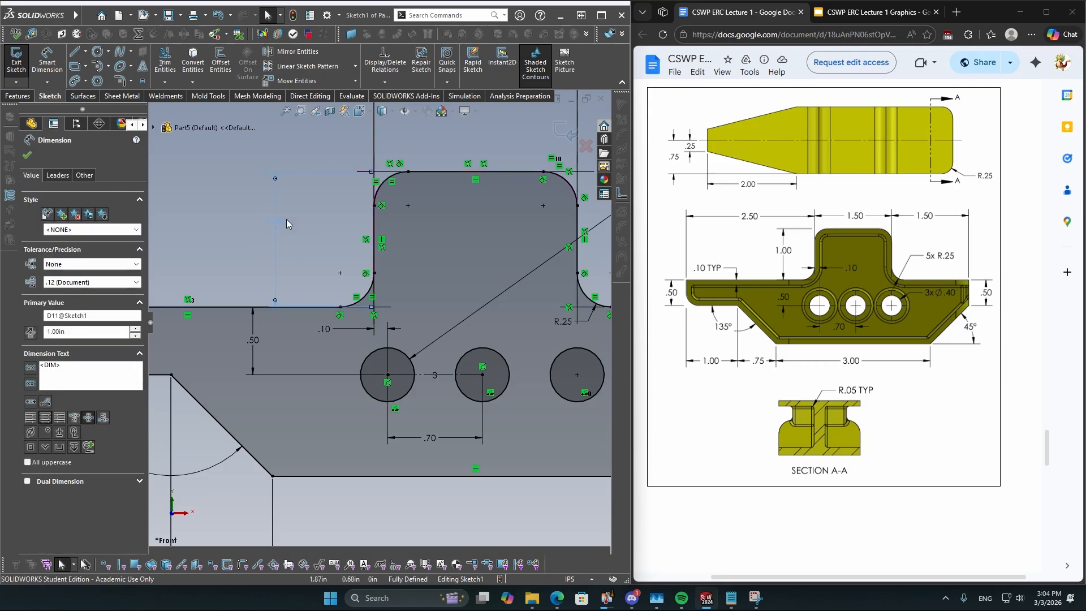
key("f")
left_click(302, 296)
scroll(413, 332, "down", 2)
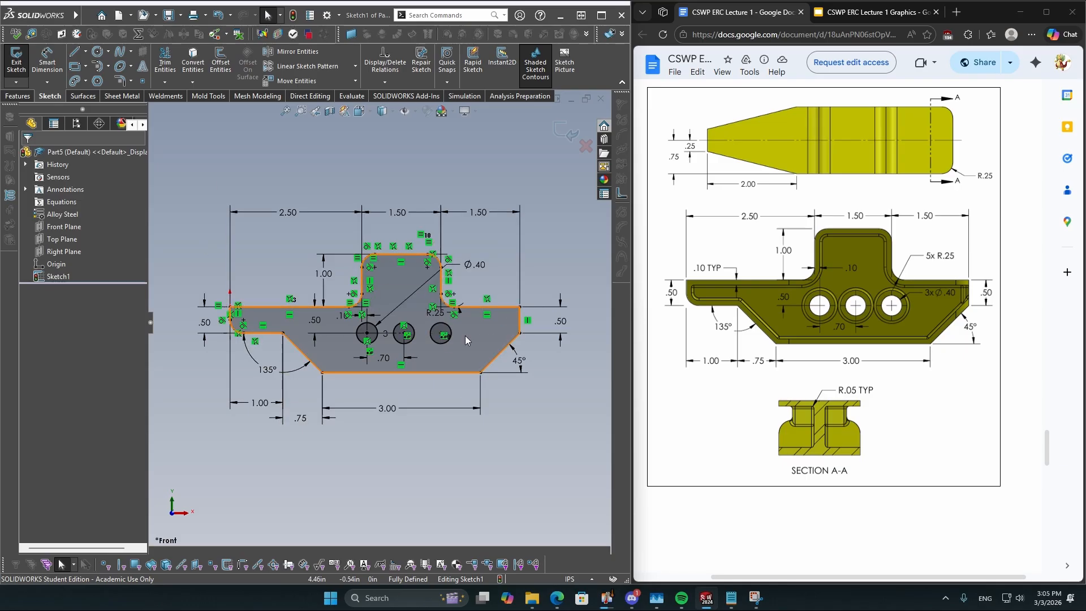
Extrude the filleted side profile as a blind boss 0.75 in deep
scroll(763, 295, "up", 1)
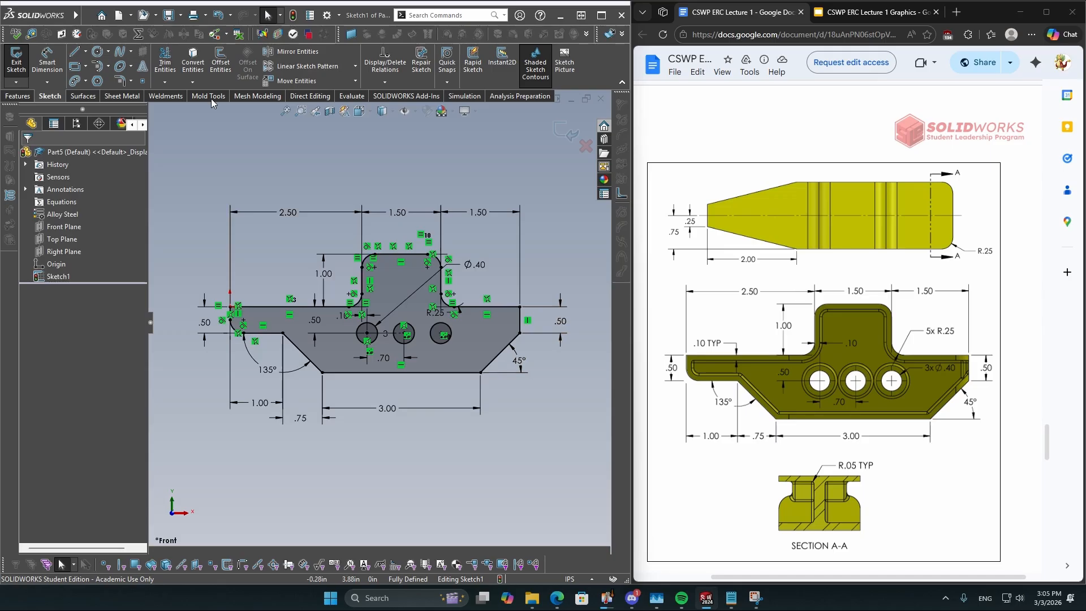
left_click(17, 96)
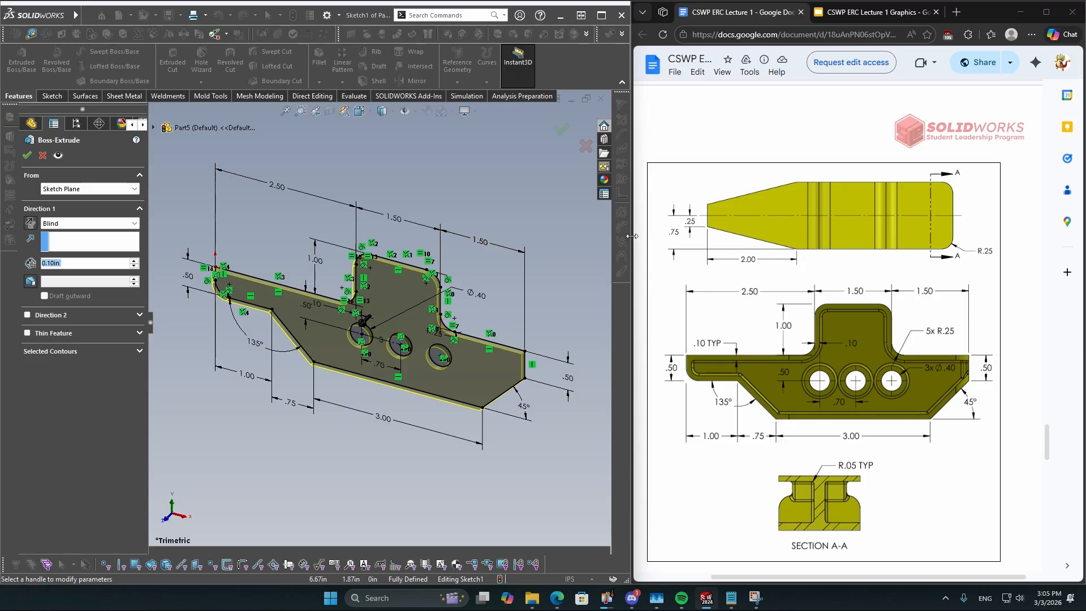
type("0.75")
key("Return")
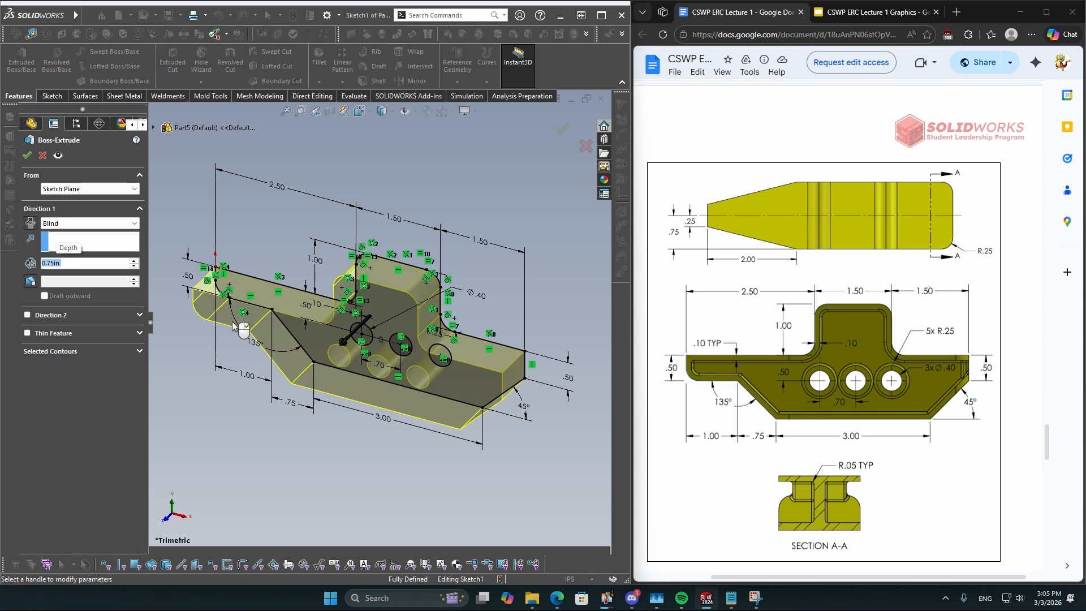
left_click(27, 155)
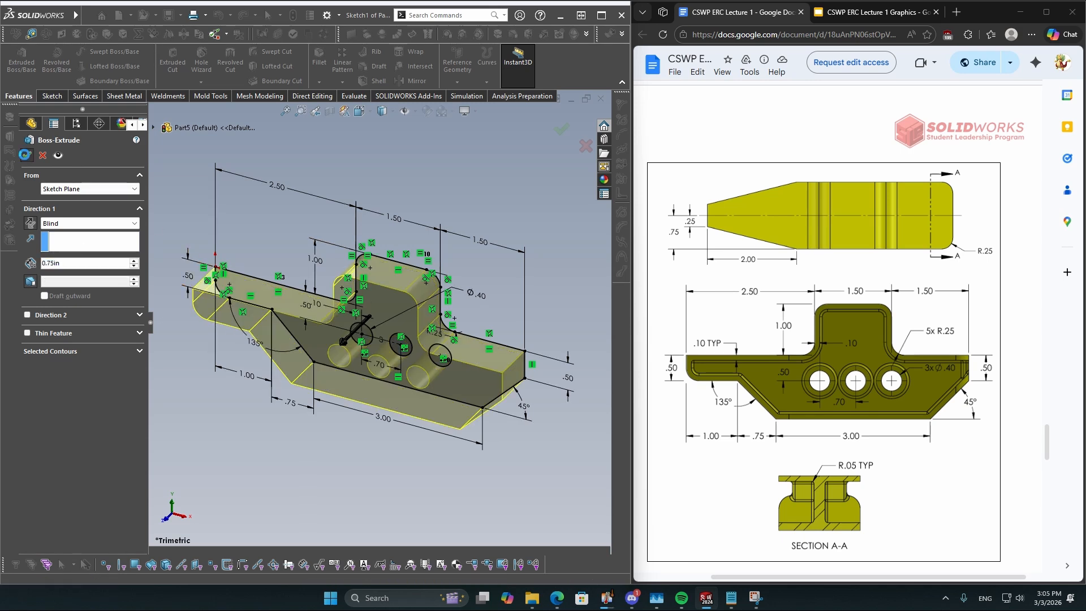
left_click(394, 193)
scroll(467, 330, "up", 1)
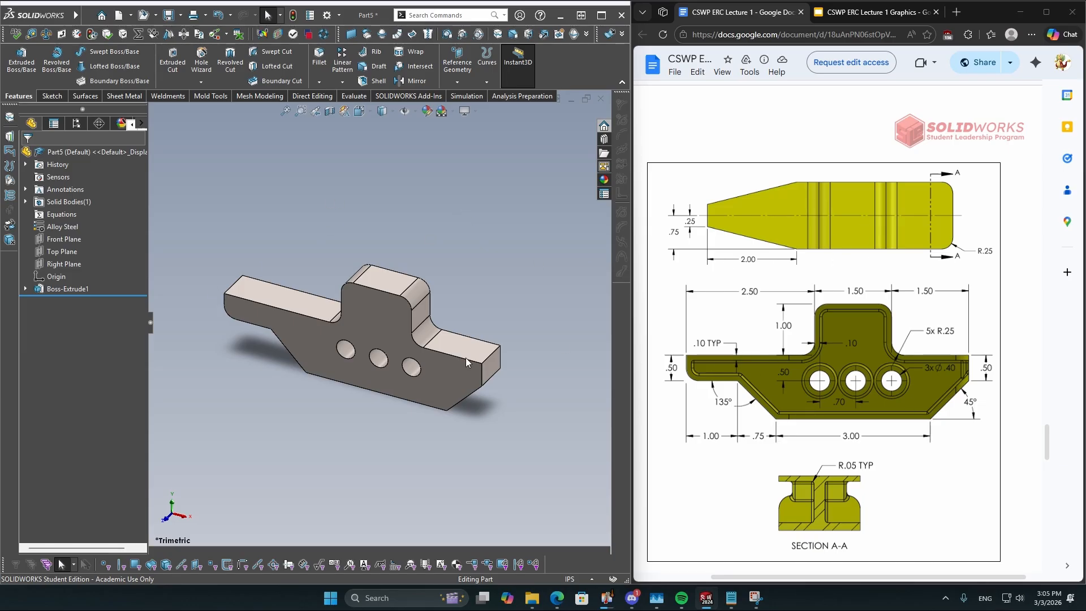
Start a new sketch on the flat top face of the raised tower
middle_click_drag(341, 171, 400, 166)
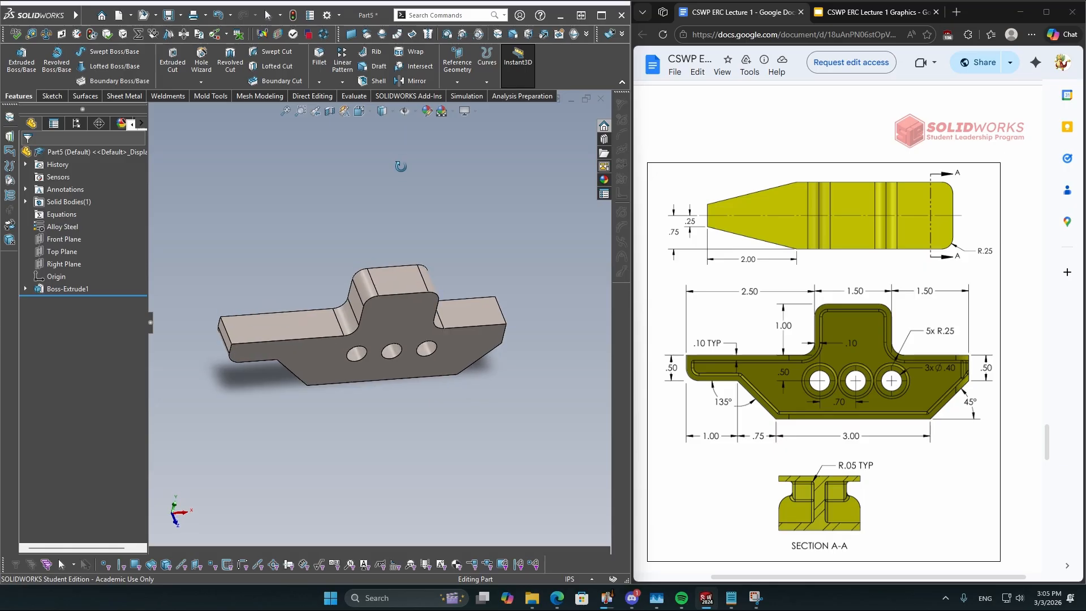
key("Escape")
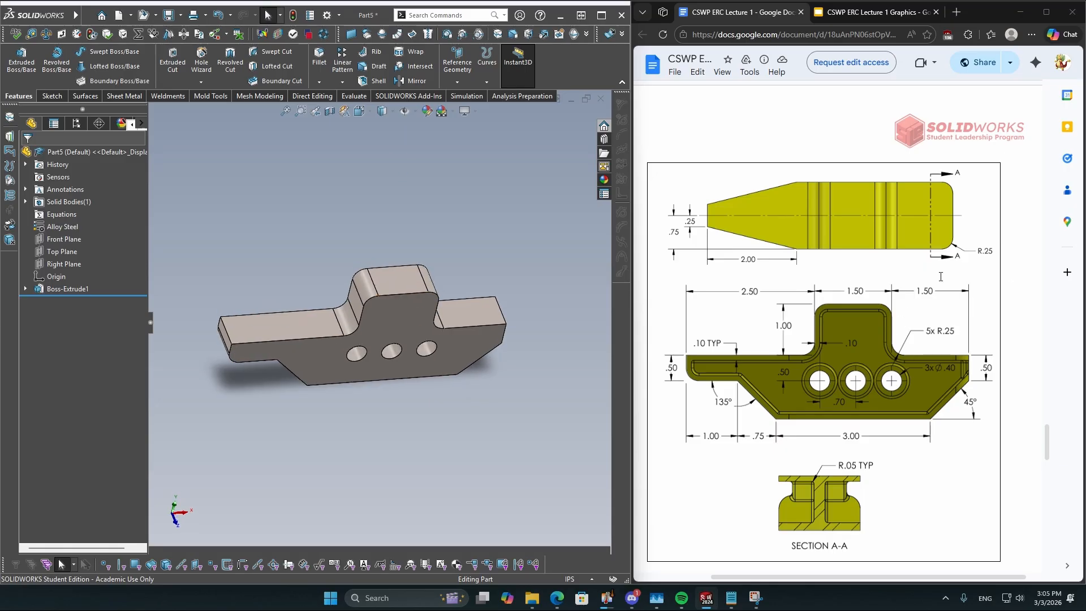
middle_click_drag(388, 99, 371, 160)
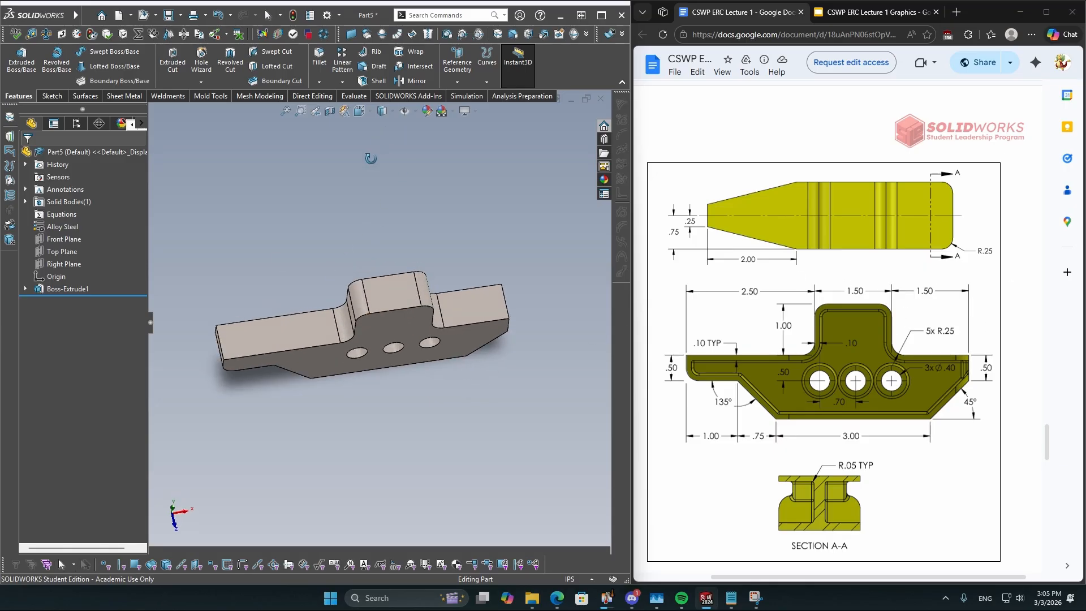
left_click(409, 296)
left_click(307, 262)
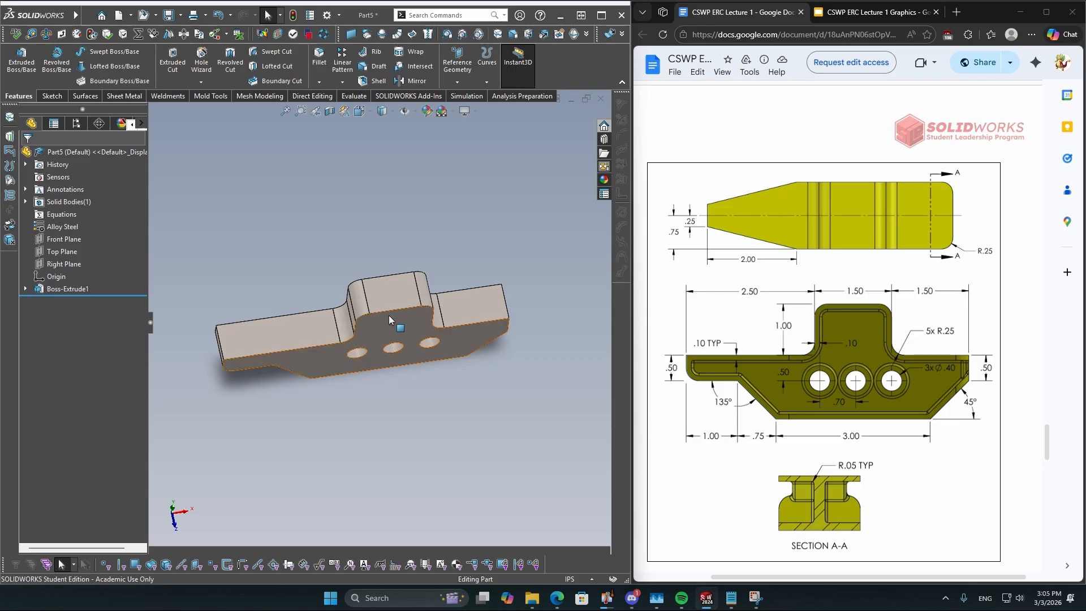
left_click(402, 287)
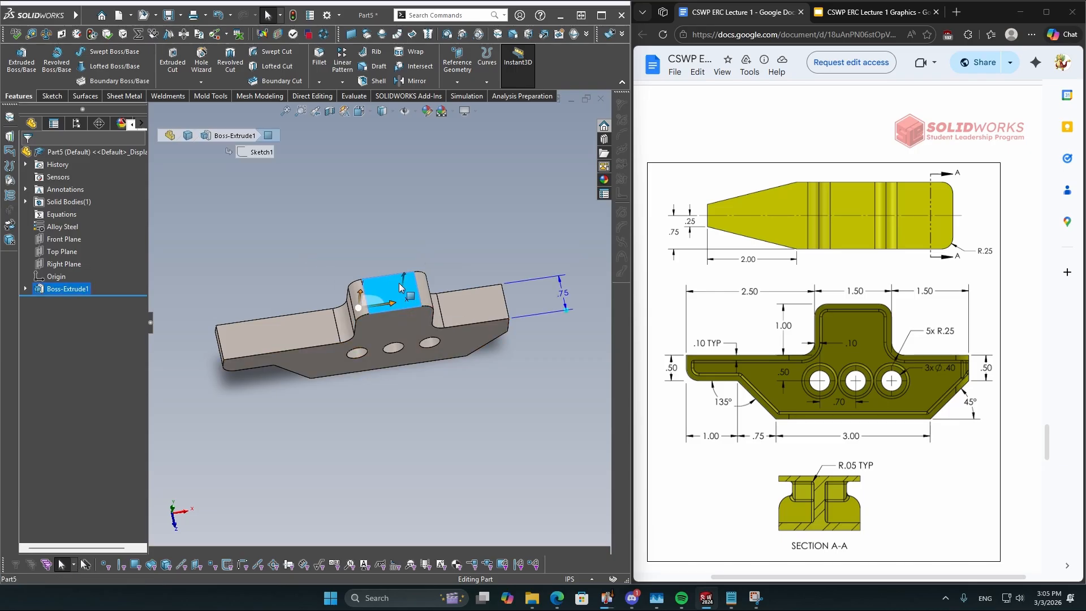
left_click(358, 245)
scroll(413, 277, "down", 3)
left_click(385, 295)
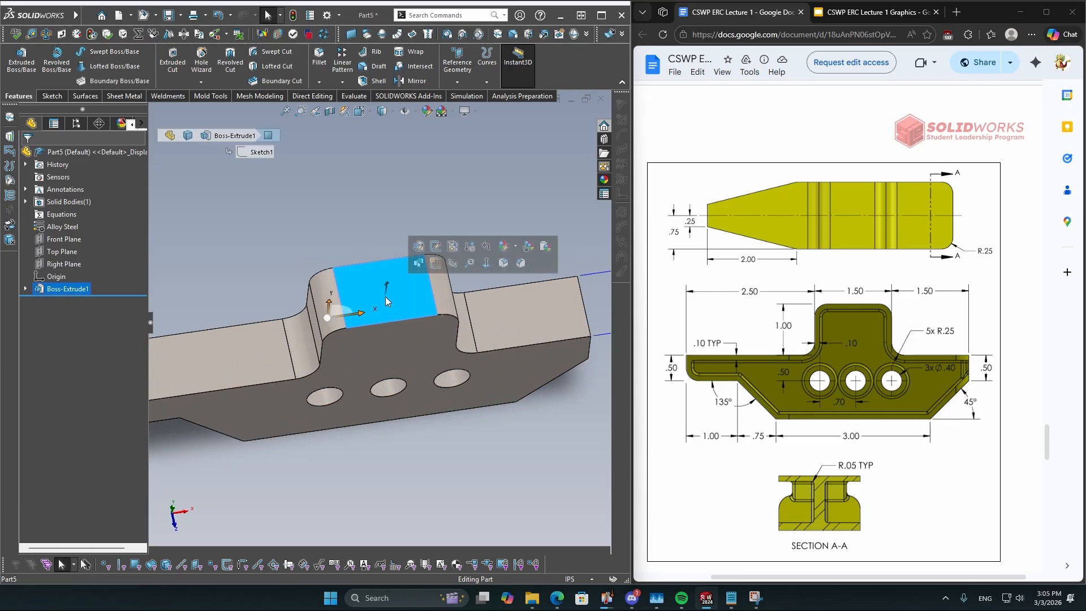
middle_click_drag(349, 473, 341, 417)
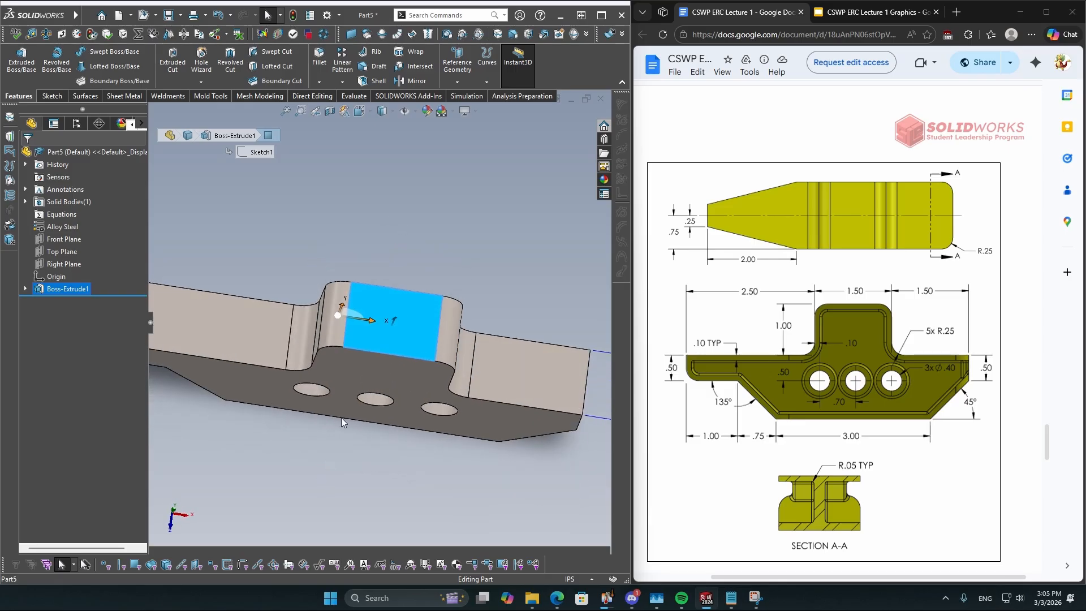
left_click(48, 97)
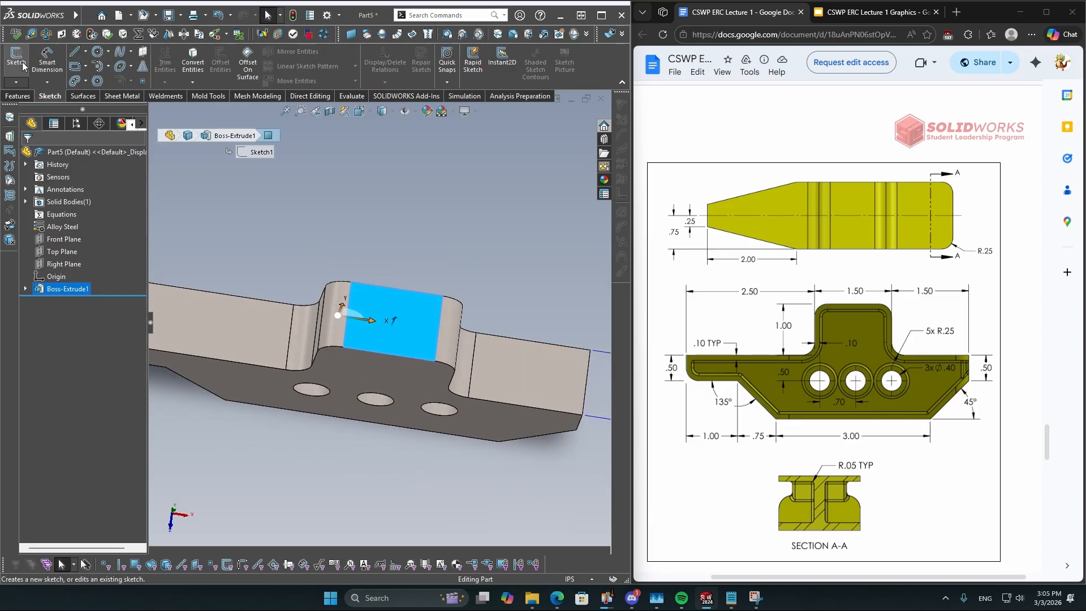
left_click(17, 59)
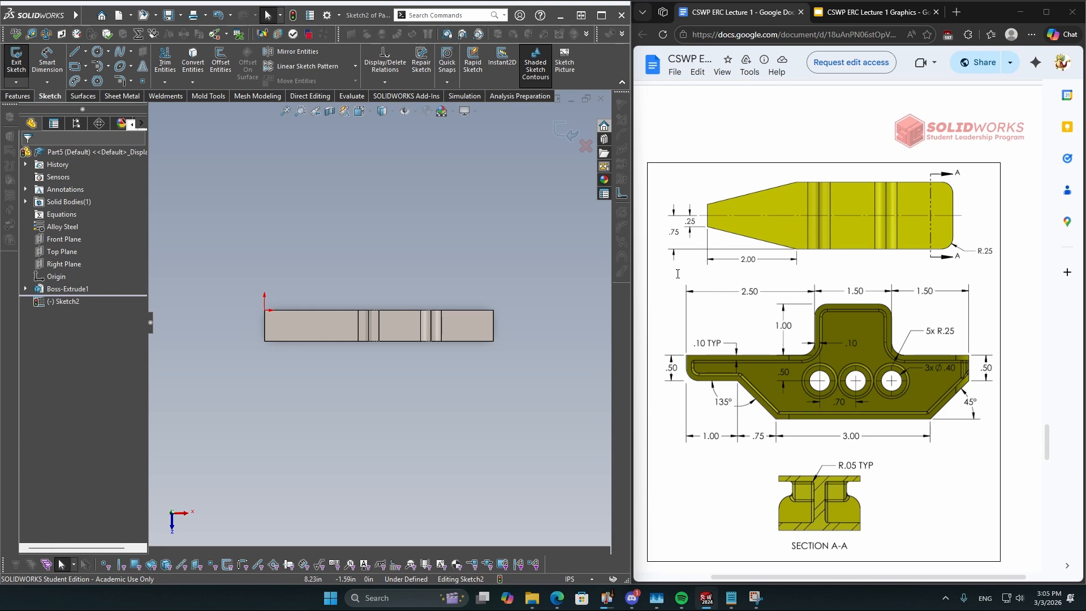
Sketch the lower half outline from the origin: a bow line about 0.57 in long, a taper, a line along the body's edge and a vertical stern line
left_click(74, 51)
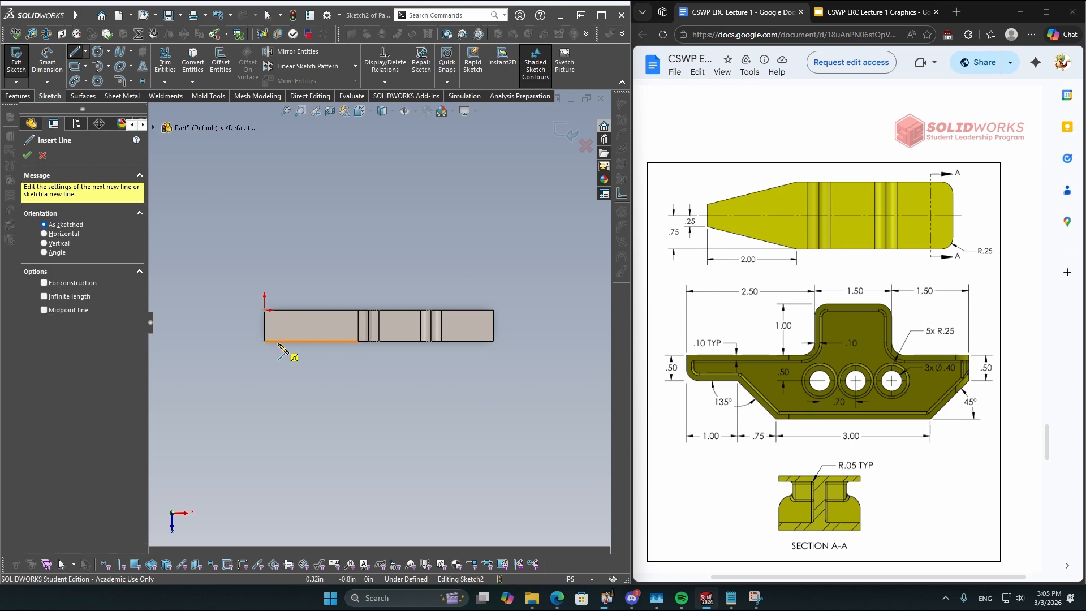
left_click(264, 311)
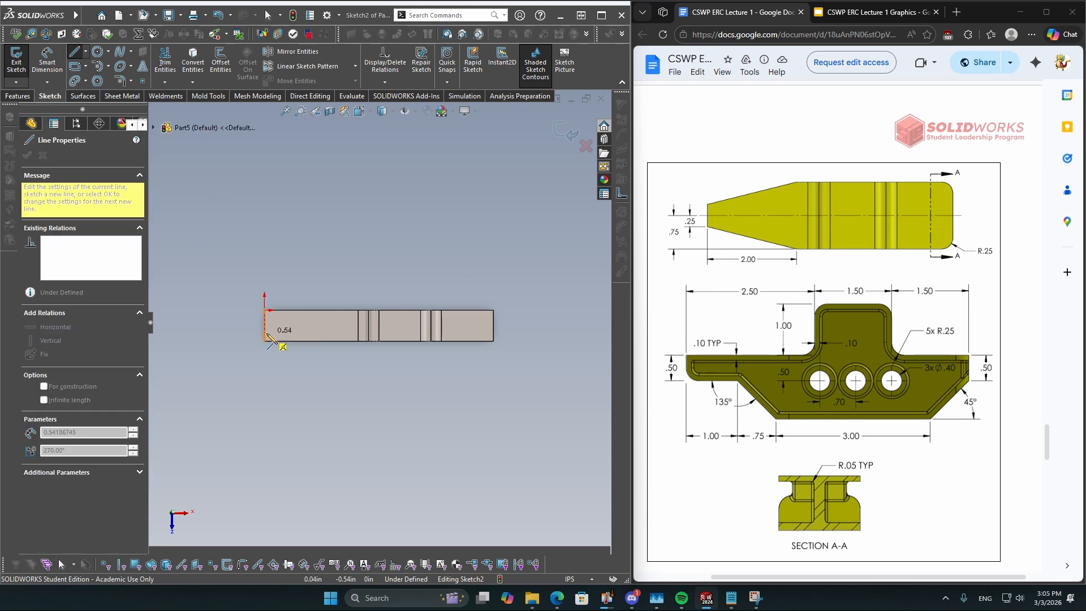
left_click(264, 334)
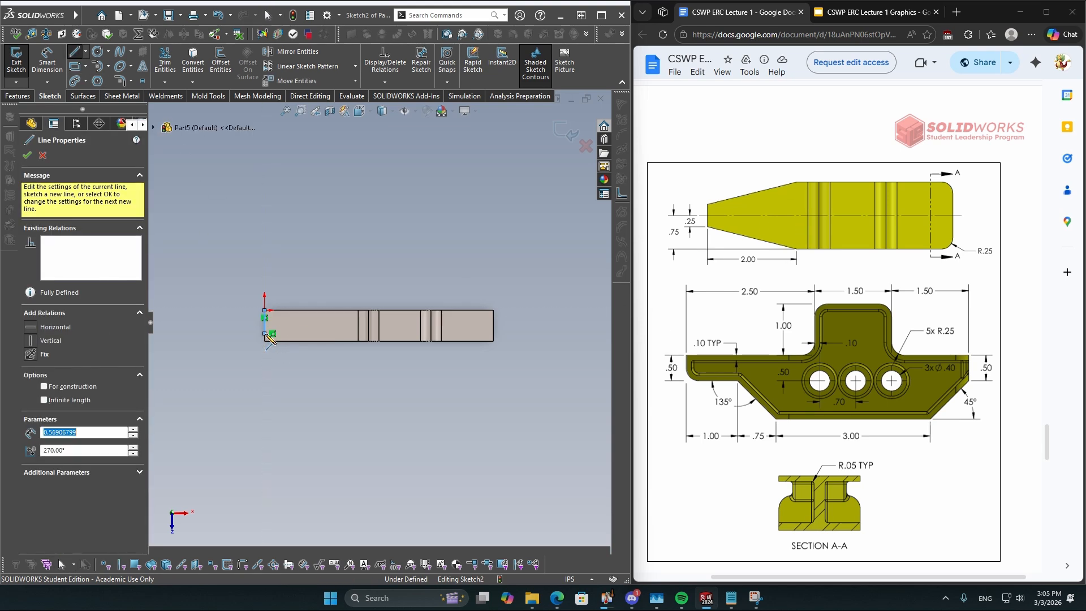
left_click(347, 341)
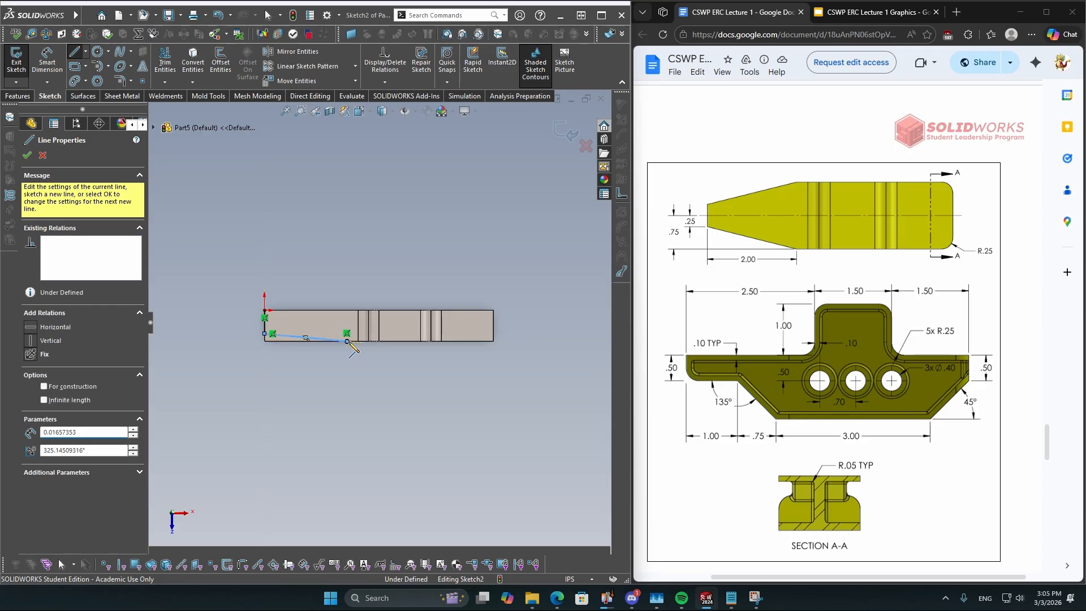
left_click(486, 341)
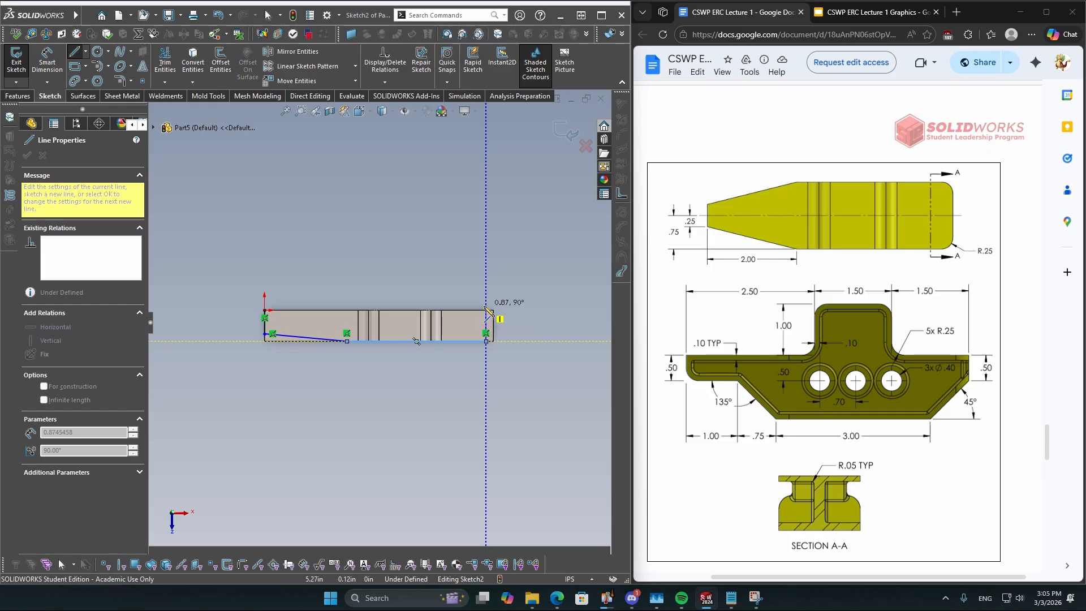
left_click(485, 302)
key("Escape")
Make the stern line's outer endpoint coincident with the body's corner and shift the taper's shoulder point toward the bow
scroll(487, 347, "down", 3)
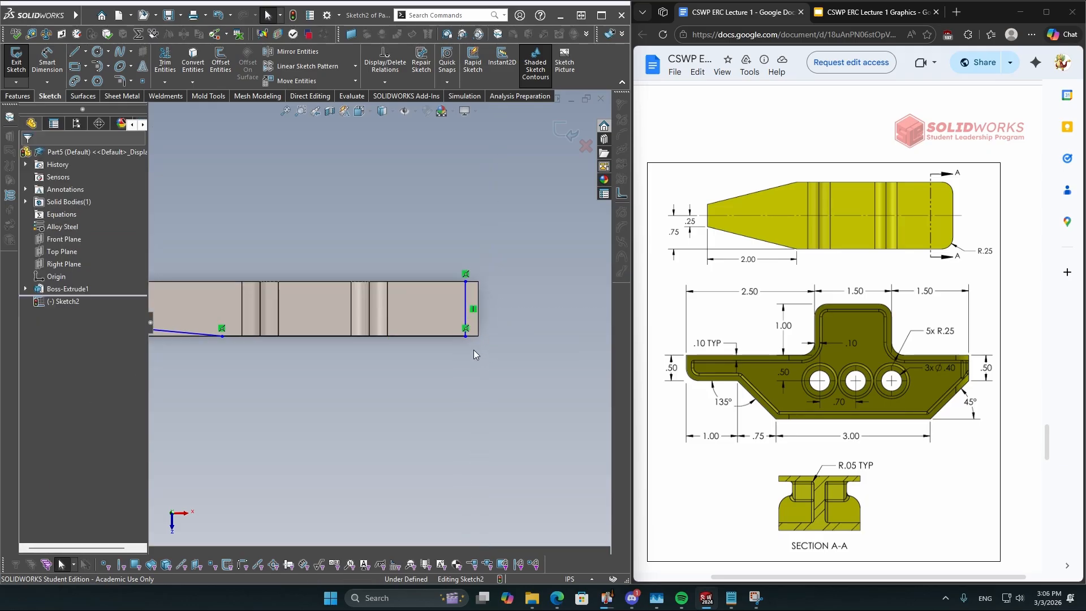
mouse_move(467, 337)
left_mouse_down()
mouse_move(492, 340)
mouse_move(467, 337)
left_mouse_up()
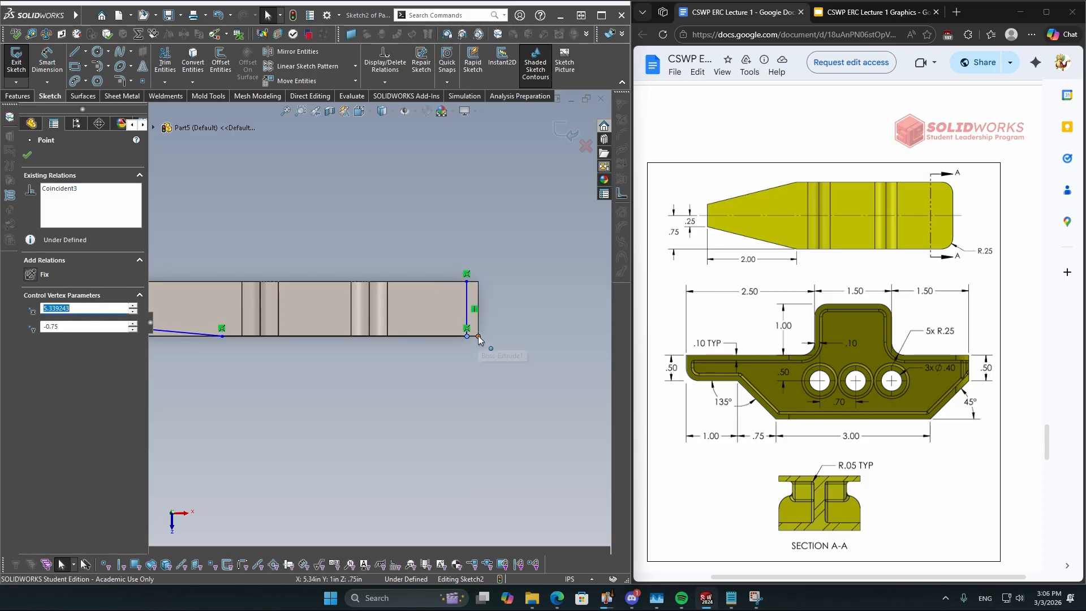
left_click(478, 336, "ctrl")
left_click(45, 367)
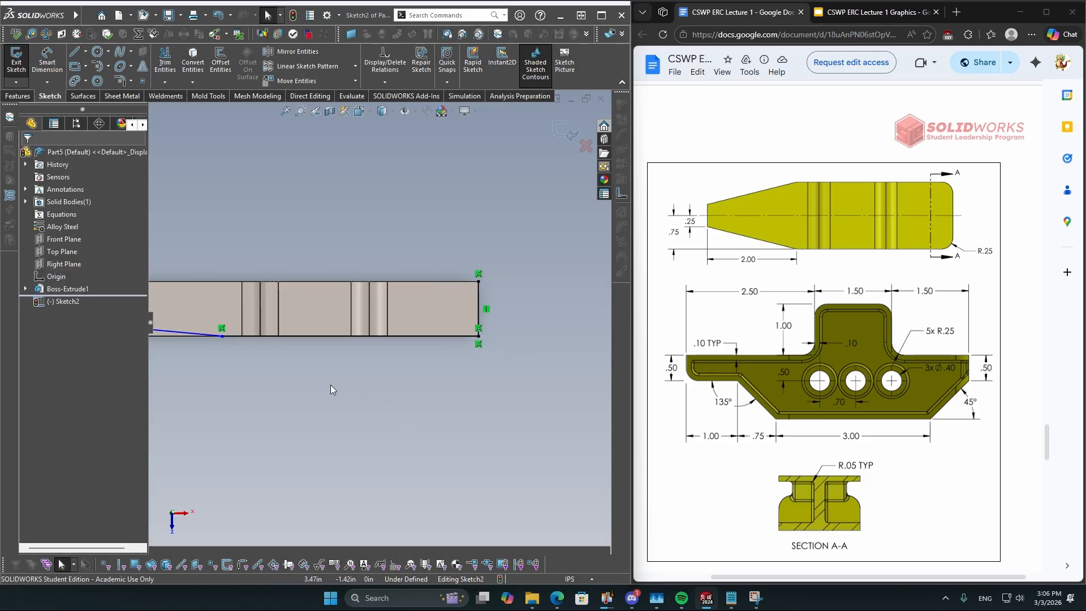
scroll(324, 374, "up", 2)
scroll(300, 334, "down", 2)
left_click_drag(268, 324, 238, 325)
scroll(330, 383, "up", 3)
Dimension the short bow line at the origin to 0.25 in
right_click_drag(330, 382, 321, 369)
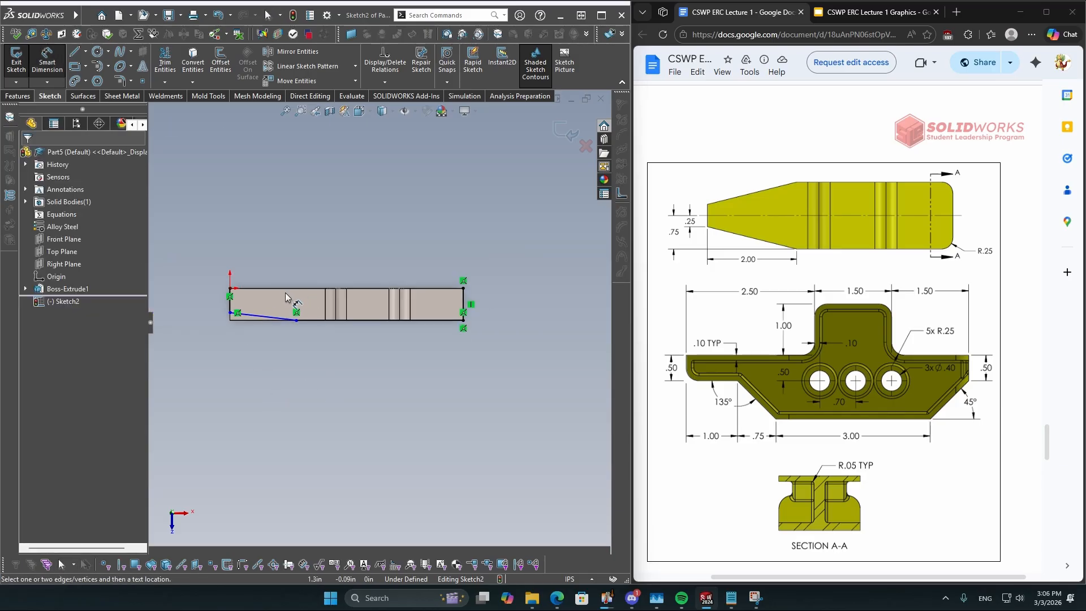
scroll(263, 302, "down", 3)
scroll(265, 345, "up", 2)
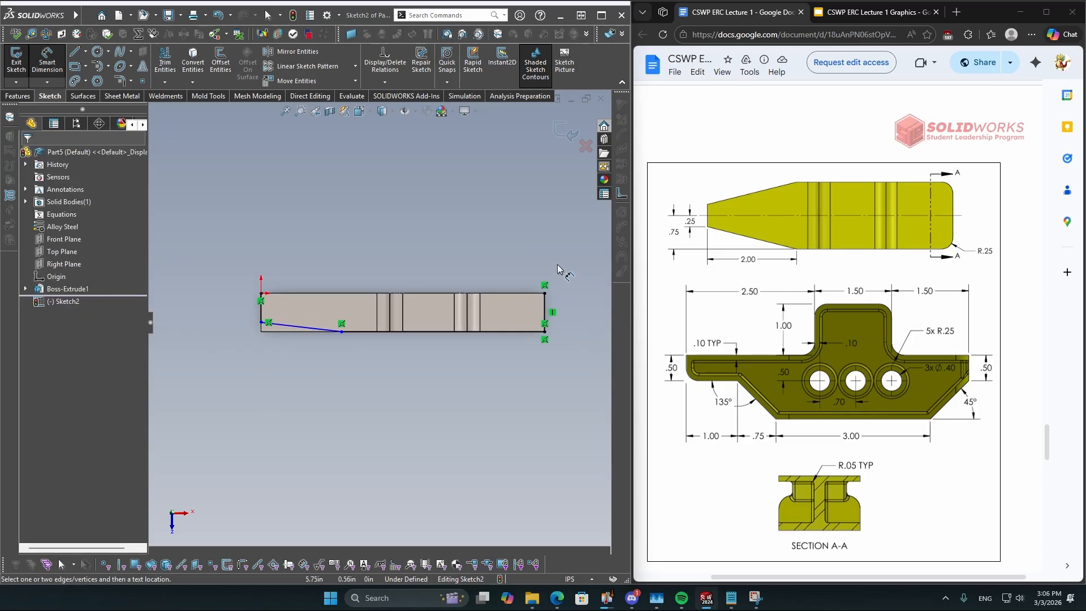
scroll(247, 328, "down", 2)
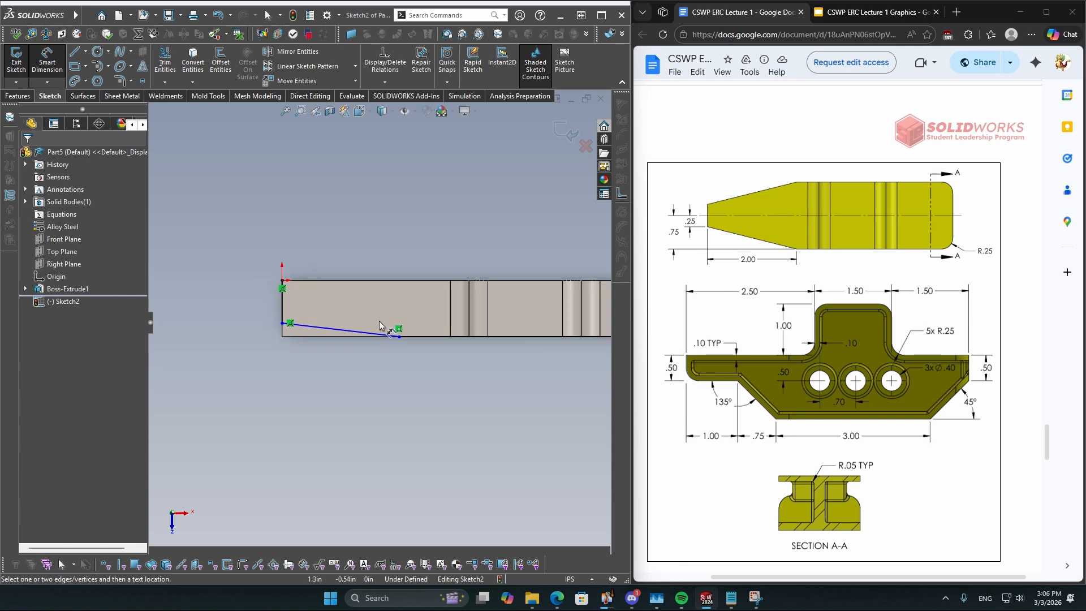
left_click(283, 305)
left_click(242, 306)
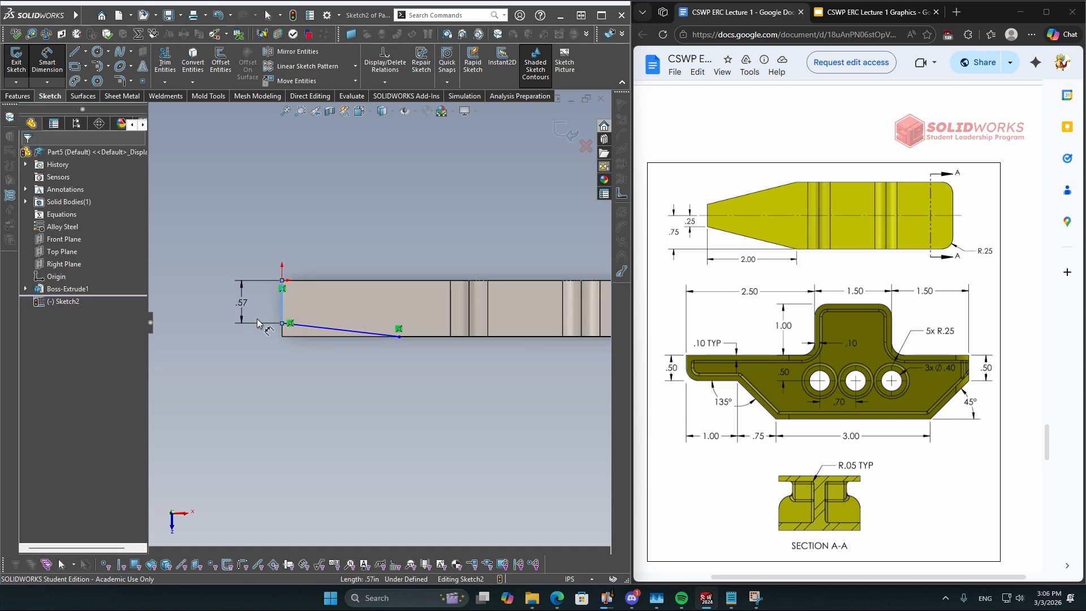
key("Return")
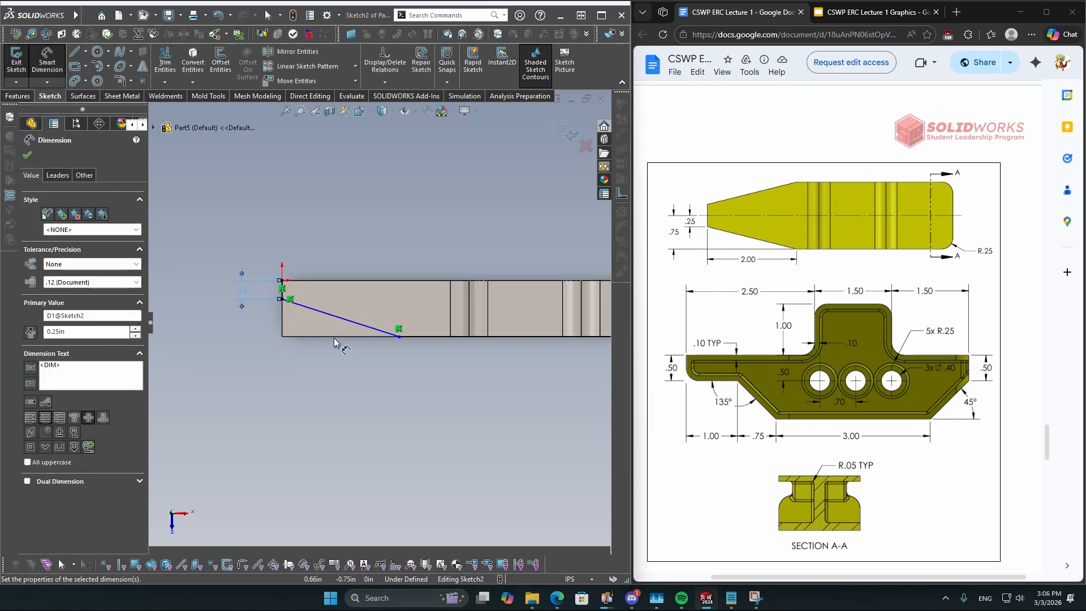
Dimension the taper line's horizontal length to 2 in and finish dimensioning
scroll(419, 353, "up", 3)
scroll(350, 334, "down", 1)
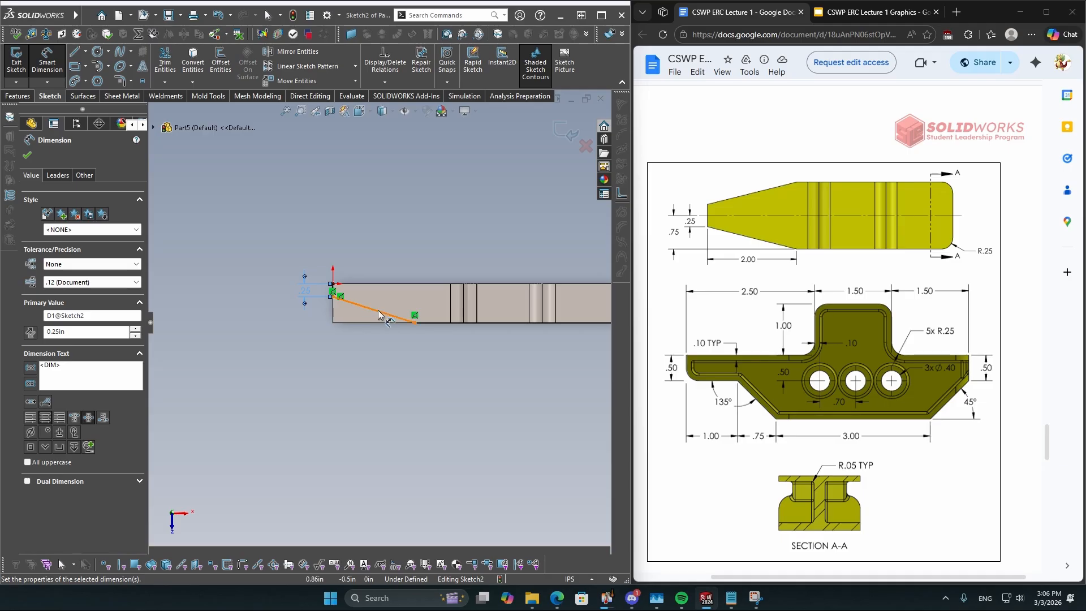
left_click(385, 312)
left_click(365, 346)
type("2")
key("Return")
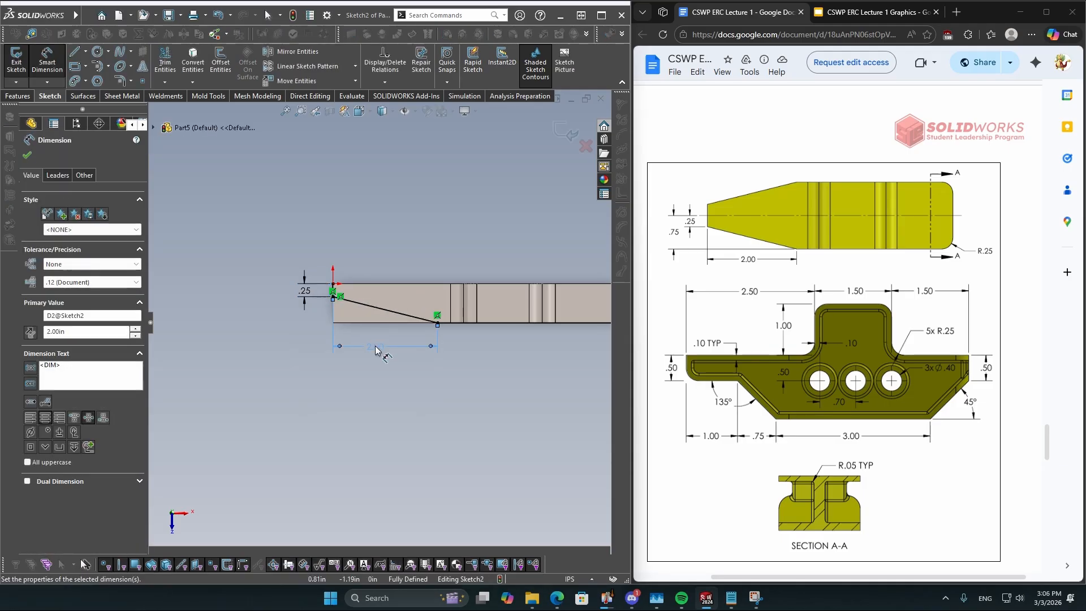
key("Escape")
Fillet the outline's outer stern corner with a 0.25 in radius
scroll(508, 331, "up", 1)
scroll(508, 331, "down", 3)
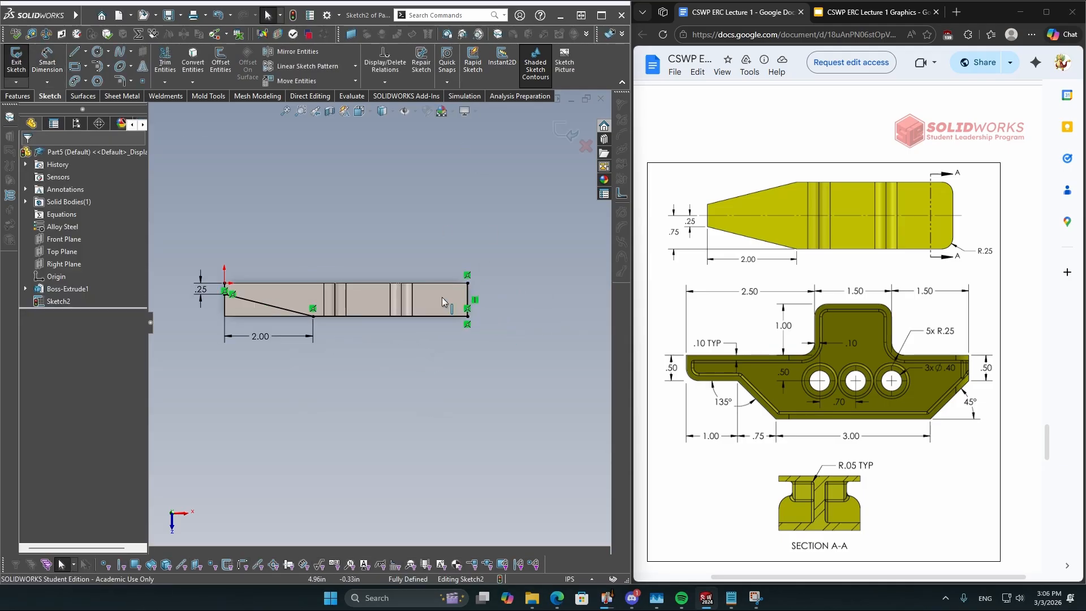
left_click(119, 81)
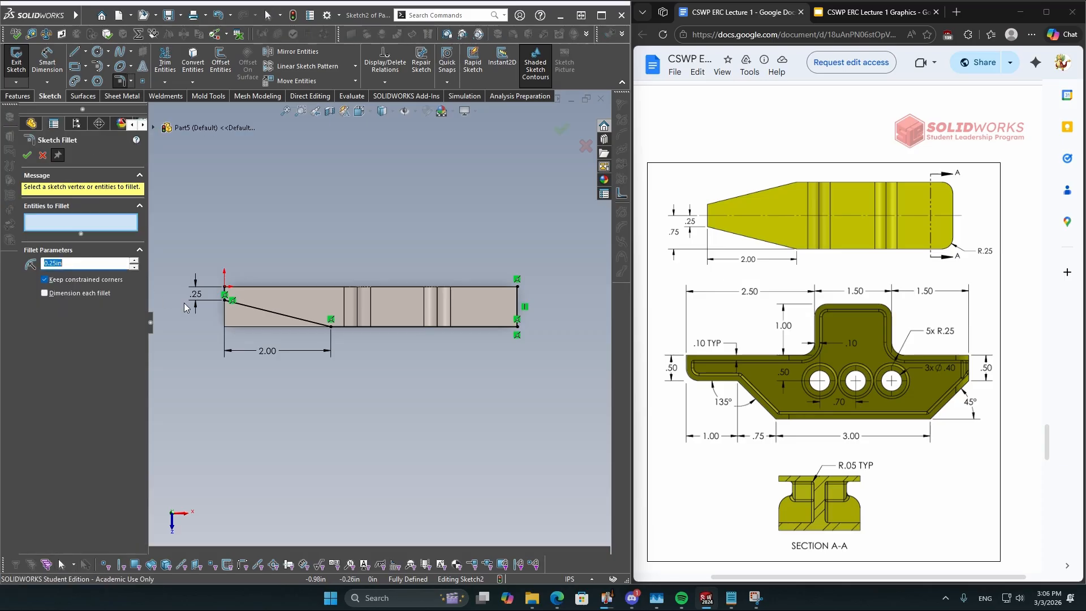
left_click(517, 326)
left_click(571, 133)
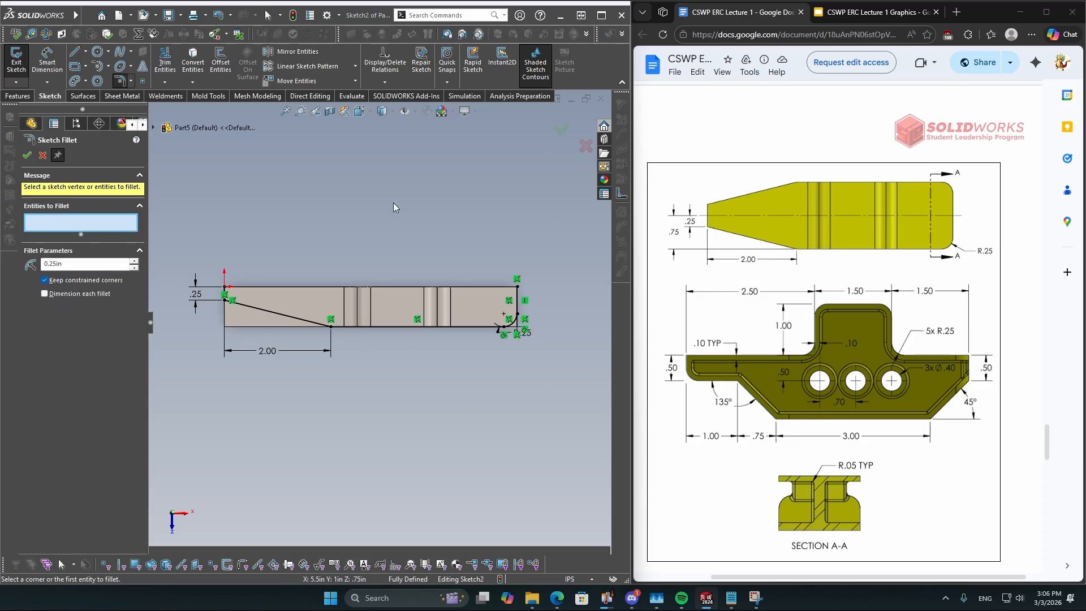
left_click(560, 129)
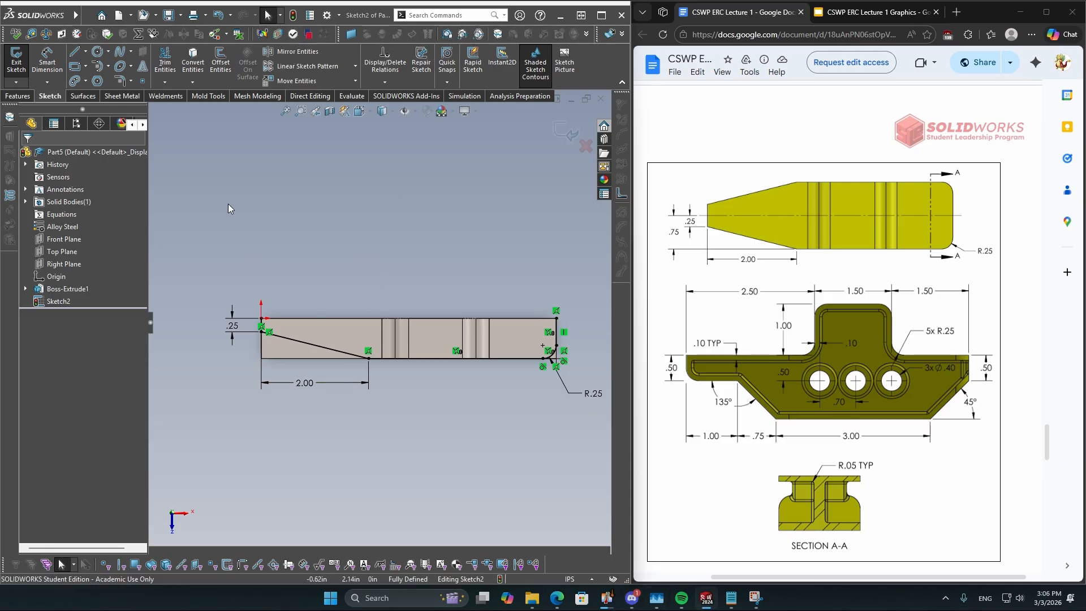
Mirror the whole half outline about the body's straight edge through the origin, keeping the original
left_click(295, 51)
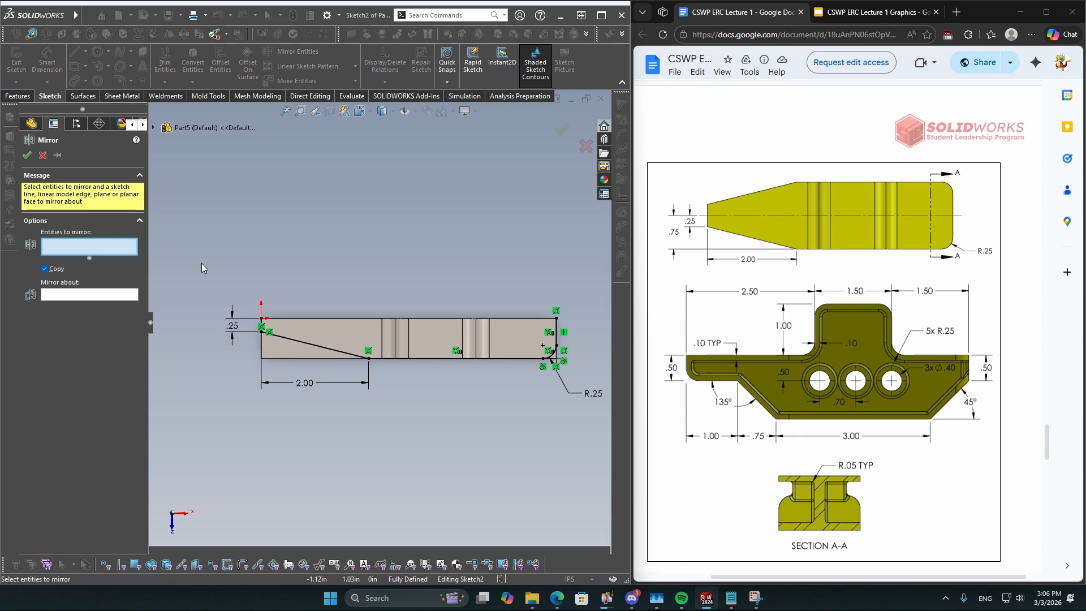
mouse_move(193, 228)
left_mouse_down()
mouse_move(327, 330)
mouse_move(629, 420)
left_mouse_up()
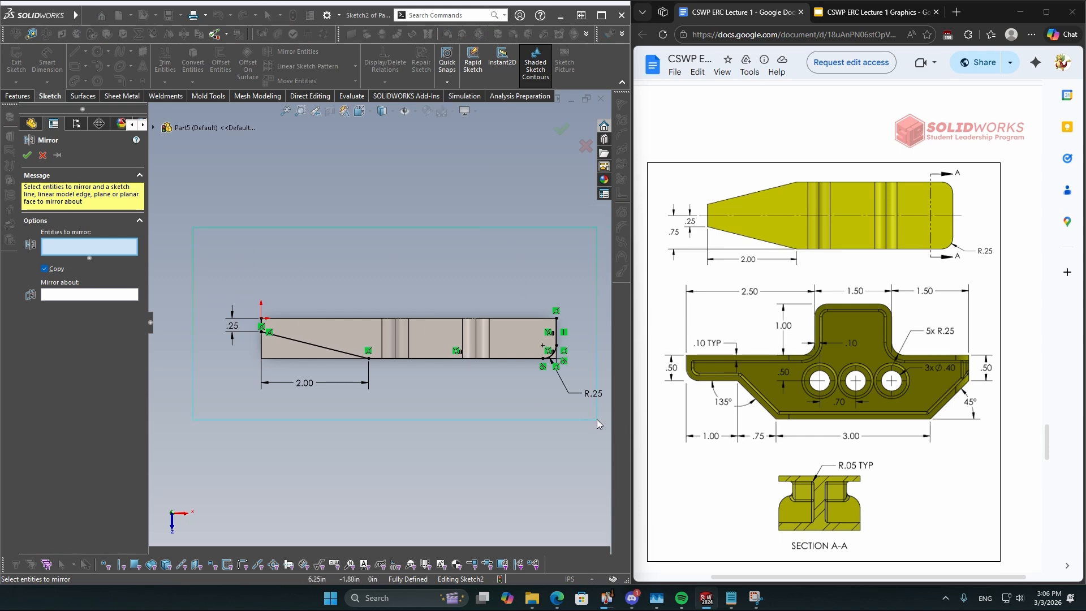
left_click_drag(596, 419, 596, 419)
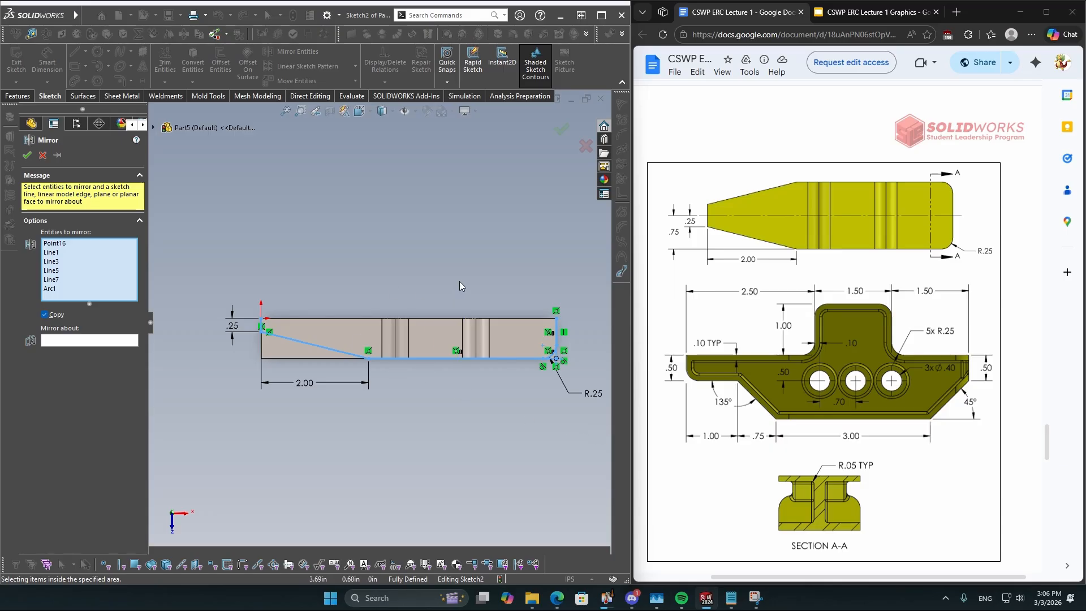
left_click(125, 342)
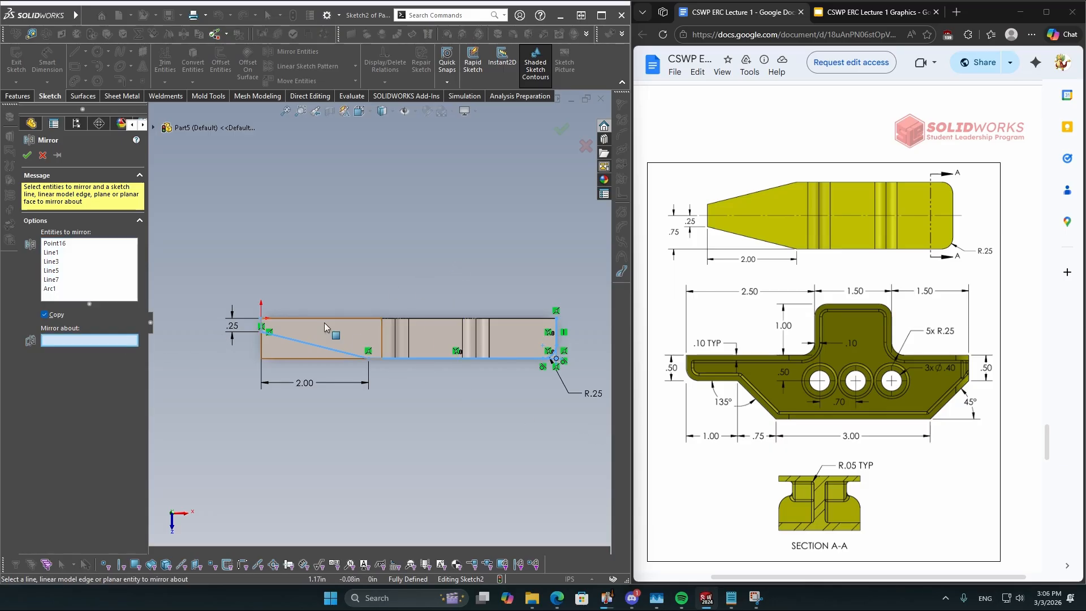
left_click(439, 320)
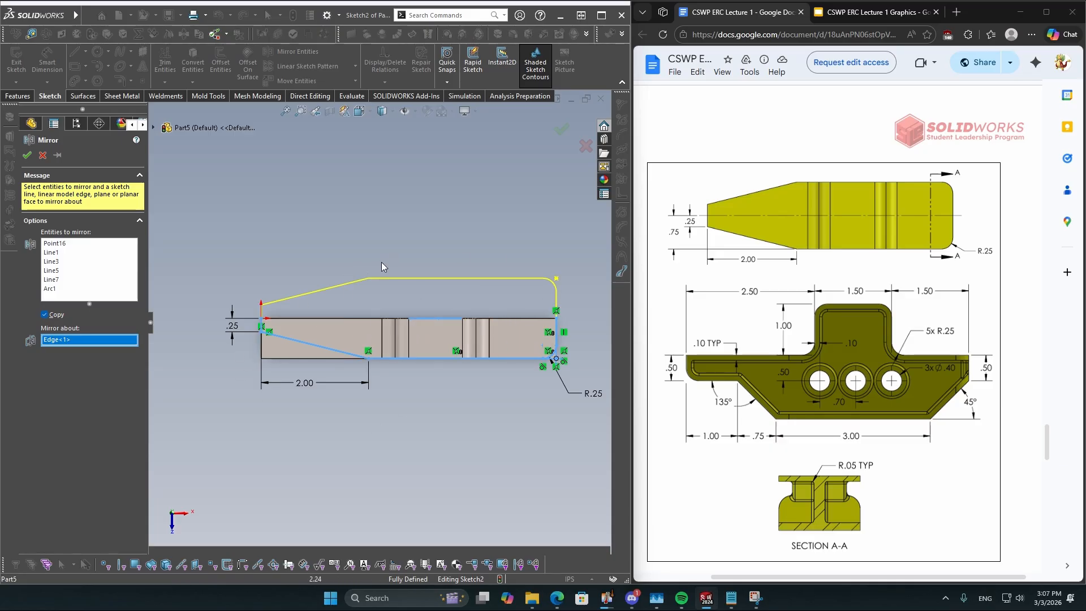
scroll(295, 327, "down", 1)
scroll(480, 307, "up", 1)
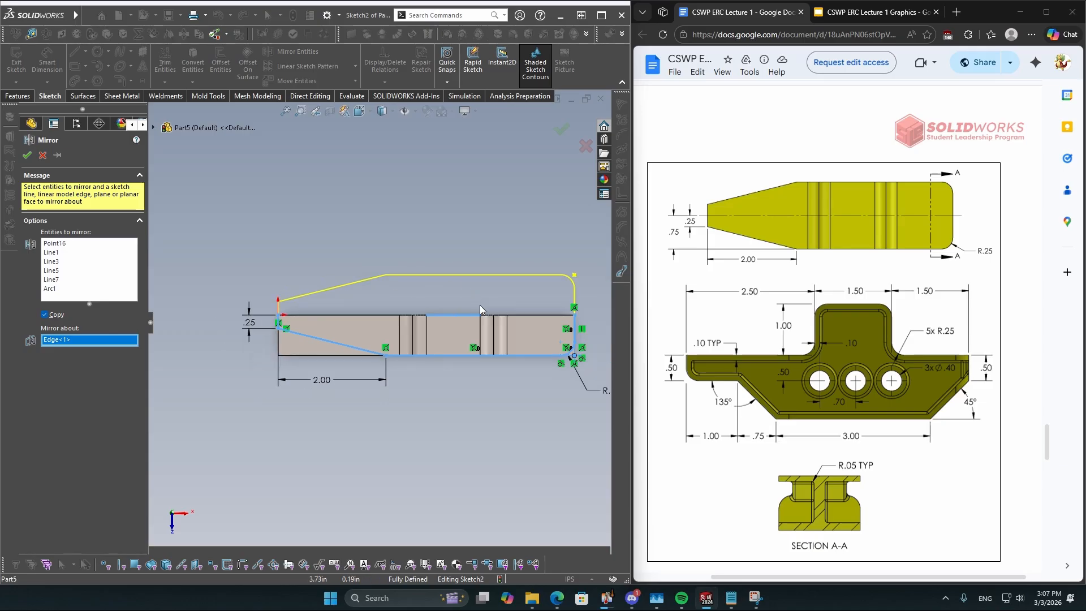
left_click(561, 129)
Extrude the mirrored top outline Through All, reversed down over the side-profile body, with Merge result turned off
scroll(436, 298, "up", 2)
scroll(432, 309, "down", 2)
scroll(411, 387, "up", 1)
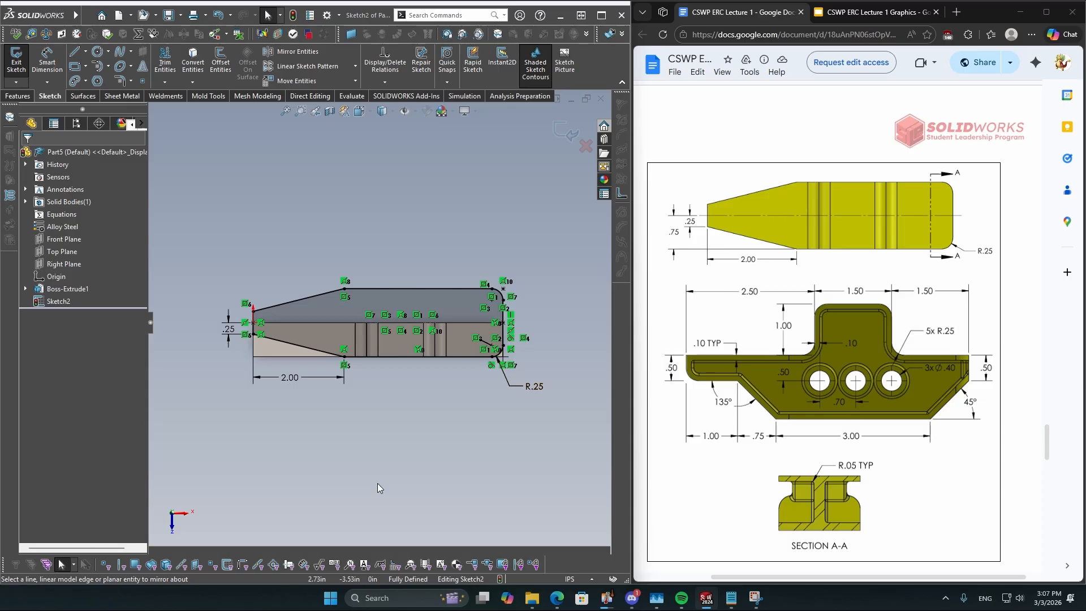
left_click(19, 96)
left_click(21, 60)
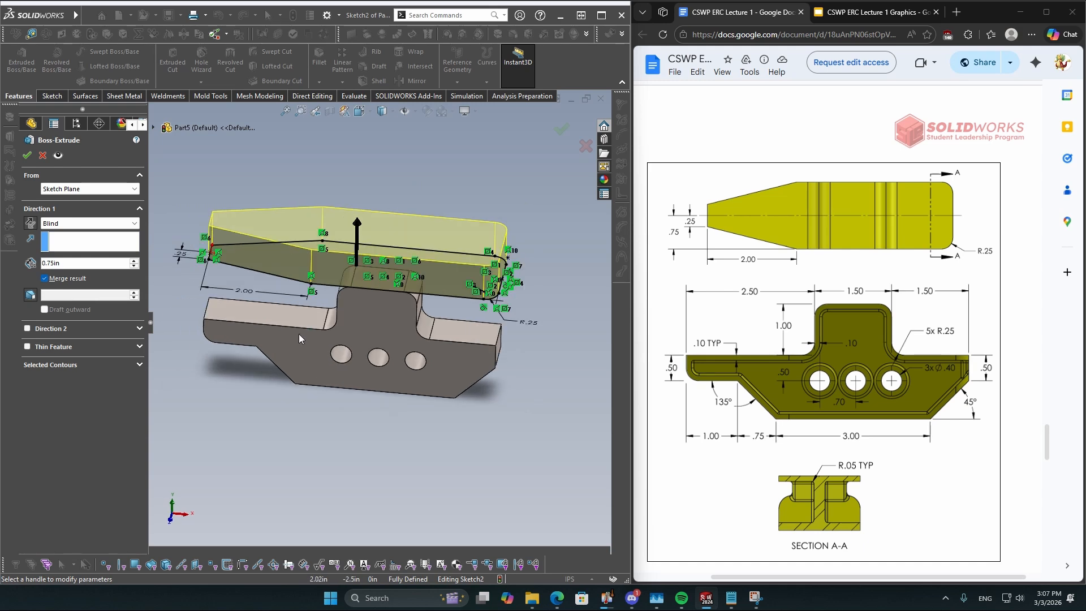
left_click(78, 224)
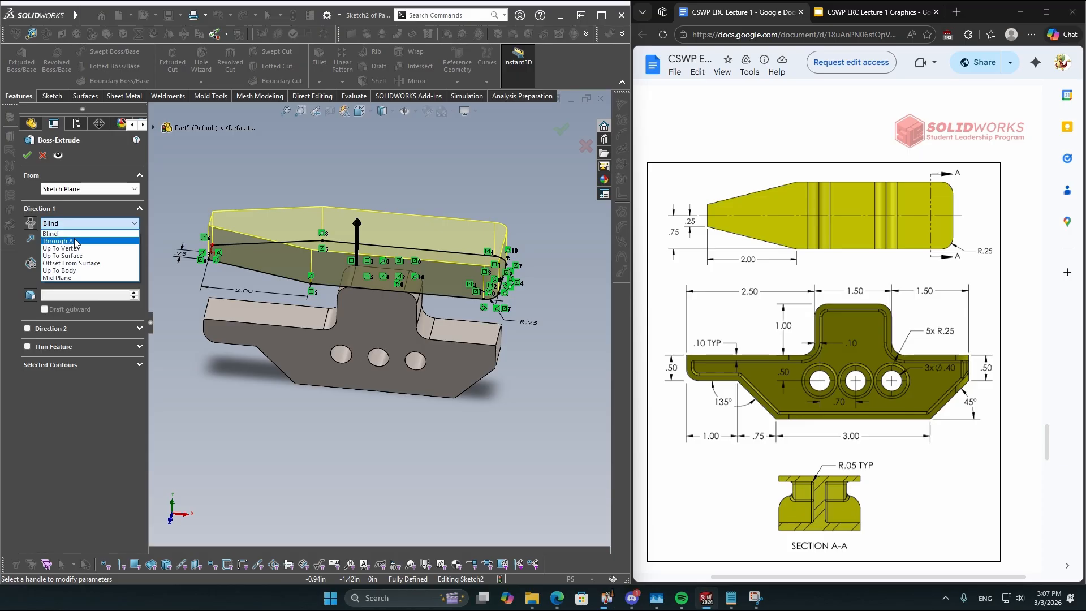
left_click(75, 241)
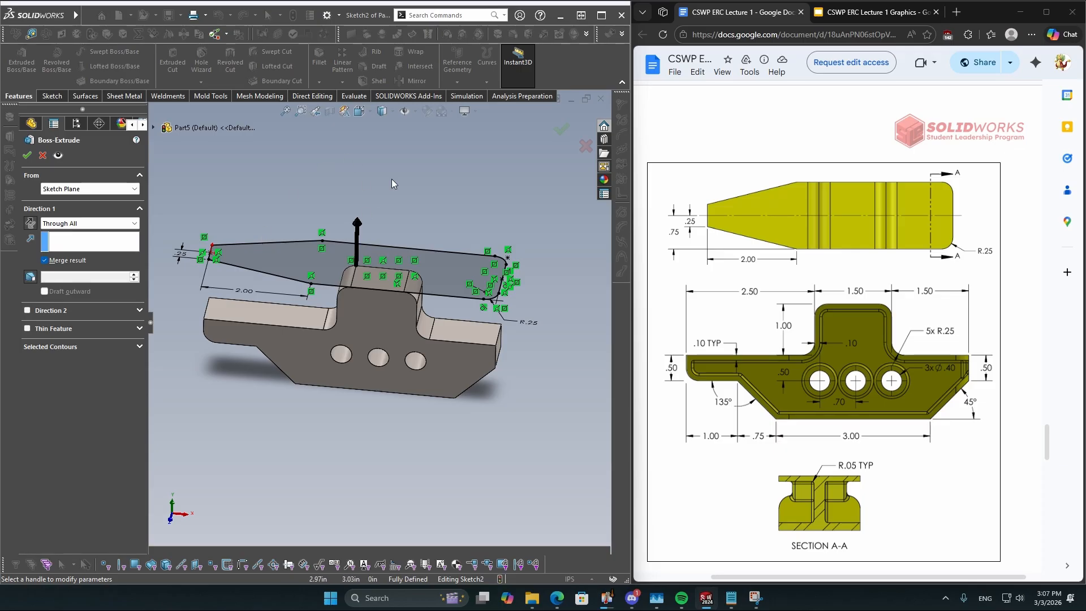
left_click(31, 222)
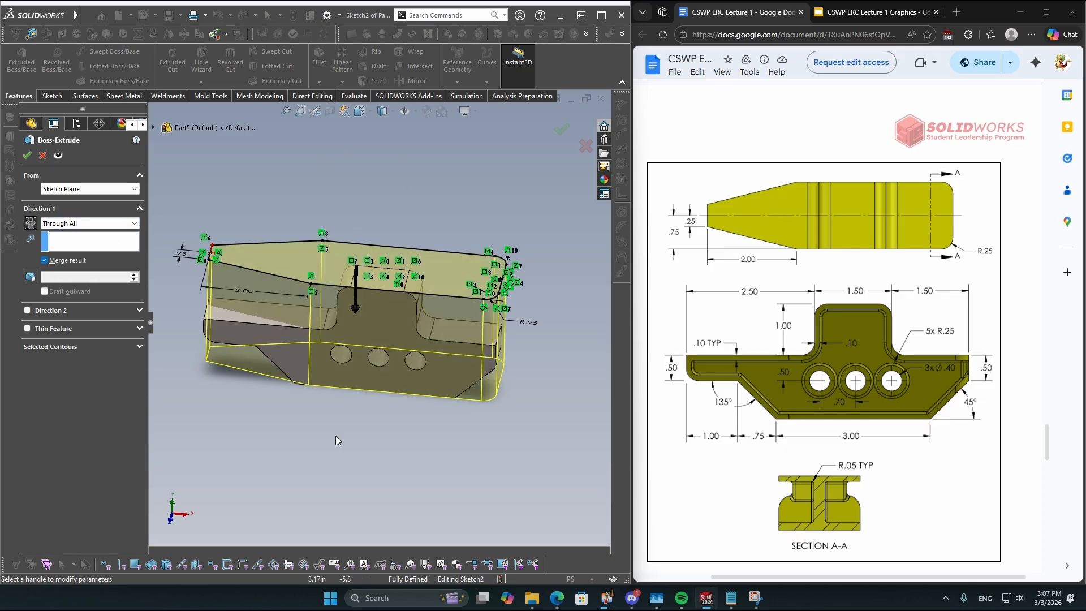
mouse_move(334, 439)
middle_mouse_down()
mouse_move(321, 391)
mouse_move(340, 467)
middle_mouse_up()
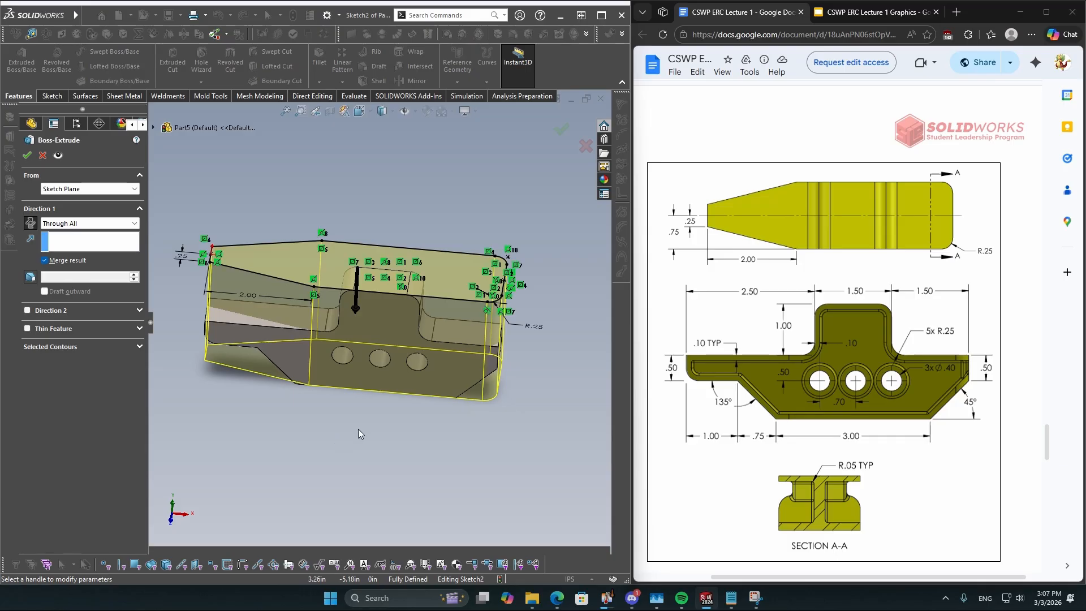
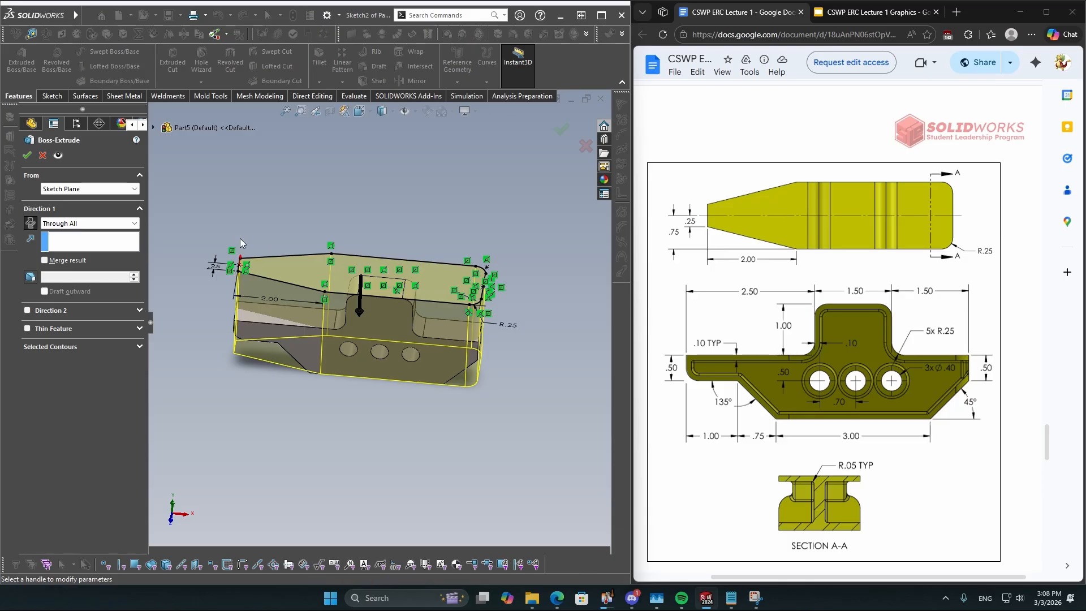
left_click(27, 154)
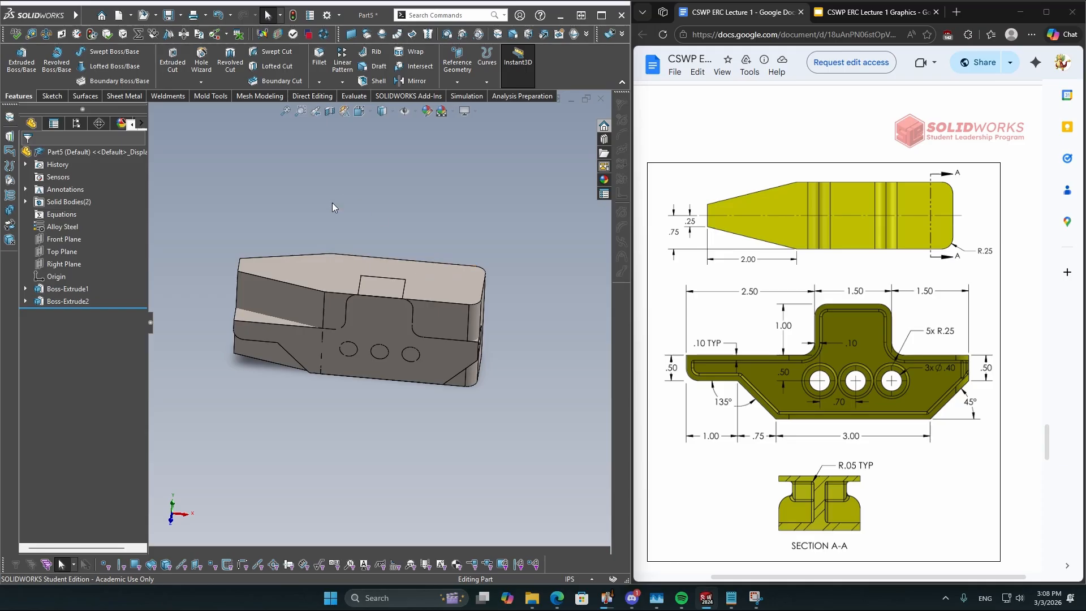
left_click(377, 362)
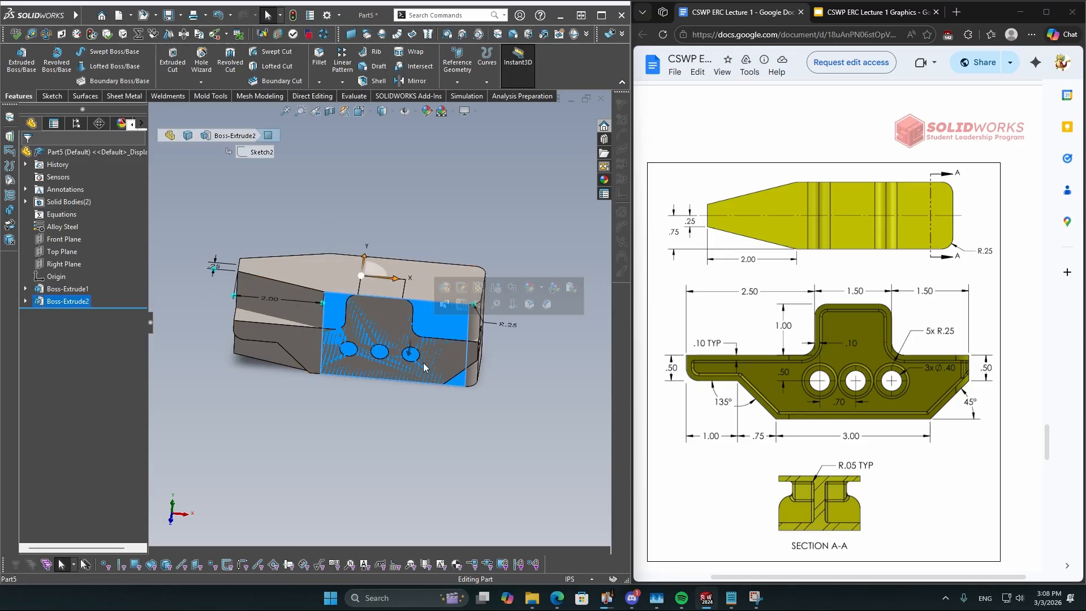
left_click(368, 442)
left_click(264, 324)
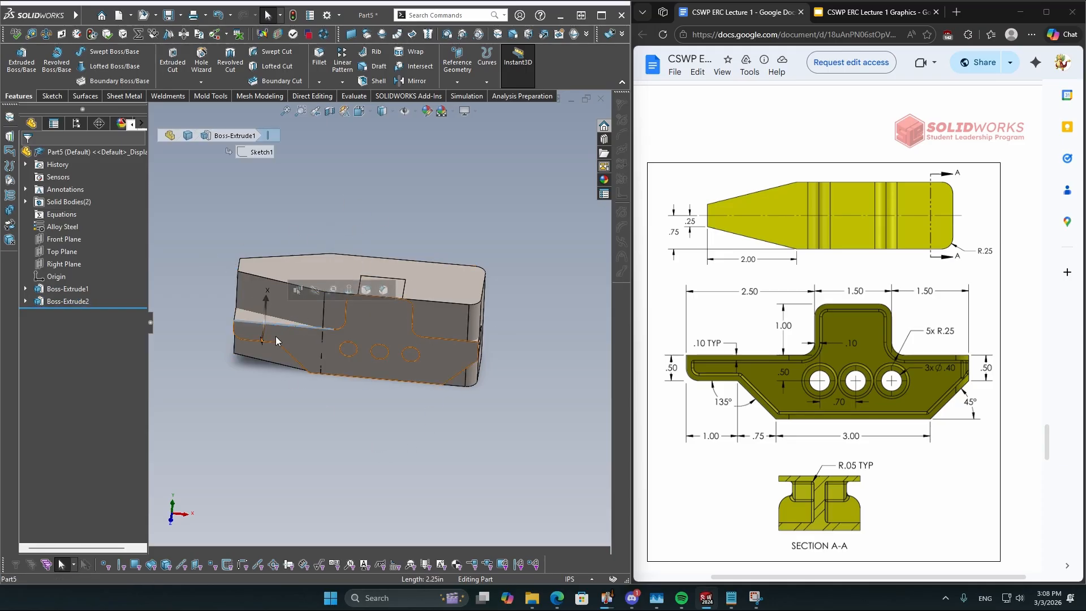
Examine the two separate solid bodies, highlighting the side-profile and top-profile bodies one after the other, and view the part in isometric
left_click(277, 339)
left_click(281, 413)
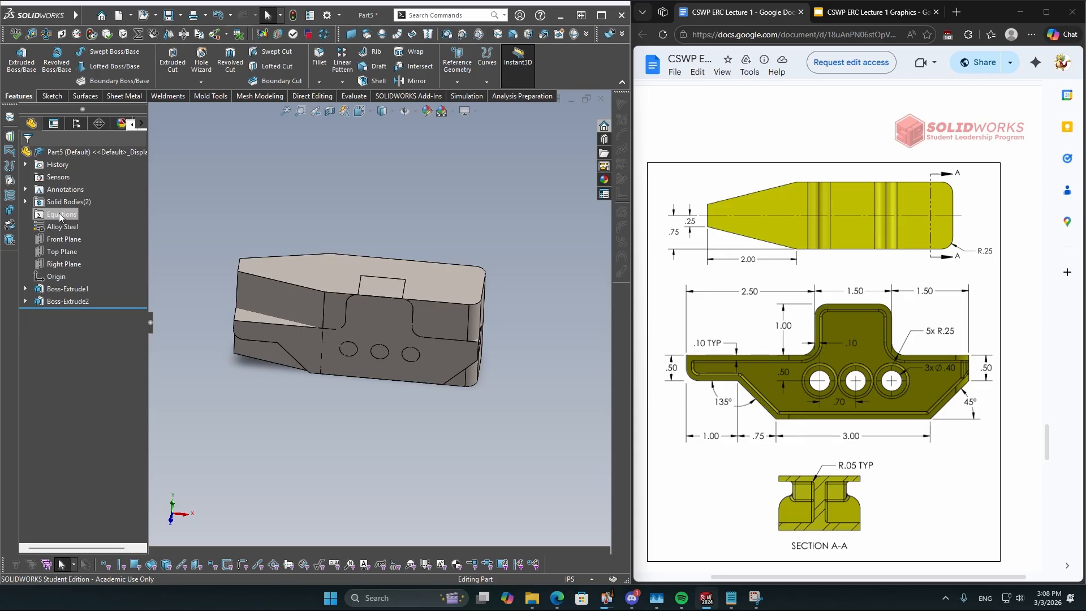
left_click(25, 202)
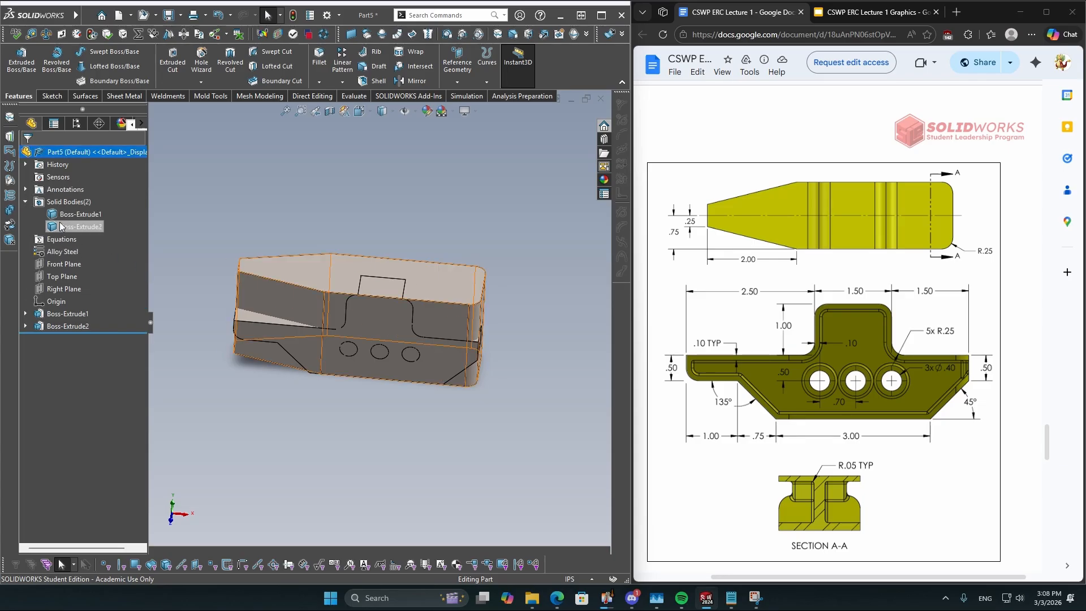
left_click(79, 213)
left_click(61, 226, "shift")
left_click(60, 224)
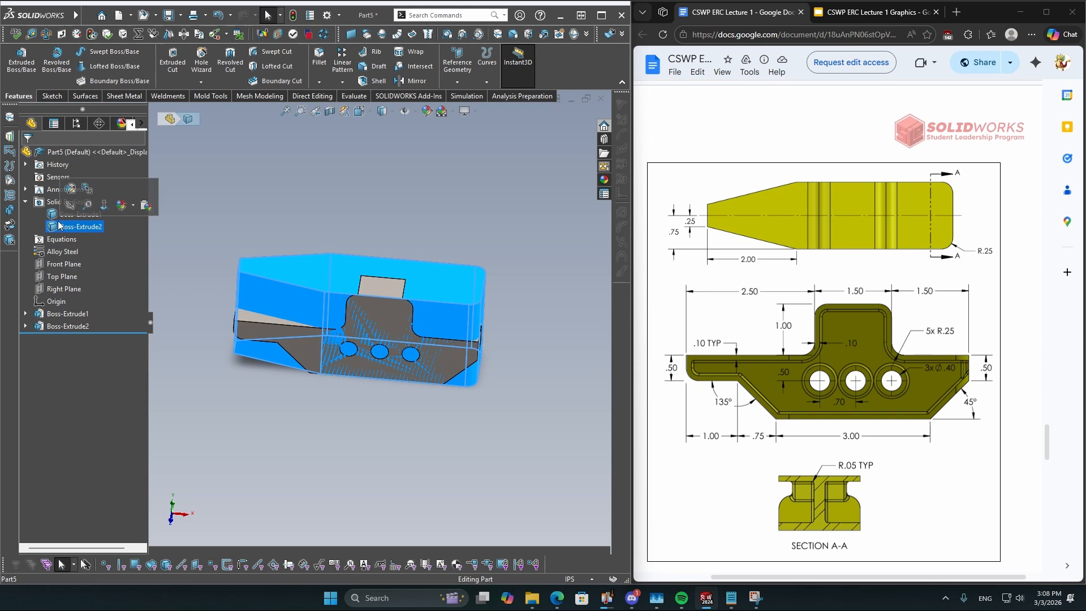
left_click(54, 215)
left_click(53, 225)
left_click(52, 217)
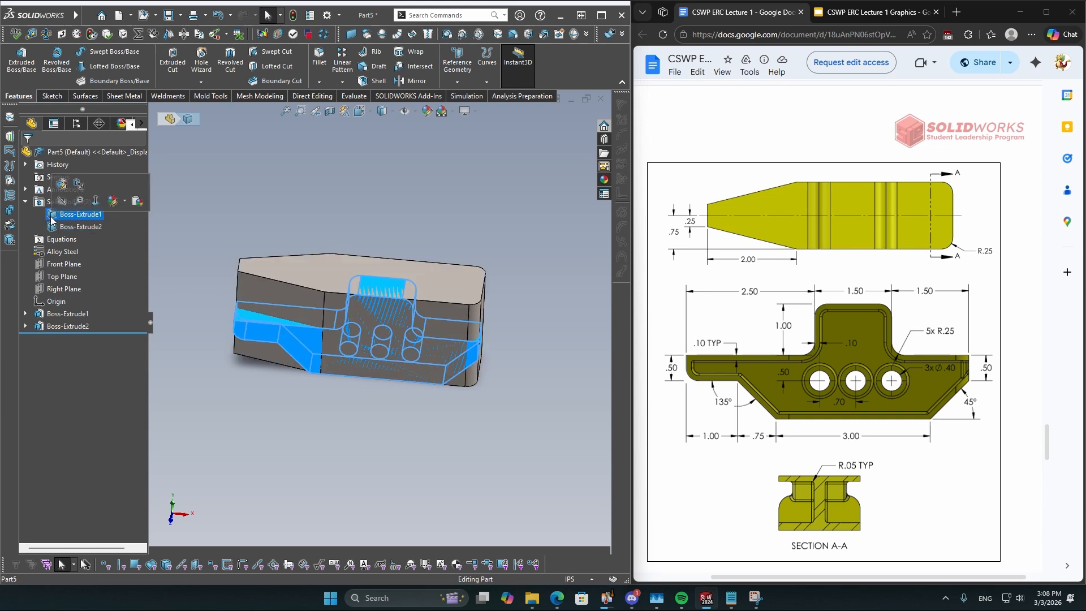
left_click(57, 226)
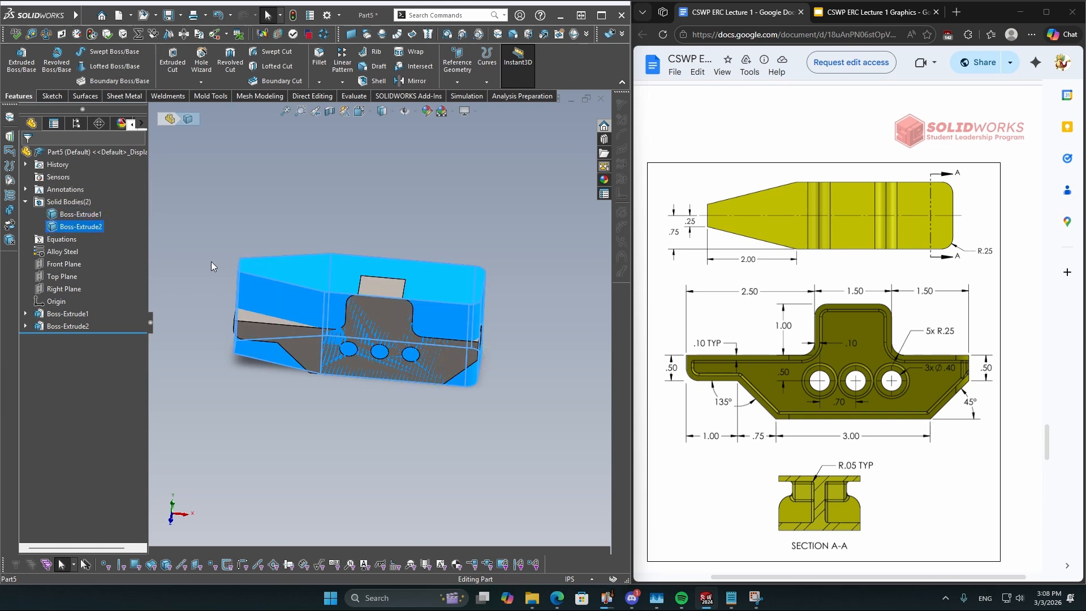
left_click(274, 210)
middle_click_drag(290, 237, 312, 412)
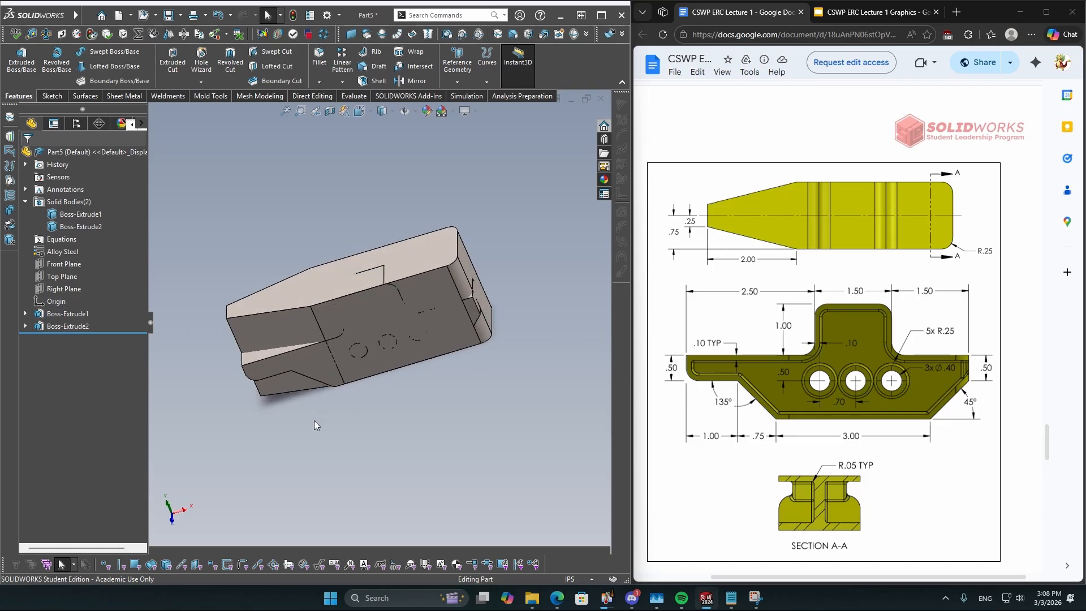
key("ctrl+7")
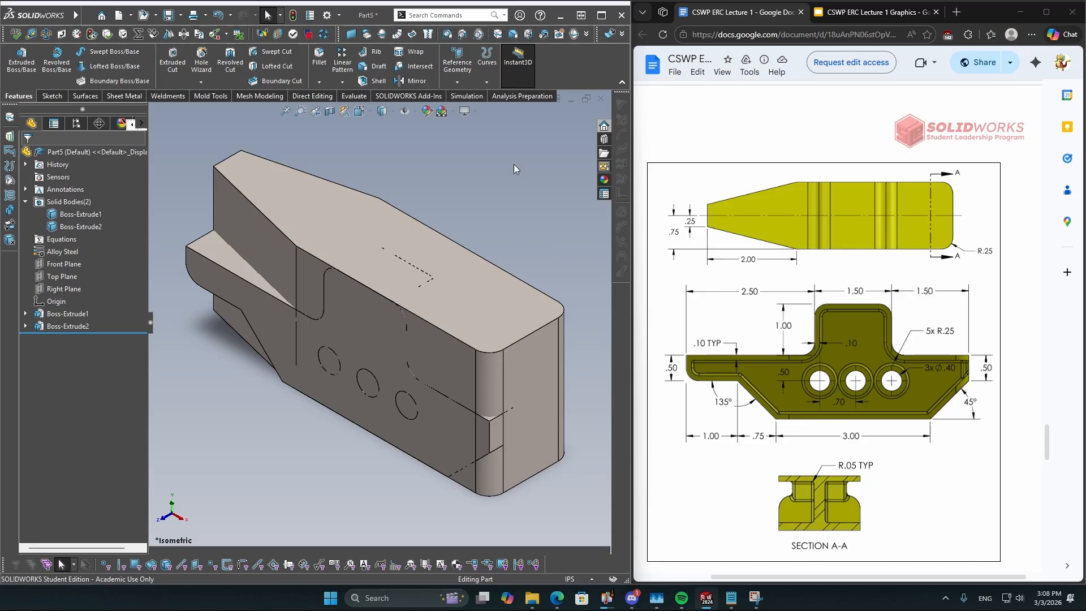
right_click(559, 56)
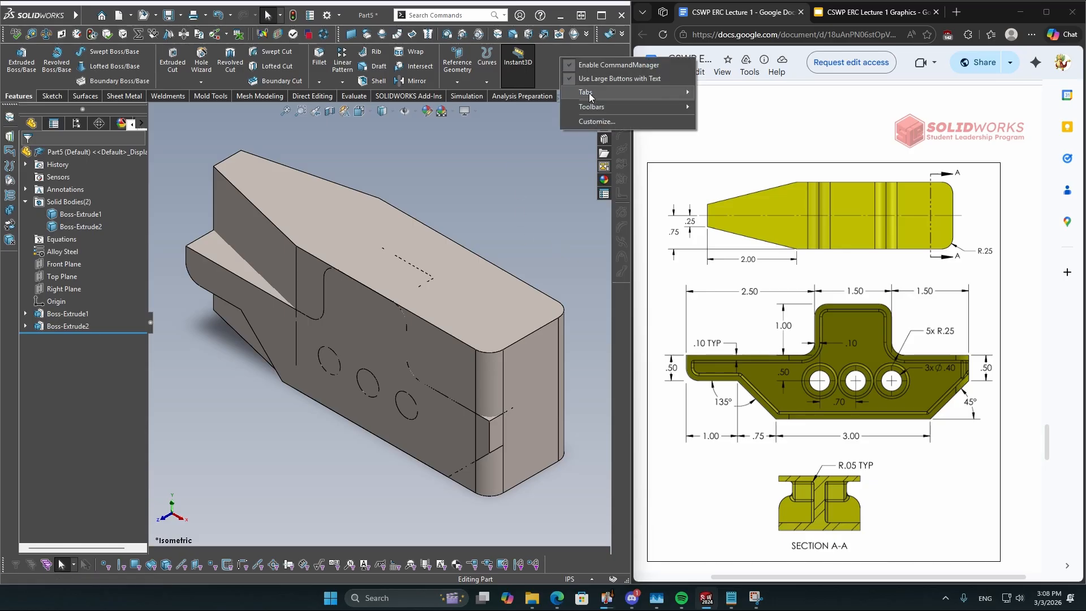
mouse_move(590, 99)
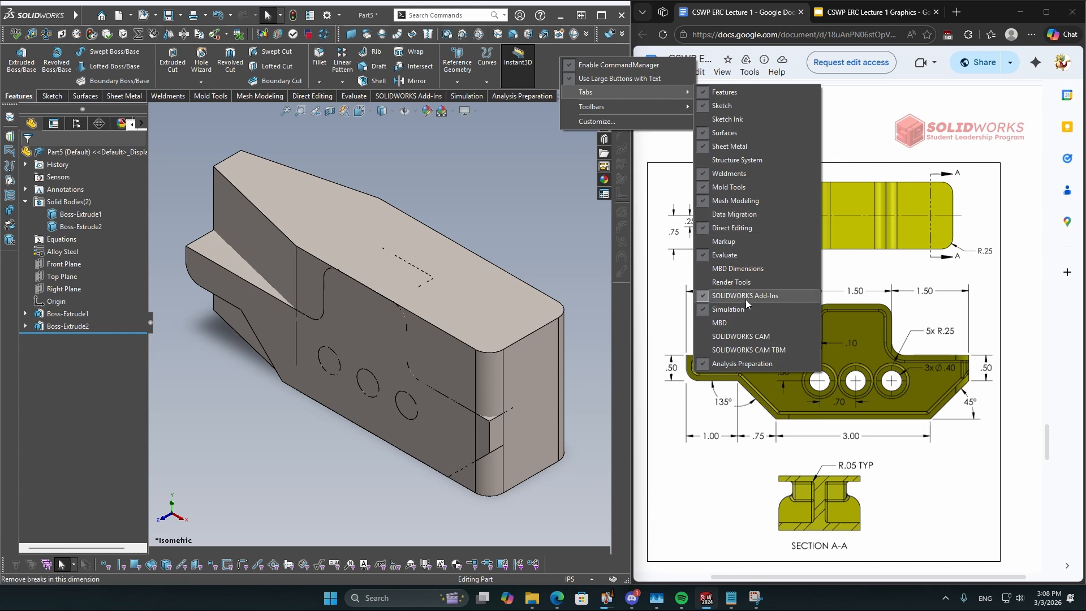
left_click(744, 227)
left_click(744, 226)
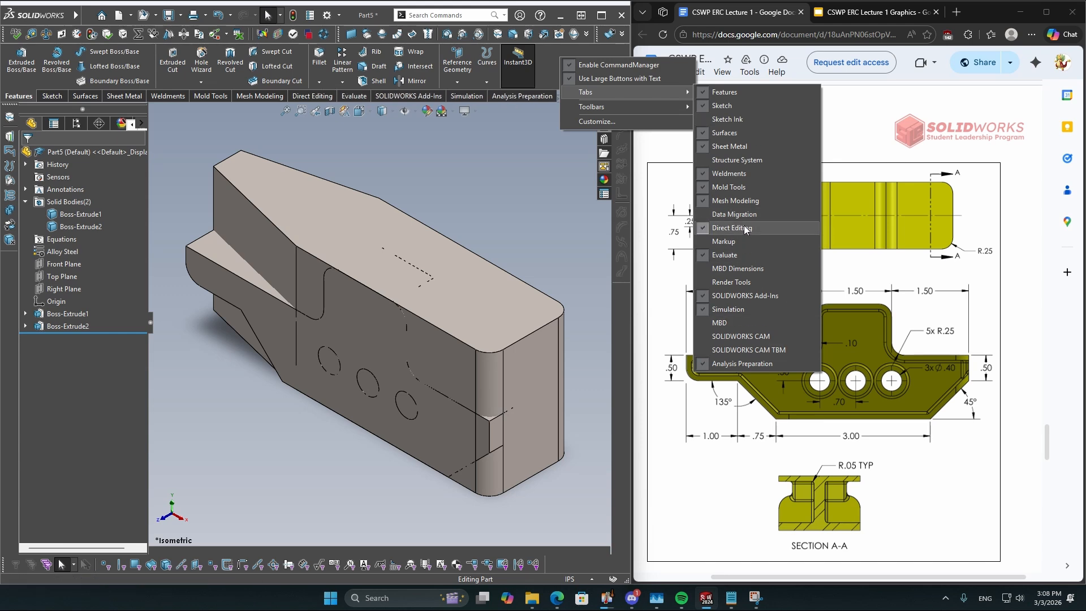
left_click(521, 208)
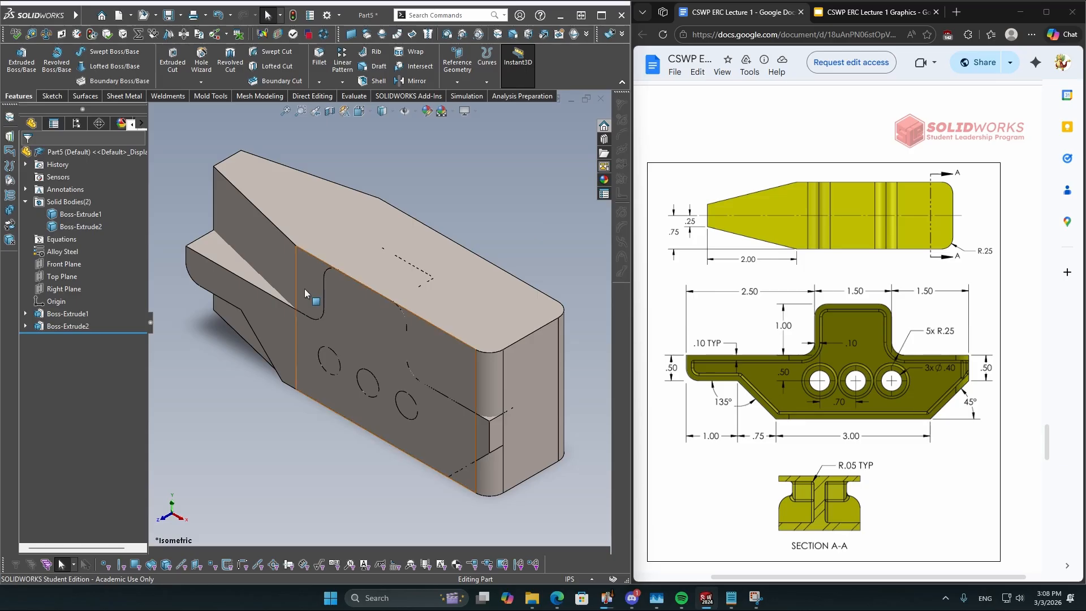
Start a Combine feature with the operation type Add
left_click(308, 98)
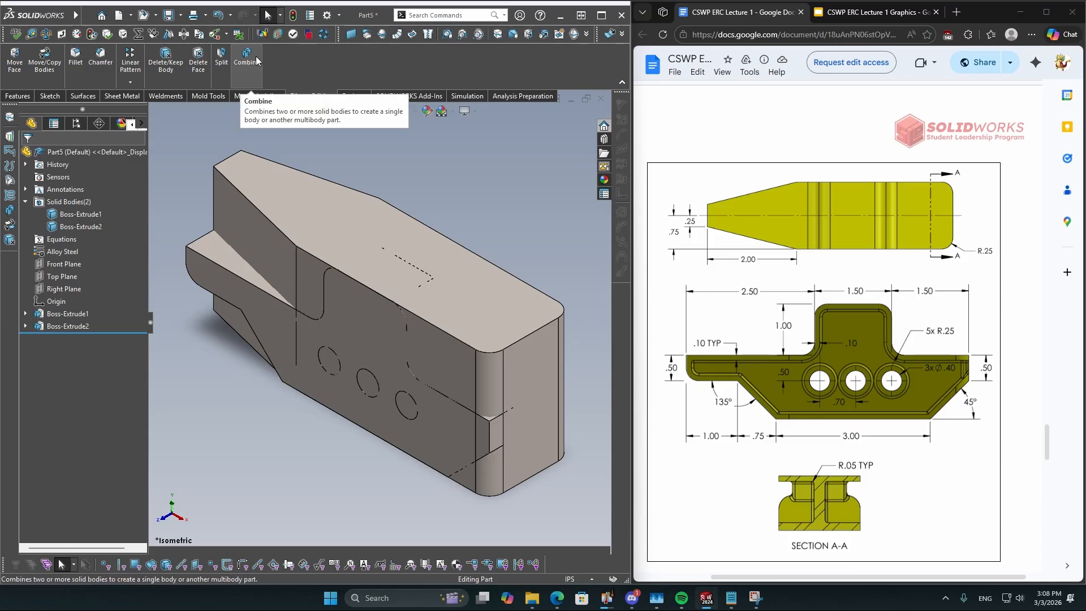
left_click(244, 83)
key("z")
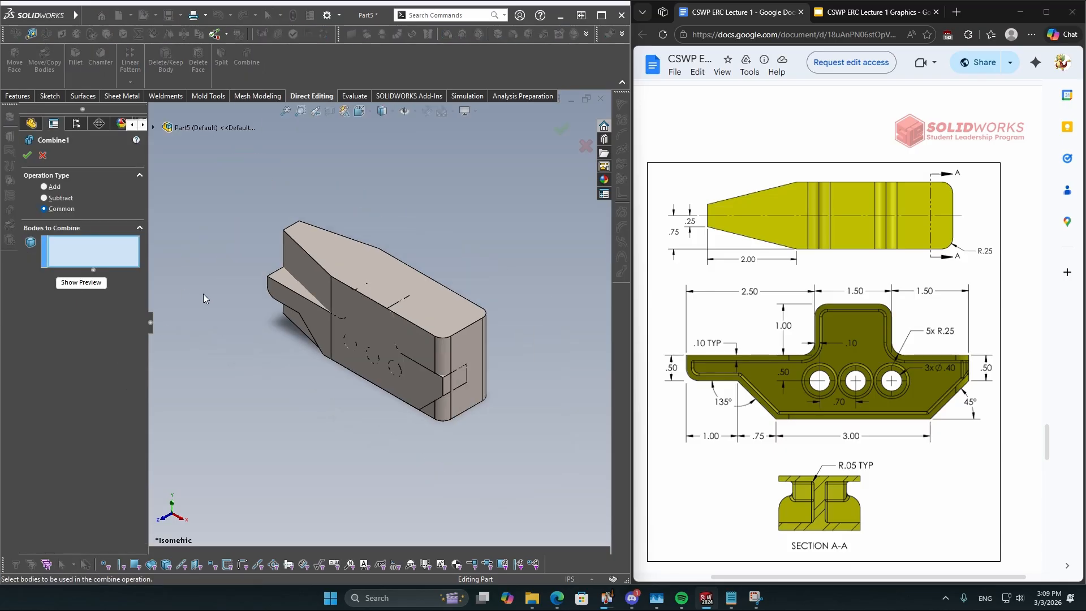
left_click(59, 198)
left_click(55, 209)
left_click(51, 187)
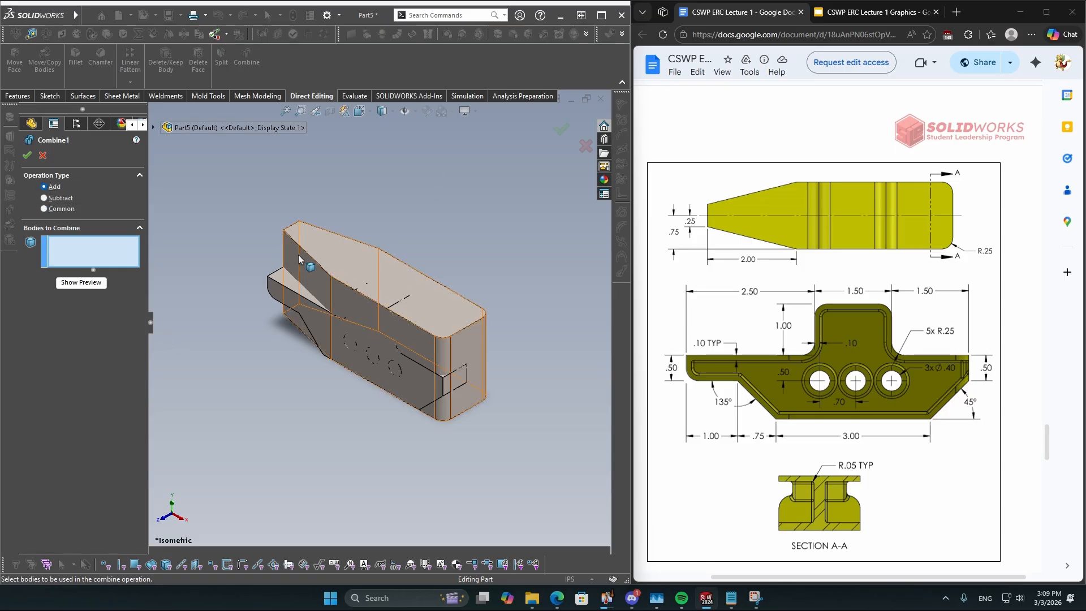
Add the top-profile and side-profile bodies together into one solid body and inspect the result
middle_click_drag(394, 229, 384, 251)
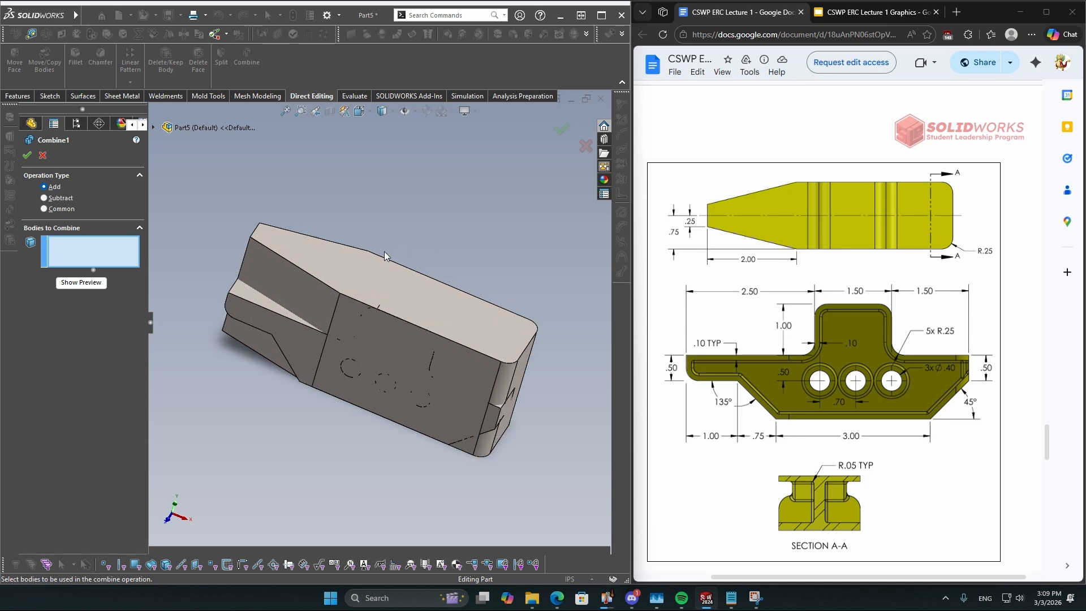
scroll(385, 251, "down", 3)
left_click(306, 286)
left_click(209, 364)
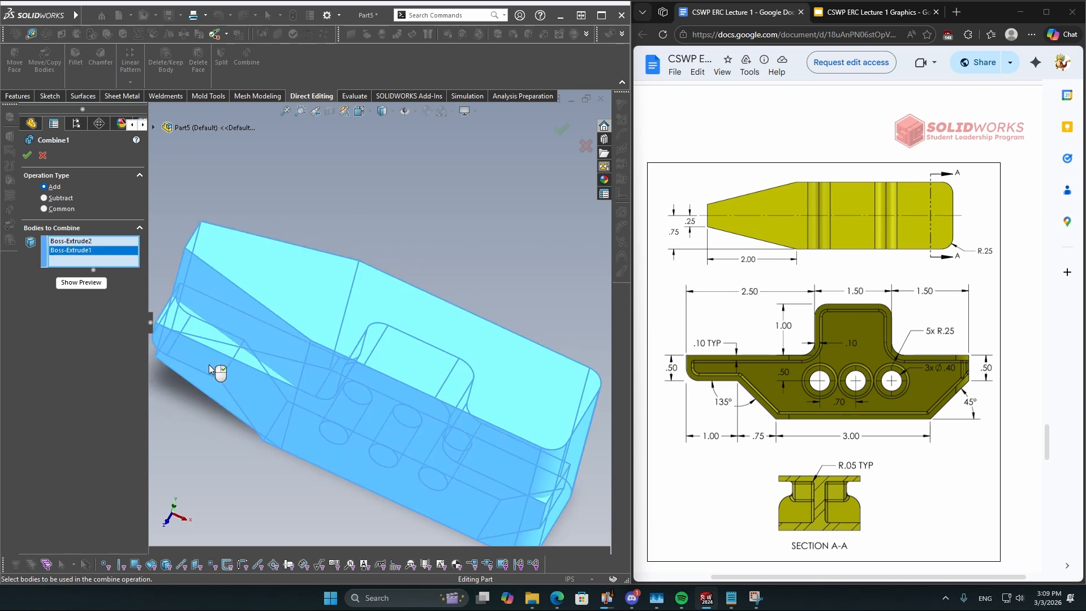
middle_click_drag(209, 362, 243, 266)
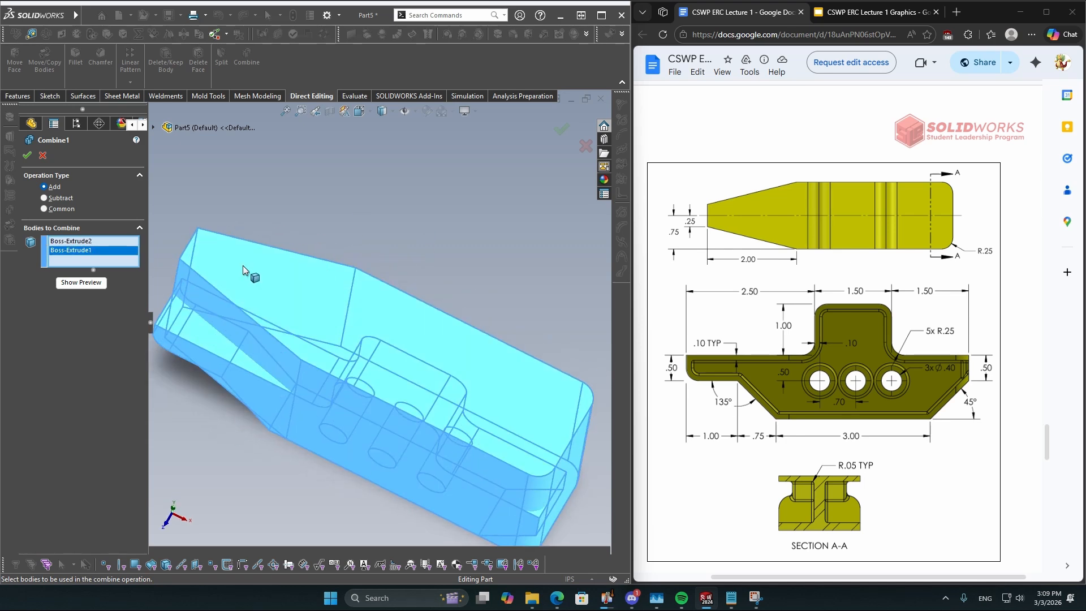
left_click(28, 156)
middle_click_drag(332, 366, 484, 383)
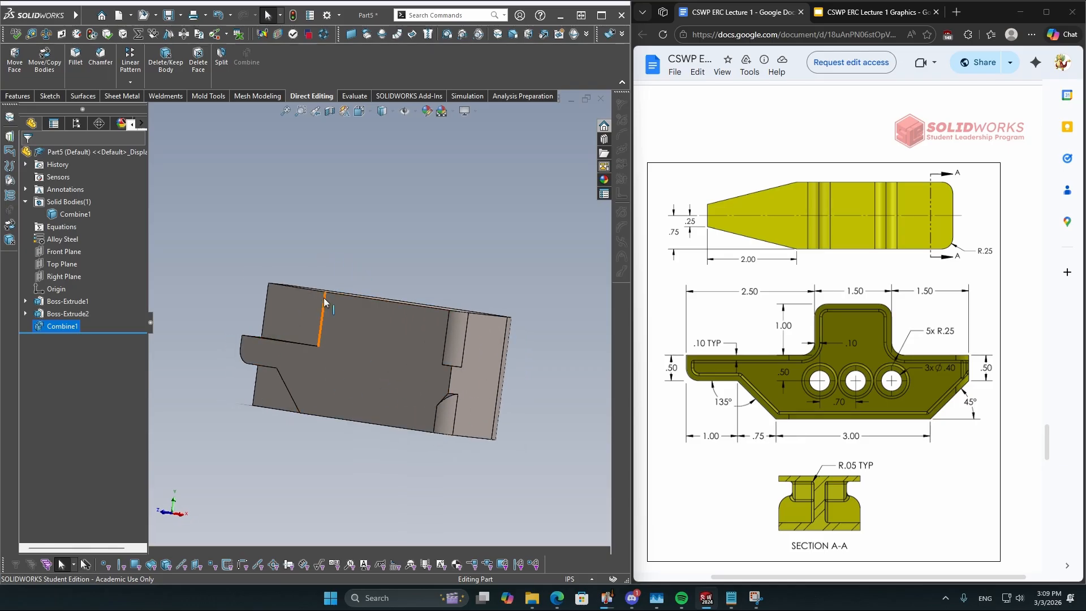
middle_click_drag(324, 298, 424, 375)
left_click(80, 215)
left_click(266, 235)
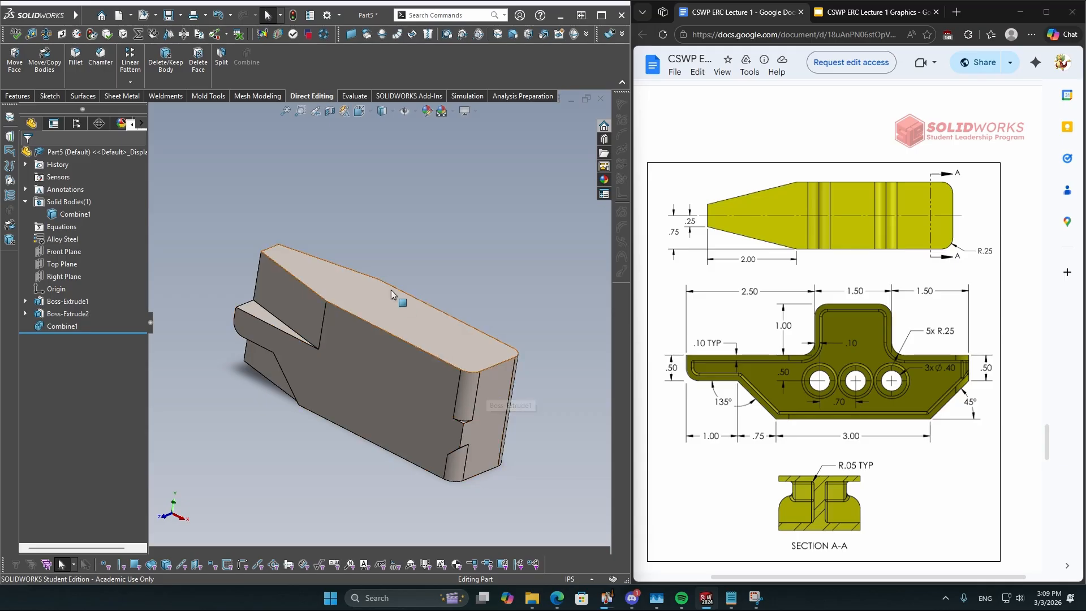
middle_click_drag(391, 290, 421, 265)
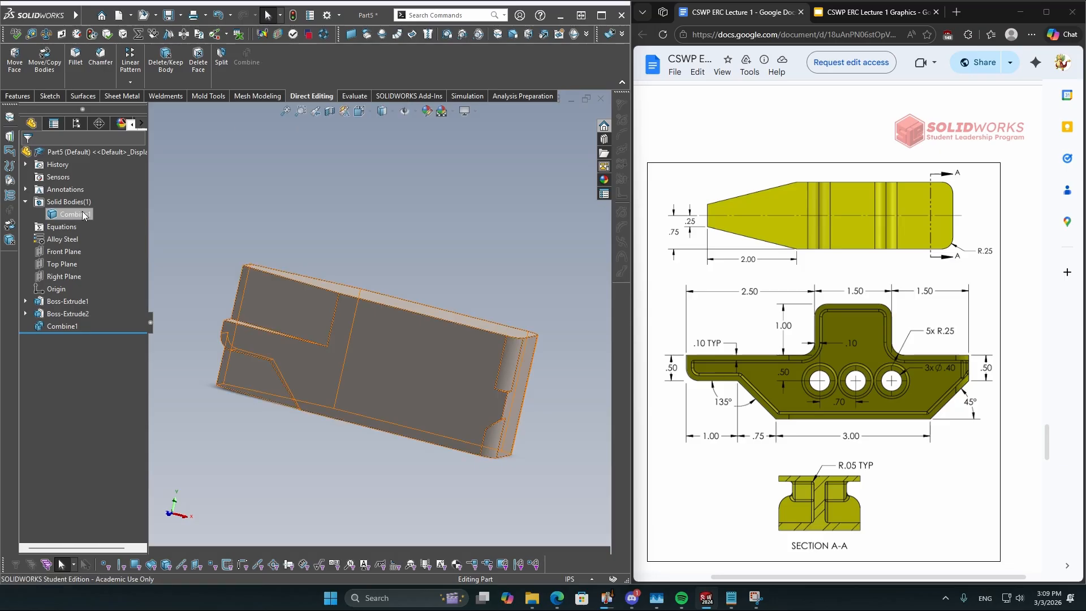
middle_click_drag(284, 182, 287, 213)
Reopen the Combine feature, clear its selected bodies and switch the operation type to Subtract
right_click(48, 332)
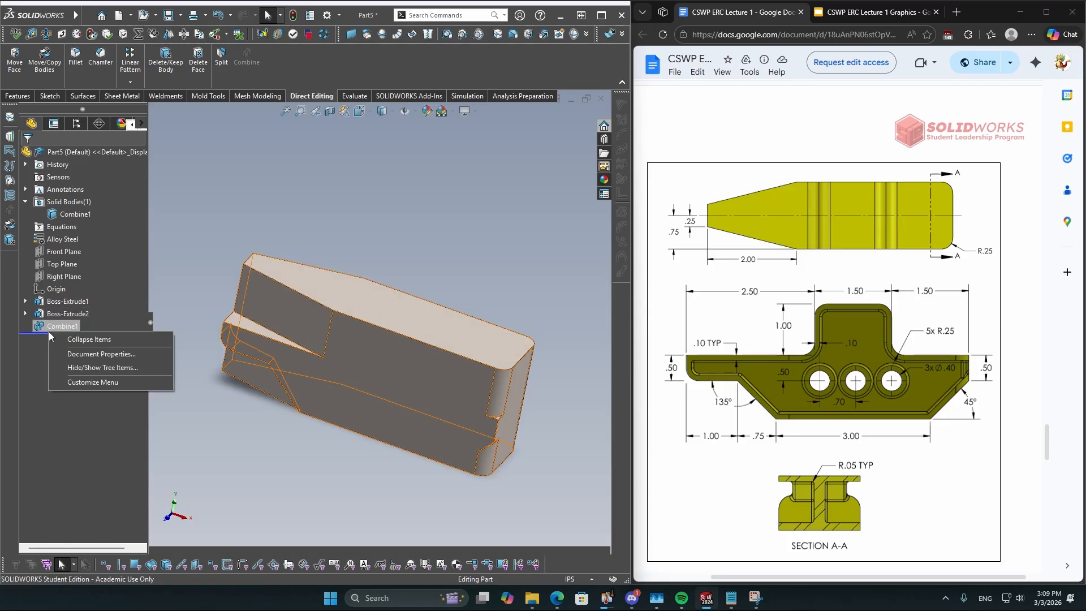
left_click(57, 328)
right_click(56, 328)
left_click(68, 295)
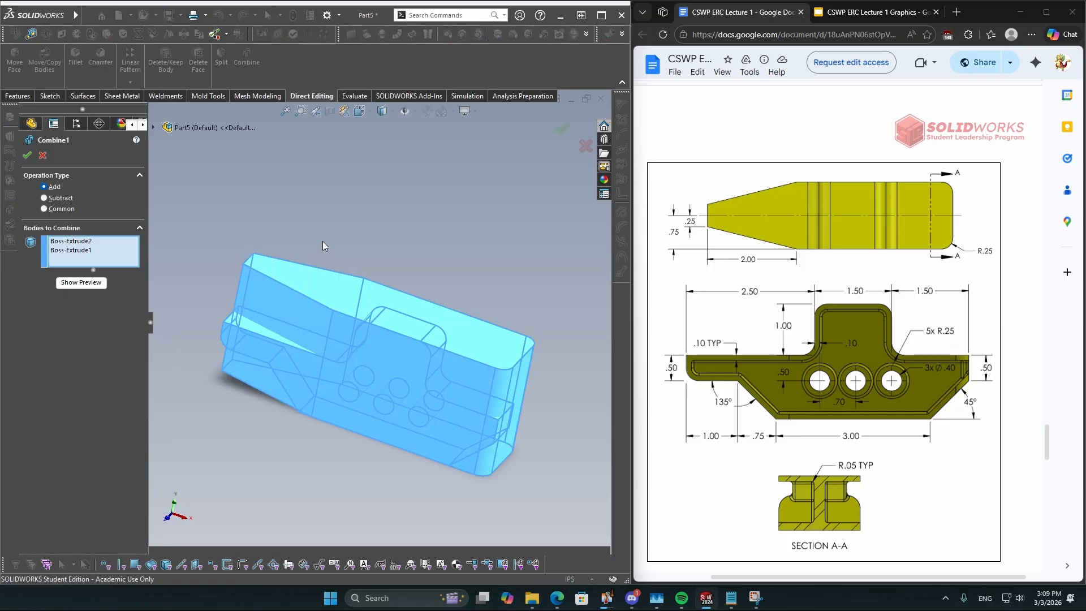
right_click(104, 243)
left_click(111, 261)
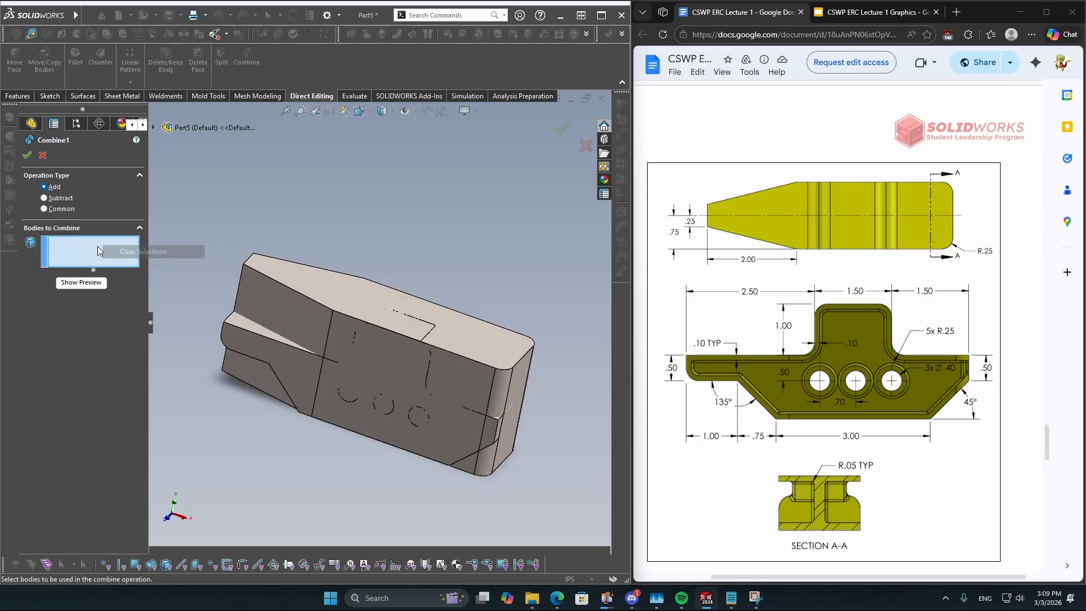
left_click(59, 198)
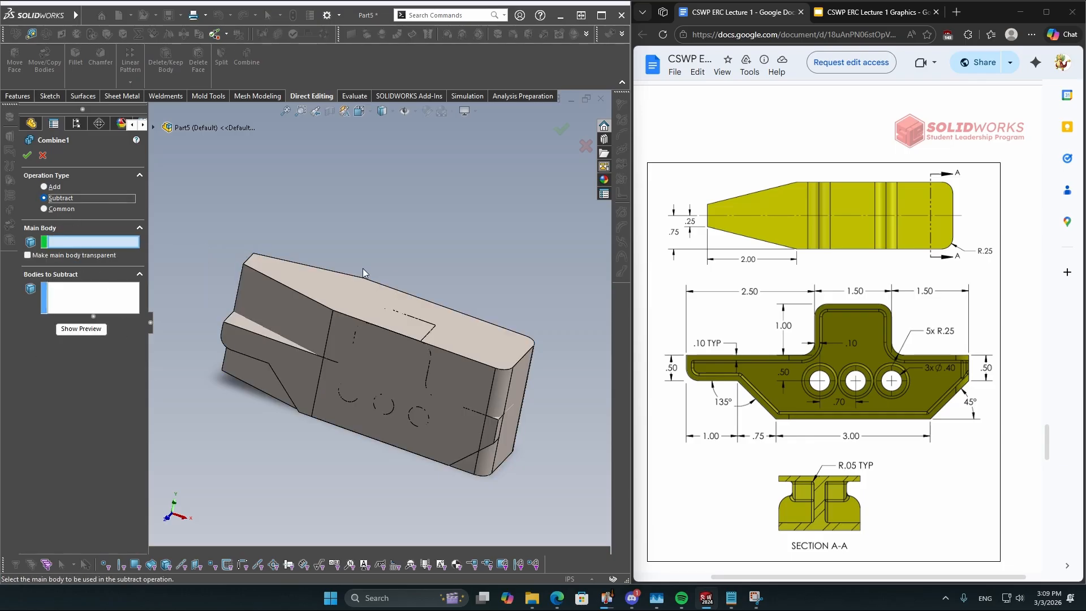
Subtract the side-profile body from the top-profile body as main body and inspect the resulting shape
mouse_move(411, 218)
middle_mouse_down()
mouse_move(368, 283)
mouse_move(395, 189)
mouse_move(401, 260)
mouse_move(416, 211)
middle_mouse_up()
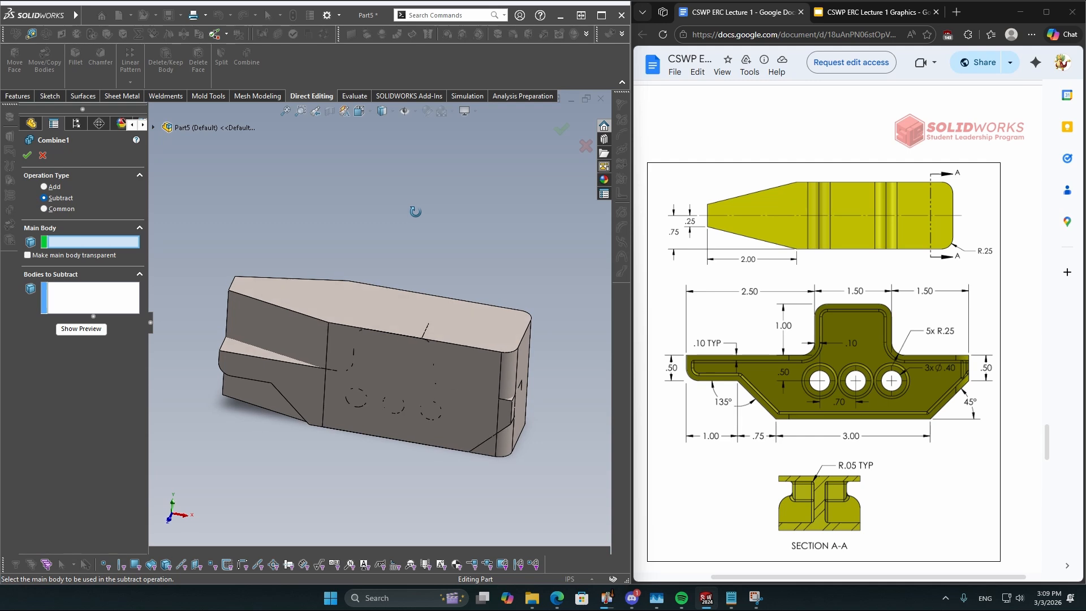
middle_click_drag(243, 307, 284, 284)
left_click(287, 311)
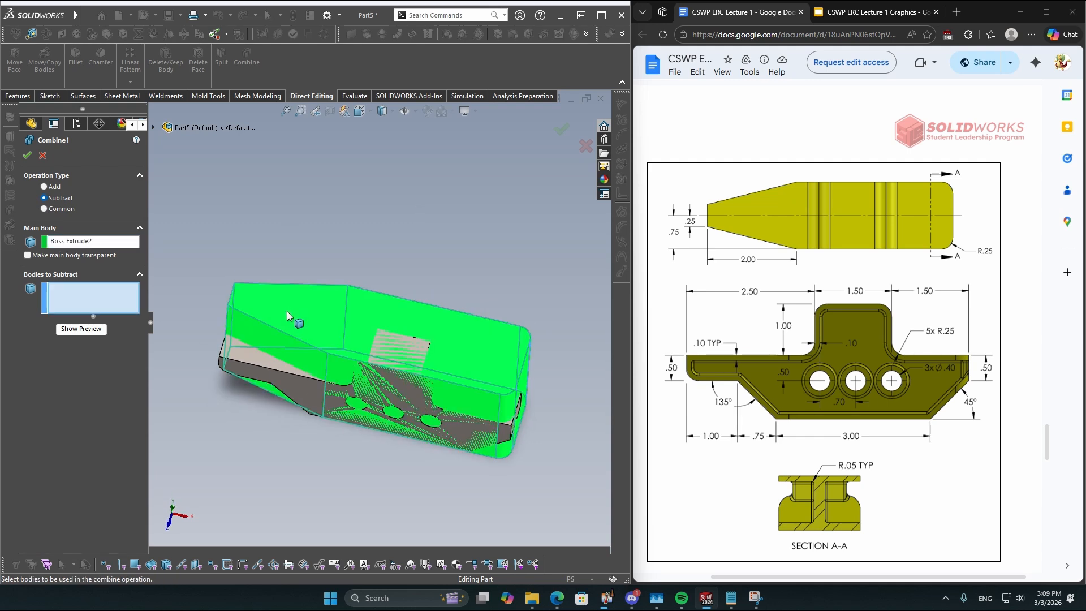
middle_click_drag(375, 290, 369, 214)
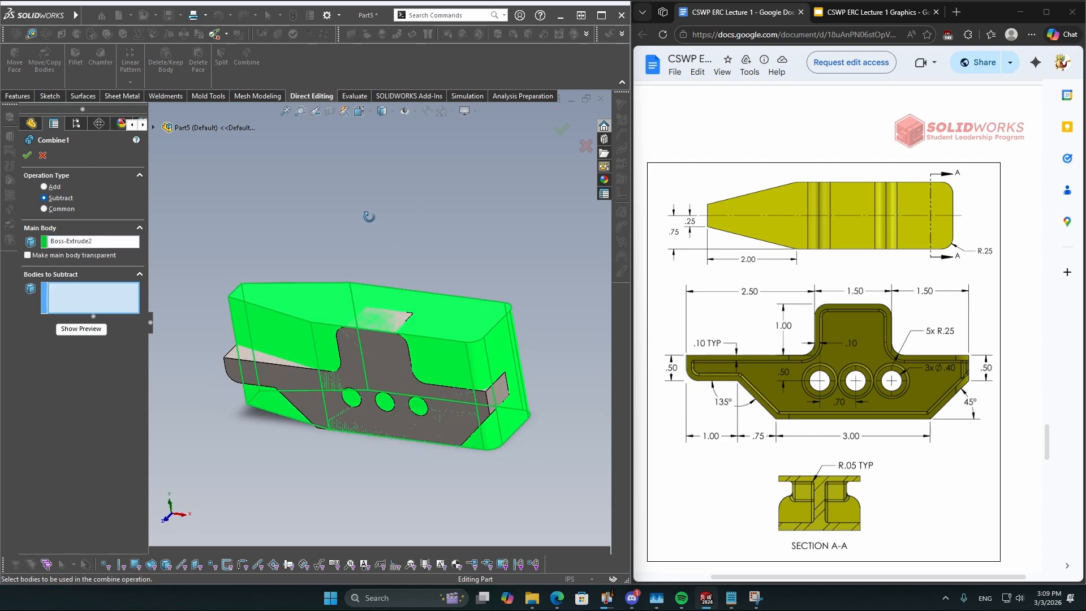
left_click(259, 369)
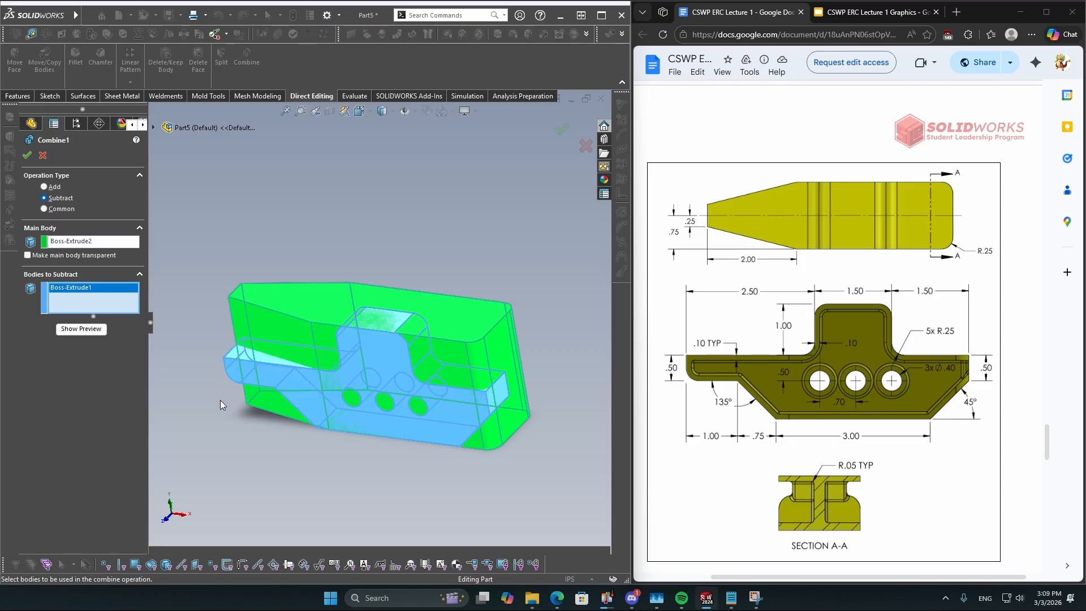
middle_click_drag(220, 399, 233, 470)
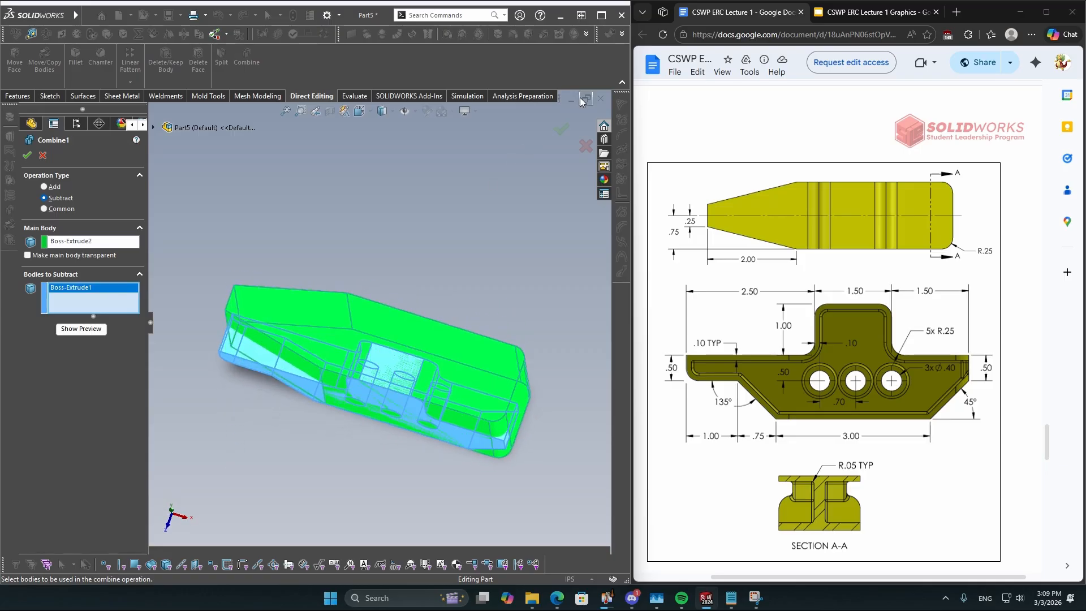
left_click(560, 127)
middle_click_drag(276, 441, 304, 358)
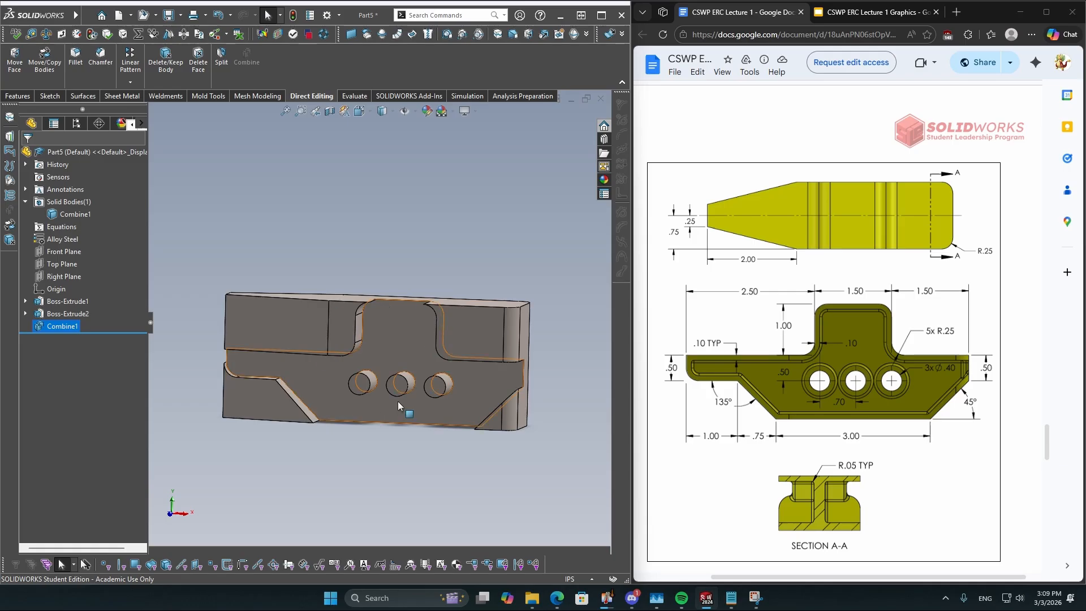
scroll(430, 215, "down", 1)
mouse_move(429, 212)
middle_mouse_down()
mouse_move(405, 247)
mouse_move(427, 214)
middle_mouse_up()
scroll(418, 232, "up", 2)
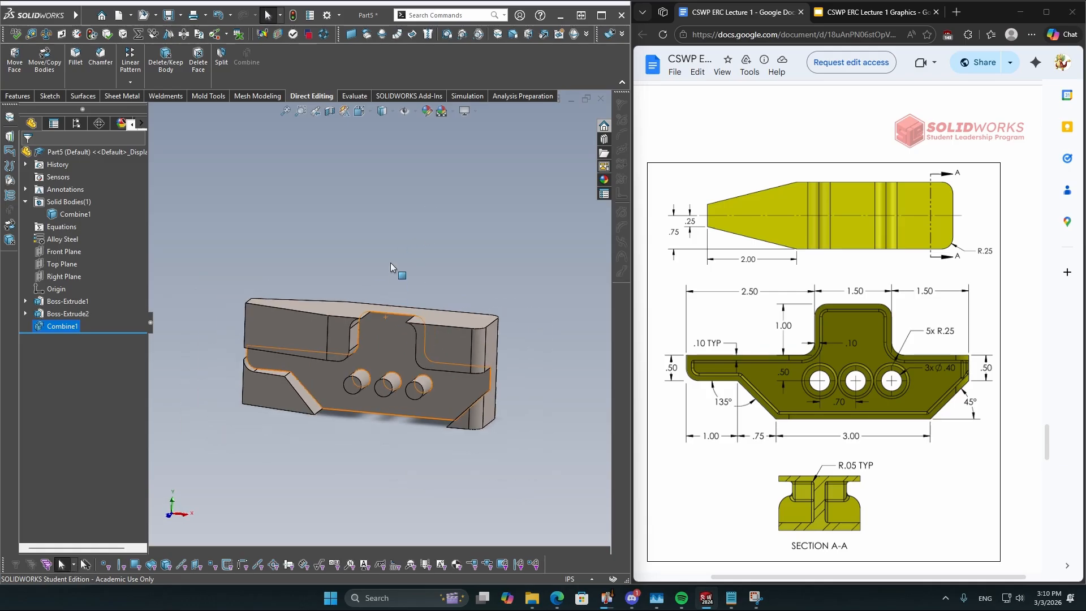
middle_click_drag(397, 270, 387, 292)
Reopen the Combine feature, switch the operation type to Common and add the top-profile body to the bodies to combine
right_click(72, 326)
left_click(62, 327)
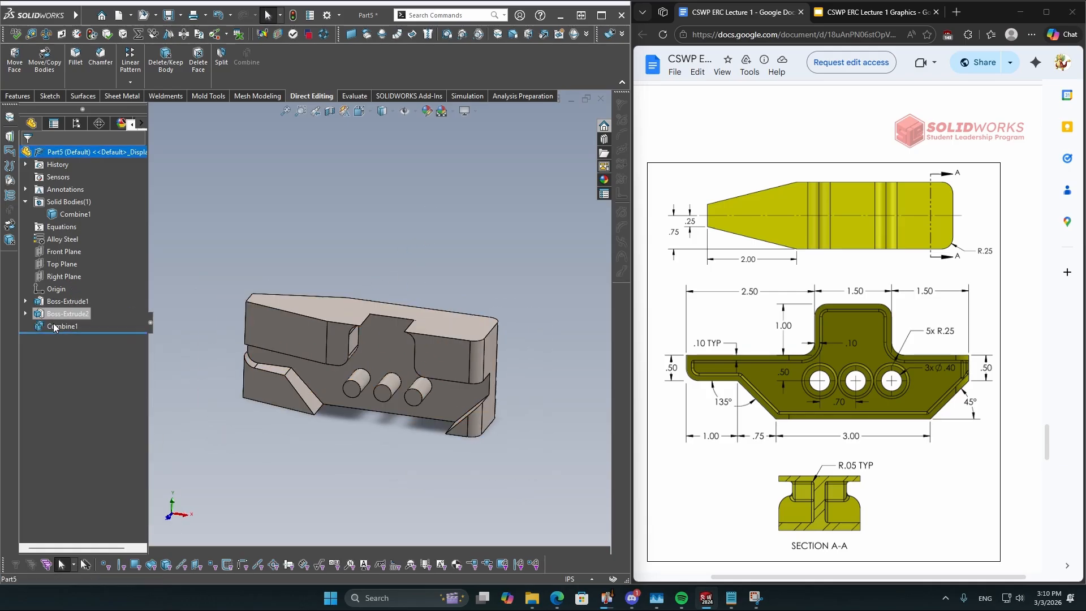
right_click(54, 326)
left_click(63, 290)
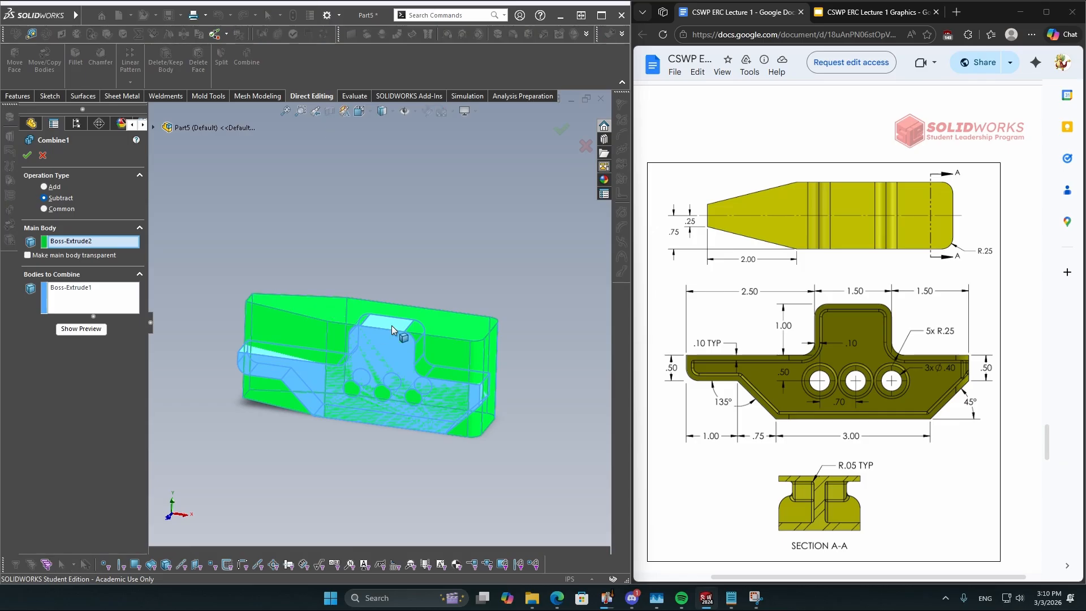
left_click(51, 209)
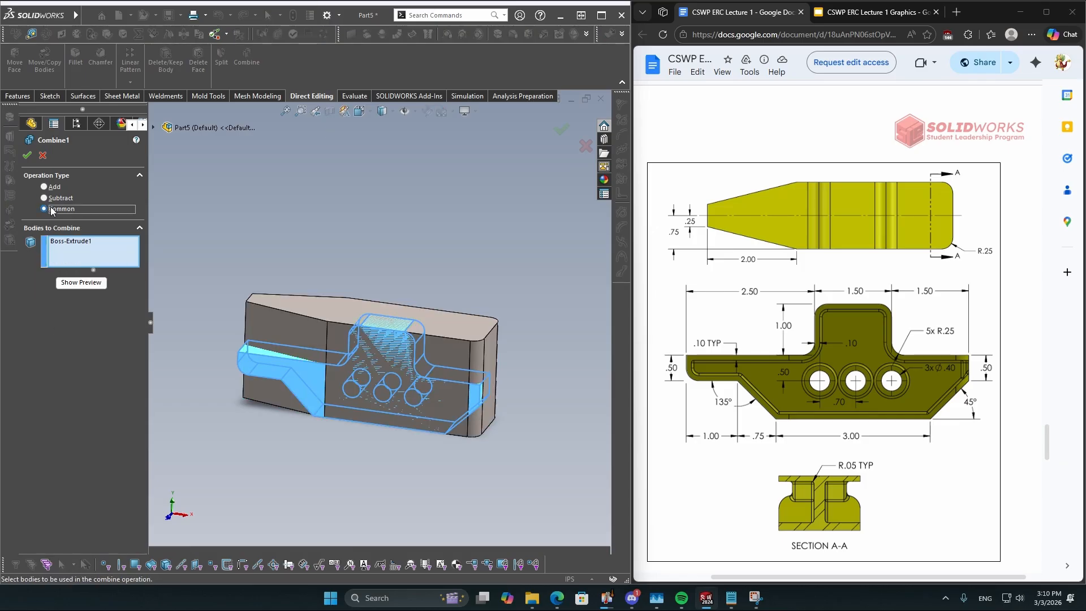
left_click(324, 330)
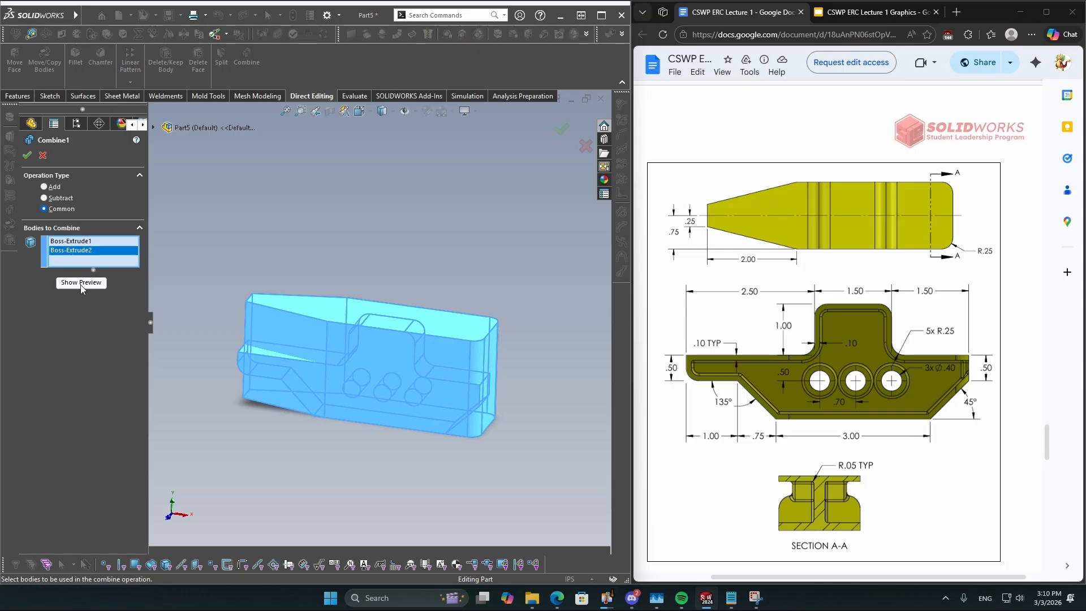
Preview the common volume of the side-profile and top-profile bodies and accept the Combine feature
scroll(382, 356, "down", 2)
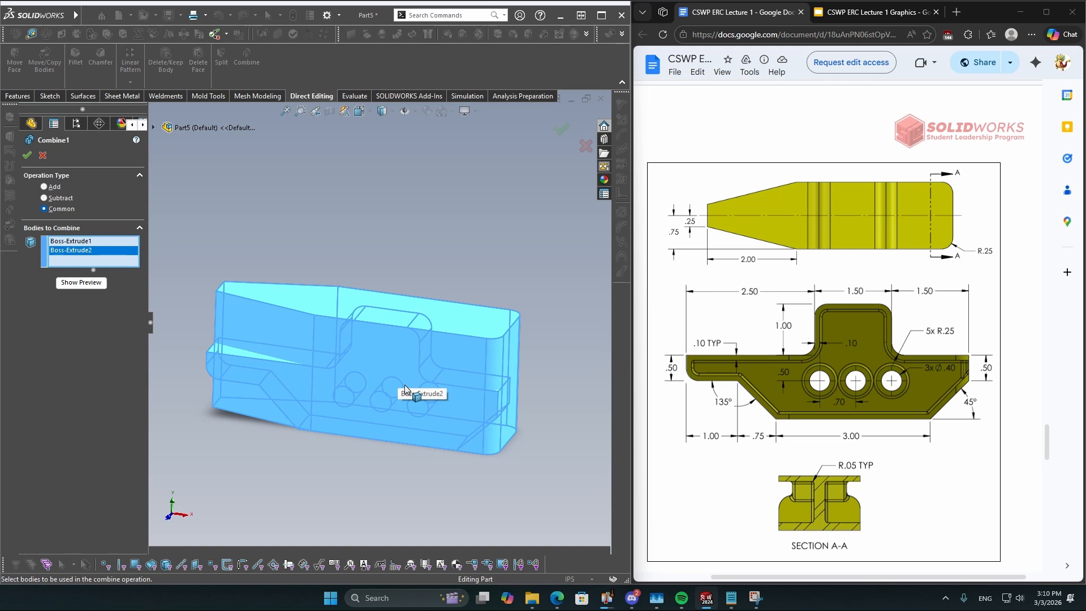
left_click(89, 285)
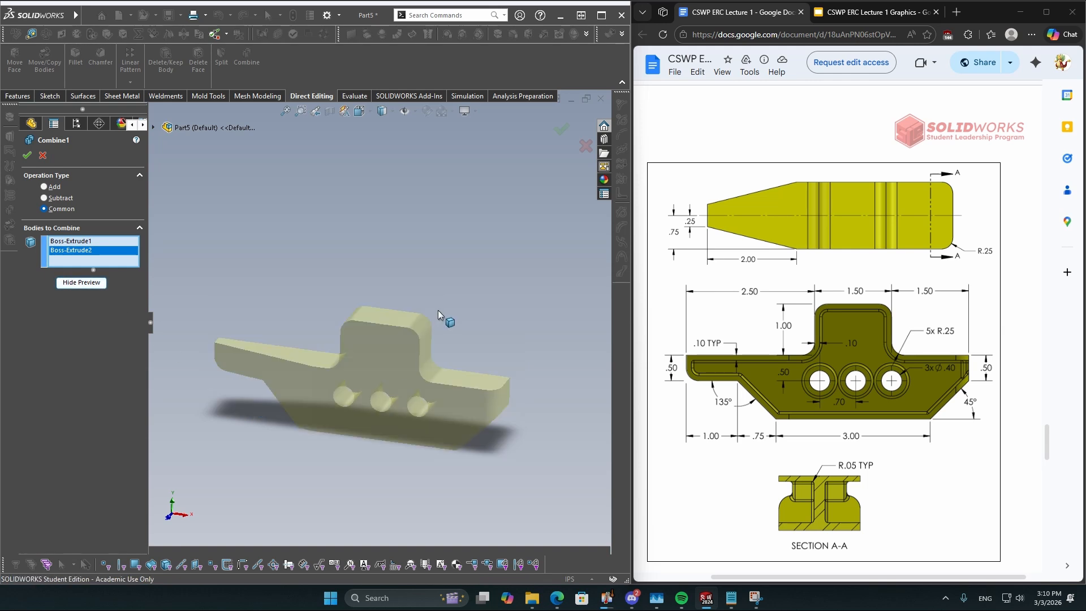
middle_click_drag(438, 310, 342, 310)
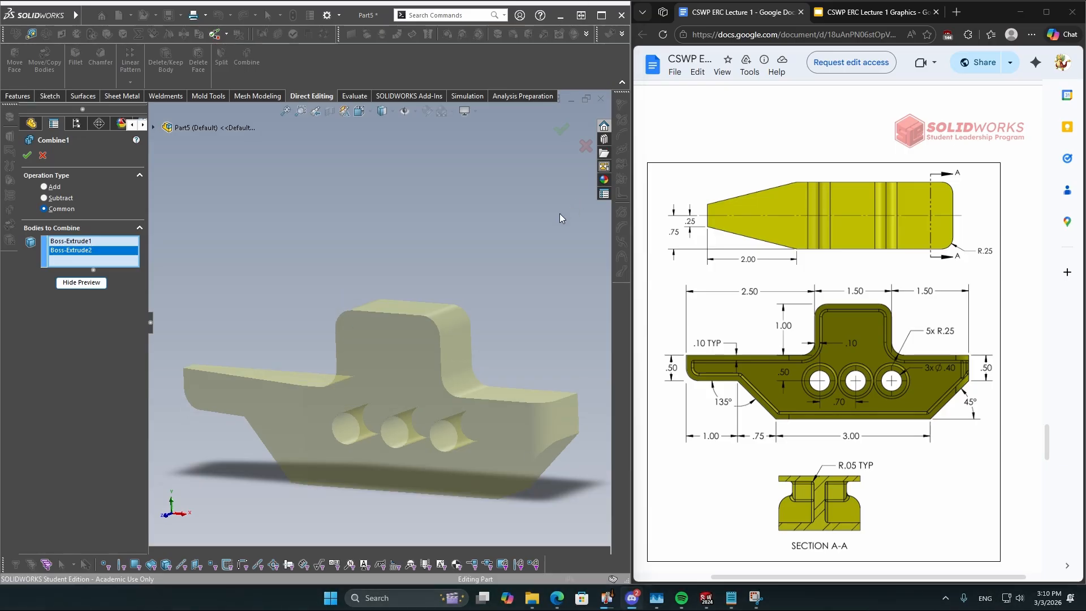
middle_click_drag(560, 214, 514, 247)
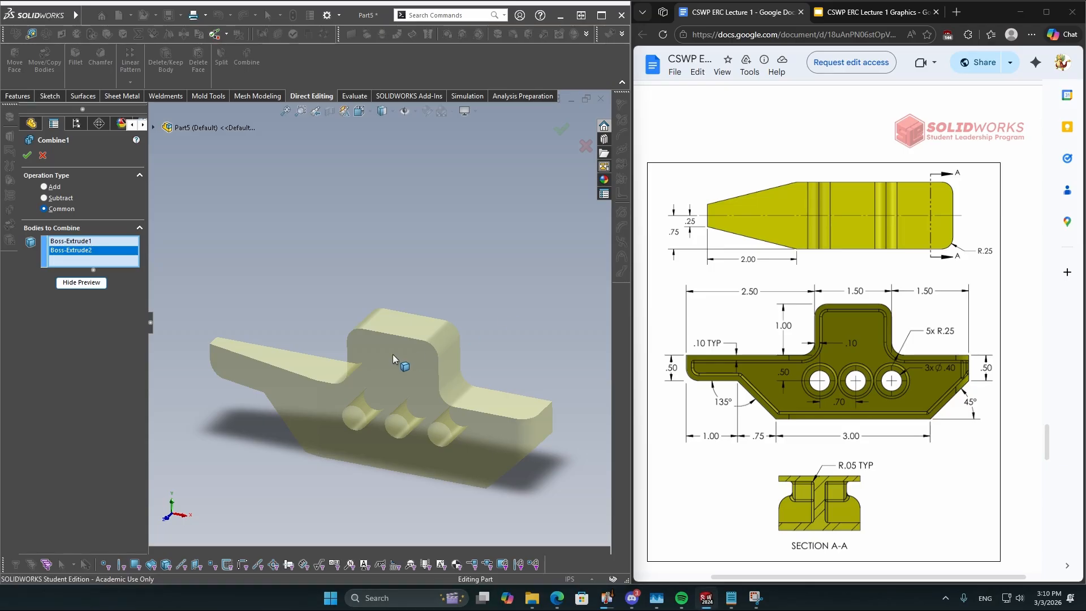
scroll(351, 309, "up", 3)
middle_click_drag(313, 266, 308, 287)
scroll(355, 339, "down", 3)
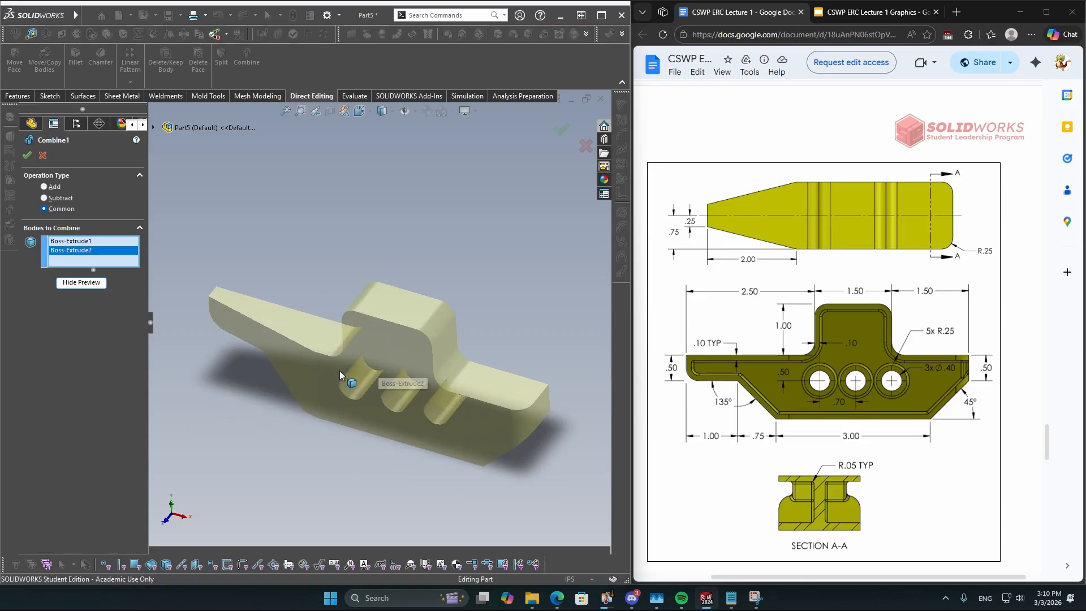
left_click(27, 155)
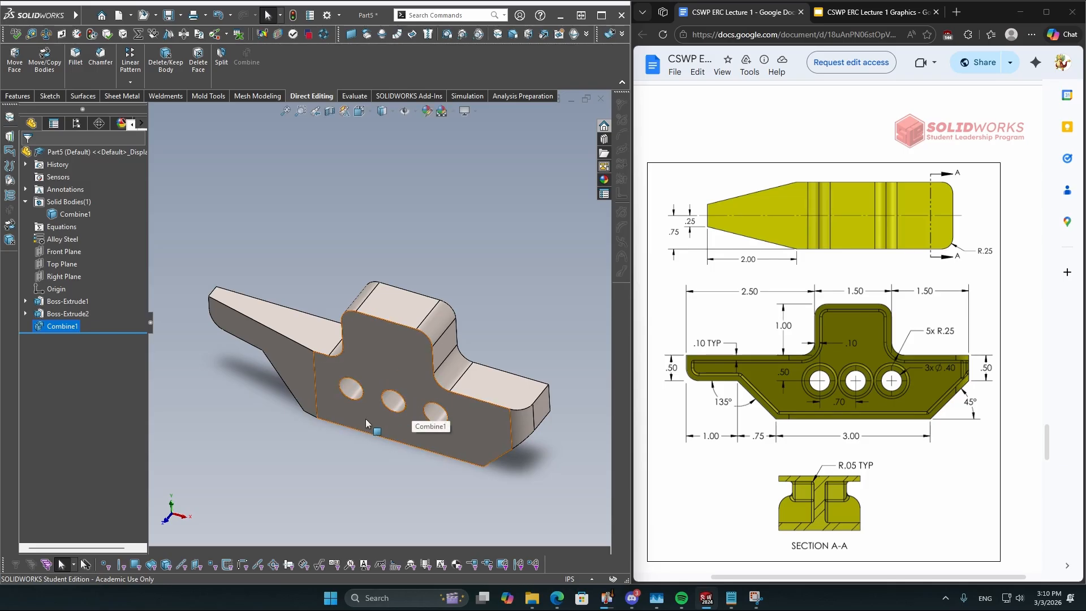
Compare the combined body with the reference document's isometric picture and dimensioned views, and collapse the Solid Bodies folder
middle_click_drag(357, 417, 378, 412)
scroll(794, 382, "up", 10)
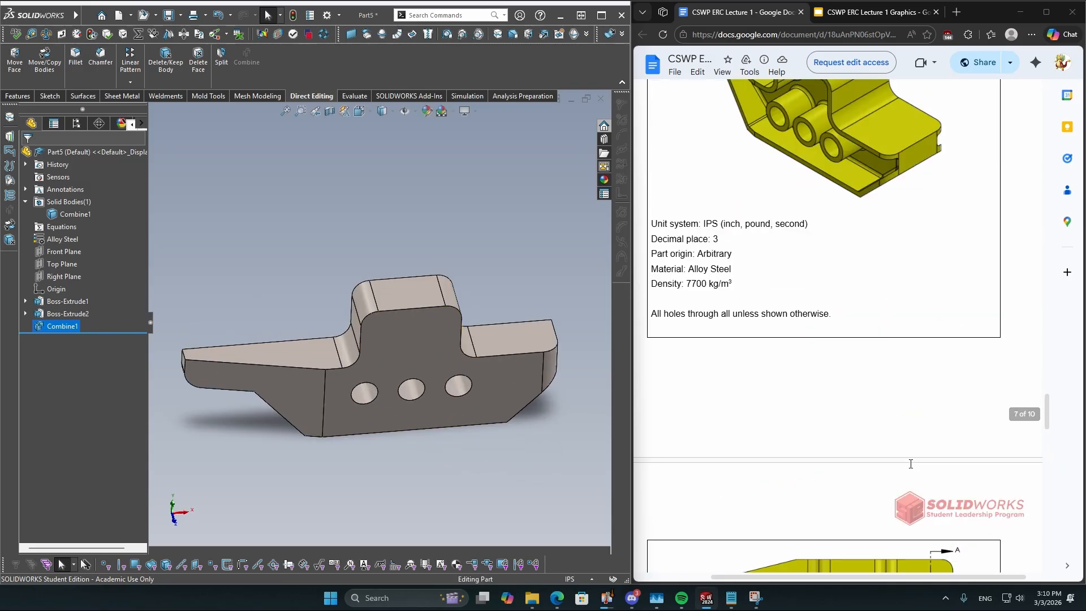
scroll(793, 382, "down", 4)
scroll(793, 382, "down", 7)
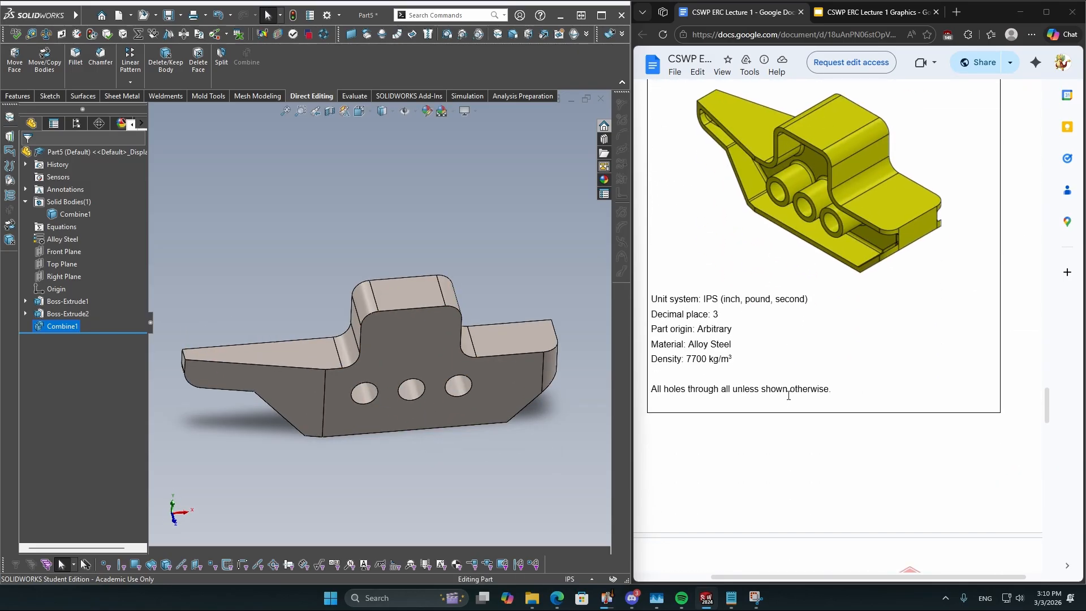
scroll(794, 382, "up", 5)
scroll(792, 457, "down", 6)
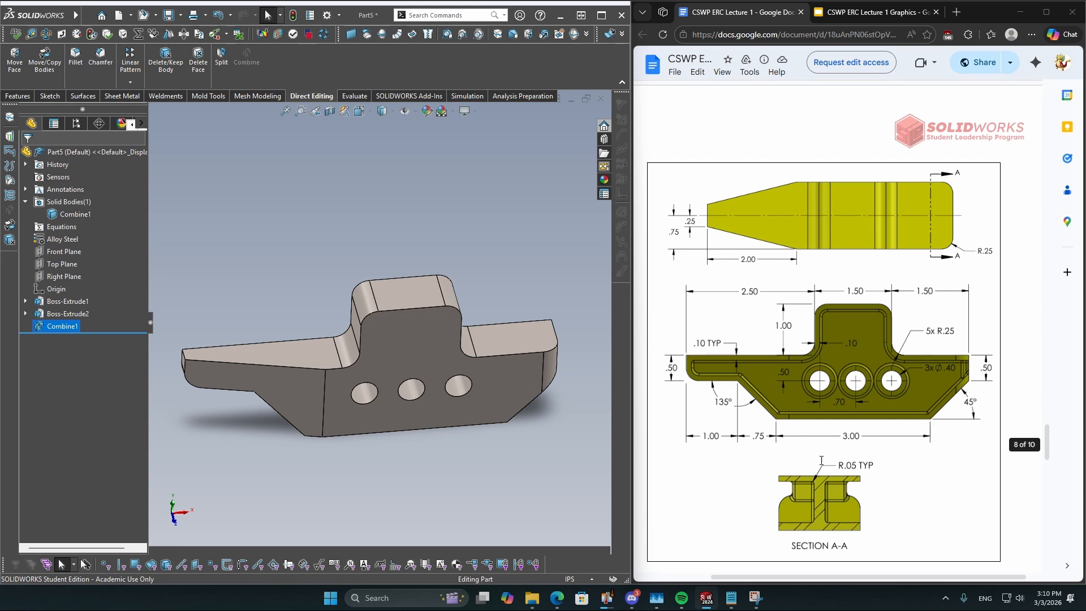
middle_click_drag(411, 390, 350, 308)
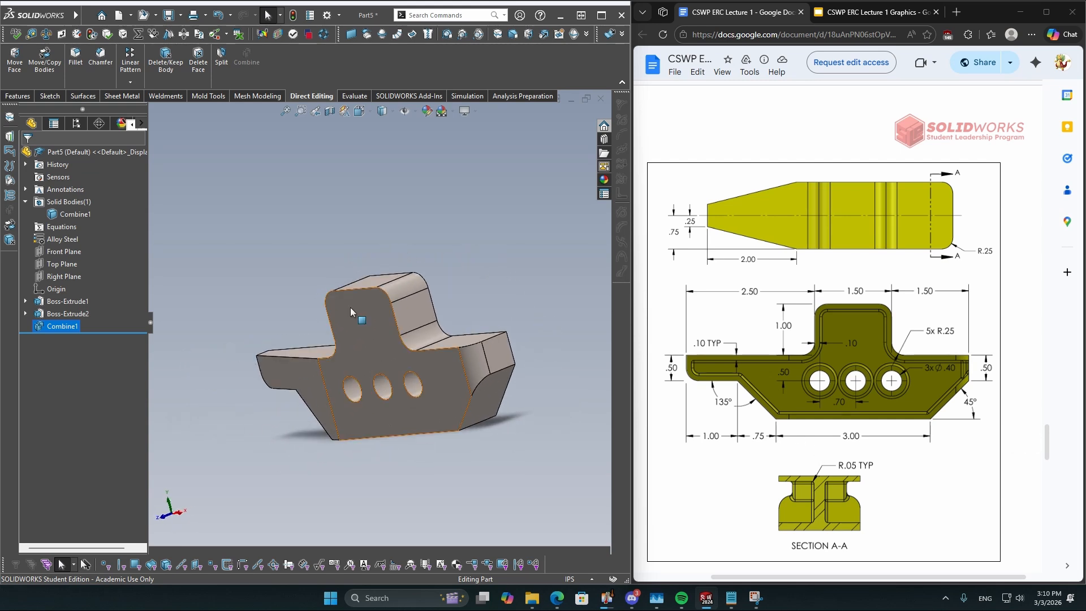
left_click(405, 233)
middle_click_drag(405, 233, 420, 268)
left_click(25, 201)
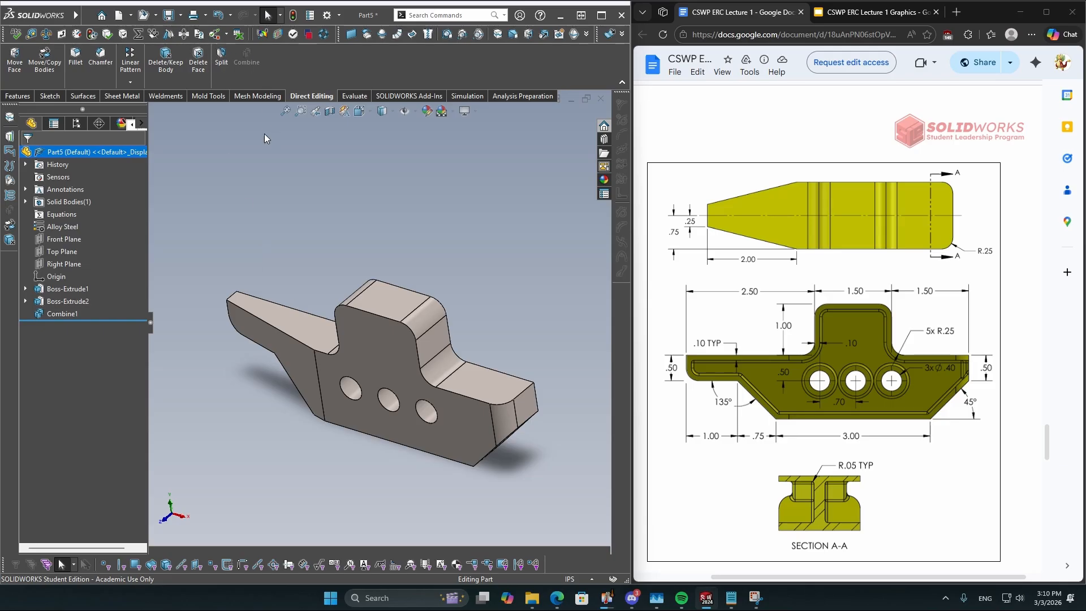
Examine the combined body against the reference picture and section A-A to work out how its side is hollowed
scroll(259, 97, "up", 7)
scroll(701, 334, "down", 1)
scroll(532, 359, "down", 1)
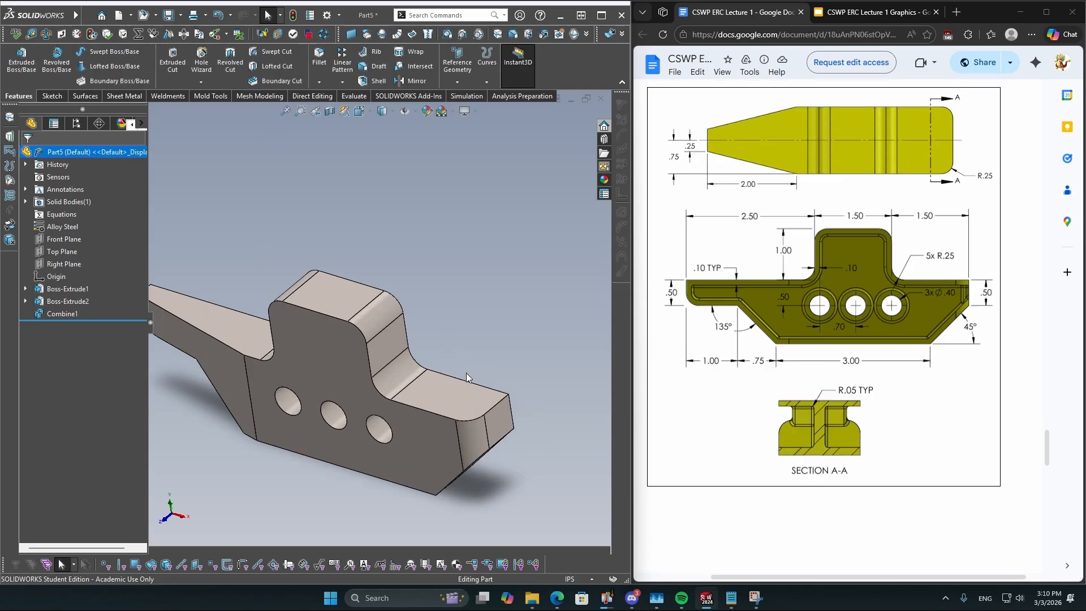
scroll(418, 362, "up", 1)
scroll(349, 354, "up", 1)
scroll(324, 353, "down", 1)
mouse_move(323, 356)
middle_mouse_down()
mouse_move(334, 230)
mouse_move(320, 365)
mouse_move(319, 353)
middle_mouse_up()
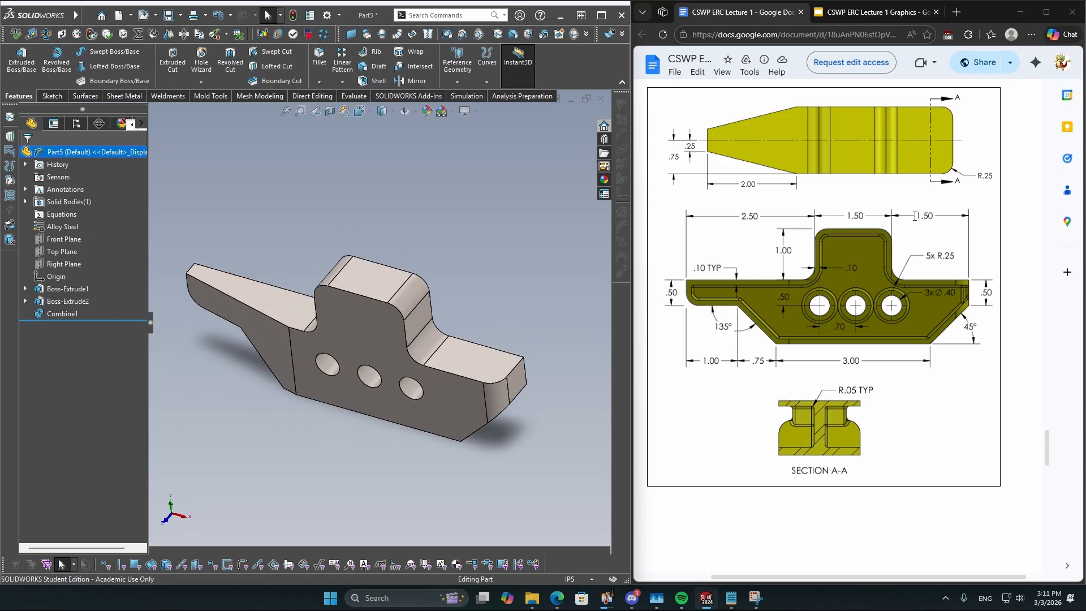
scroll(920, 270, "up", 10)
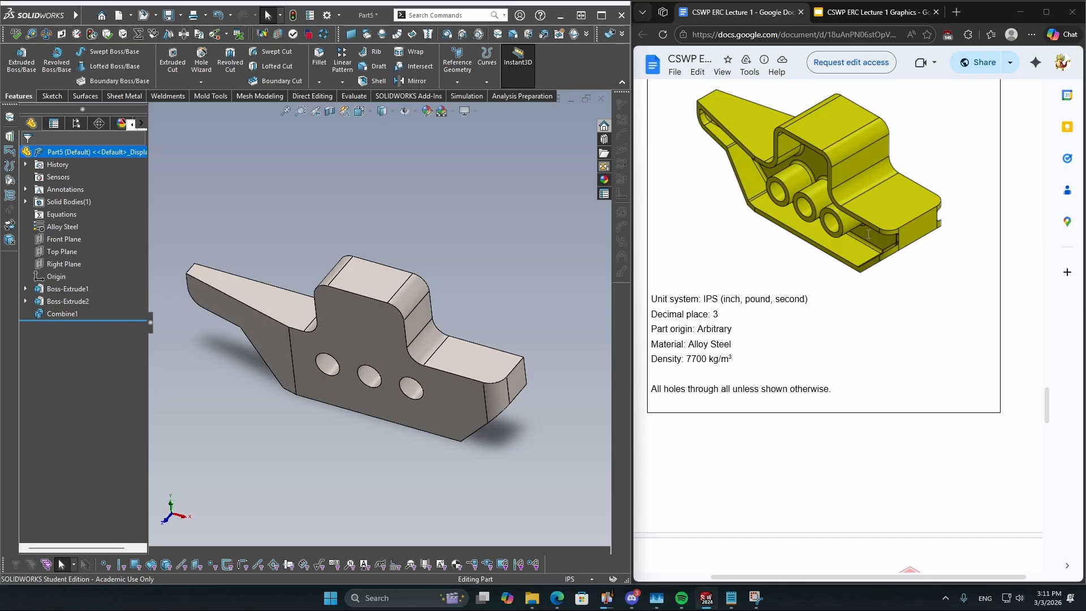
scroll(868, 234, "down", 10)
scroll(698, 258, "up", 1)
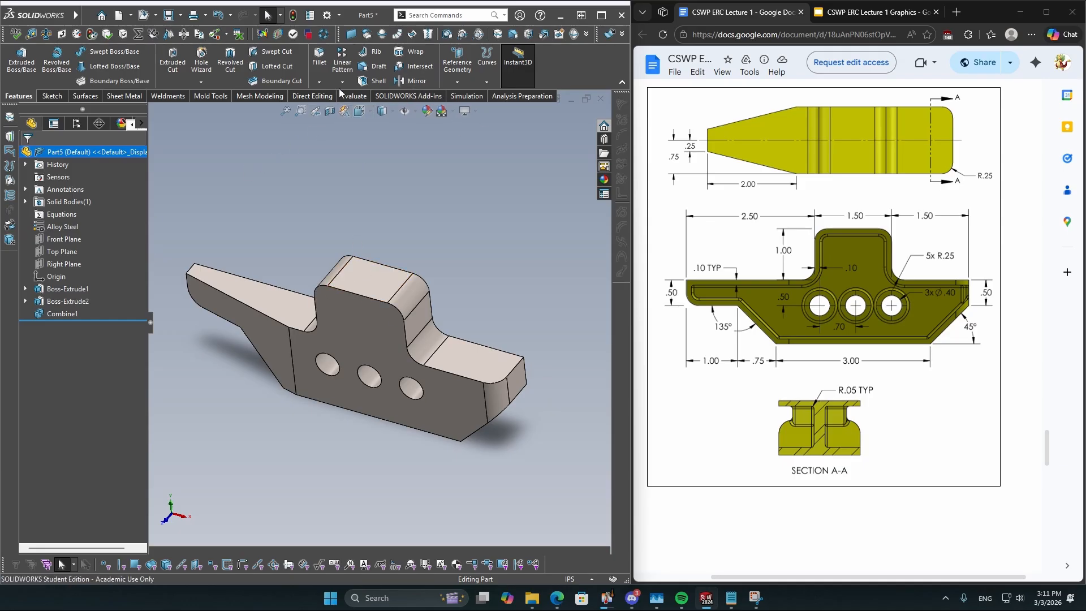
Shell the combined body with 0.10 in walls, removing the two flat faces of one side and the adjoining rounded corner face
left_click(378, 81)
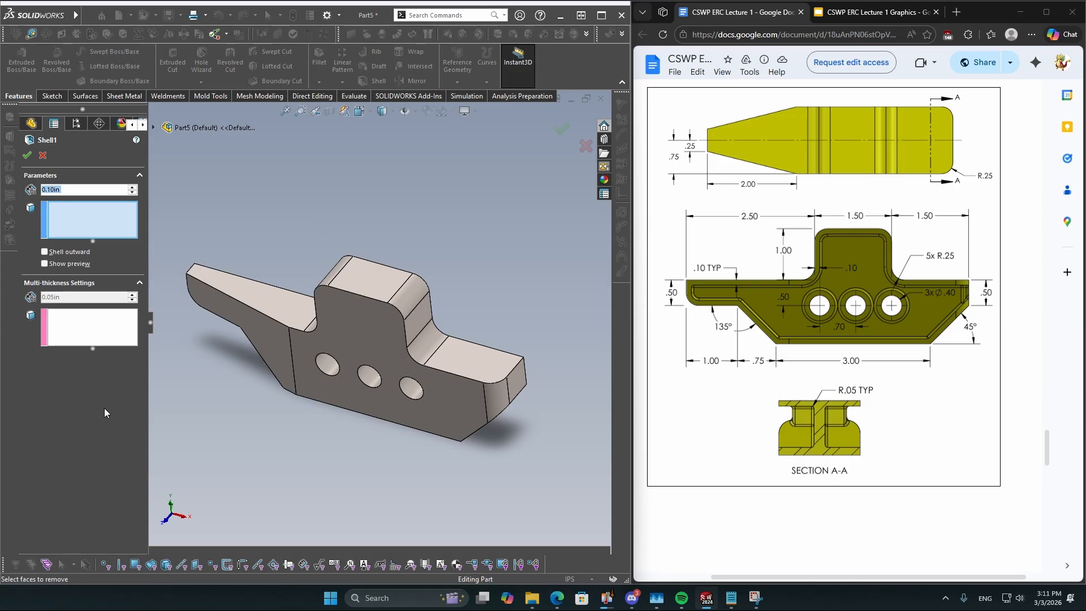
left_click(271, 342)
left_click(385, 371)
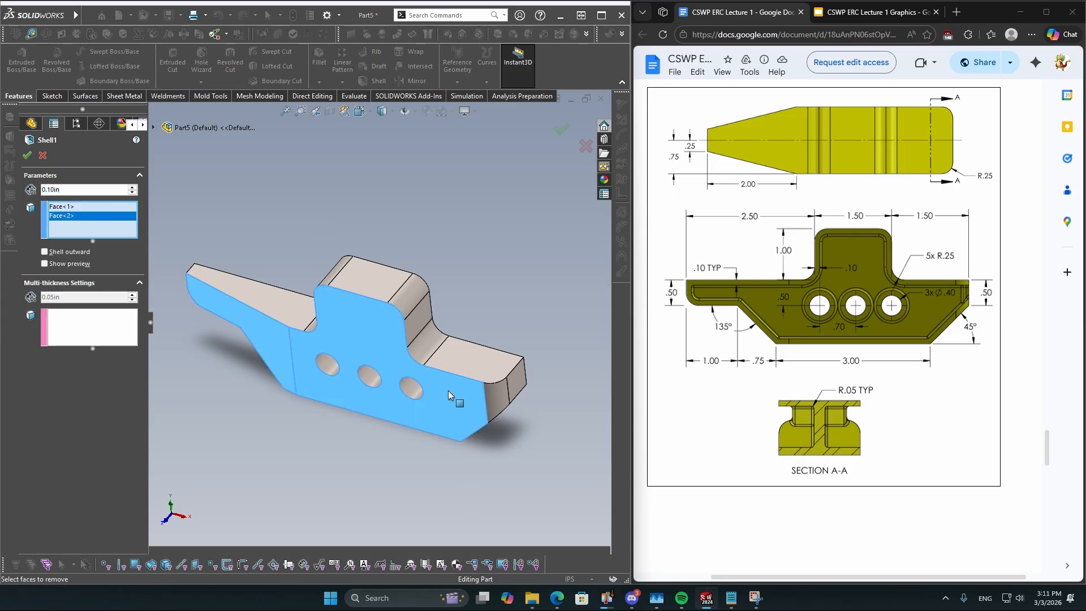
left_click(494, 399)
middle_click_drag(340, 356, 335, 307)
left_click(71, 265)
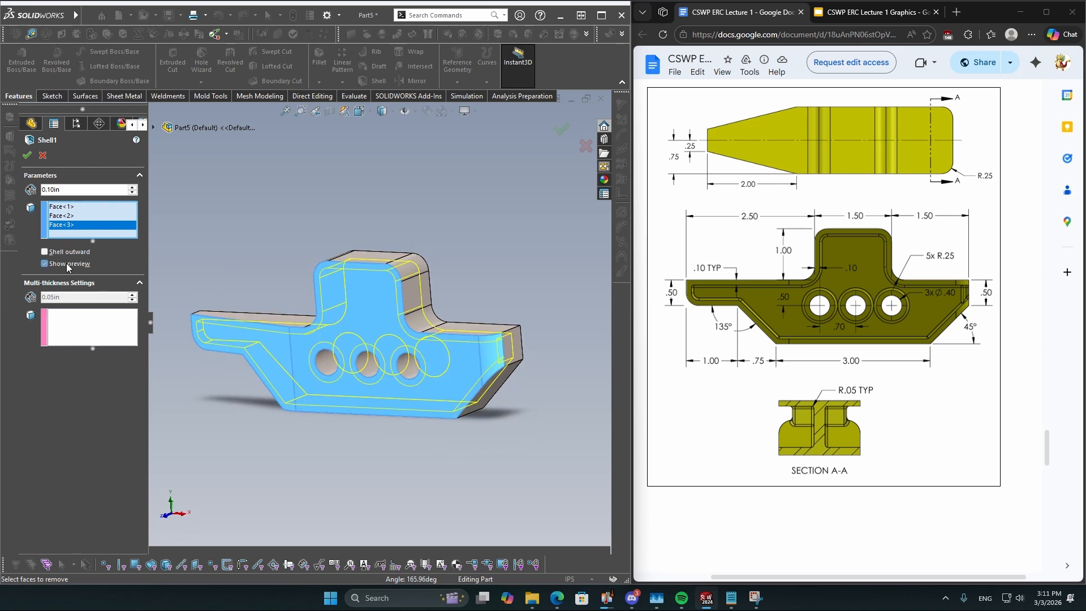
scroll(319, 302, "down", 5)
scroll(319, 303, "up", 6)
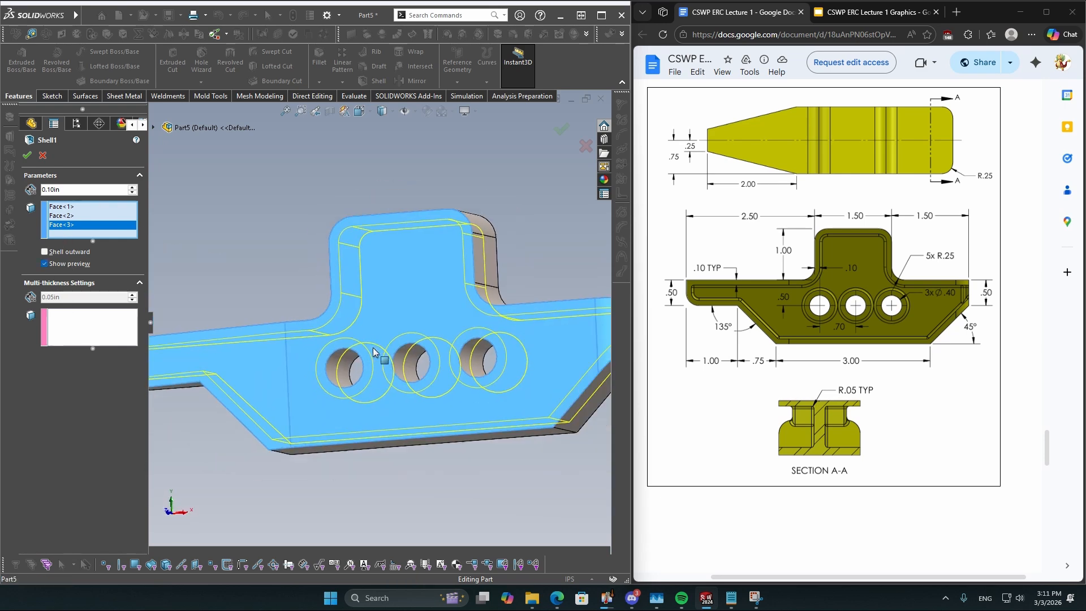
middle_click_drag(379, 319, 412, 368)
scroll(355, 347, "up", 1)
left_click(561, 130)
Inspect the shelled body from the hollow side, the closed back side and the narrow end
scroll(403, 388, "down", 3)
scroll(351, 328, "down", 2)
scroll(365, 323, "up", 3)
middle_click_drag(373, 284, 346, 285)
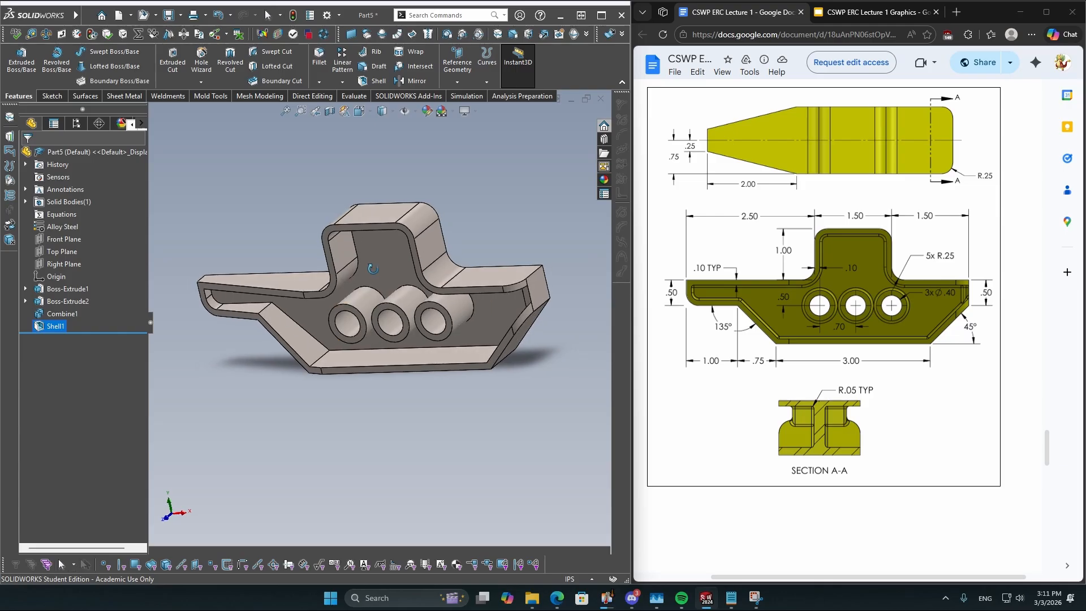
scroll(269, 303, "up", 1)
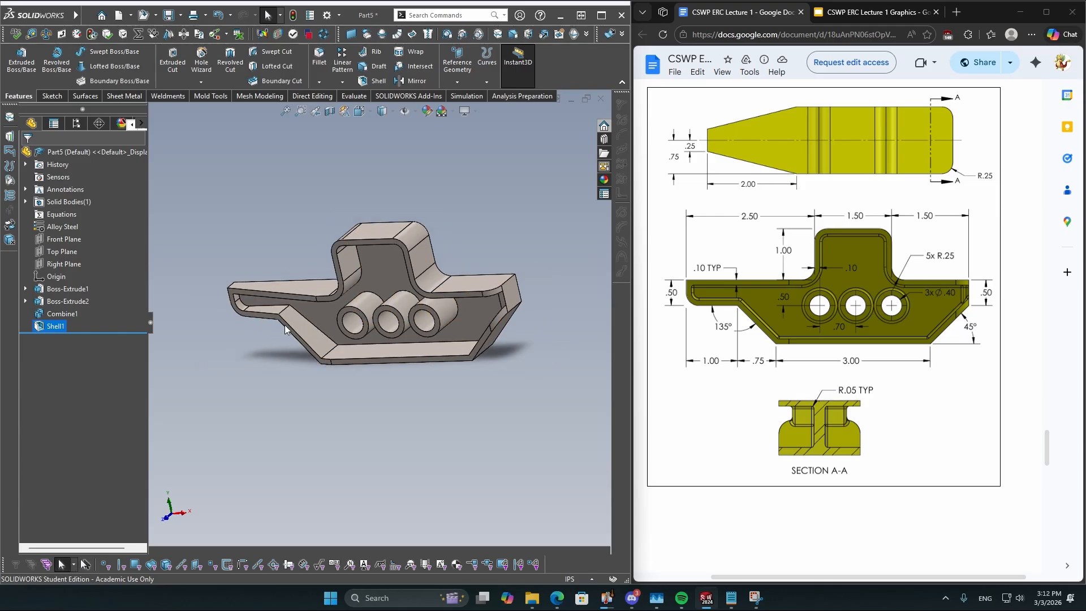
scroll(328, 308, "down", 5)
middle_click(407, 297)
middle_click_drag(408, 296, 575, 243)
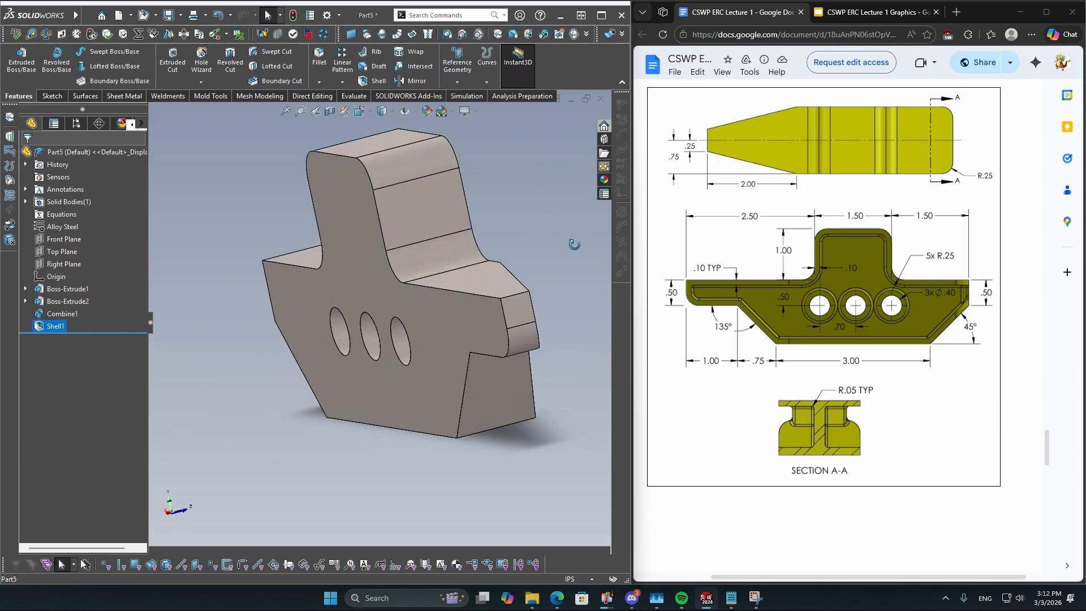
middle_click_drag(477, 322, 364, 326)
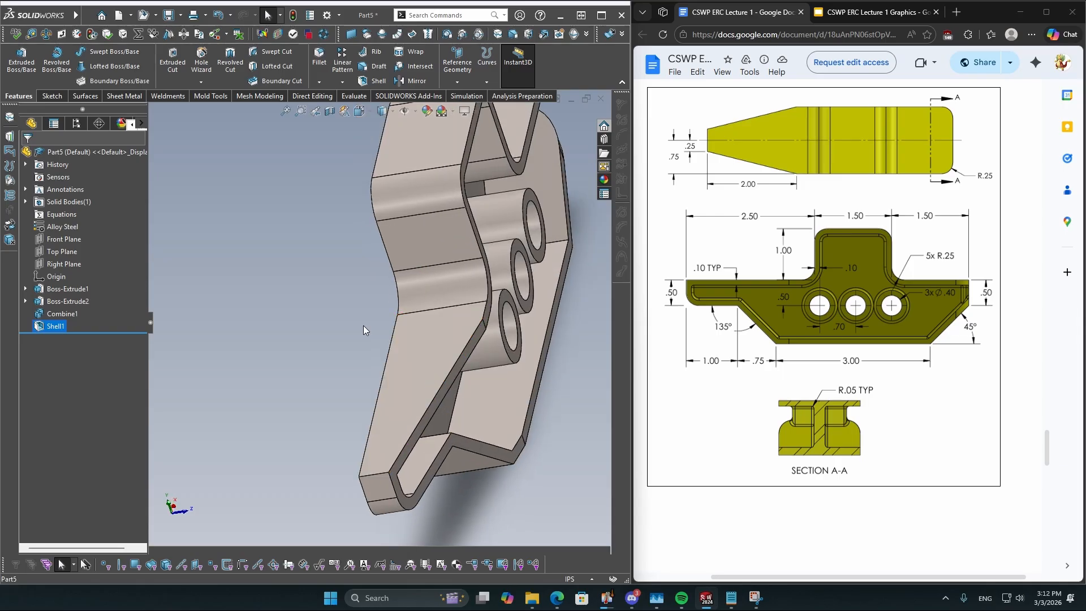
Measure the wall thickness between the hollow's inner face and the closed back face
left_click(31, 34)
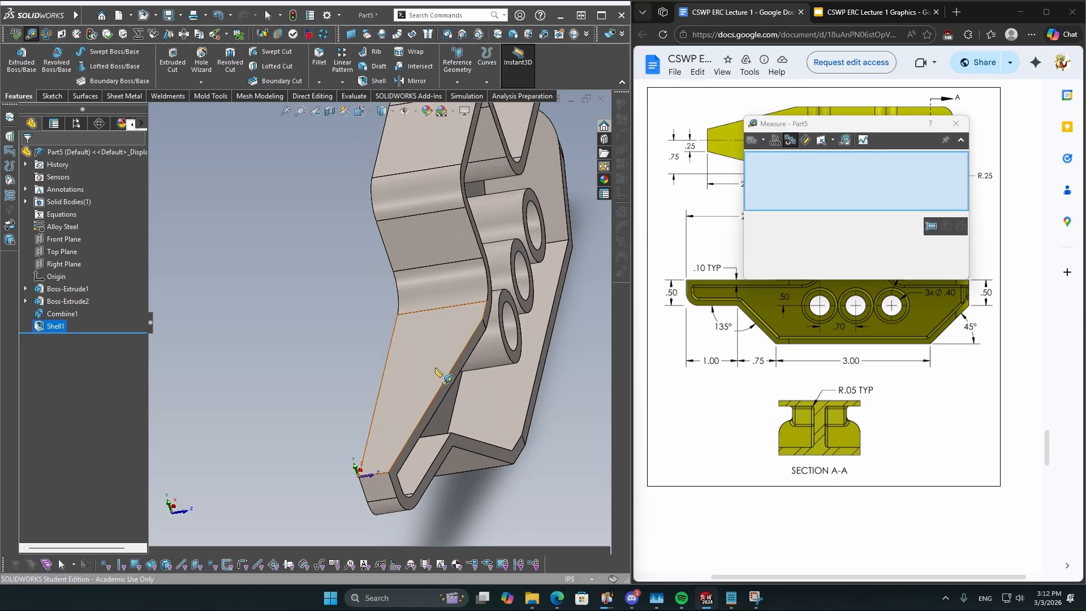
left_click(446, 401)
middle_click_drag(362, 404, 471, 398)
left_click(270, 462)
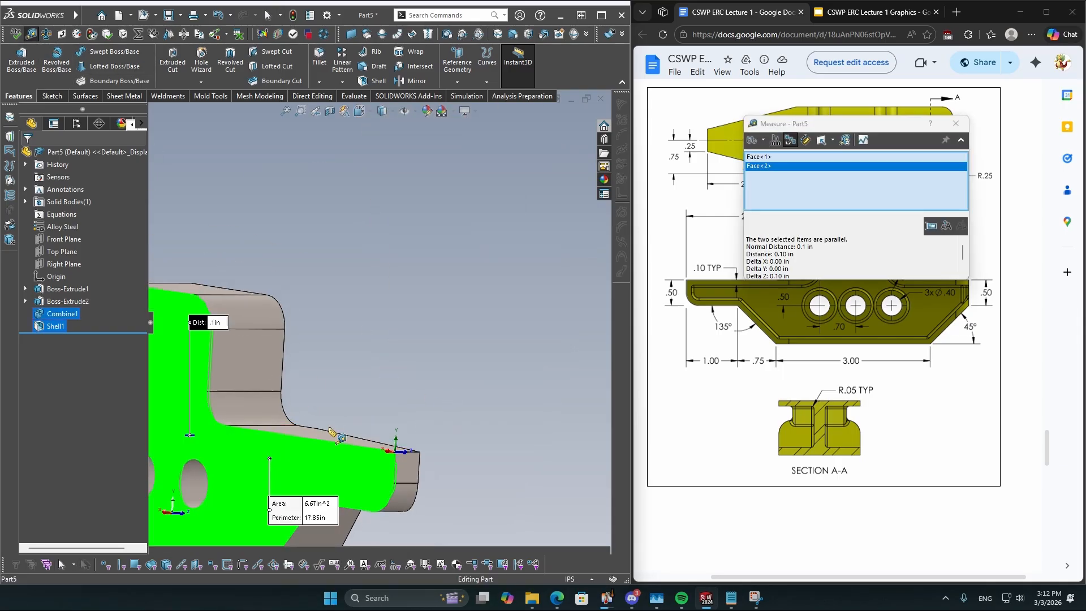
middle_click_drag(277, 466, 234, 300)
left_click_drag(234, 296, 350, 210)
middle_click_drag(354, 393, 442, 328)
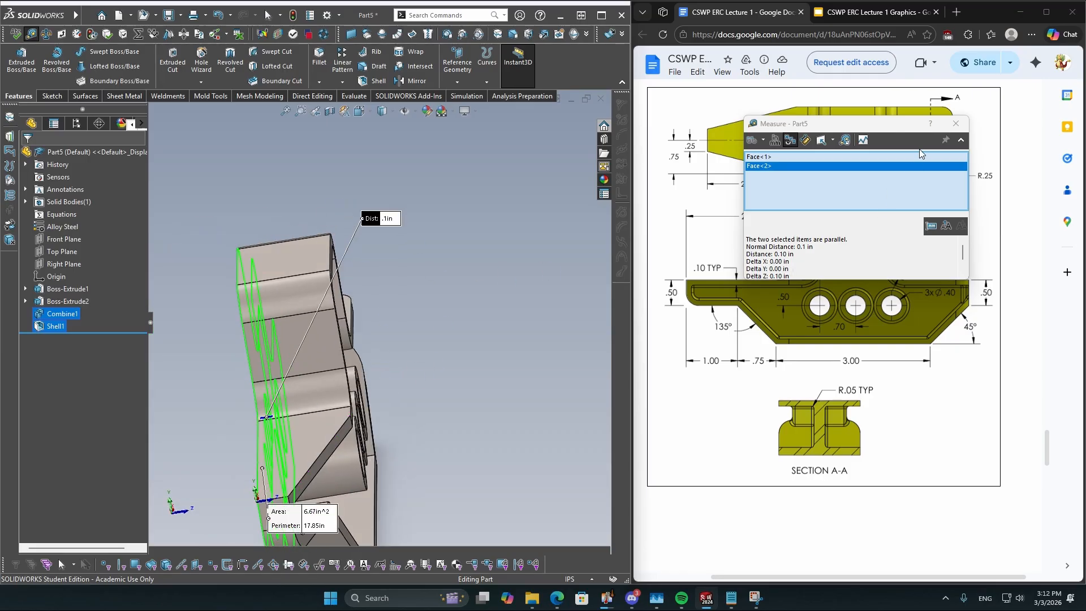
left_click(955, 123)
Start a 0.05 in symmetric fillet on the hollow's inner floor edges along the slanted wall and the long bottom wall
middle_click_drag(321, 436, 255, 476)
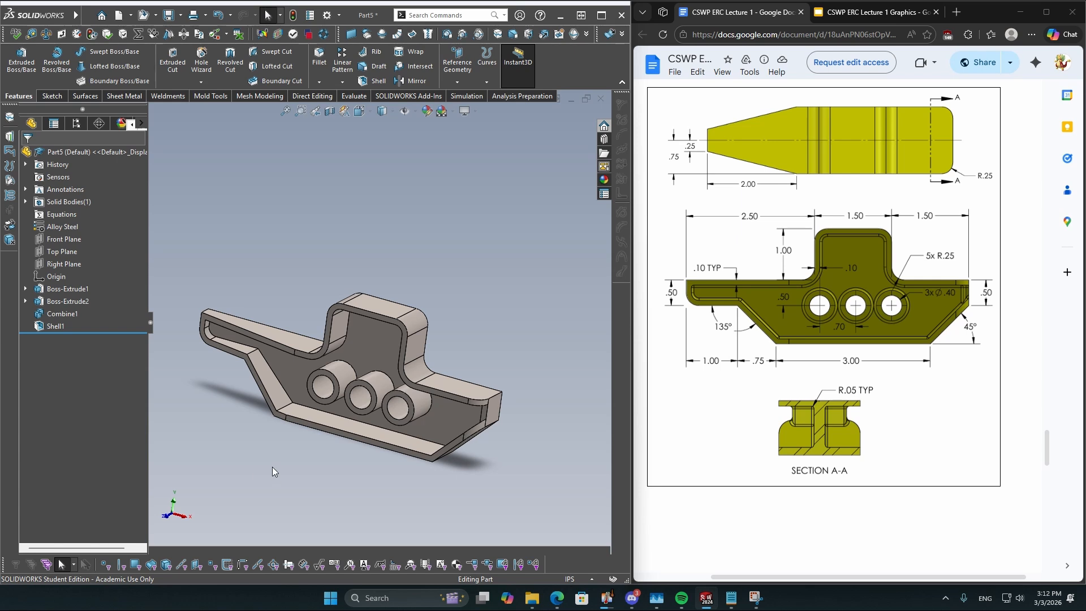
key("ctrl+7")
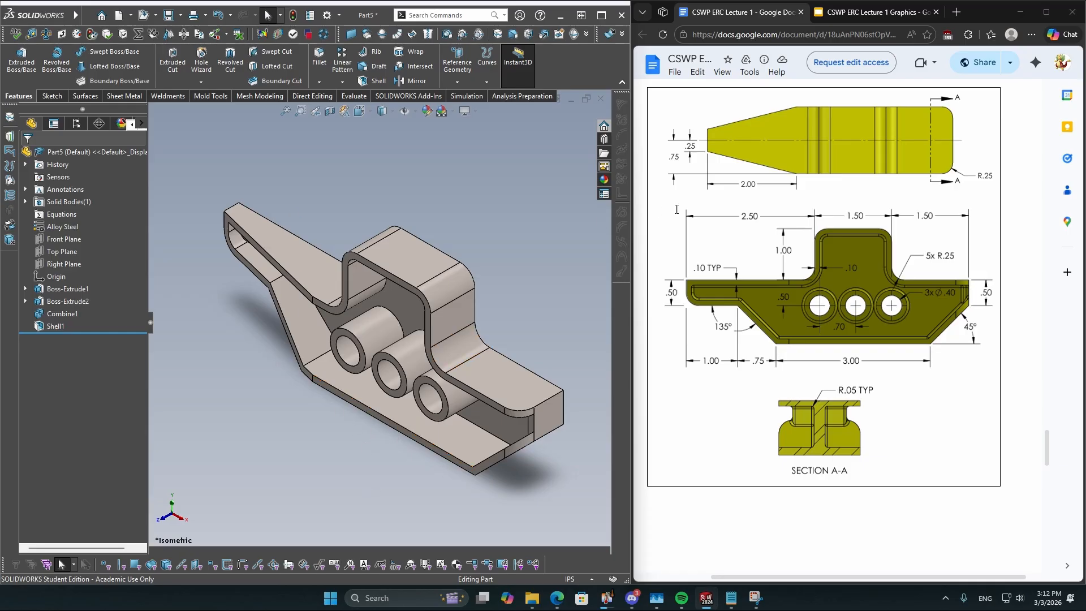
scroll(535, 420, "up", 1)
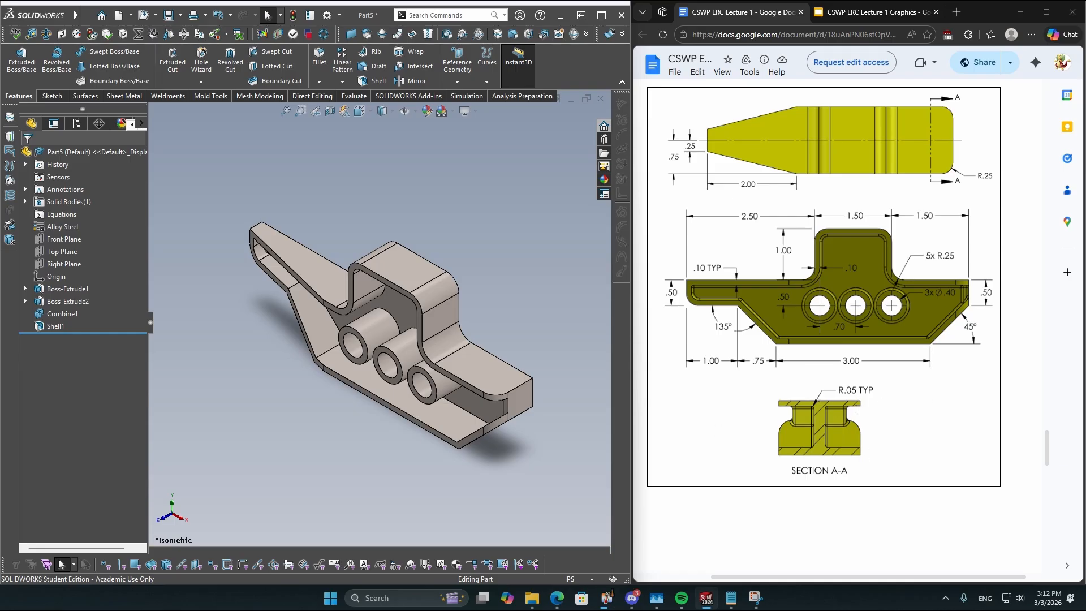
middle_click_drag(367, 373, 199, 290)
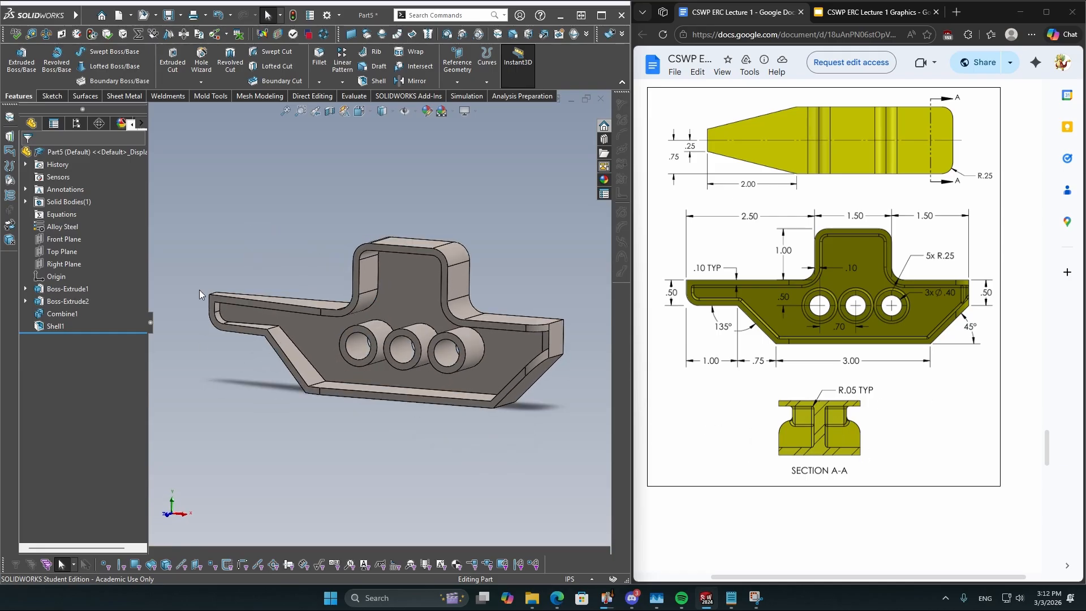
left_click(319, 57)
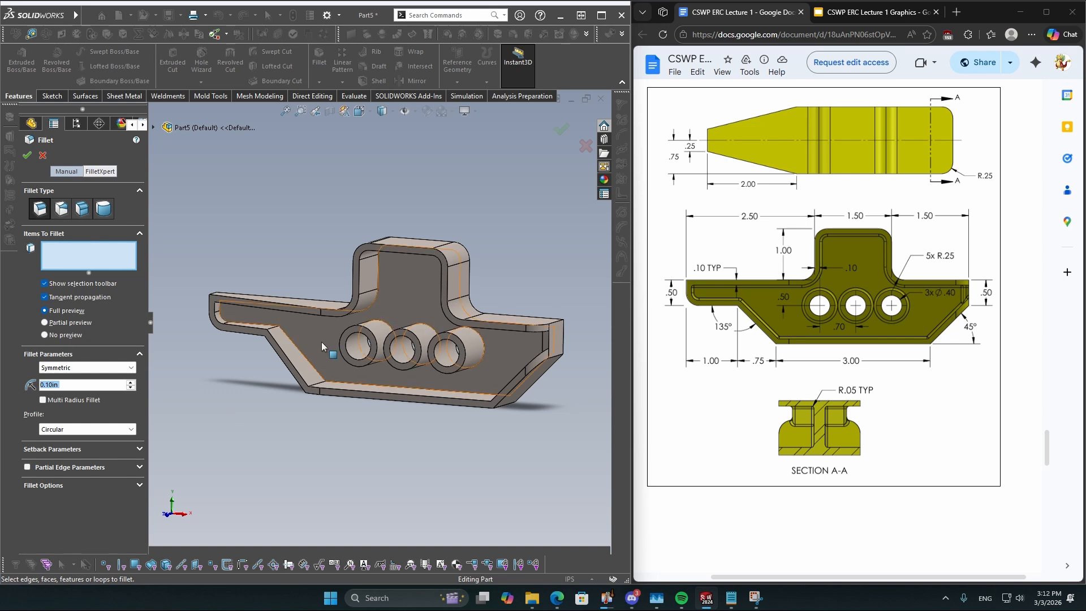
type("0.05")
key("Return")
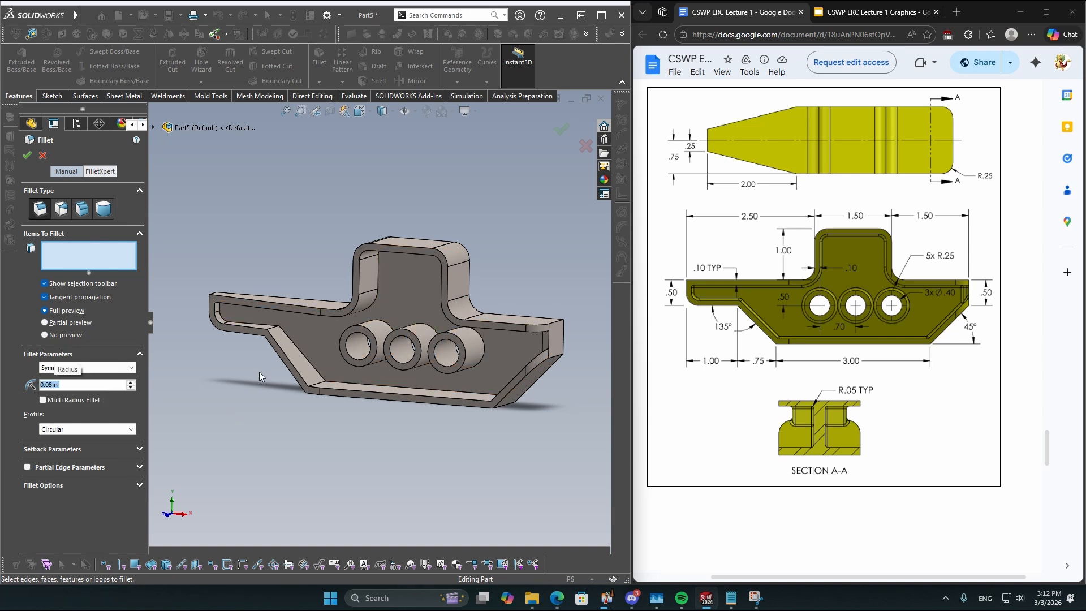
scroll(405, 294, "down", 3)
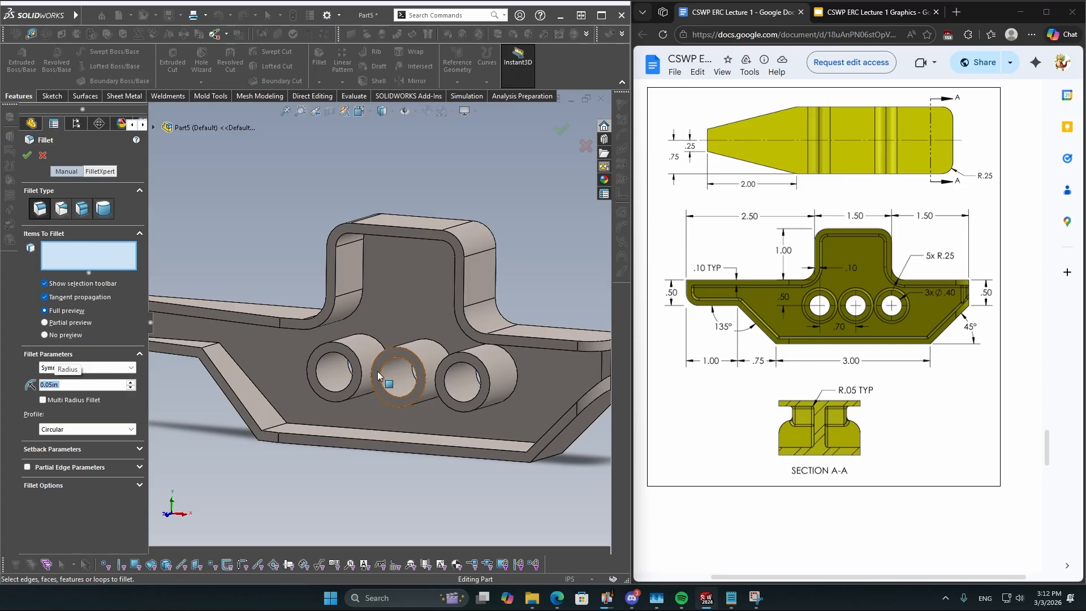
middle_click_drag(277, 276, 334, 493)
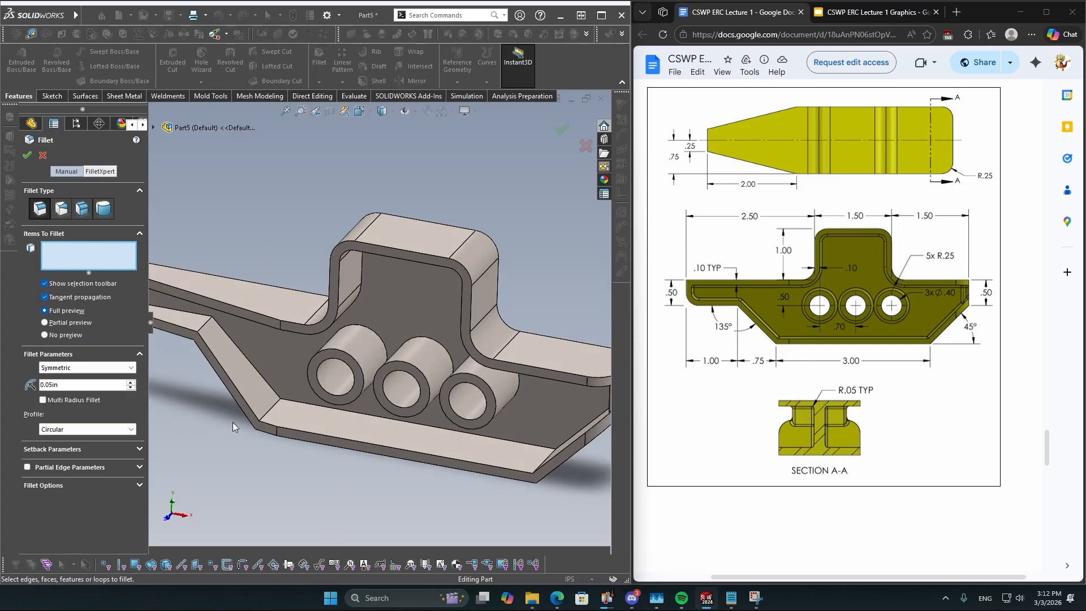
left_click(244, 355)
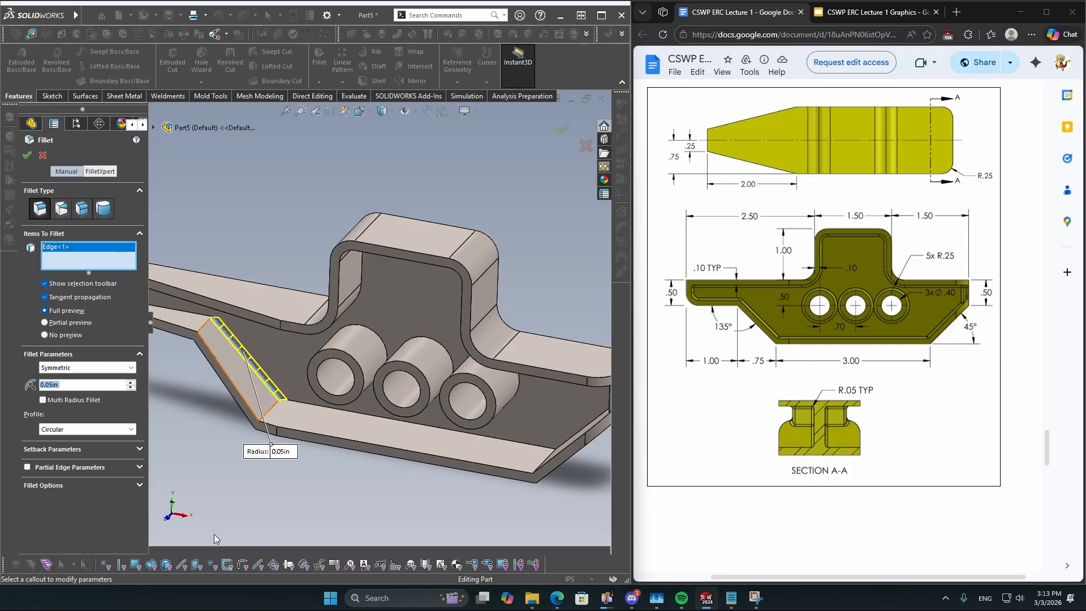
scroll(331, 437, "up", 2)
scroll(316, 383, "down", 4)
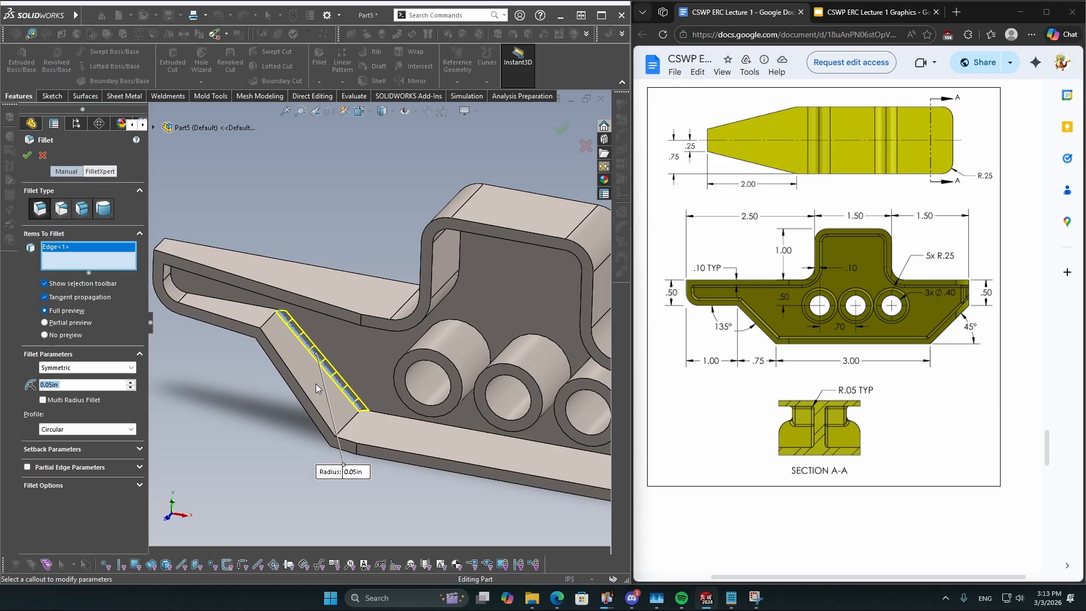
left_click(393, 414)
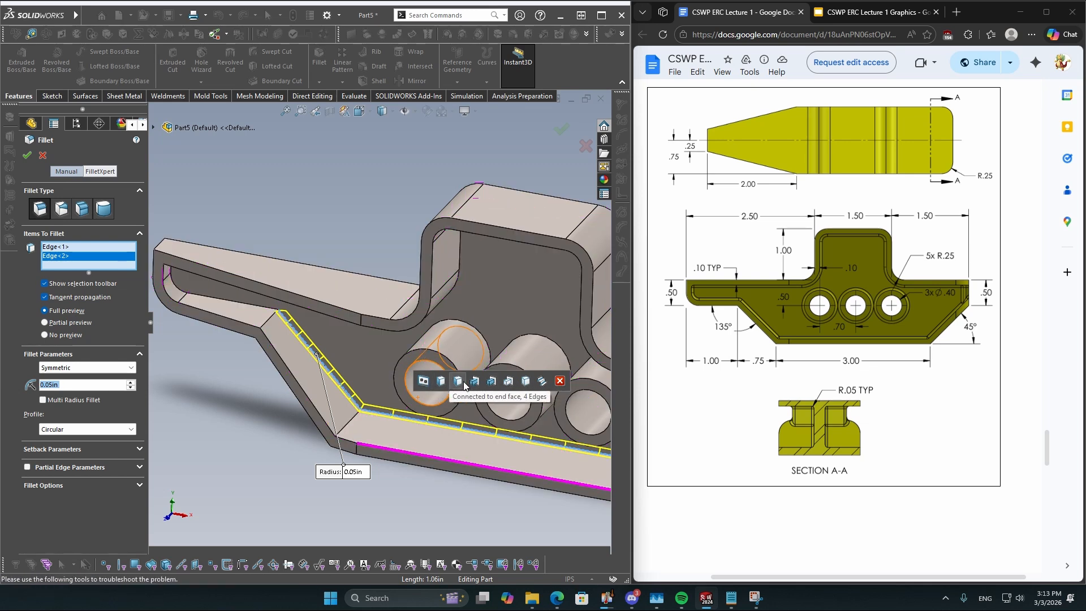
Add all edges internal to the feature, starting from the narrow end's inner floor edge, and apply the 0.05 in fillet
scroll(532, 422, "up", 3)
scroll(471, 378, "down", 2)
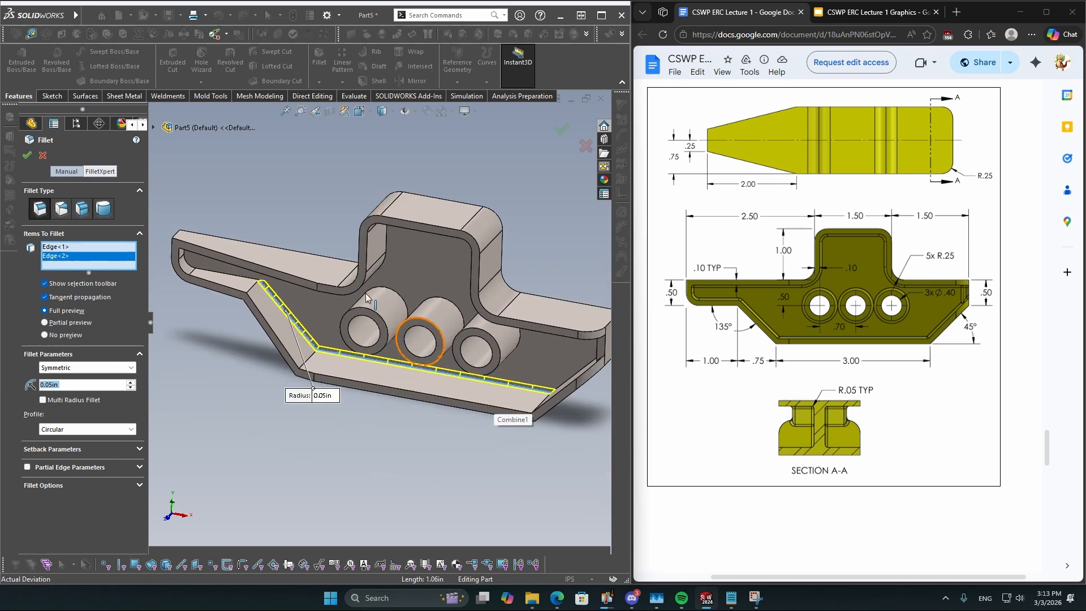
left_click(244, 277)
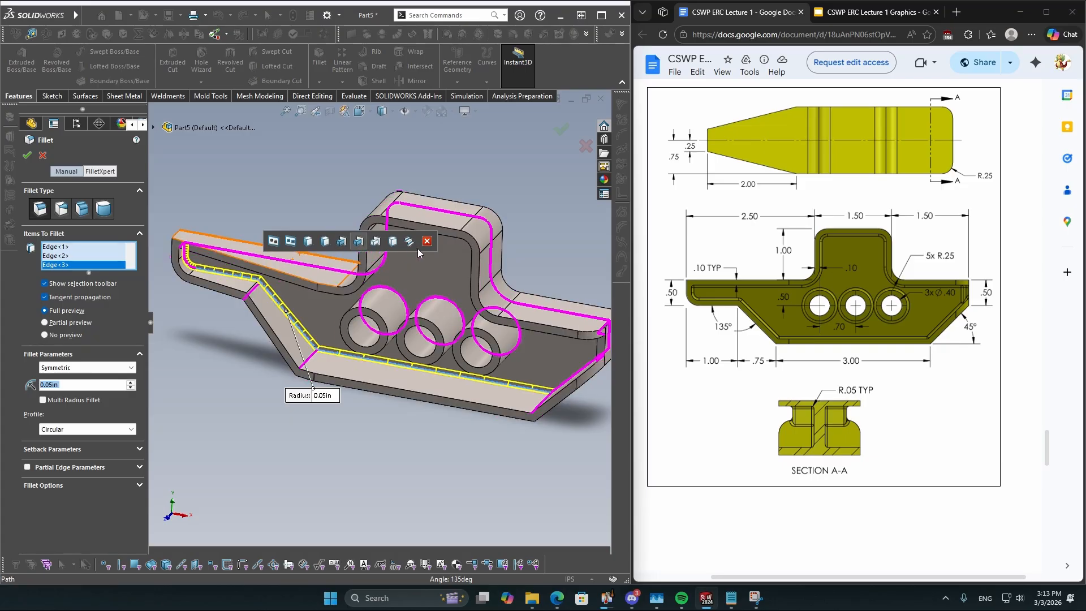
left_click(342, 242)
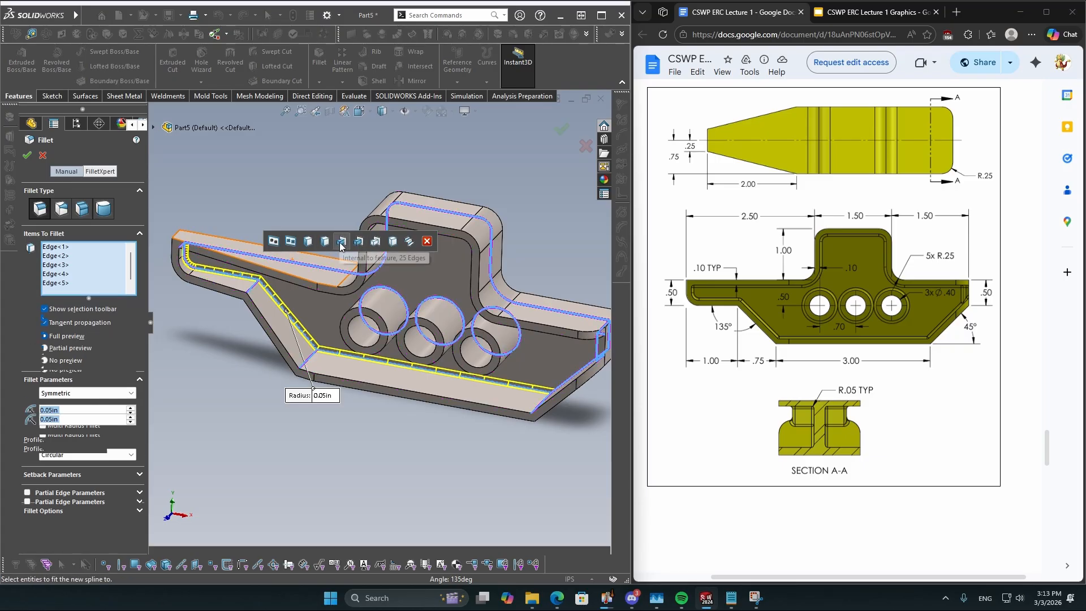
scroll(90, 340, "down", 3)
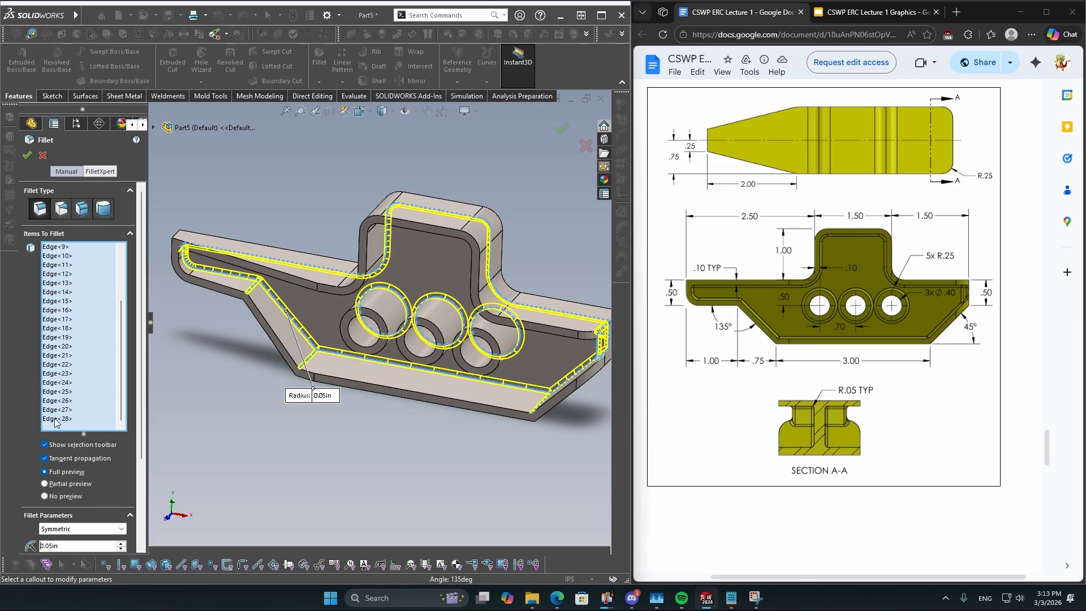
scroll(84, 293, "up", 2)
scroll(90, 313, "up", 2)
scroll(407, 345, "down", 2)
middle_click_drag(409, 349, 345, 396)
scroll(429, 328, "up", 4)
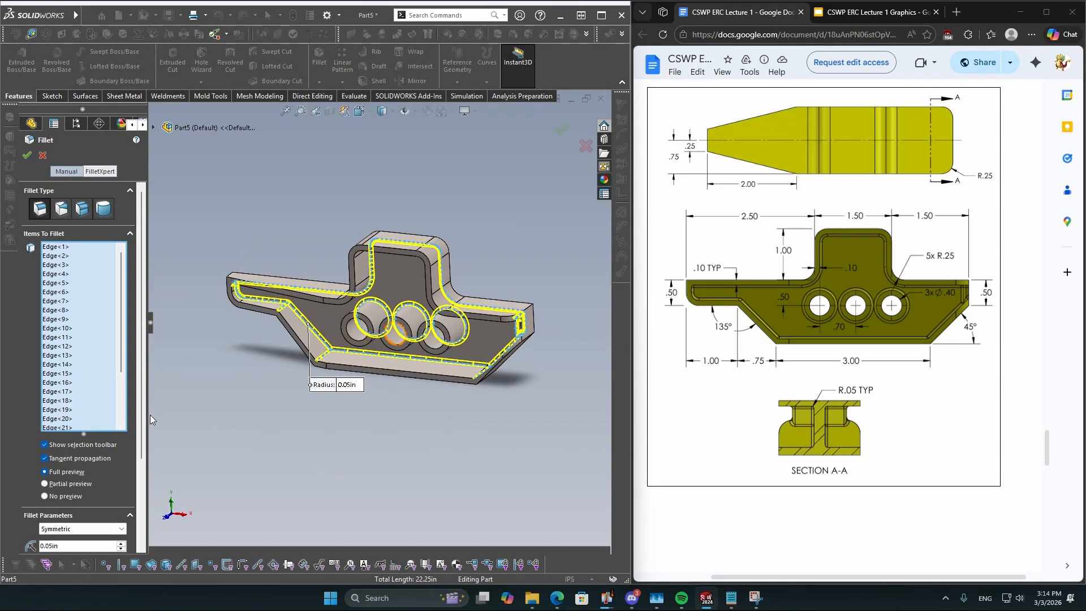
left_click(562, 134)
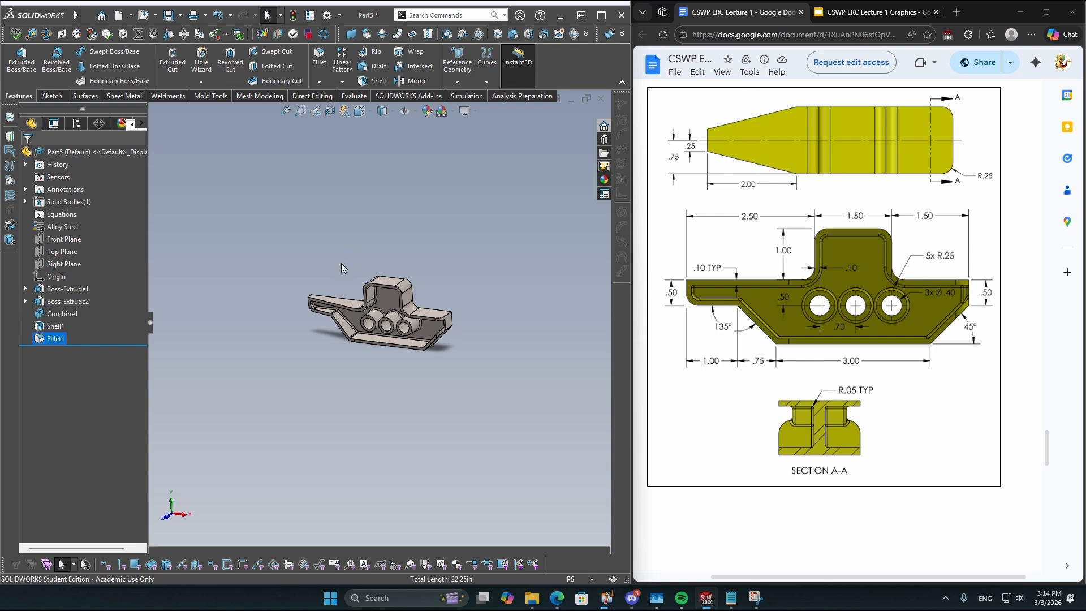
Examine the filleted hollow and the closed back side against the reference picture of Yellow Submarine Part 1
scroll(354, 362, "down", 5)
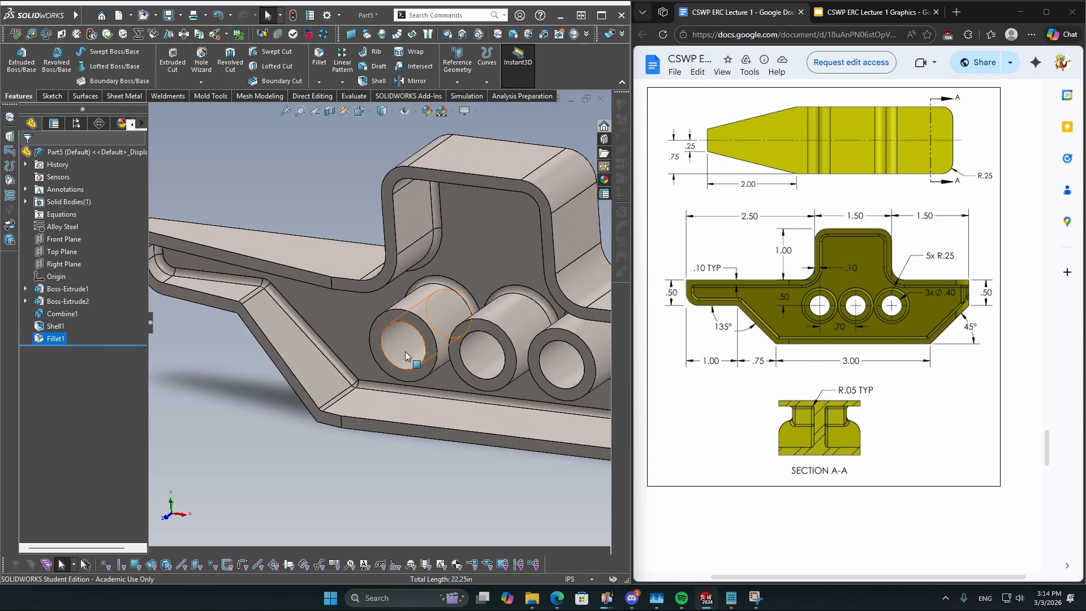
middle_click_drag(405, 351, 502, 286)
scroll(502, 287, "up", 4)
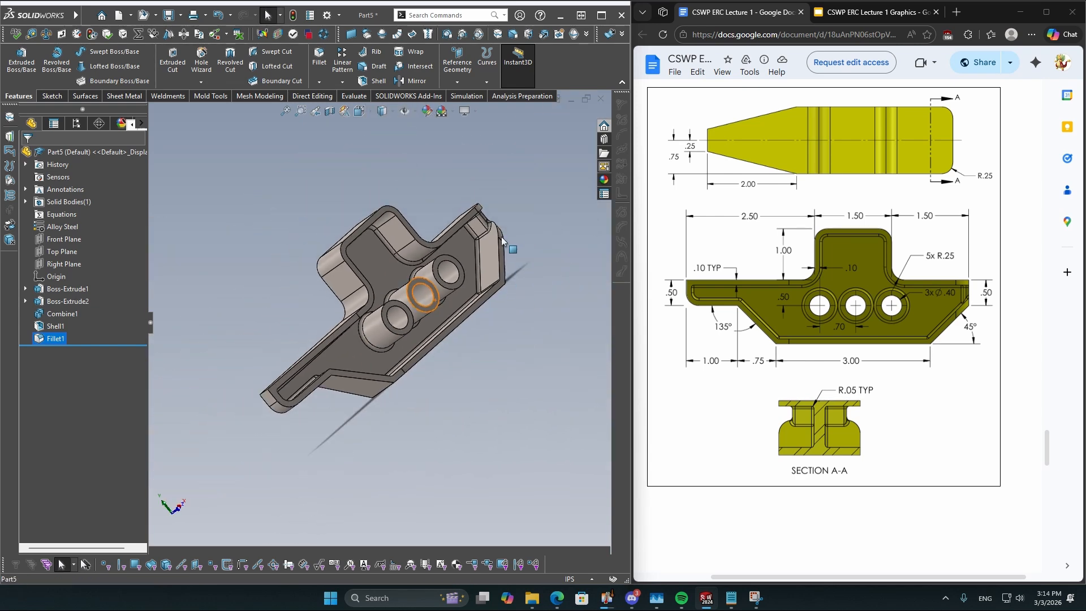
scroll(802, 298, "up", 3)
scroll(802, 298, "up", 8)
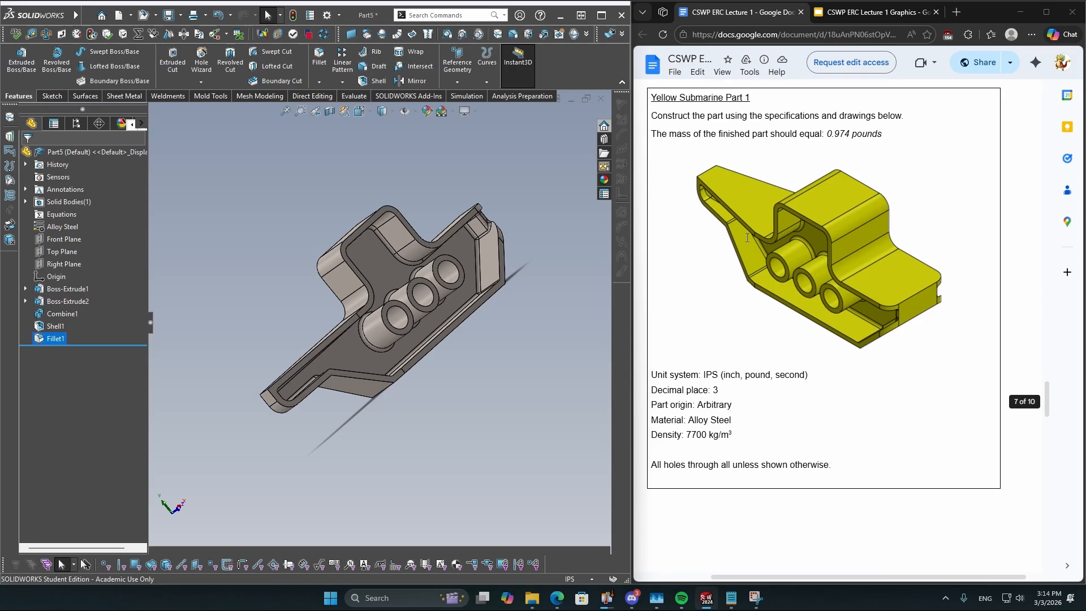
middle_click_drag(444, 310, 361, 383)
scroll(392, 322, "up", 2)
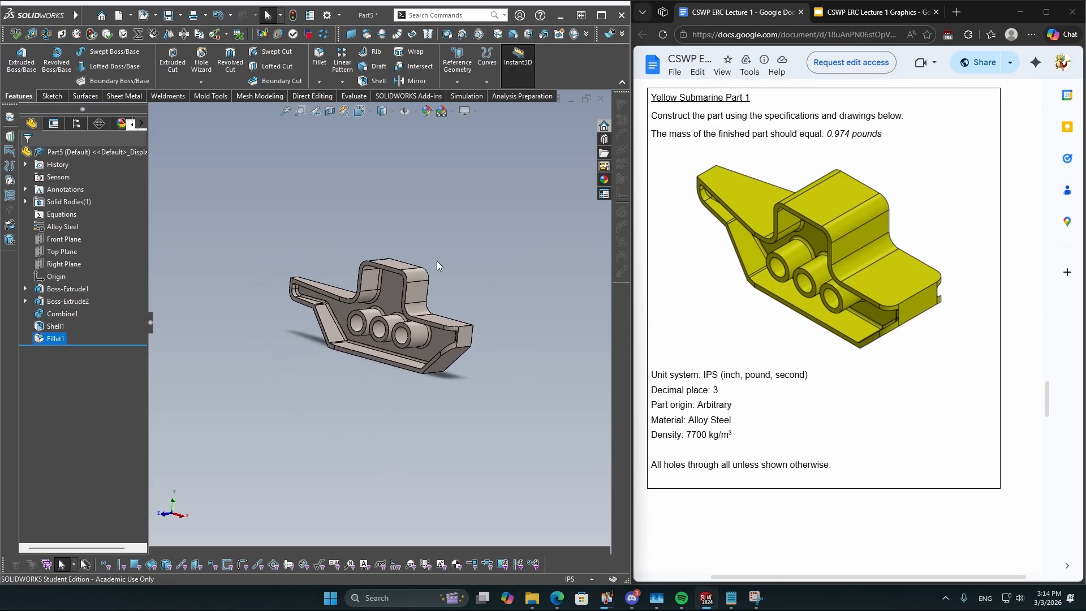
middle_click_drag(437, 262, 448, 289)
middle_click_drag(333, 285, 329, 286)
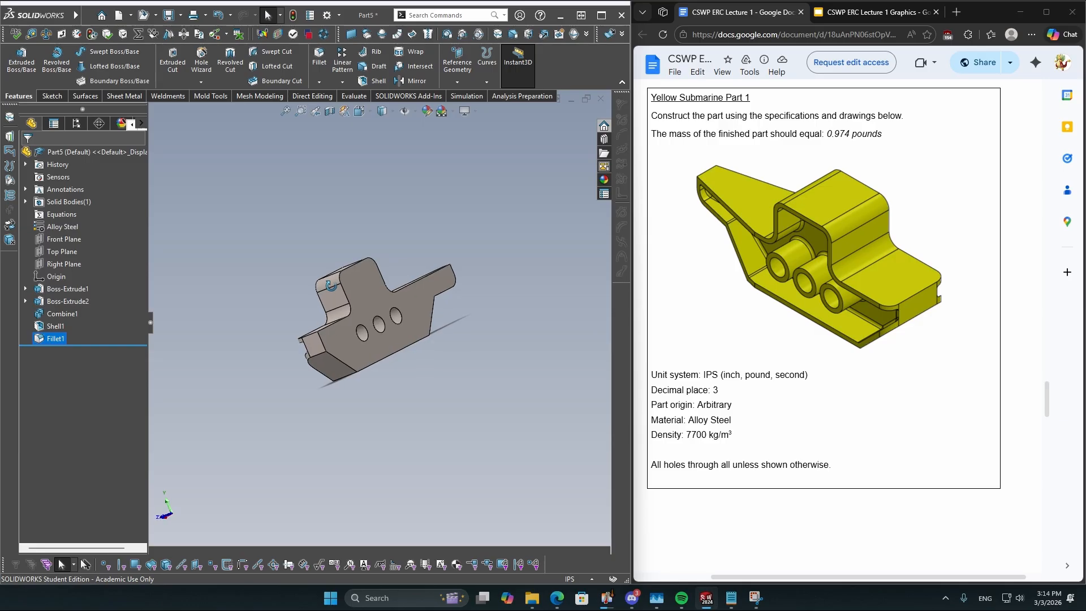
left_click(364, 302)
middle_click_drag(261, 341, 358, 341)
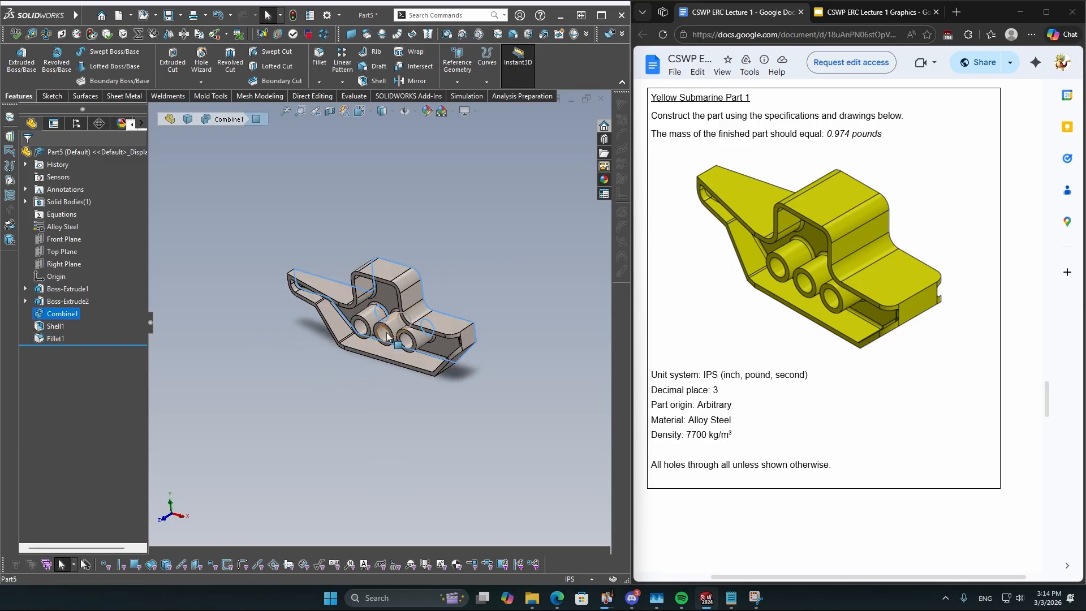
left_click(500, 263)
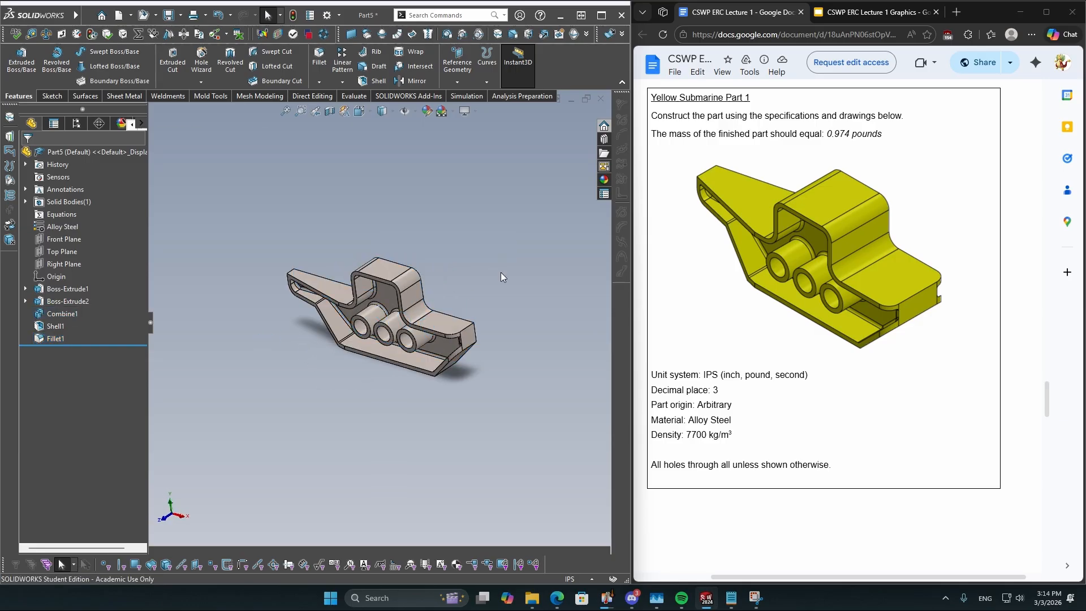
Start a mirror using the flat closed back face with the three holes as the mirror plane
left_click(414, 81)
middle_click_drag(439, 194, 343, 194)
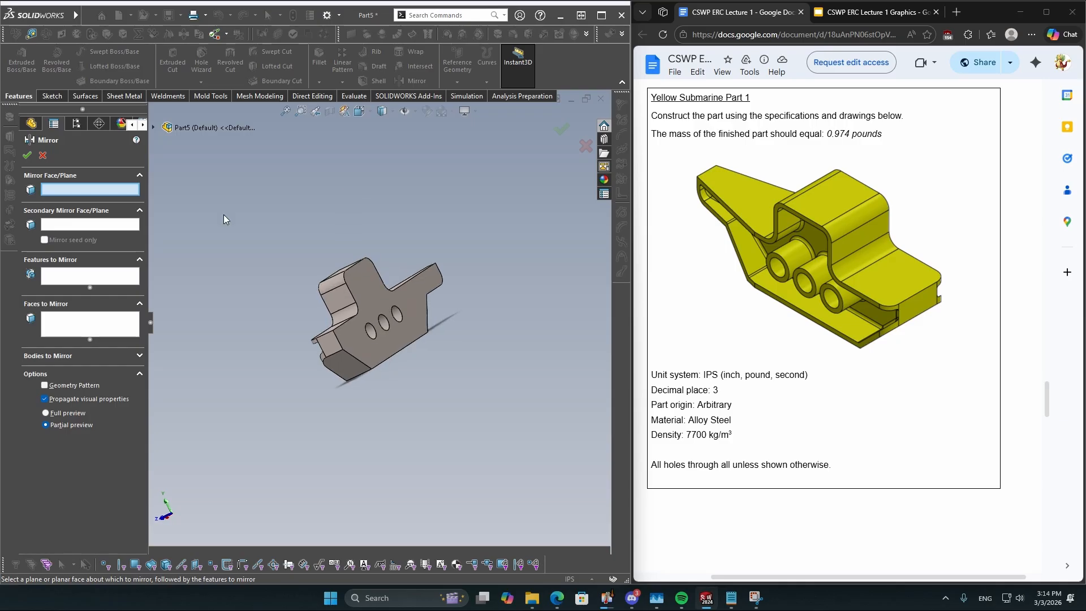
left_click(380, 295)
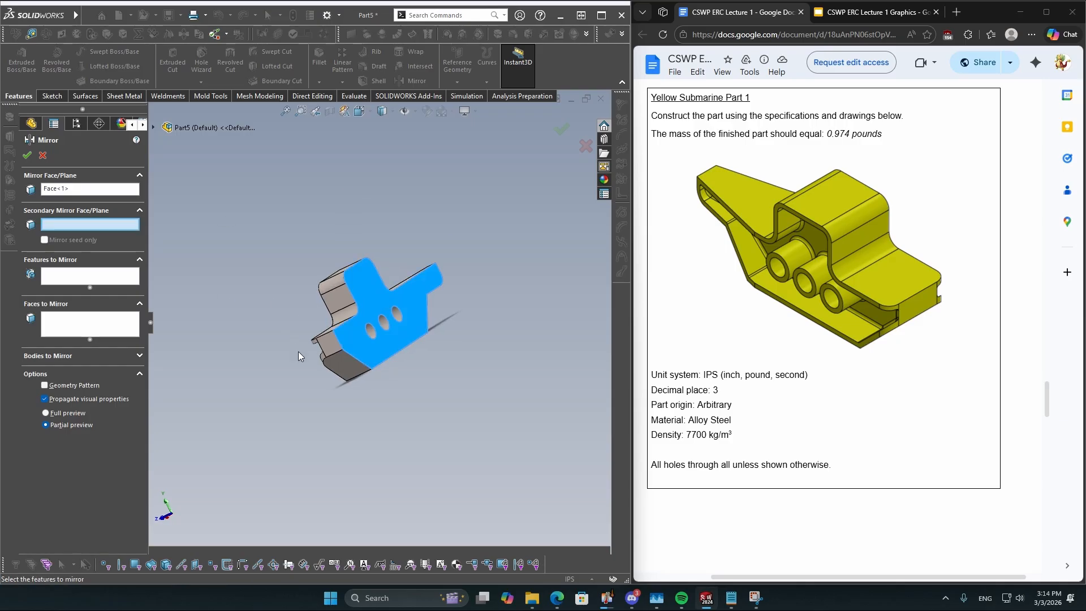
middle_click_drag(392, 314, 226, 317)
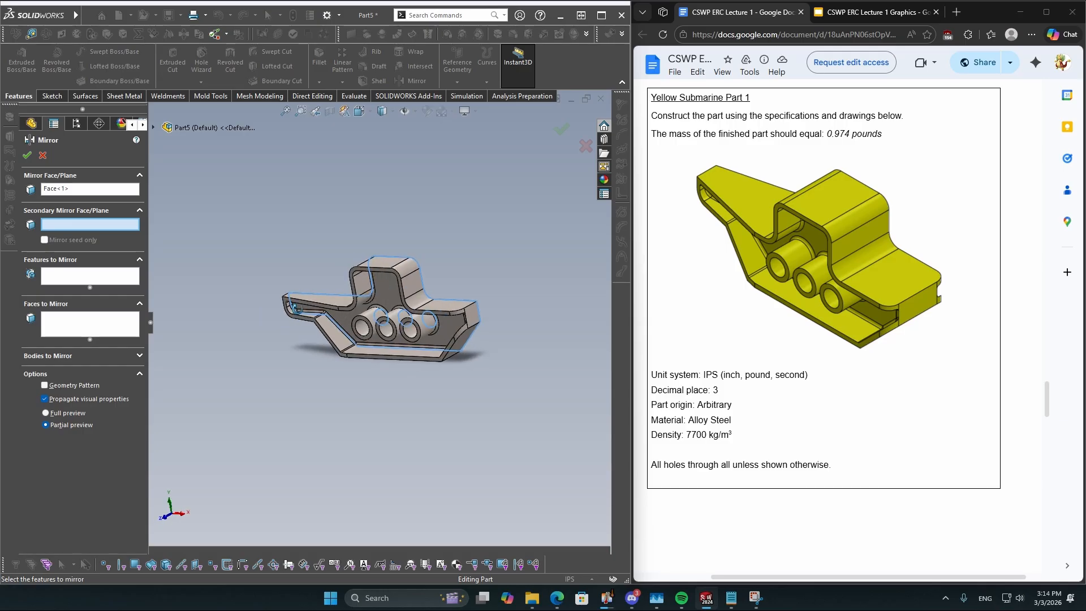
Choose Combine1, Shell1 and Fillet1 as the features to mirror and try to create the mirror
left_click(95, 281)
left_click(153, 127)
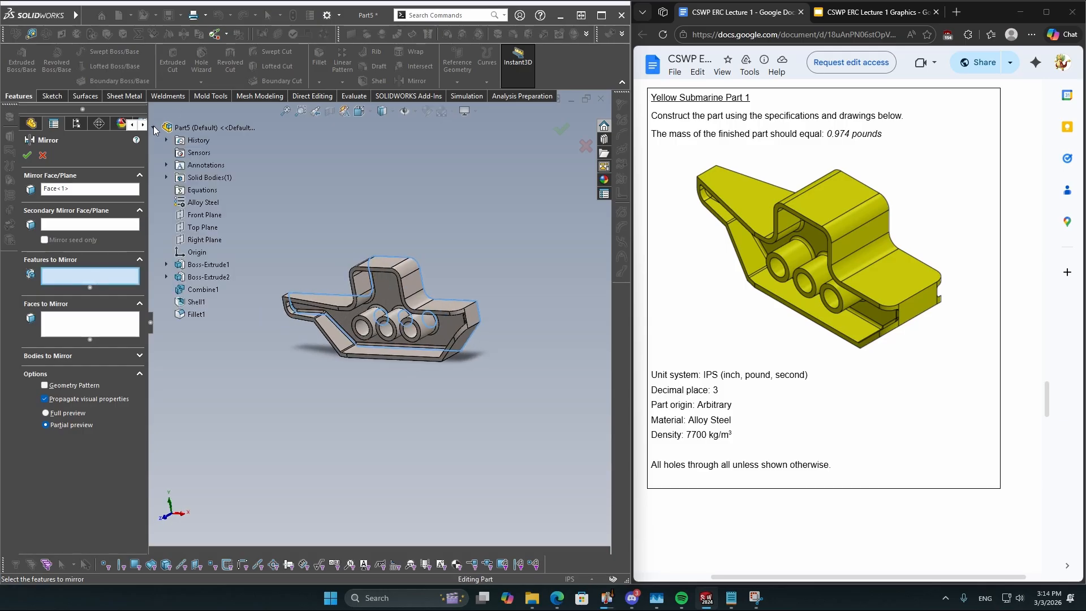
left_click(202, 289)
left_click(196, 302)
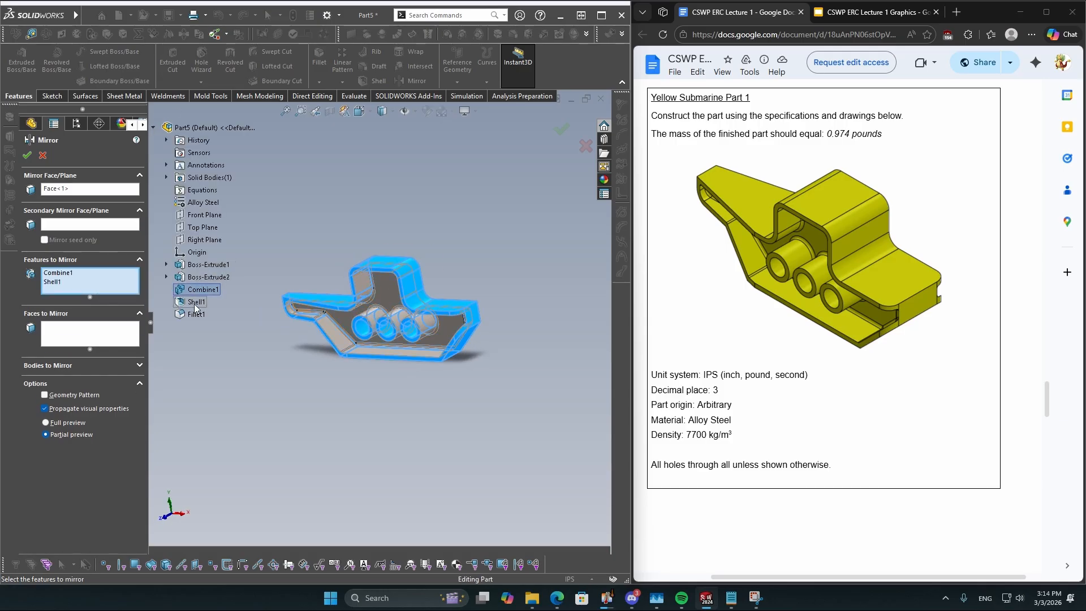
left_click(193, 315)
scroll(364, 358, "up", 2)
middle_click_drag(384, 258, 371, 269)
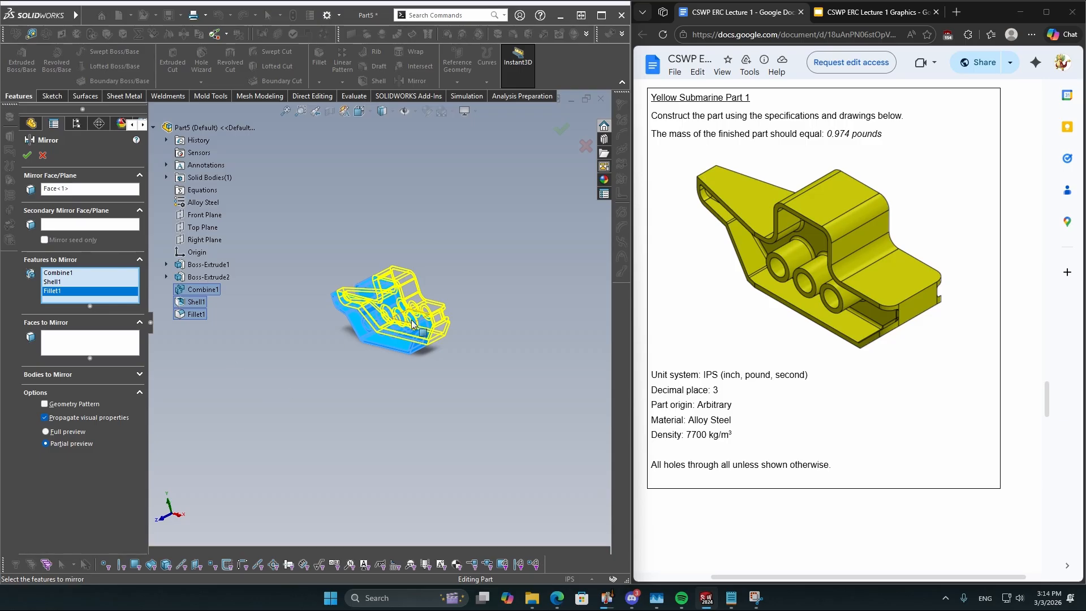
scroll(420, 309, "down", 2)
middle_click_drag(412, 199, 411, 217)
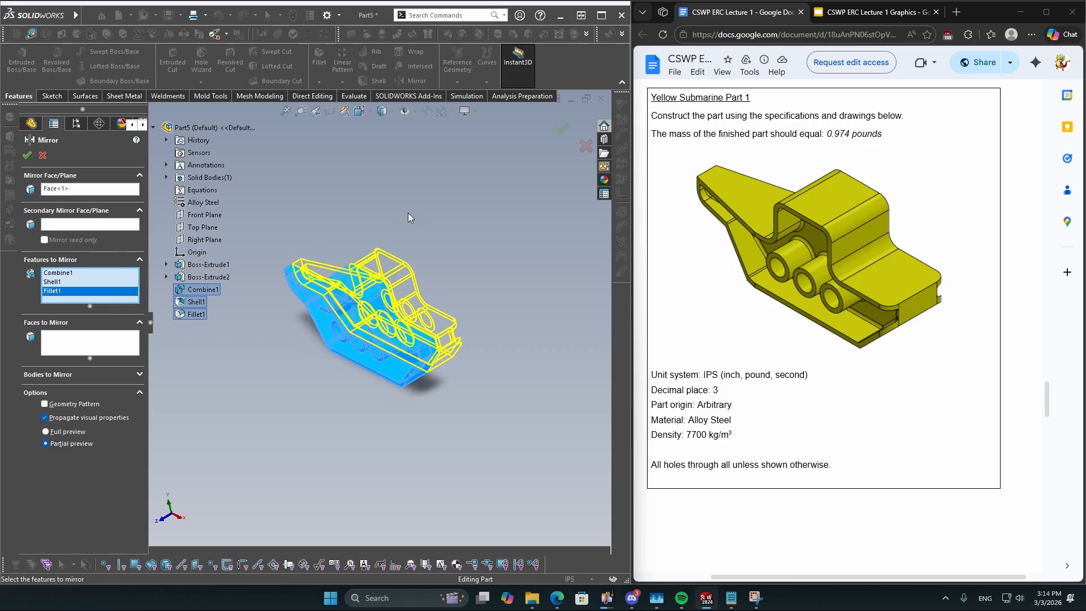
left_click(26, 155)
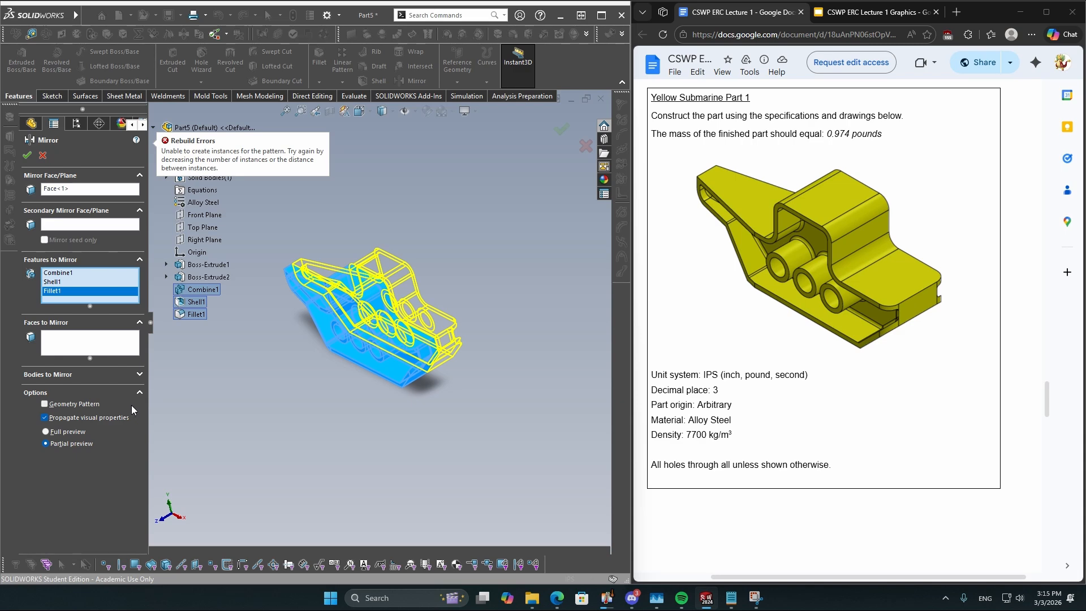
Enable Geometry Pattern for the mirror and create the mirrored other half of the body
left_click(45, 404)
middle_click_drag(357, 325, 390, 289)
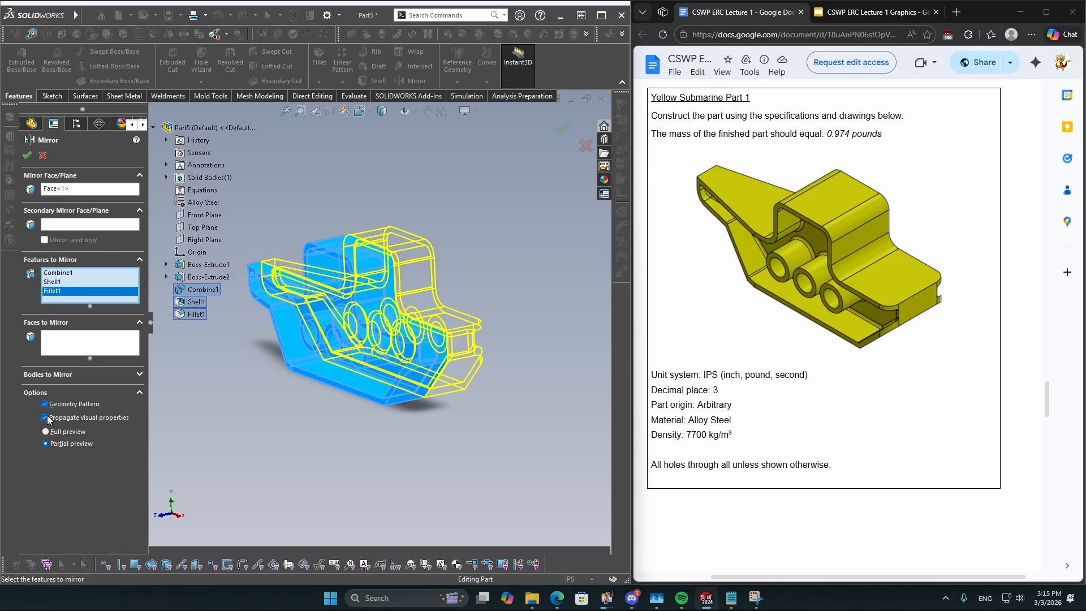
left_click(562, 129)
middle_click_drag(367, 321, 428, 301)
scroll(429, 301, "up", 3)
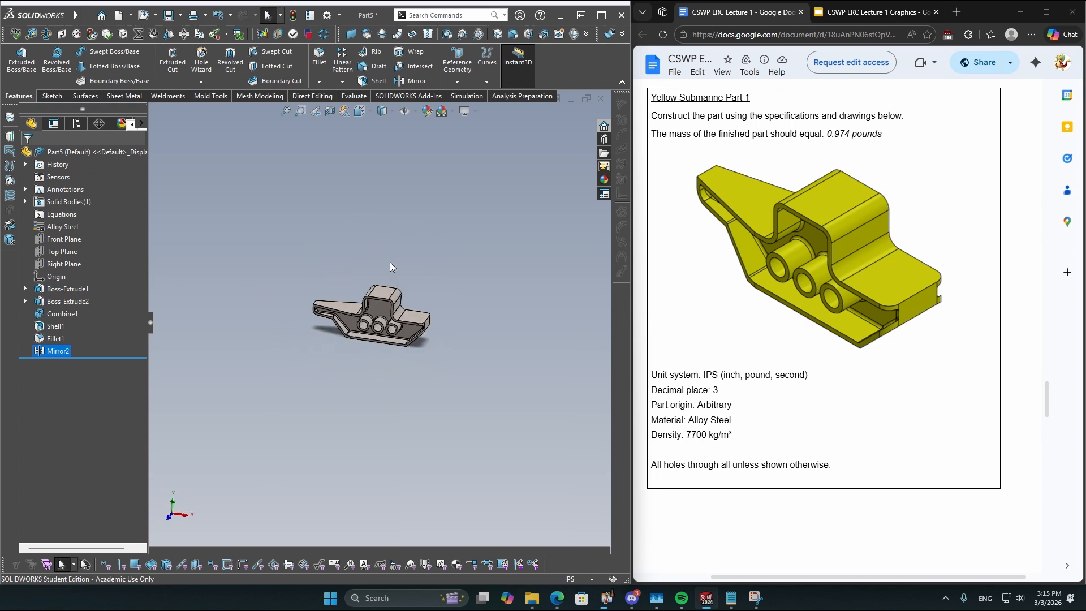
Apply the standard pure yellow colour (RGB 255, 255, 0) to the whole mirrored solid body
left_click(428, 113)
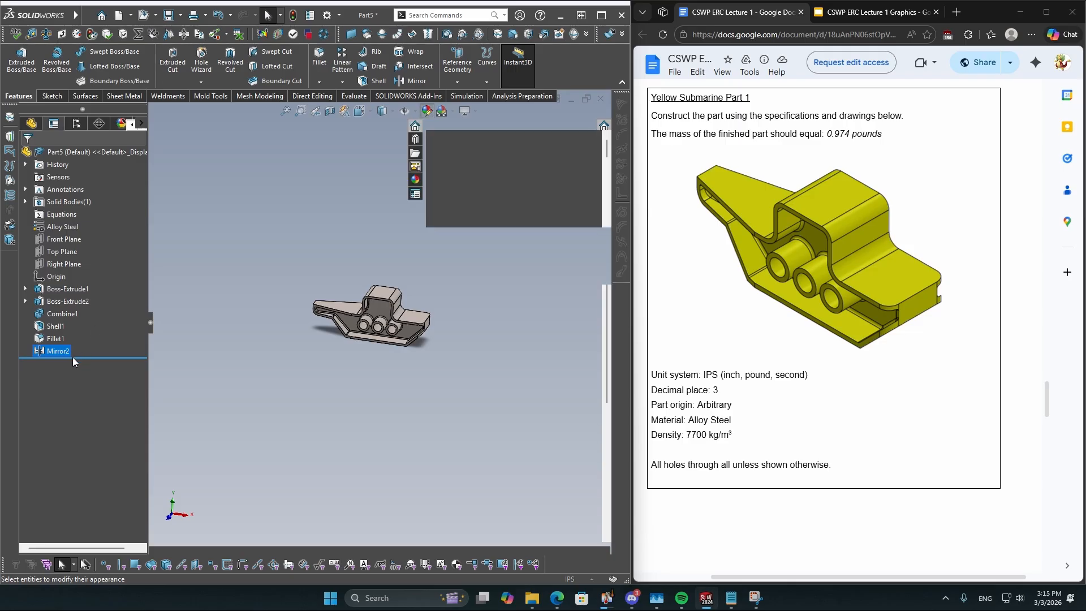
left_click(69, 386)
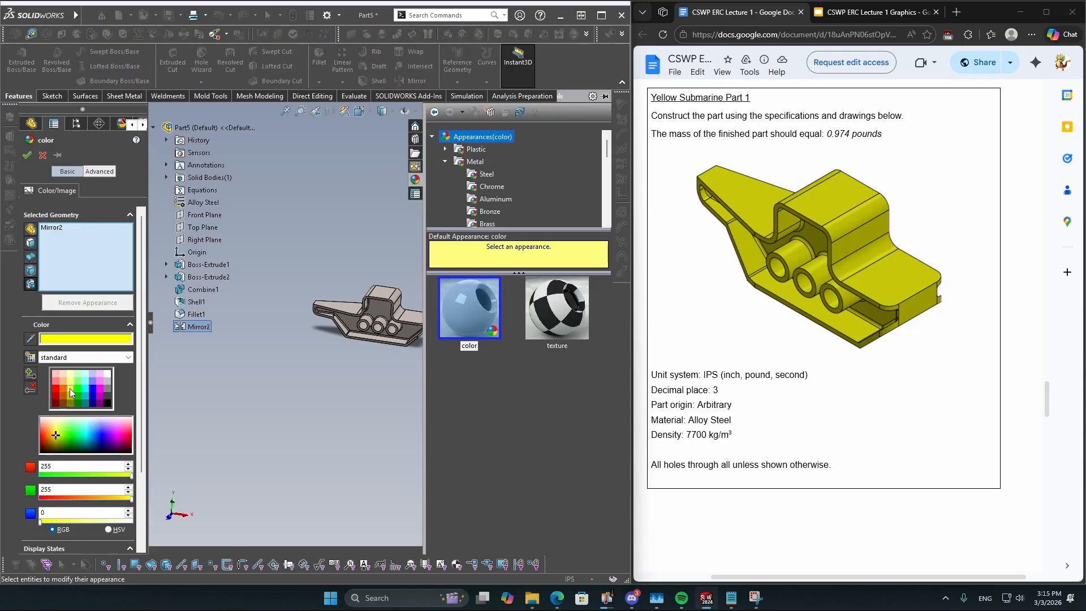
left_click(31, 270)
left_click(383, 300)
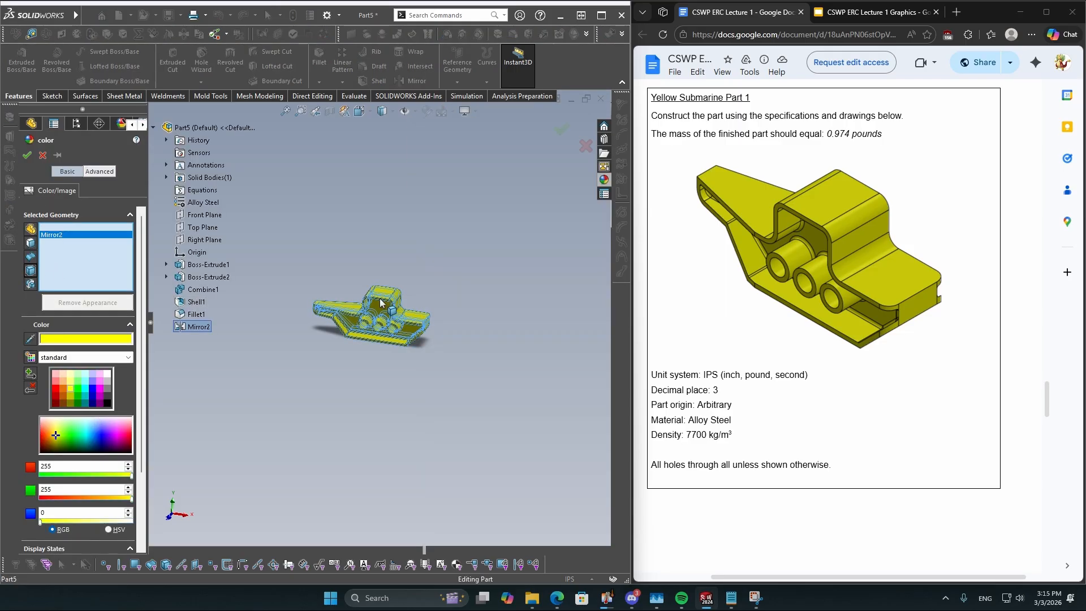
left_click(27, 155)
scroll(390, 317, "down", 5)
middle_click_drag(413, 294, 392, 289)
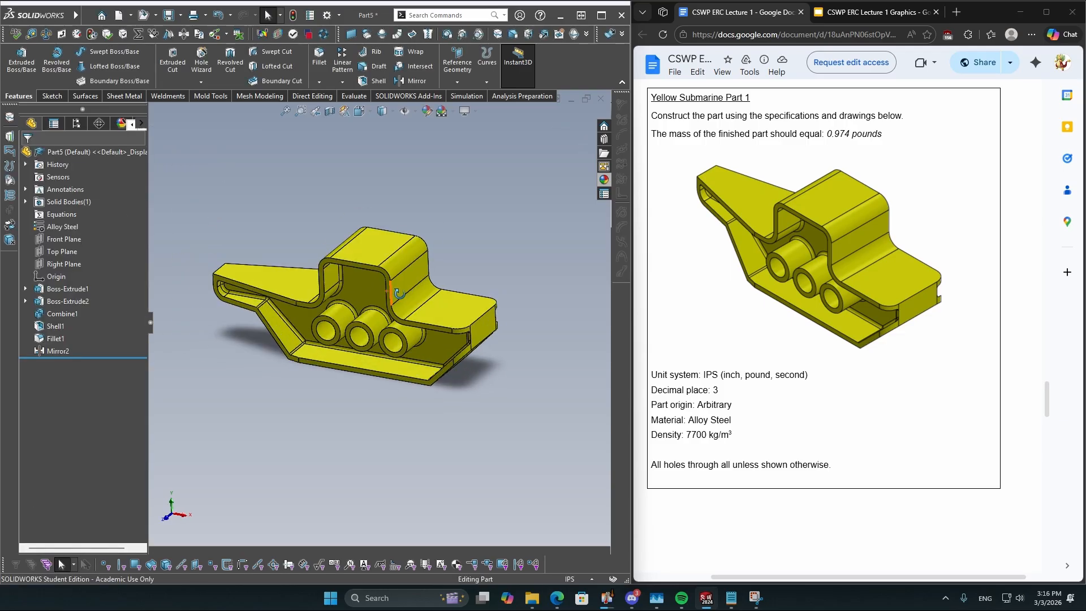
scroll(385, 283, "up", 4)
key("ctrl+7")
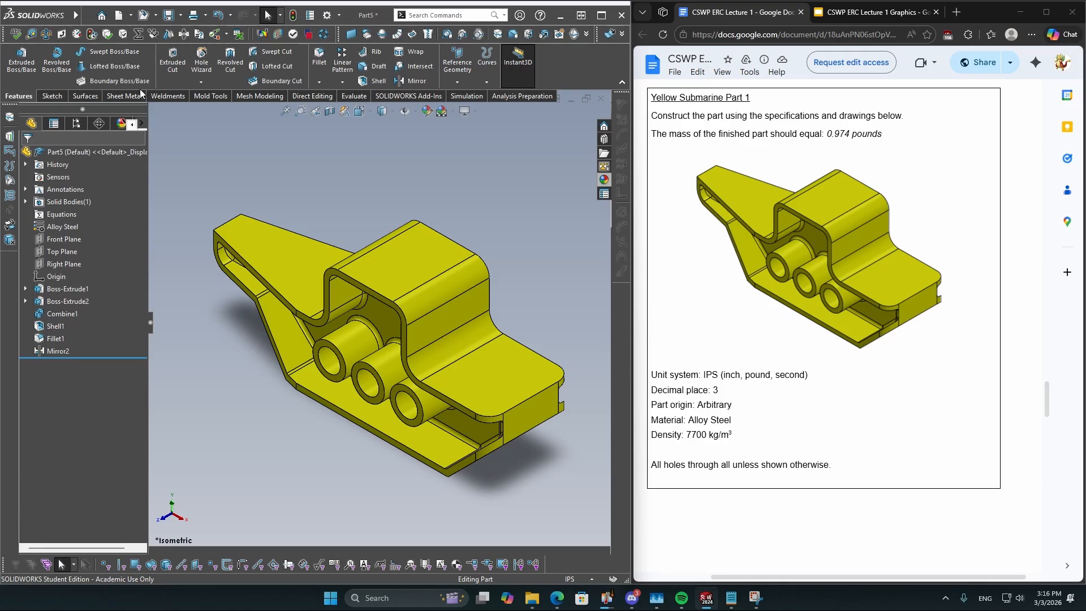
Evaluate the part's mass properties using custom units of inches and pounds with three decimal places
left_click(354, 96)
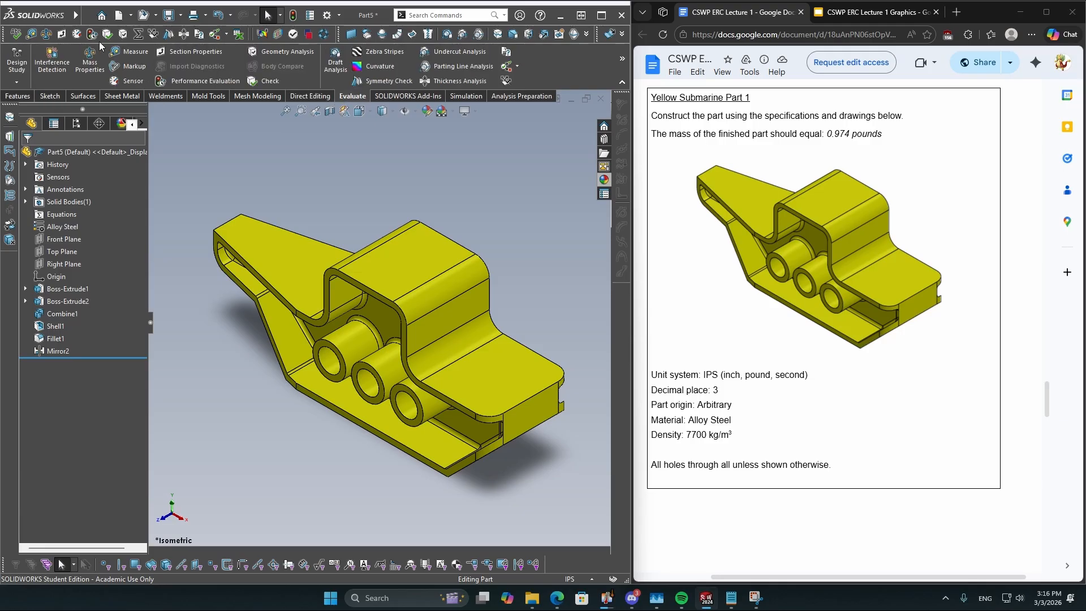
left_click(89, 62)
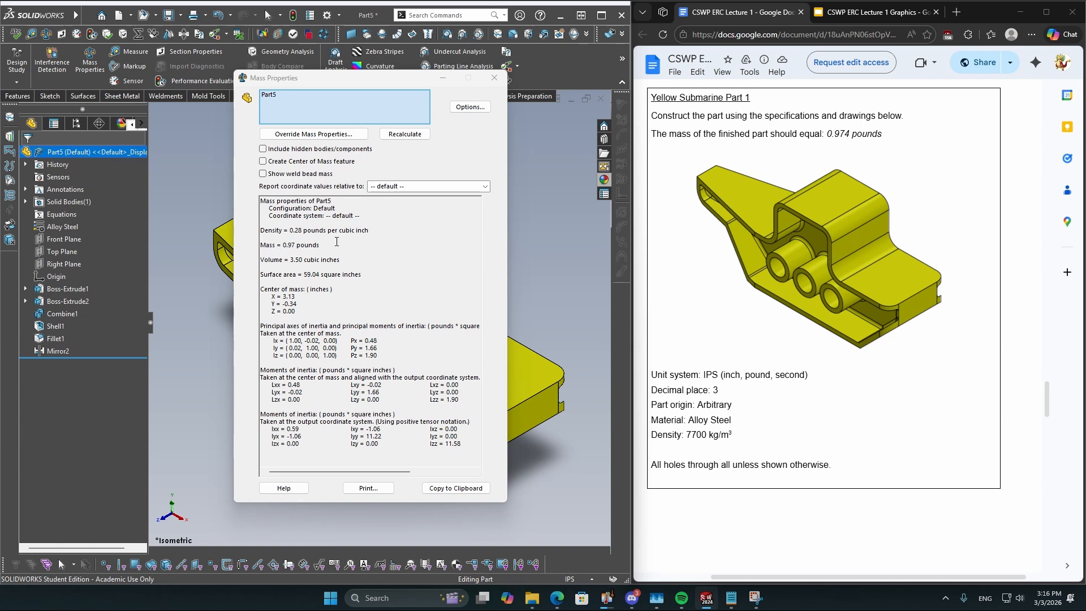
left_click(427, 136)
left_click(469, 108)
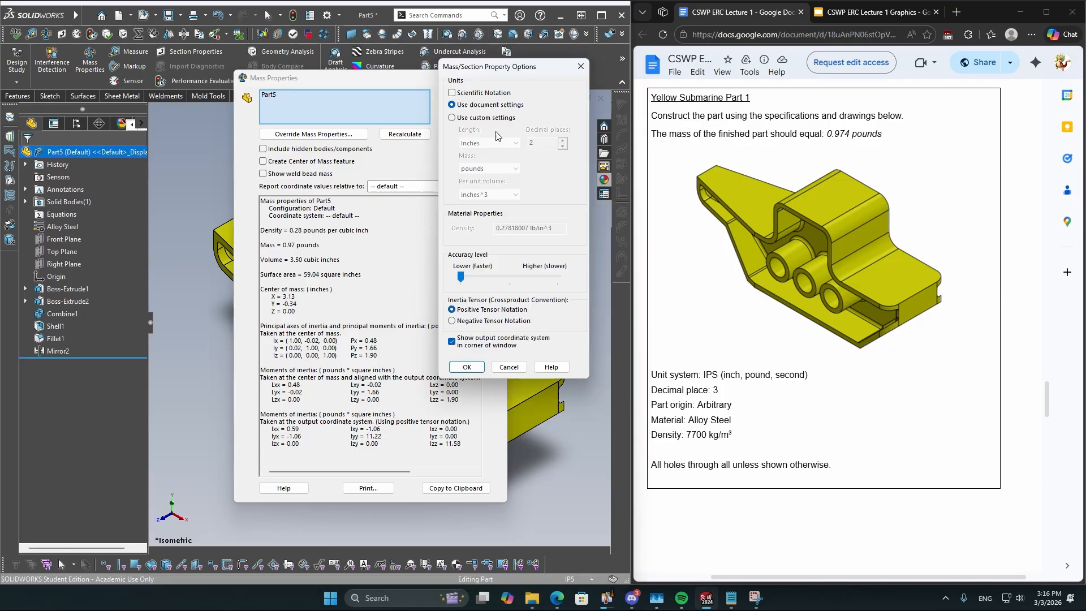
left_click_drag(520, 80, 197, 95)
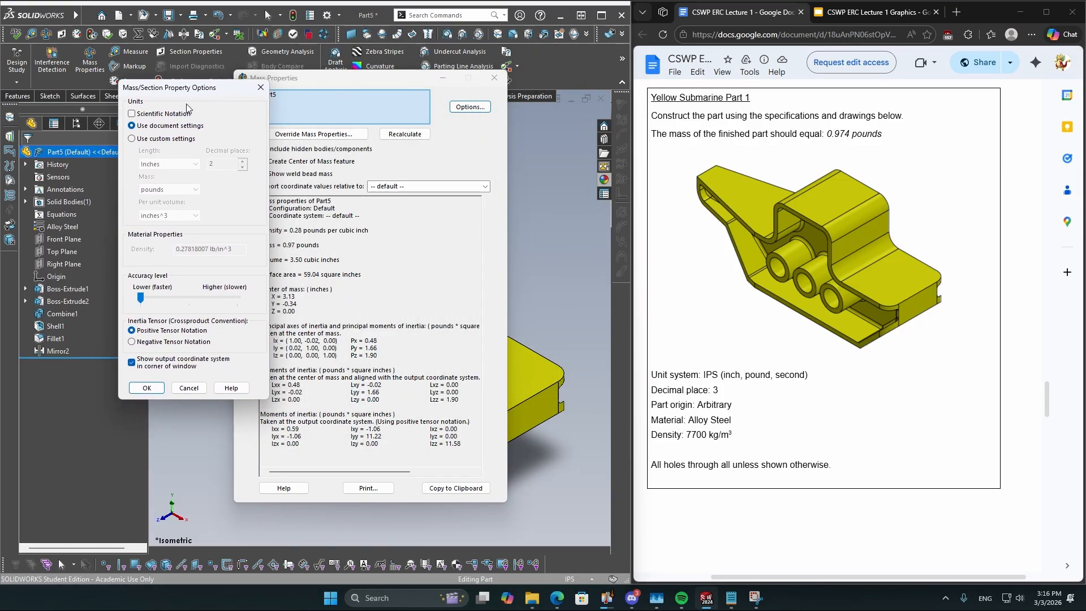
left_click(179, 140)
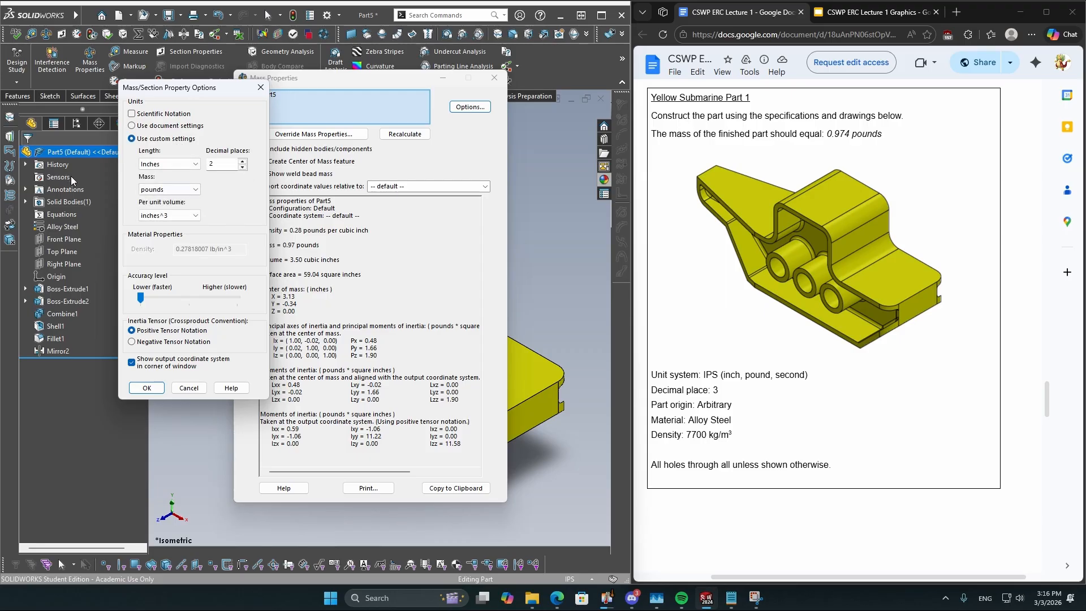
left_click(242, 160)
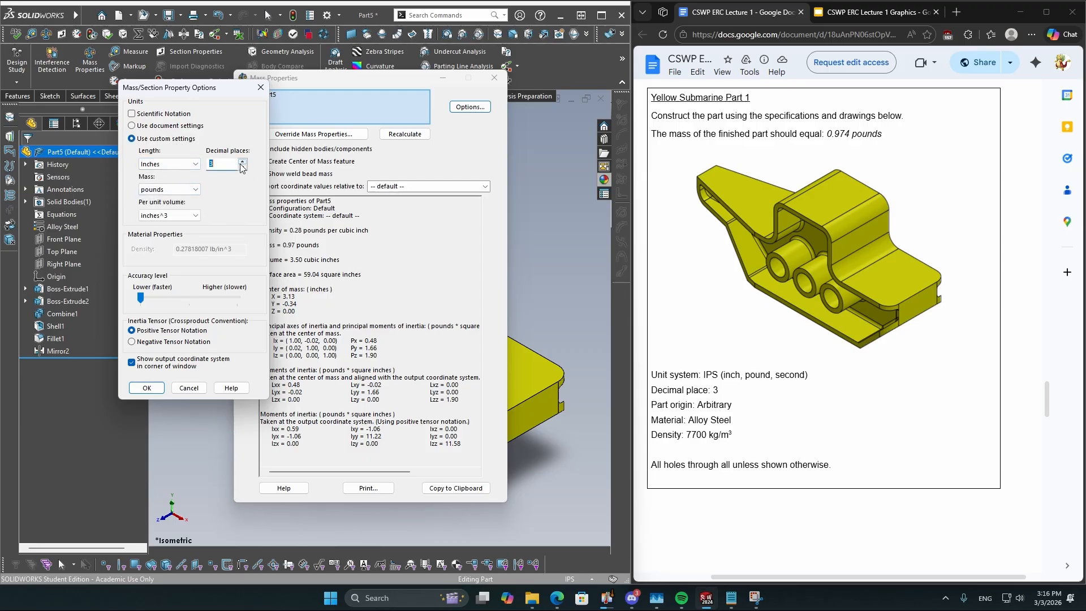
left_click(150, 391)
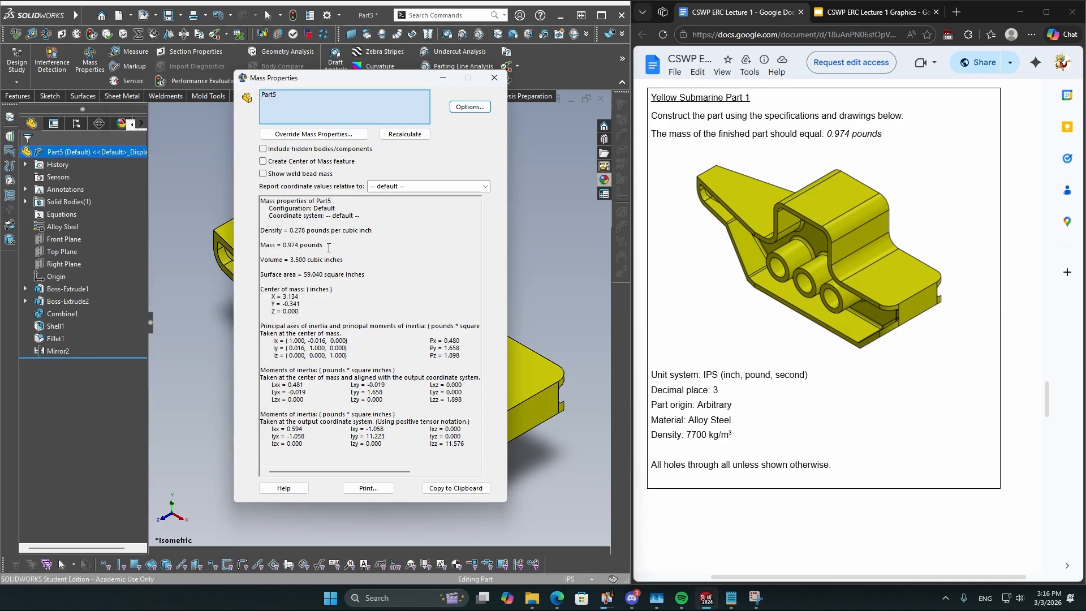
Compare the calculated mass with the target mass in the Part 1 specification and close the mass properties
left_click_drag(329, 248, 282, 247)
left_click_drag(885, 134, 828, 139)
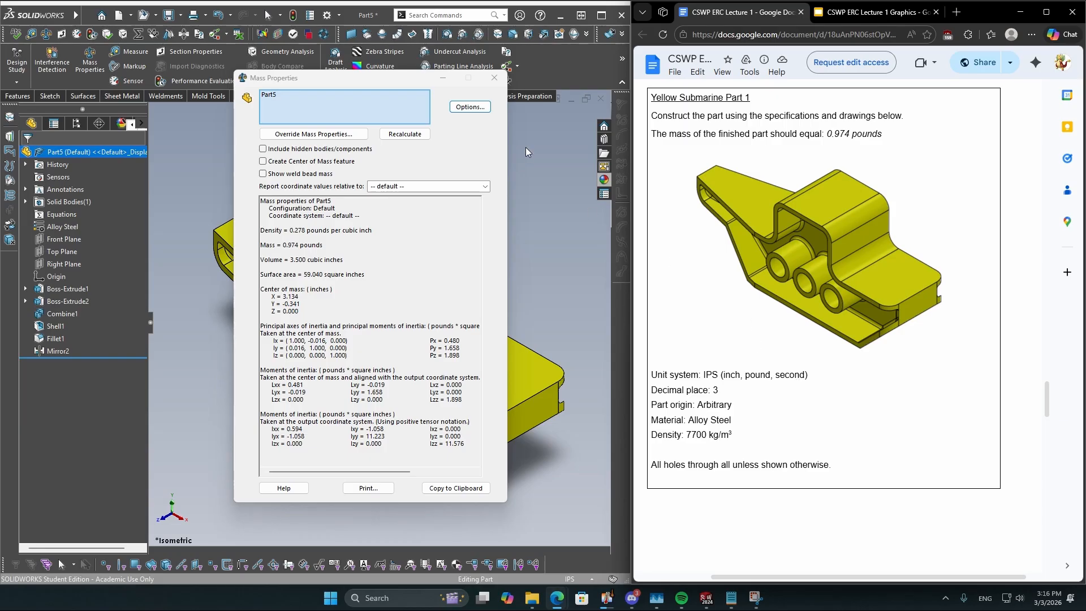
left_click(488, 80)
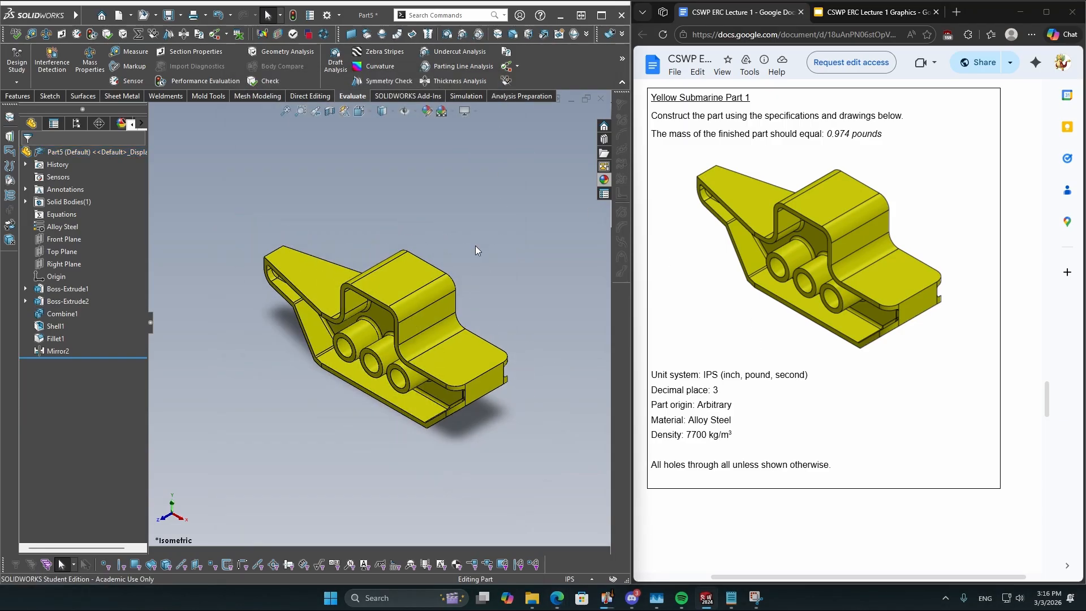
middle_click_drag(476, 246, 391, 395)
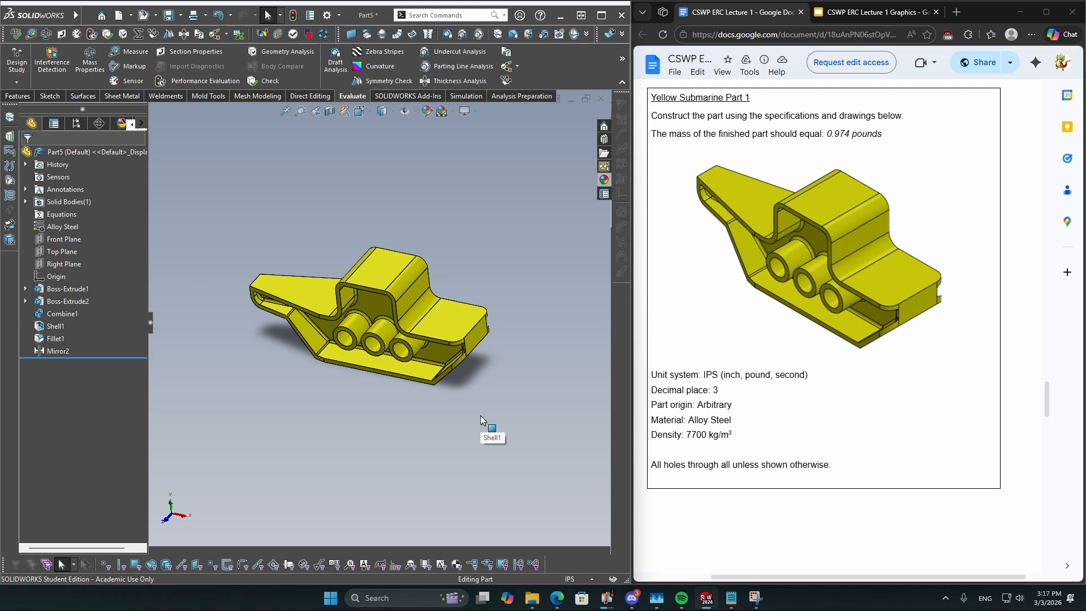
middle_click_drag(510, 307, 478, 246)
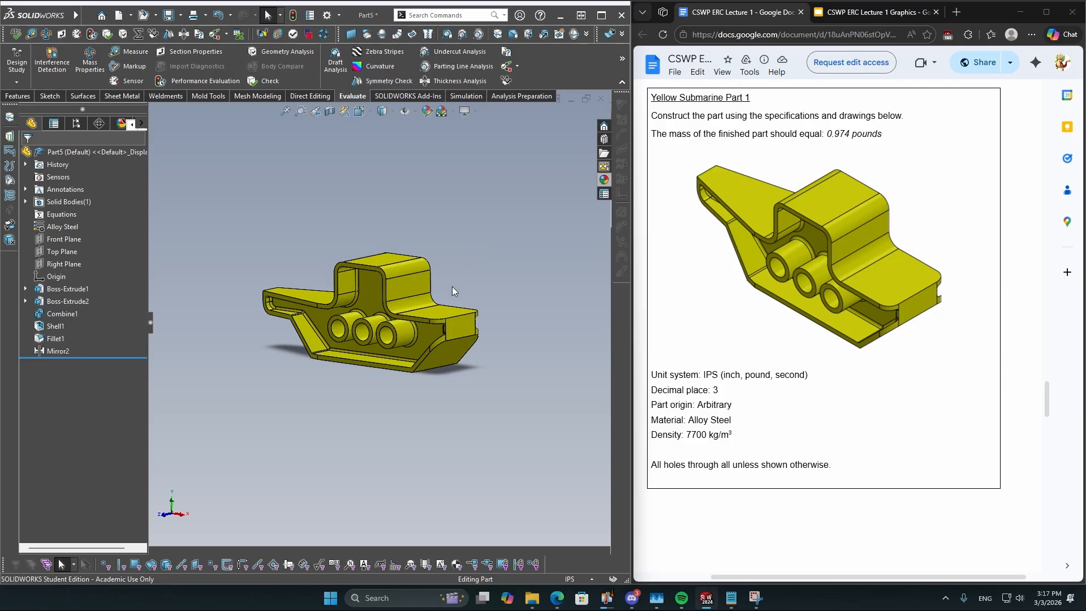
middle_click_drag(452, 286, 359, 243)
key("space")
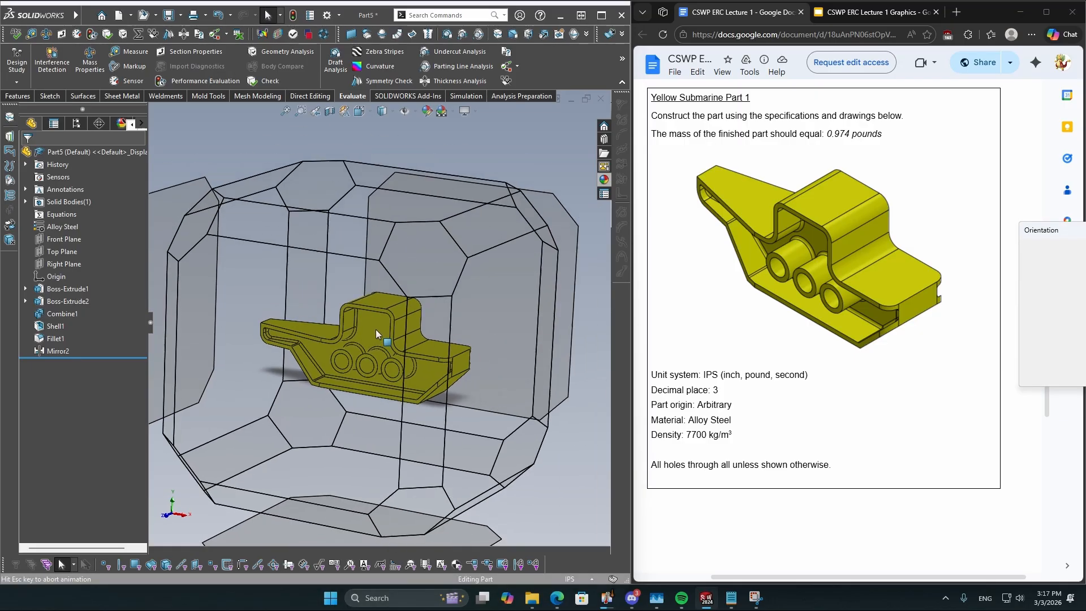
left_click(331, 315)
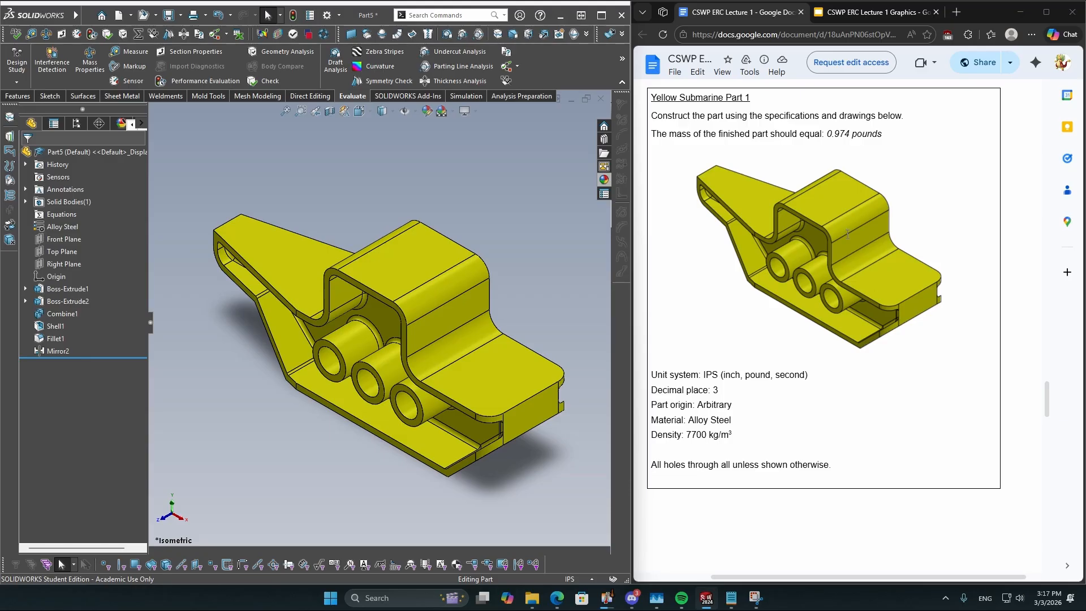
Read the Yellow Submarine Part 2 specification and drawing, and examine the wall thickness of the model's three tubes
scroll(847, 234, "down", 15)
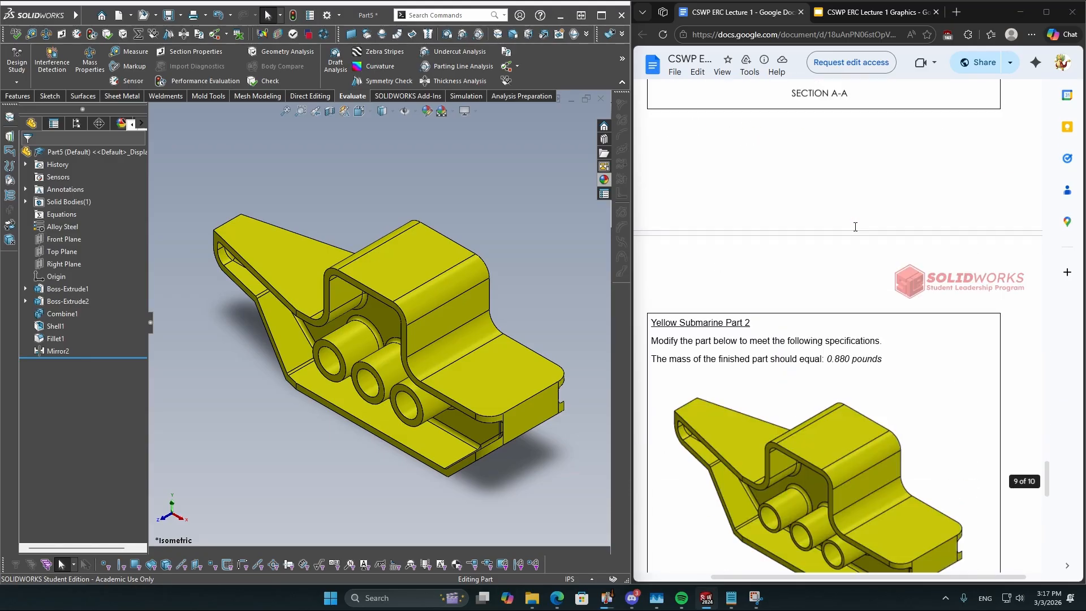
scroll(855, 226, "up", 5)
scroll(863, 245, "down", 8)
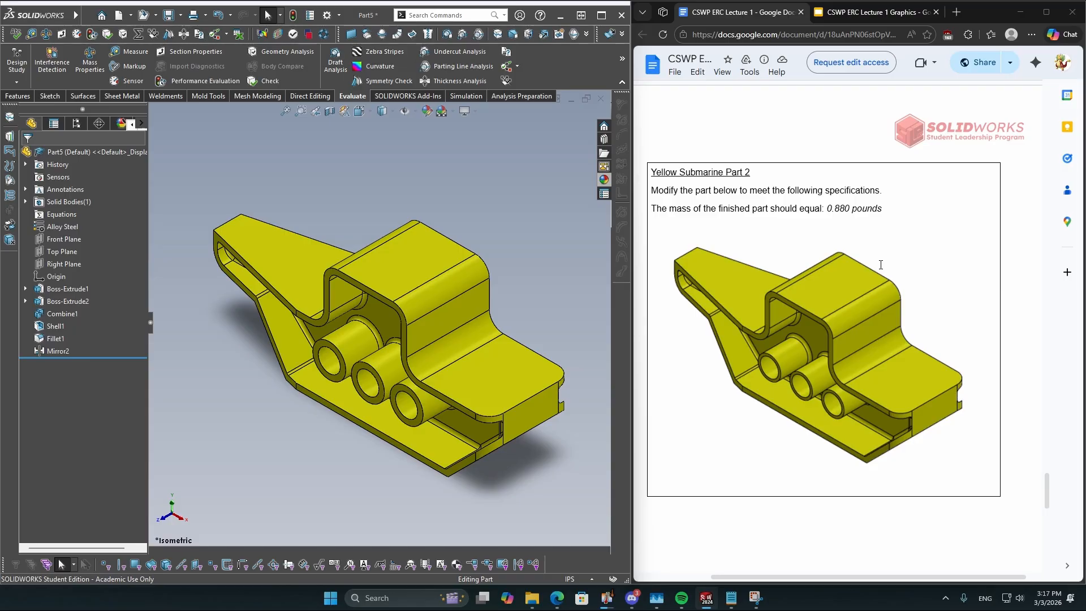
scroll(884, 252, "down", 1)
scroll(812, 189, "down", 5)
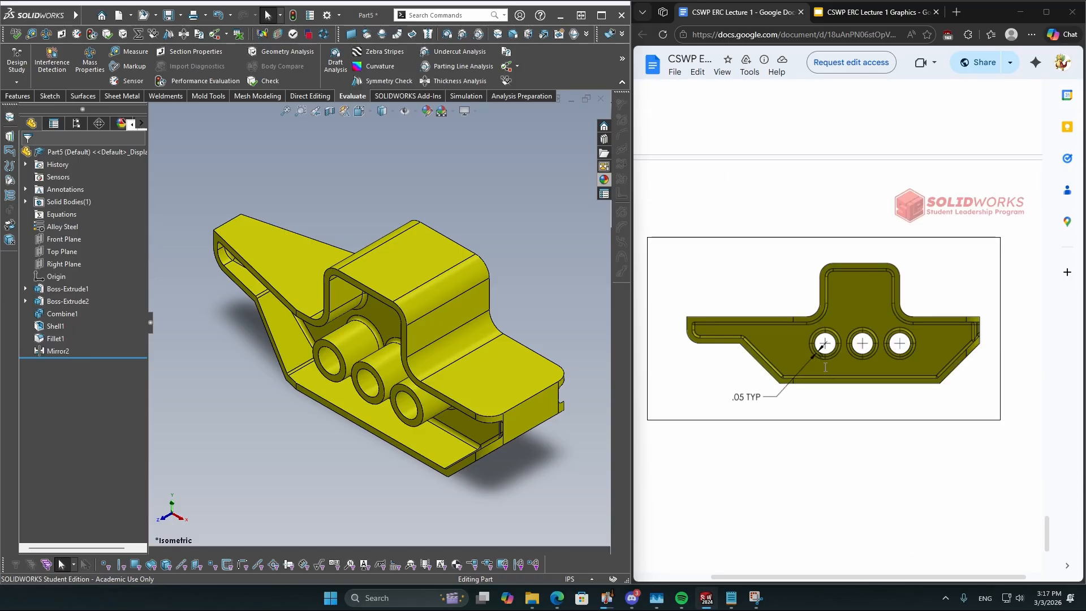
scroll(826, 367, "down", 1)
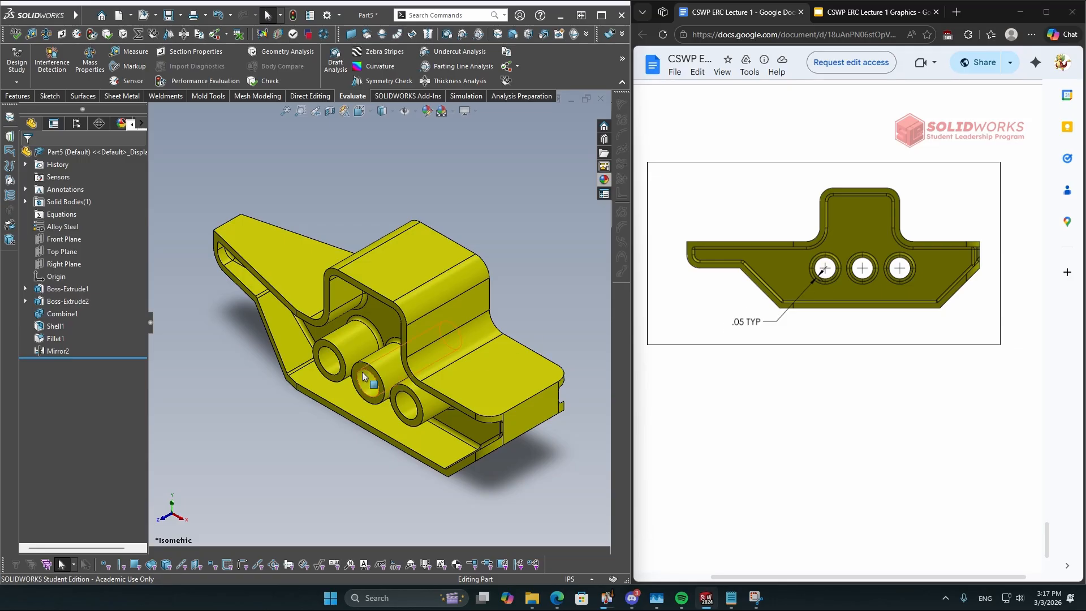
middle_click_drag(369, 380, 360, 309)
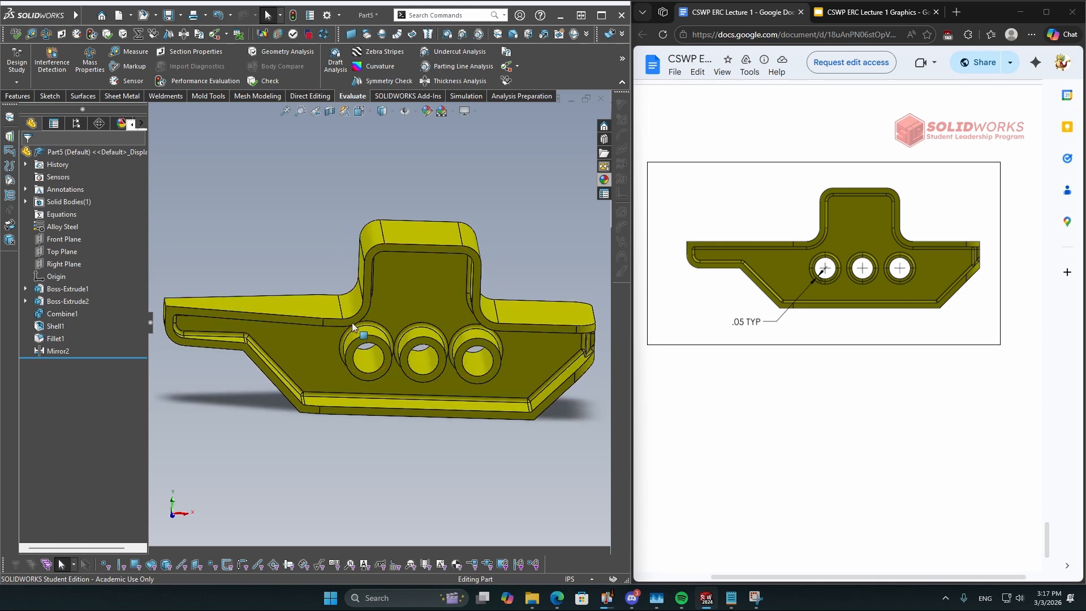
scroll(477, 360, "up", 1)
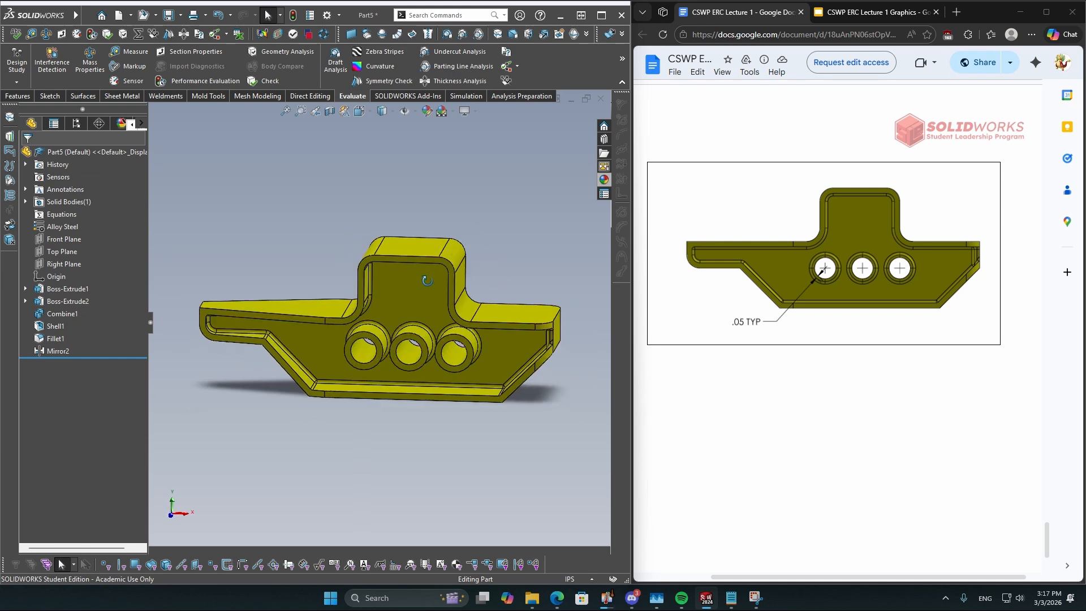
middle_click_drag(423, 278, 404, 283)
Edit Shell1 and assign a 0.05 in multi-thickness to the inner faces of the three holes
right_click(35, 327)
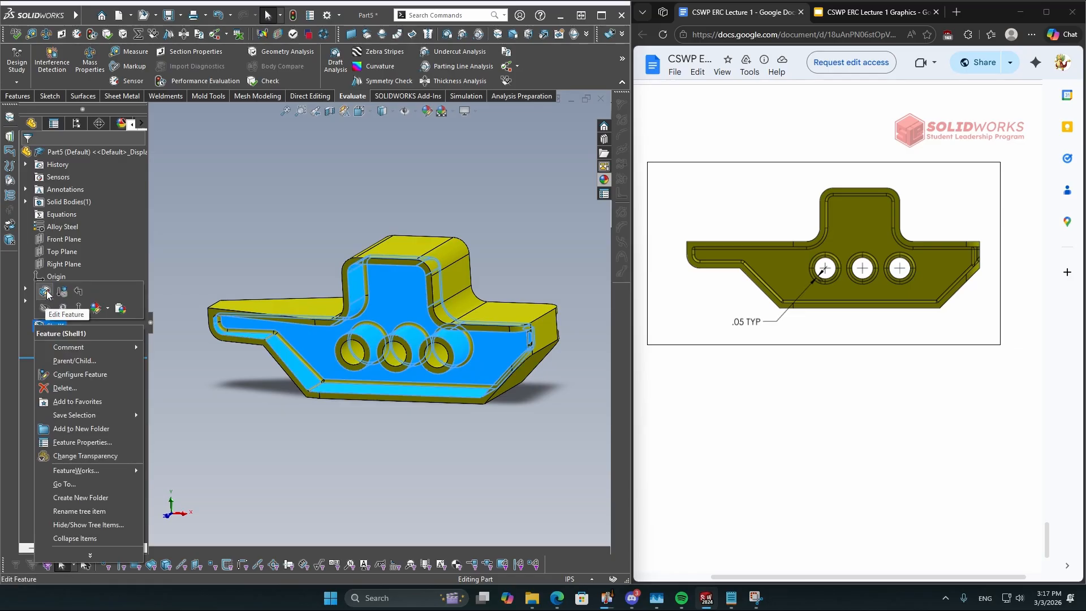
left_click(42, 312)
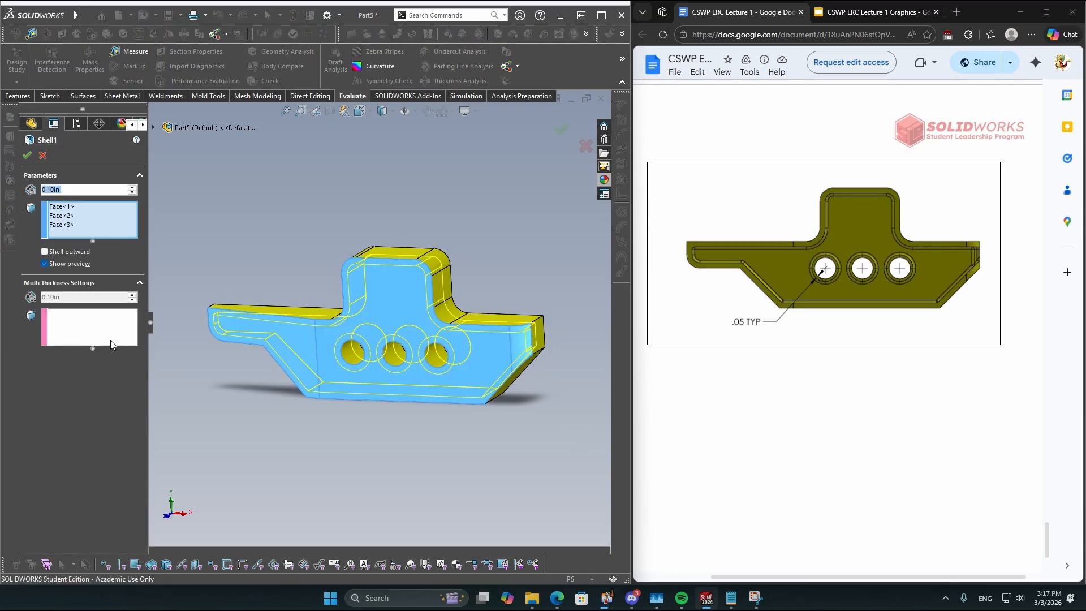
left_click(109, 343)
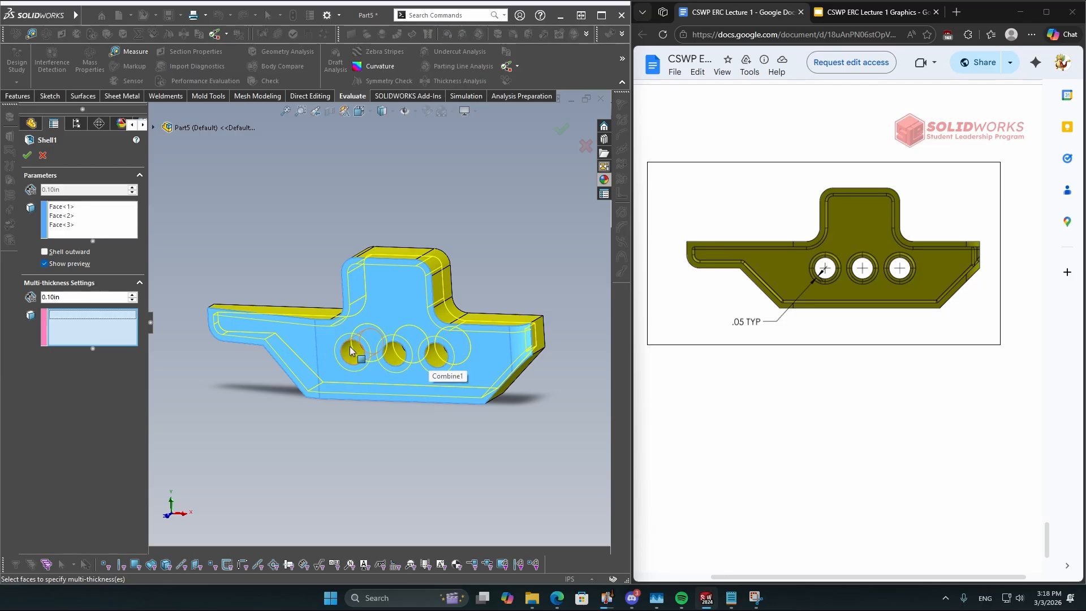
left_click(110, 300)
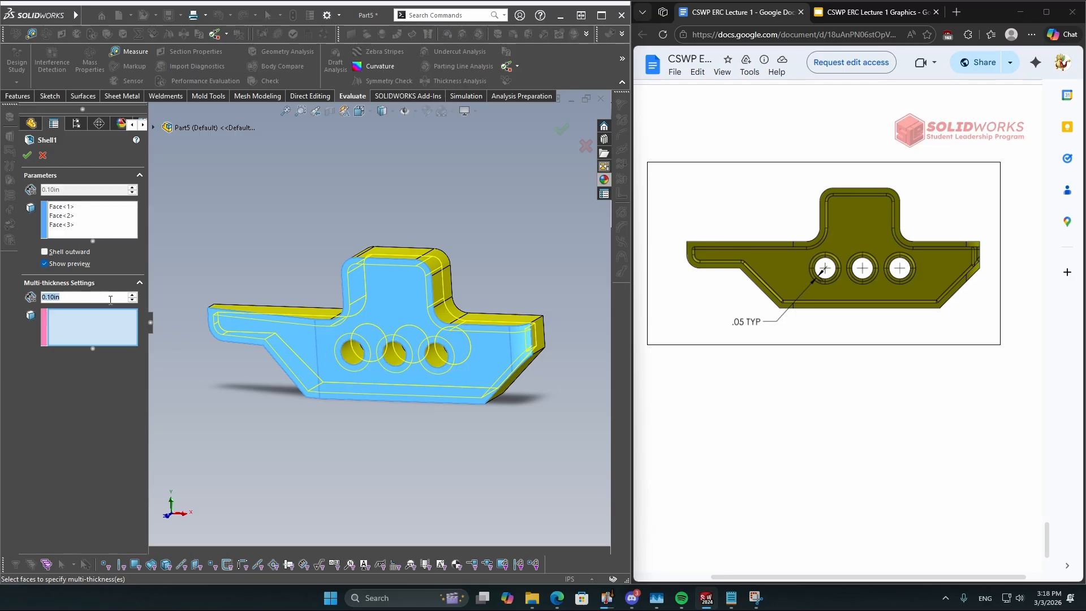
type(".05")
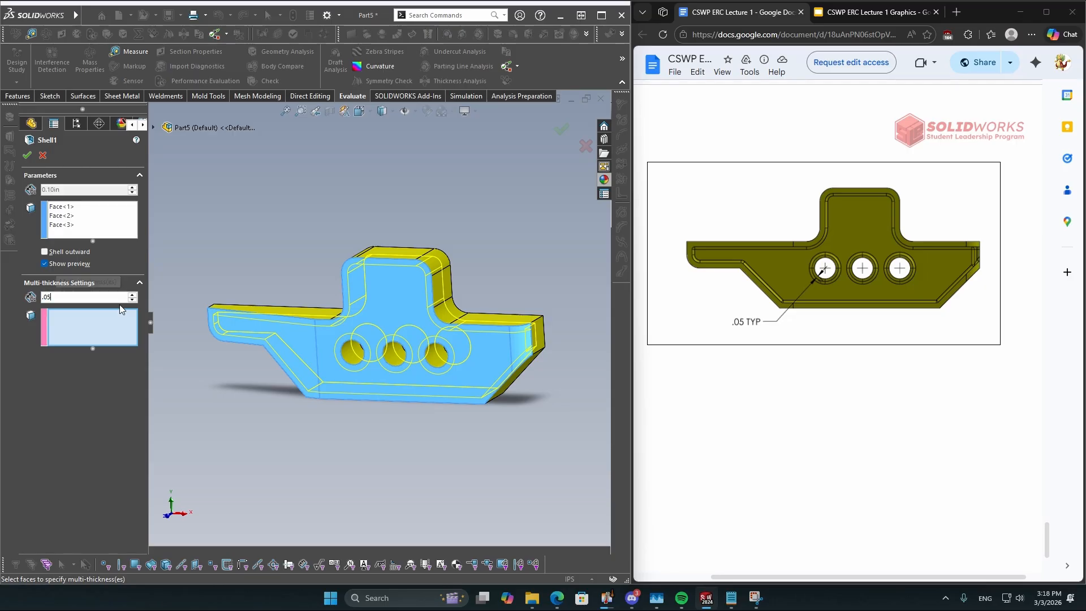
key("Return")
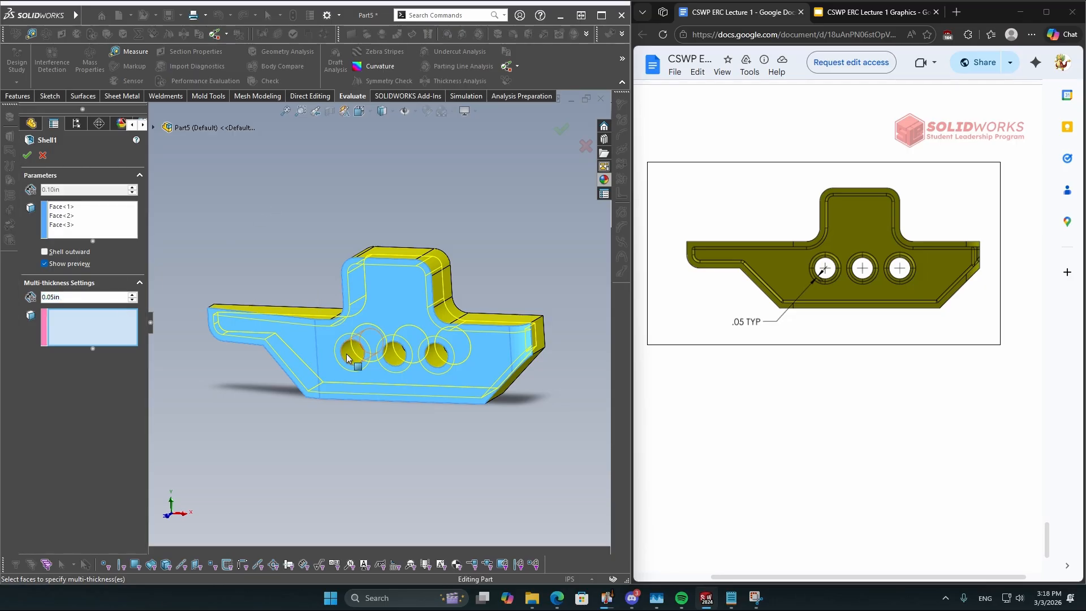
left_click(375, 347)
left_click(396, 354)
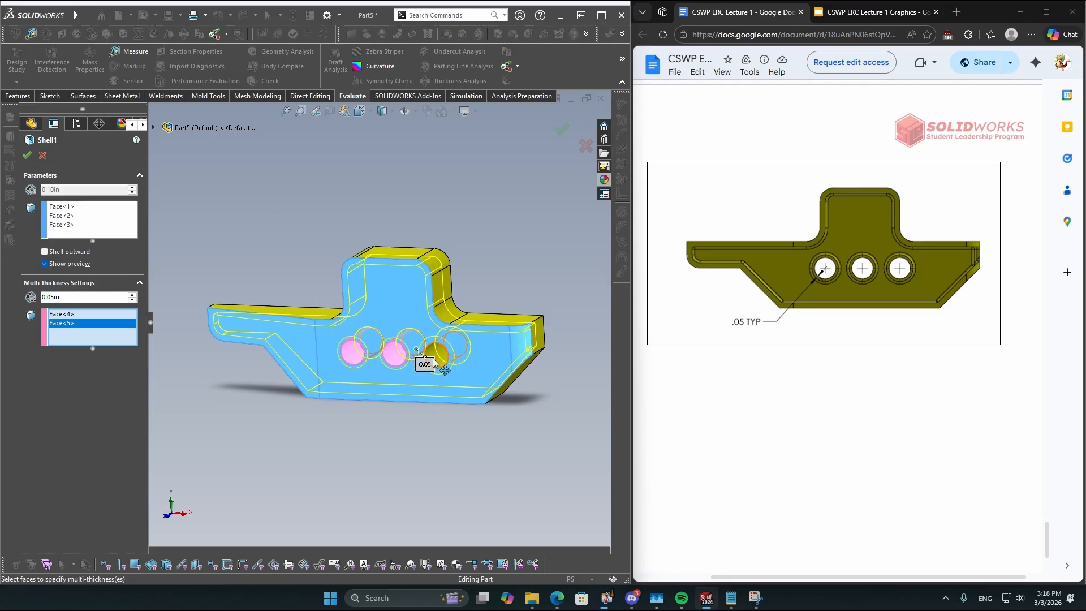
left_click(437, 356)
Set the multi-thickness of the third hole's inner face to 0.1 in
scroll(438, 355, "down", 2)
scroll(436, 356, "down", 2)
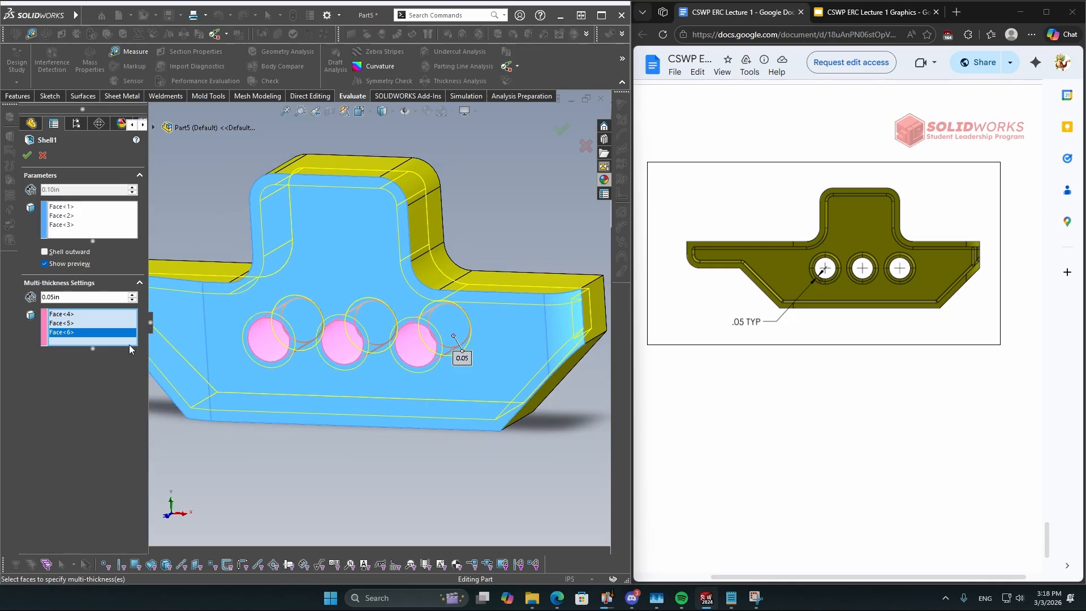
double_click(101, 296)
key("BackSpace")
type(".")
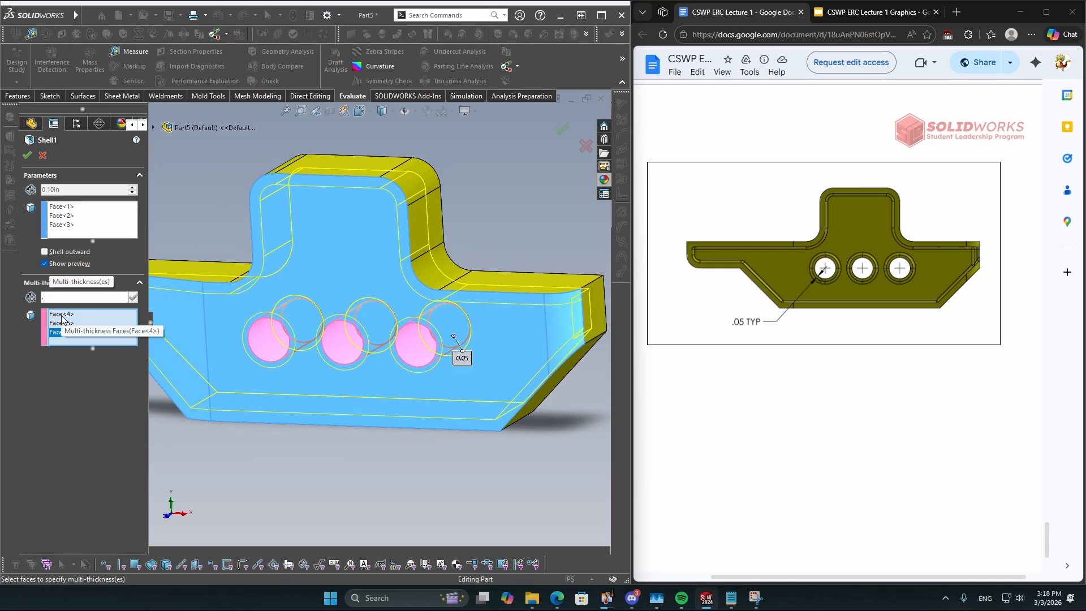
type("1")
key("Return")
scroll(398, 319, "down", 2)
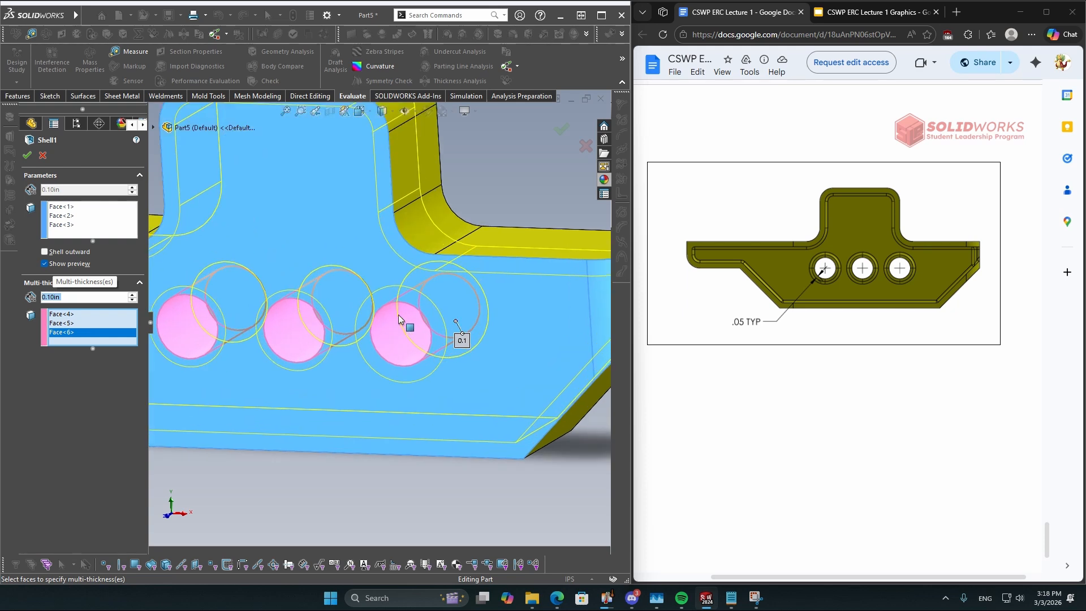
Review the individual multi-thickness values assigned to the three hole faces in the shell preview
middle_click_drag(399, 318, 440, 298)
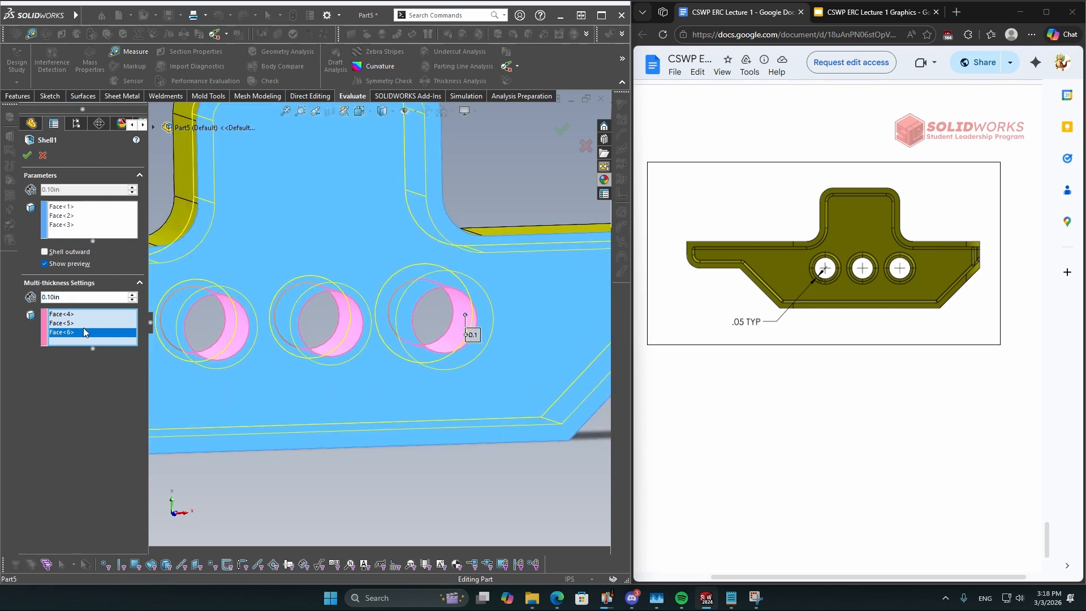
left_click(84, 325)
scroll(344, 305, "down", 1)
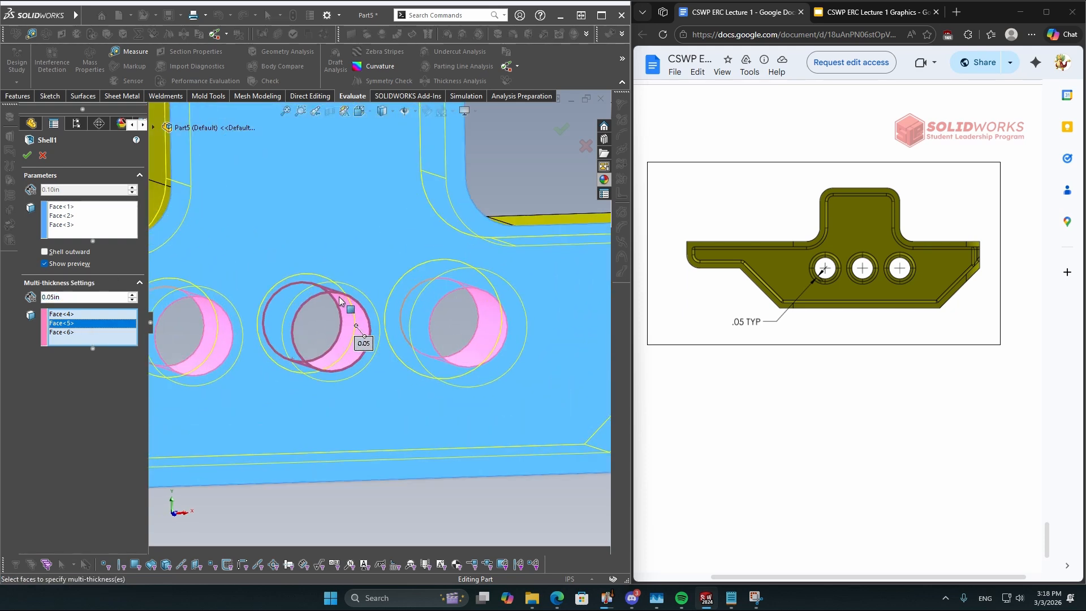
left_click_drag(368, 345, 319, 311)
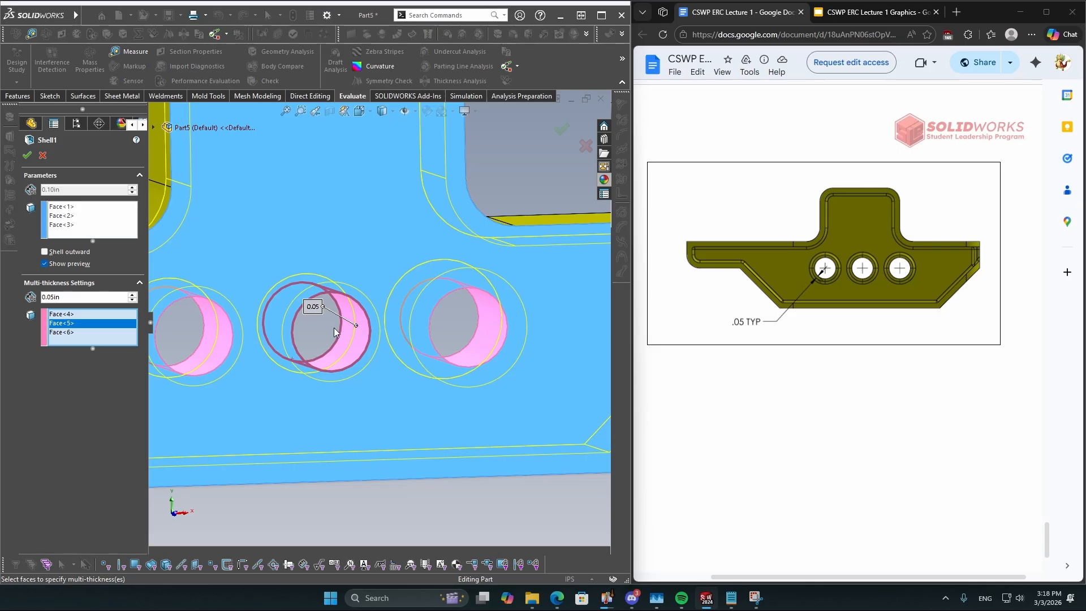
middle_click_drag(363, 347, 320, 339)
left_click(61, 314)
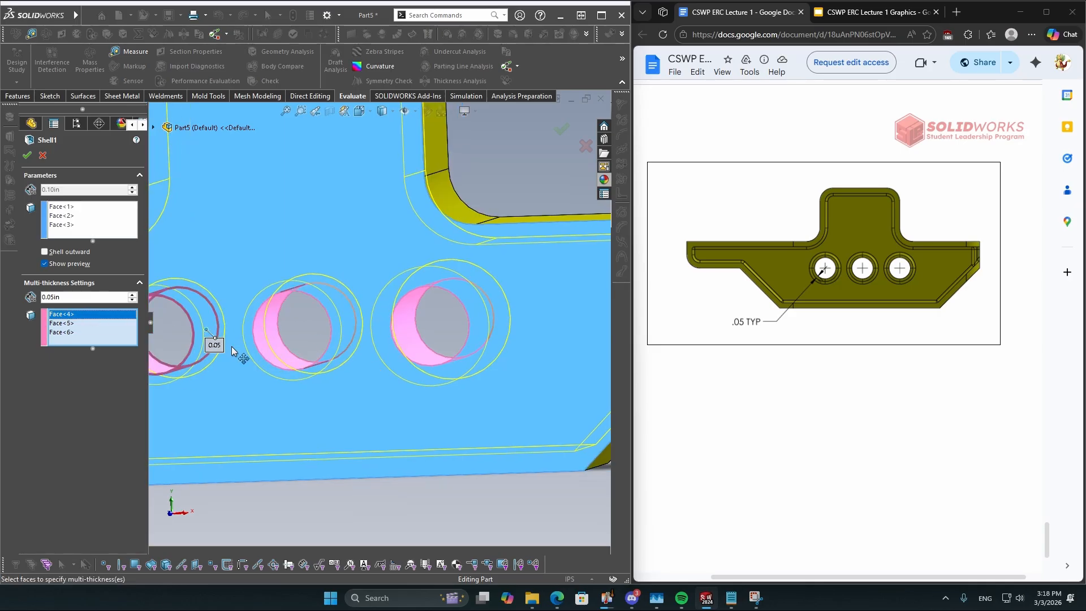
scroll(320, 293, "up", 3)
middle_click_drag(321, 293, 289, 297)
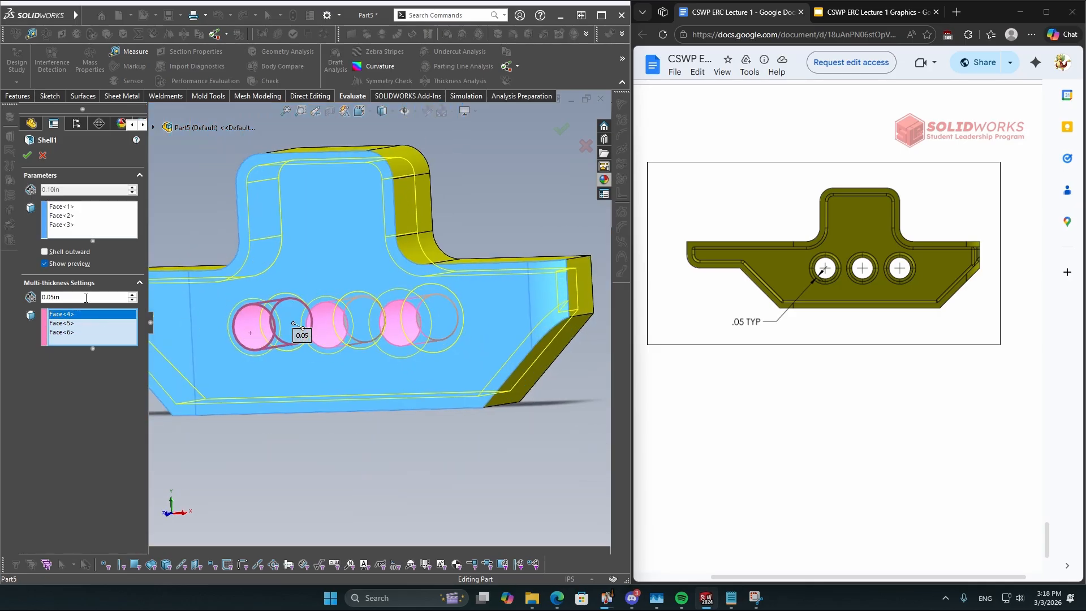
Set the third hole face's multi-thickness to 0.05 in and accept the Shell1 edit
left_click(85, 333)
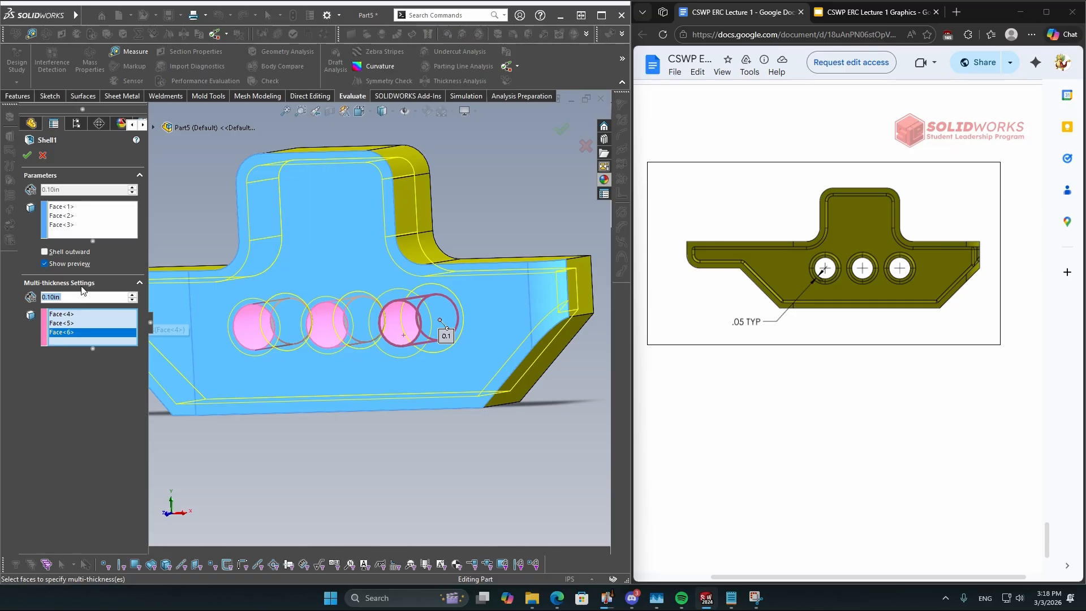
type("0.05")
key("Return")
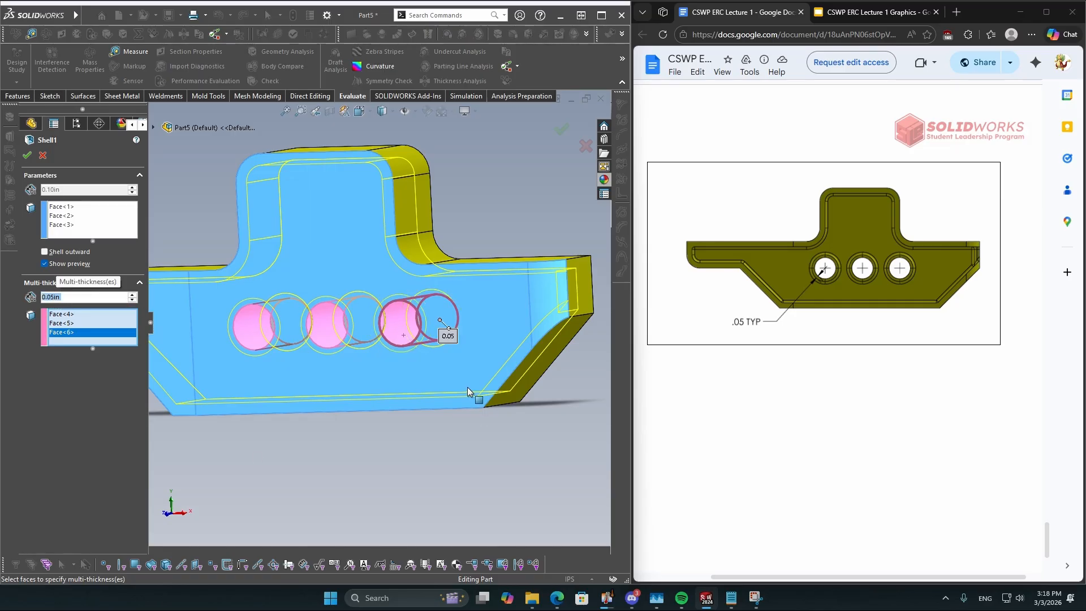
middle_click_drag(351, 394, 315, 376)
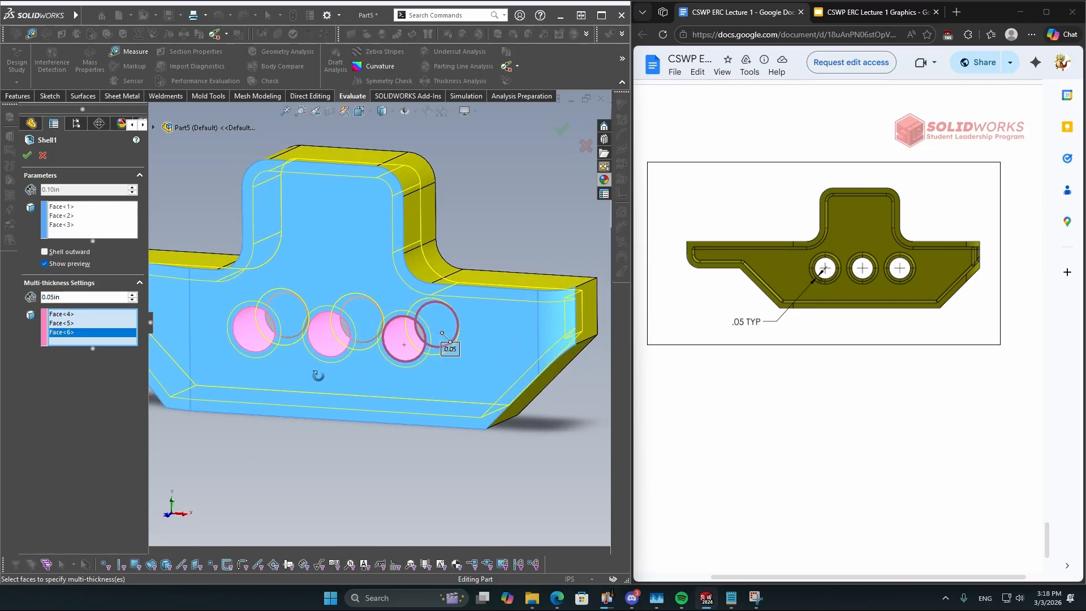
left_click(556, 134)
Inspect the three tubes on the shelled part and evaluate the part's mass properties
middle_click_drag(507, 243, 329, 285)
left_click(329, 284)
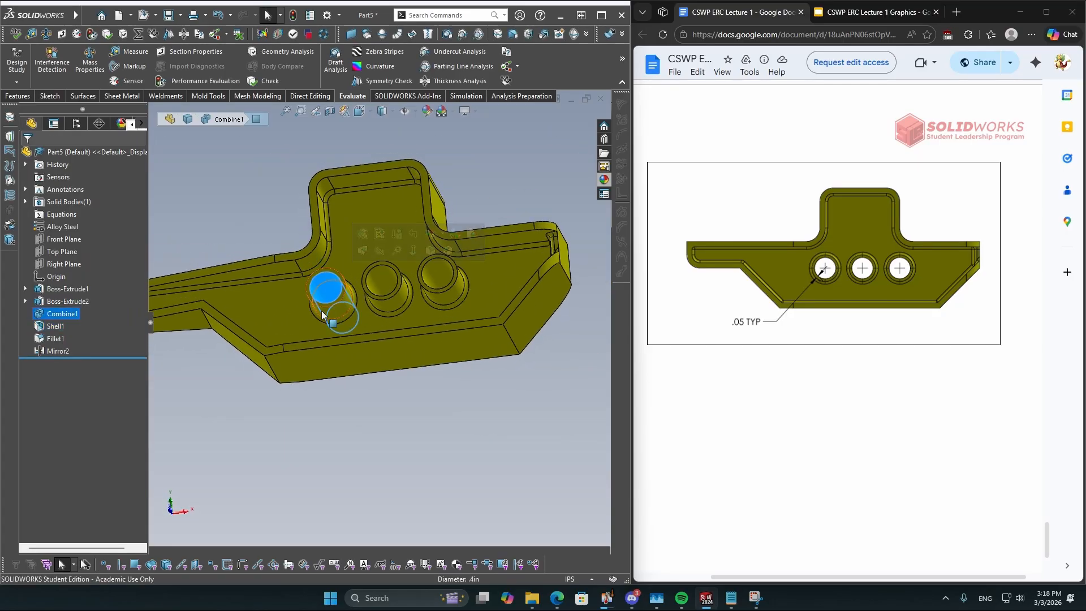
scroll(306, 255, "up", 3)
middle_click_drag(285, 223, 261, 250)
left_click(260, 250)
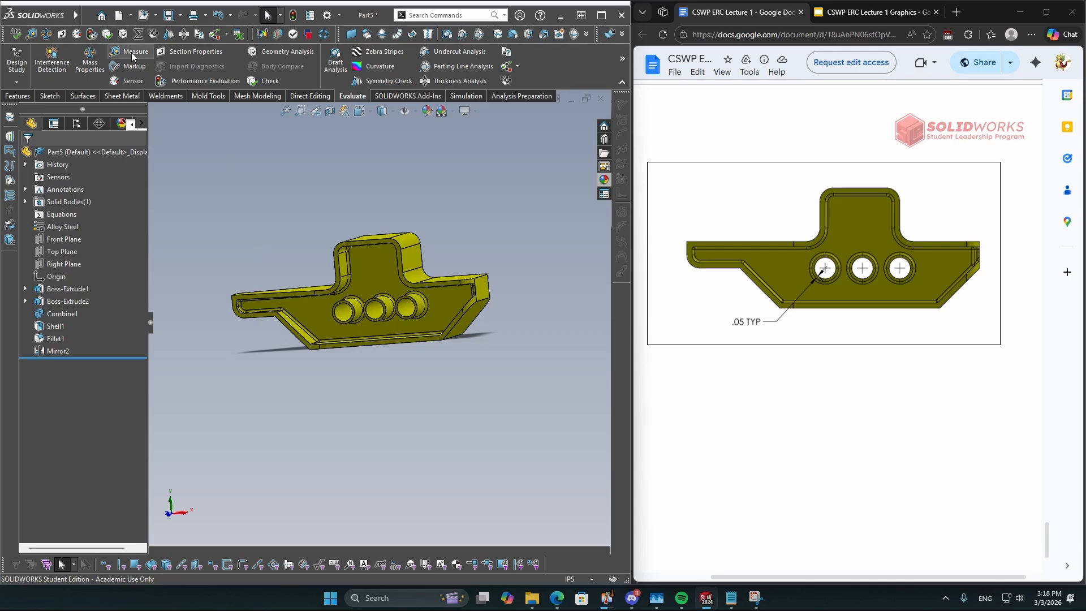
left_click(90, 61)
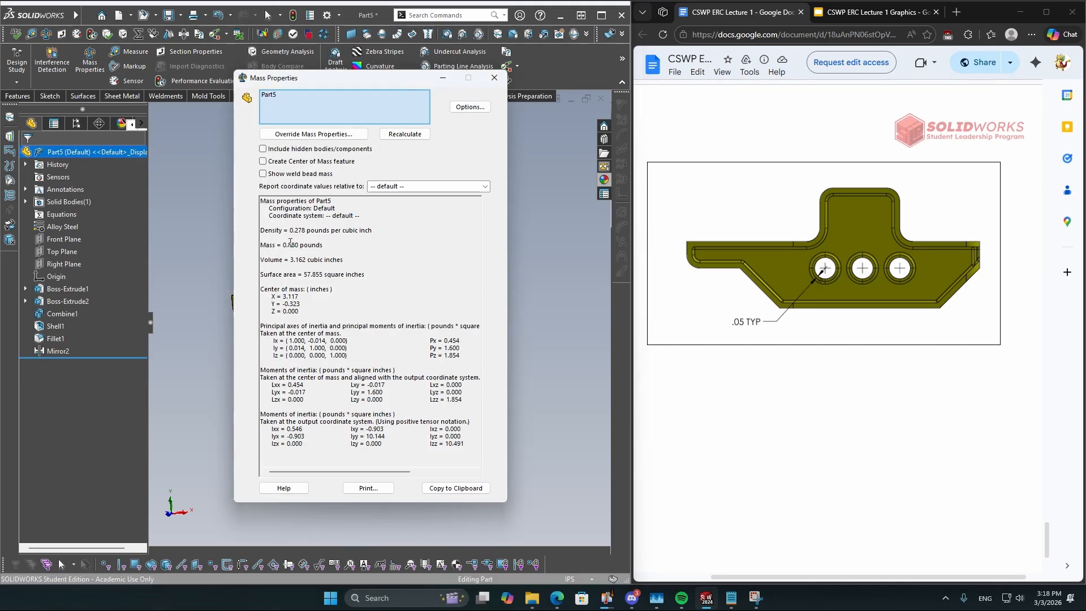
left_click_drag(317, 242, 315, 244)
Compare the calculated mass with the target mass in the Yellow Submarine Part 2 specification
scroll(838, 234, "down", 5)
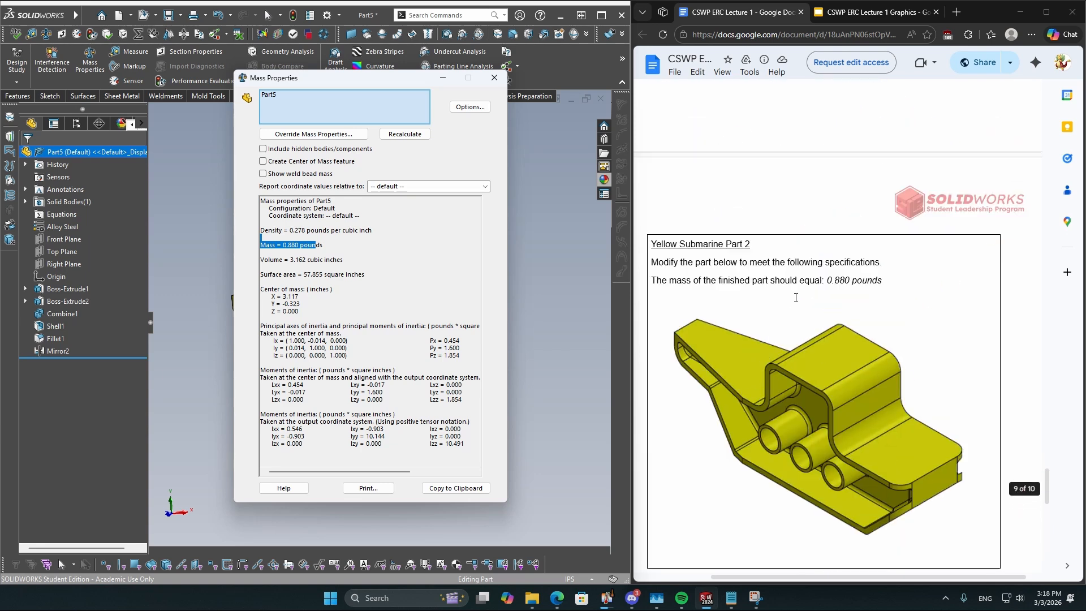
left_click_drag(827, 208, 884, 213)
left_click(879, 218)
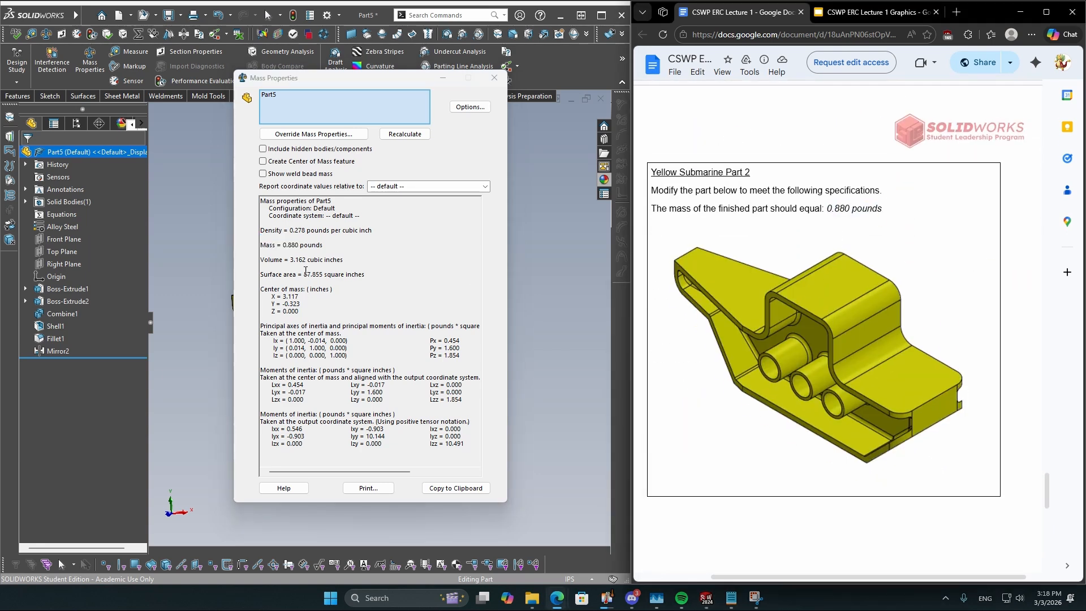
left_click(285, 252)
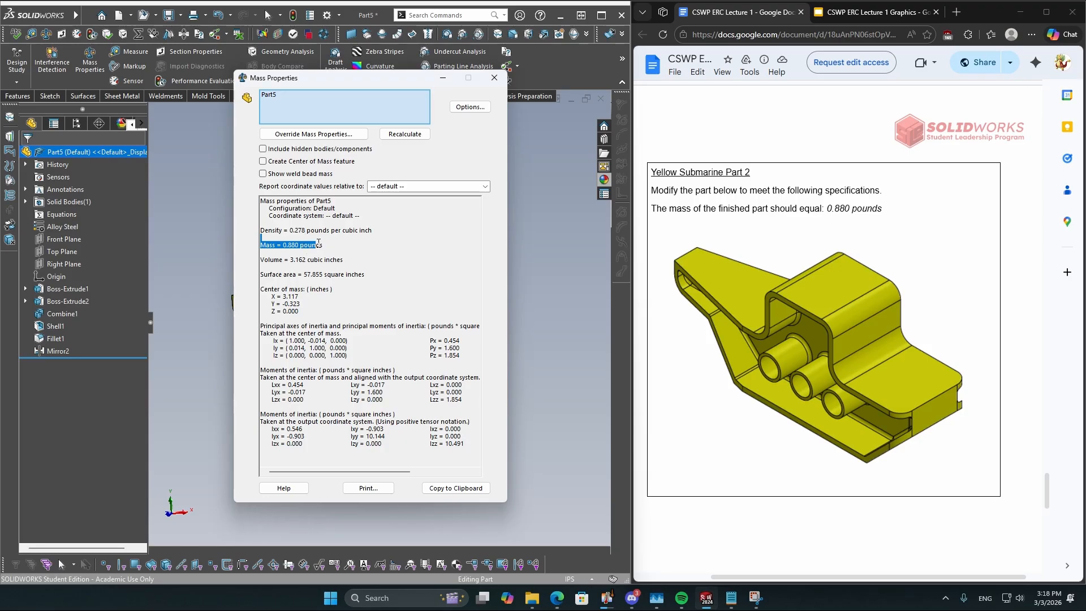
left_click(325, 244)
left_click_drag(325, 244, 273, 245)
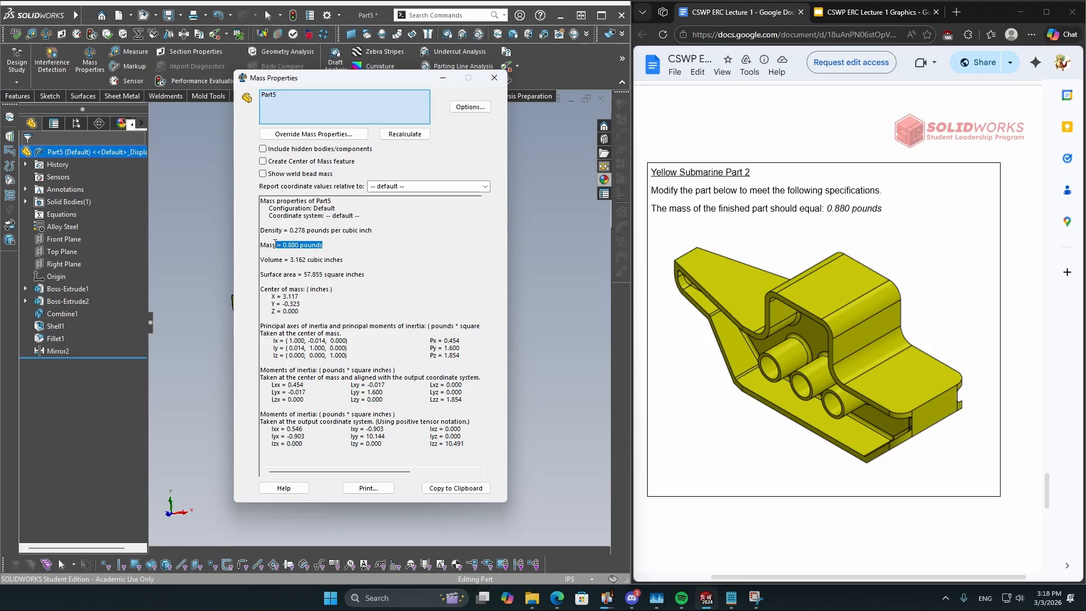
Close the mass properties and show the part in the isometric view
left_click(494, 78)
middle_click_drag(471, 286, 449, 219)
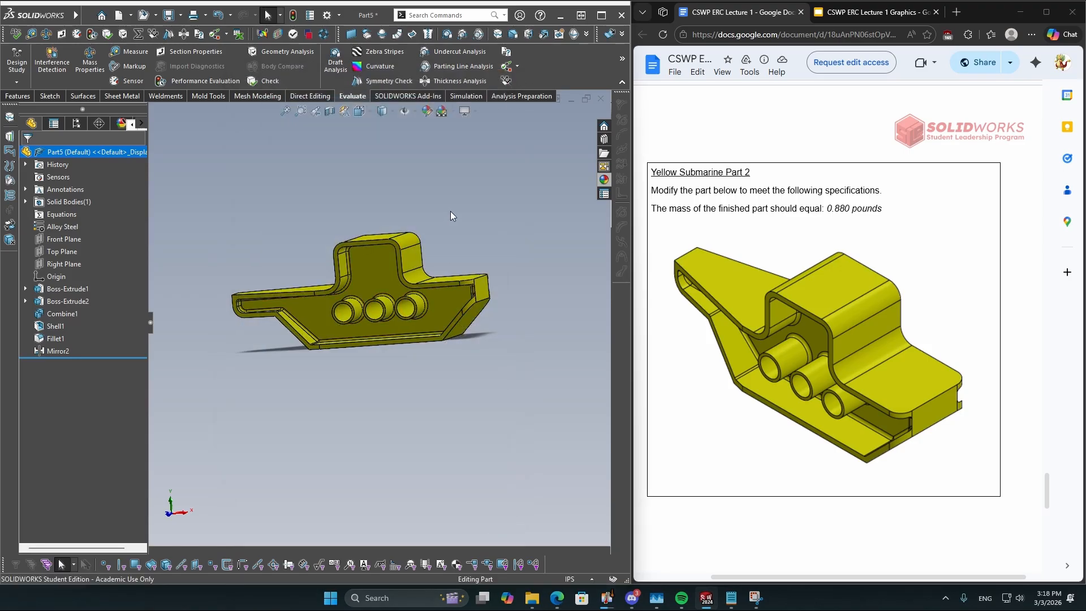
key("ctrl+7")
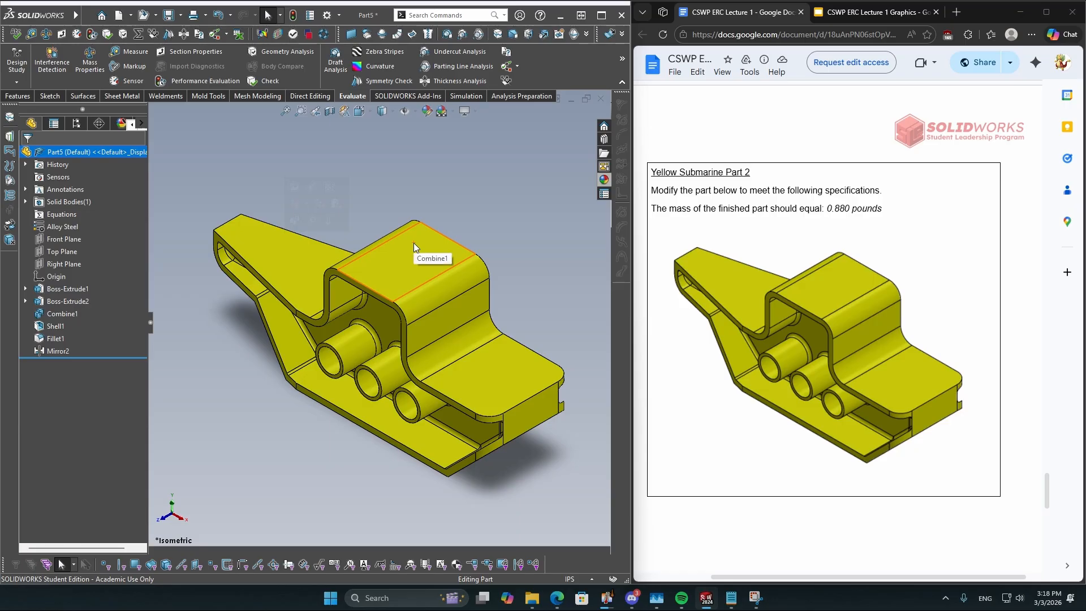